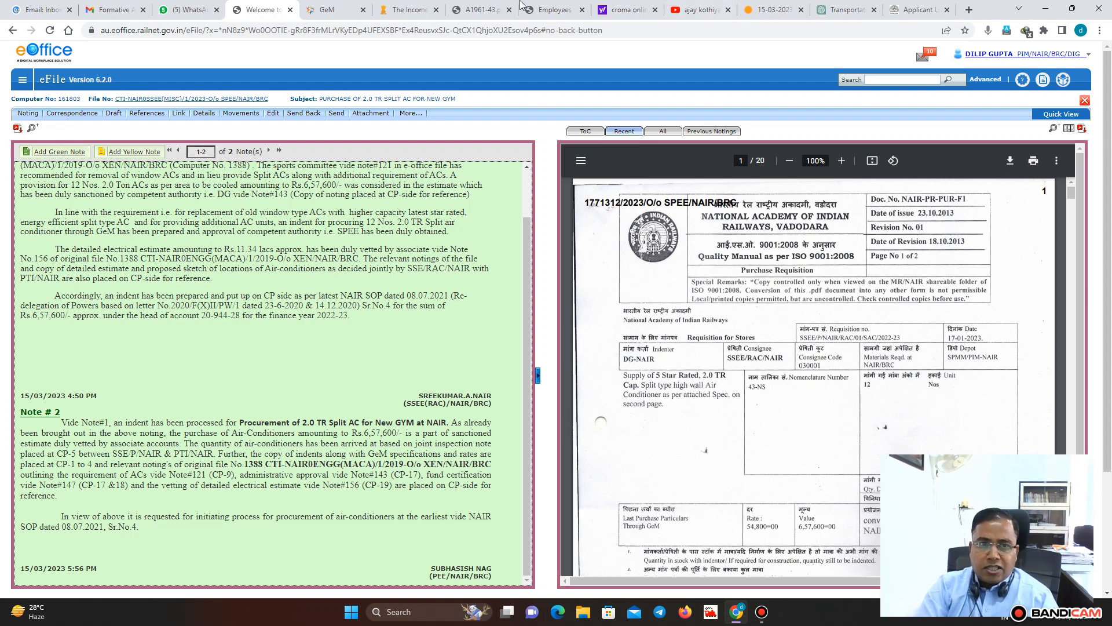
Scroll the attached PDF to page 3, the Voltas 2.0 Ton split AC GeM listing at ₹54,800
click(332, 17)
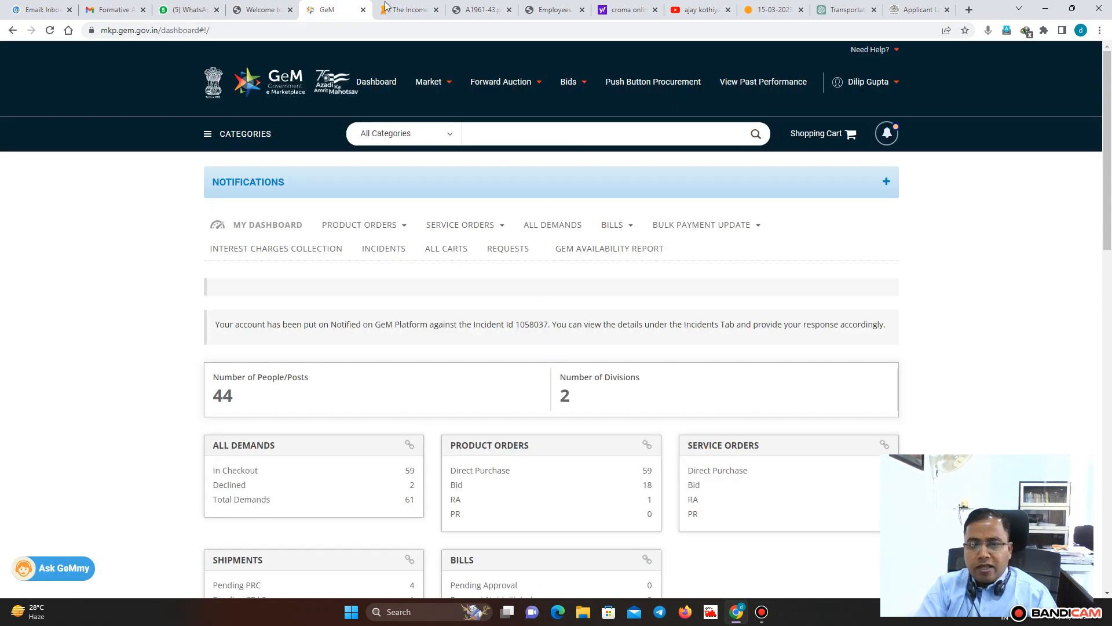
click(265, 16)
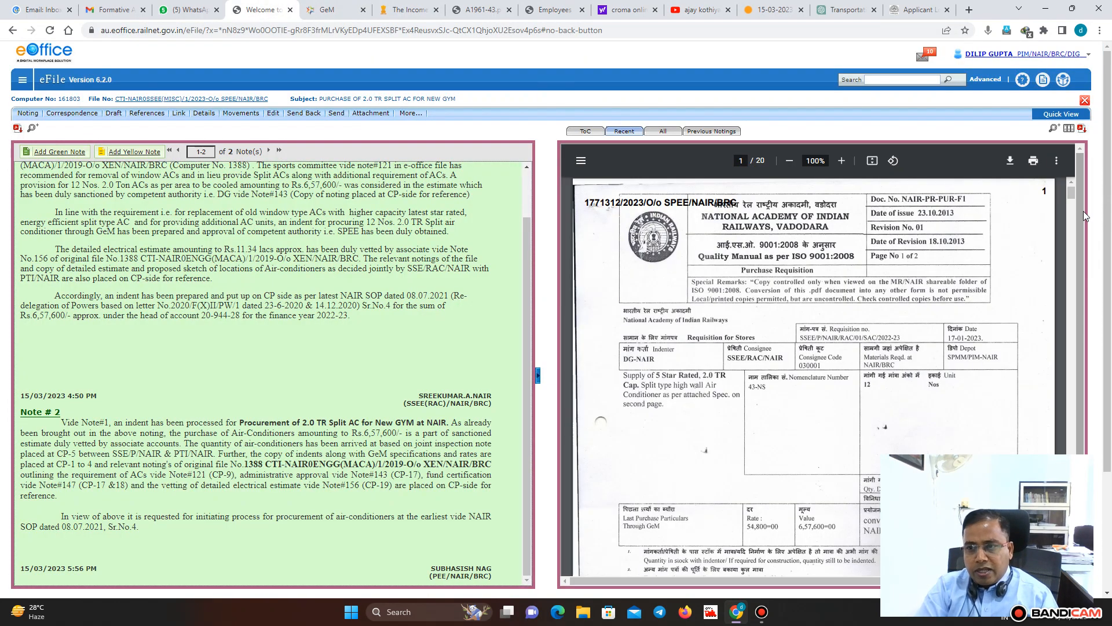
mouse_move(1070, 186)
mouse_down()
mouse_move(1072, 196)
mouse_move(1078, 186)
mouse_up()
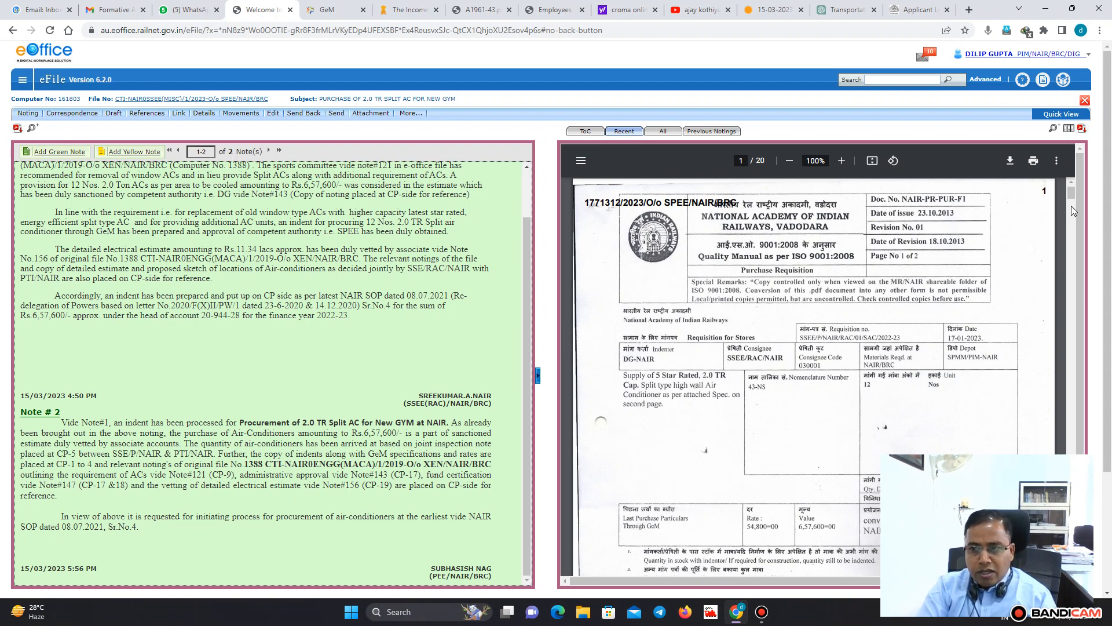
drag(1073, 190, 1073, 194)
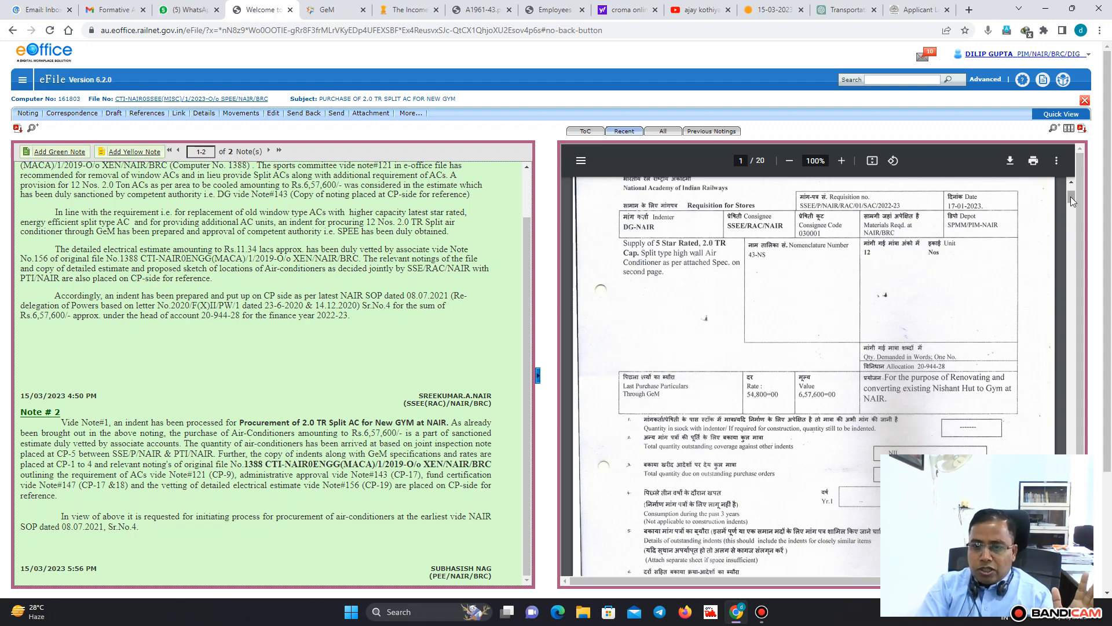
drag(1070, 199, 1072, 237)
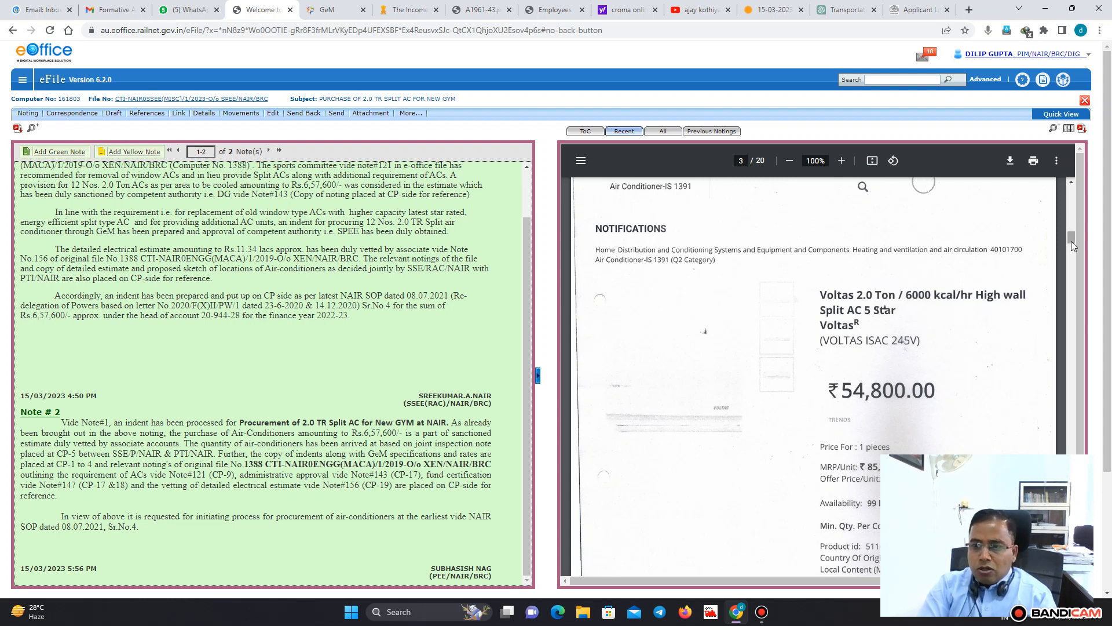
drag(1072, 240, 1072, 241)
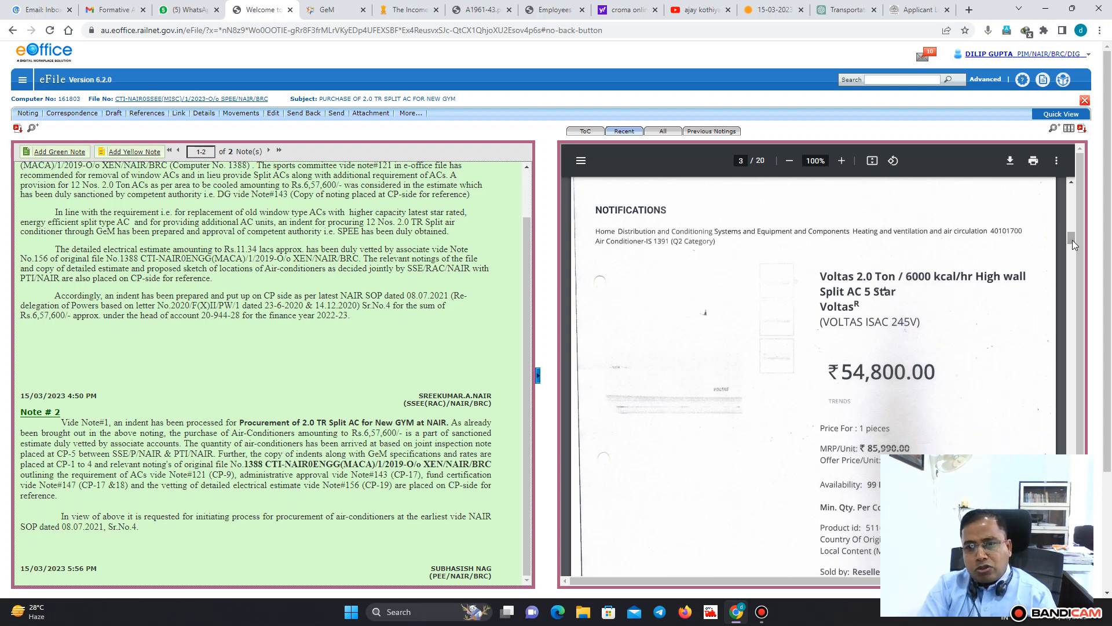
Copy the Voltas AC's product id from the PDF and switch to the GeM dashboard
click(341, 7)
click(260, 9)
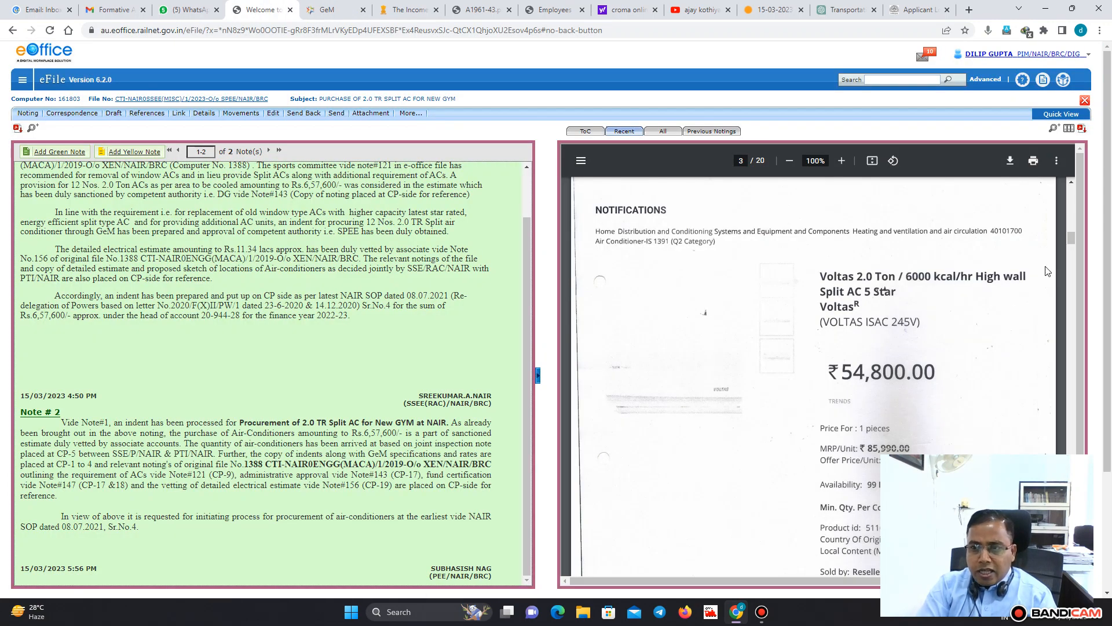
mouse_move(1069, 238)
mouse_down()
mouse_move(1072, 271)
mouse_move(1075, 233)
mouse_up()
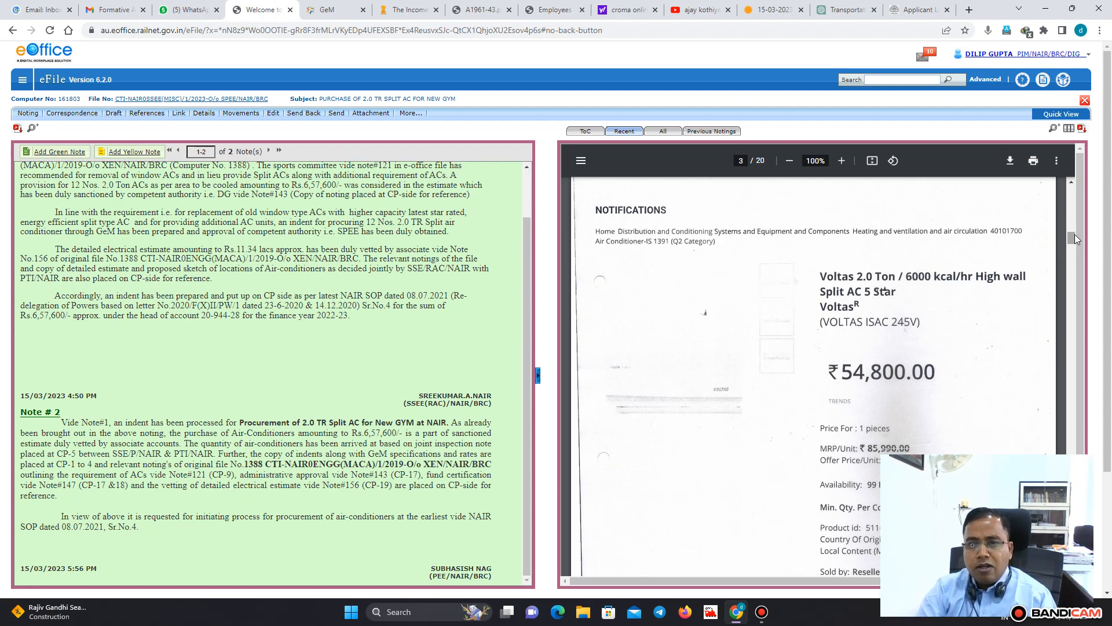
drag(1071, 237, 1071, 250)
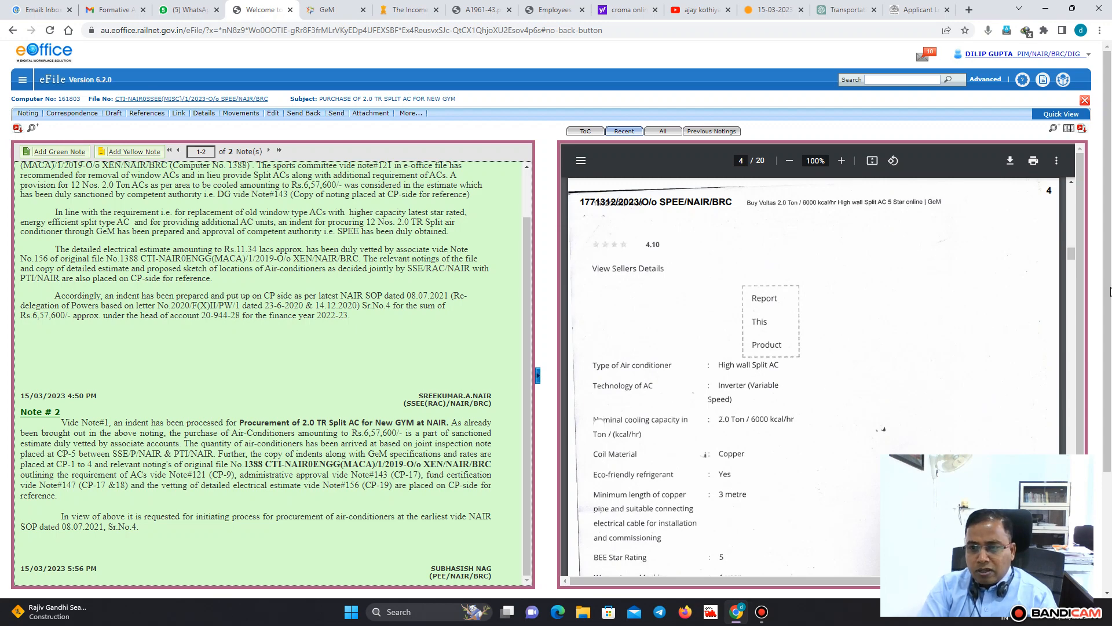
mouse_move(1072, 250)
mouse_down()
mouse_move(1076, 268)
mouse_move(1090, 246)
mouse_up()
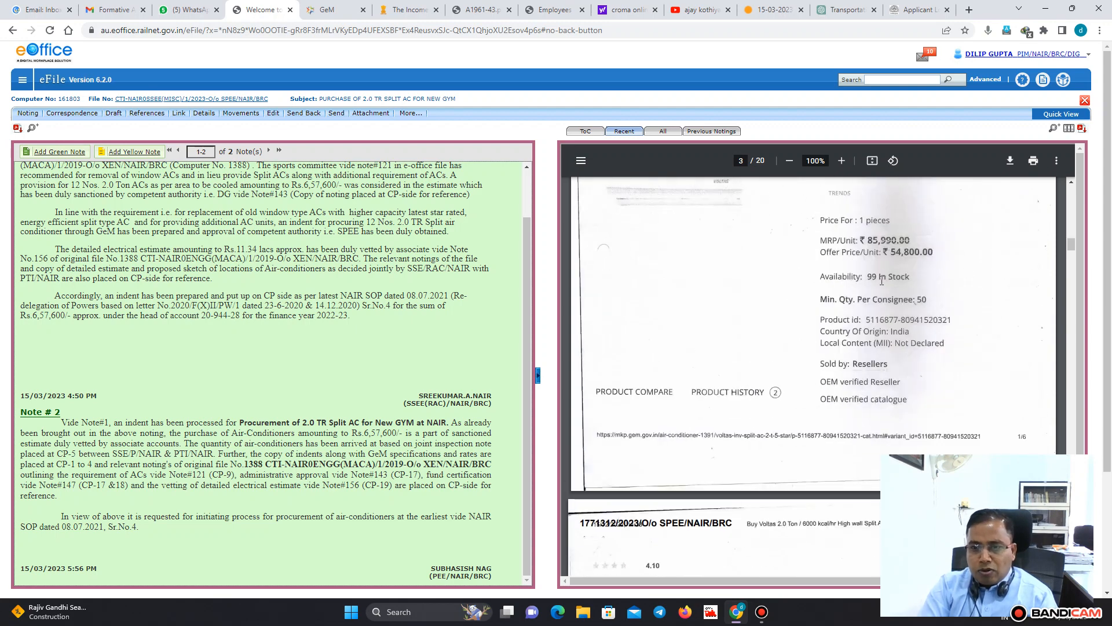
drag(866, 321, 954, 324)
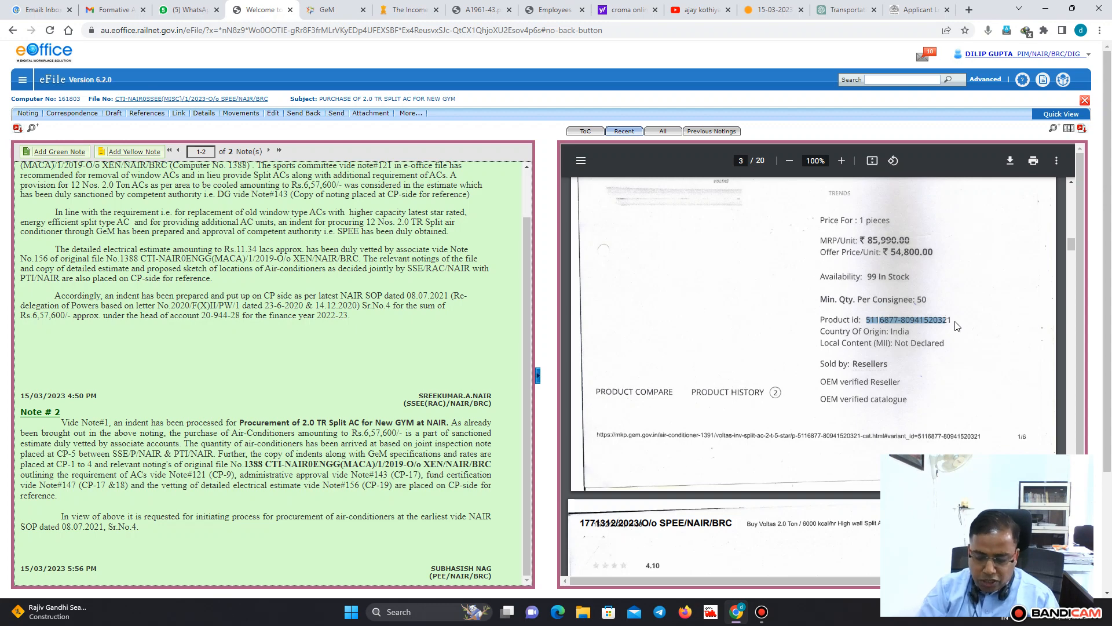
click(327, 8)
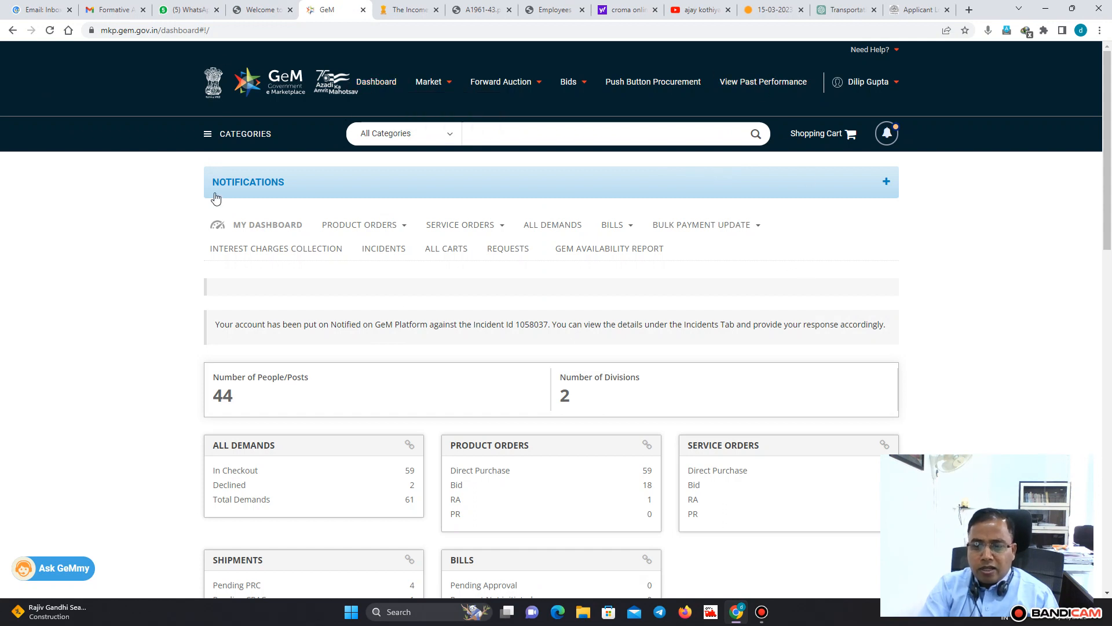
Search the GeM marketplace for the pasted product id
click(485, 135)
key(ctrl+v)
key(Return)
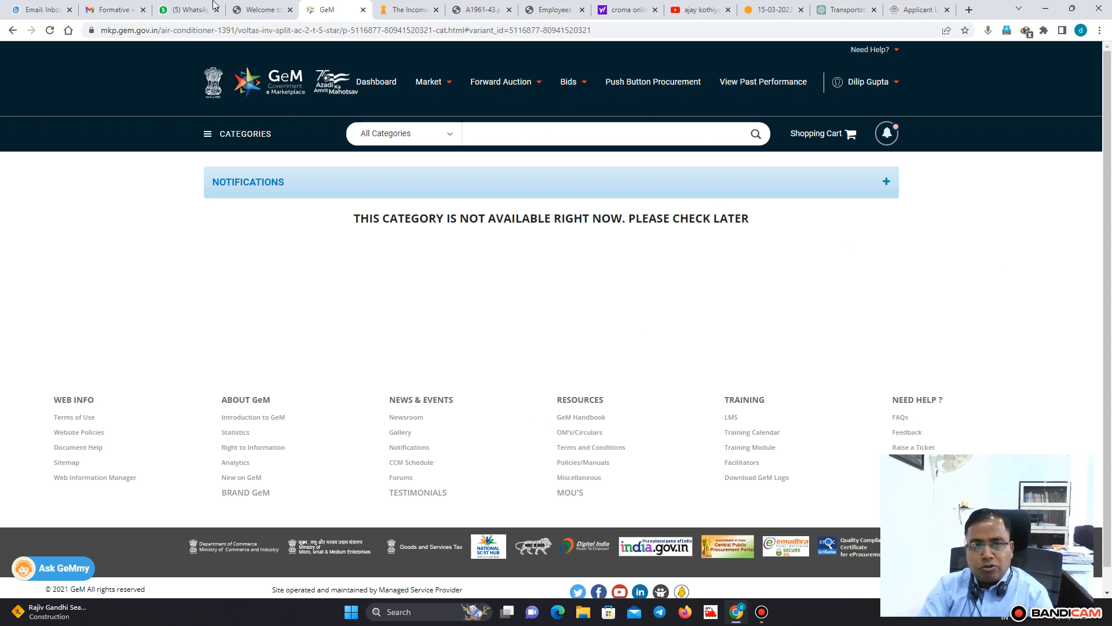
Copy the model number VOLTAS ISAC 245V from the PDF and search GeM for it
click(269, 16)
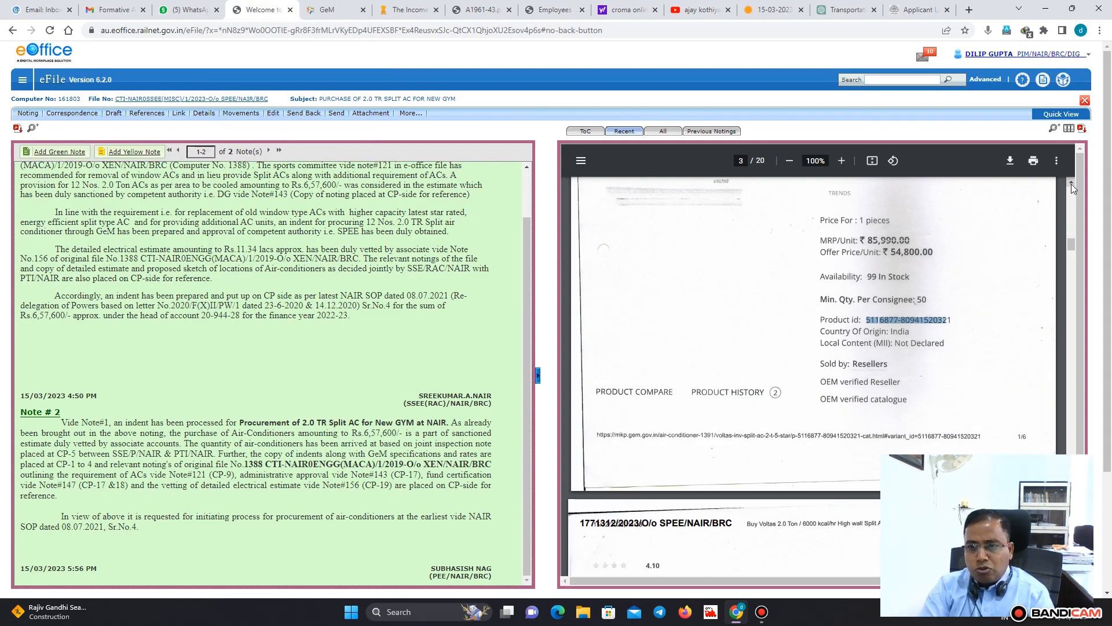
scroll(1071, 183, up, 2)
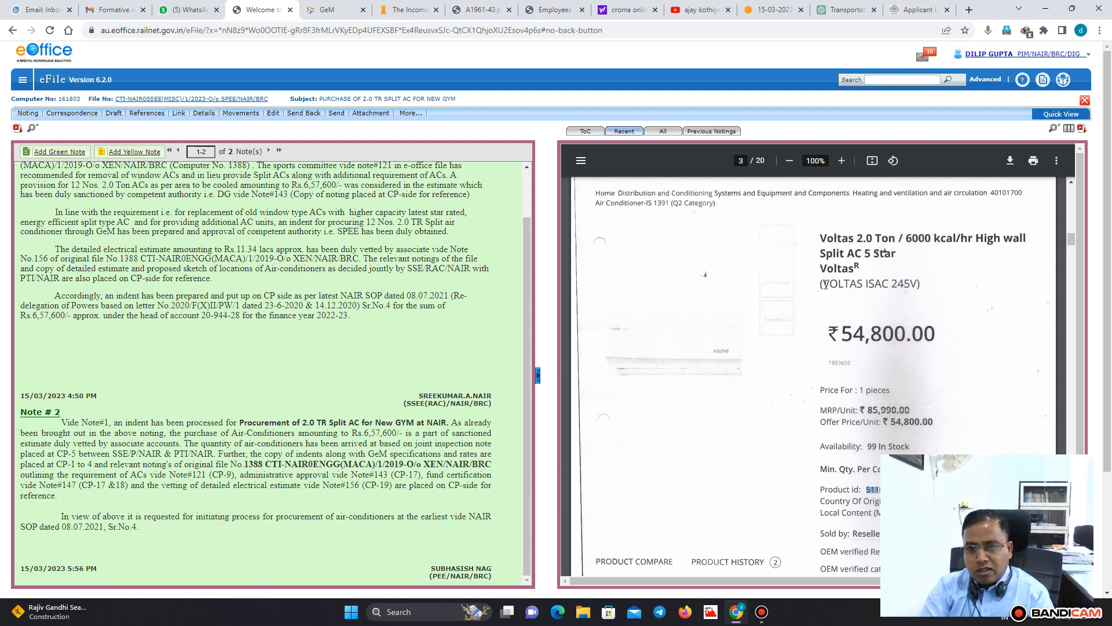
drag(824, 284, 916, 280)
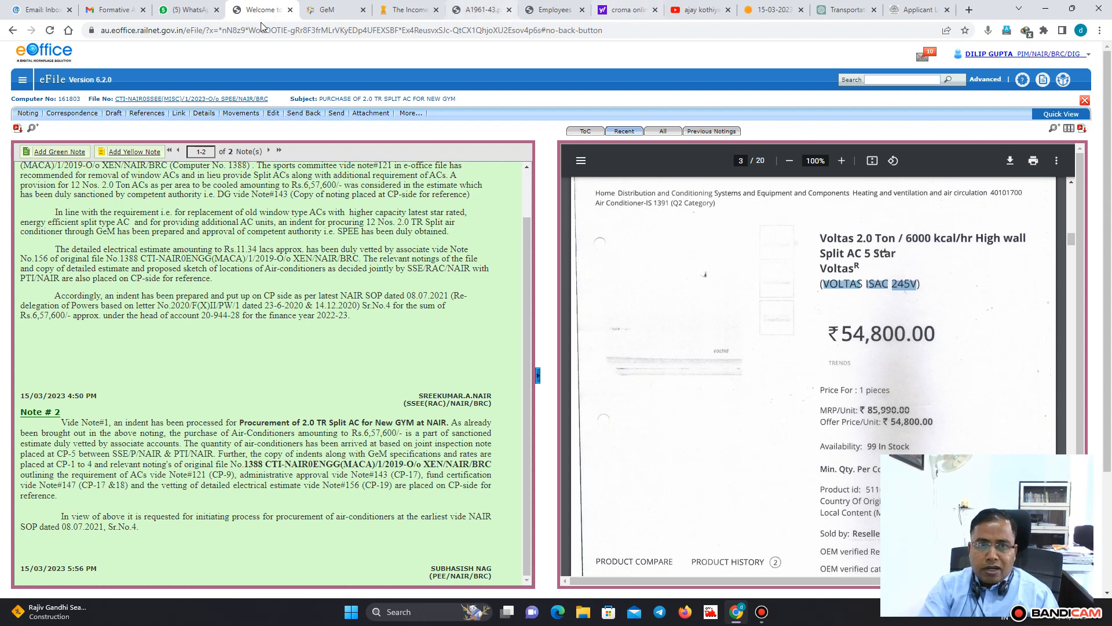
click(327, 10)
click(480, 132)
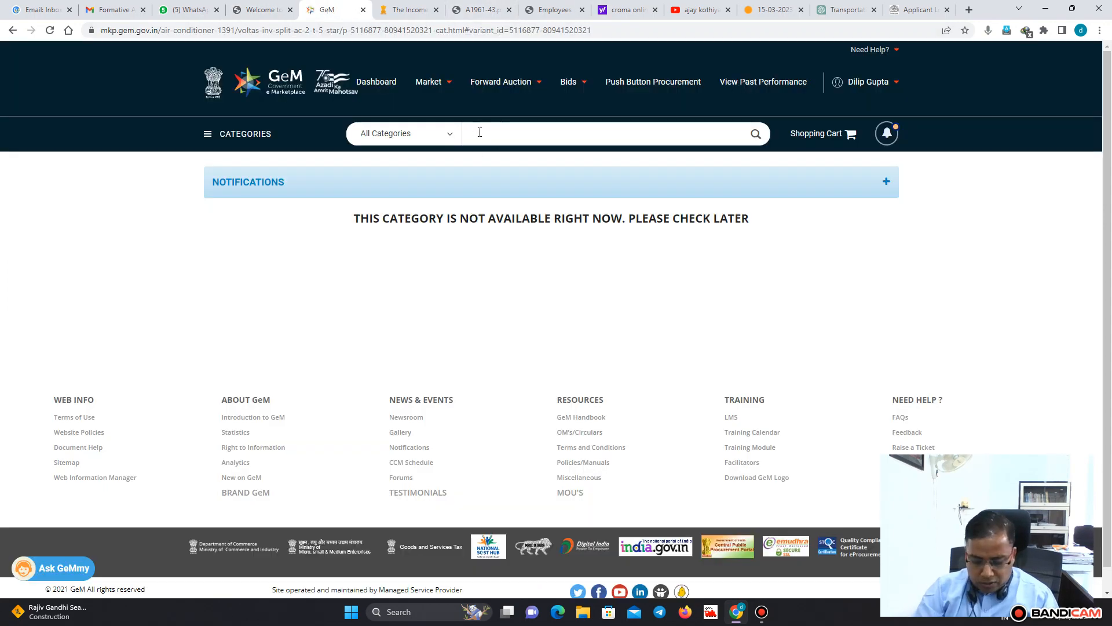
text(VOLTAS ISAC 245V))
key(Return)
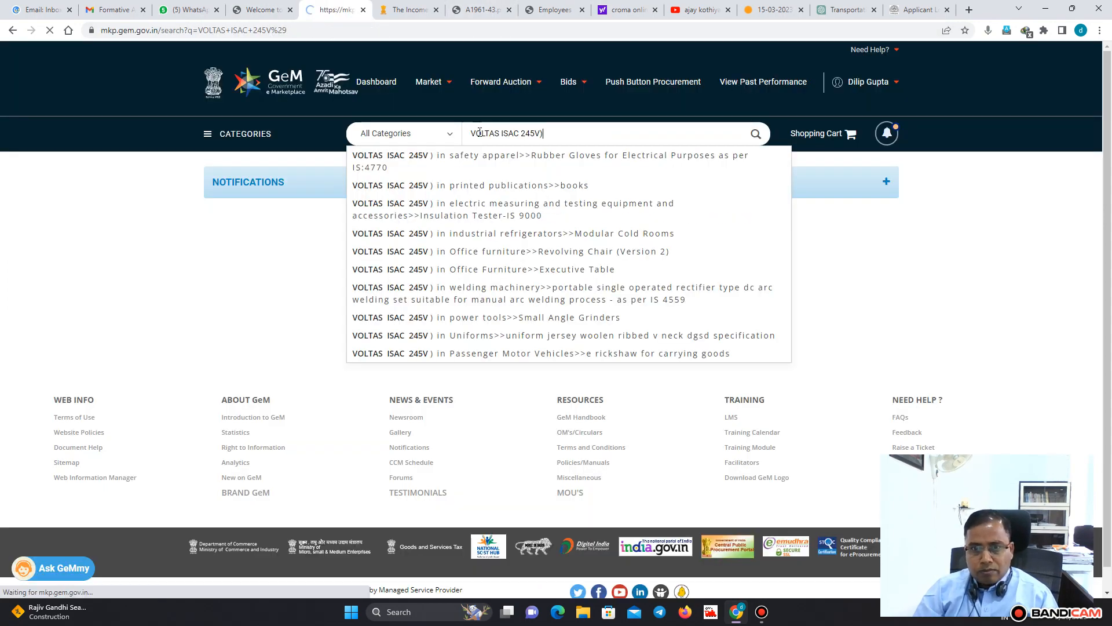
Remove the stray bracket and search again for VOLTAS ISAC 245V
click(588, 135)
key(BackSpace)
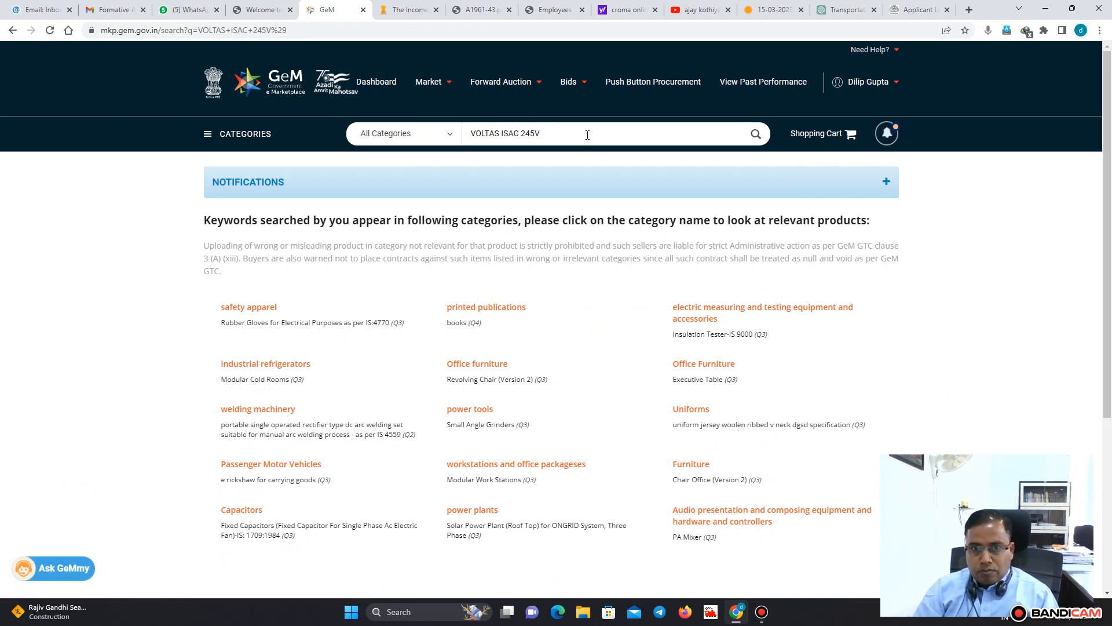
key(Return)
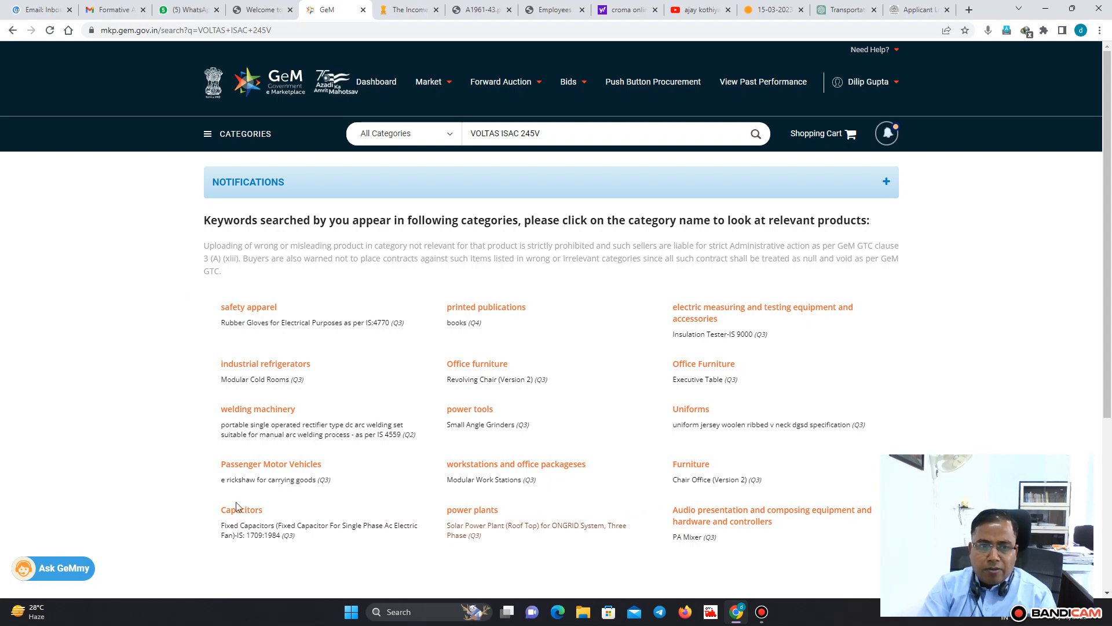
Replace the search with the full Voltas 2.0 Ton 16000 kcal/hr High wall Split AC title
click(264, 9)
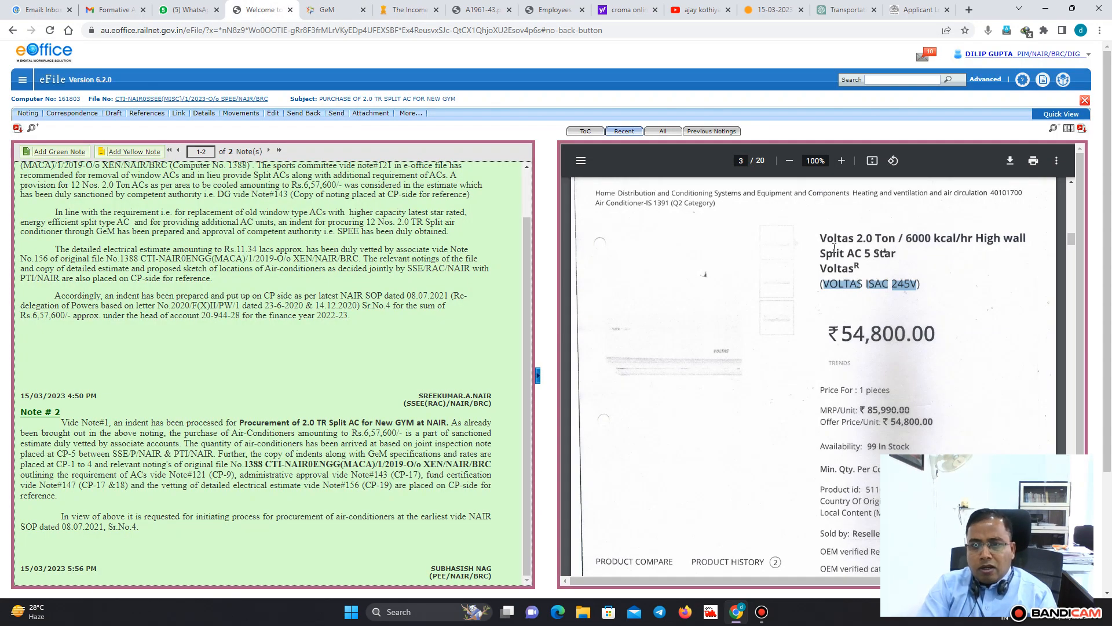
drag(821, 236, 899, 257)
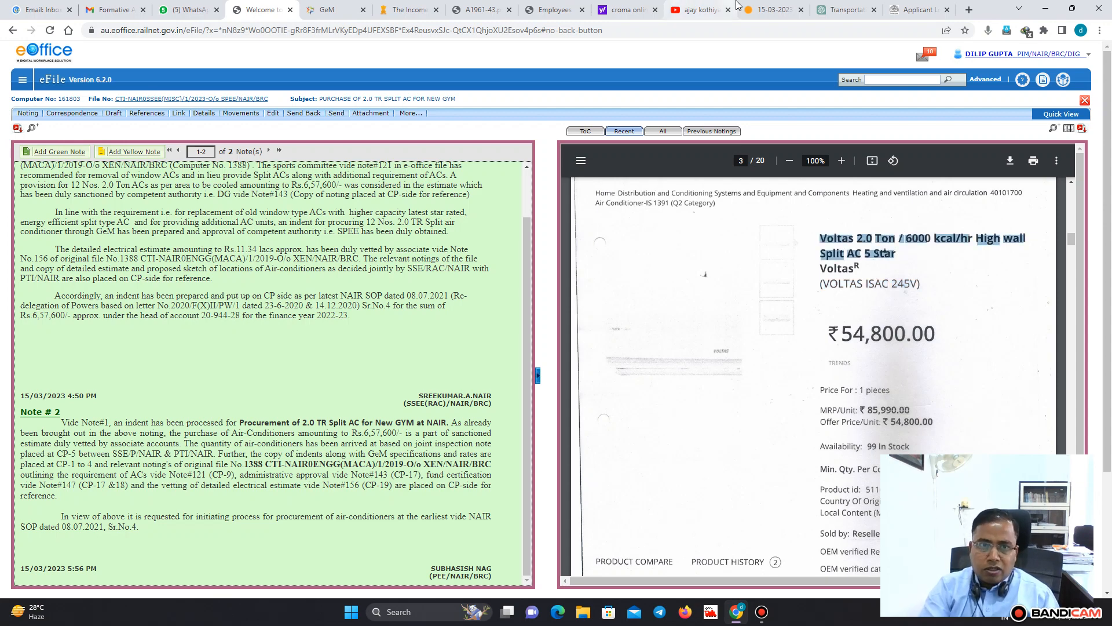
click(328, 10)
drag(574, 134, 401, 137)
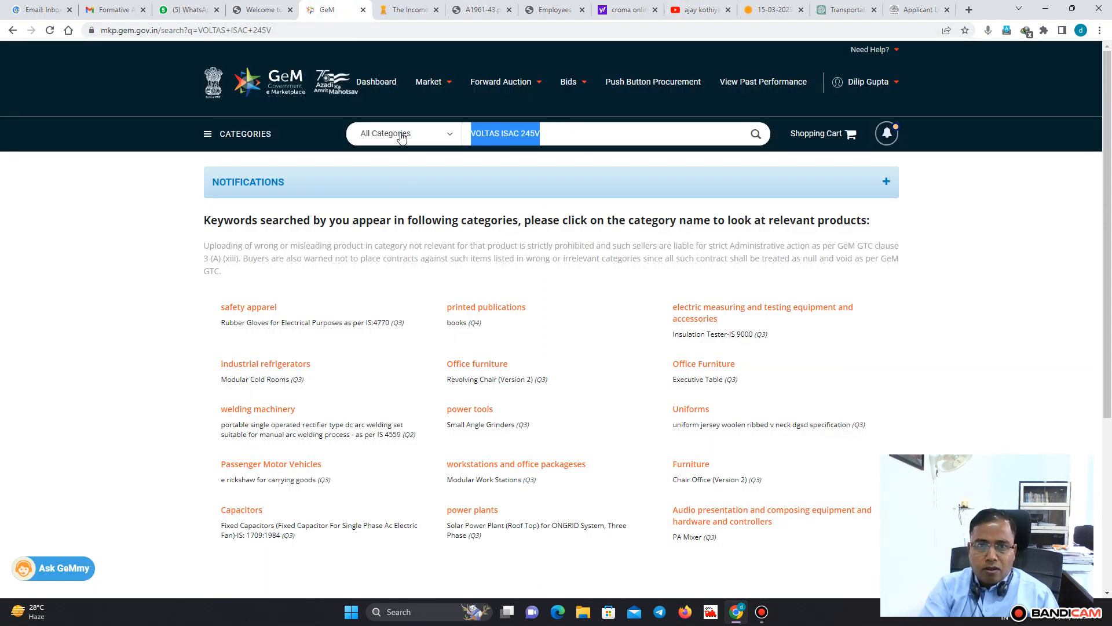
text(Voltas 2.0 Ton 16000 kcal/hr High wall Split AC SSttlr)
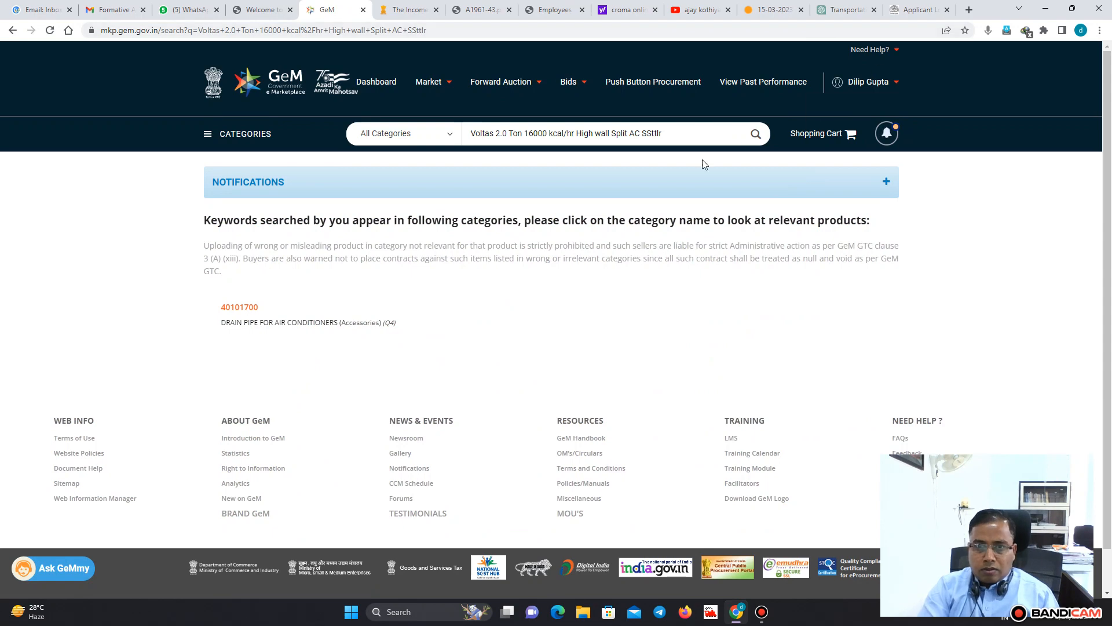
click(686, 133)
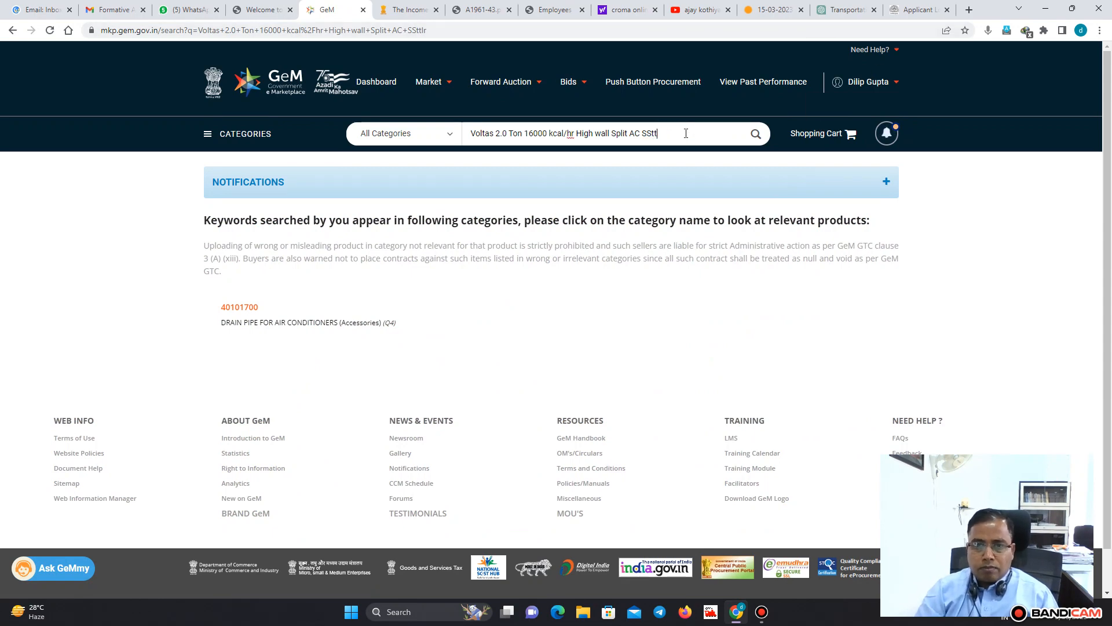
key(BackSpace)
key(BackSpace)
key(BackSpace)
key(BackSpace)
key(BackSpace)
key(BackSpace)
key(BackSpace)
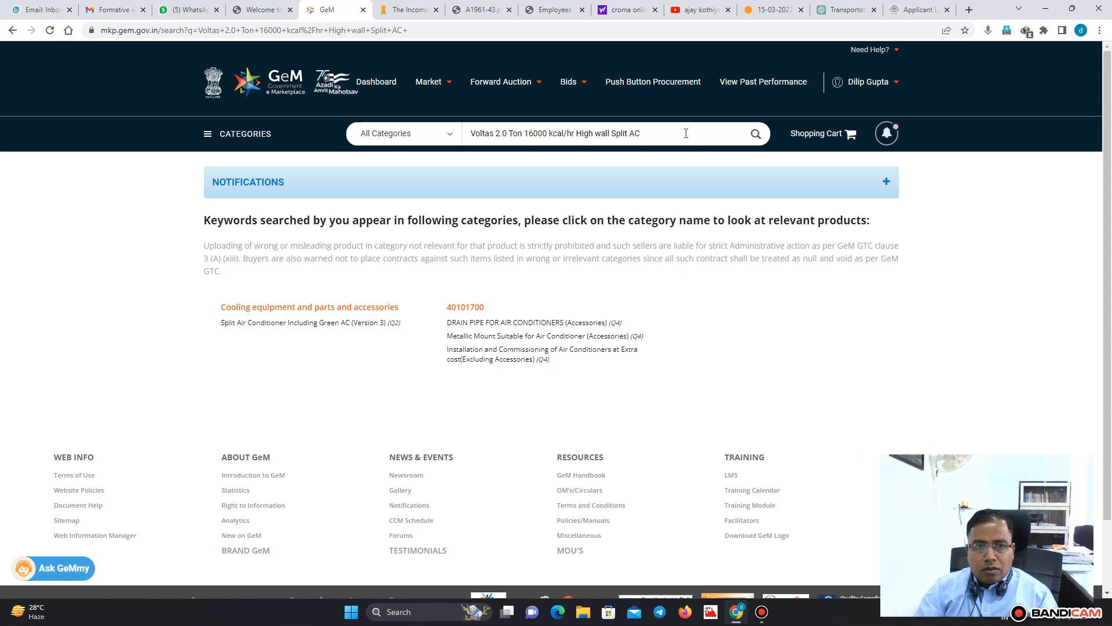
Open the Split Air Conditioner Including Green AC (Version 3) category and expand the Administrative filters
click(298, 323)
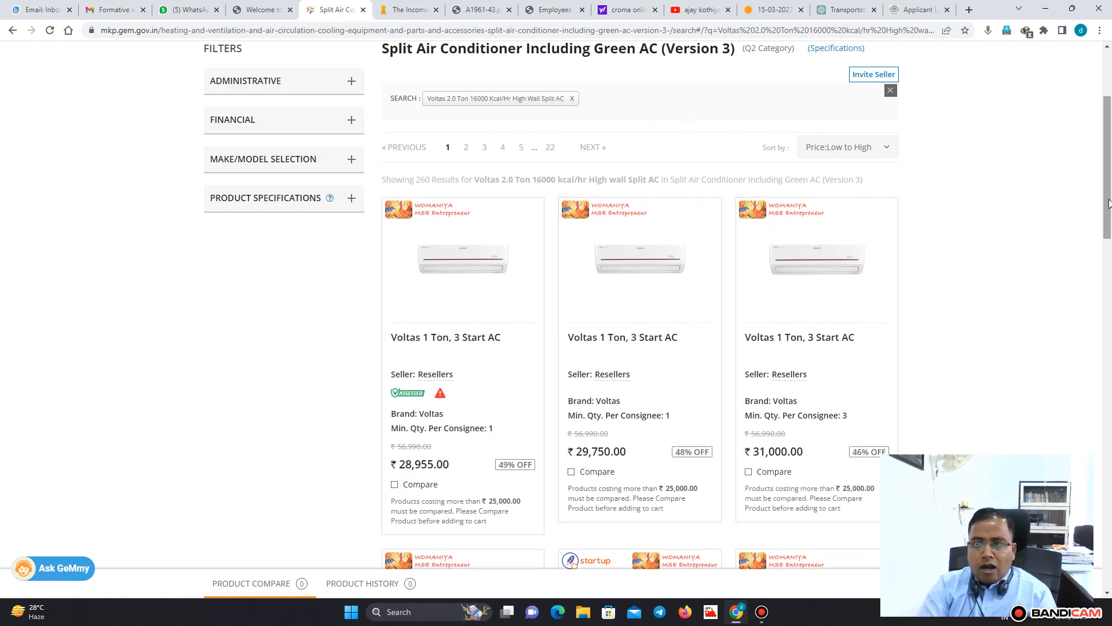
mouse_move(1109, 203)
mouse_down()
mouse_move(1111, 168)
mouse_move(1111, 188)
mouse_up()
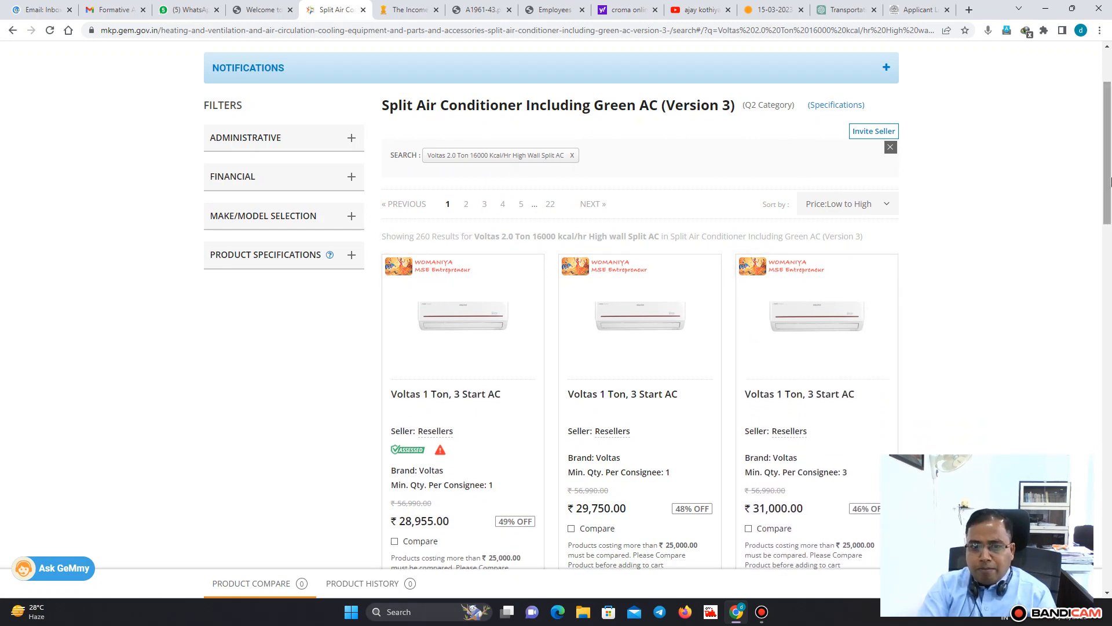
drag(1109, 195, 1110, 110)
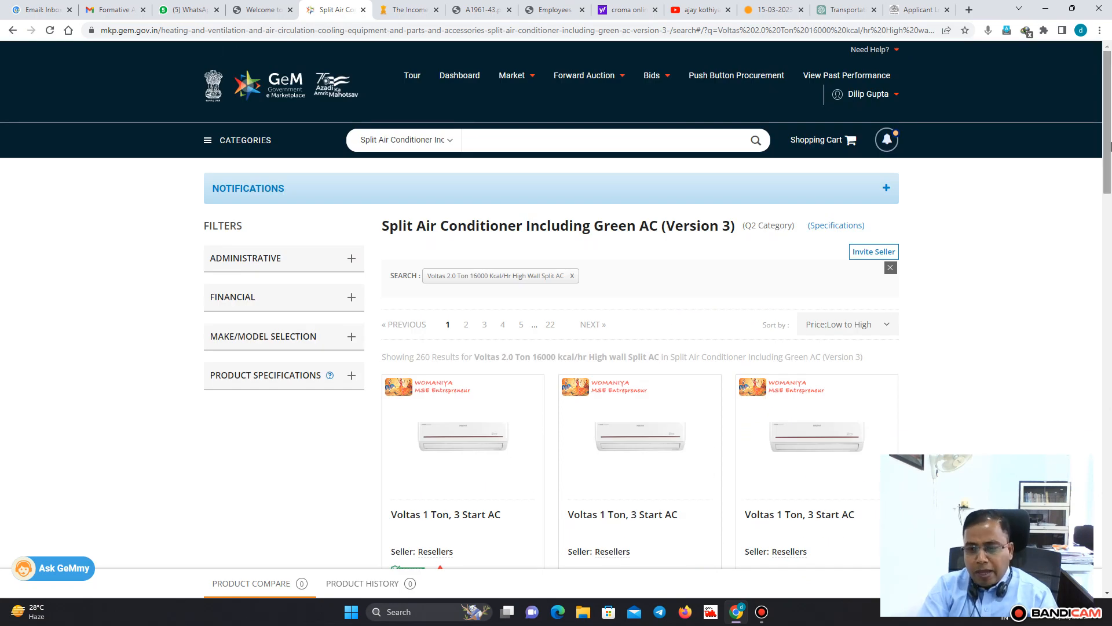
click(313, 260)
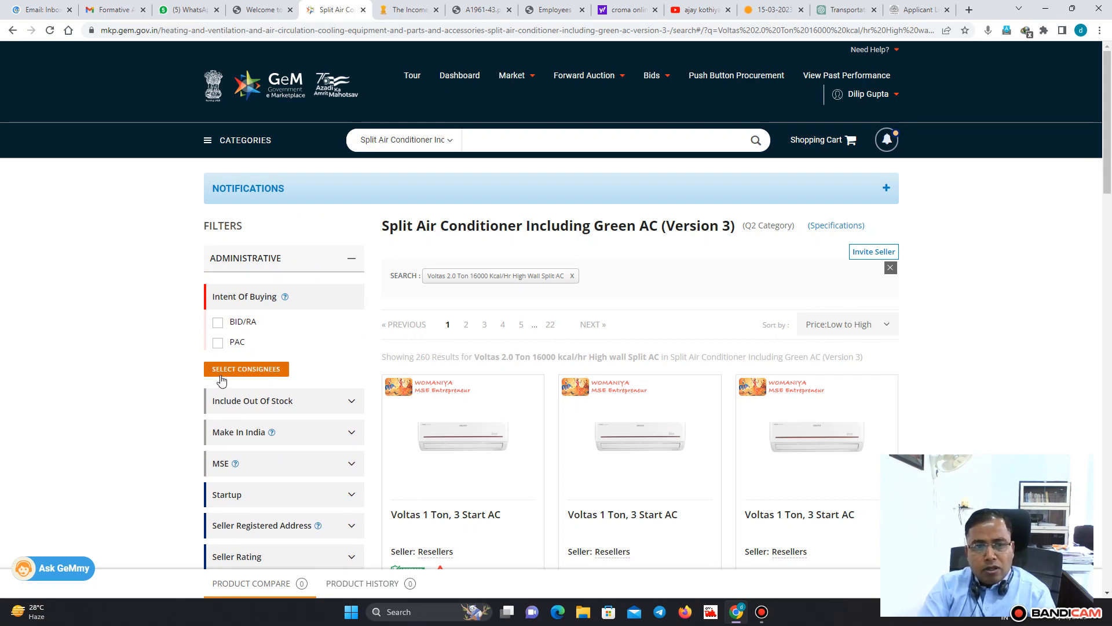
Limit listings to Bid/RA products and bring up the consignee delivery location chooser
click(217, 322)
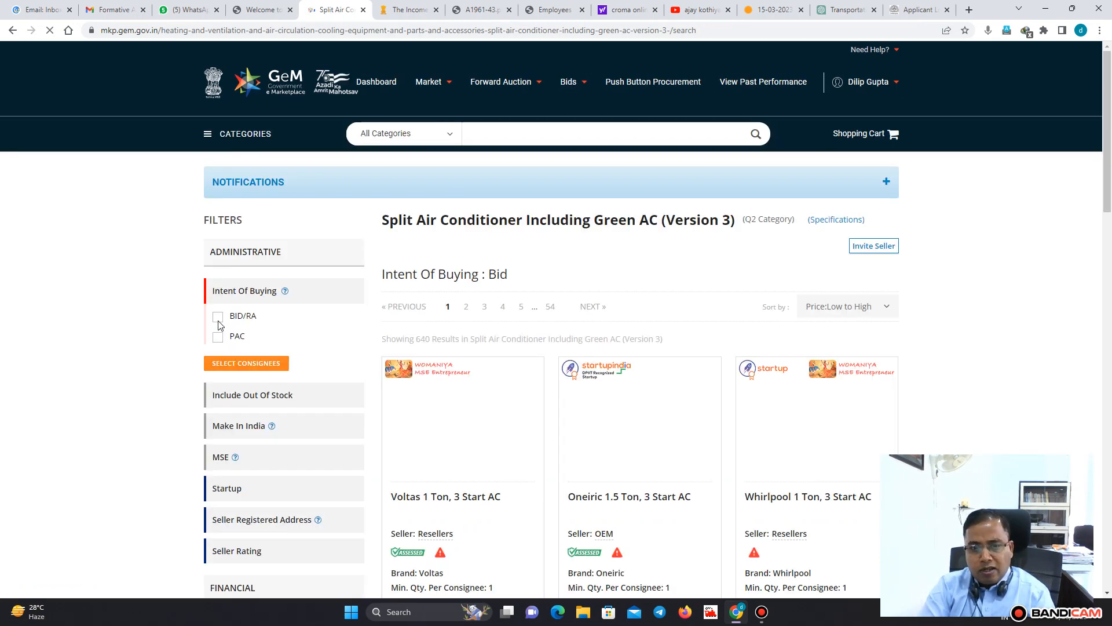
click(288, 254)
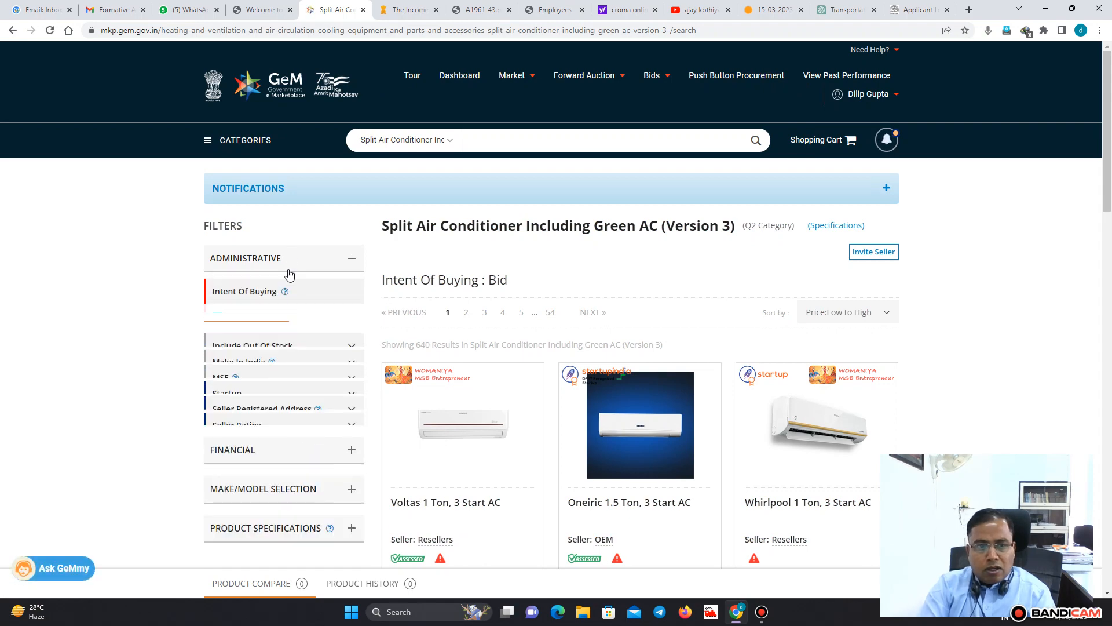
click(262, 371)
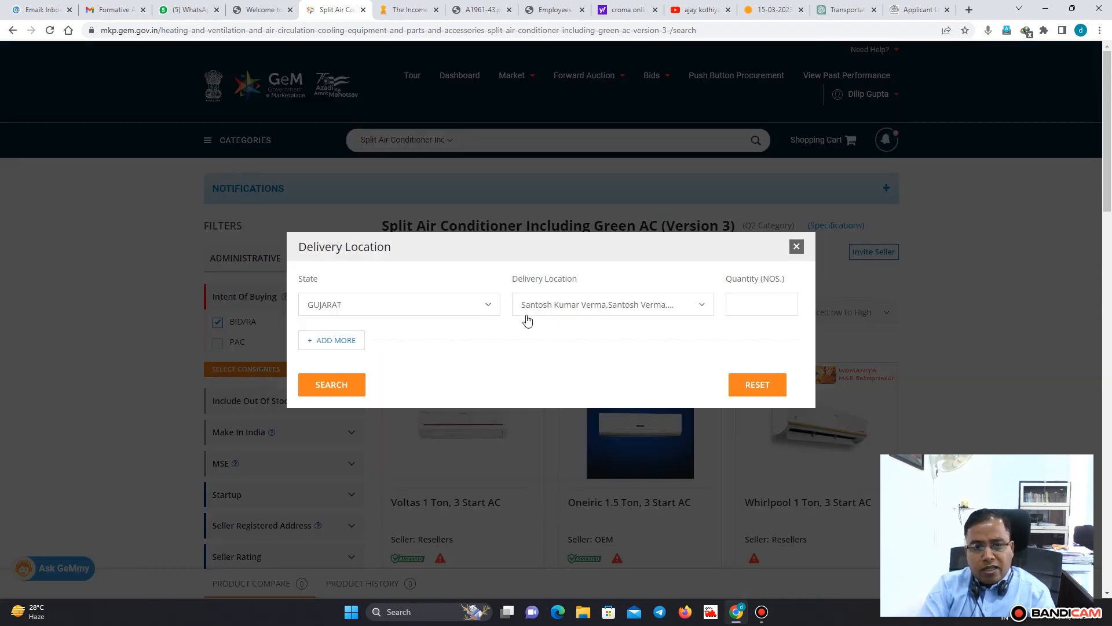
click(260, 10)
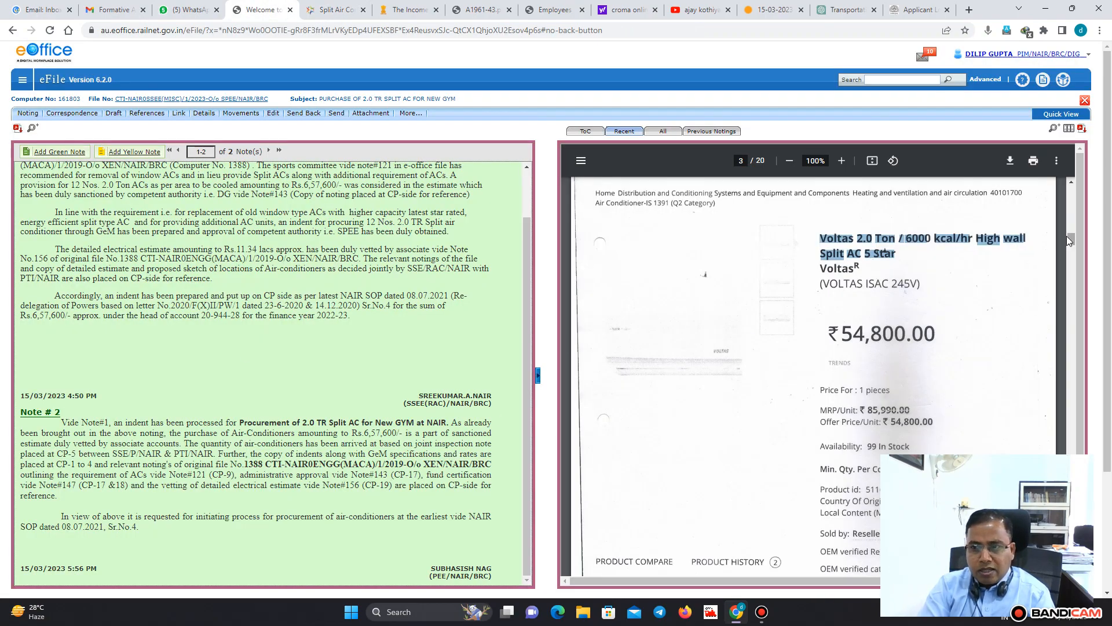
drag(1069, 240, 1079, 194)
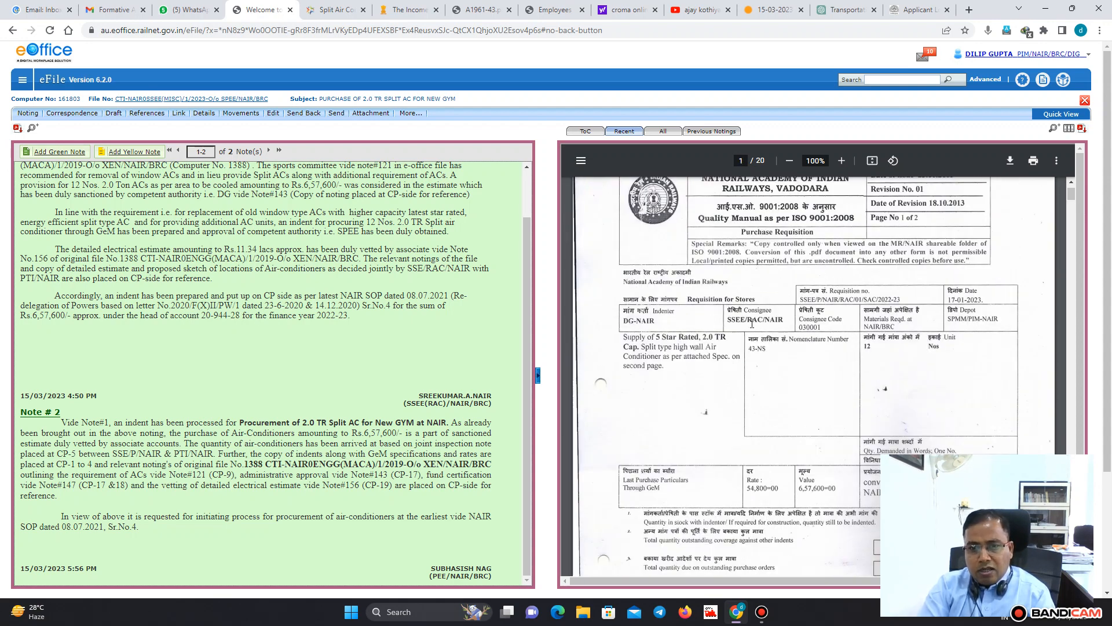
click(339, 12)
Choose the Vadodara electrical engineer consignee in Gujarat with quantity 12 and search listings
click(671, 312)
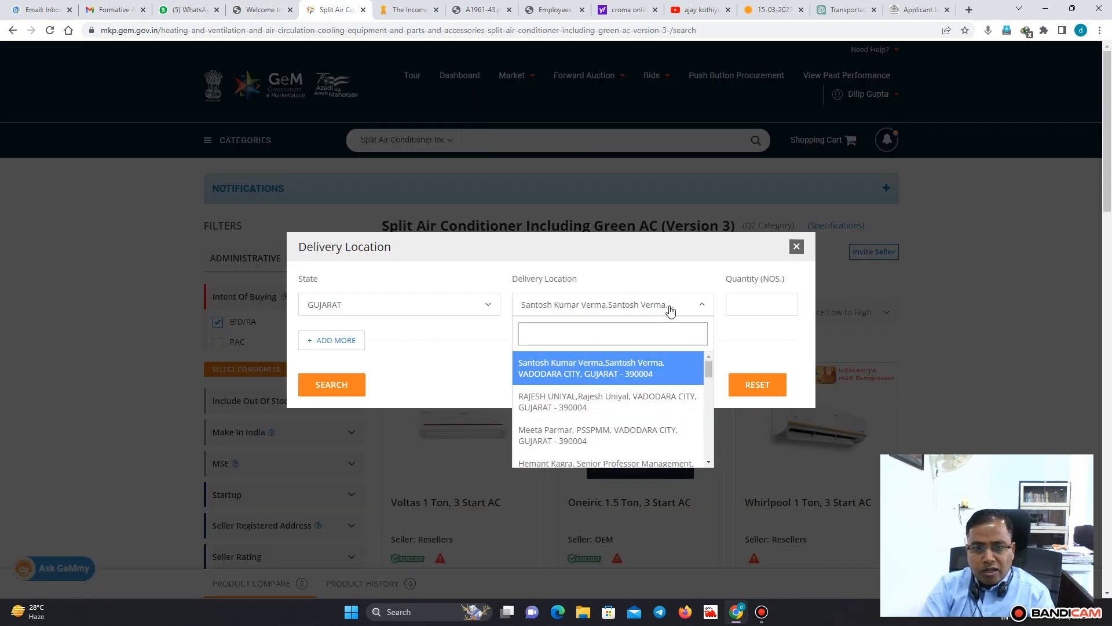
drag(707, 368, 712, 440)
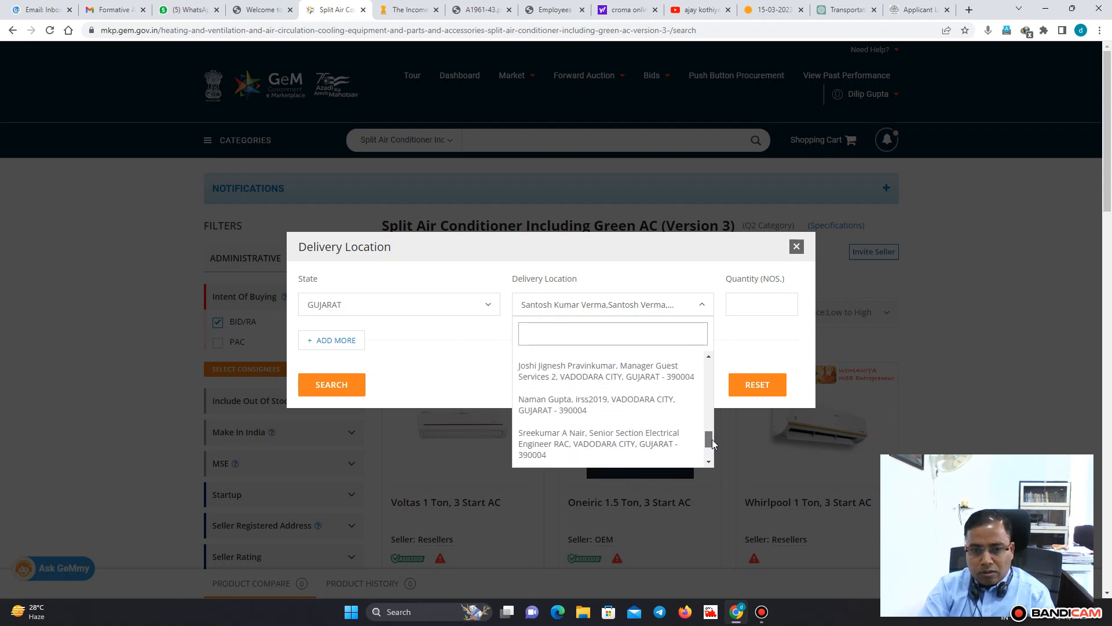
click(596, 443)
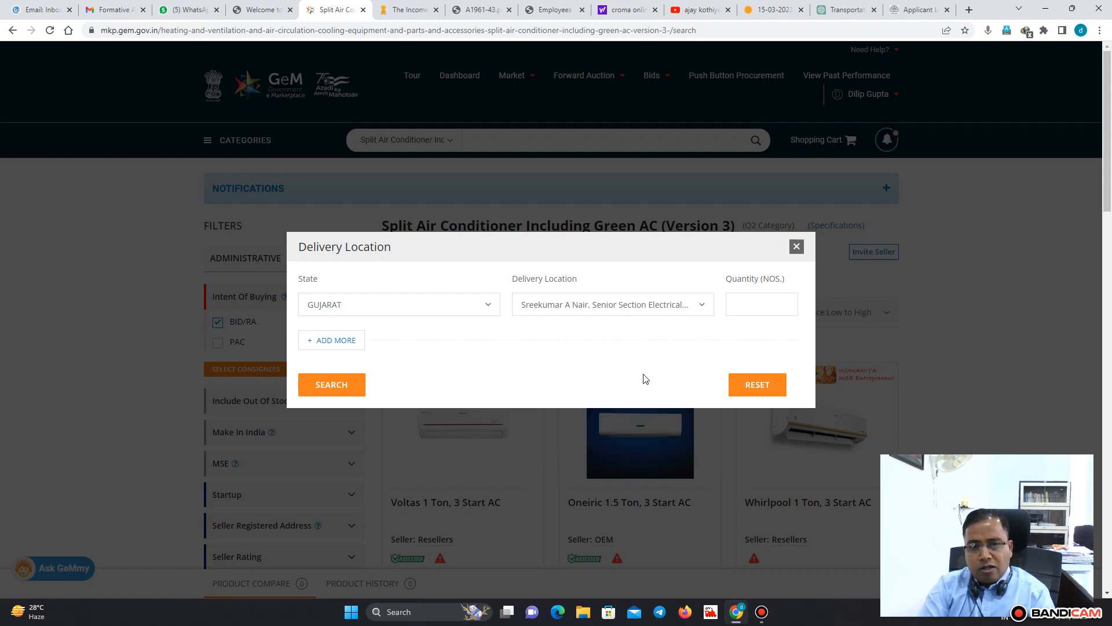
click(253, 9)
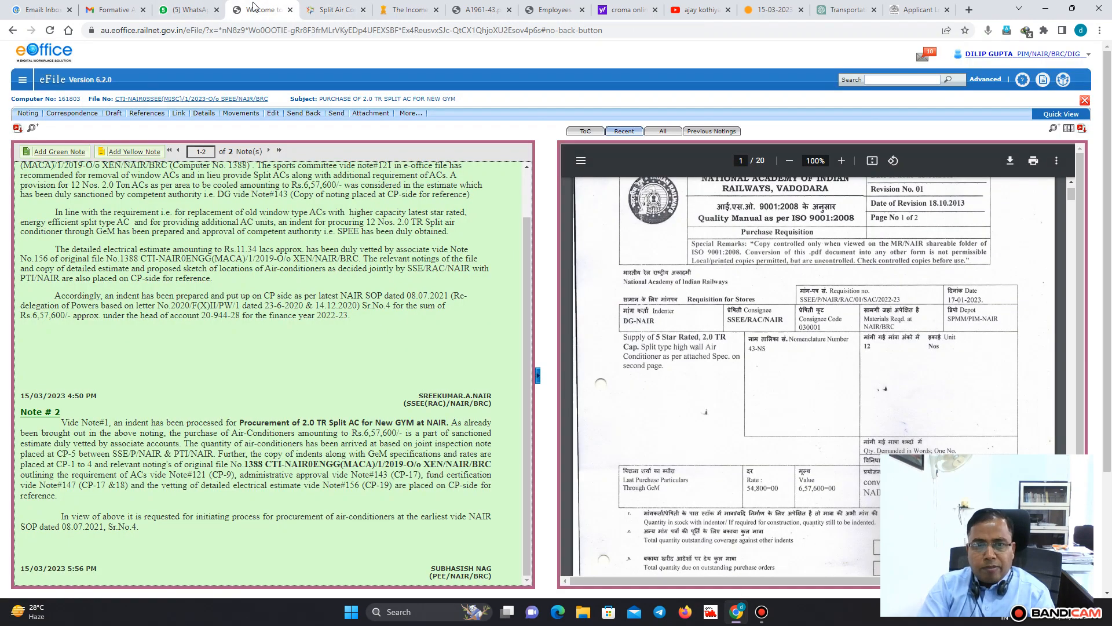
click(333, 9)
click(780, 302)
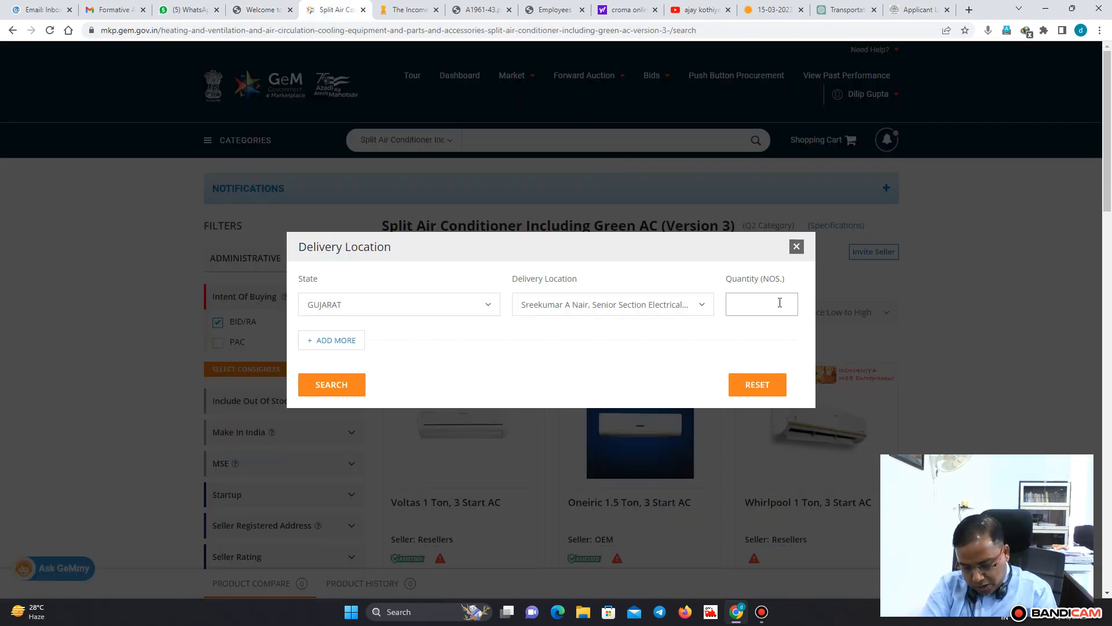
click(344, 392)
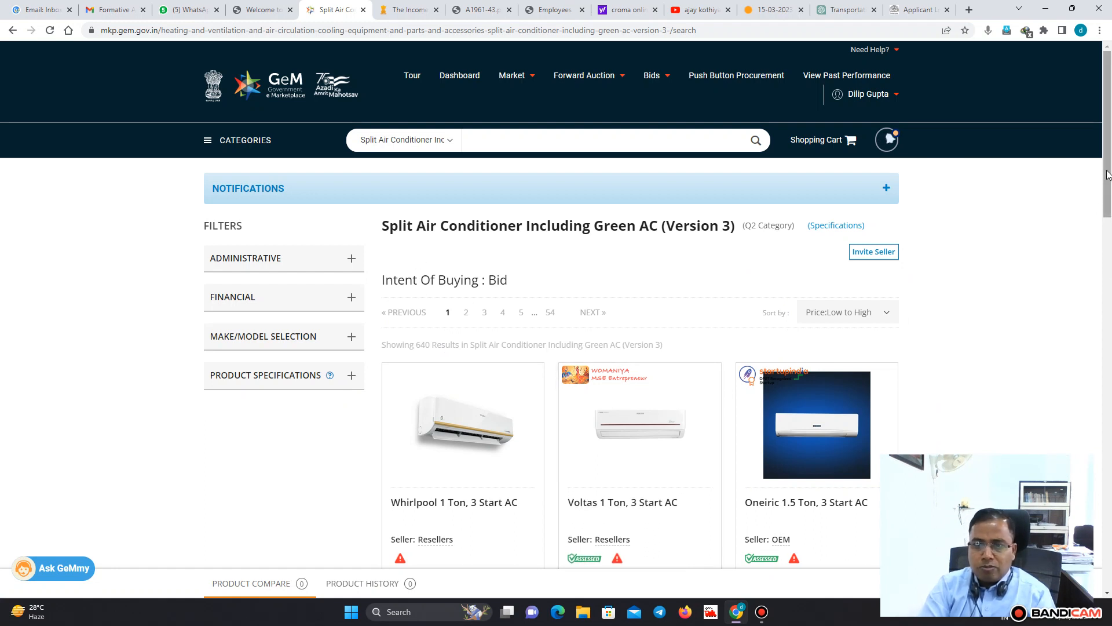
drag(1107, 173, 1109, 208)
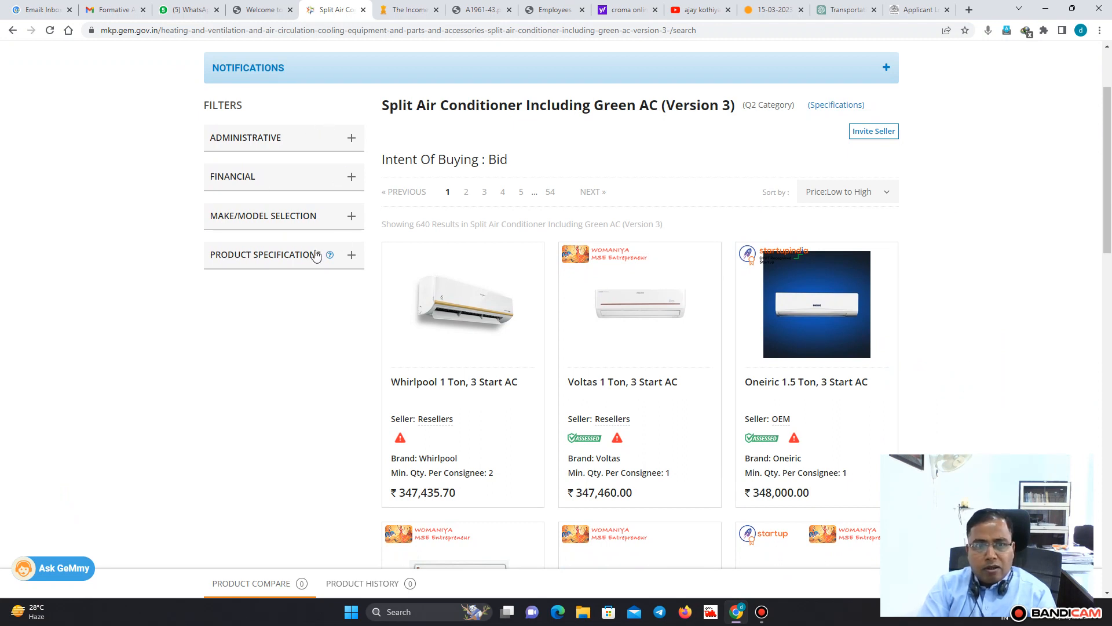
Expand Product Specifications and reveal the Nominal Marketing Capacity values
click(341, 257)
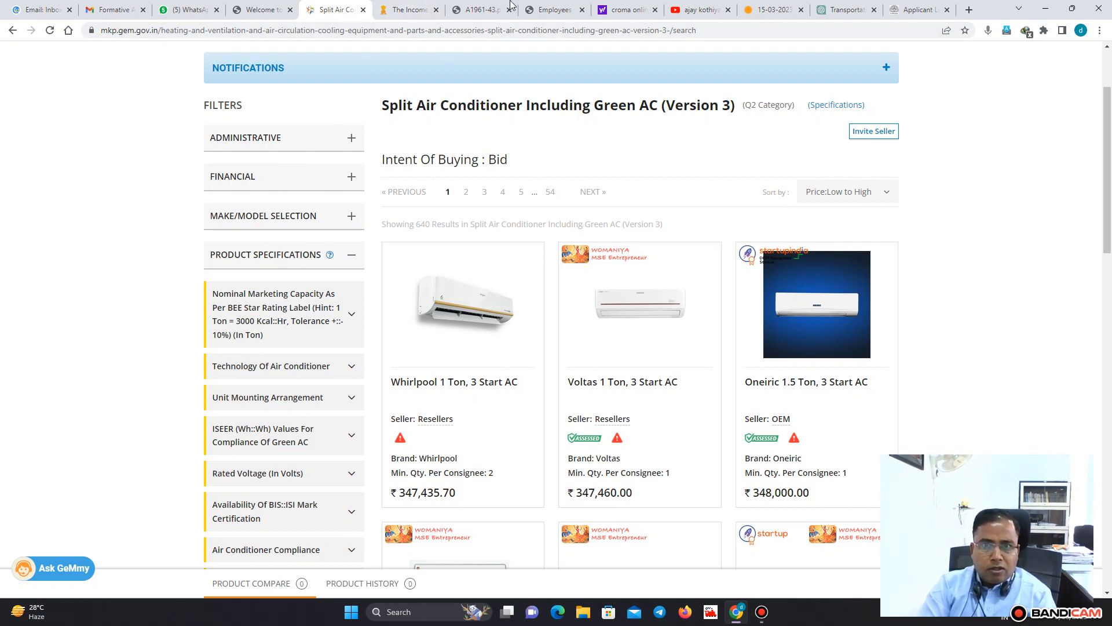
click(258, 9)
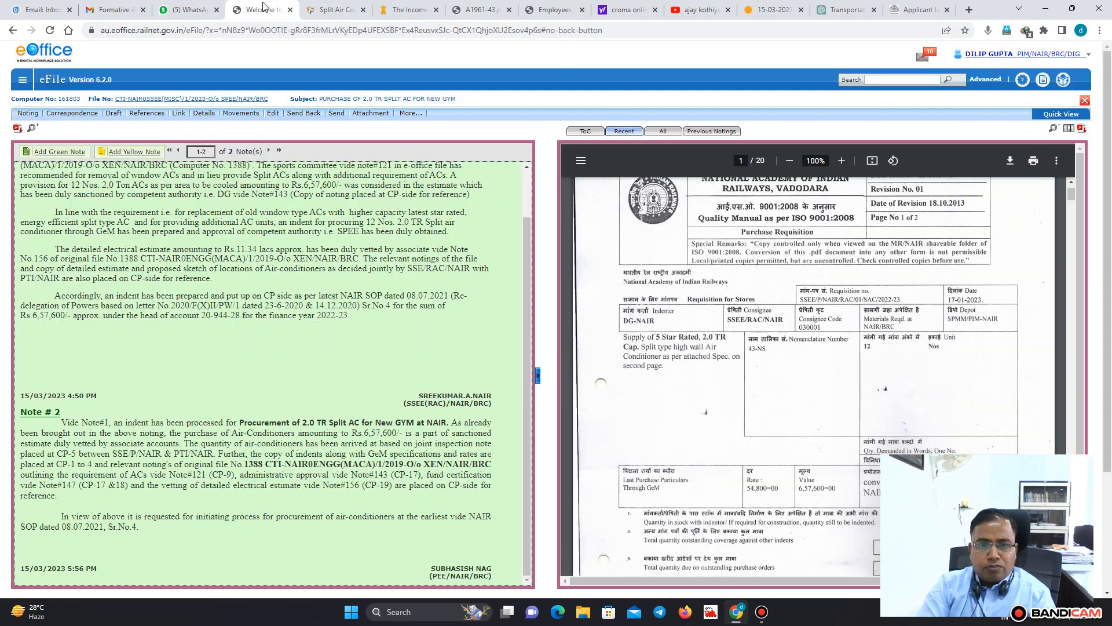
drag(1069, 190, 1065, 250)
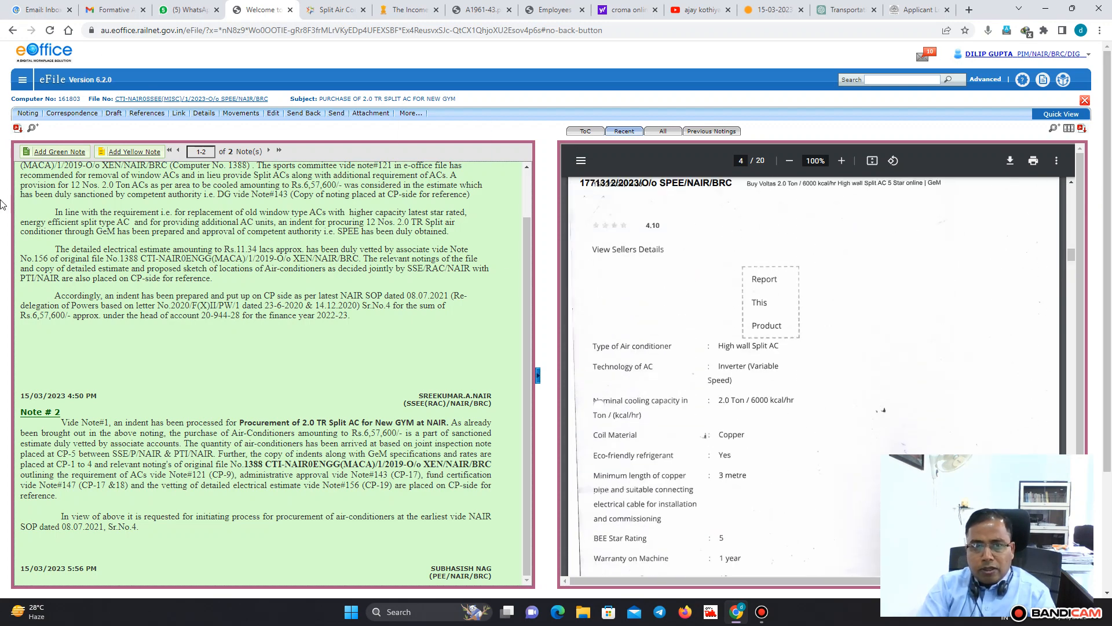
click(329, 9)
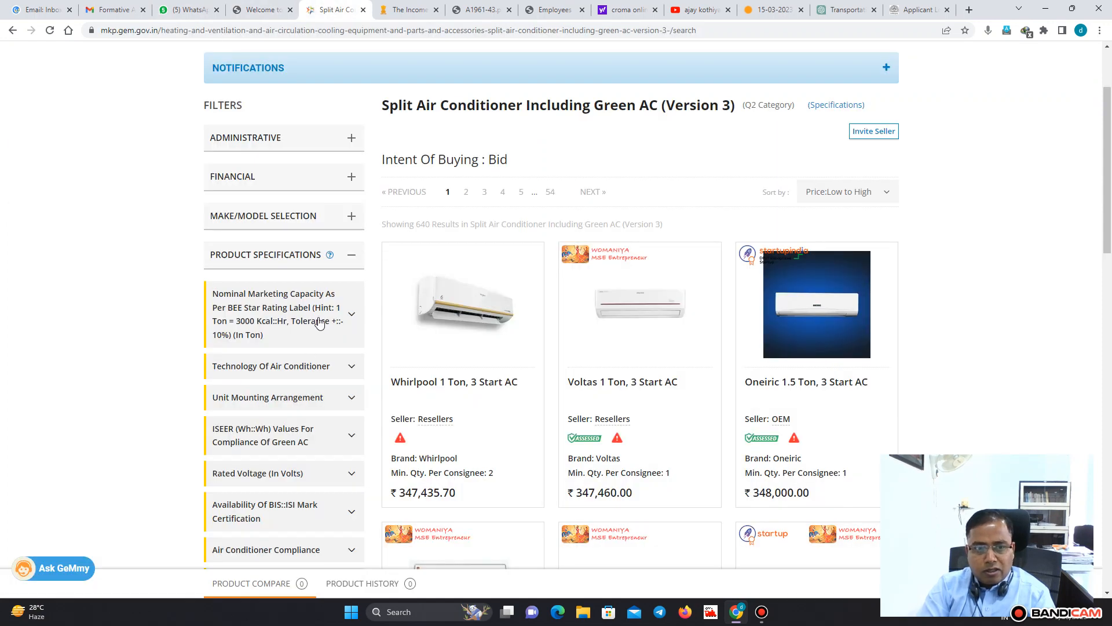
drag(319, 322, 317, 323)
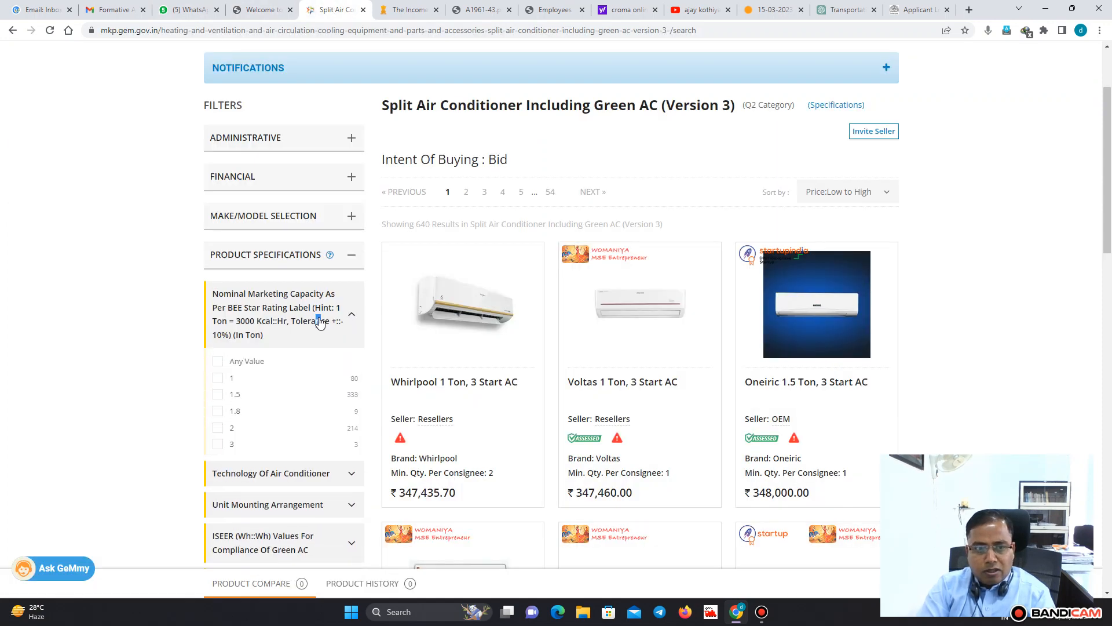
Filter the split ACs to 2 Ton capacity and Inverter AC - Variable Speed, leaving 180 results
click(217, 428)
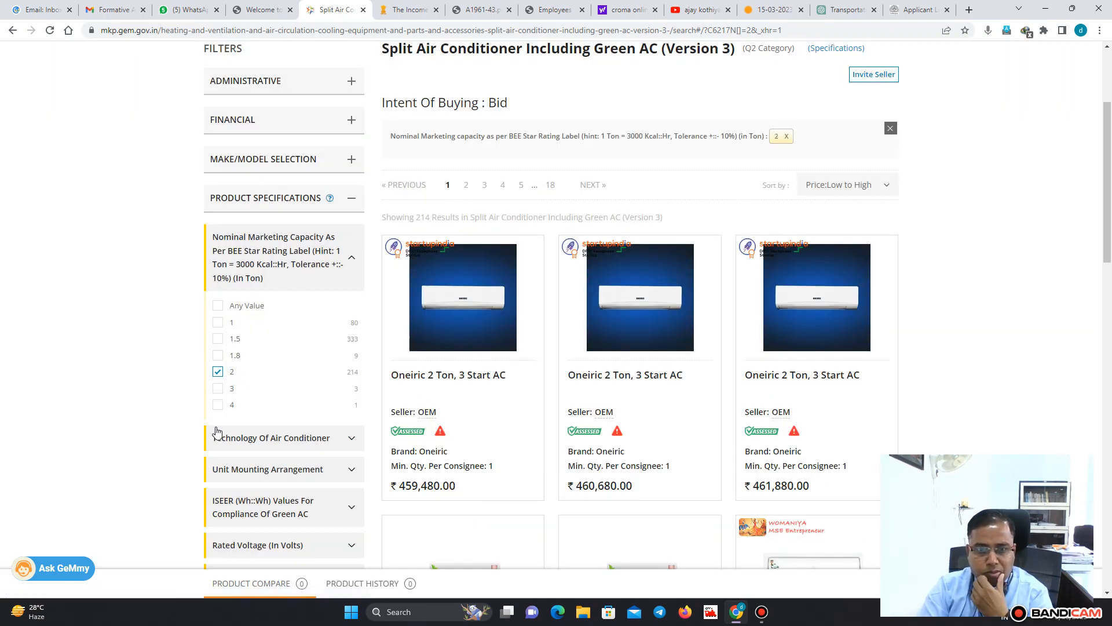
scroll(1107, 201, down, 2)
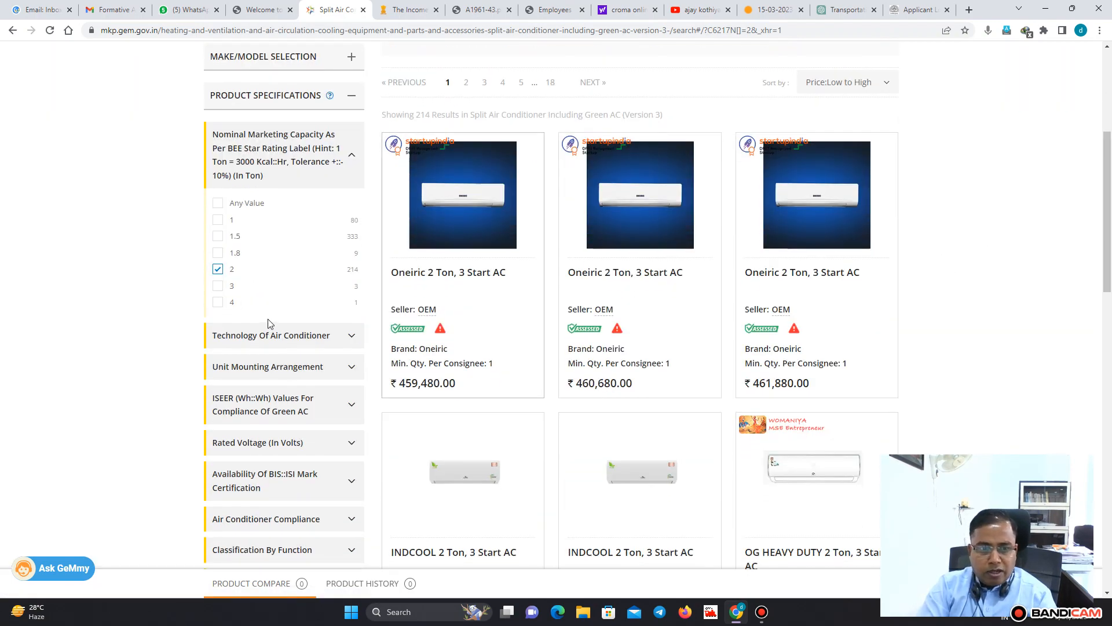
click(285, 340)
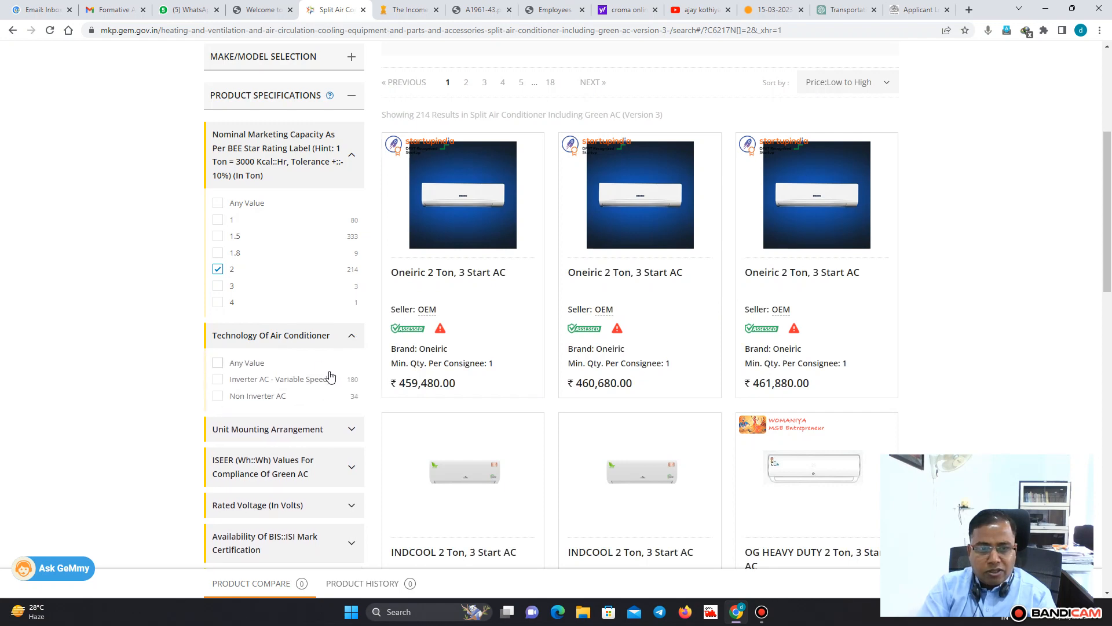
click(218, 379)
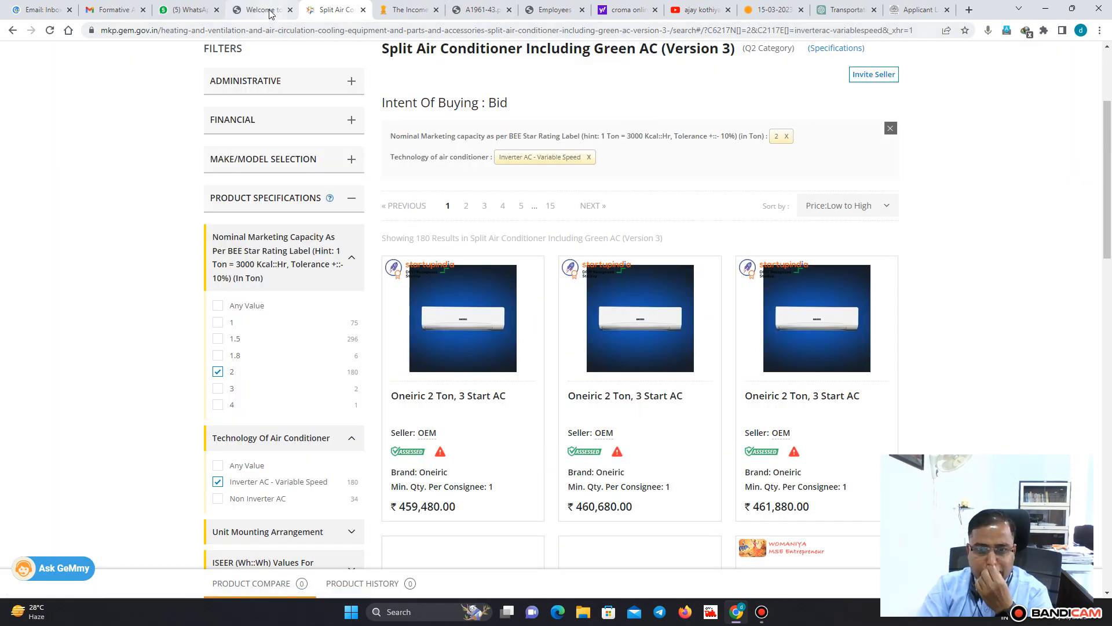
click(270, 13)
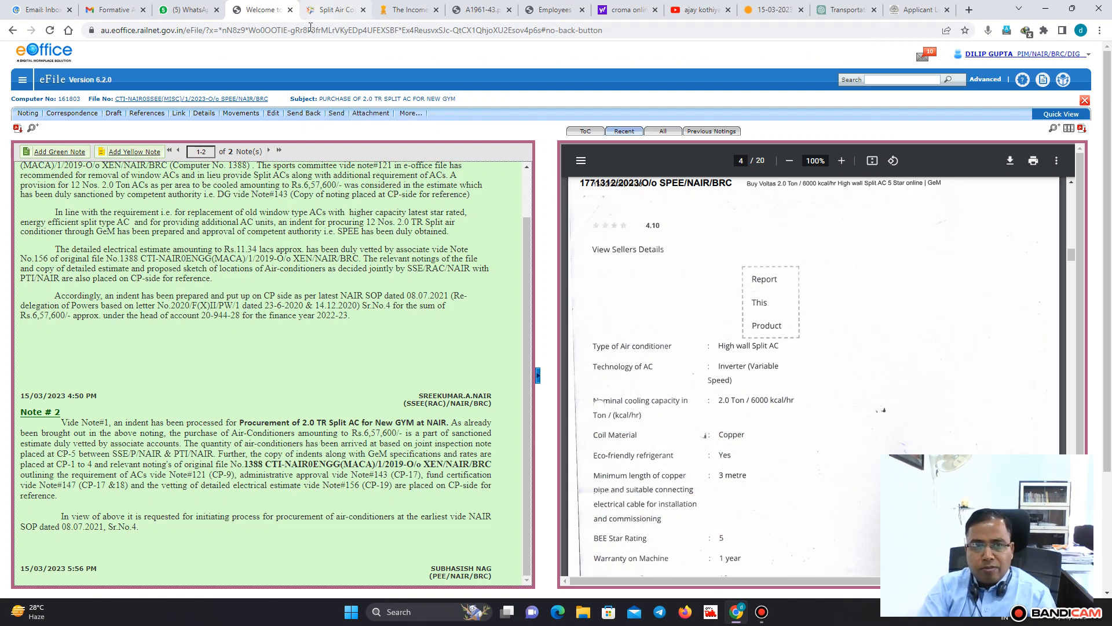
click(330, 12)
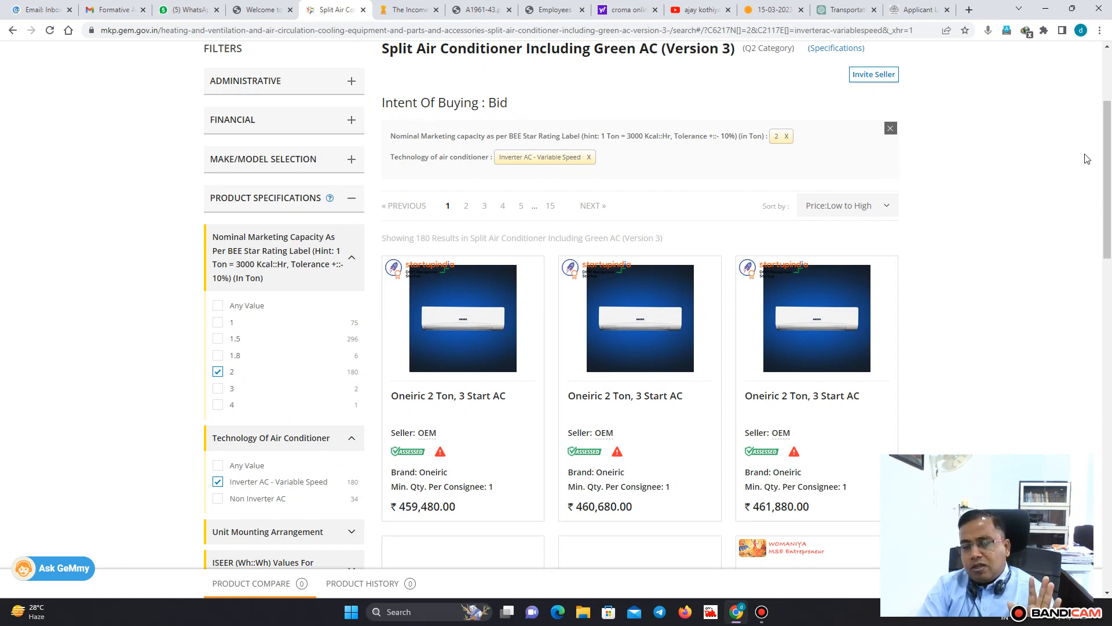
drag(1106, 148, 1111, 271)
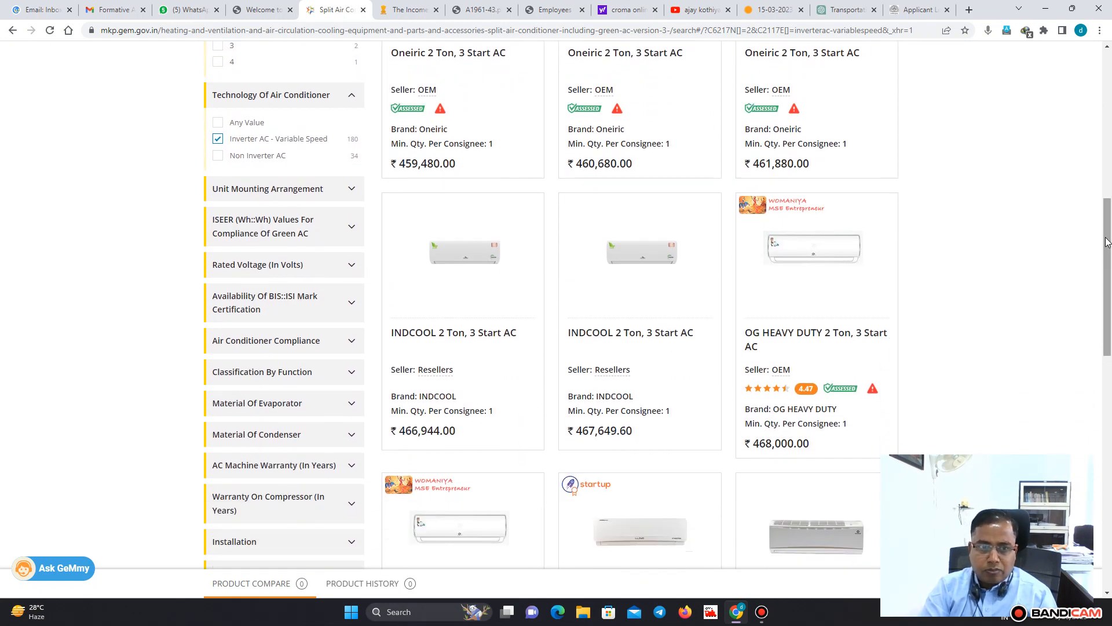
click(293, 189)
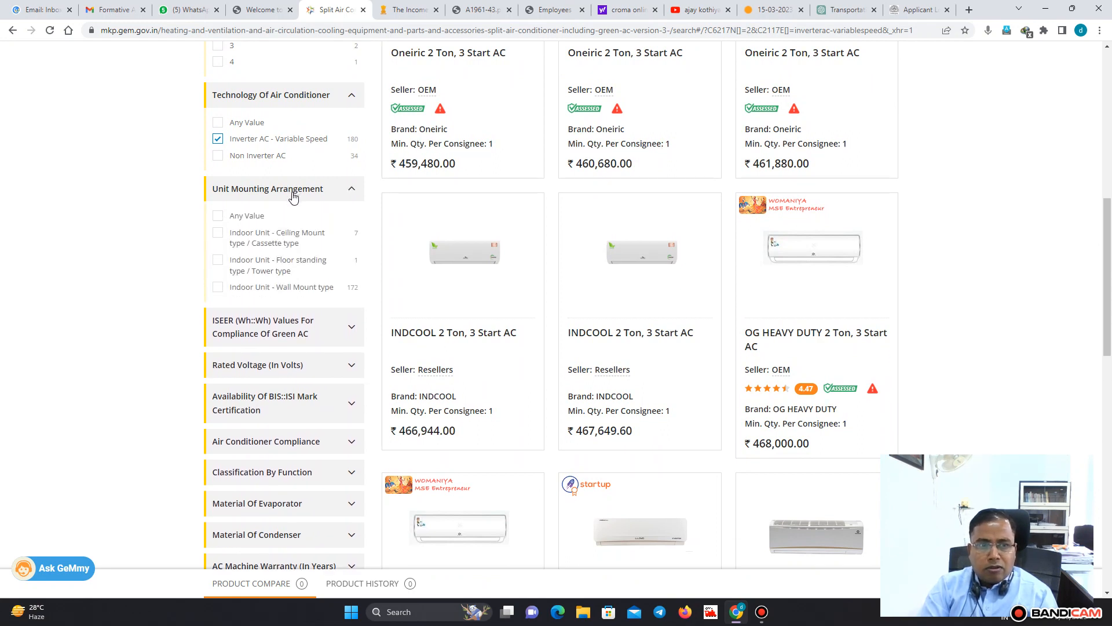
Restrict the results to wall-mount indoor units
click(218, 286)
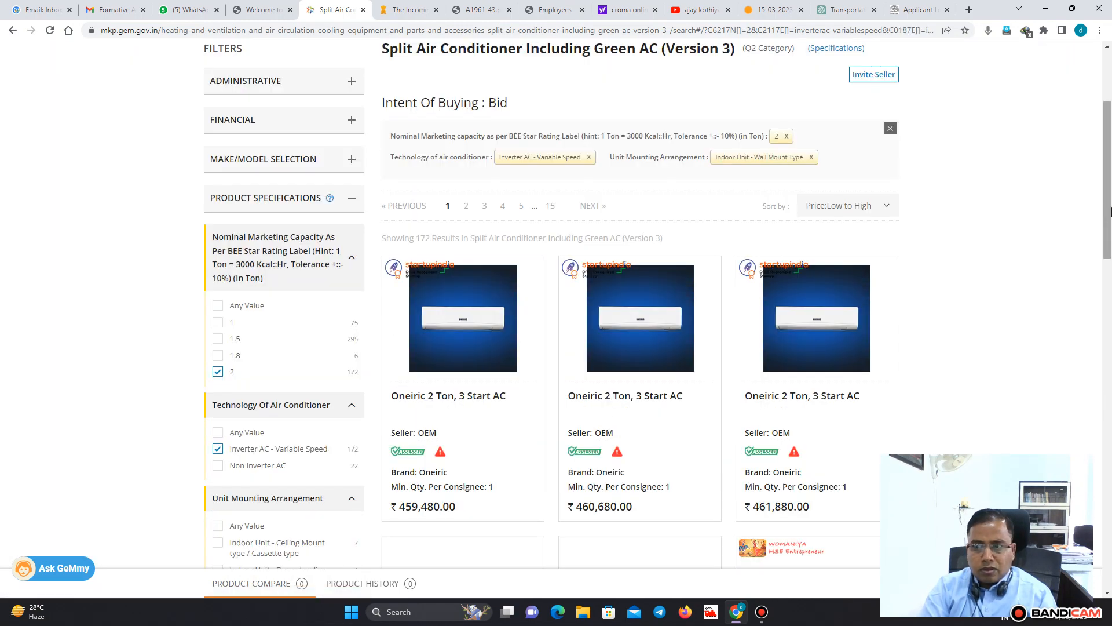
drag(1108, 225, 1109, 330)
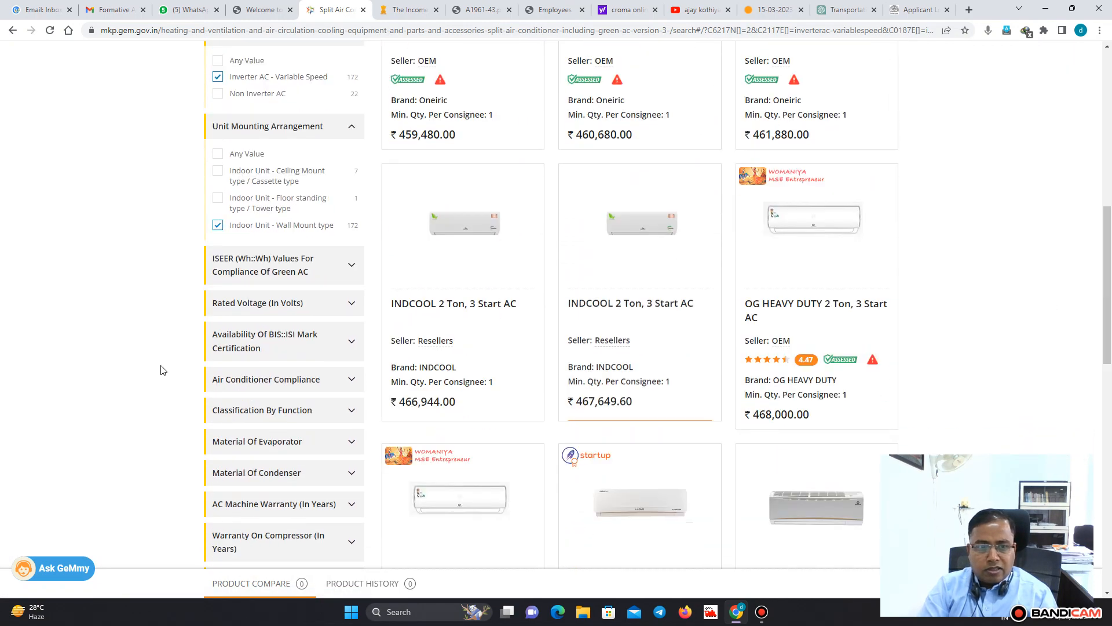
click(336, 303)
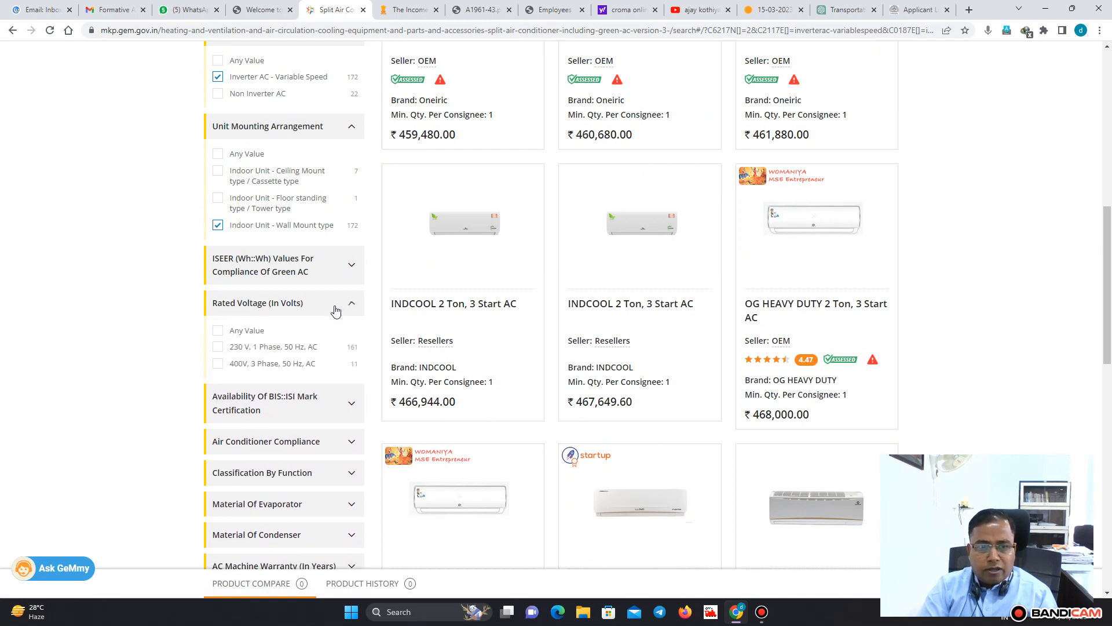
click(336, 311)
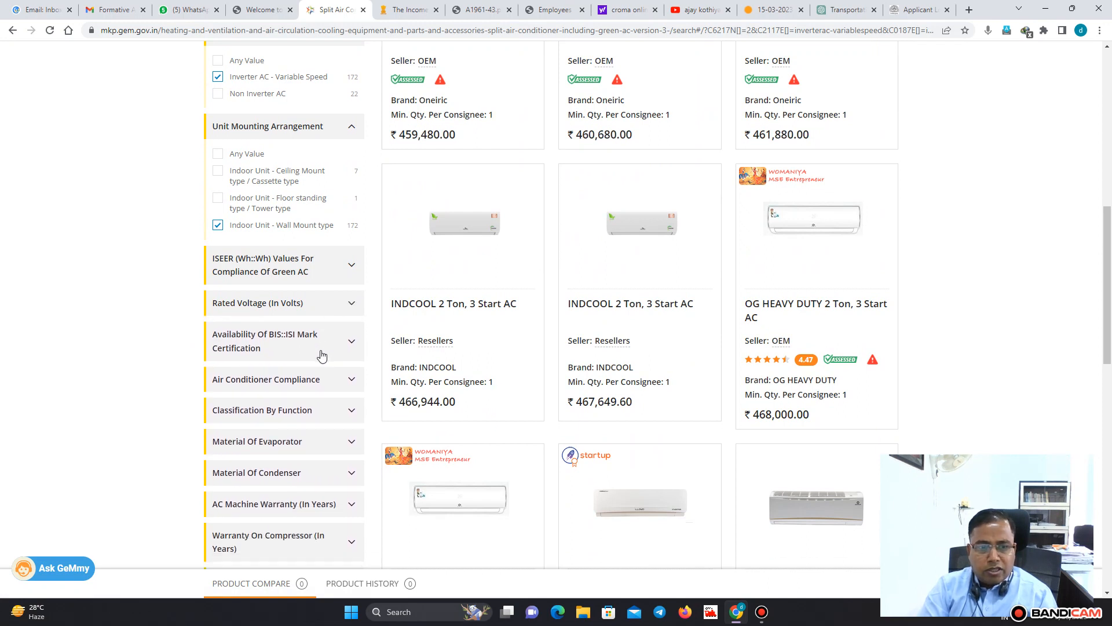
click(319, 384)
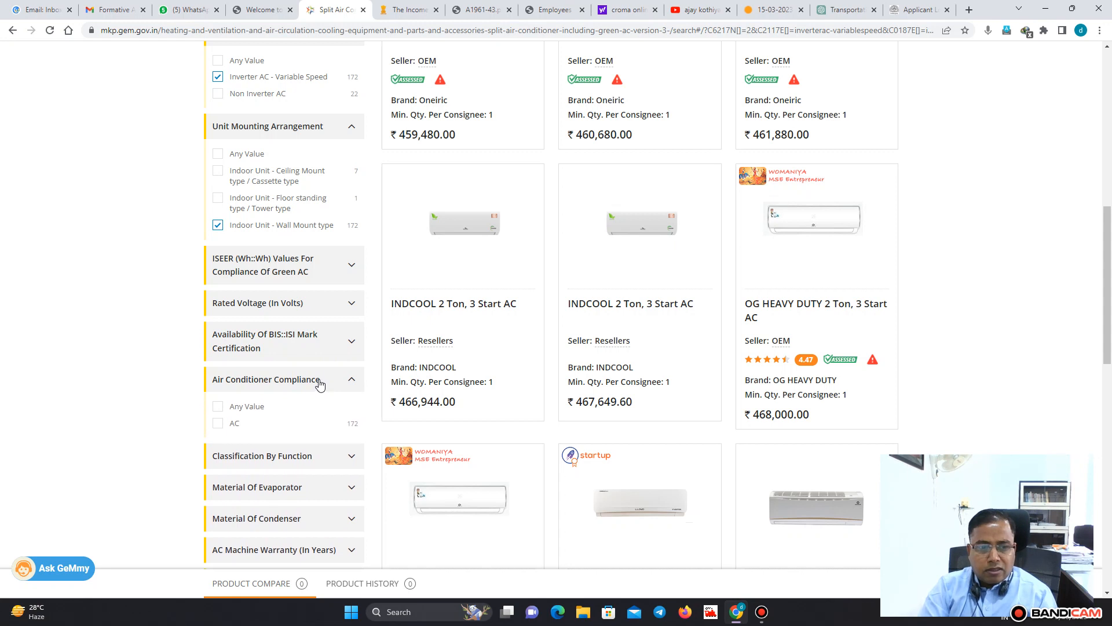
click(319, 384)
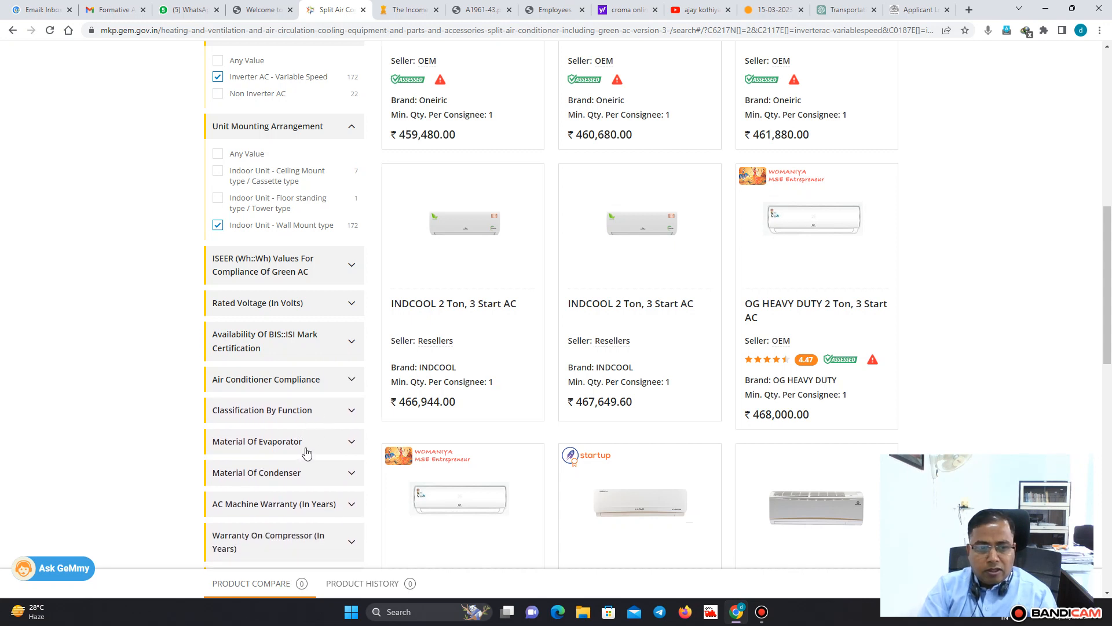
Add the Copper evaporator material filter and review the 172 remaining results
click(312, 444)
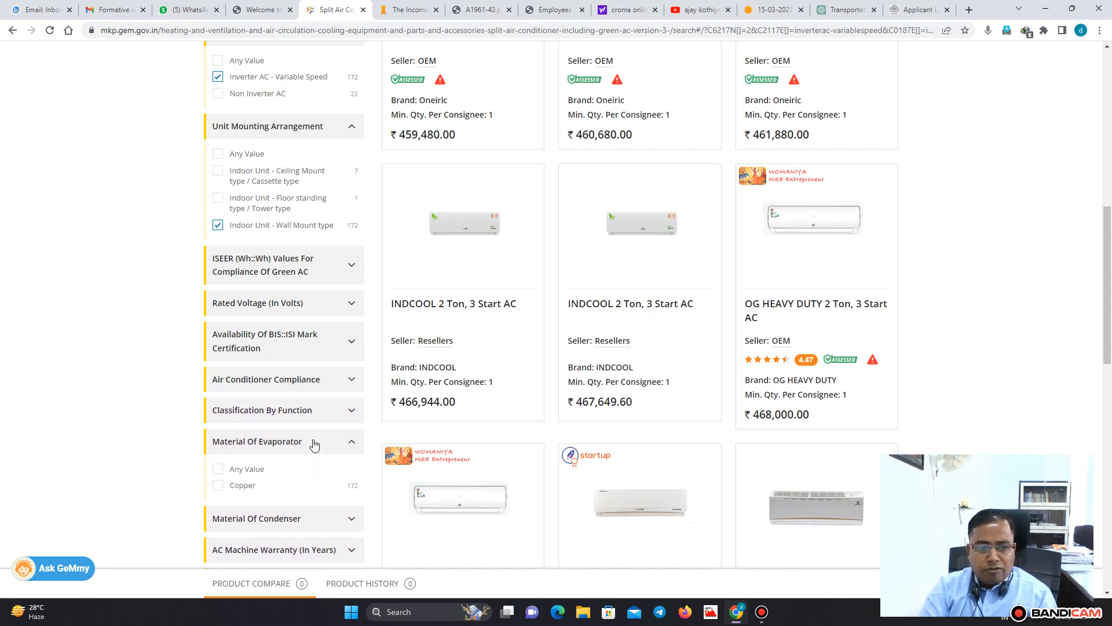
click(218, 486)
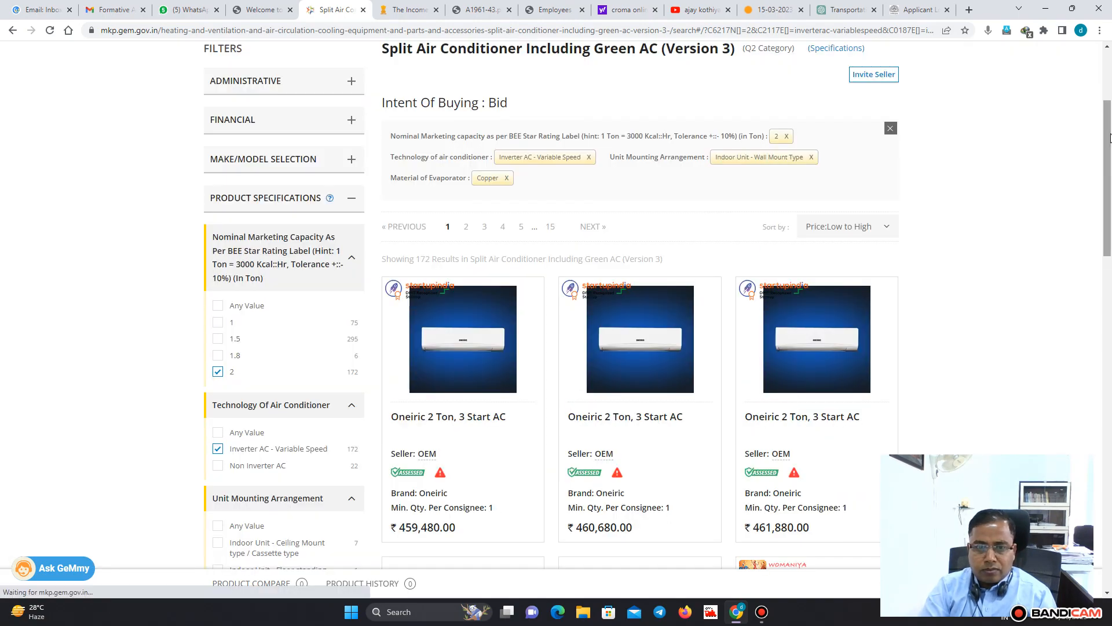
drag(1110, 137, 1110, 217)
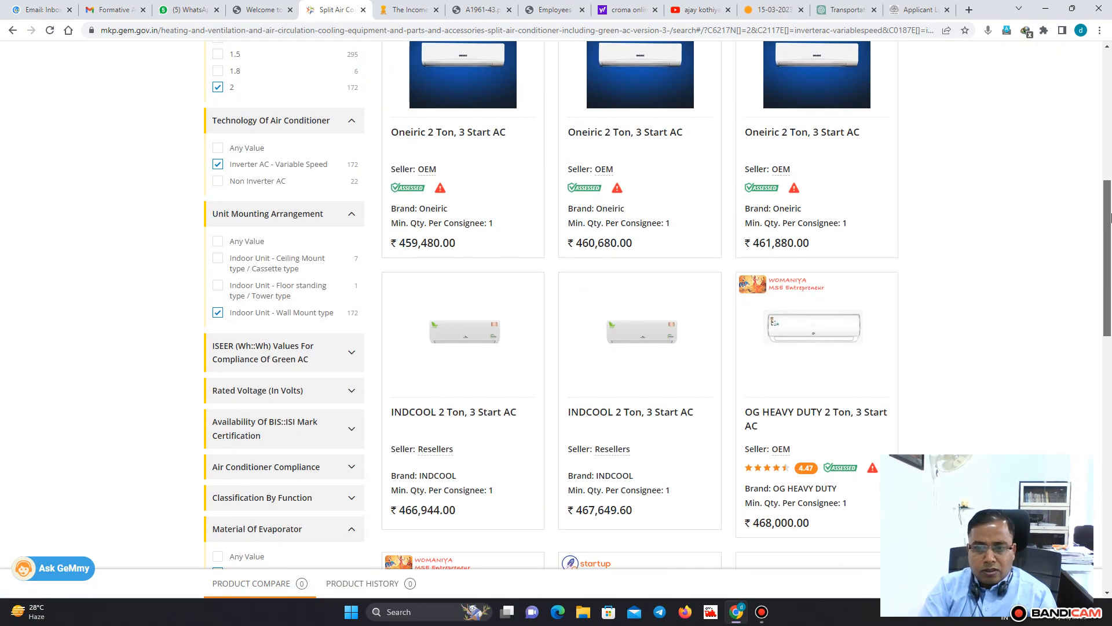
scroll(1110, 217, down, 8)
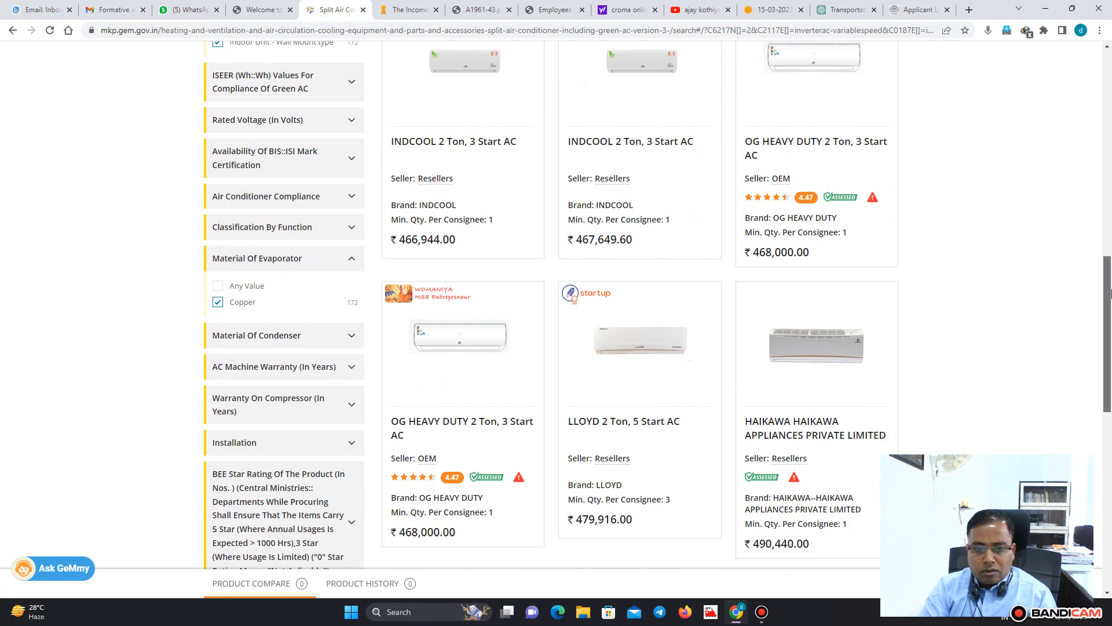
scroll(1111, 258, up, 8)
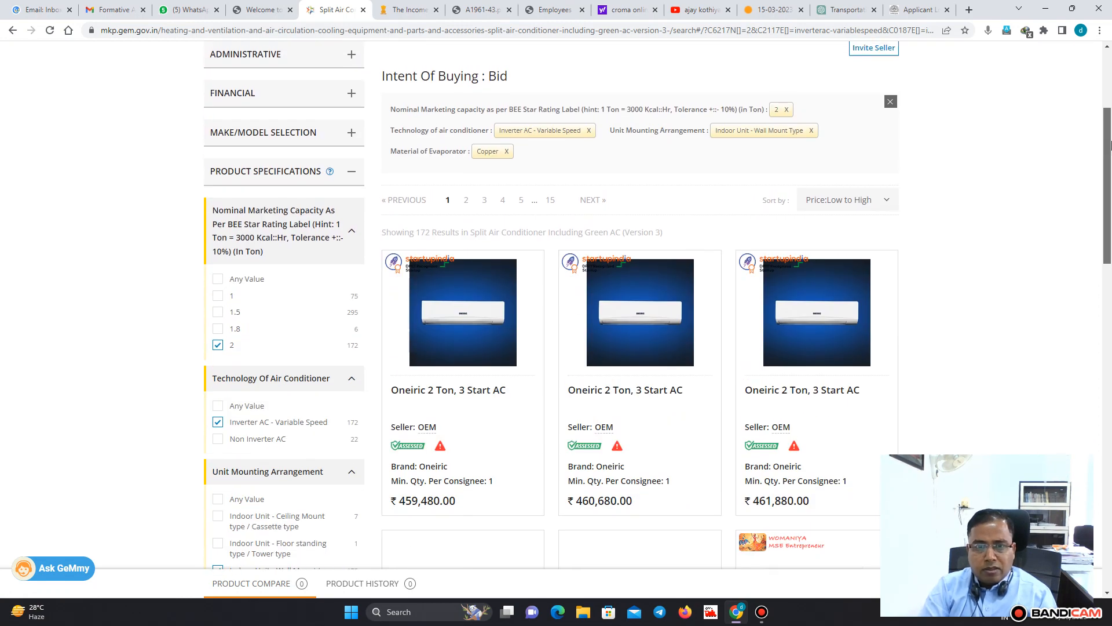
drag(1111, 145, 1111, 122)
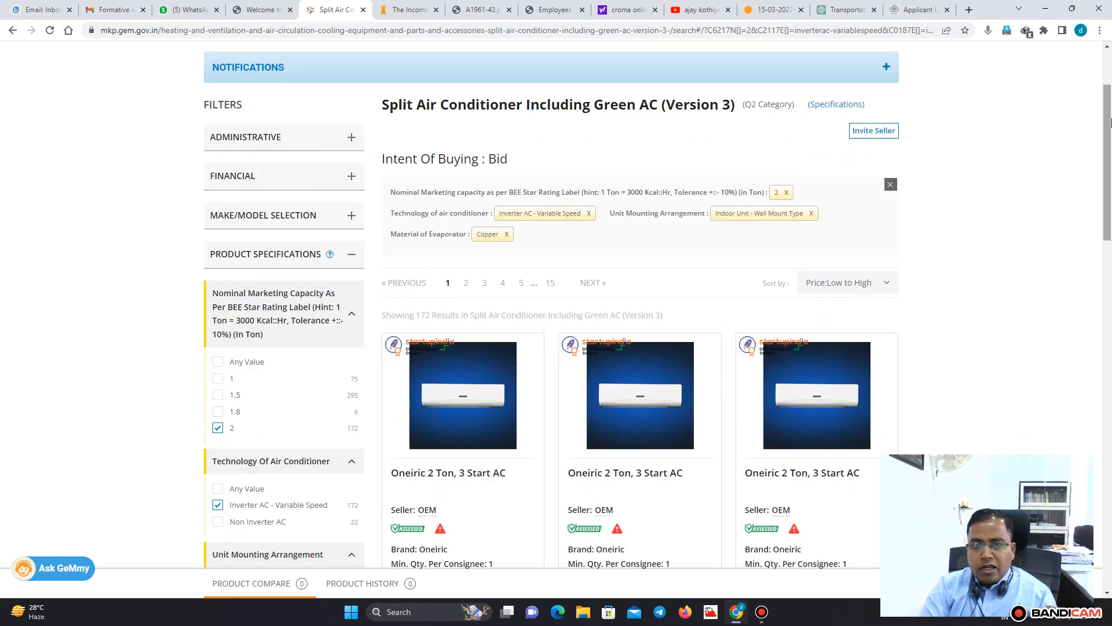
Filter by the Voltas brand, leaving 8 products, and bring up the eOffice PDF specs
click(352, 218)
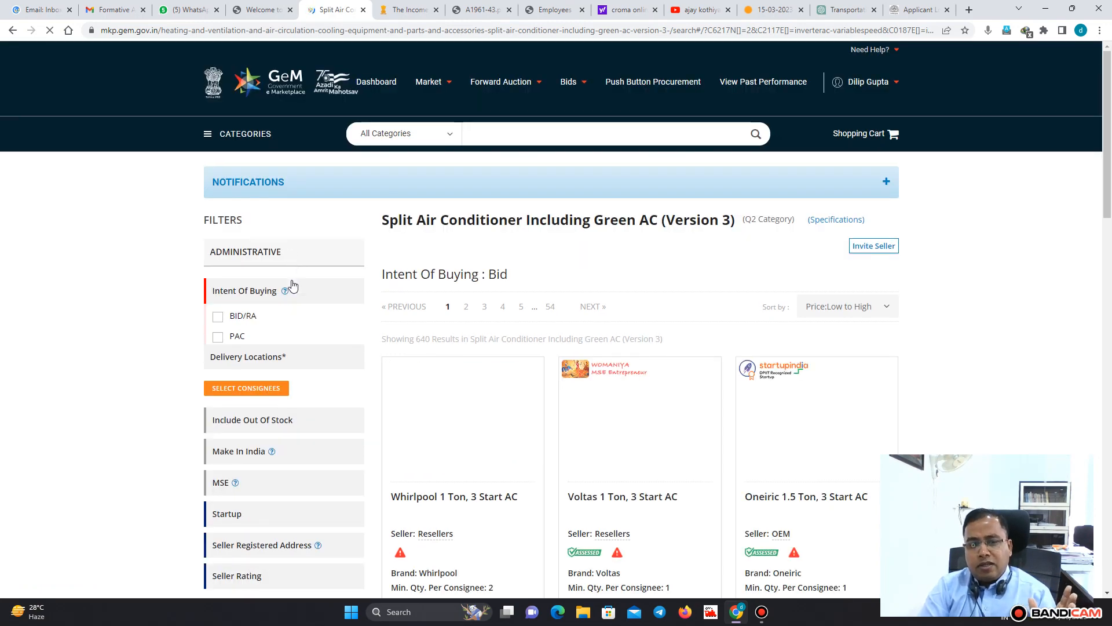
scroll(339, 351, down, 3)
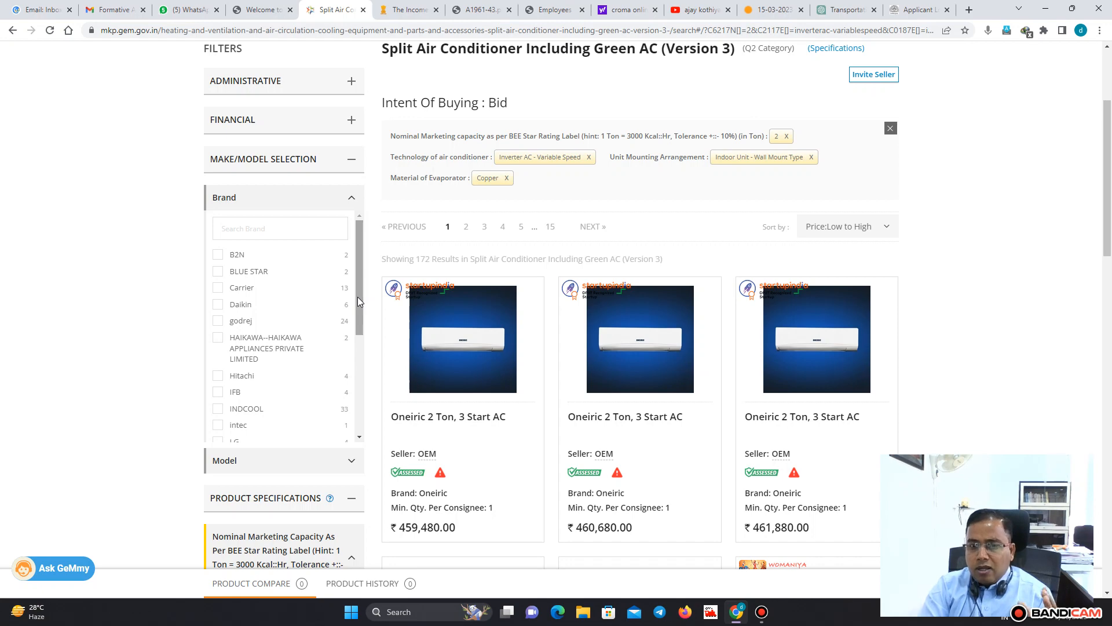
drag(359, 300, 342, 405)
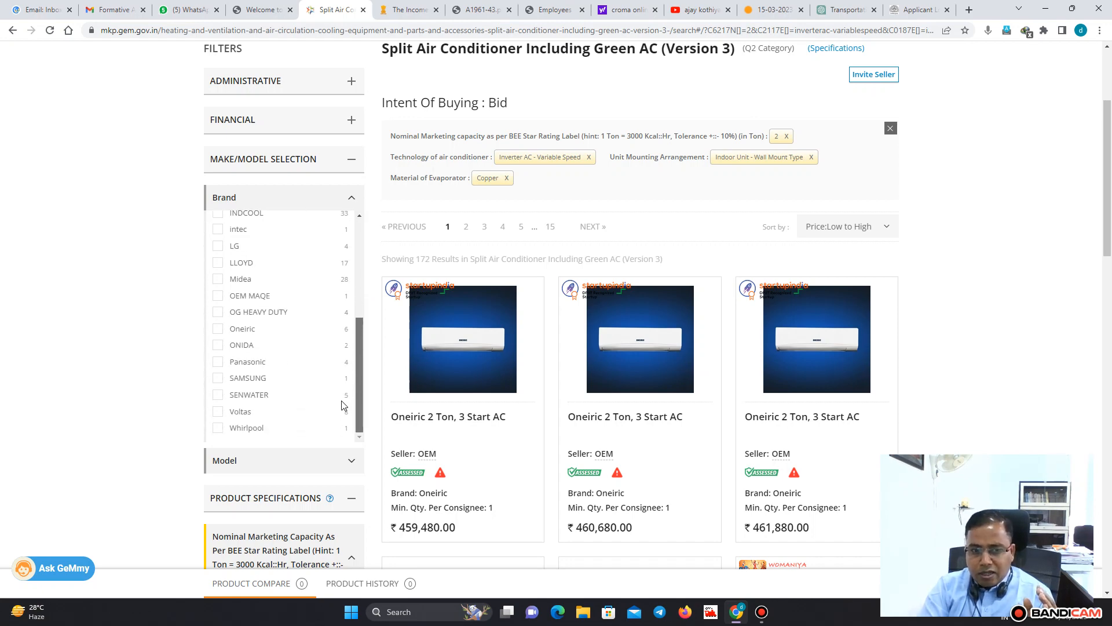
click(217, 413)
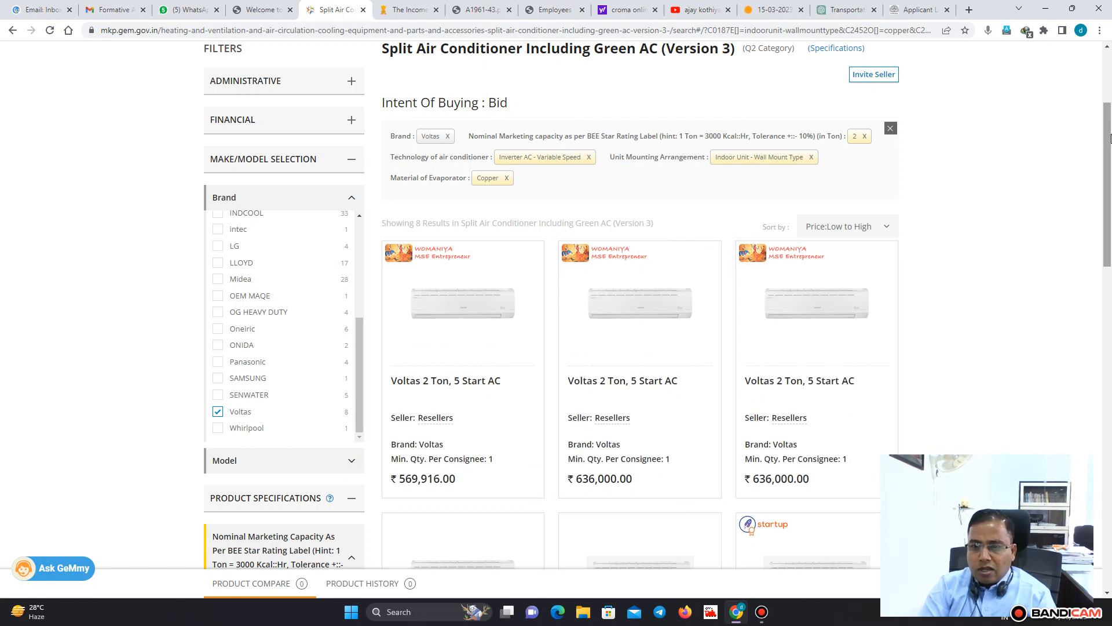
drag(1110, 137, 1110, 338)
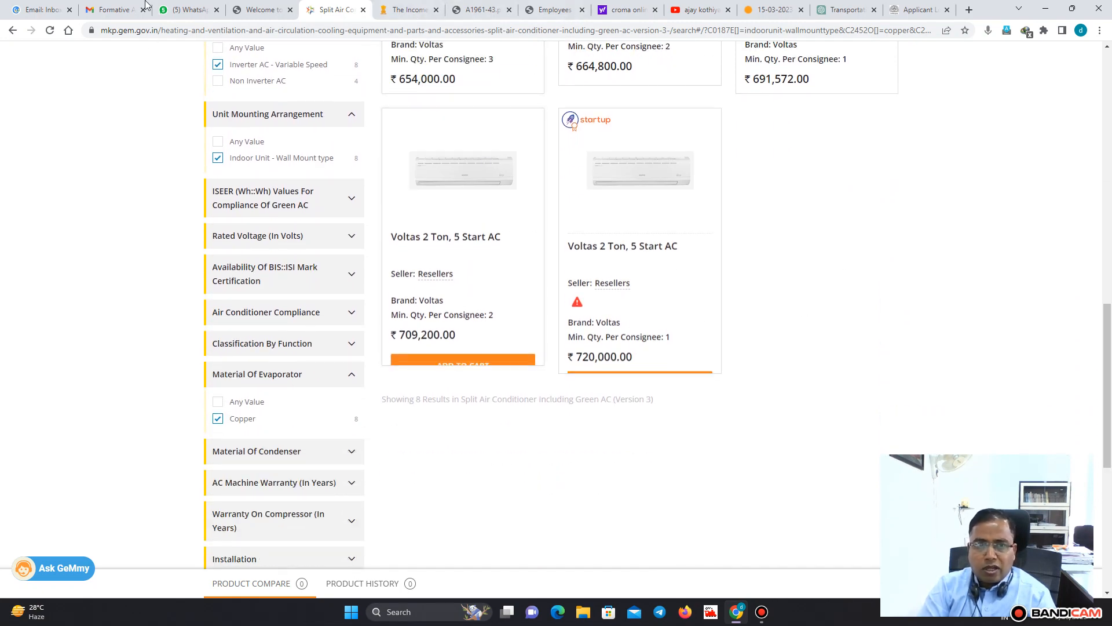
click(253, 8)
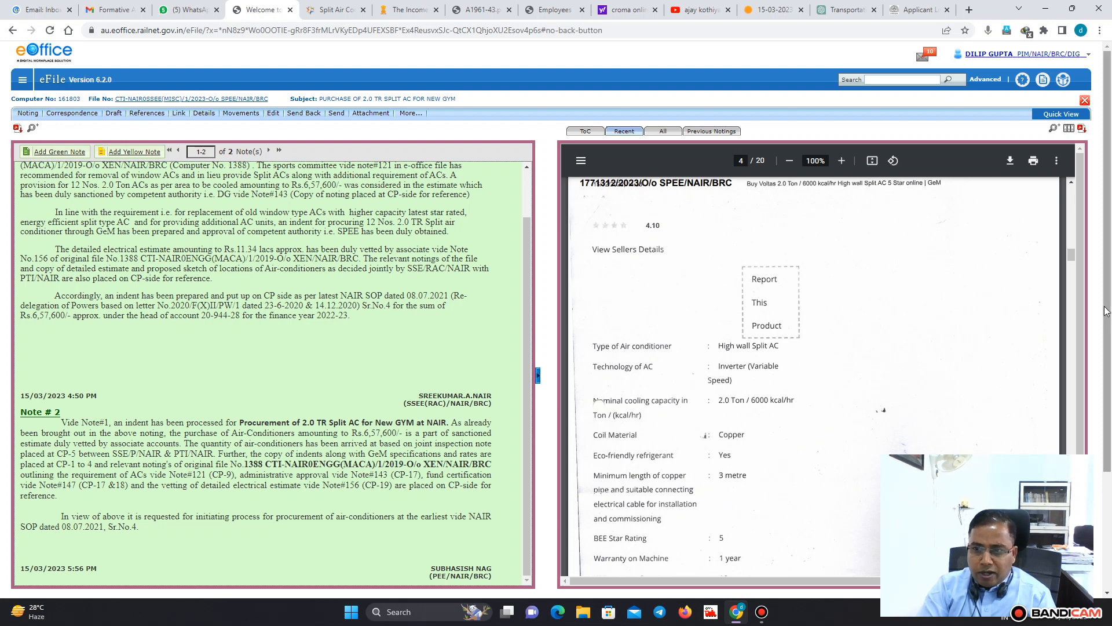
Check the AC specification rows in the eOffice estimate PDF, then return to GeM's 8 Voltas results
drag(1072, 251, 1071, 255)
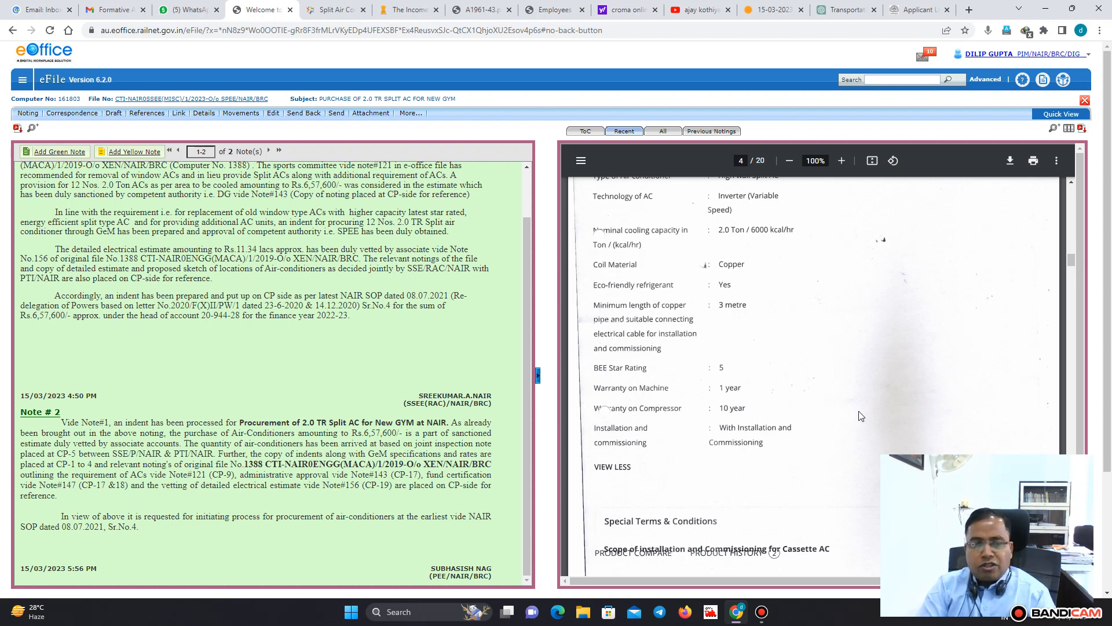
click(328, 16)
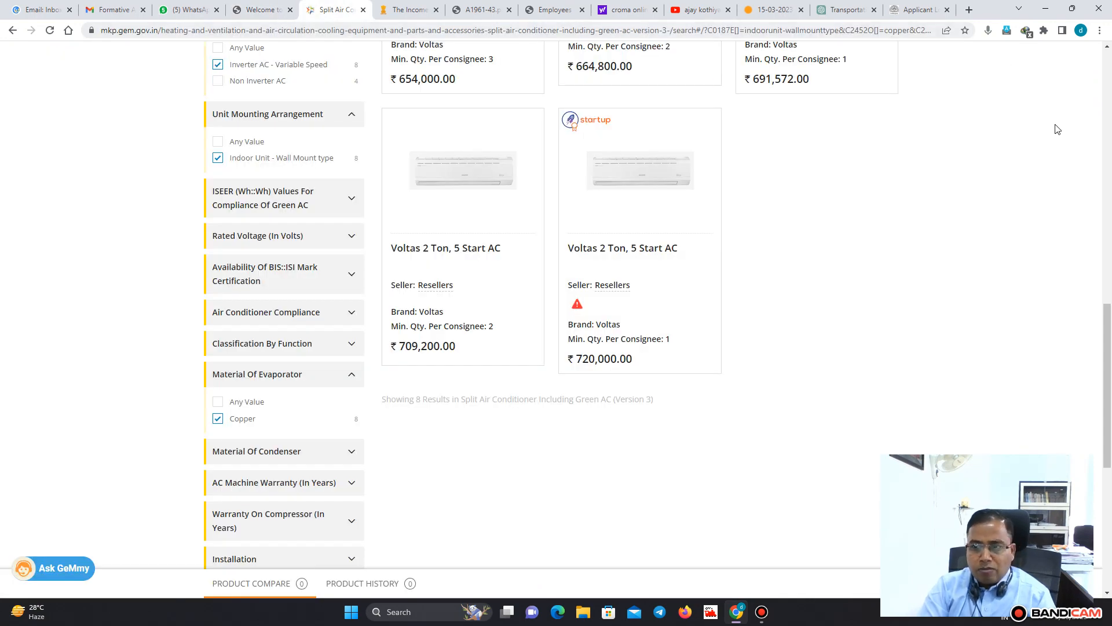
Filter the Voltas ACs to 'Standard installation included', leaving two products, then return to the eOffice PDF
scroll(969, 369, down, 4)
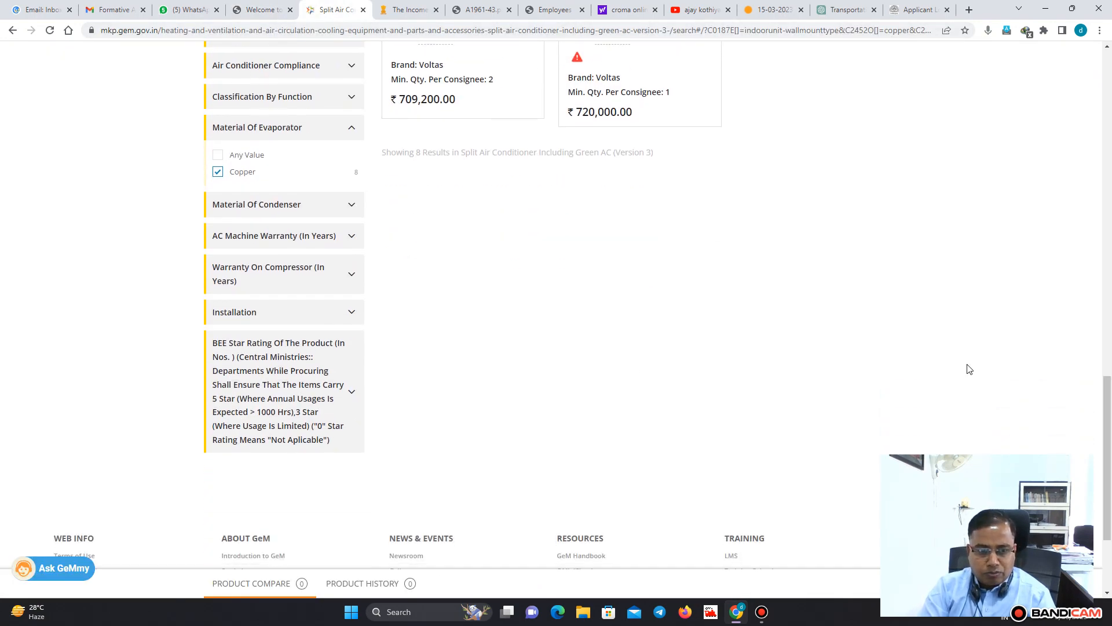
click(353, 312)
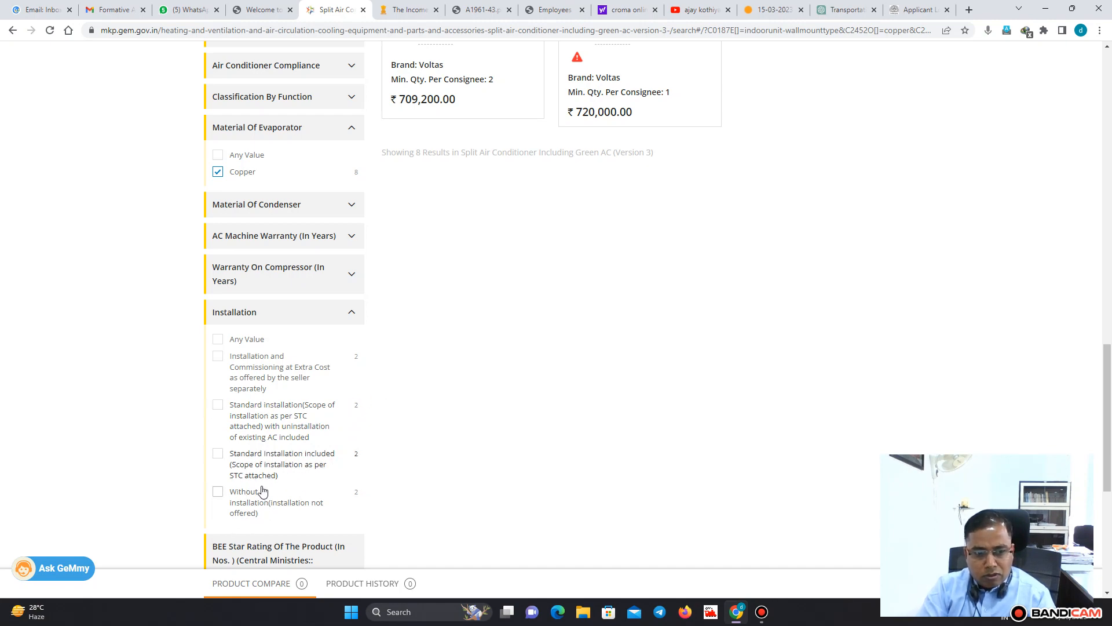
click(218, 453)
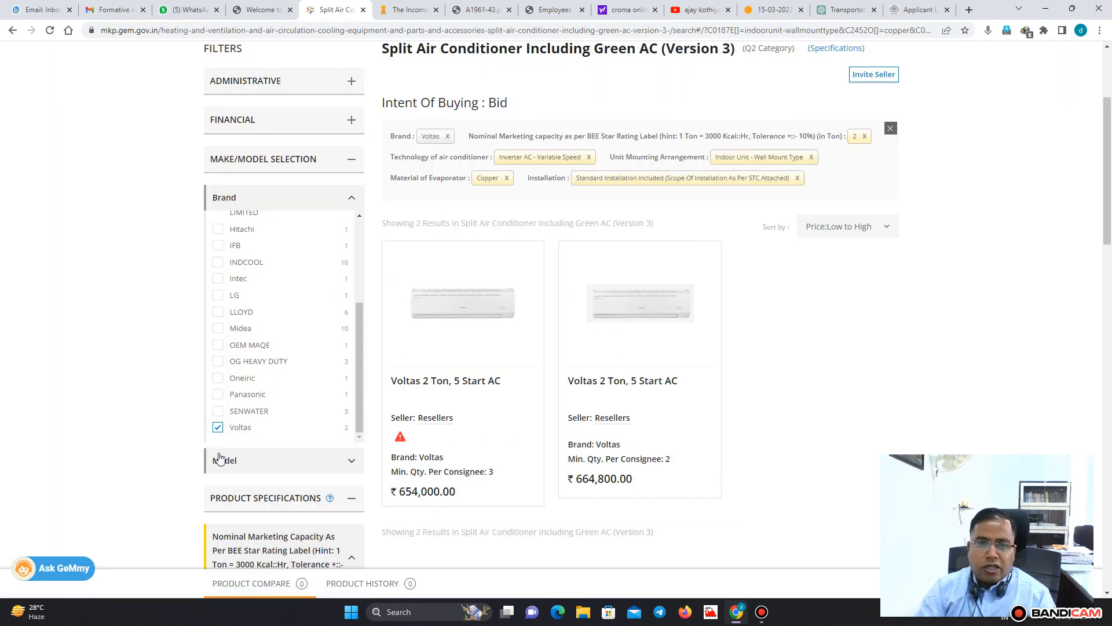
mouse_move(400, 468)
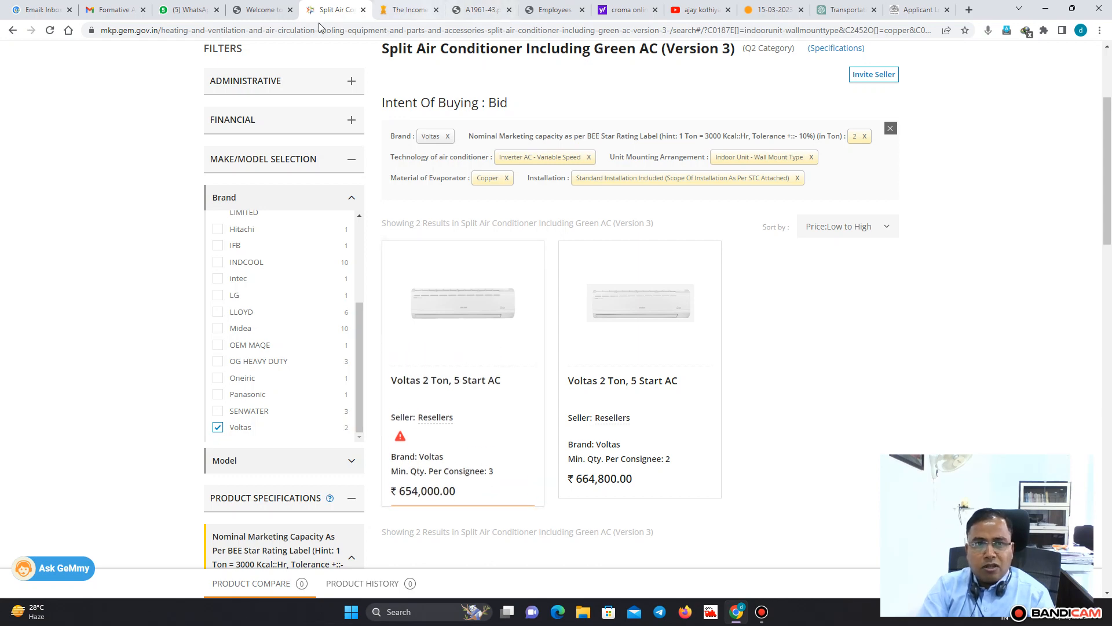
click(259, 7)
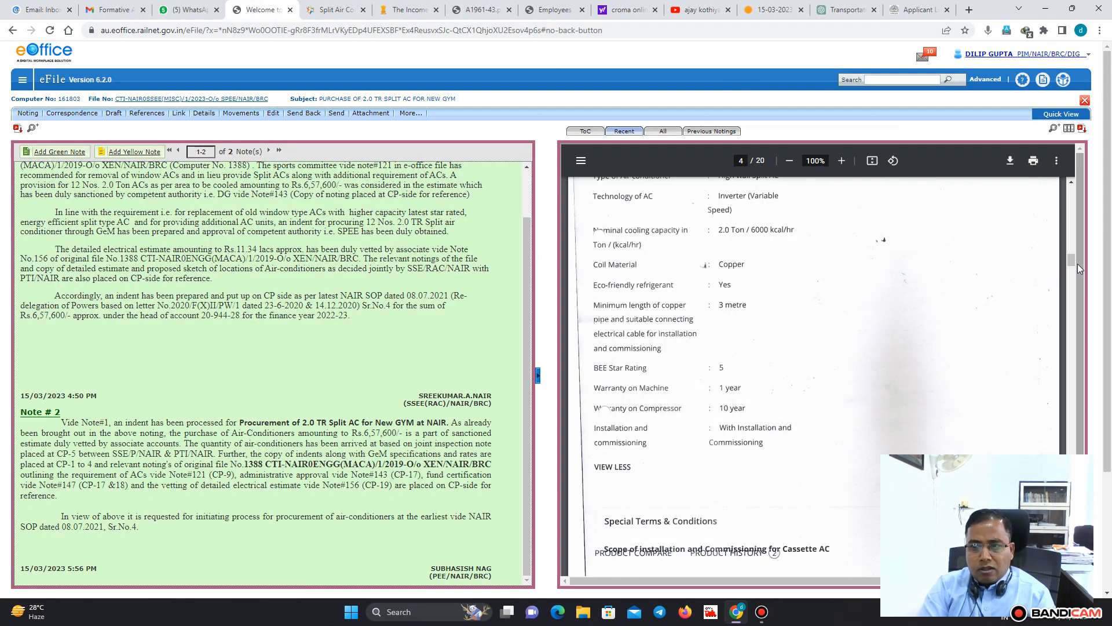
View the Voltas listing on page 3 of the estimate PDF, then return to the two filtered GeM results
drag(1075, 257, 1088, 245)
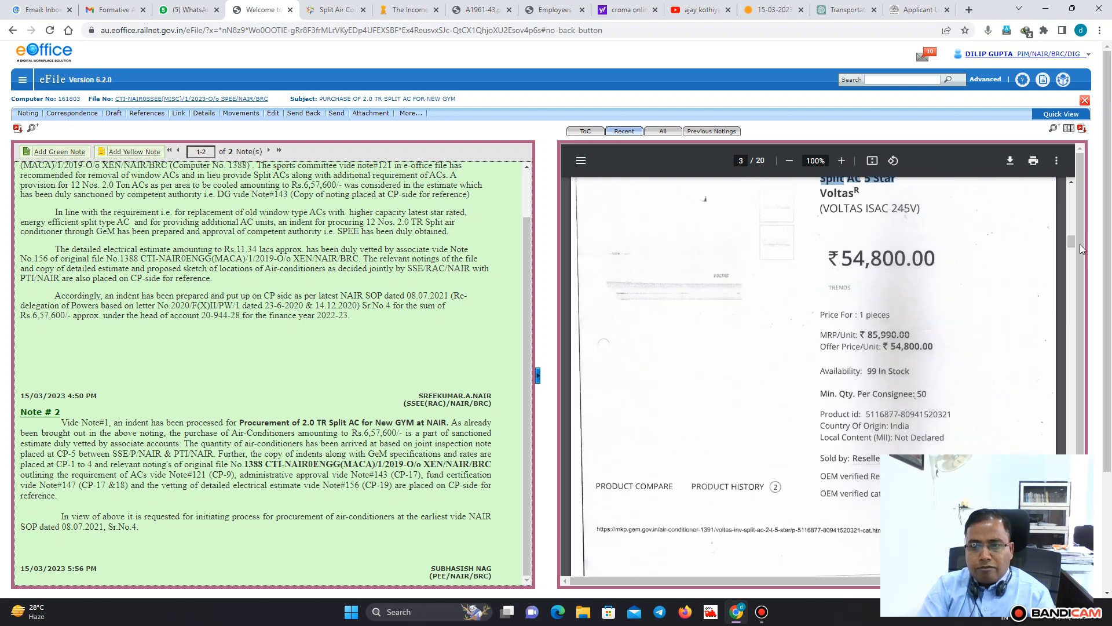
click(342, 10)
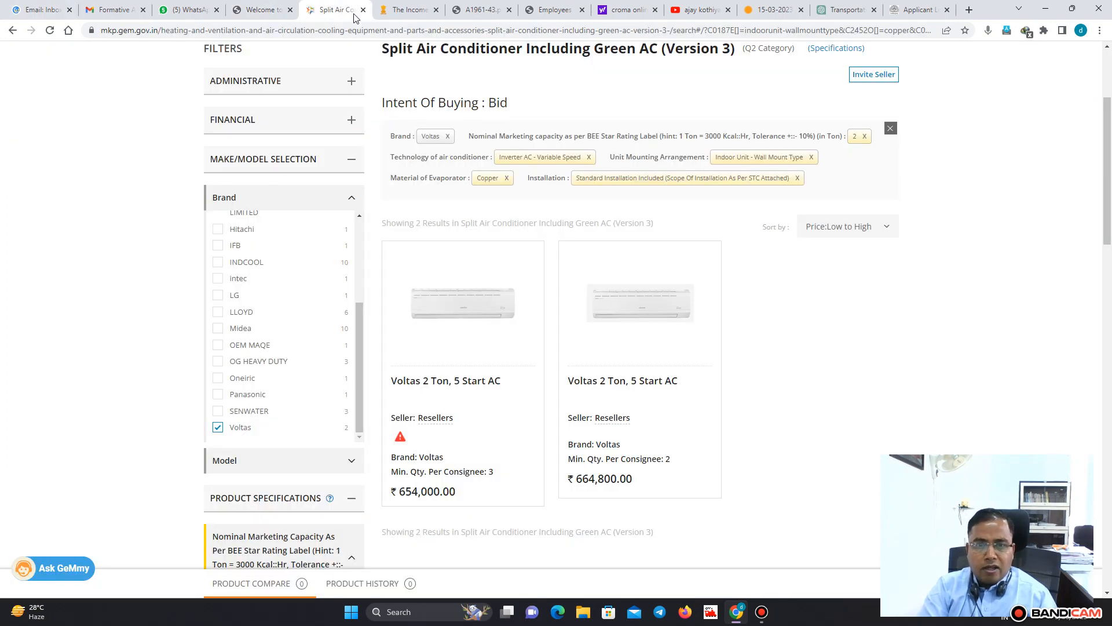
middle_click(494, 314)
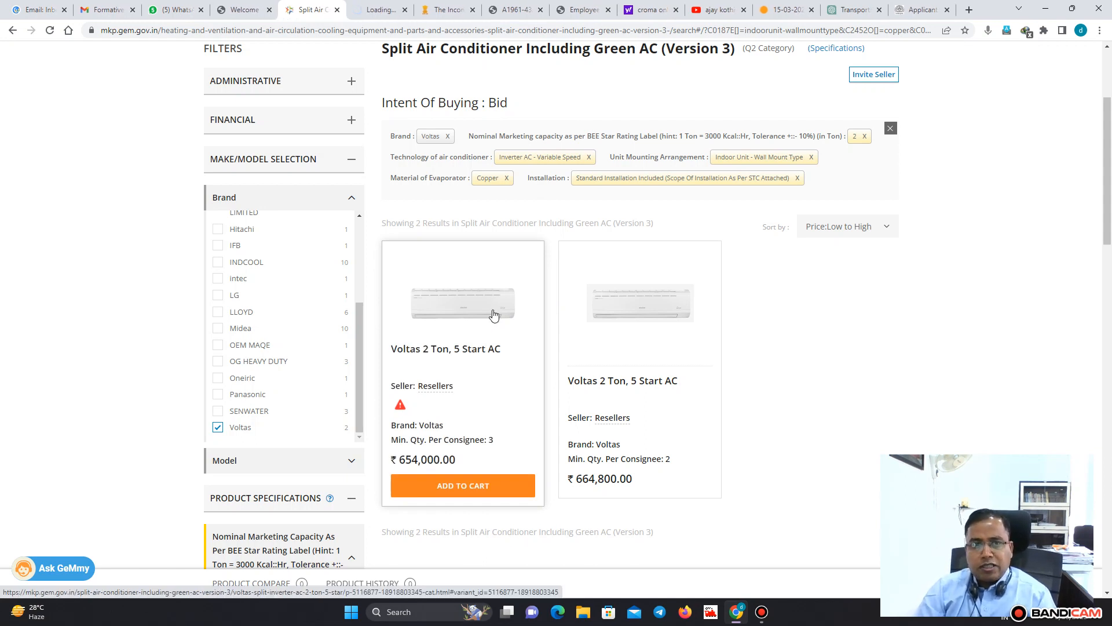
click(385, 7)
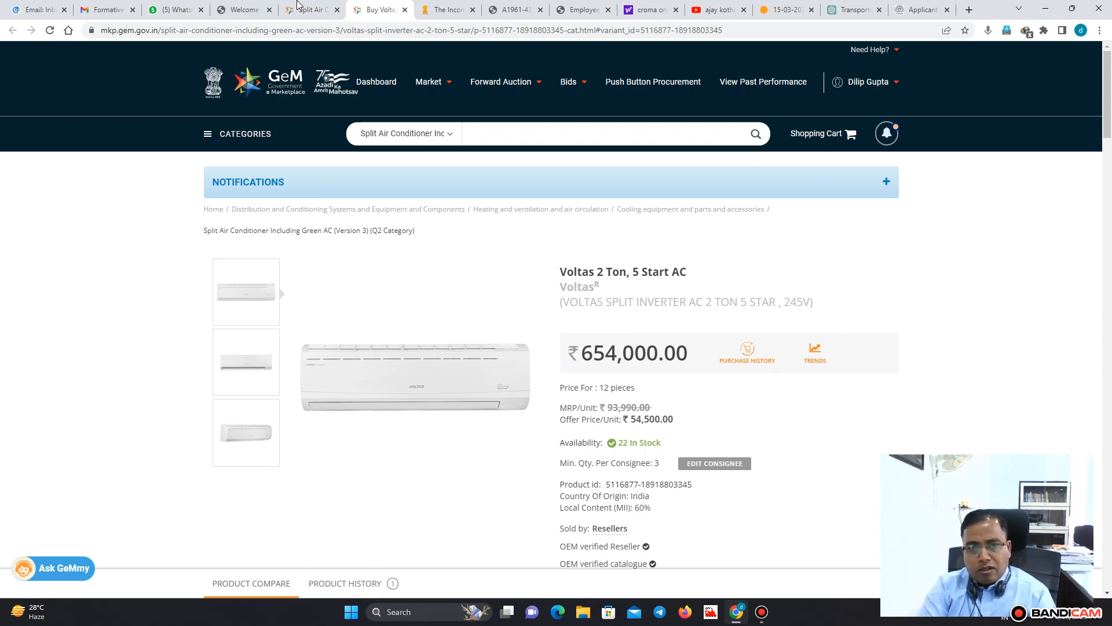
click(258, 13)
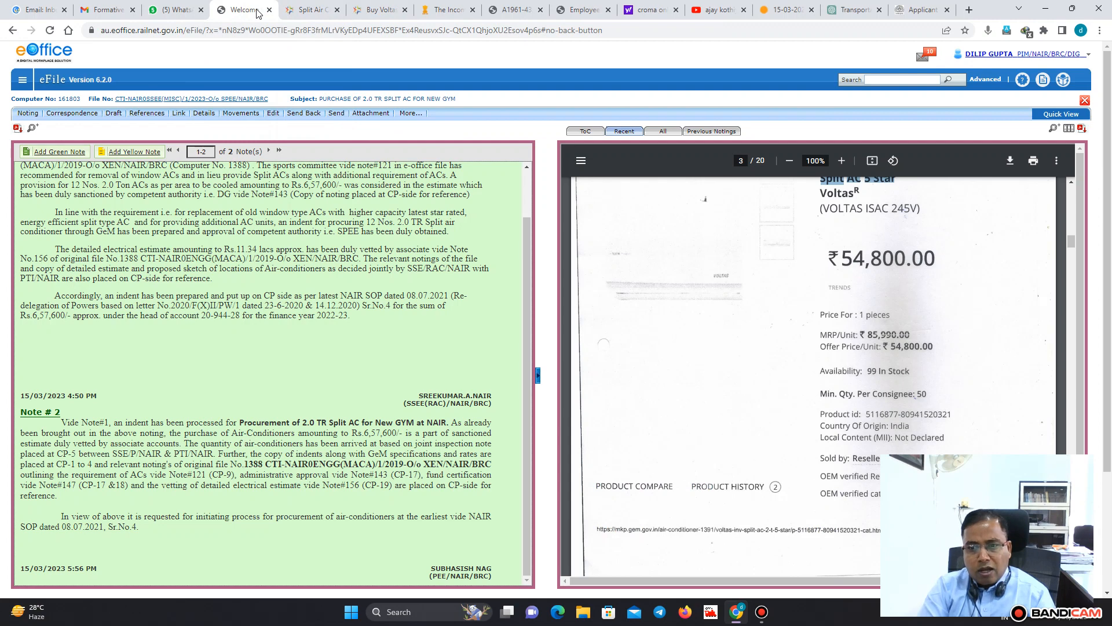
click(312, 11)
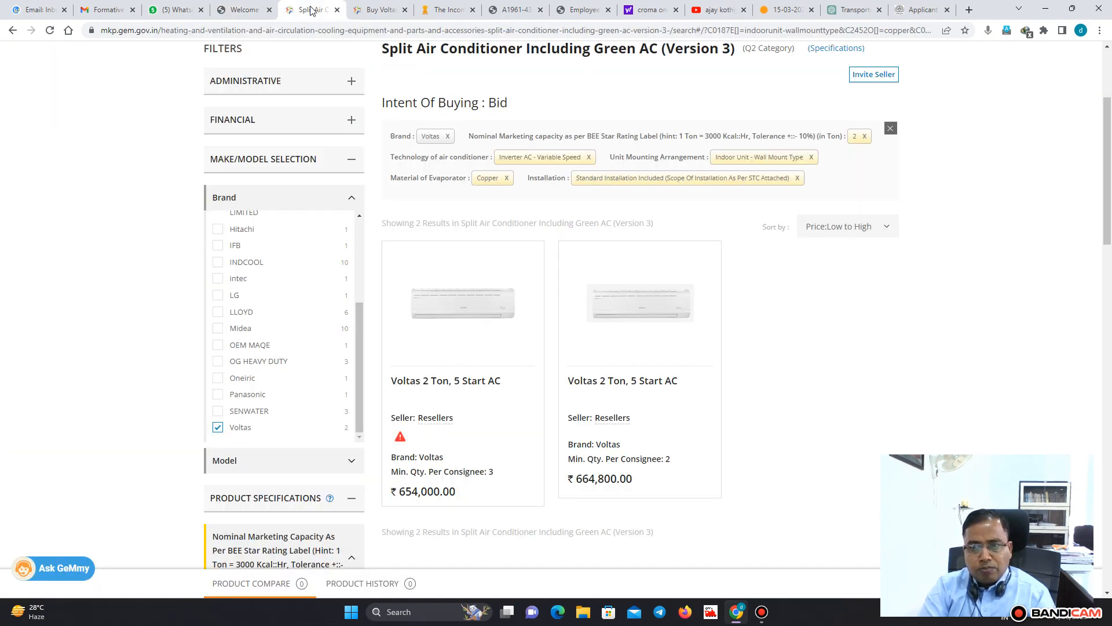
click(386, 12)
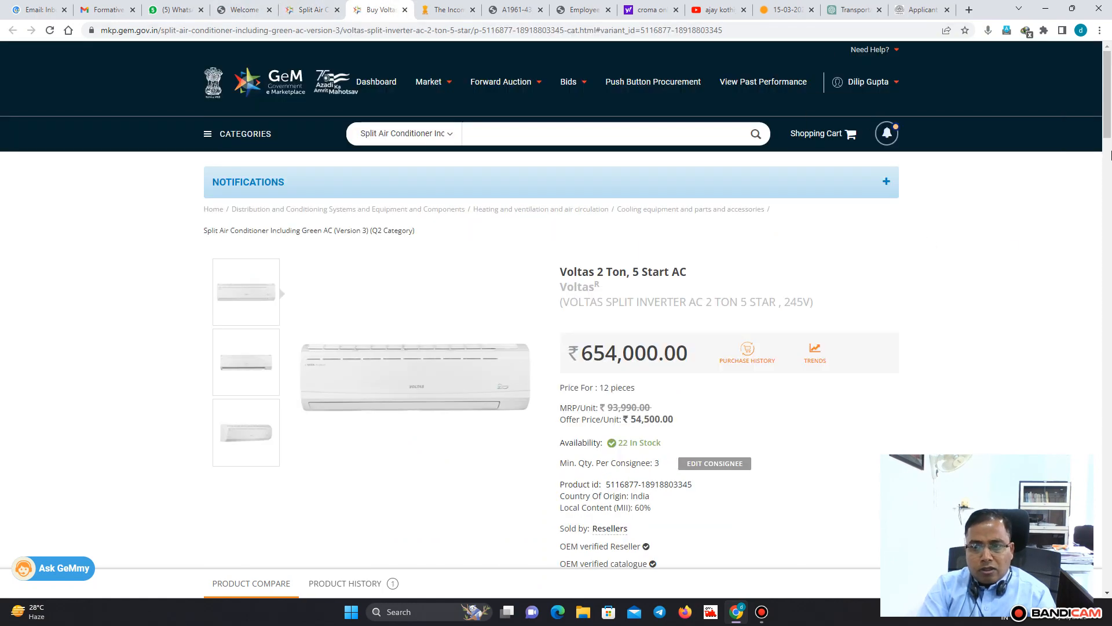
scroll(1110, 155, down, 5)
mouse_move(1109, 155)
mouse_down()
mouse_move(1109, 196)
mouse_move(1110, 144)
mouse_up()
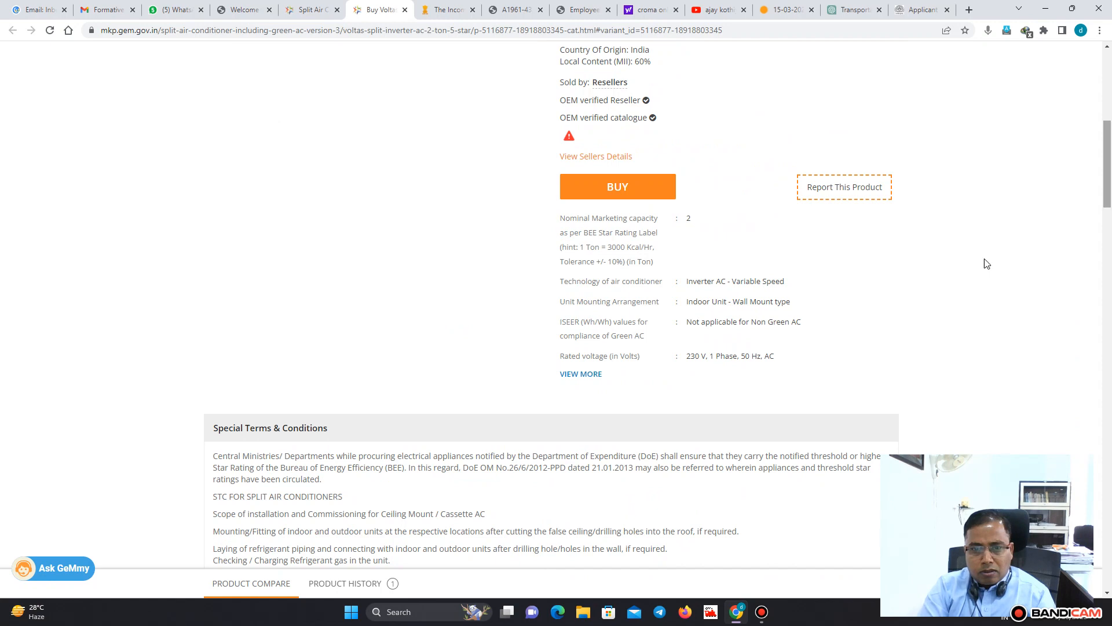
click(590, 375)
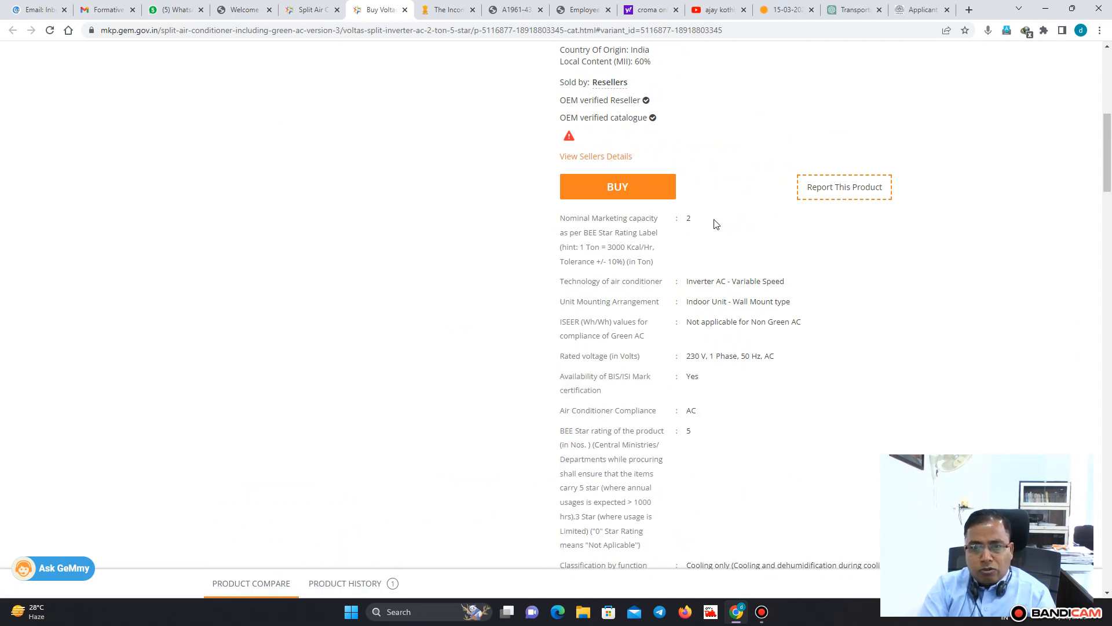
click(405, 11)
click(312, 10)
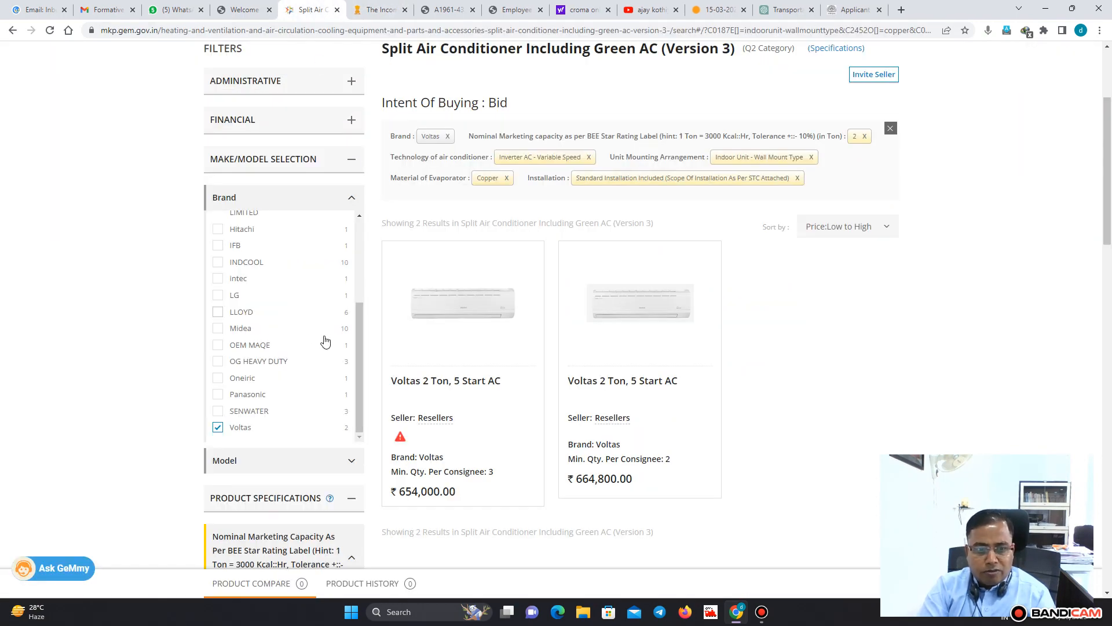
Add a BEE 5-star rating filter and open the ₹654,000 Voltas 2 Ton listing in a new tab
scroll(476, 361, down, 15)
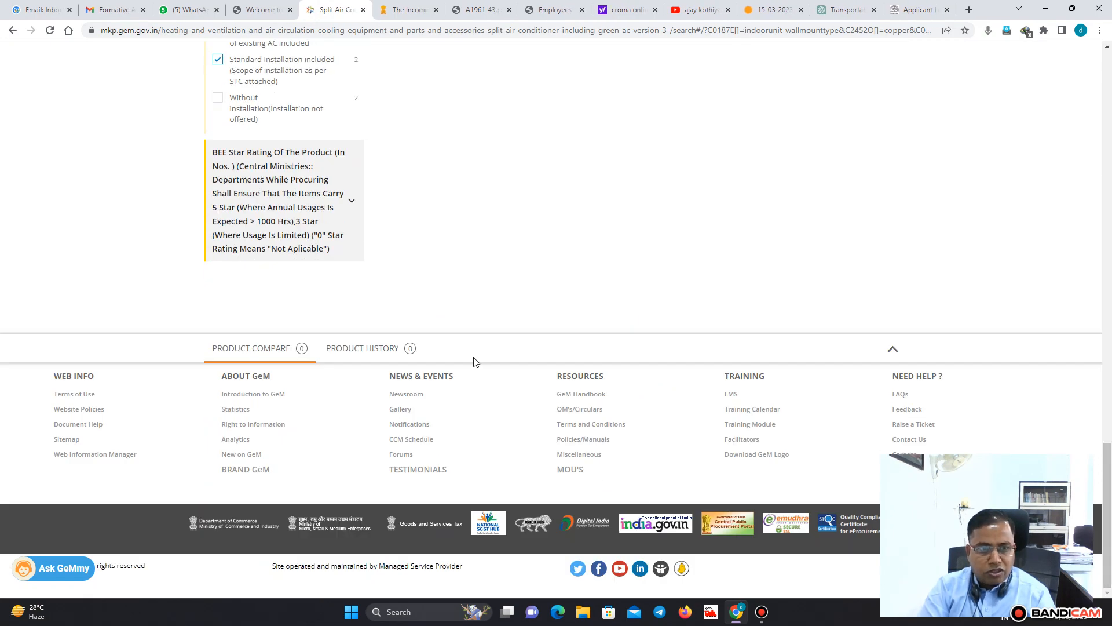
click(351, 202)
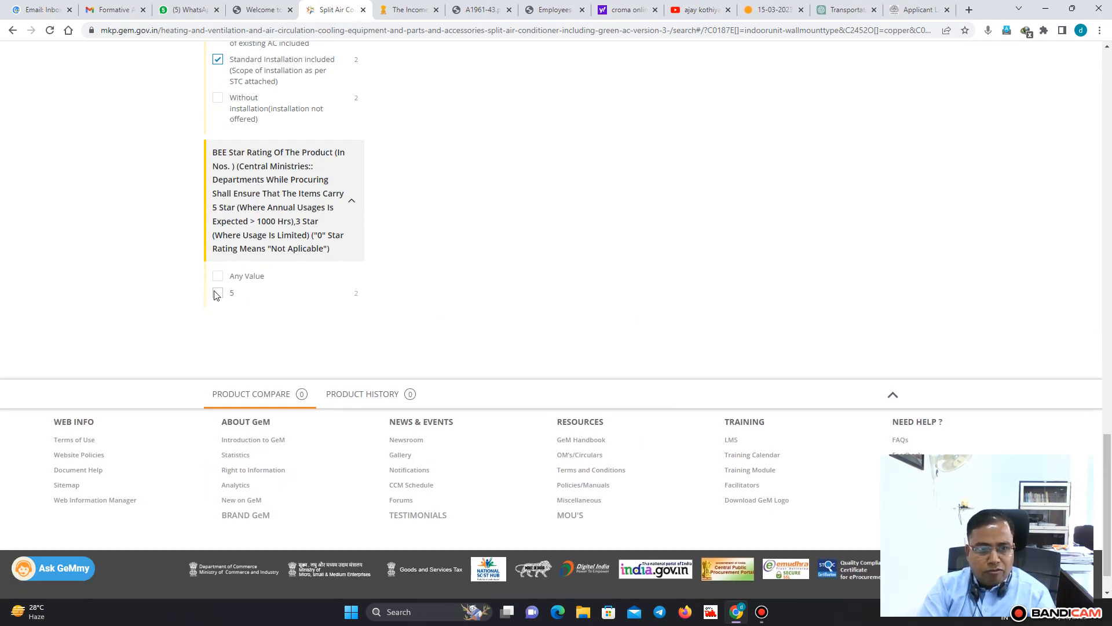
click(217, 293)
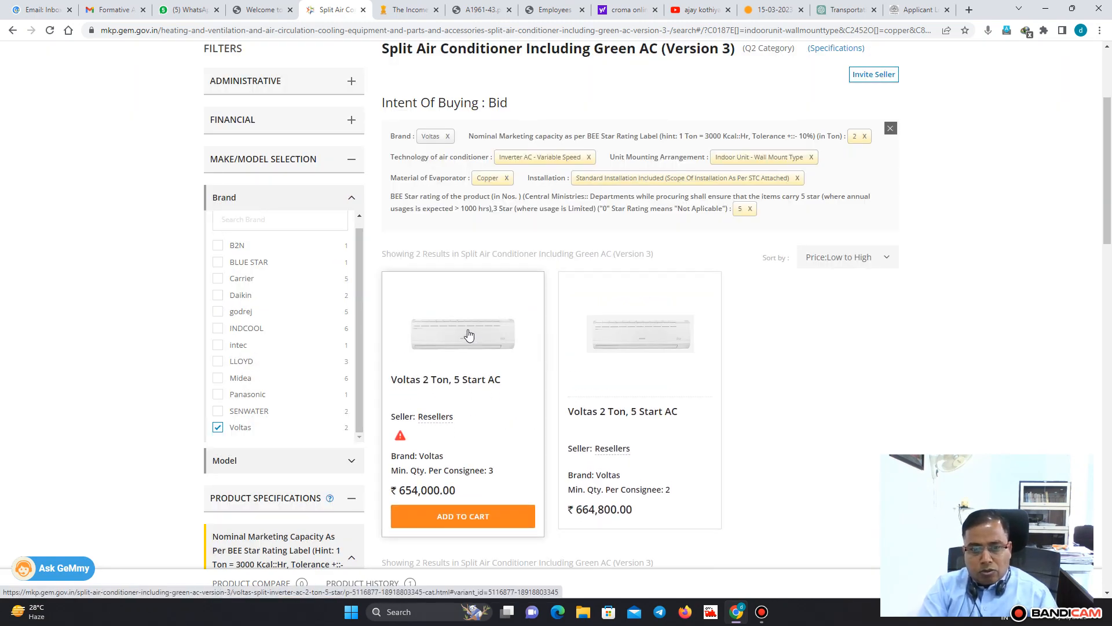
middle_click(468, 333)
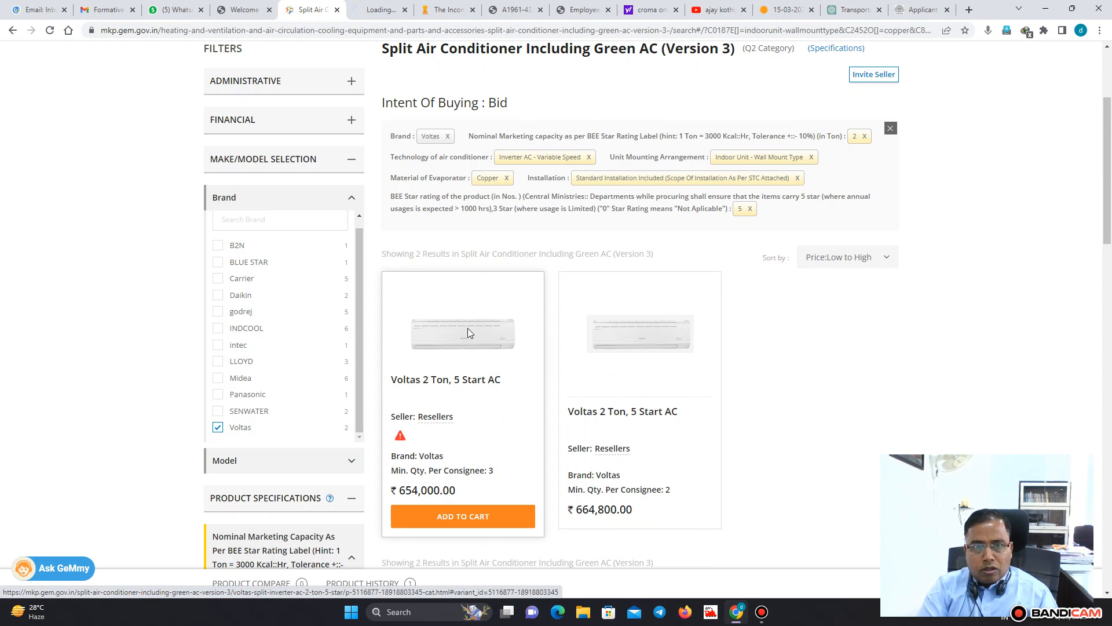
Review the full specification list of the Voltas 2 Ton AC, then close its tab
click(377, 10)
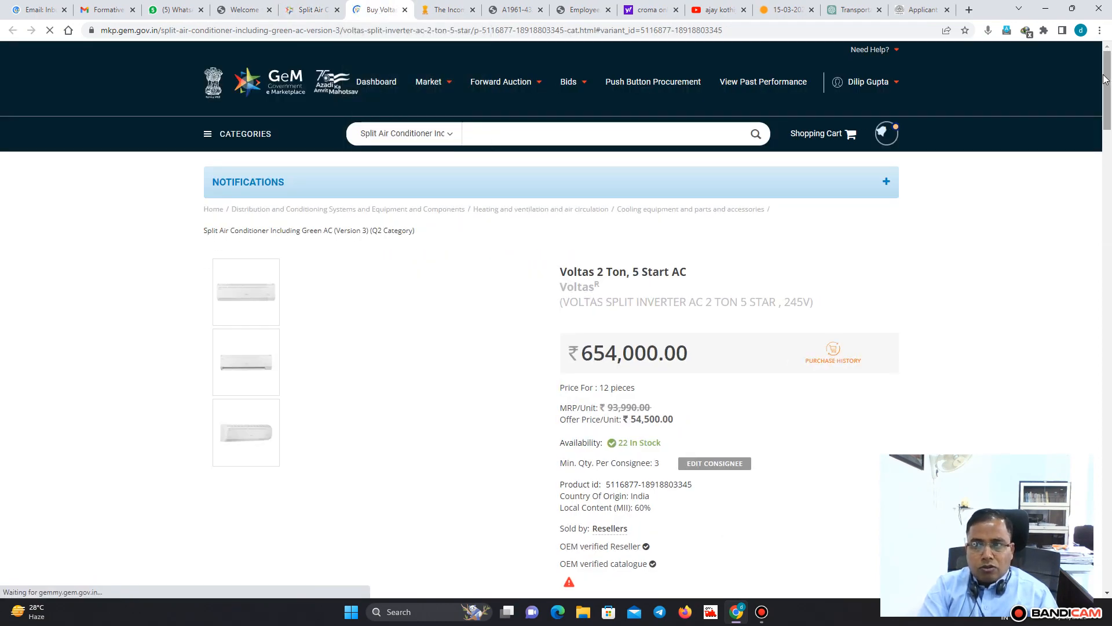
drag(1105, 79, 1107, 182)
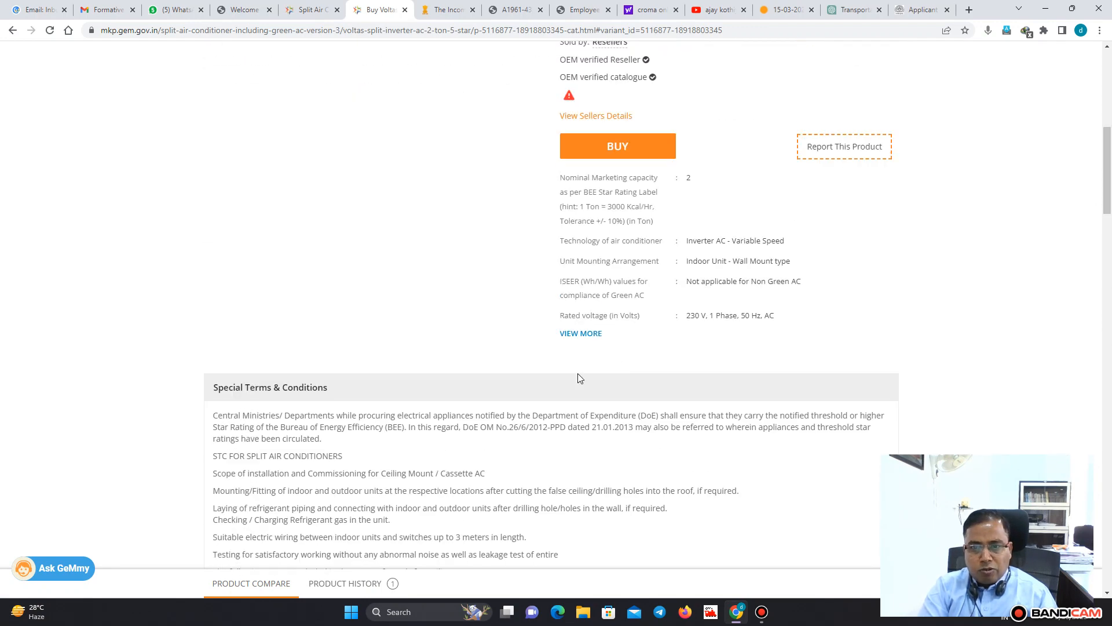
click(585, 335)
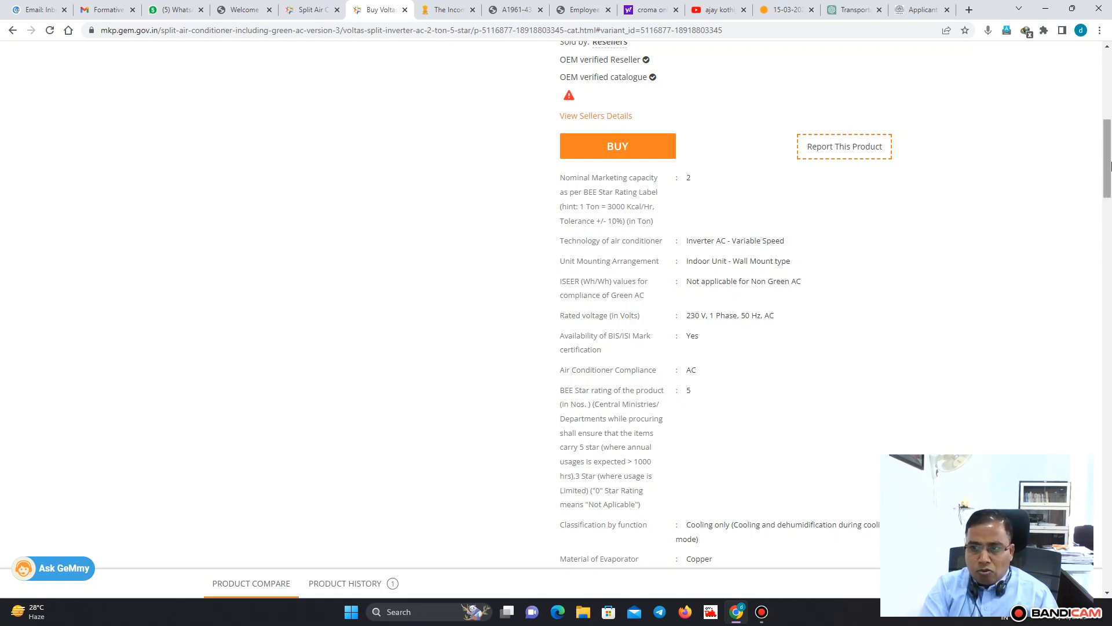
drag(1107, 174, 1107, 202)
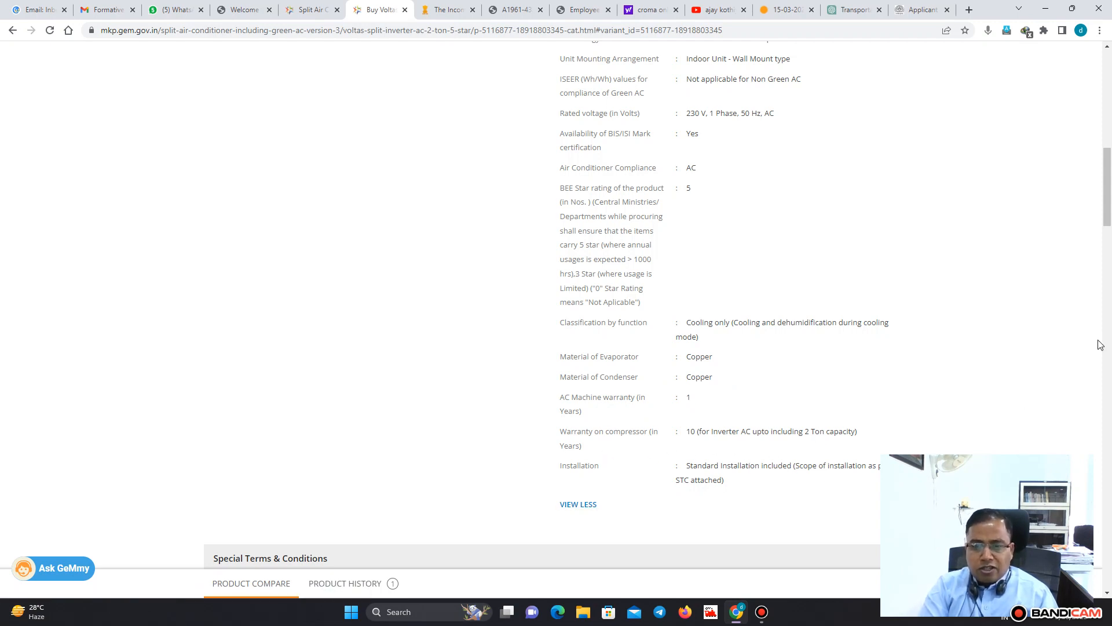
scroll(871, 318, down, 2)
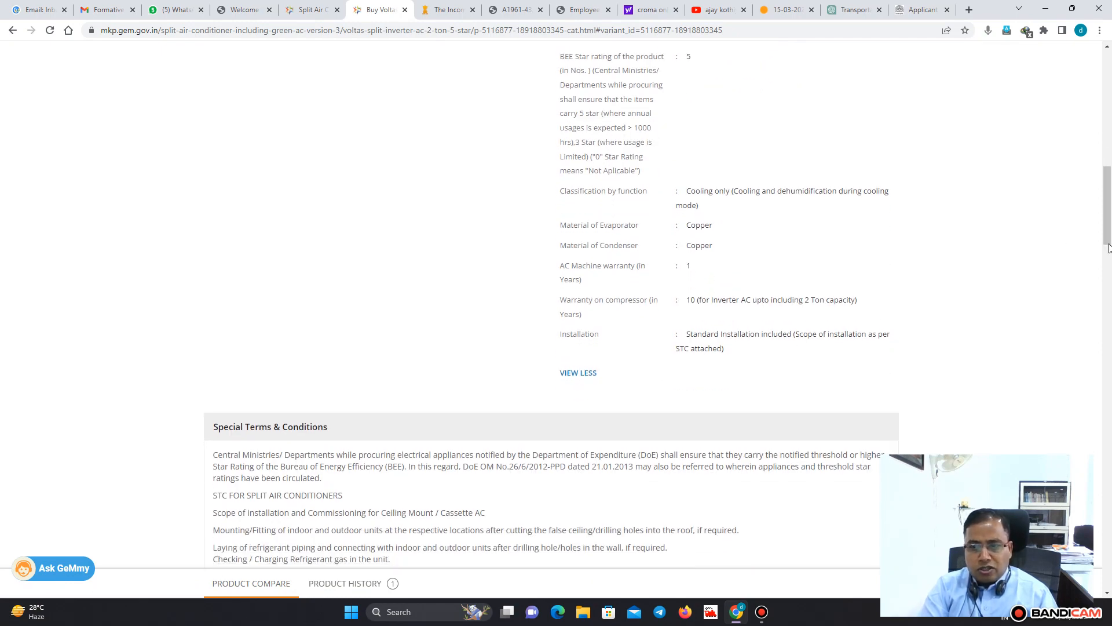
drag(1108, 234, 1109, 46)
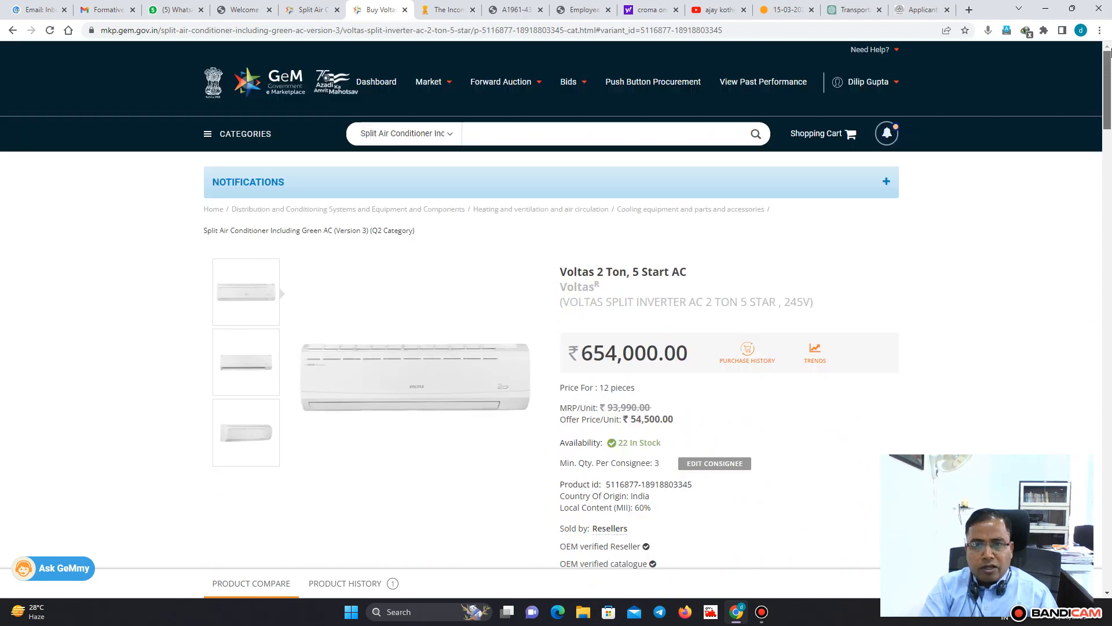
click(405, 10)
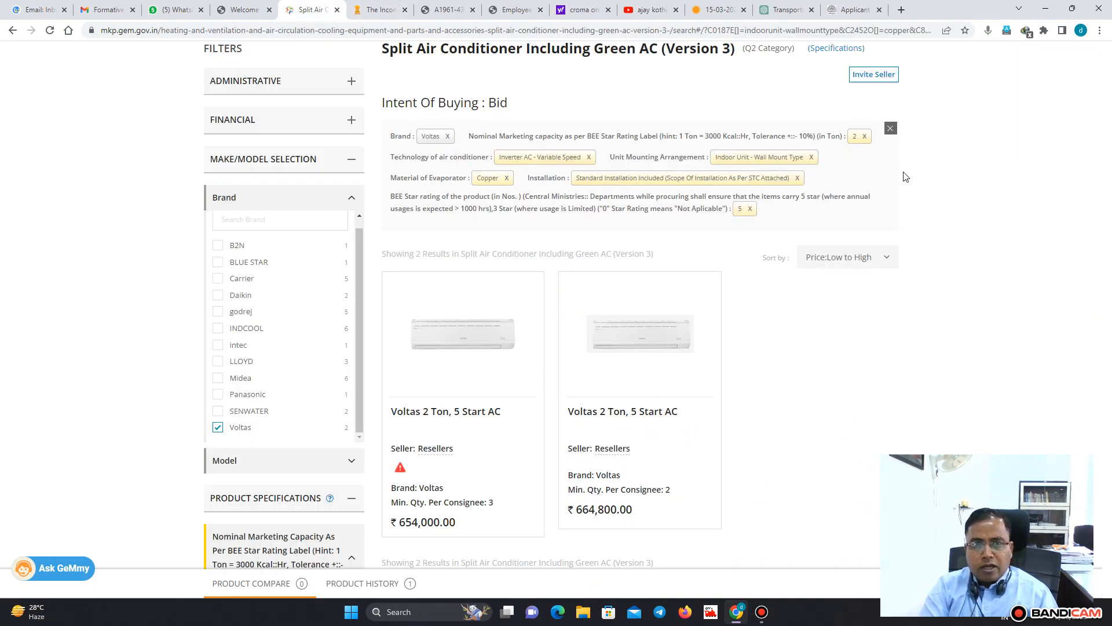
Reopen the ₹654,000 Voltas 2 Ton AC and choose BUY
click(468, 326)
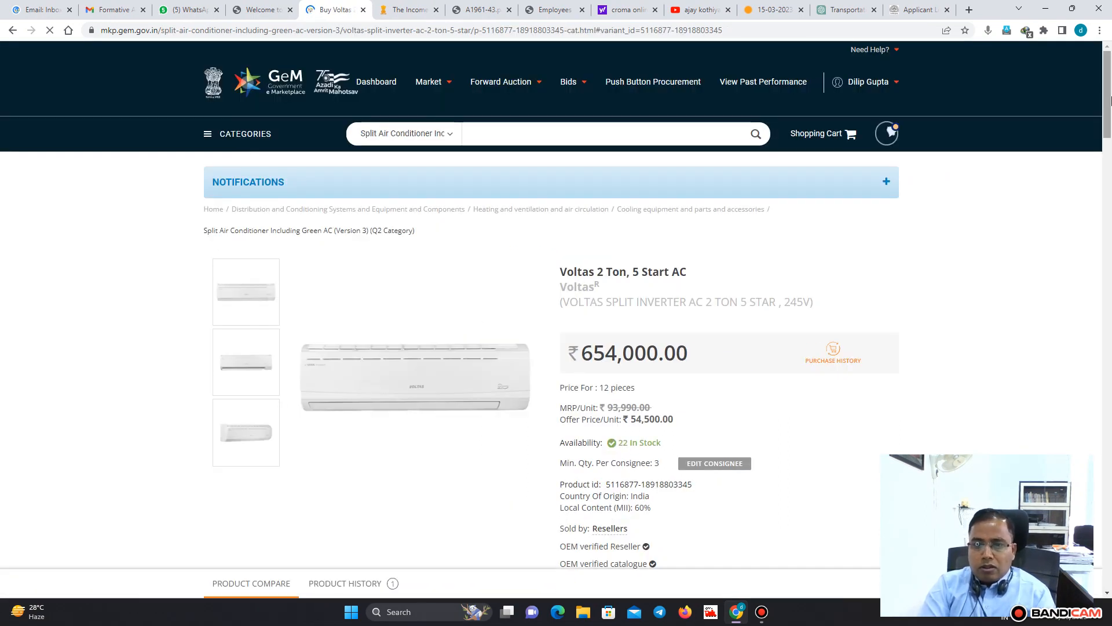
scroll(593, 474, down, 3)
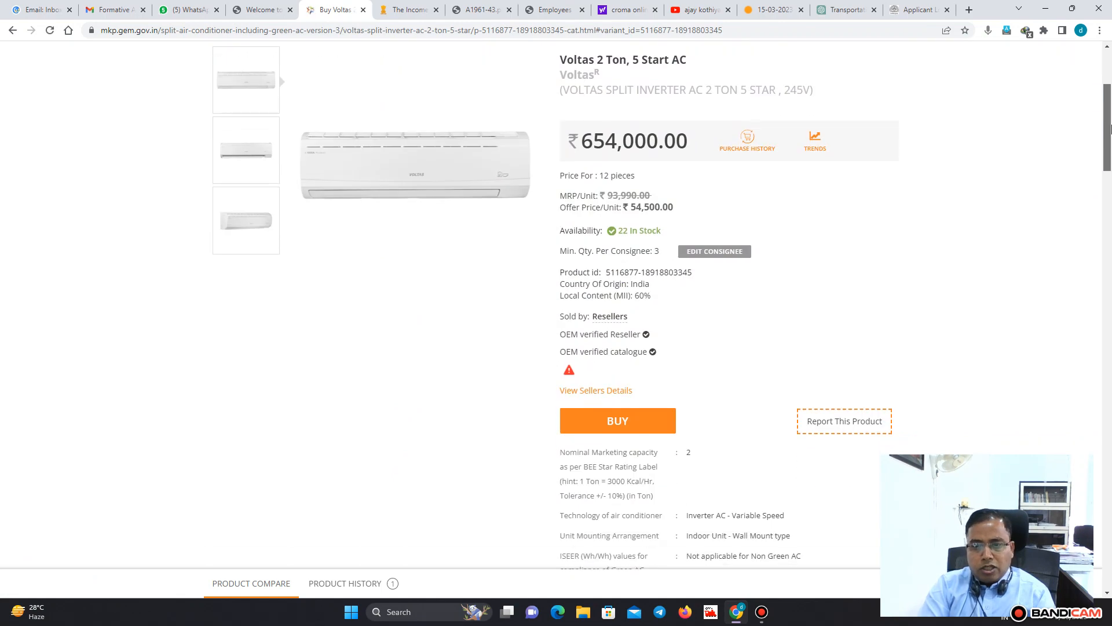
click(650, 423)
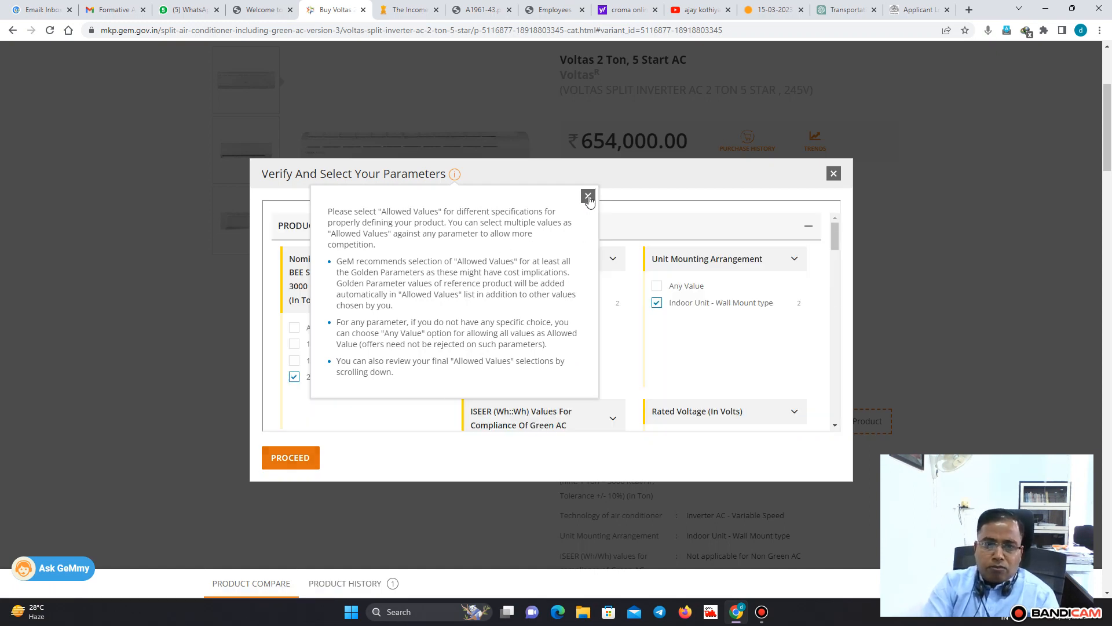
Allow any ISEER and rated voltage value and require BIS/ISI mark certification
click(588, 196)
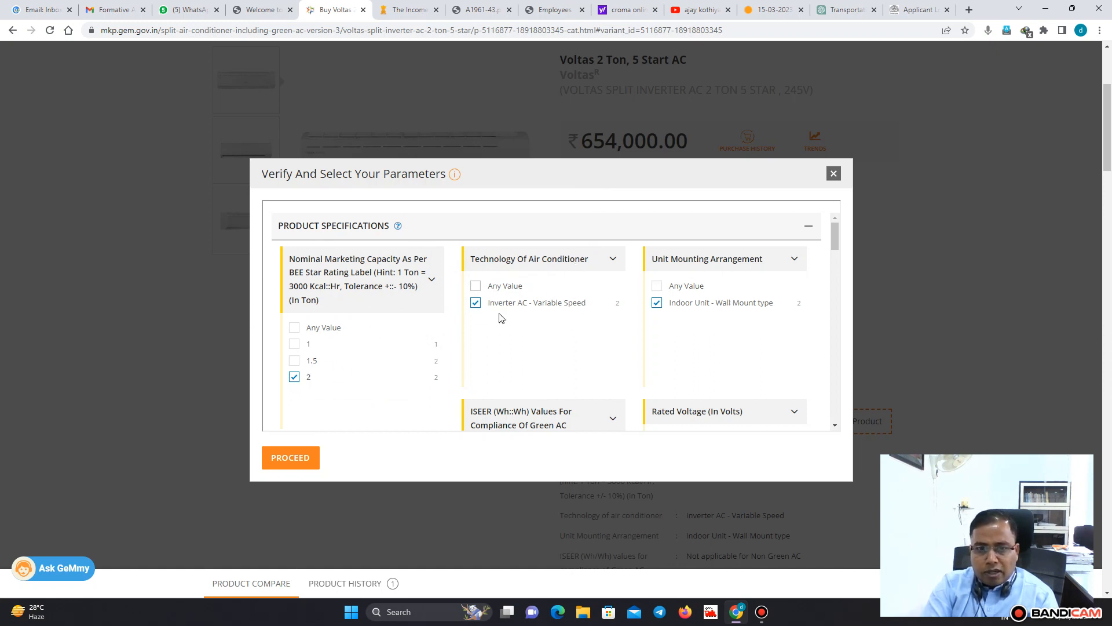
drag(838, 233, 841, 253)
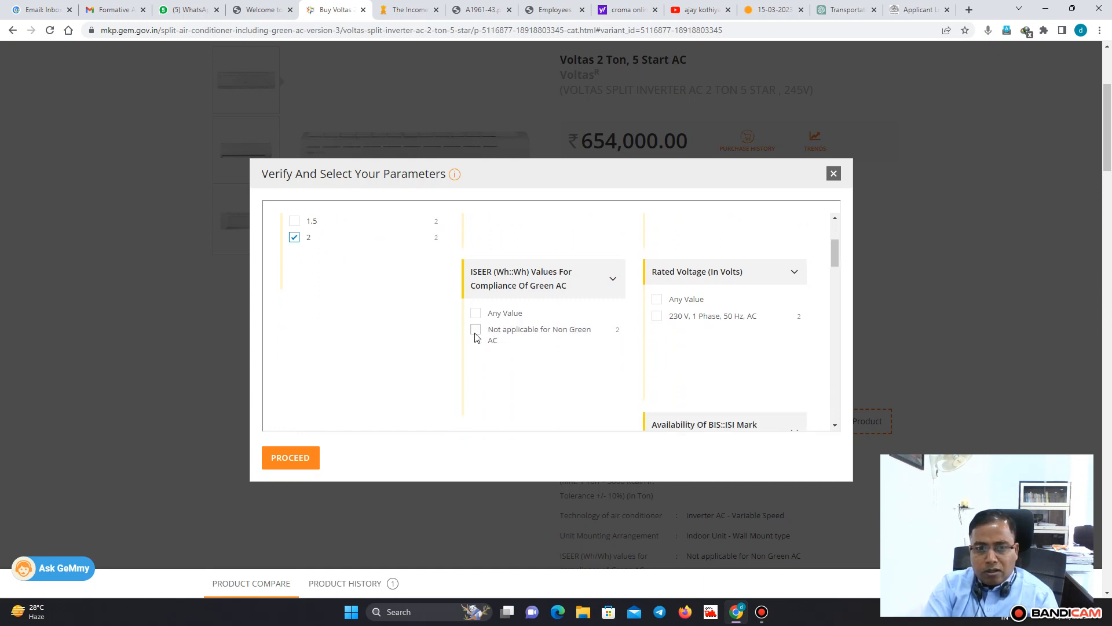
click(478, 315)
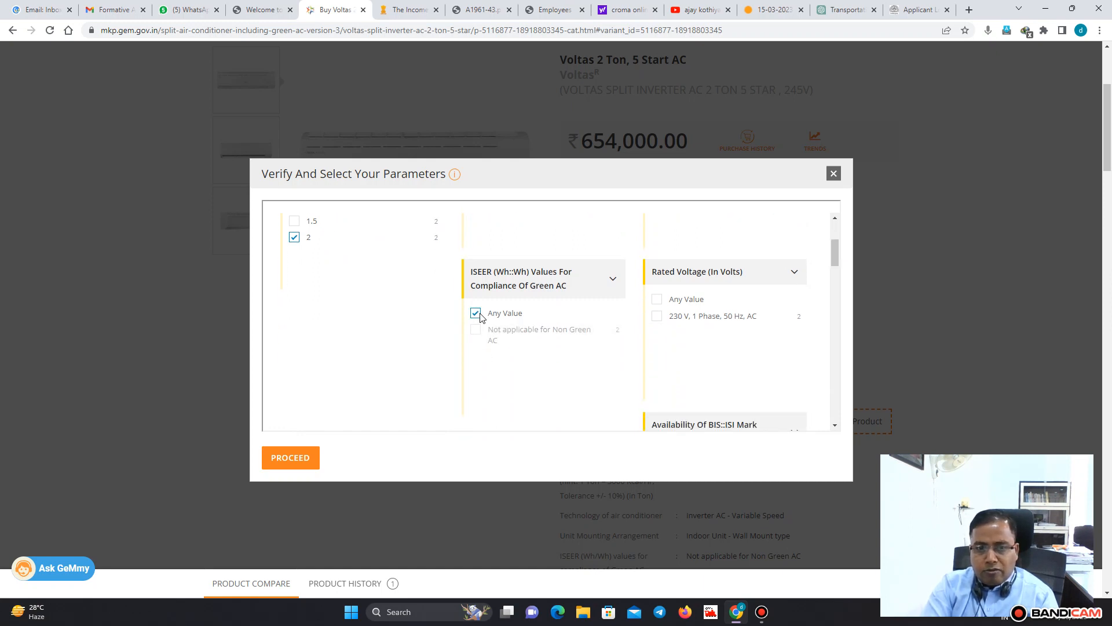
click(663, 299)
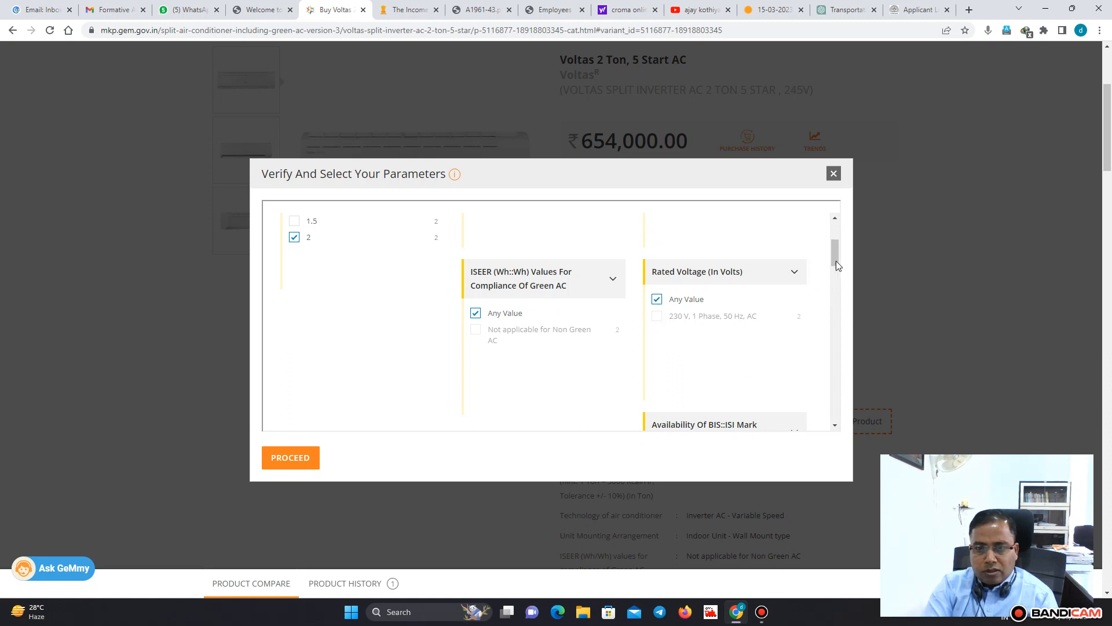
drag(838, 262, 838, 273)
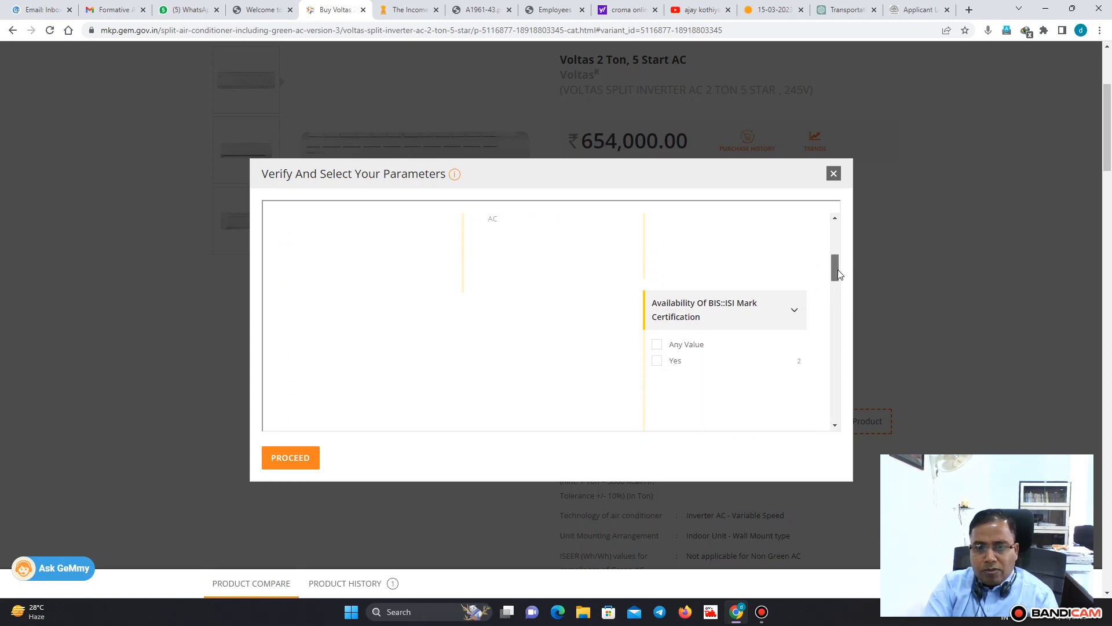
click(656, 361)
Use the product's own values for the remaining unselected golden parameters
drag(837, 266, 838, 284)
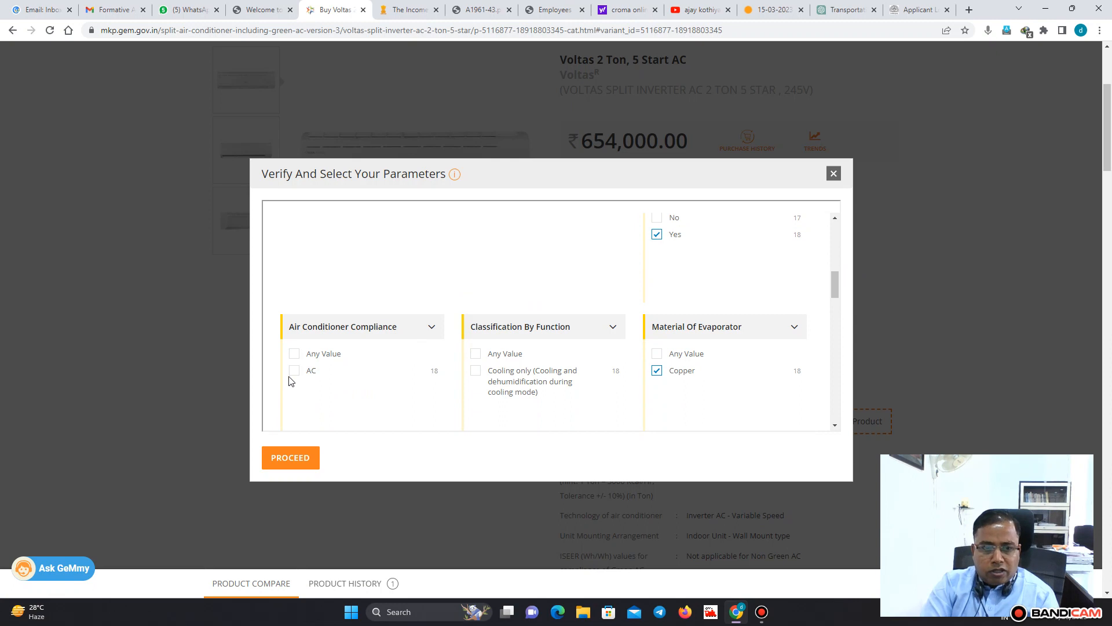
click(288, 453)
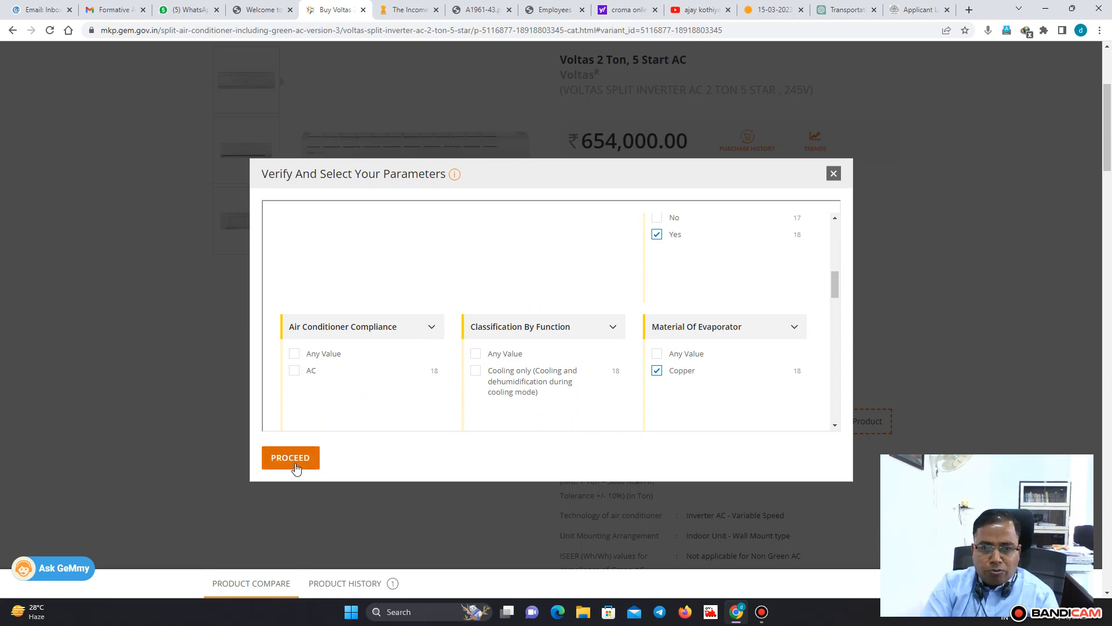
click(266, 416)
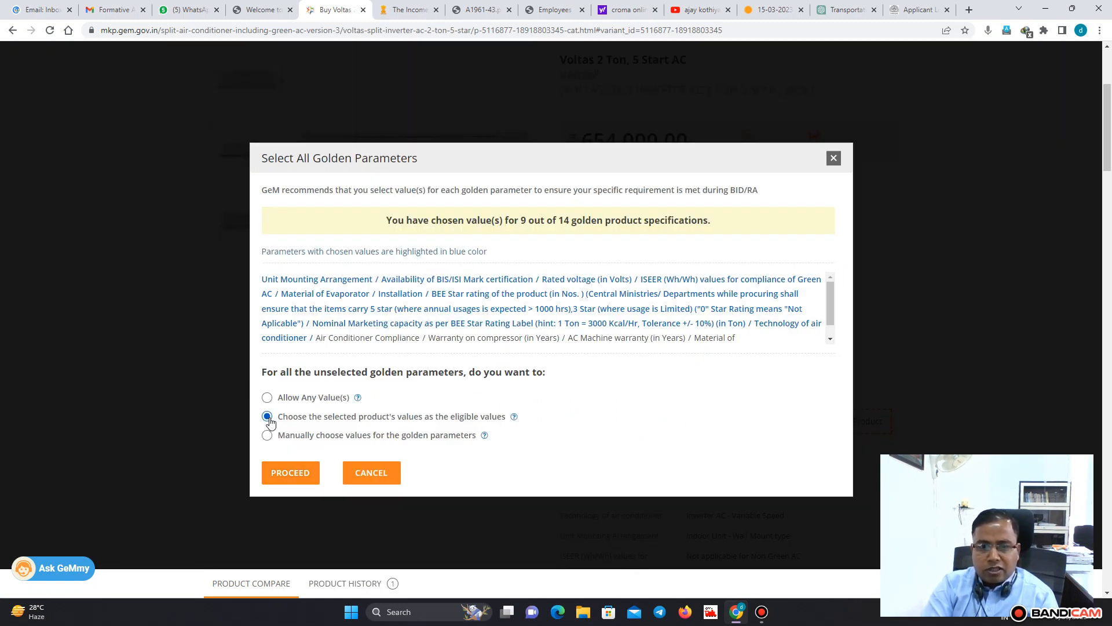
Confirm the golden and selected parameters to see seller offers, lowest ₹54,500.00
click(294, 474)
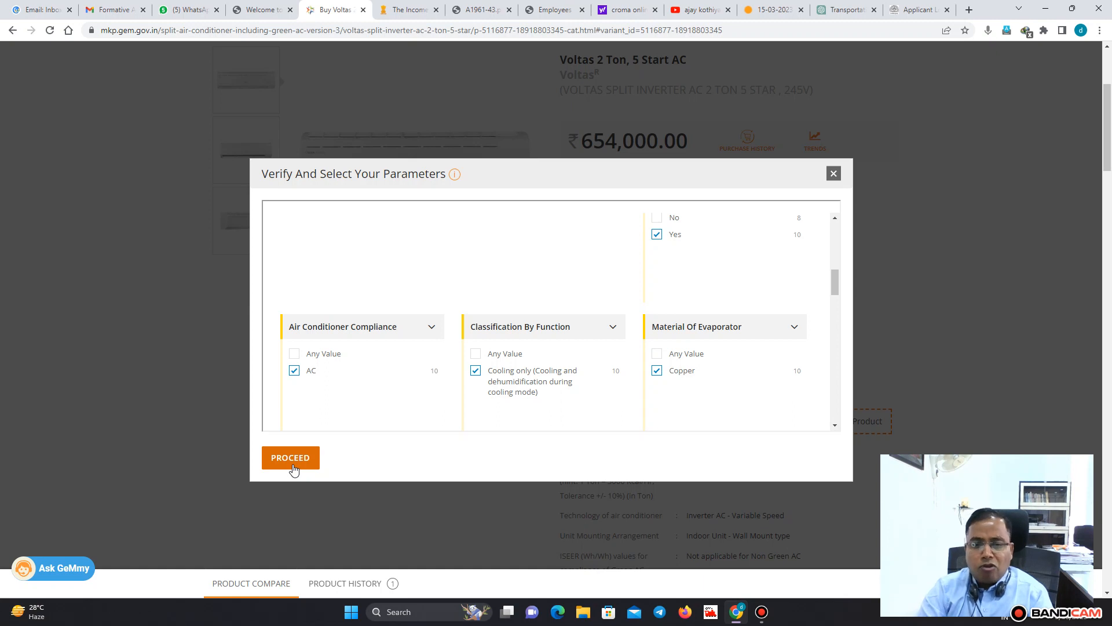
click(293, 461)
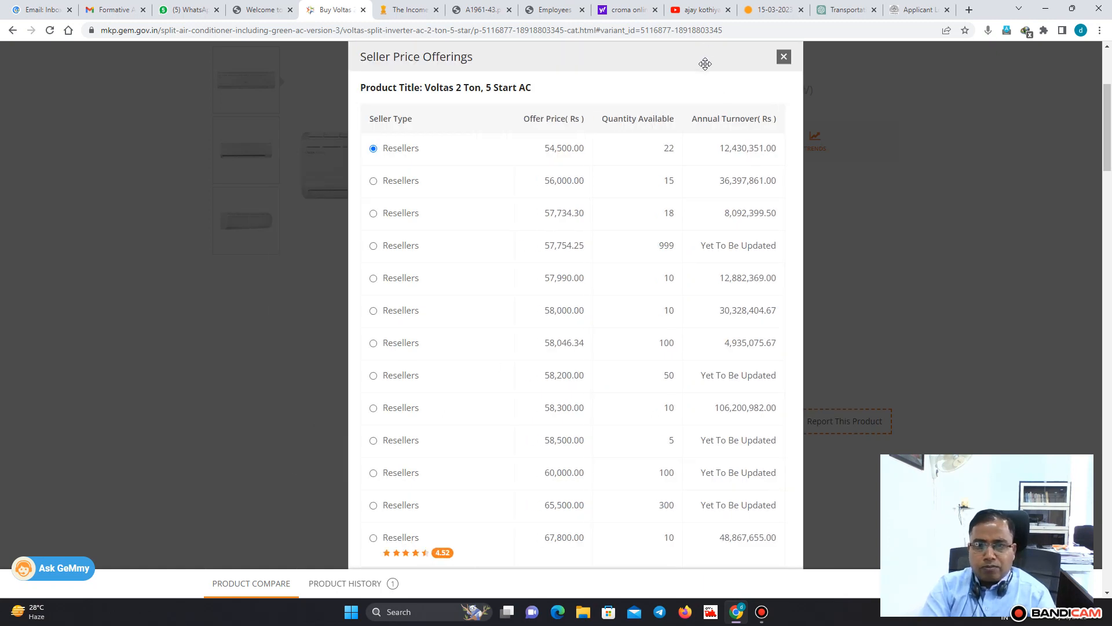
Add the ₹54,500 lowest offer for 12 units to the cart and start a bid
drag(1103, 119, 1107, 247)
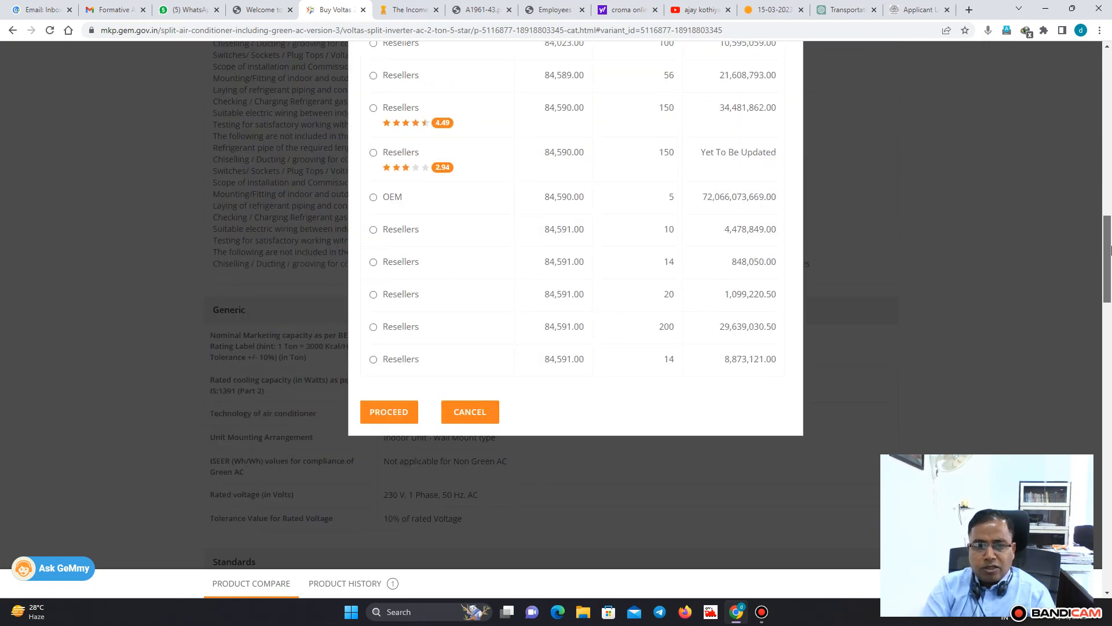
click(387, 412)
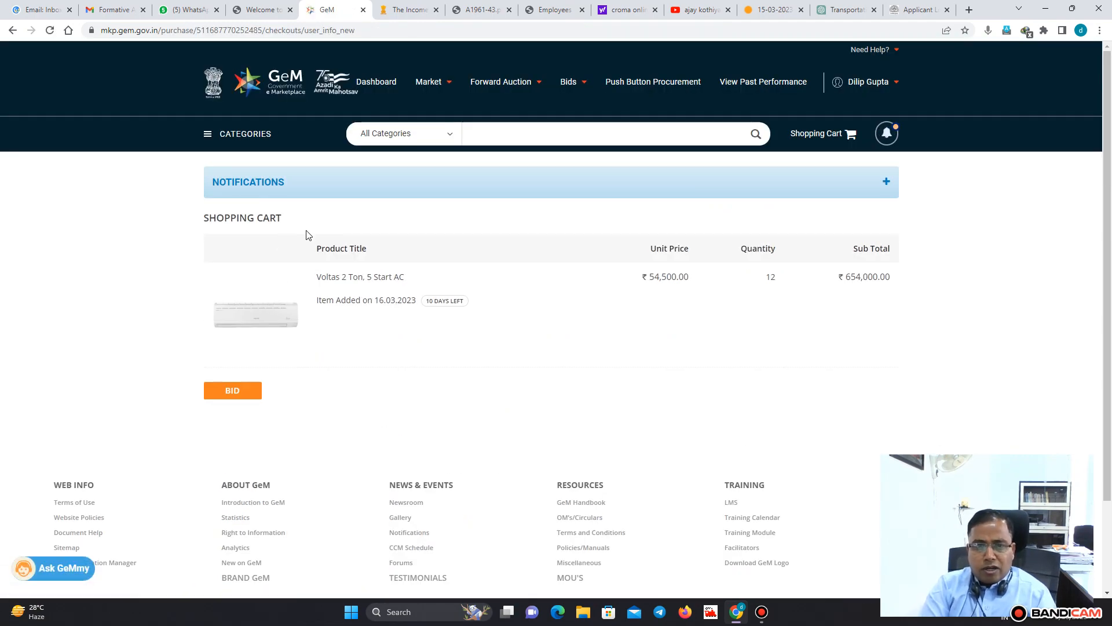
click(220, 391)
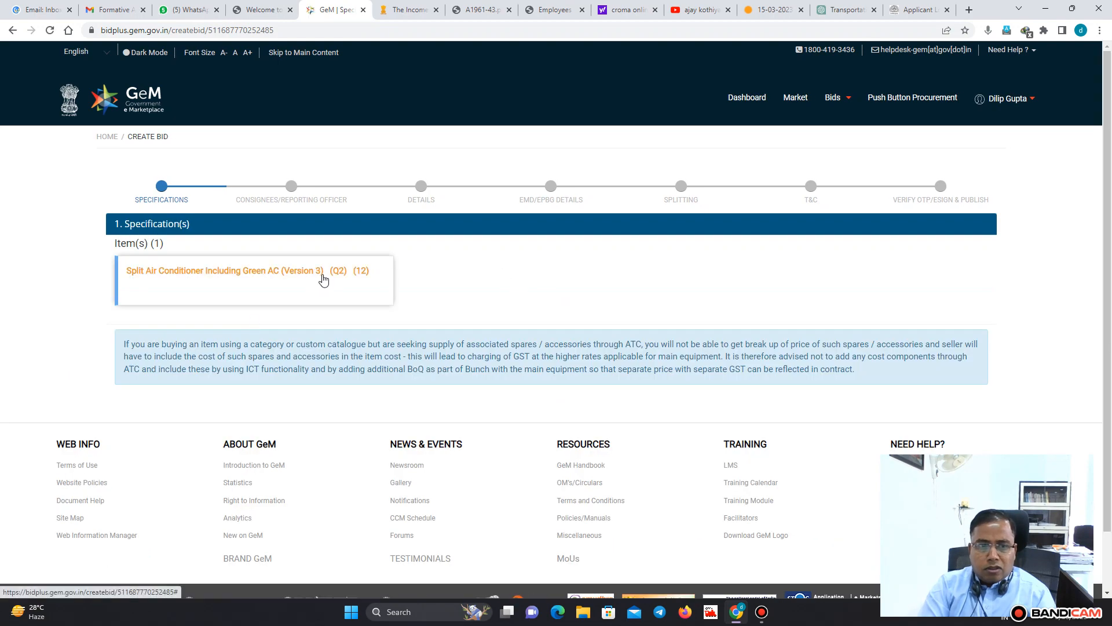
Expand the Split Air Conditioner item to show its 2.0 Ton, BEE 5-star specification table
click(323, 280)
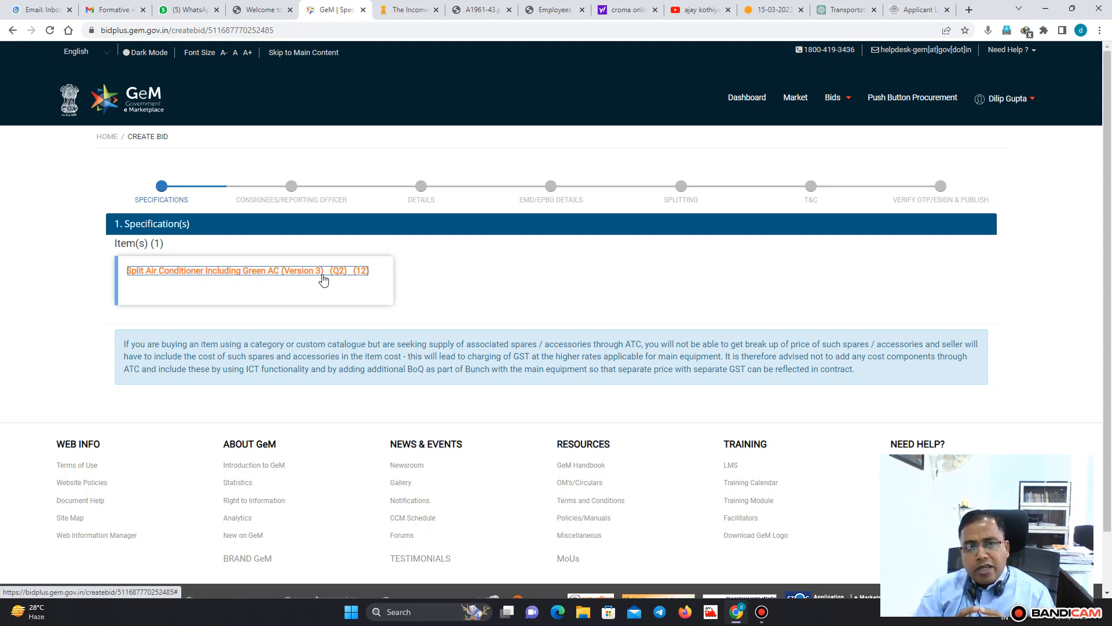
click(323, 280)
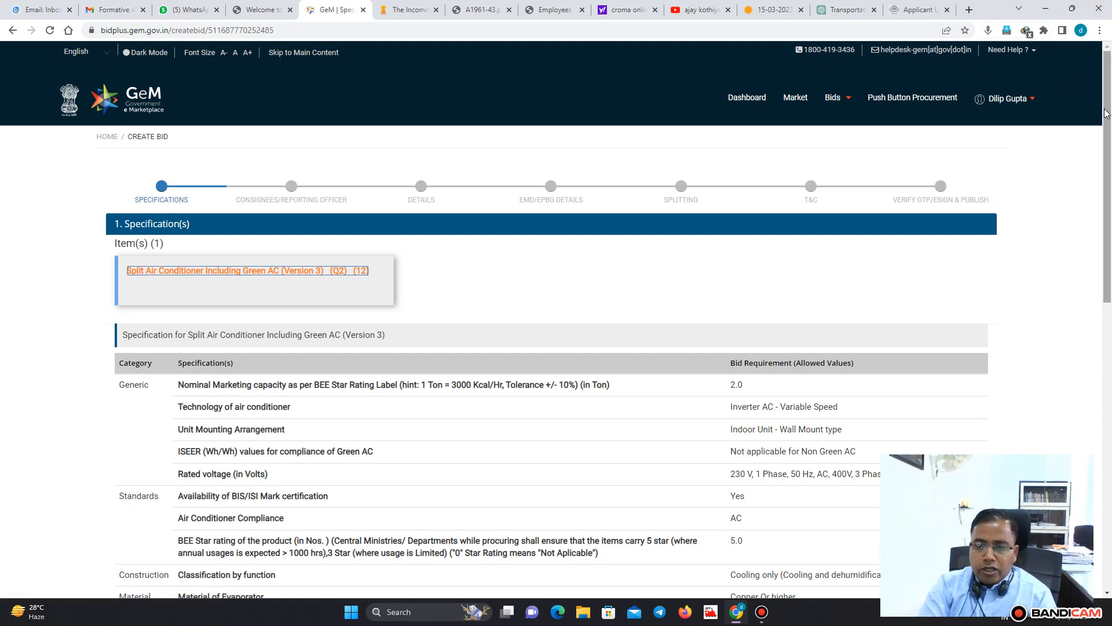
Review the specification, buyback and additional-parameter sections, then view the gym electrical estimate in eOffice
drag(1106, 113, 1110, 265)
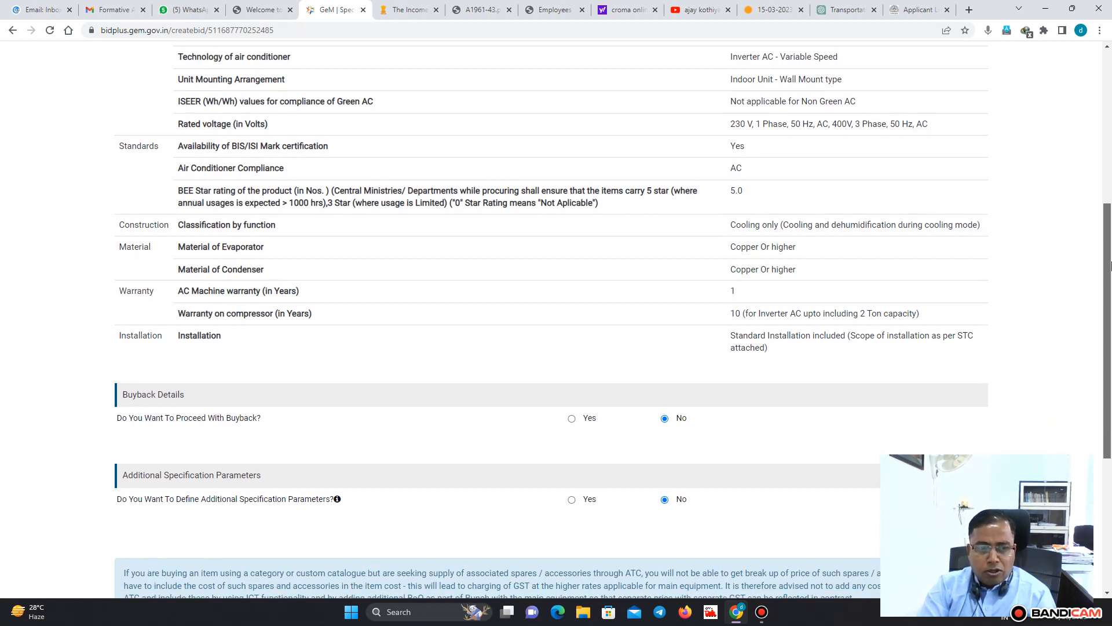
drag(1111, 266, 1110, 359)
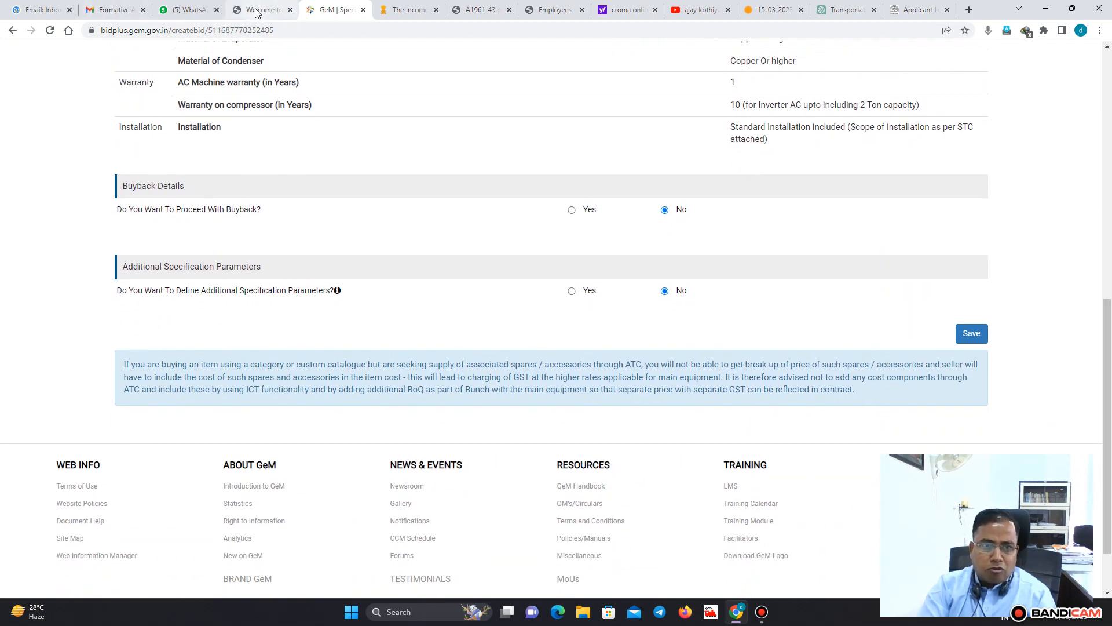
click(283, 7)
drag(1072, 241, 1091, 297)
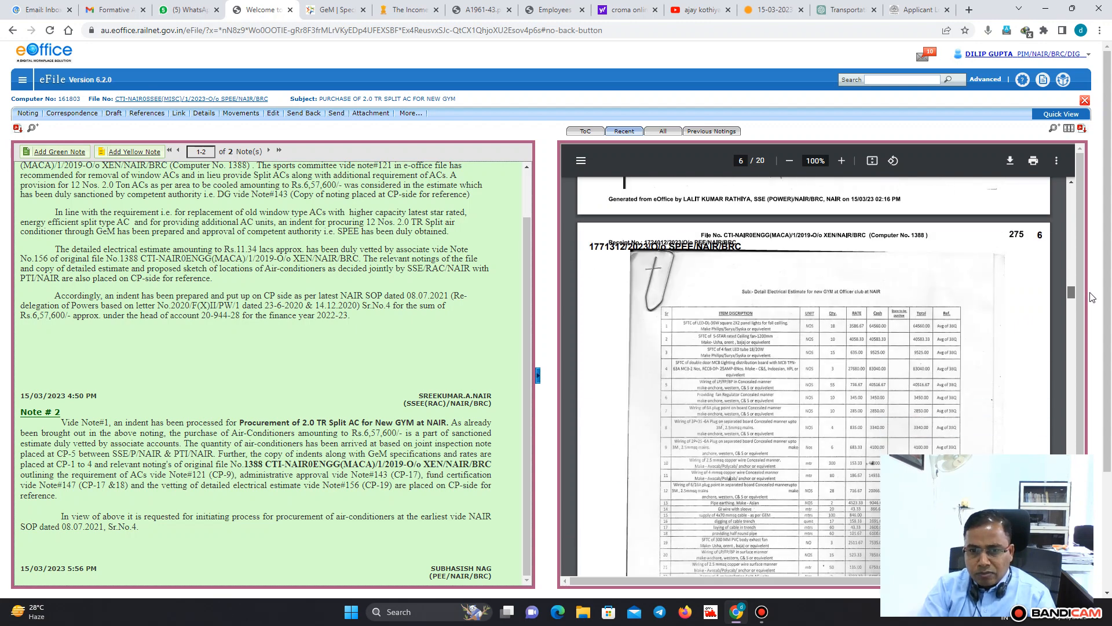
Scroll through the attached estimate pages in eOffice, then go back to the GeM Create Bid page
drag(1091, 297, 1074, 354)
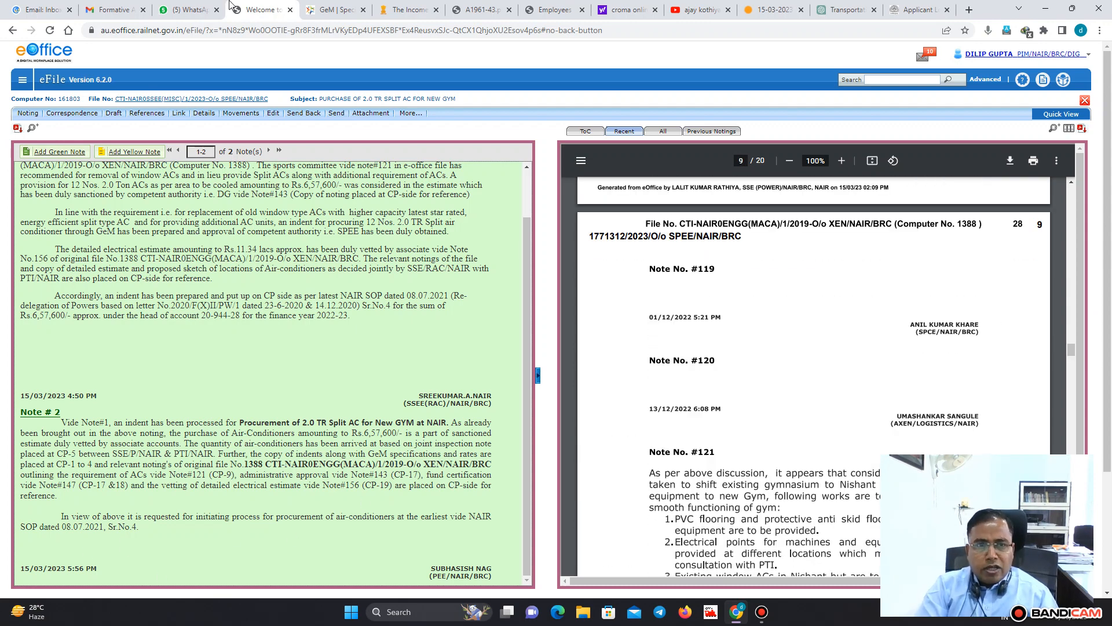
click(319, 12)
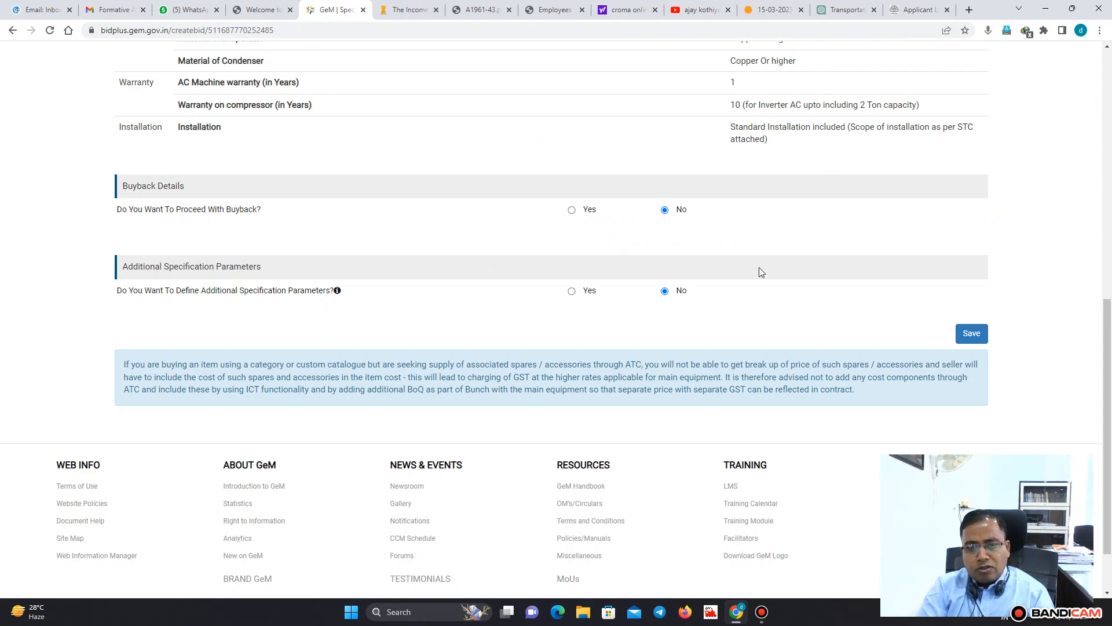
Save the split AC specification and continue to Consignees/Reporting Officer
click(966, 339)
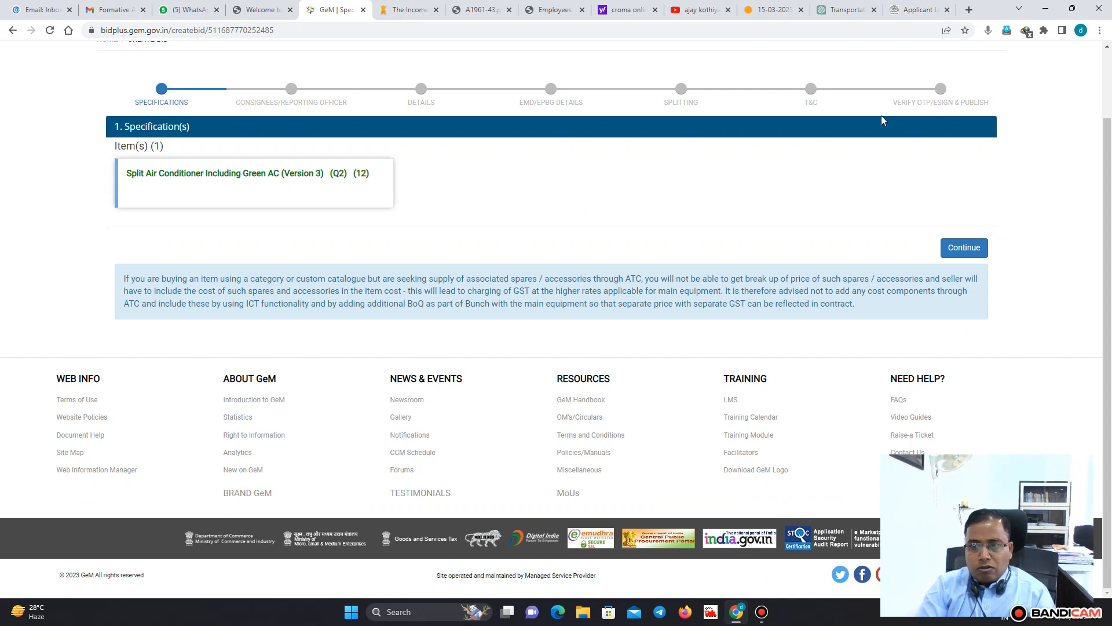
click(961, 251)
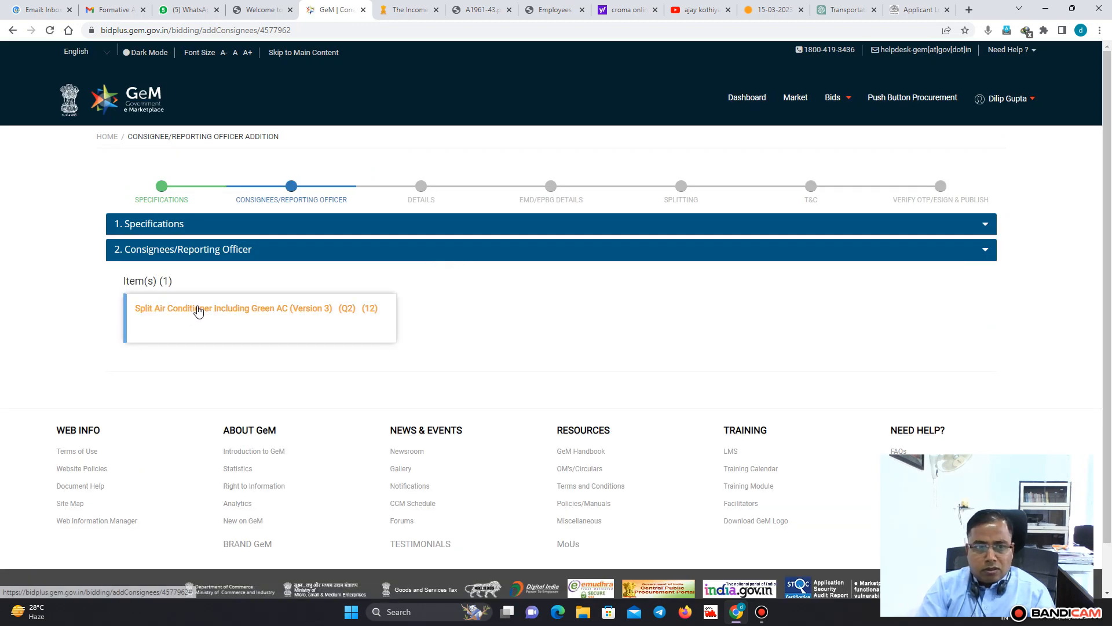
Save the split AC consignee entry with quantity 12 and 15 delivery days, then continue
click(197, 308)
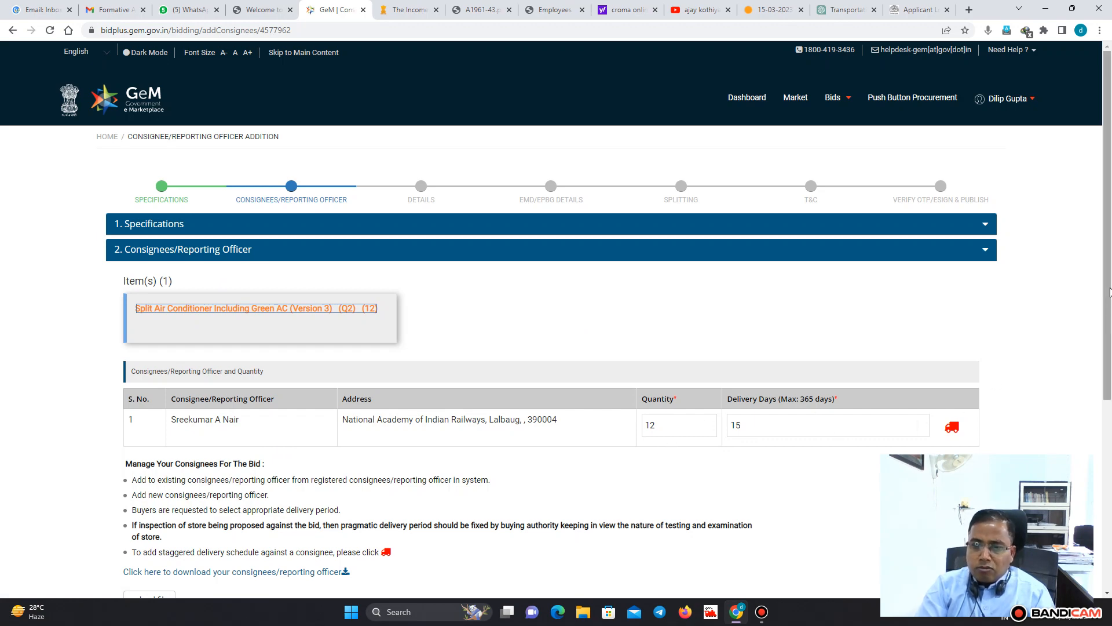
drag(1109, 295, 1094, 375)
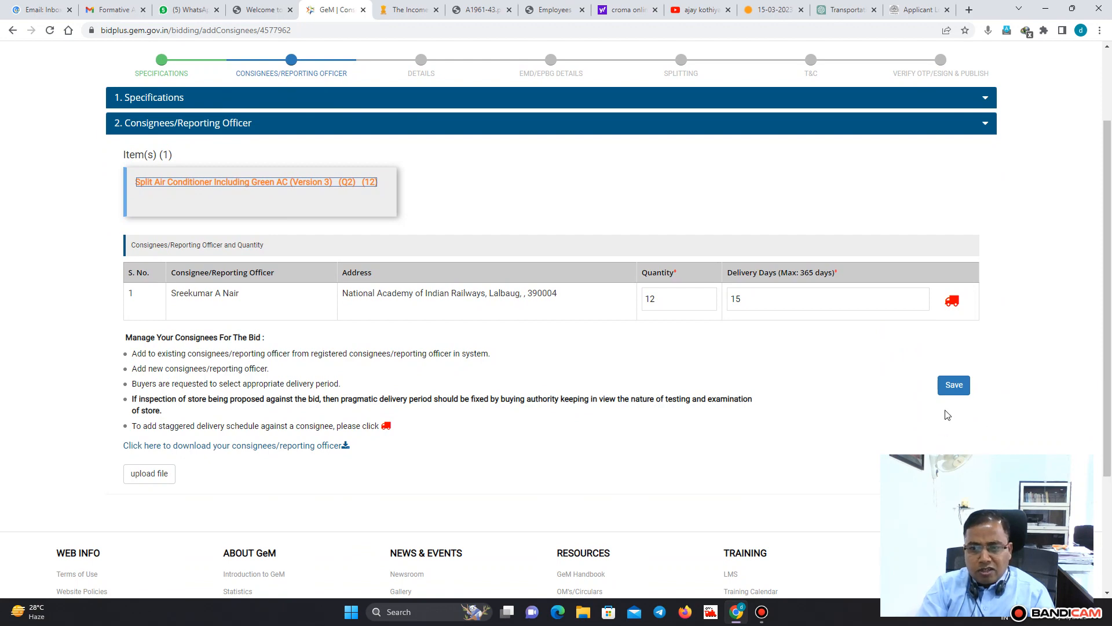
click(954, 386)
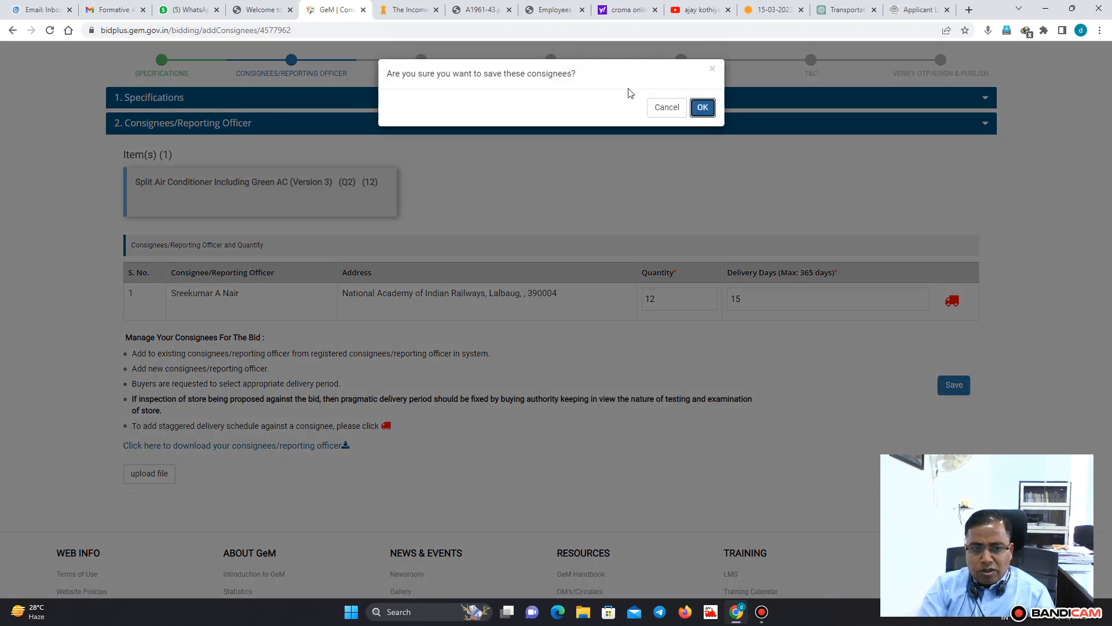
click(702, 107)
click(703, 107)
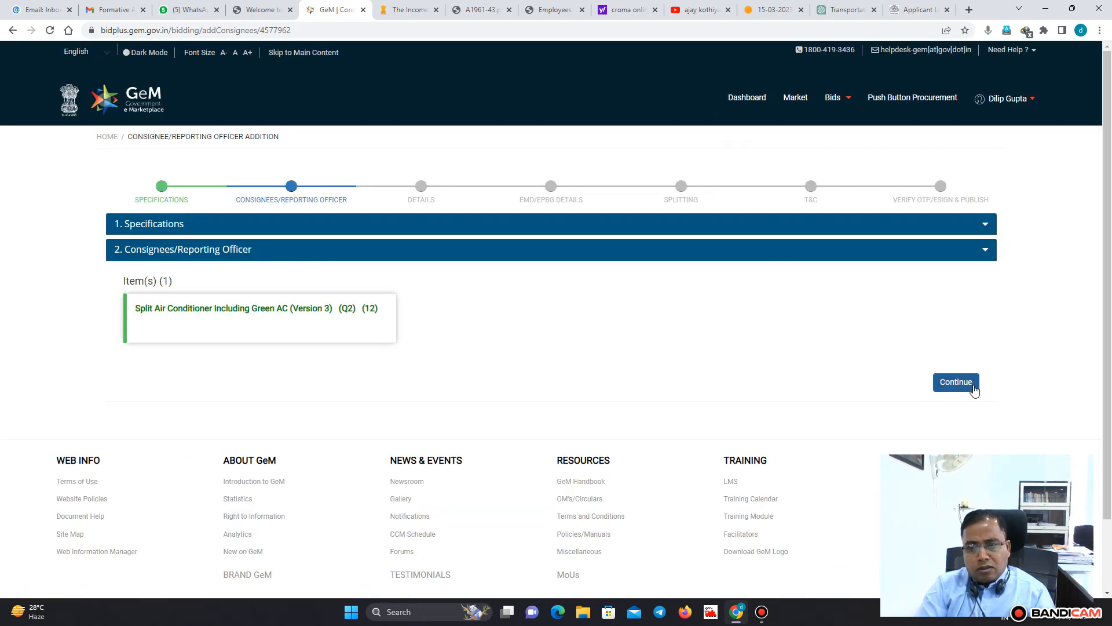
click(956, 383)
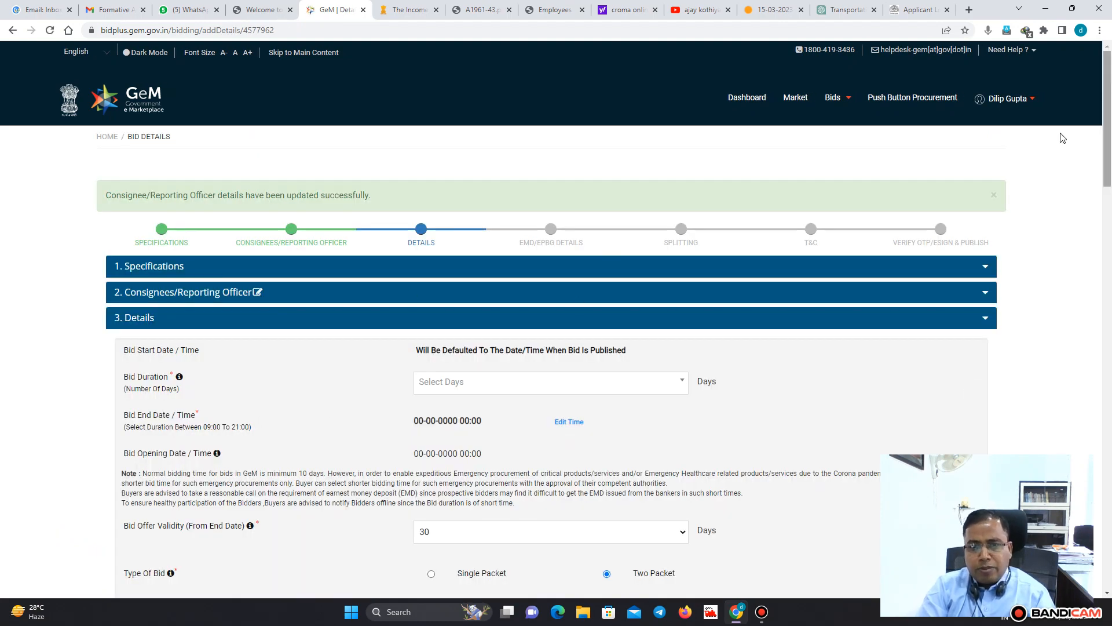
Set the bid duration to 10 days, accepting the updated bid end date
drag(1111, 130, 1110, 174)
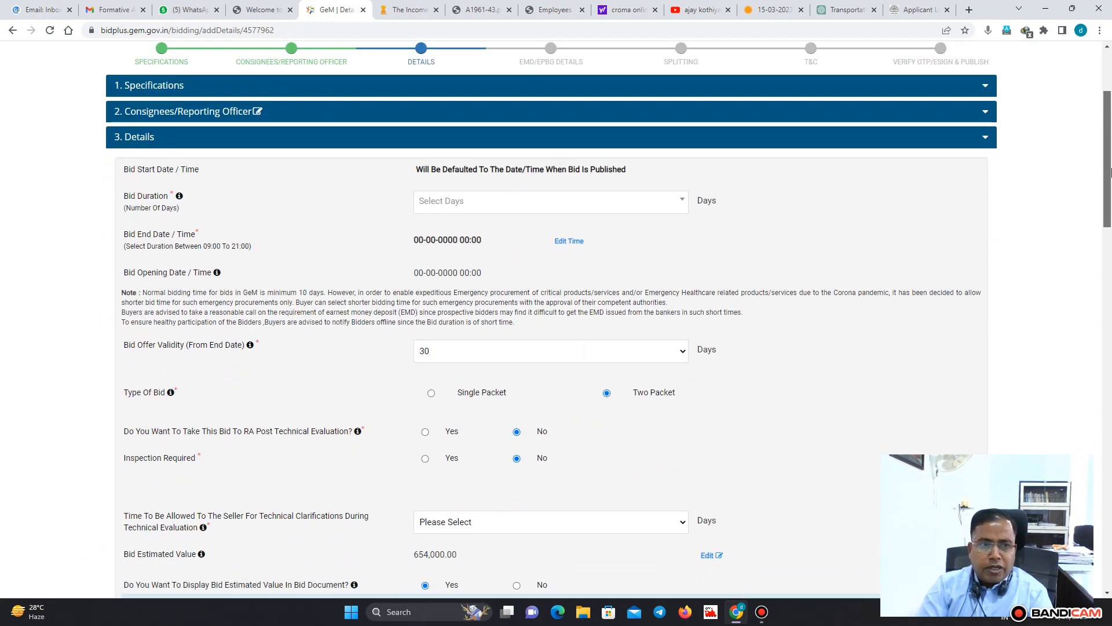
click(470, 207)
scroll(679, 253, down, 2)
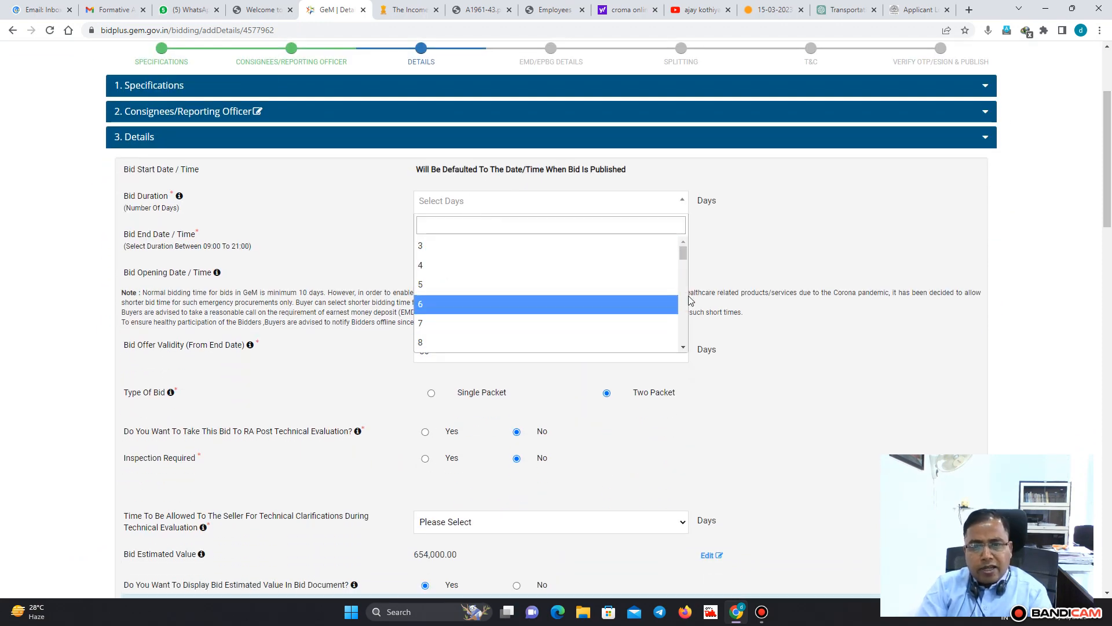
scroll(683, 261, down, 1)
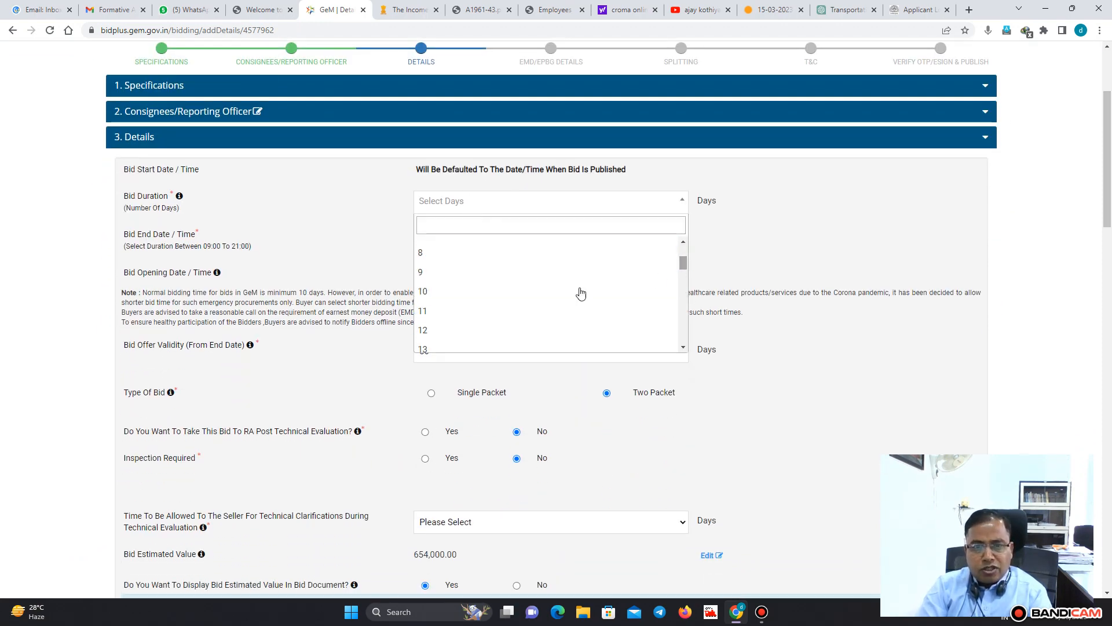
click(516, 293)
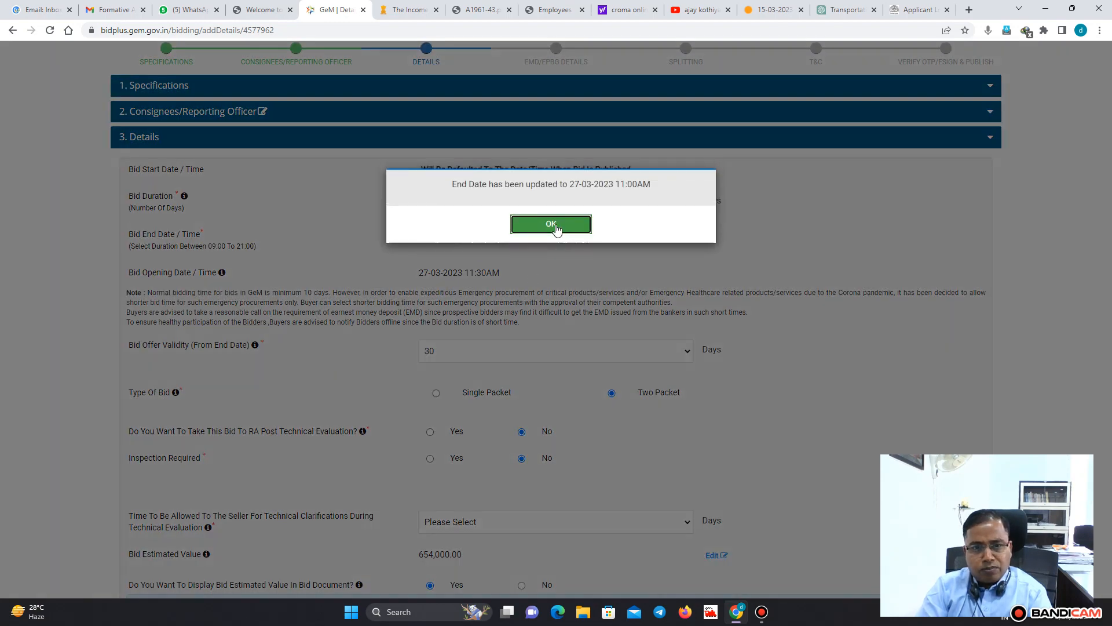
click(551, 226)
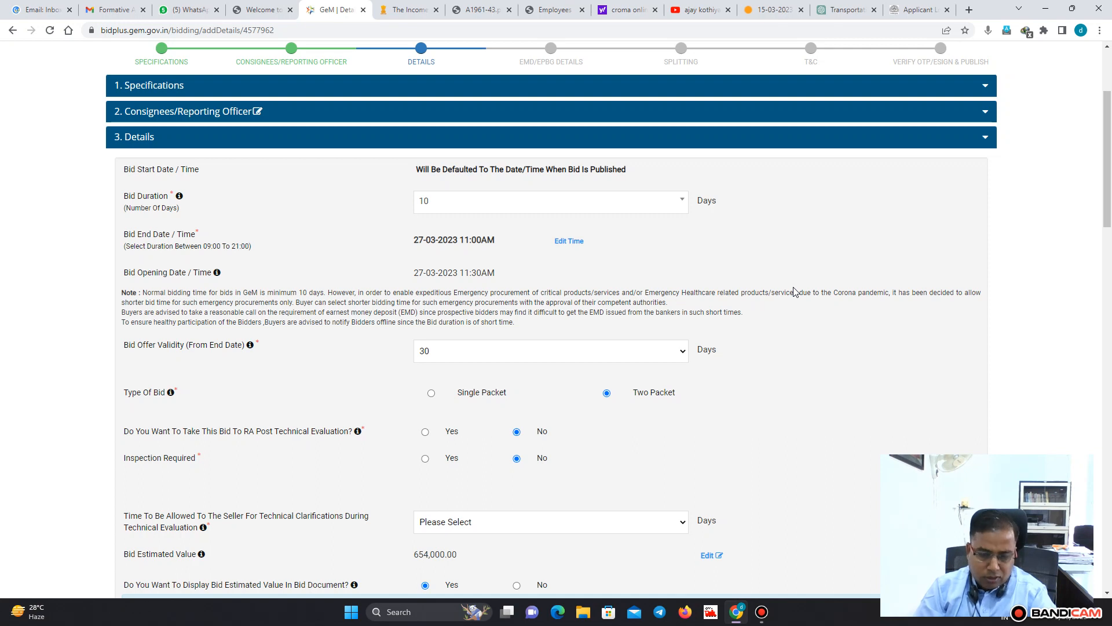
Set bid offer validity to 60 days and make it a Single Packet bid
click(674, 349)
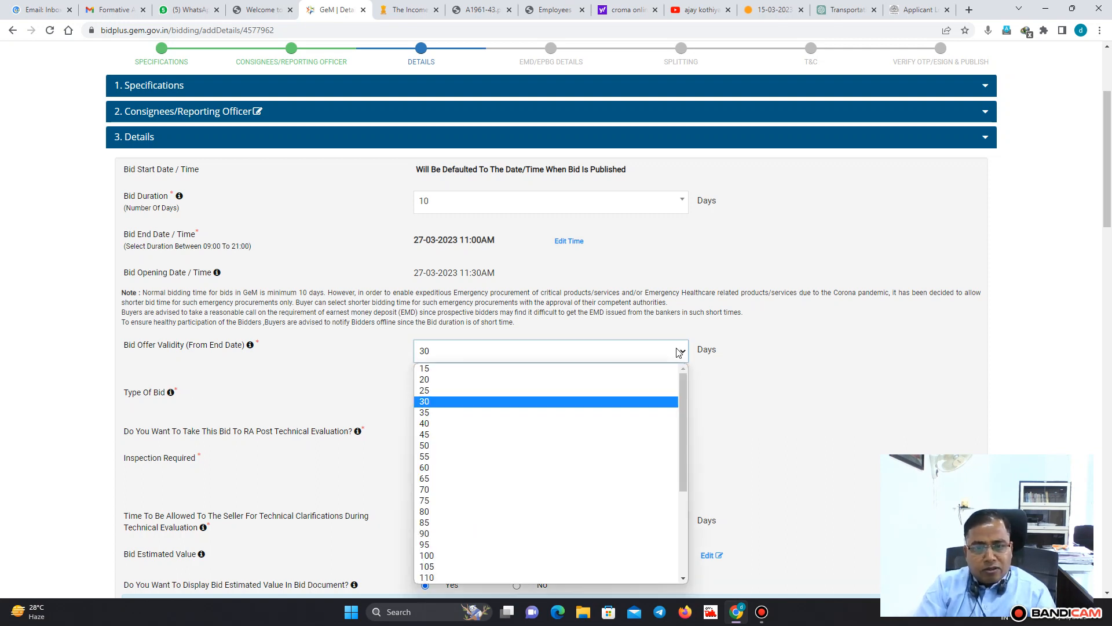
click(435, 467)
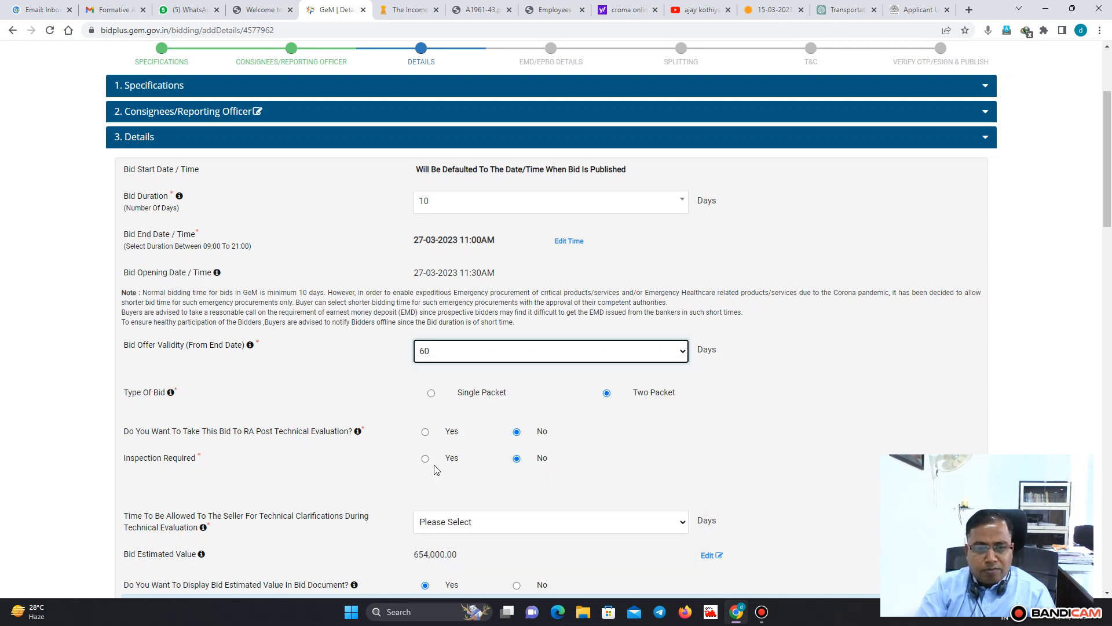
click(432, 393)
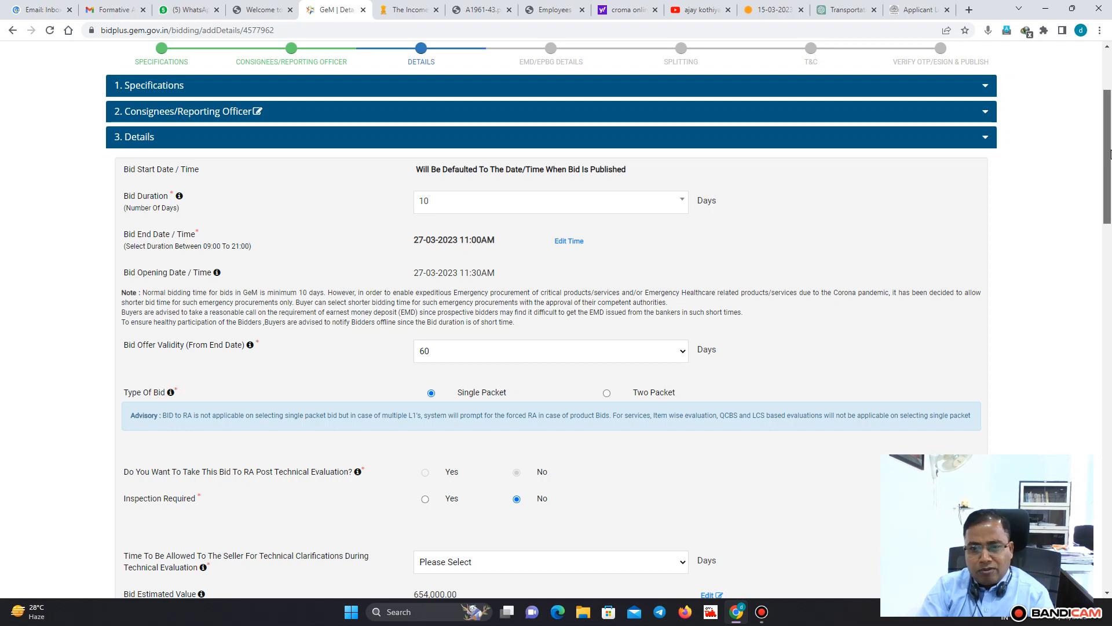
drag(1110, 155, 1110, 197)
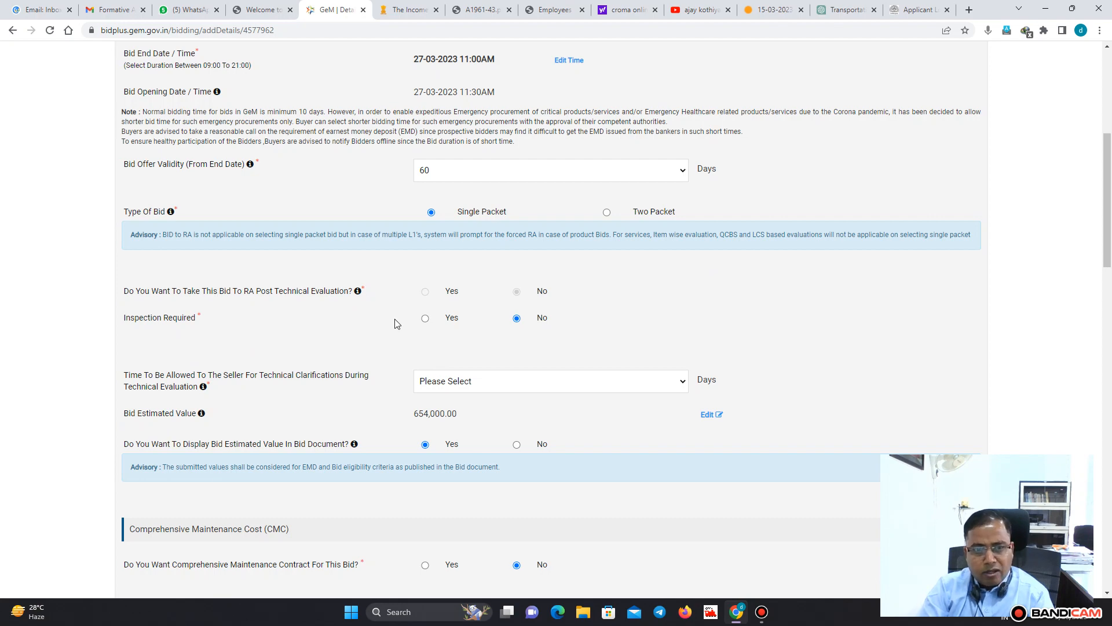
Set Inspection Required to Yes, accept the inspection clause notice, and switch to the eOffice file notes
click(426, 321)
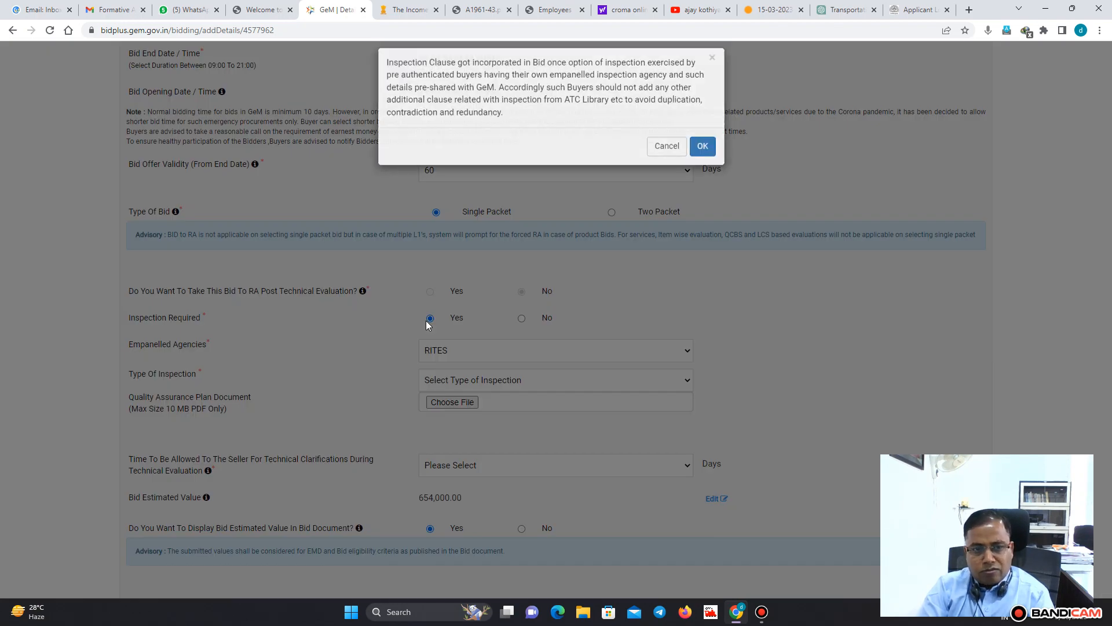
click(702, 158)
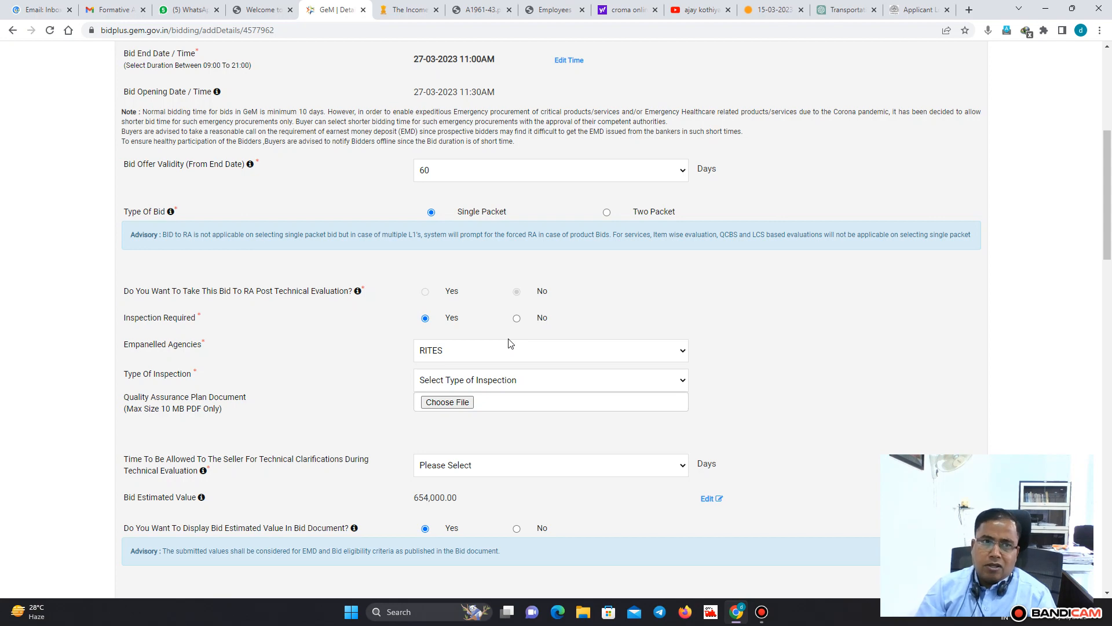
click(249, 12)
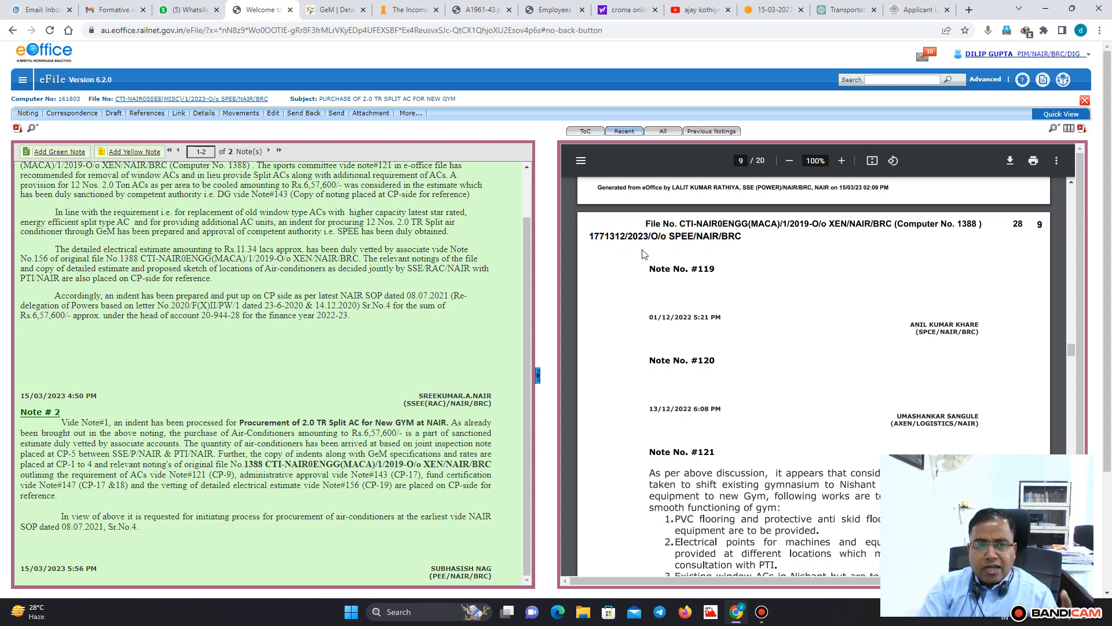
Switch from the eOffice file back to the GeM bid Details form
click(327, 12)
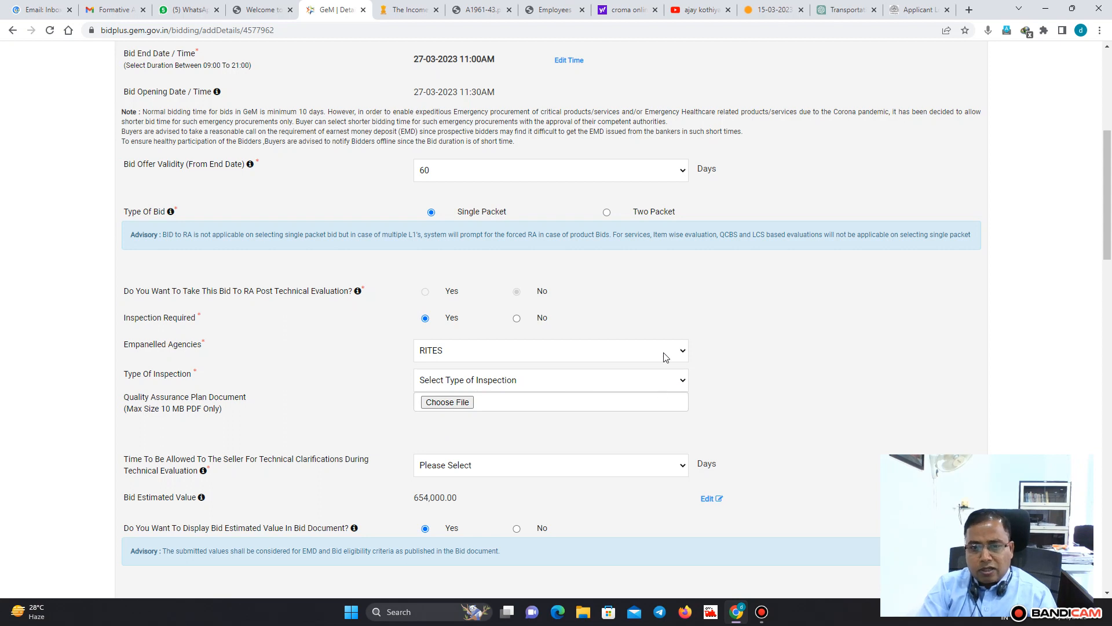
Set Inspection Required to No and allow sellers 2 days for technical clarifications
click(517, 318)
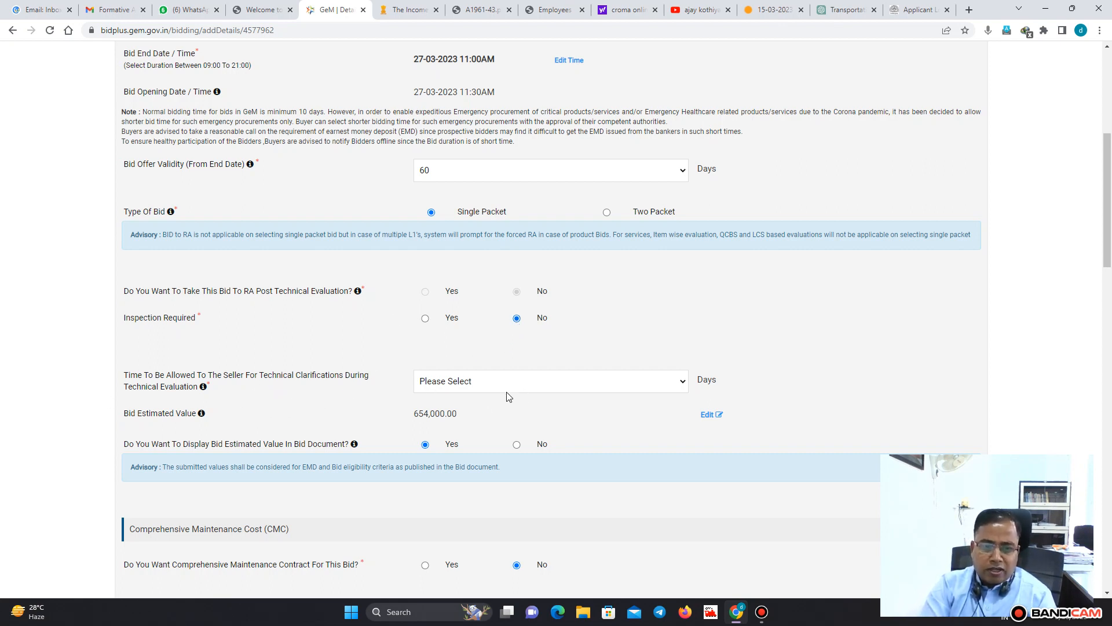
click(537, 381)
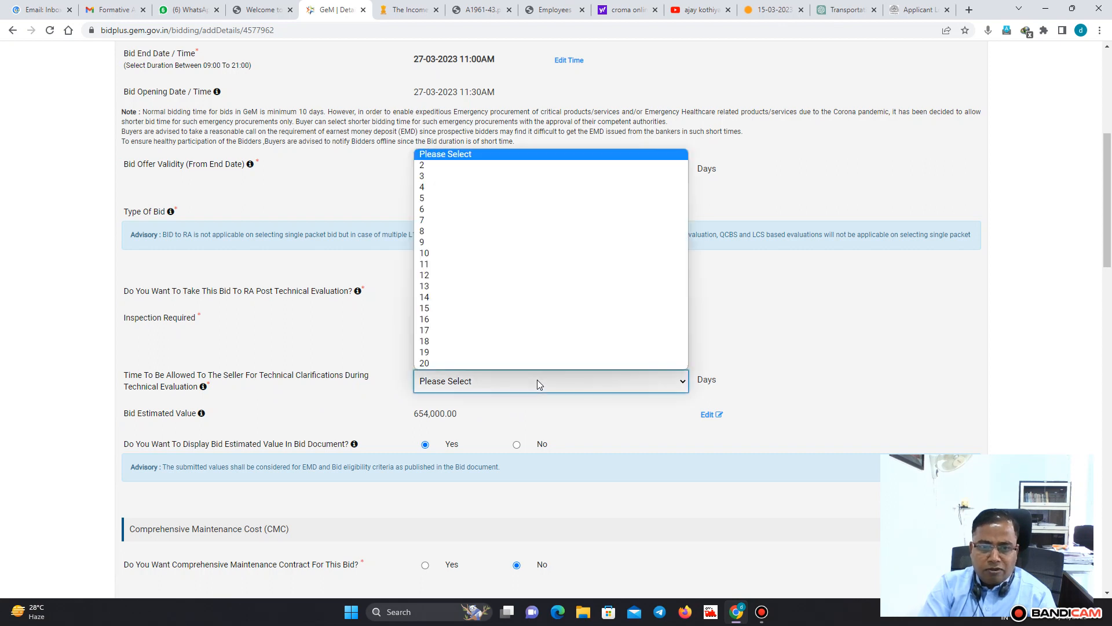
click(480, 166)
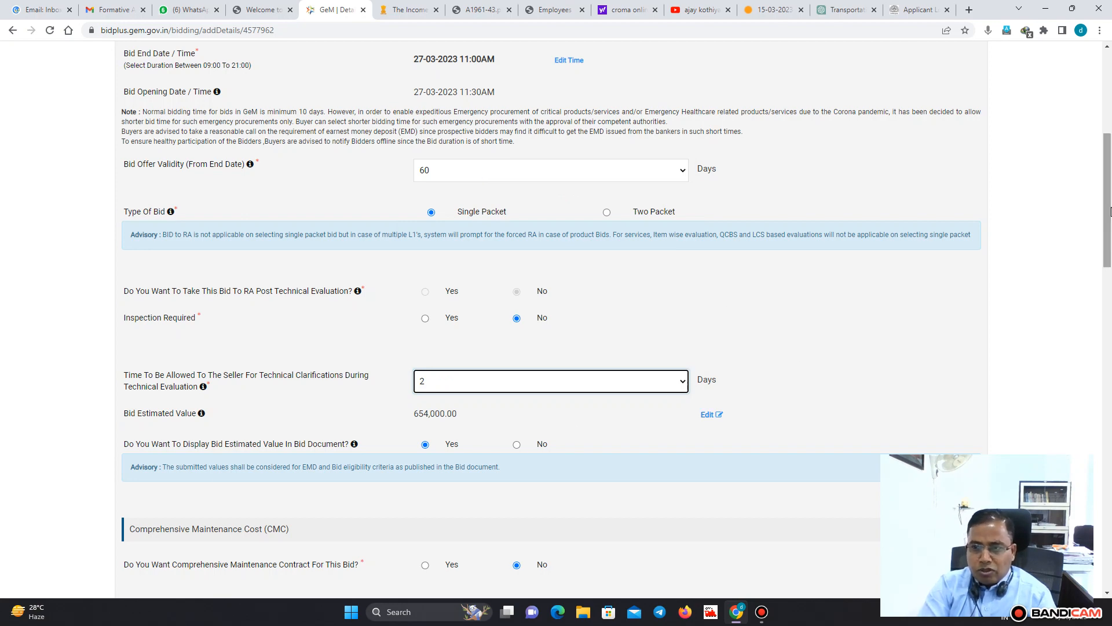
scroll(1110, 211, down, 3)
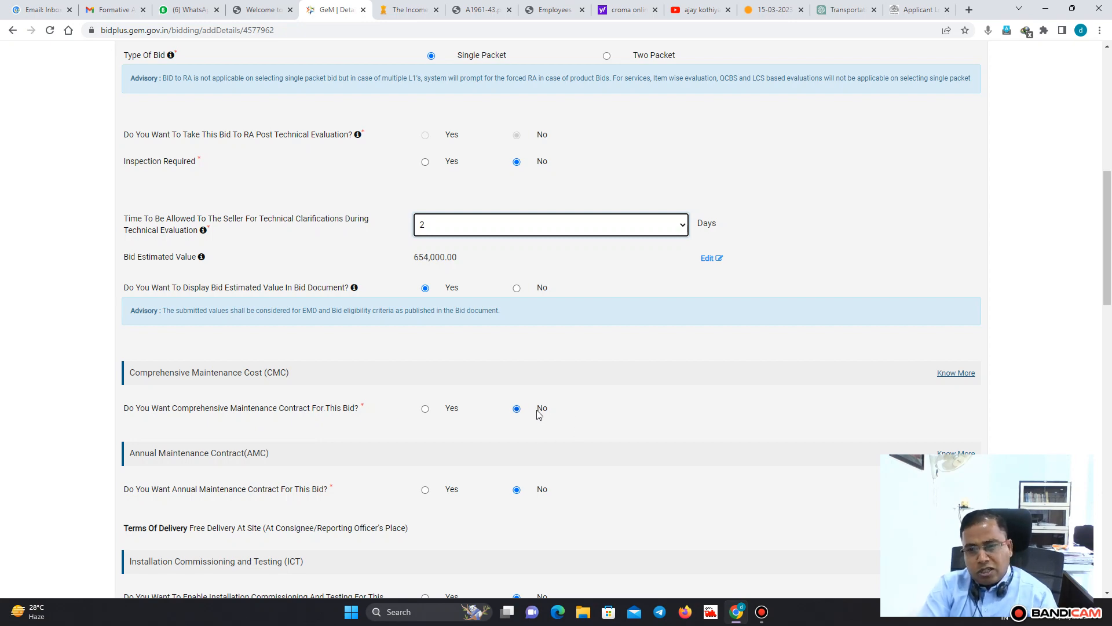
Select Yes for Installation, Commissioning and Testing to bring up the ICT item-wise configuration
drag(1107, 238, 1110, 283)
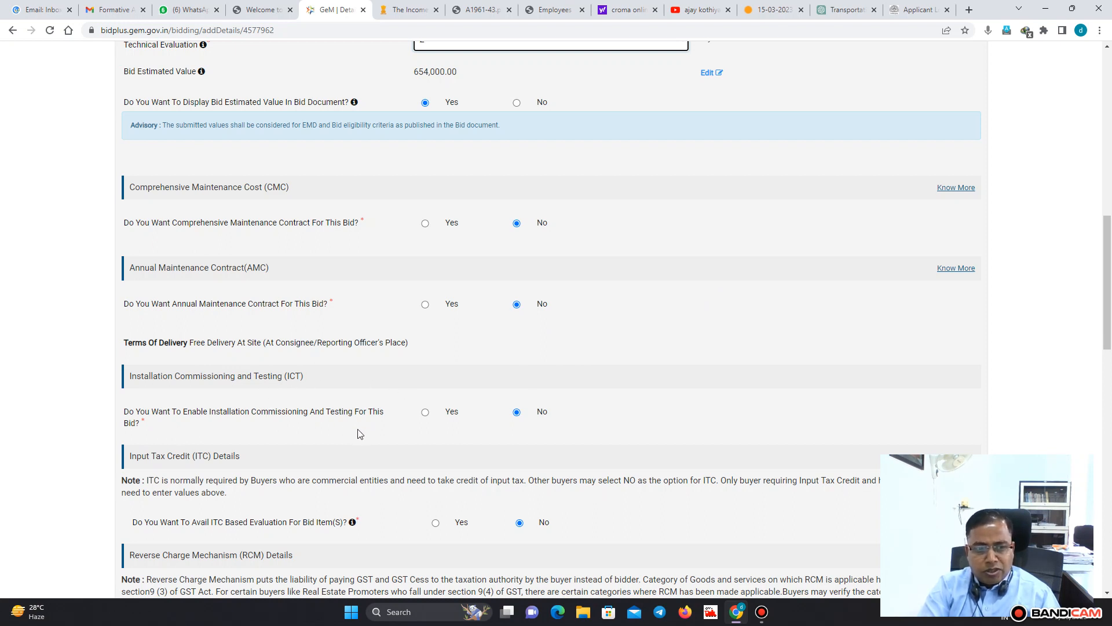
click(426, 412)
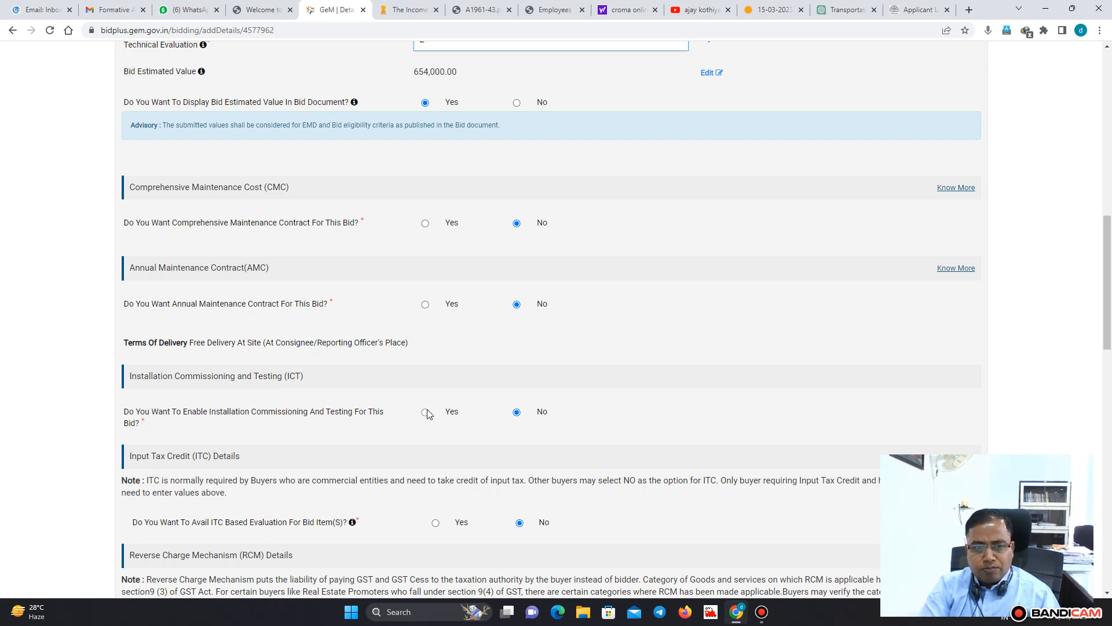
click(426, 412)
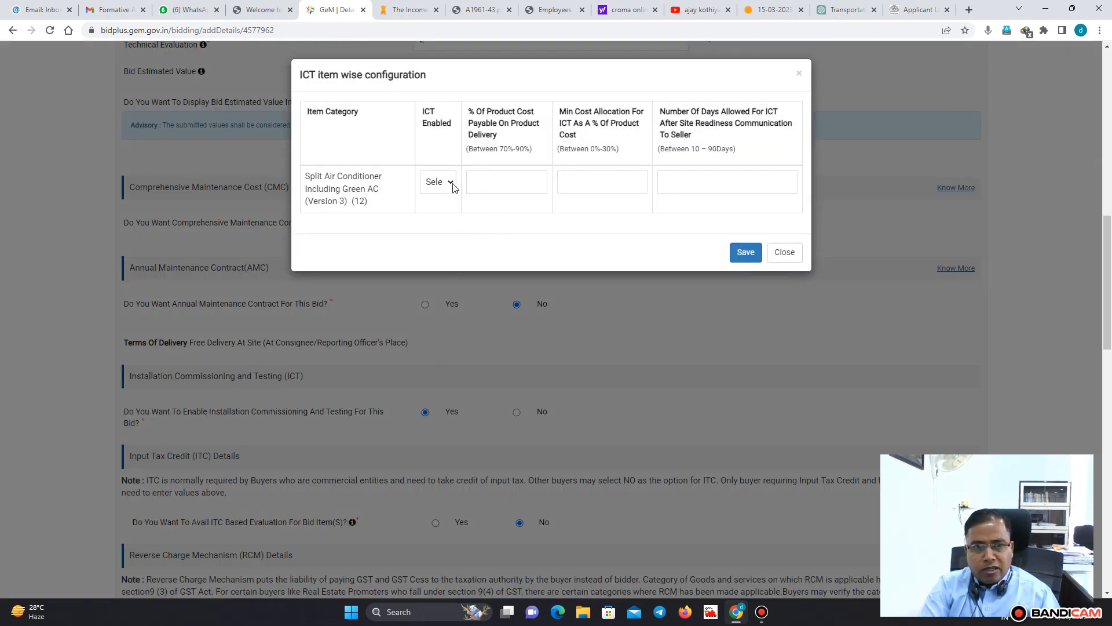
Enable ICT for the split AC with 80% on delivery, 20% minimum ICT allocation, 10 days, and save
click(453, 183)
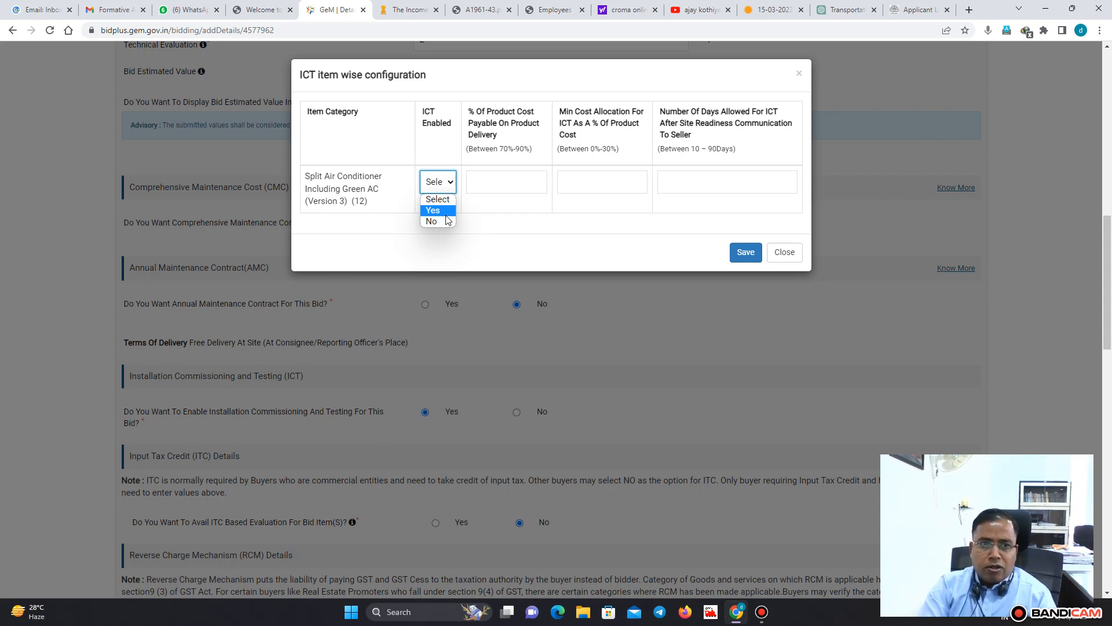
click(446, 214)
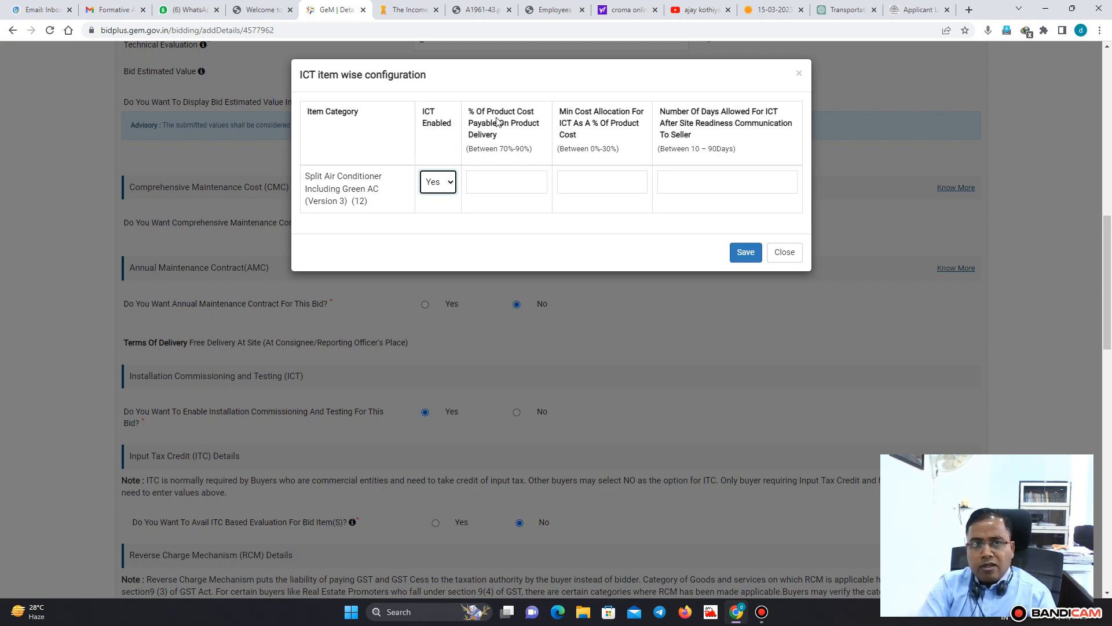
click(510, 181)
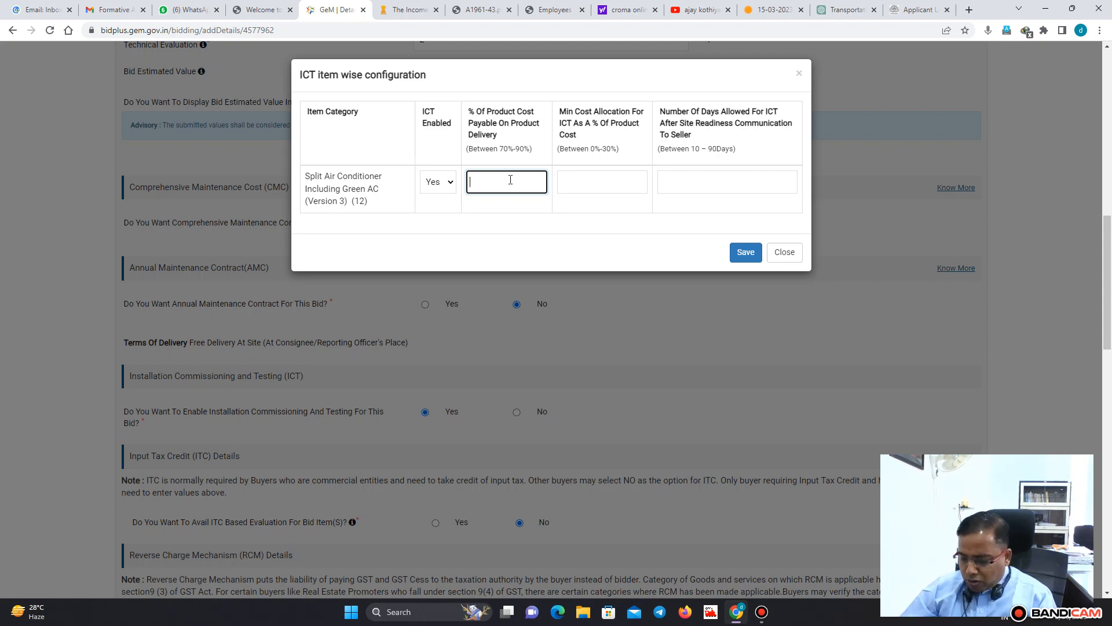
text(80)
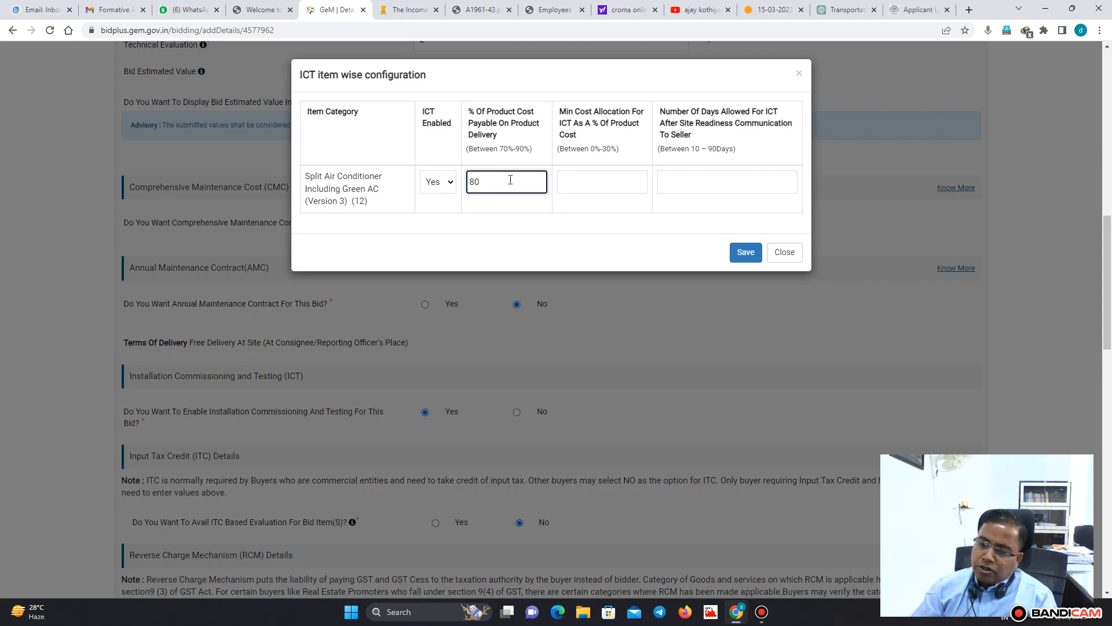
click(621, 183)
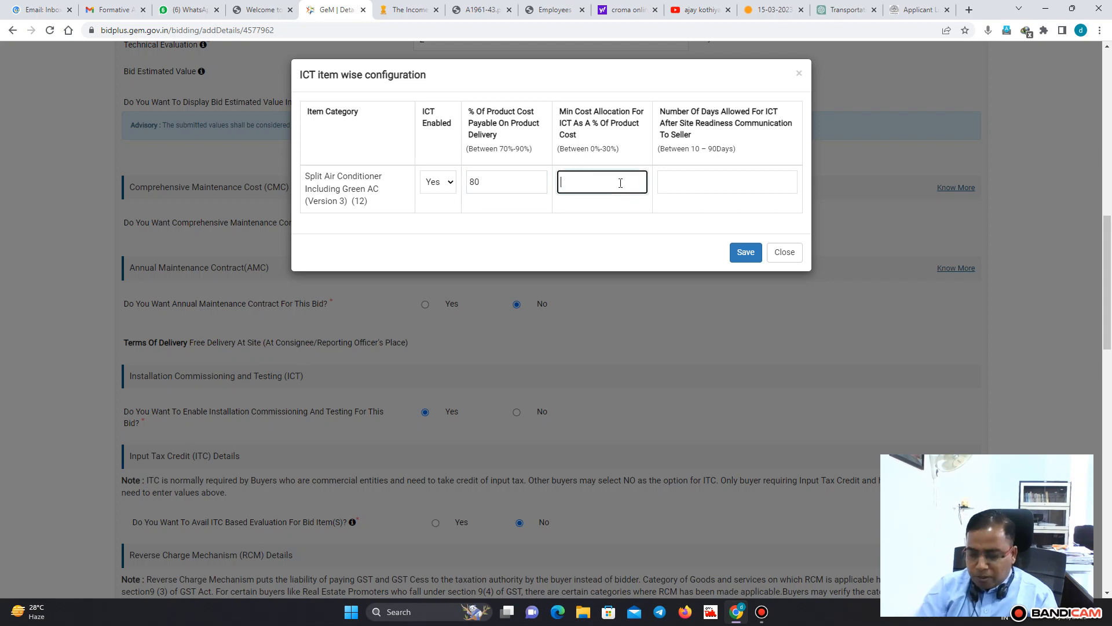
text(20)
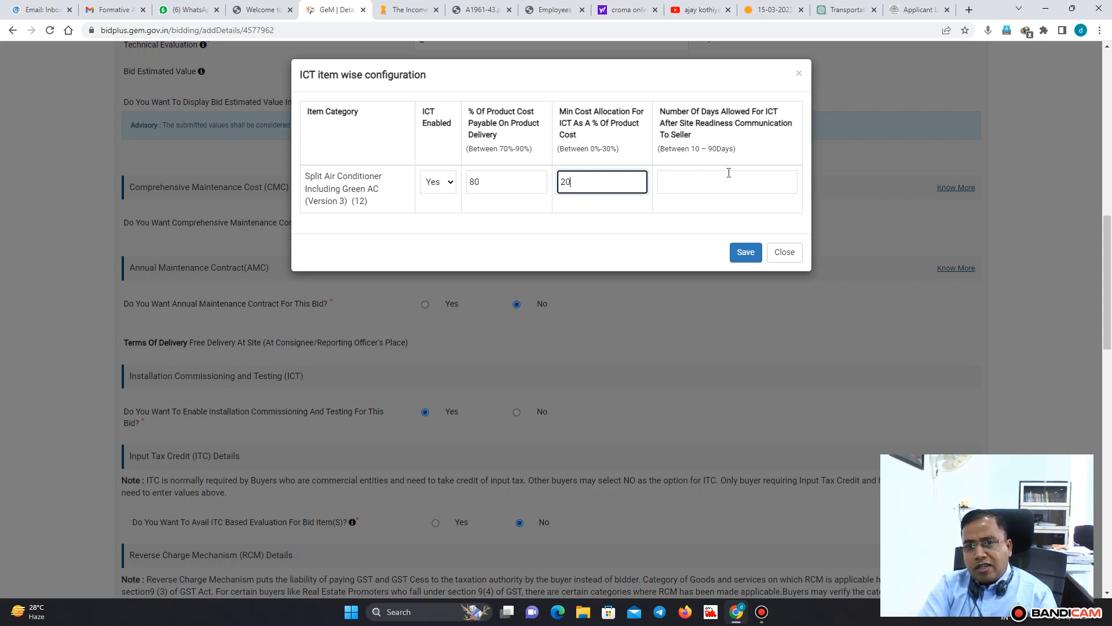
click(680, 183)
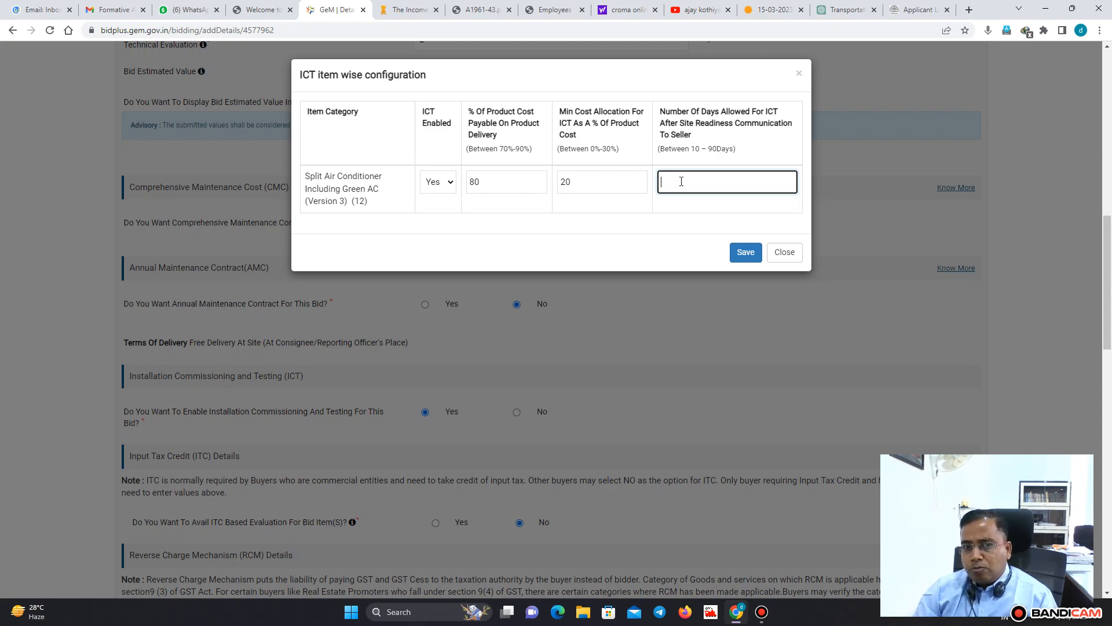
text(10)
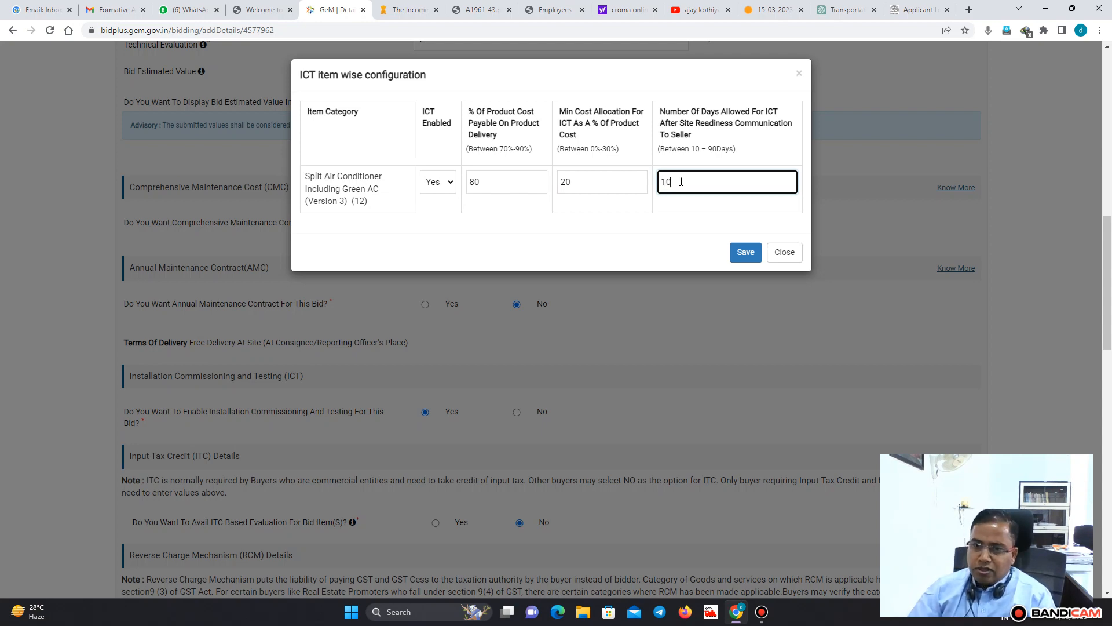
click(747, 253)
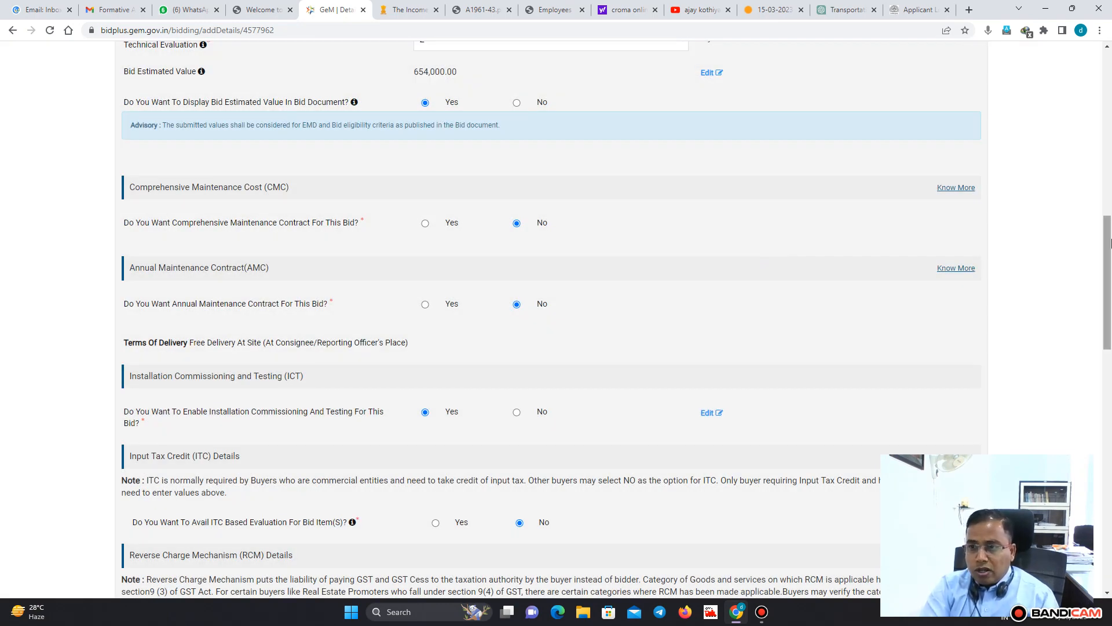
drag(1107, 240, 1107, 288)
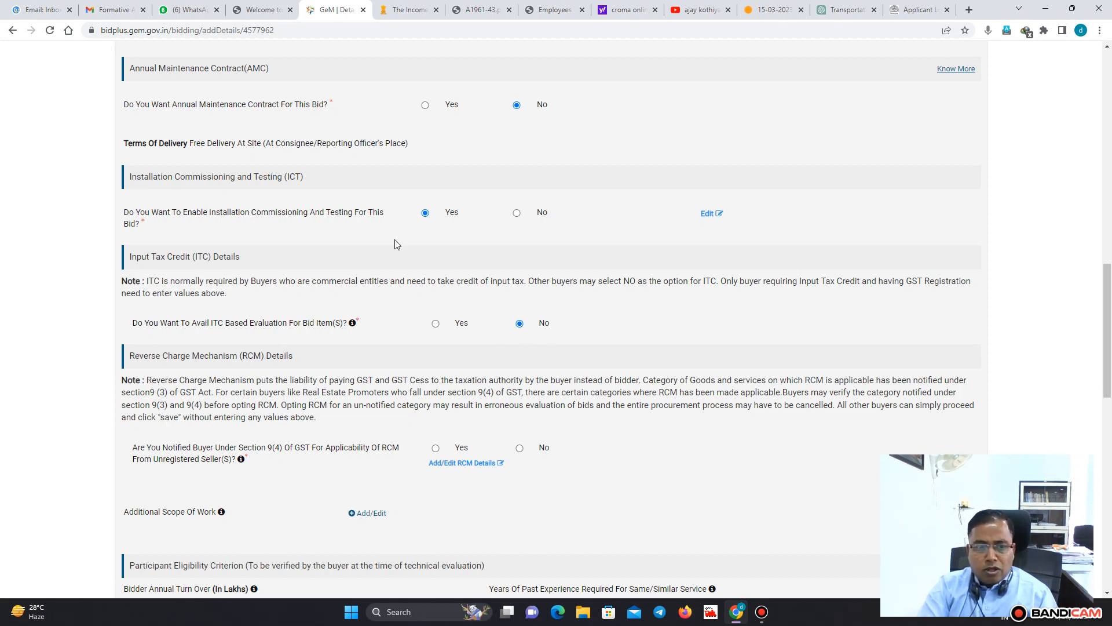
scroll(397, 250, up, 2)
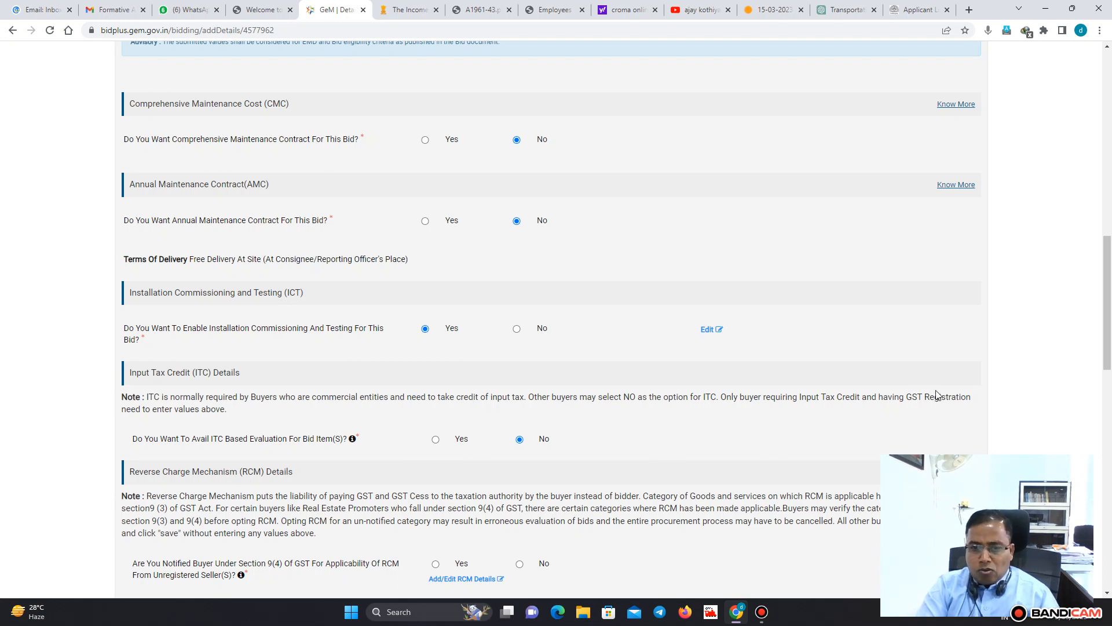
Try ITC-based evaluation, then close the blank ITC Percent dialog without saving
click(435, 440)
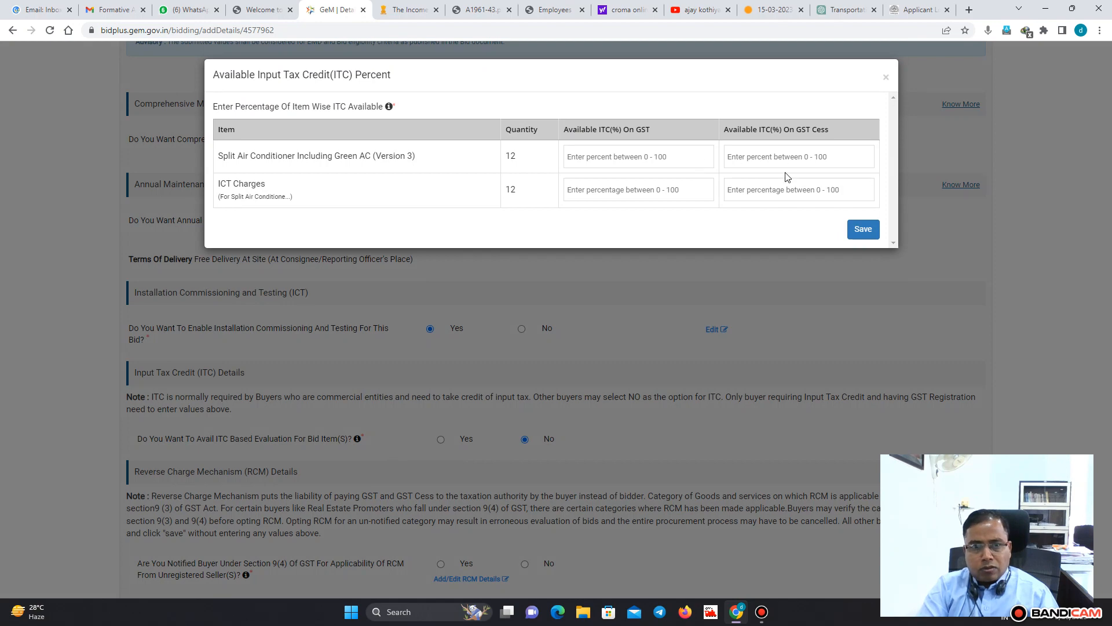
click(863, 230)
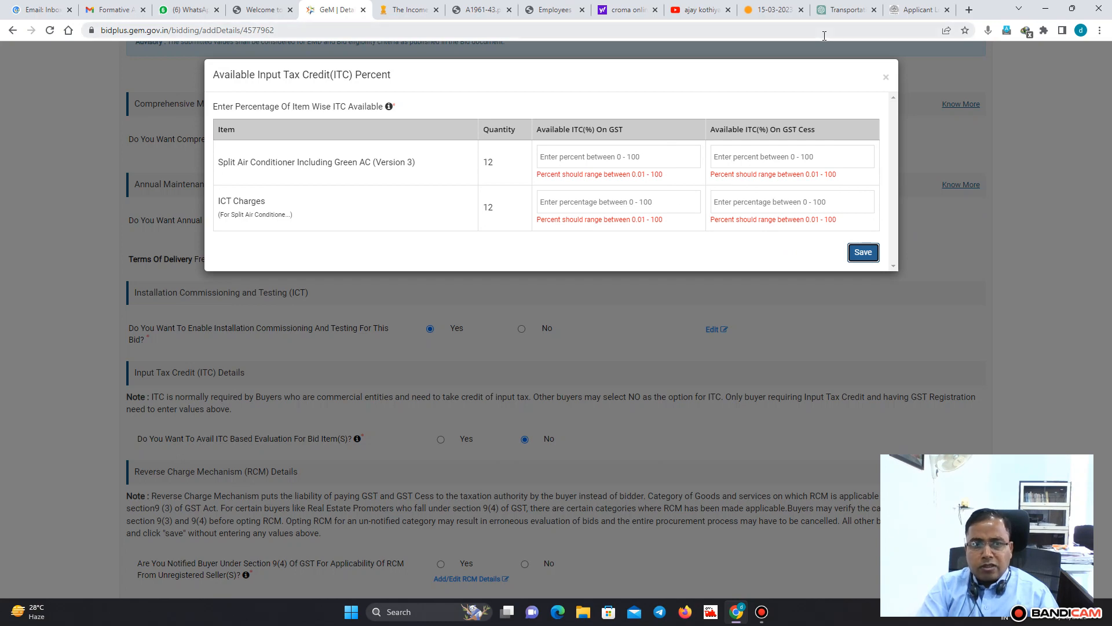
click(885, 80)
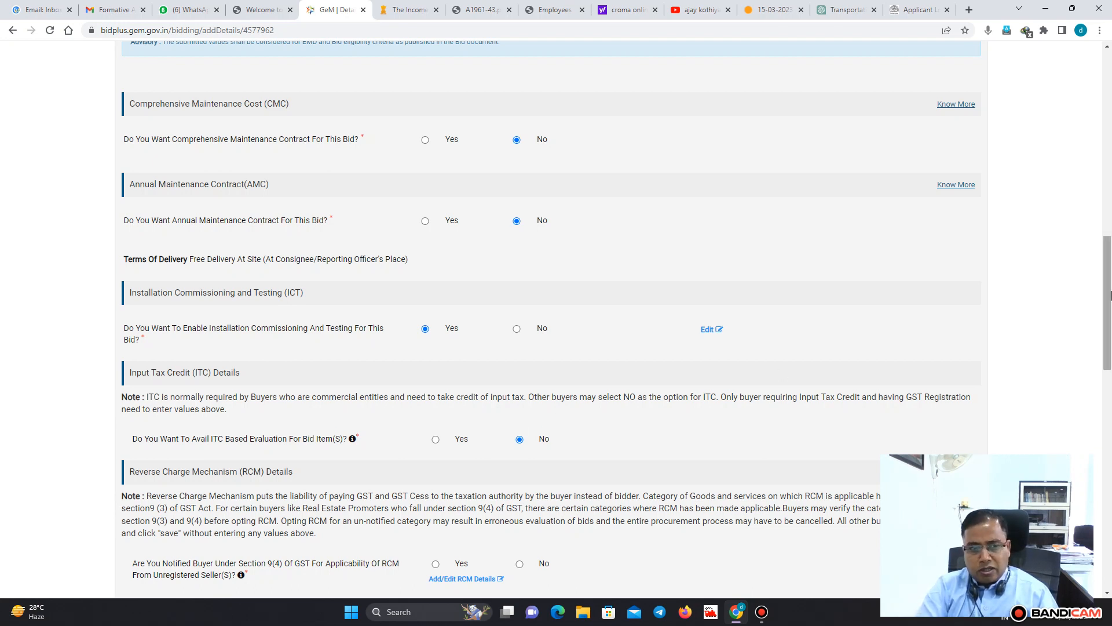
Answer No to the Section 9(4) notified buyer question and save the blank GST/cess RCM details
drag(1109, 266, 1111, 307)
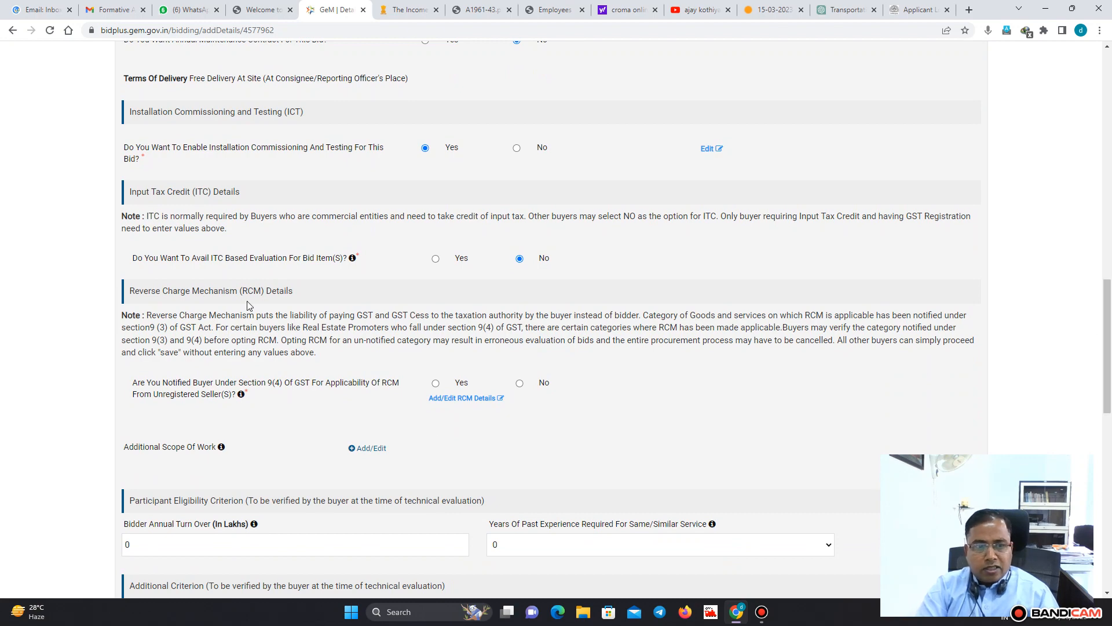
click(519, 382)
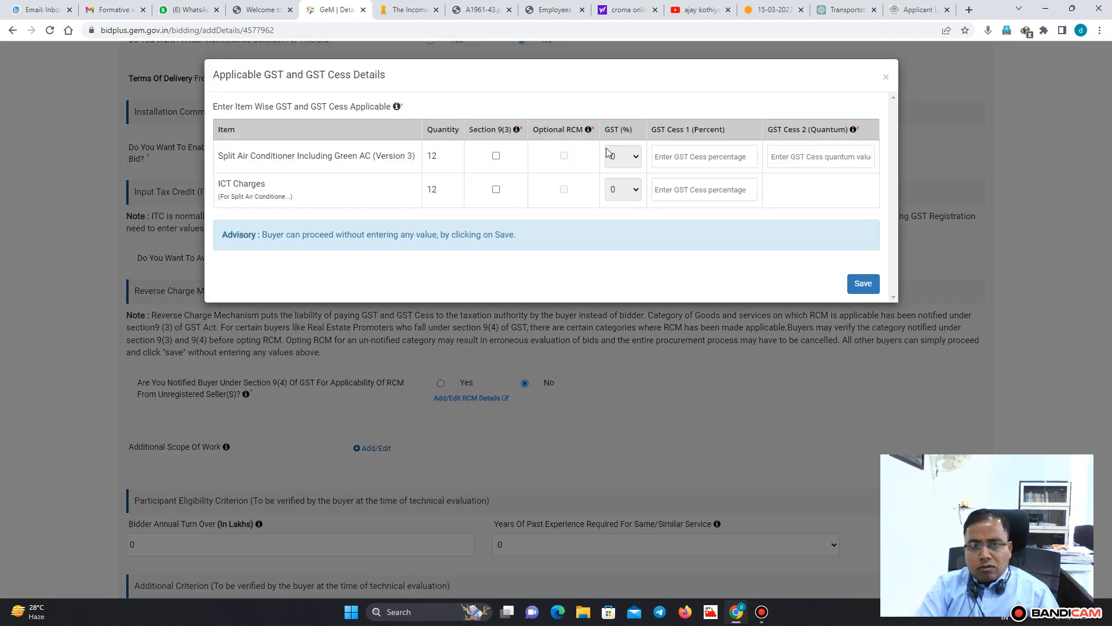
click(861, 283)
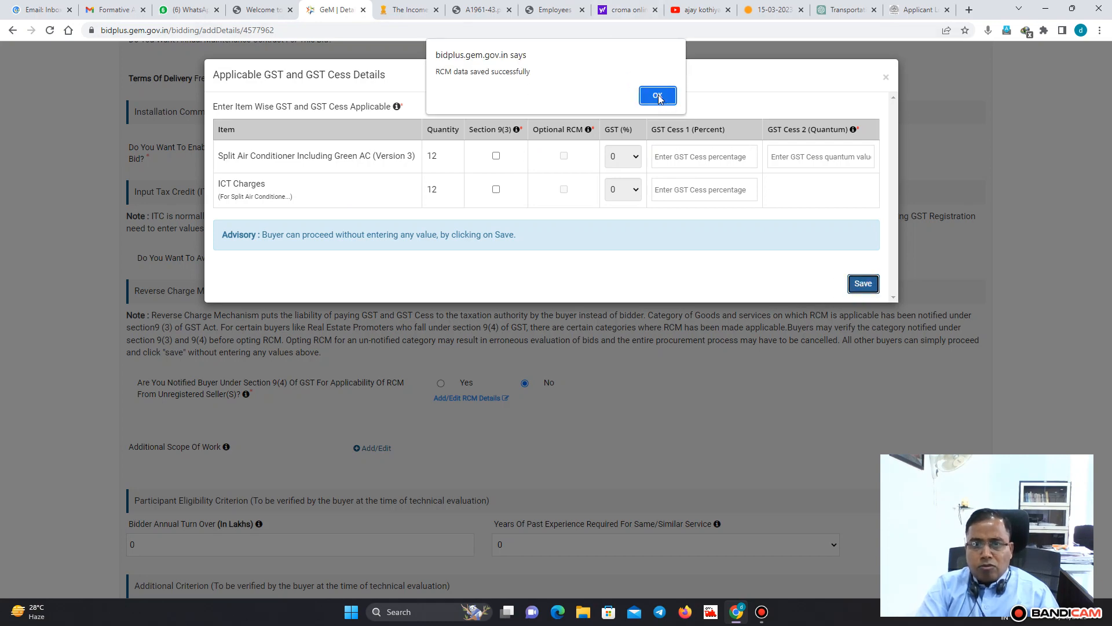
click(658, 95)
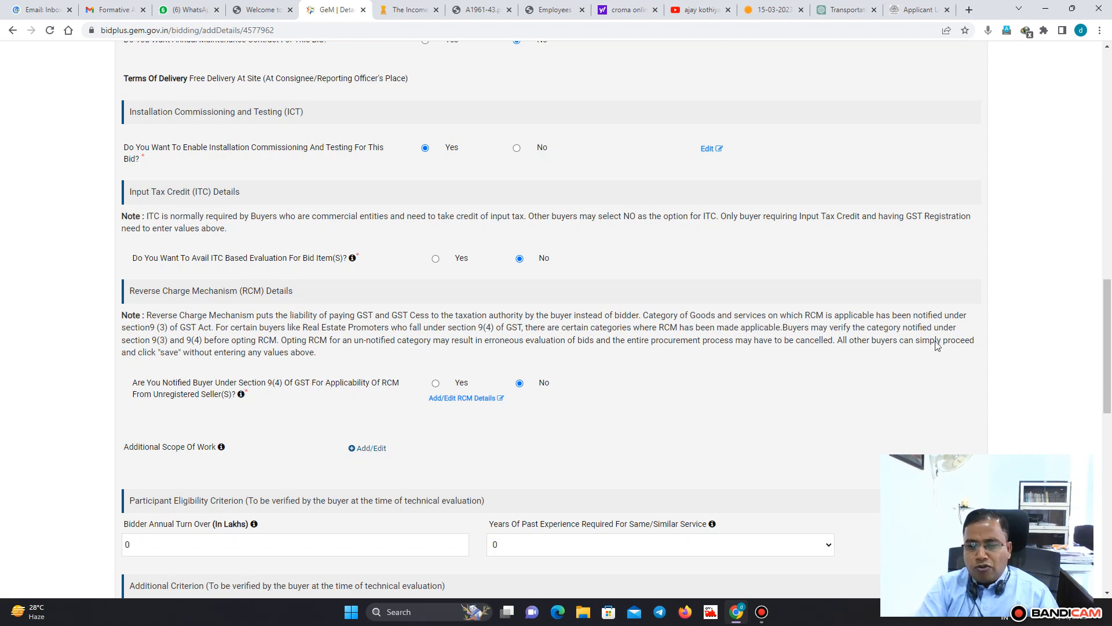
drag(1105, 305, 1107, 355)
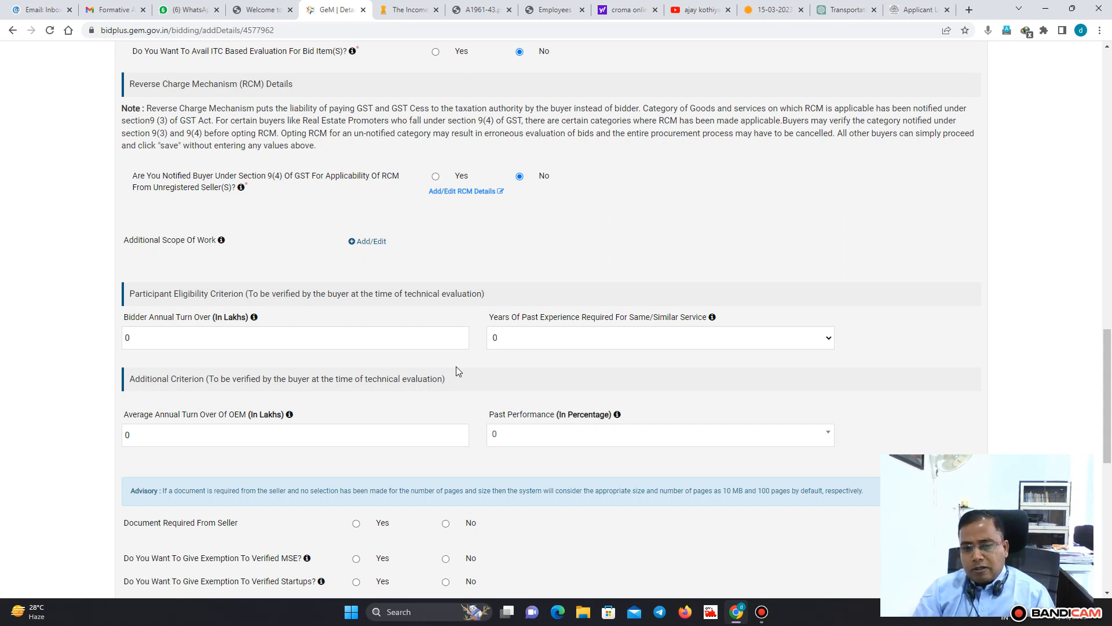
click(760, 616)
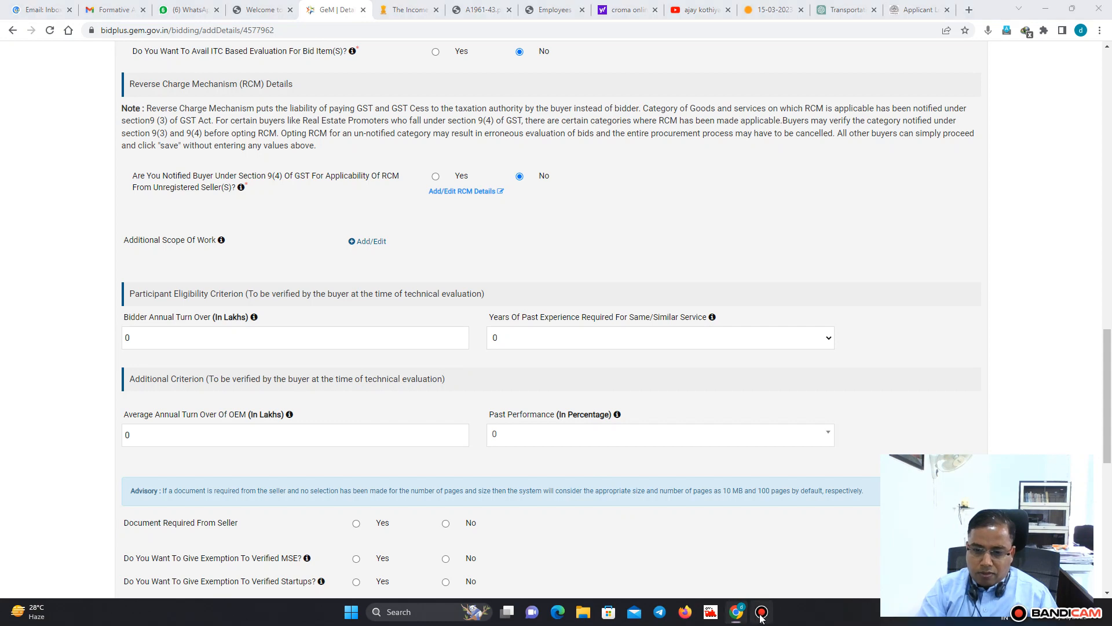
drag(1107, 389, 1111, 299)
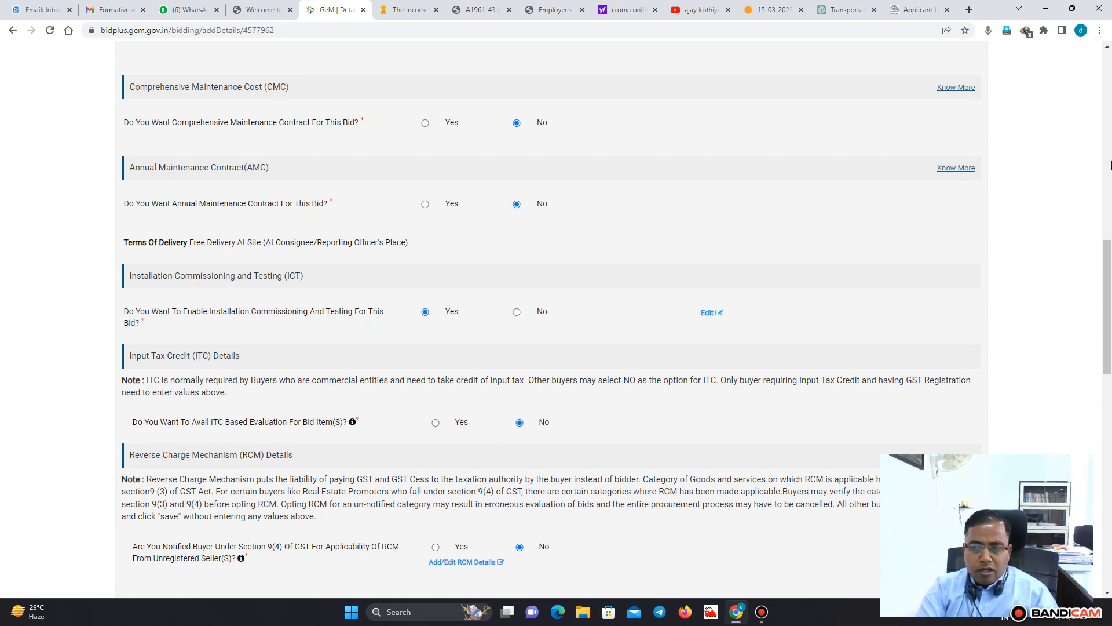
drag(1108, 258, 1108, 305)
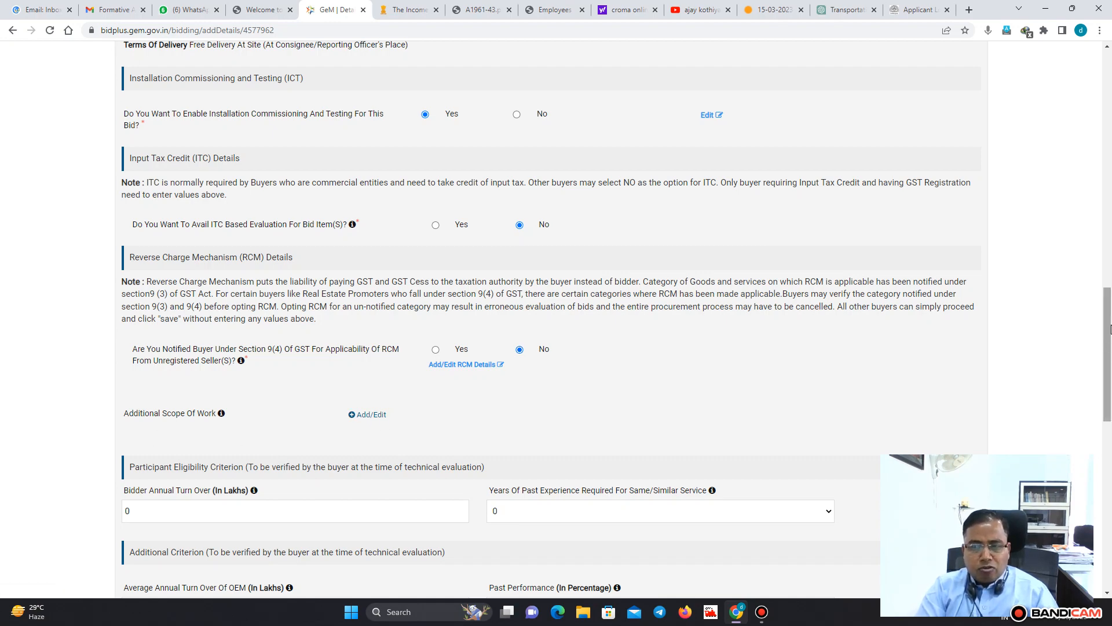
drag(1107, 328, 1108, 373)
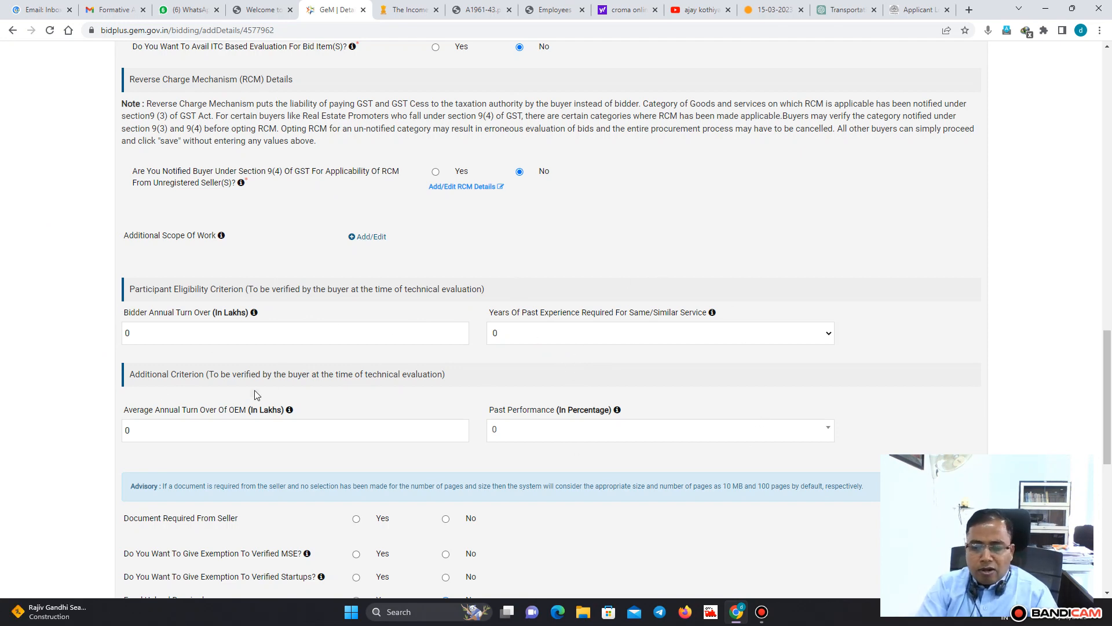
drag(1110, 360, 1111, 414)
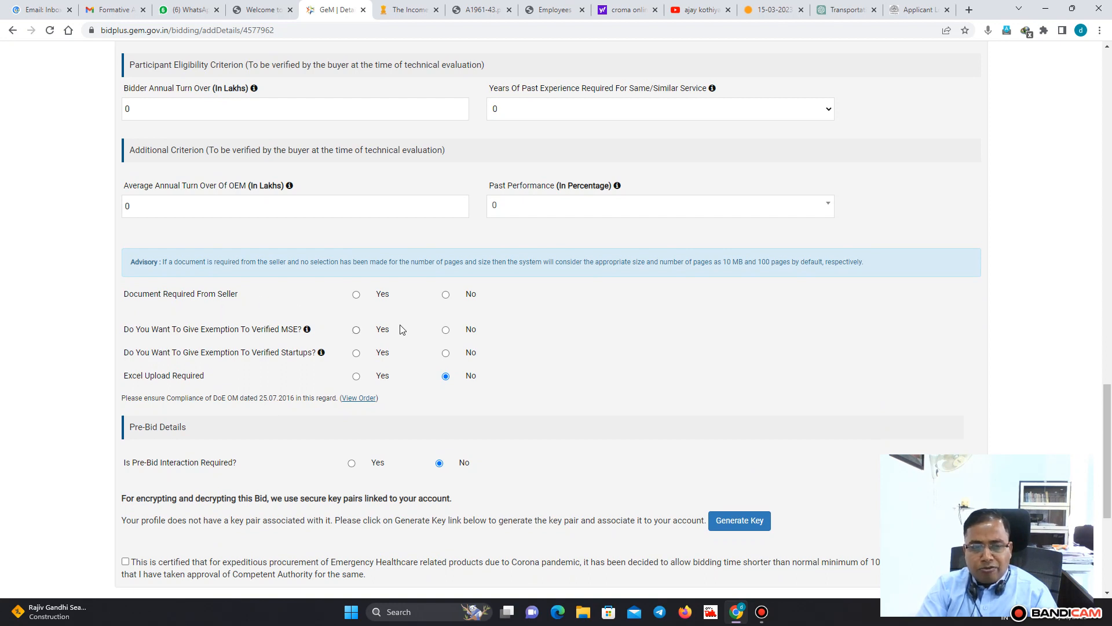
Request a Certificate (Requested in ATC) document from sellers and set MSE and startup exemptions to No
click(357, 294)
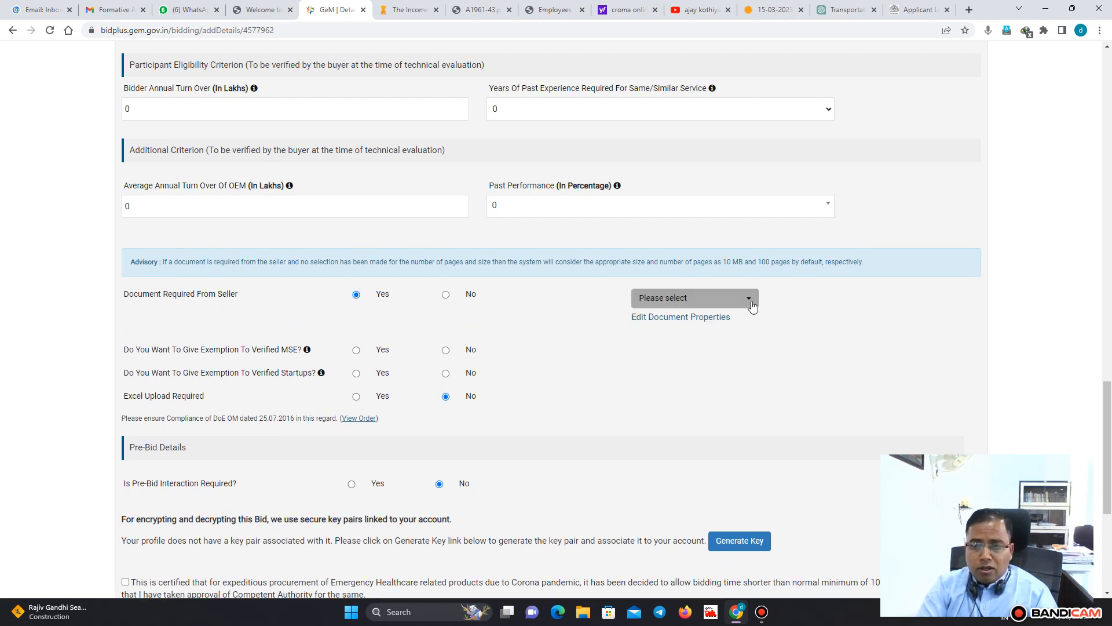
click(751, 300)
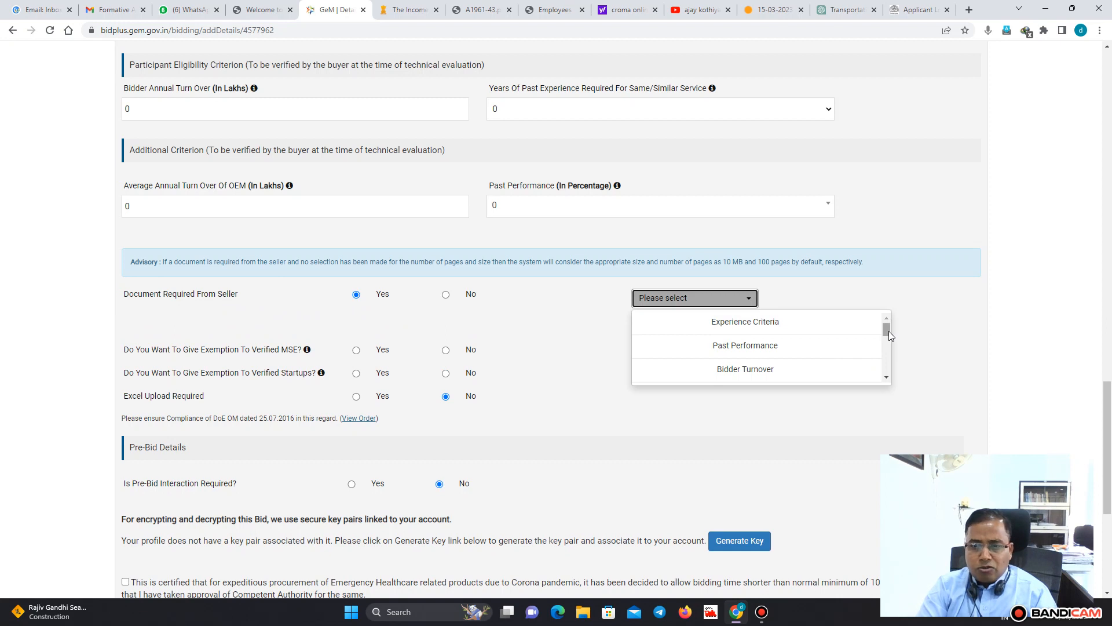
drag(888, 332, 888, 337)
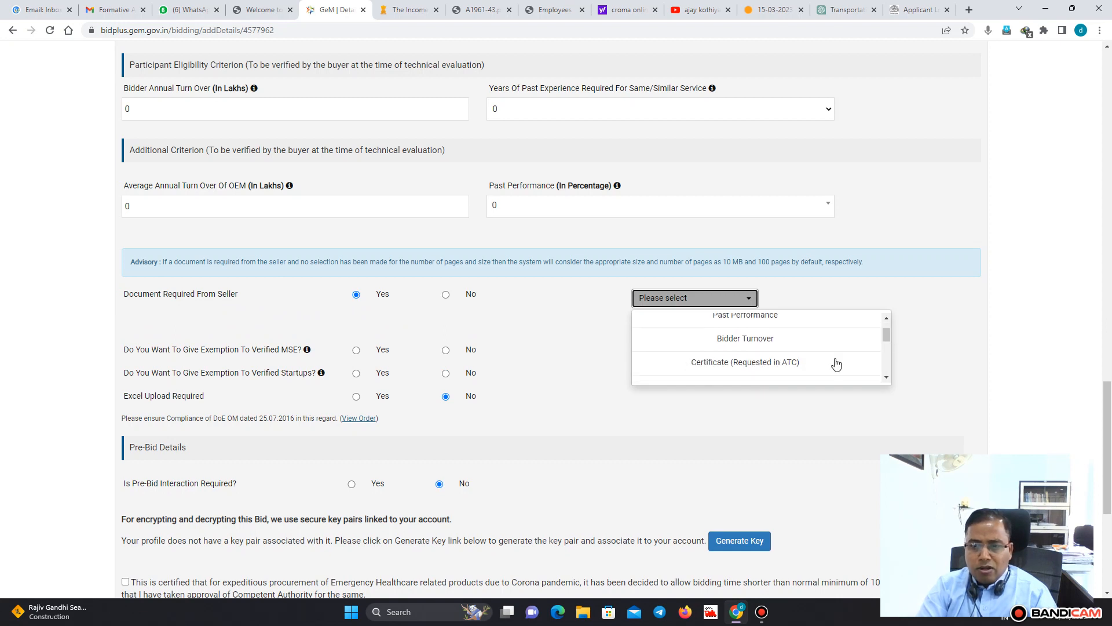
click(836, 364)
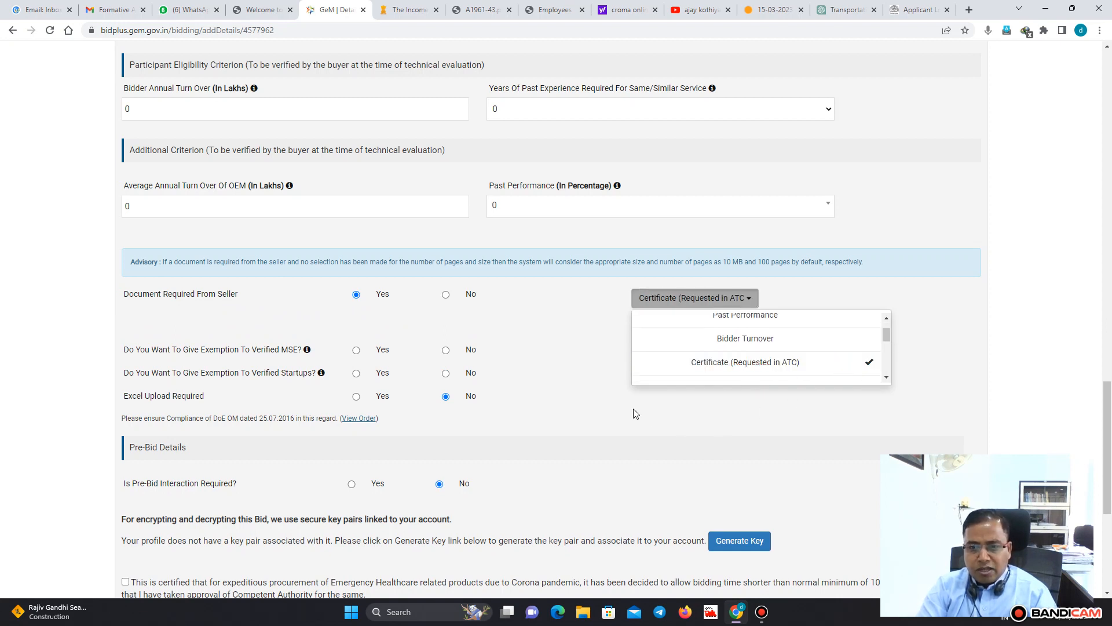
click(614, 416)
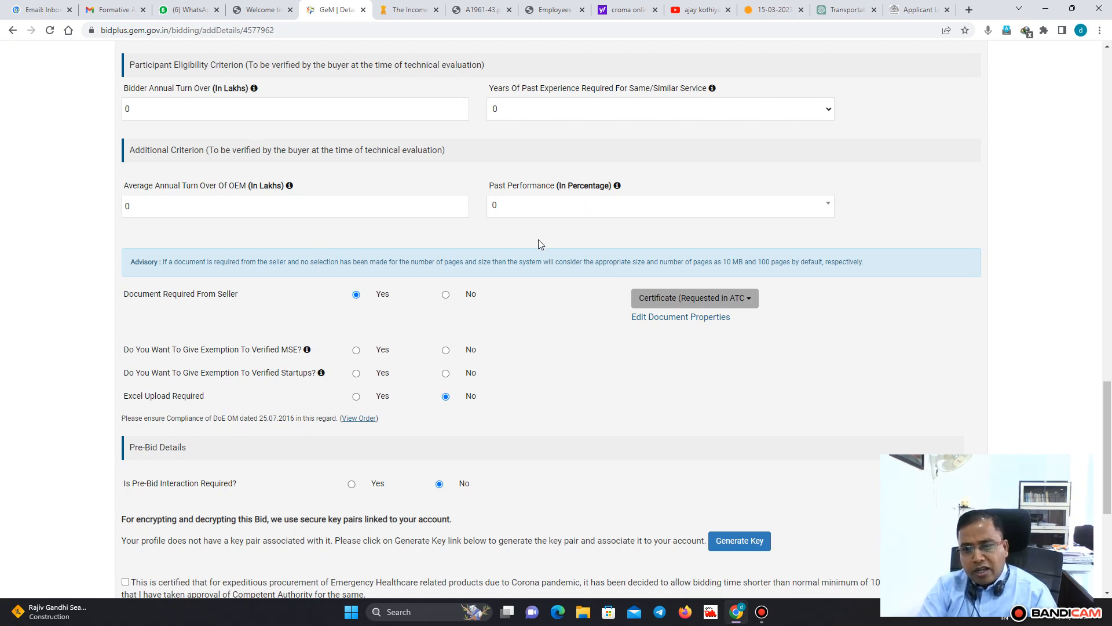
click(446, 351)
click(446, 375)
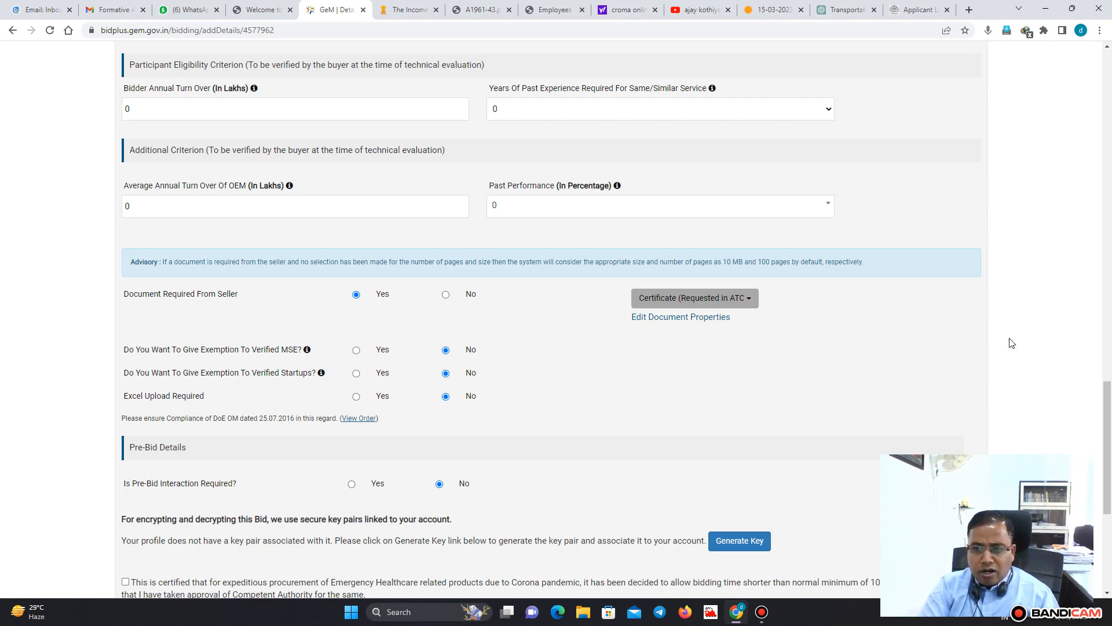
Generate the bid's encryption key, dismiss the success popup, and save the bid details form
drag(1108, 399, 1108, 449)
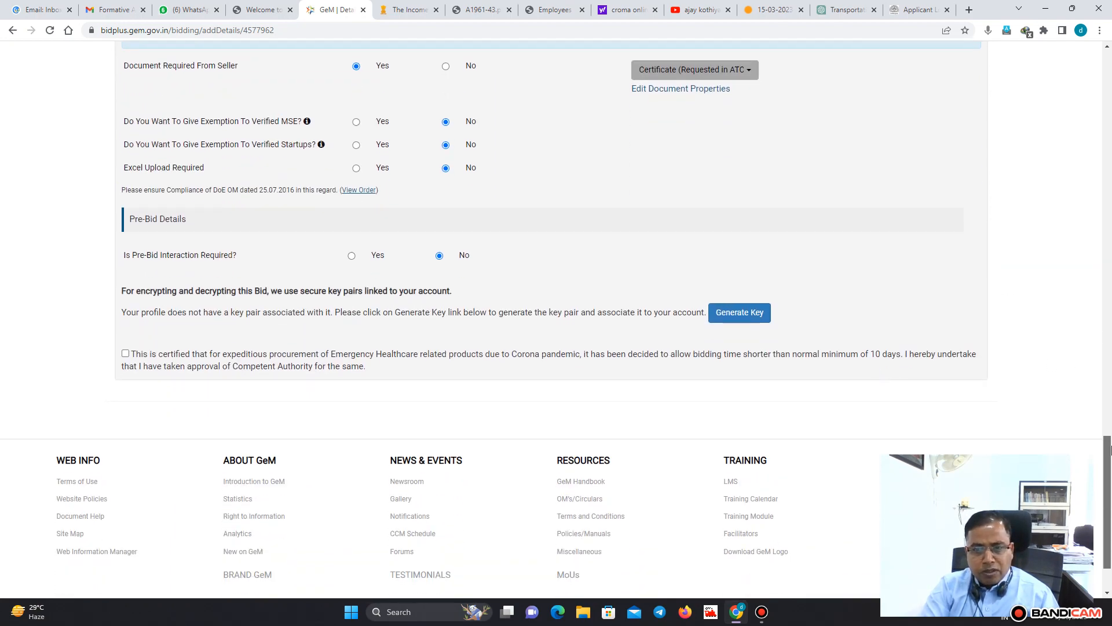
click(728, 315)
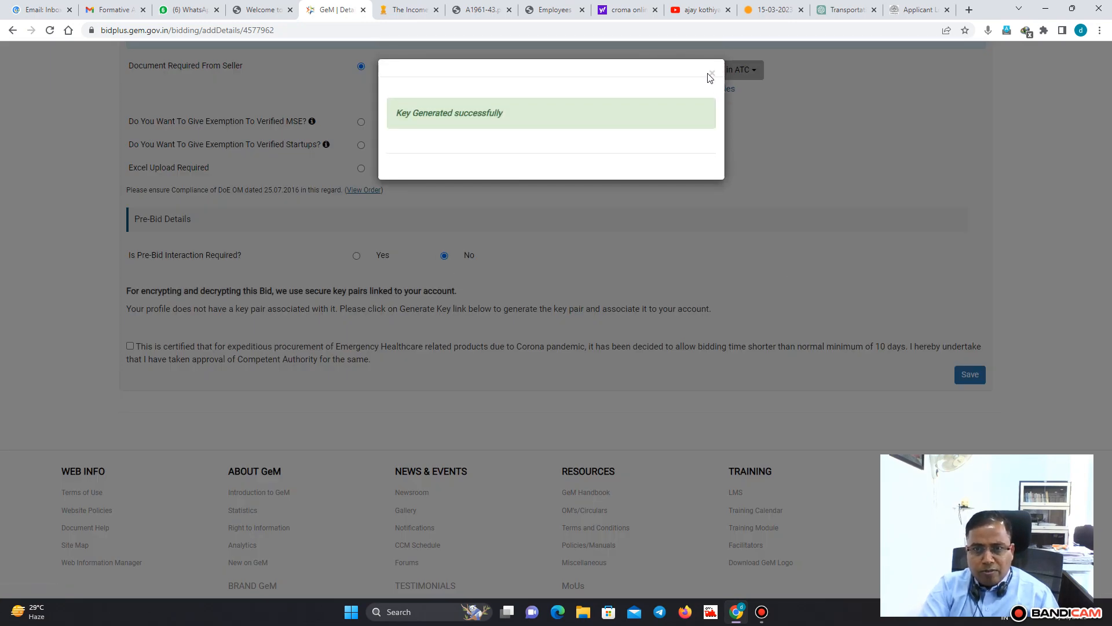
click(712, 75)
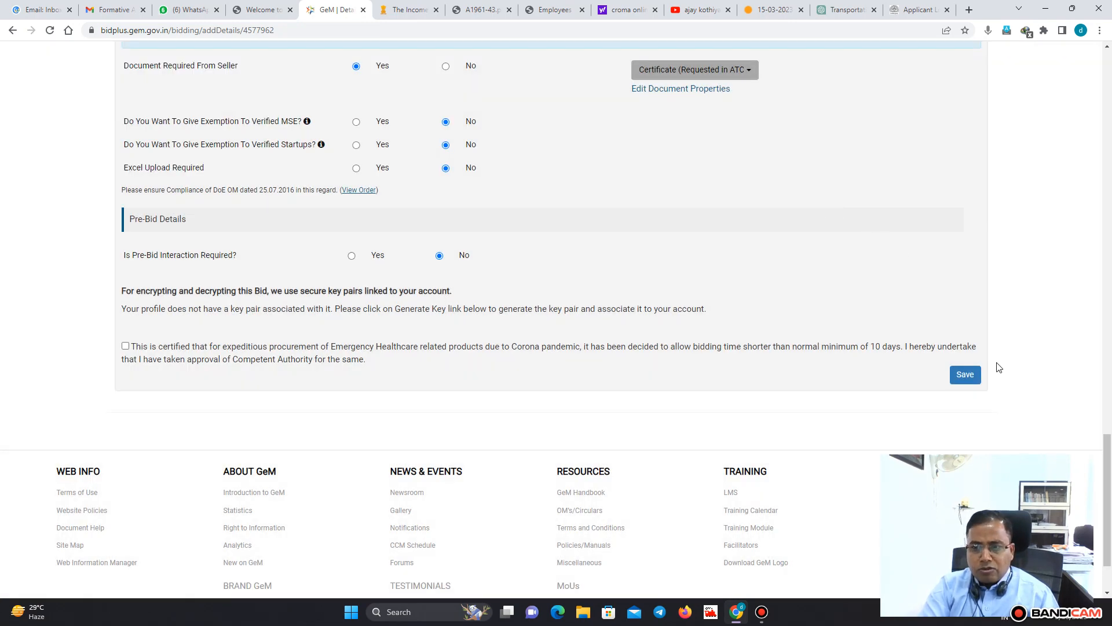
click(964, 376)
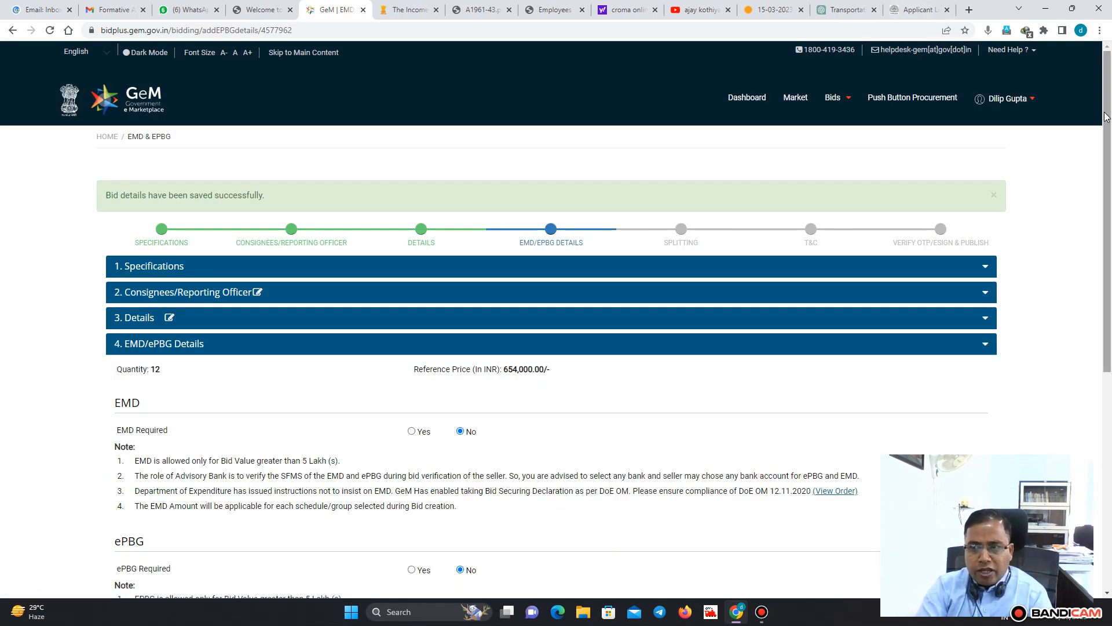
Save the EMD/ePBG details with EMD Required and ePBG Required both left at No
drag(1107, 117, 1109, 298)
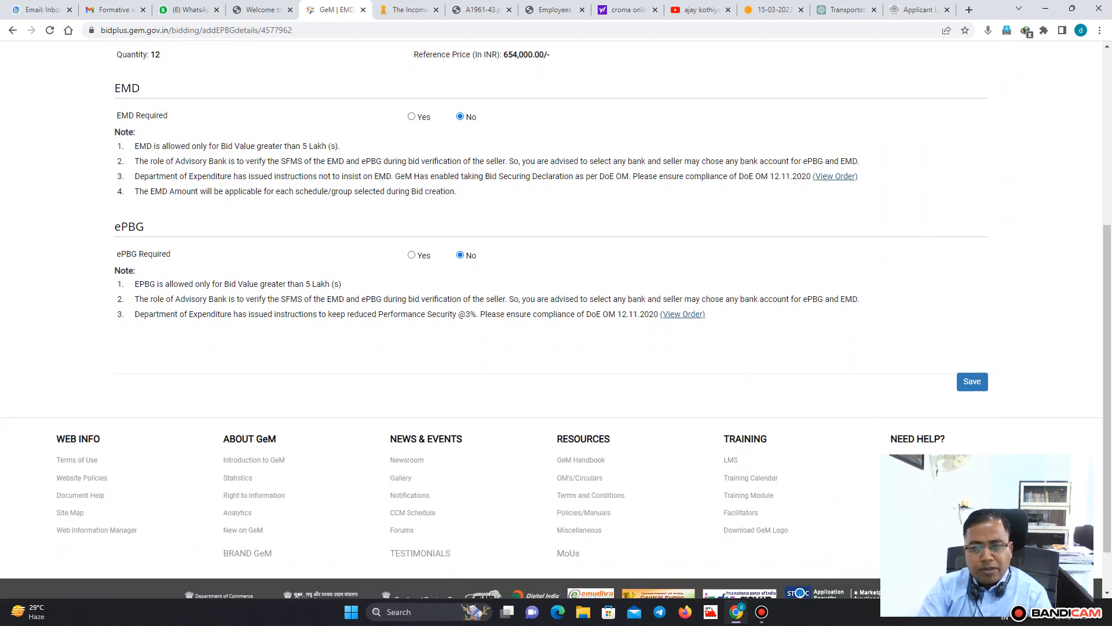
click(973, 382)
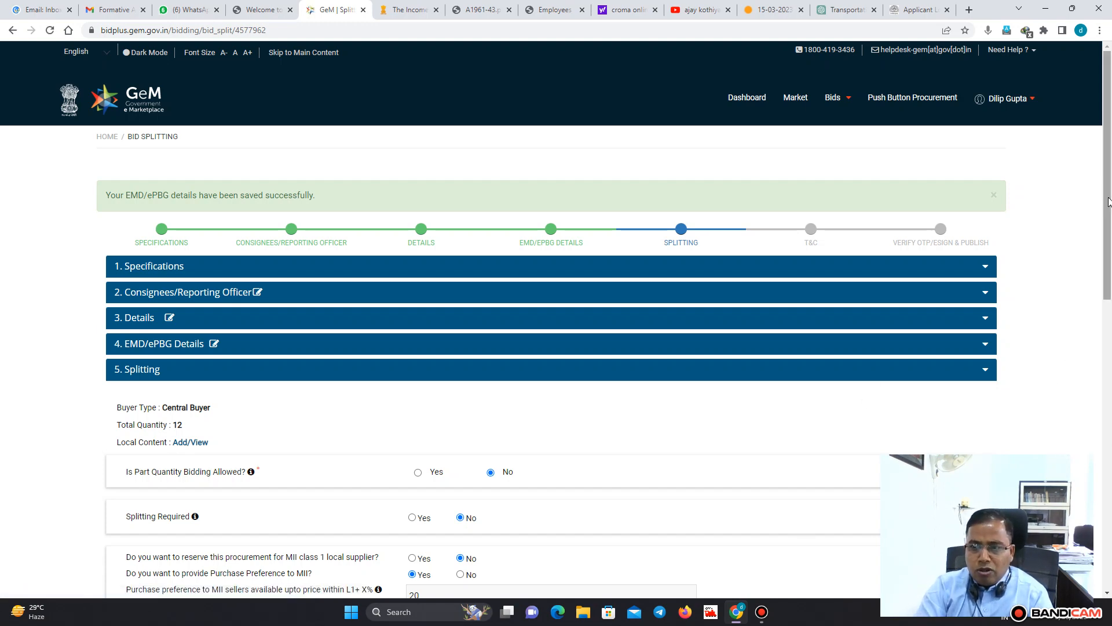
Set 'reserve for MII class 1 local supplier' to Yes, leaving MII purchase preference at No
scroll(772, 320, down, 4)
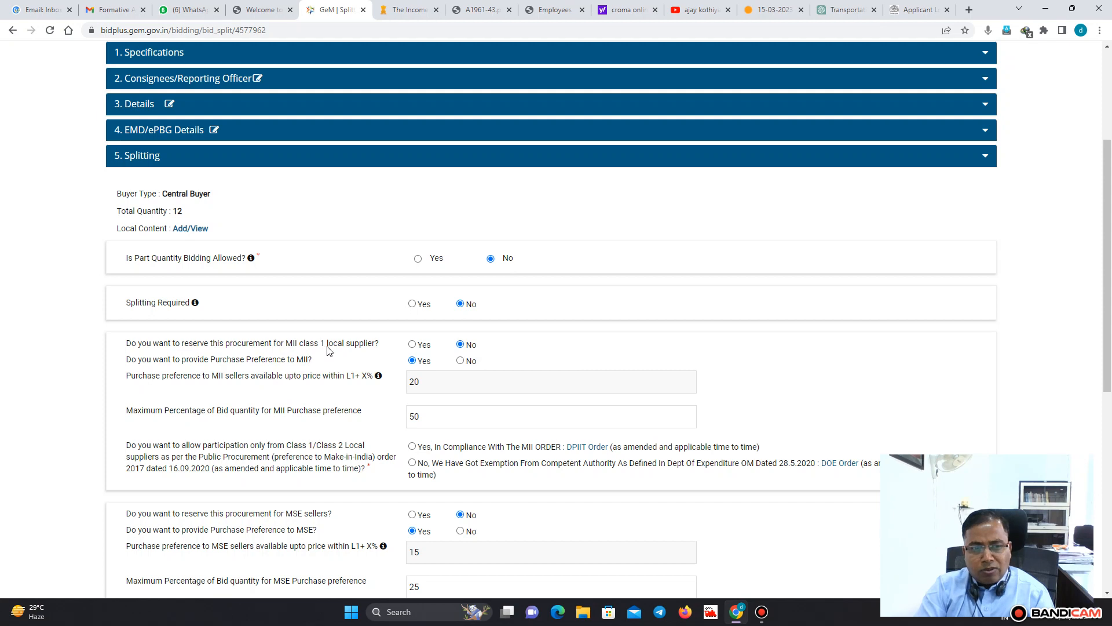
click(413, 344)
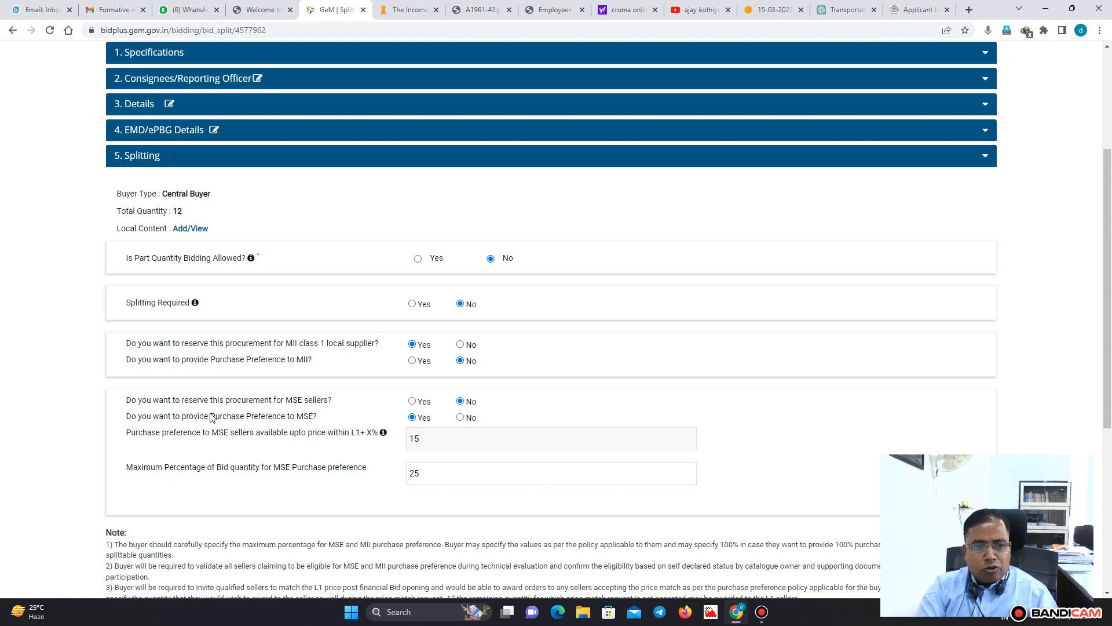
click(461, 345)
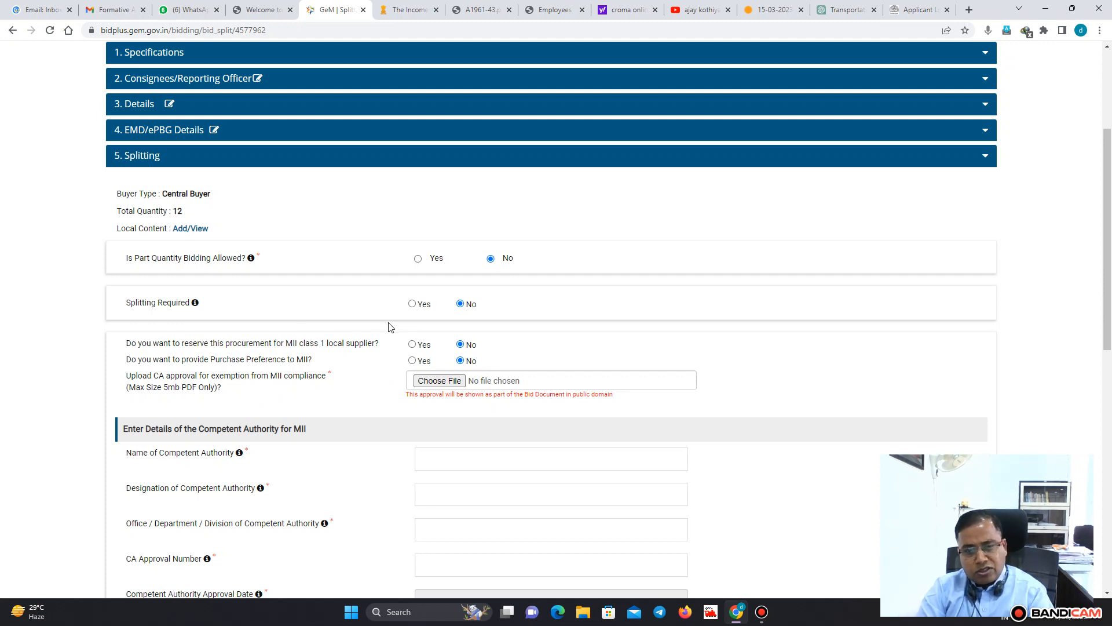
click(413, 345)
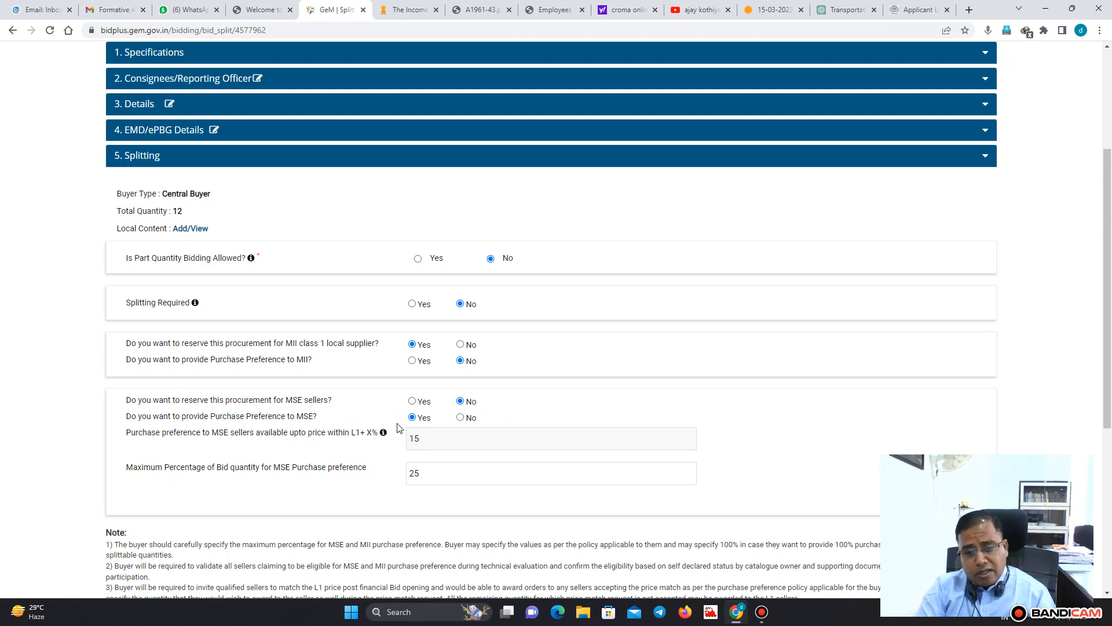
drag(1111, 325, 1099, 427)
Set a 50% minimum local content requirement for Class 1 suppliers in the local content eligibility
click(972, 391)
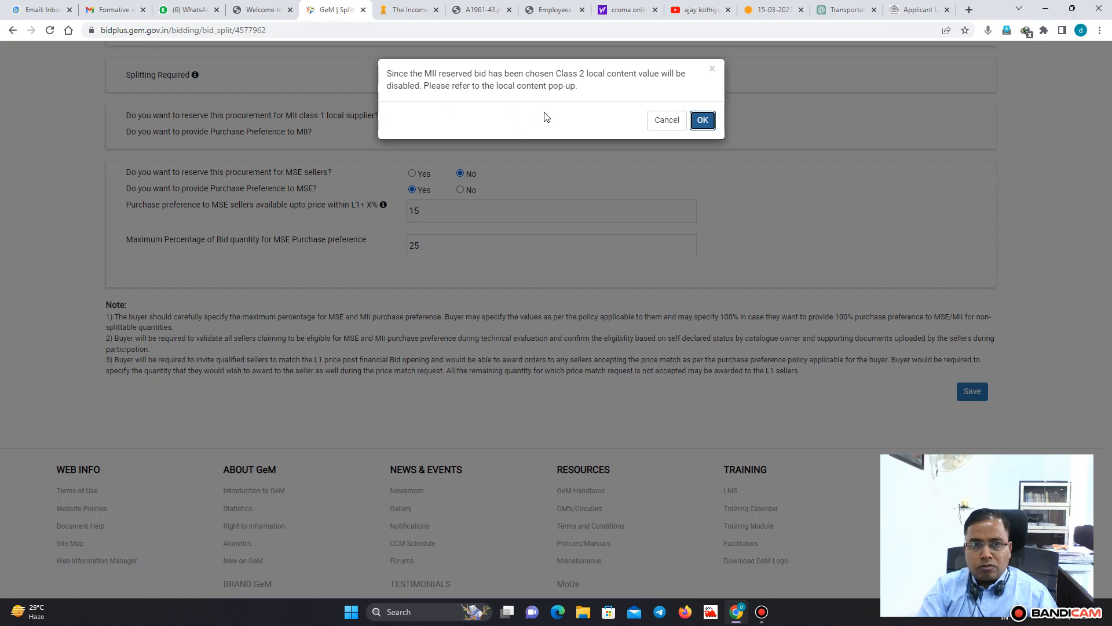
click(705, 121)
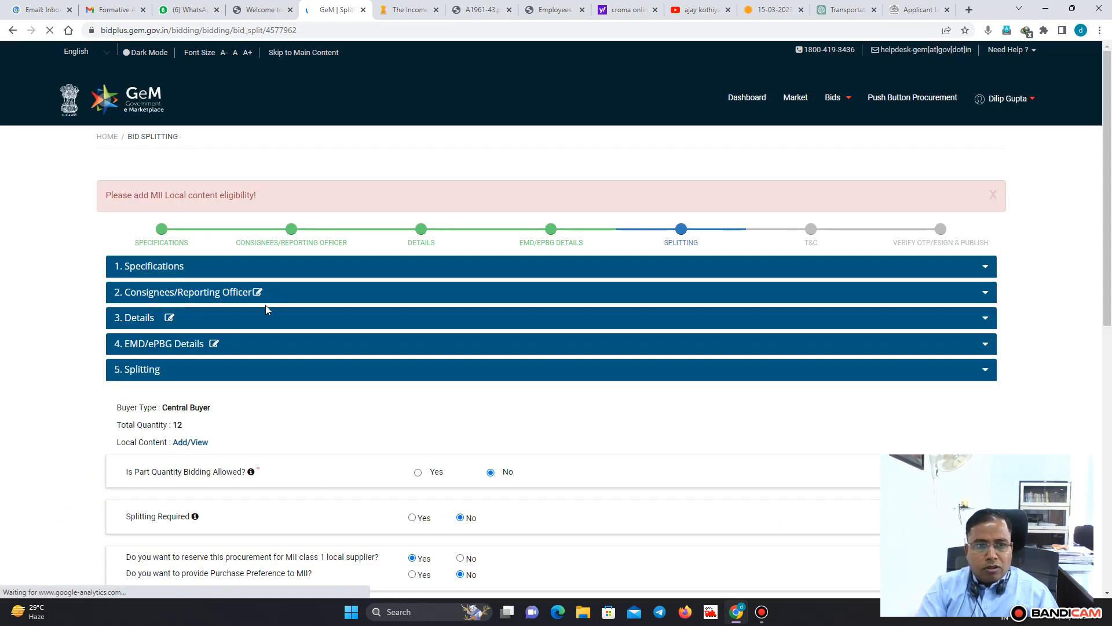
click(185, 443)
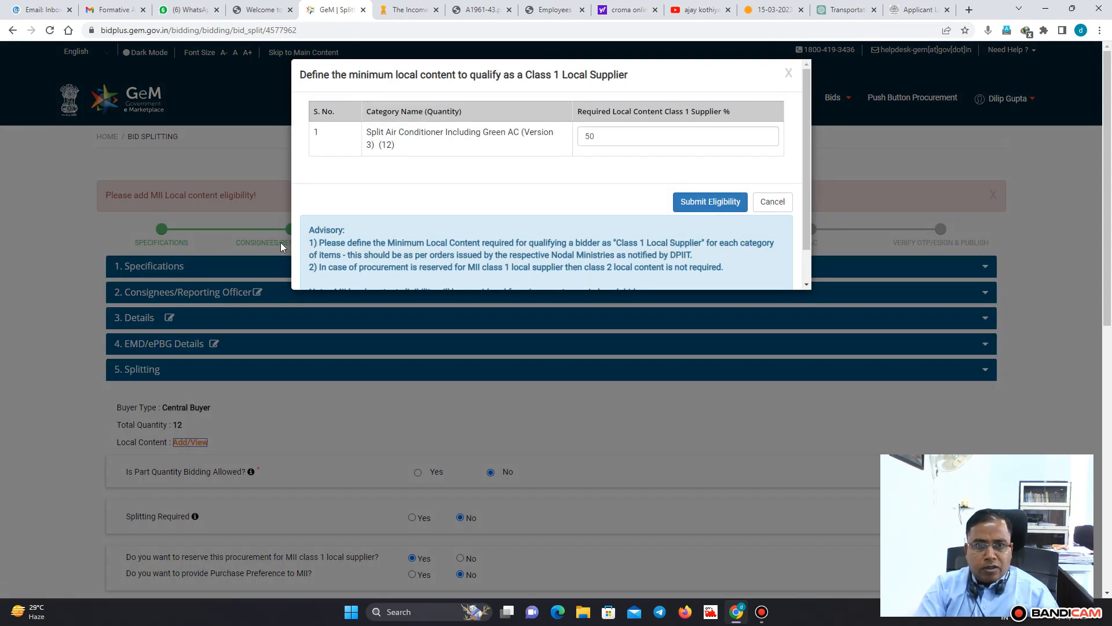
click(708, 204)
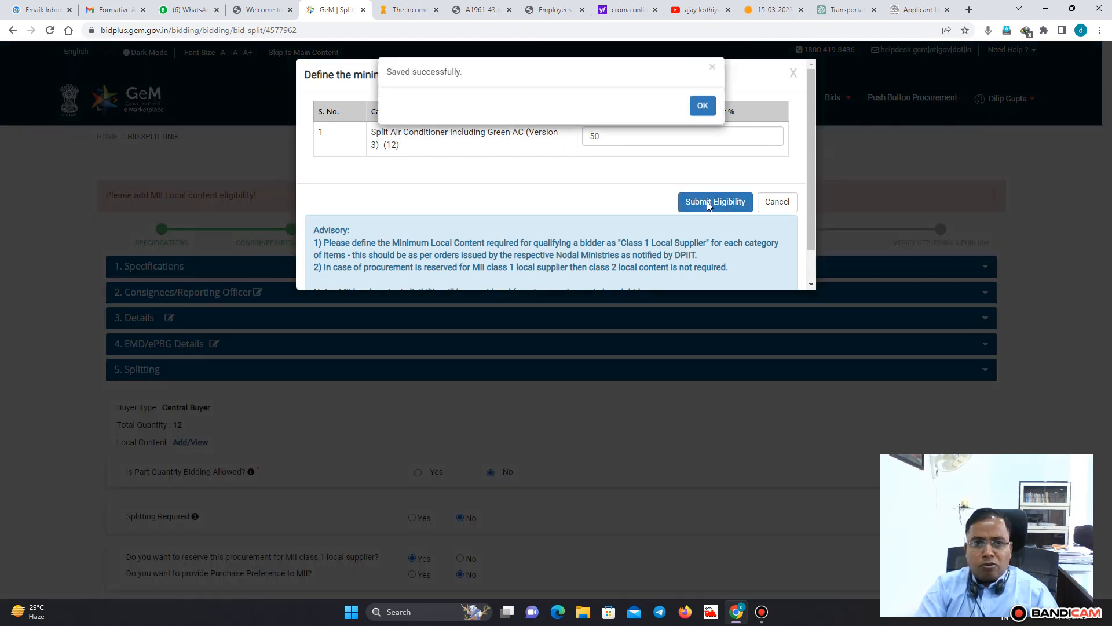
click(702, 108)
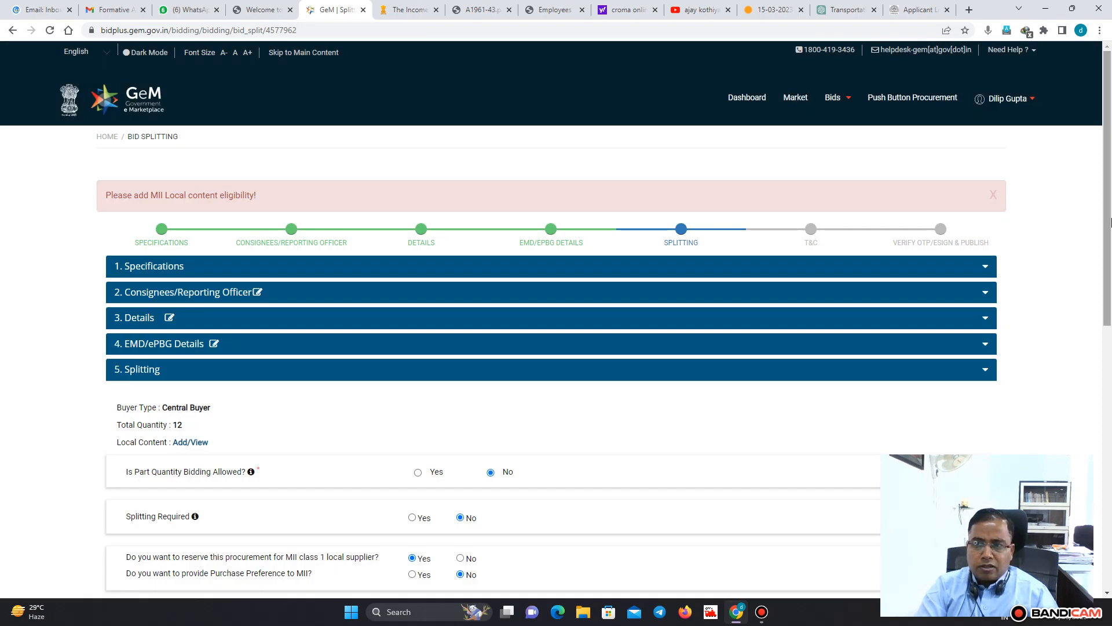
Save the splitting details again, accepting the Class 2 local content warning
drag(1108, 212, 1109, 473)
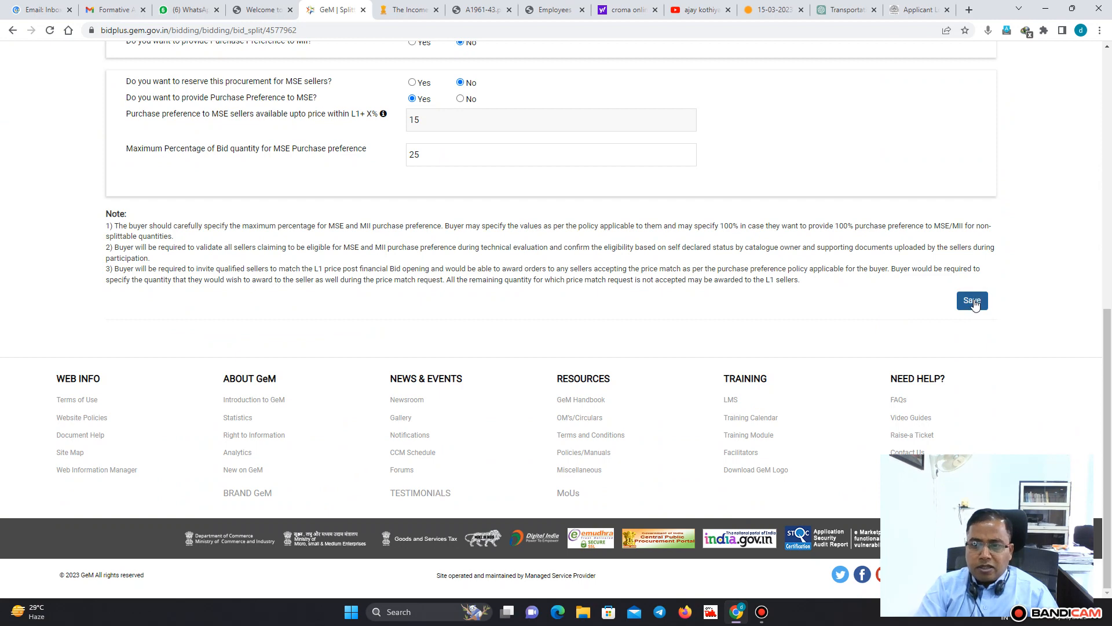
click(975, 302)
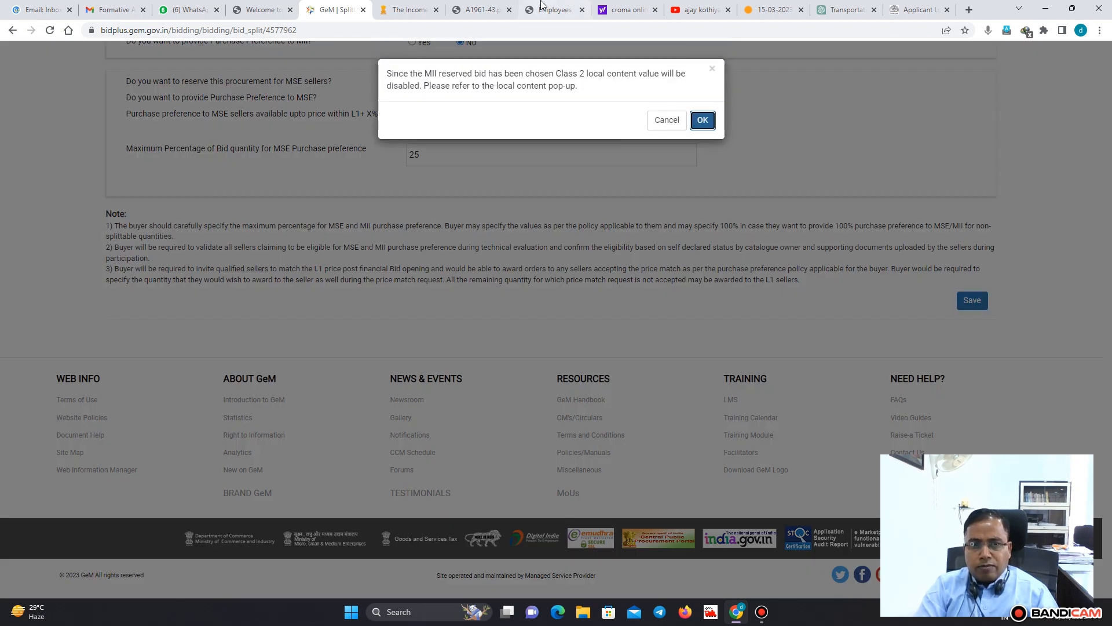
click(702, 120)
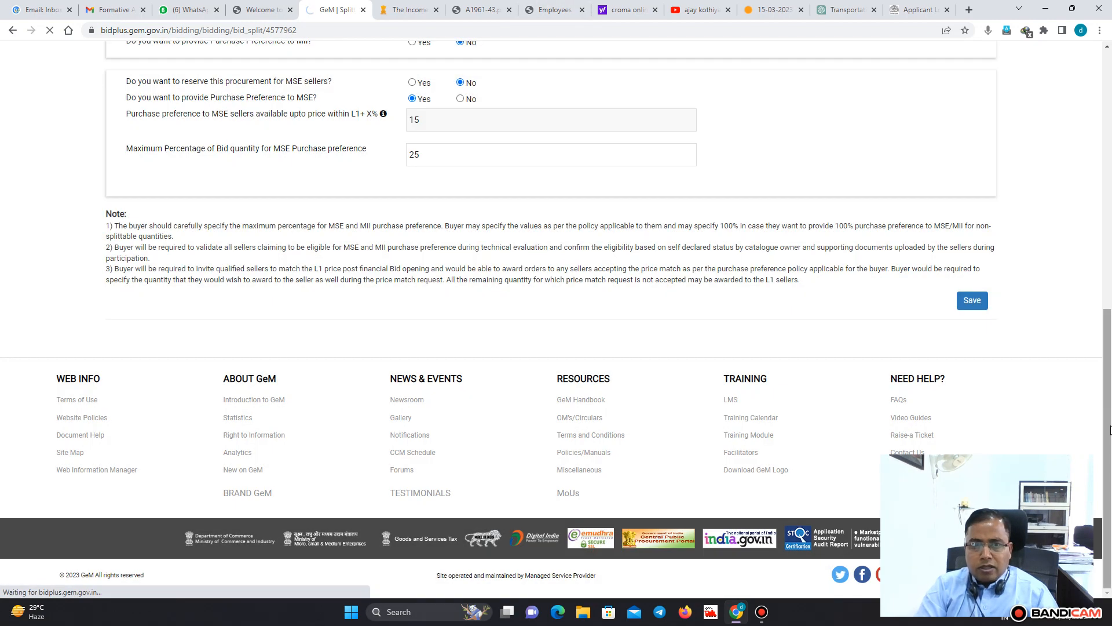
drag(1109, 413, 1109, 317)
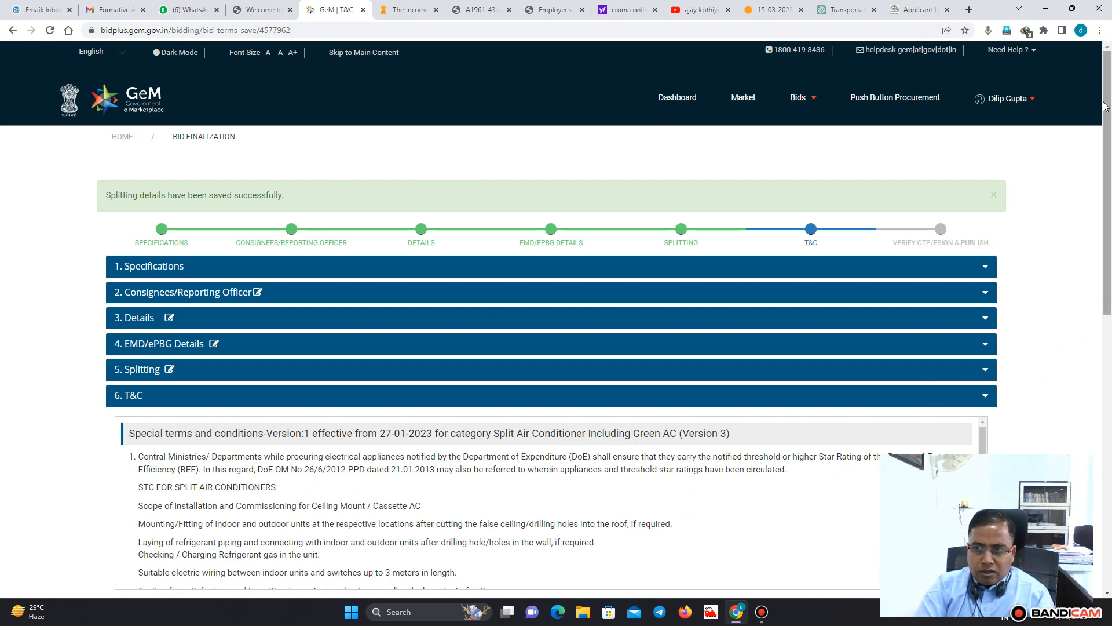
scroll(1110, 113, down, 4)
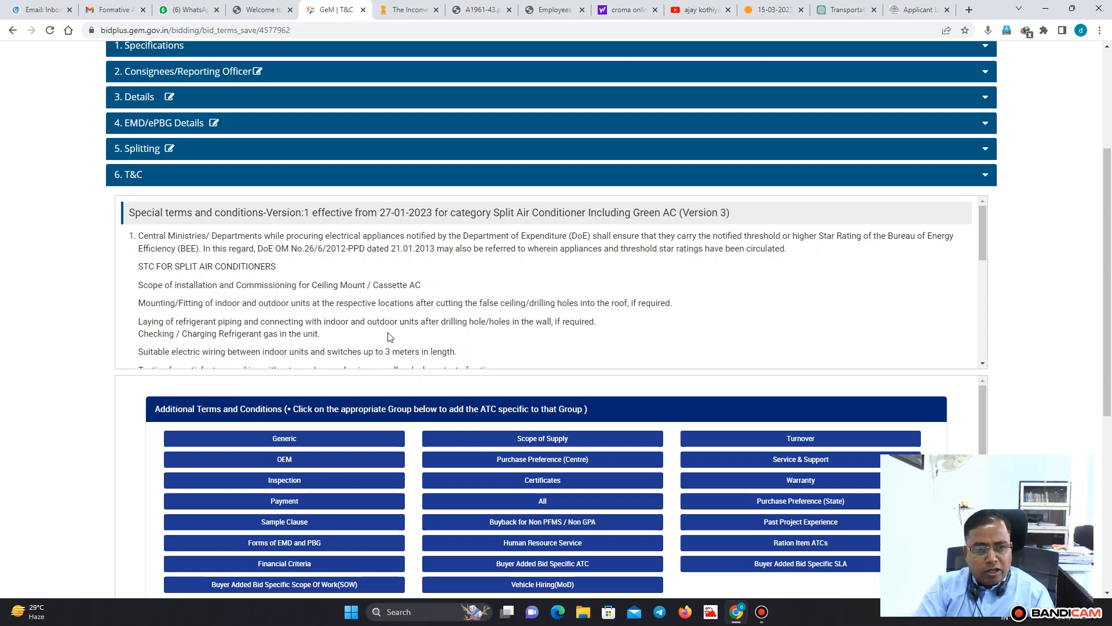
scroll(985, 220, down, 1)
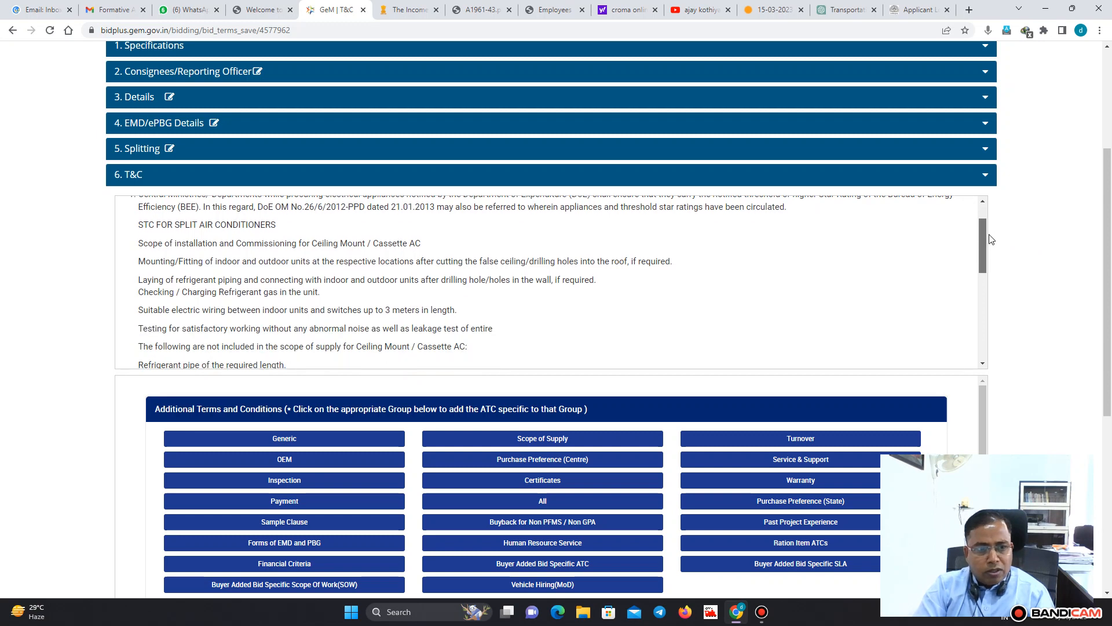
drag(992, 237, 988, 350)
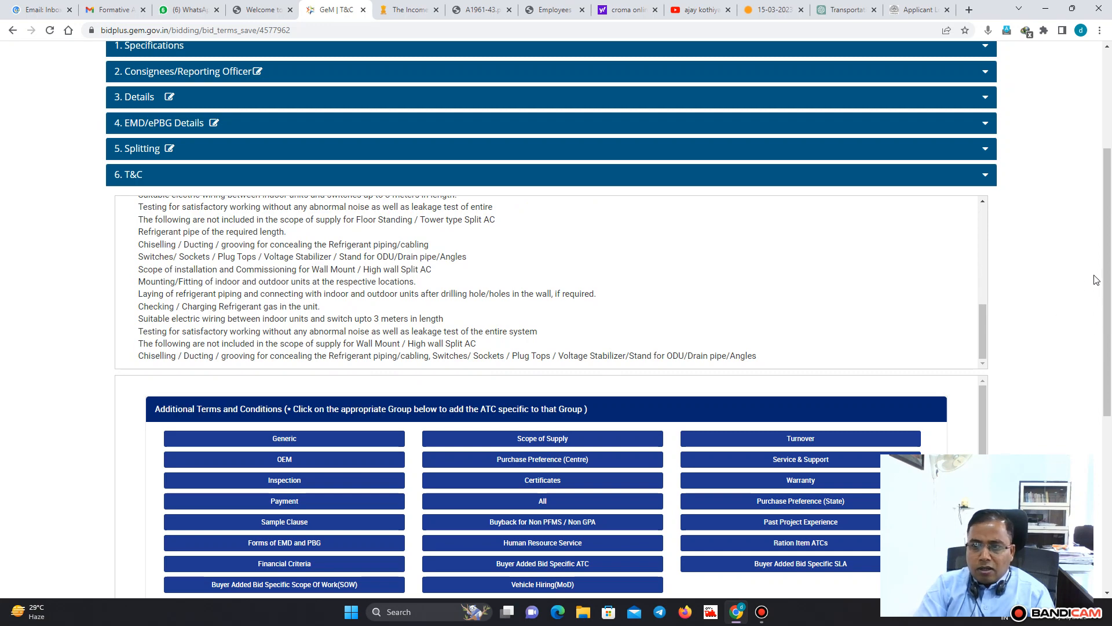
scroll(1096, 284, down, 3)
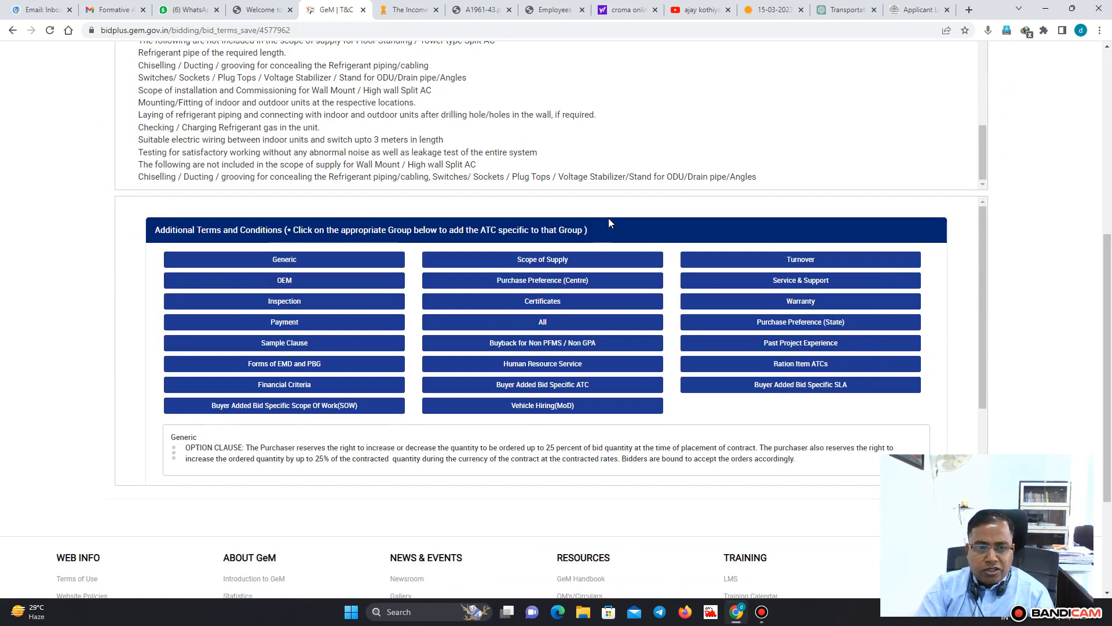
Add the Actual delivery clause from the Generic clauses to the bid
click(306, 262)
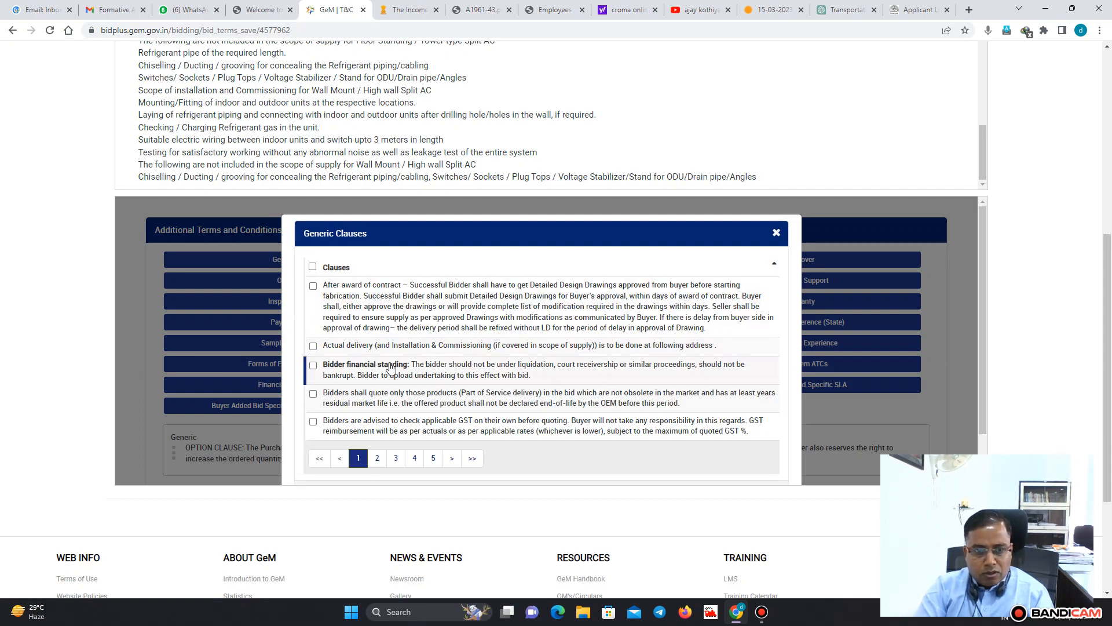
click(313, 346)
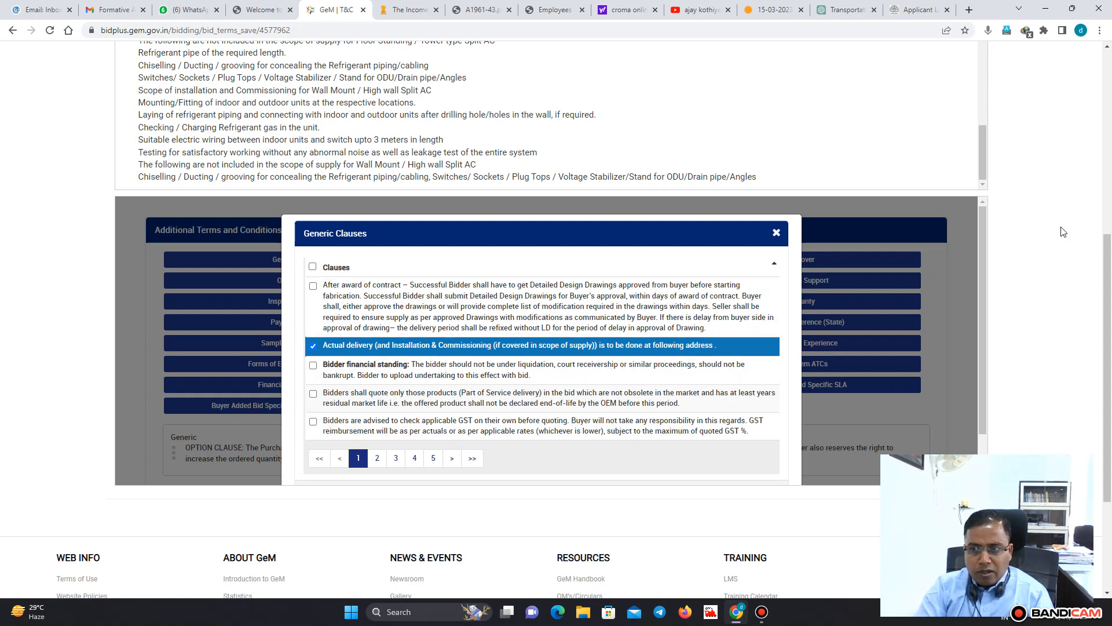
scroll(954, 302, down, 2)
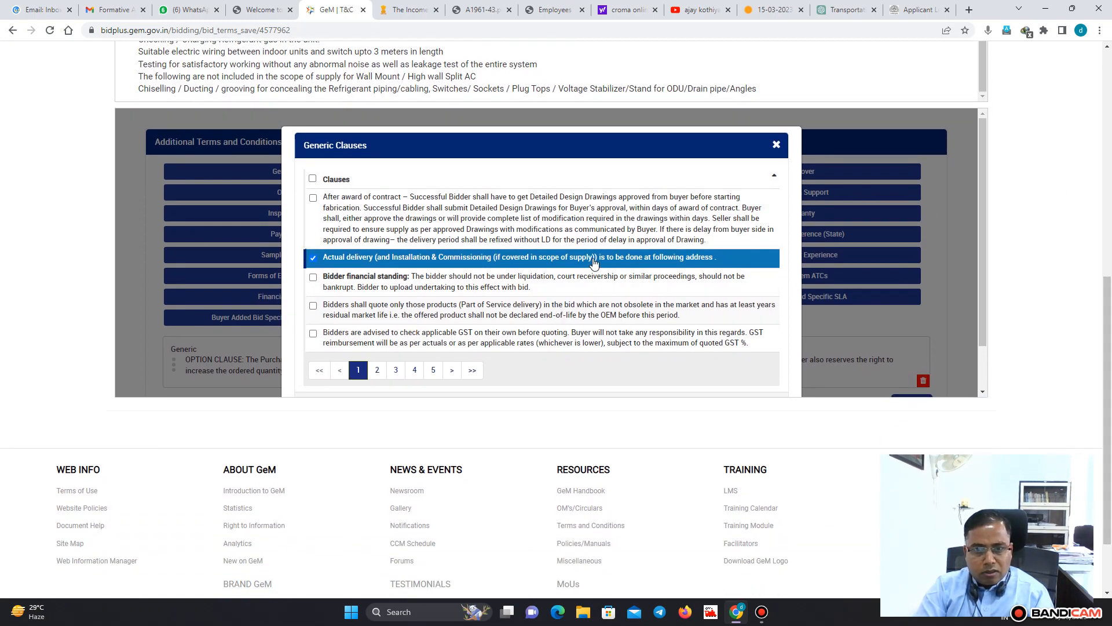
scroll(984, 258, down, 1)
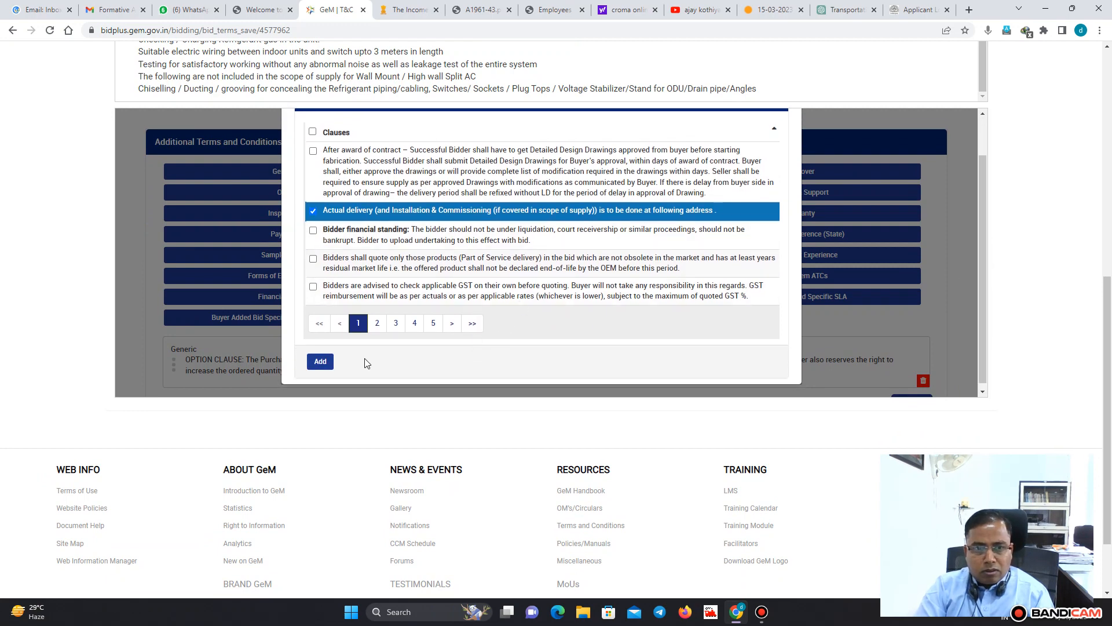
click(320, 361)
Add the Installation, Commissioning, Testing clause from the third page of Generic clauses
click(286, 173)
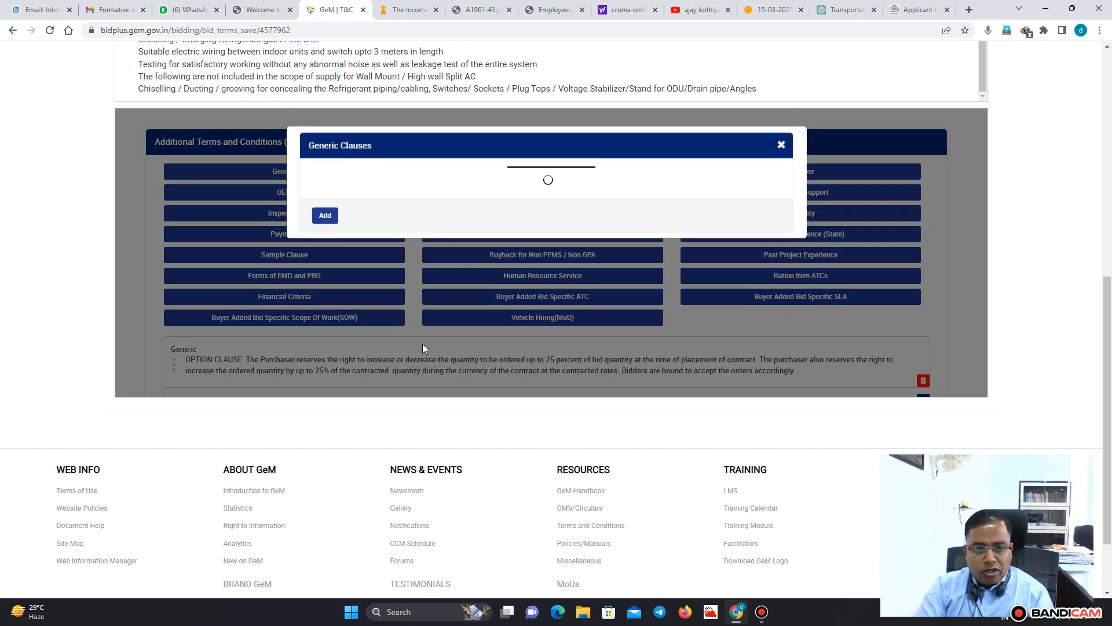
click(377, 370)
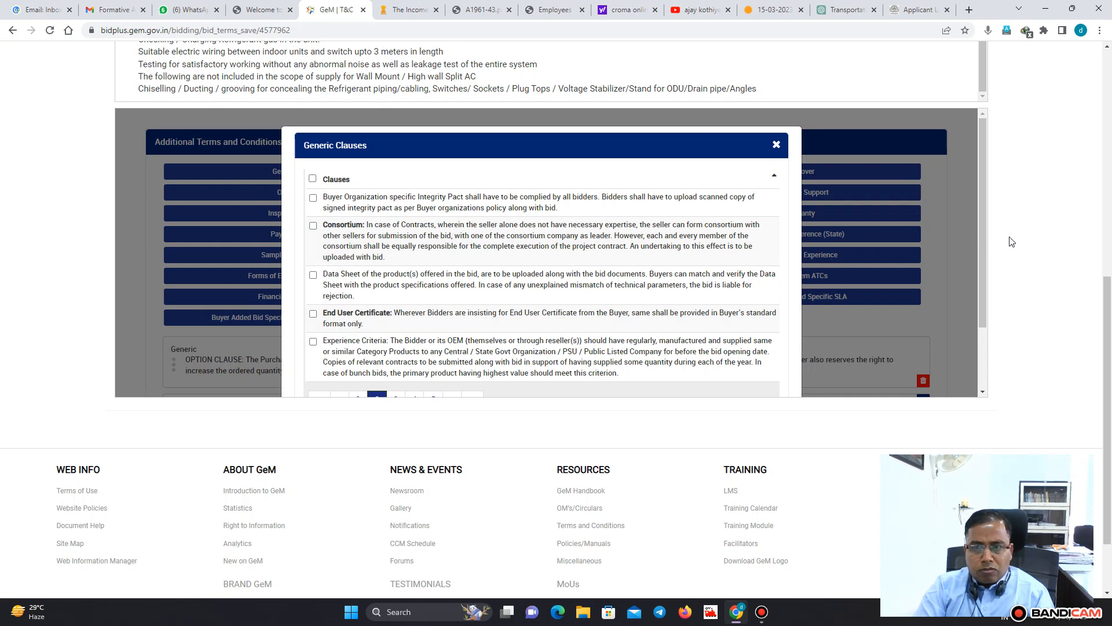
drag(984, 242, 981, 282)
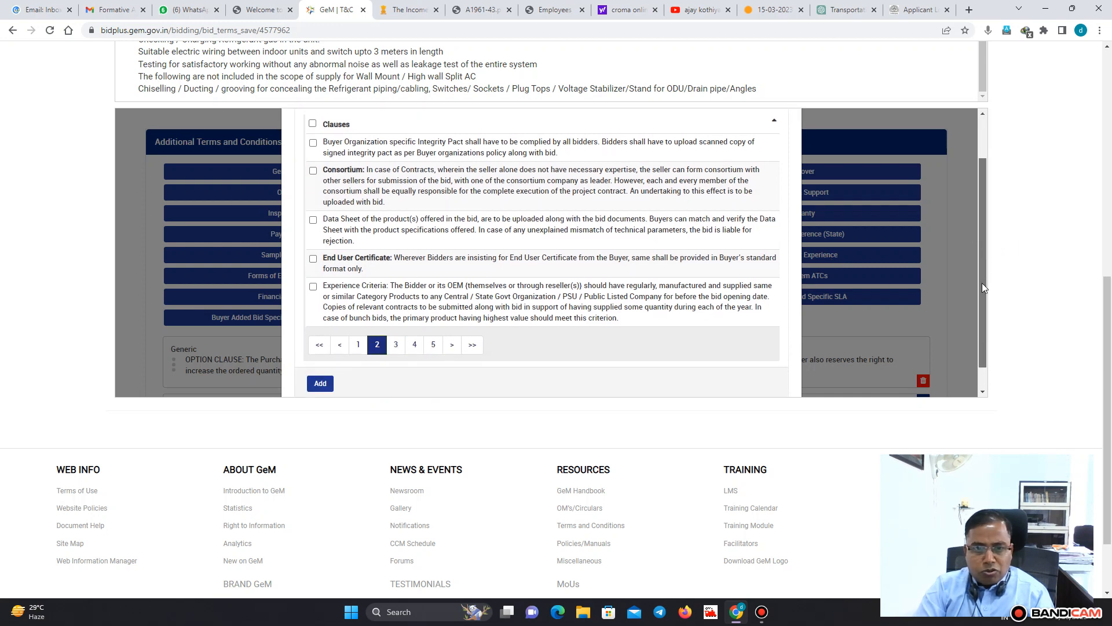
click(397, 341)
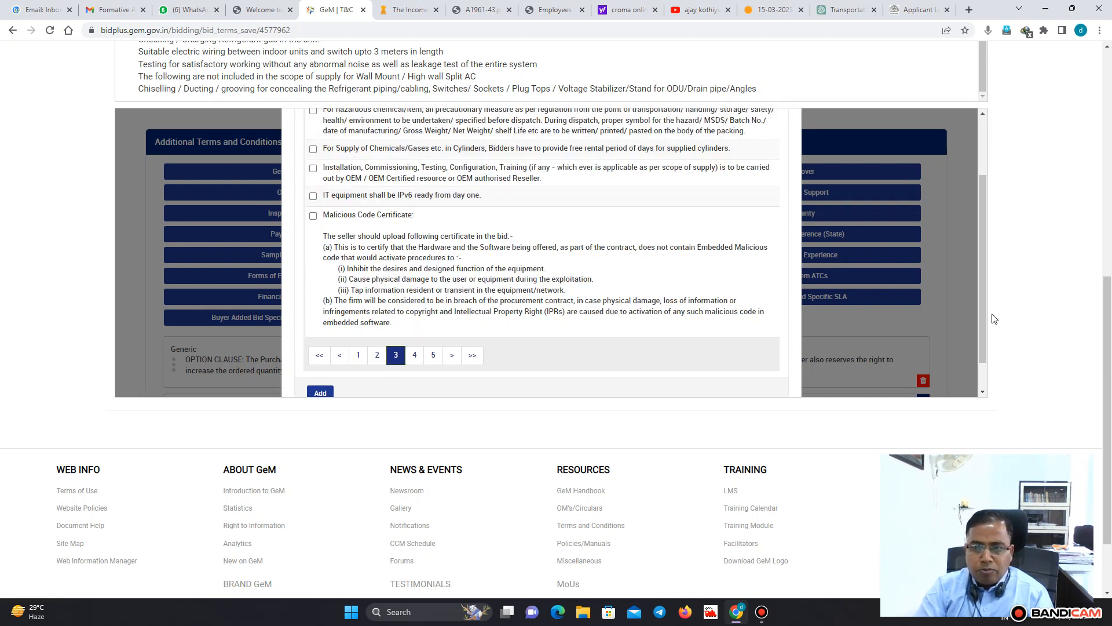
drag(980, 321, 981, 282)
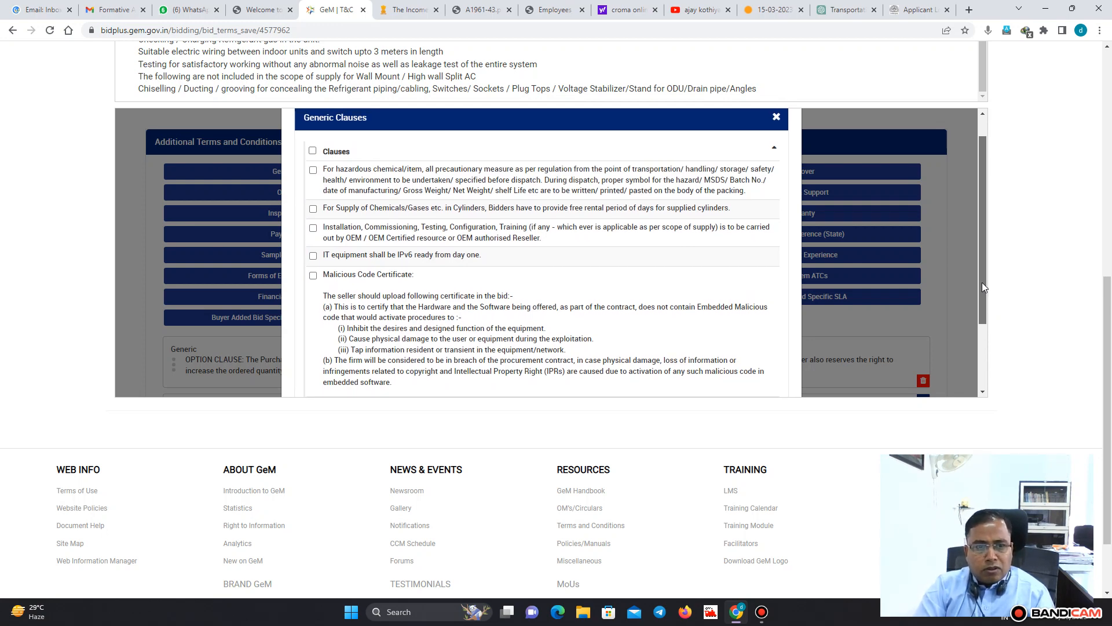
drag(981, 282, 987, 316)
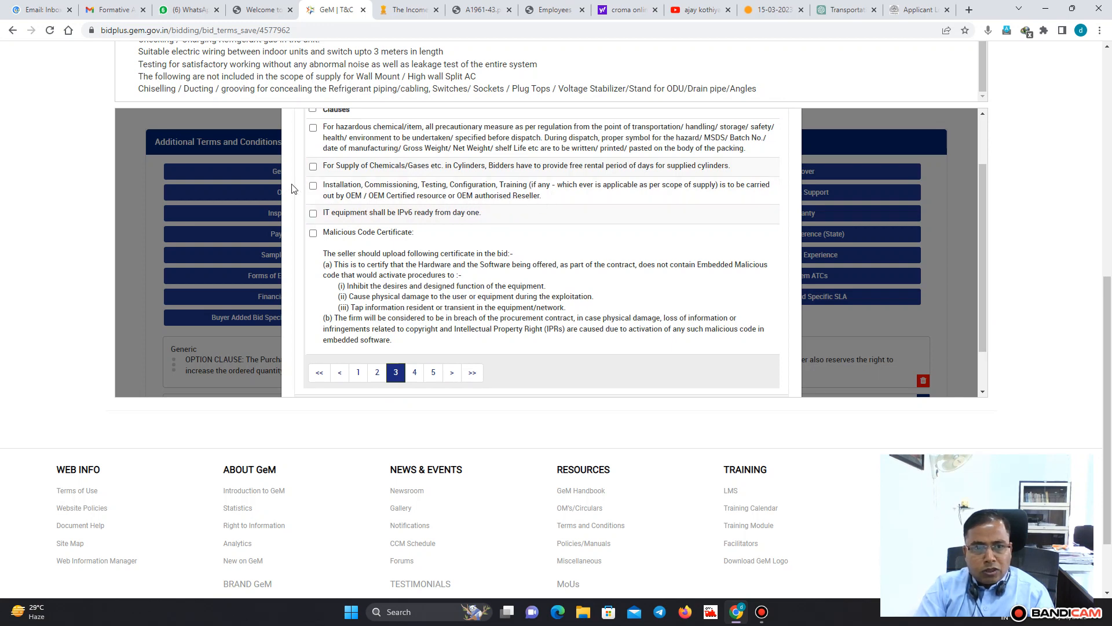
click(313, 186)
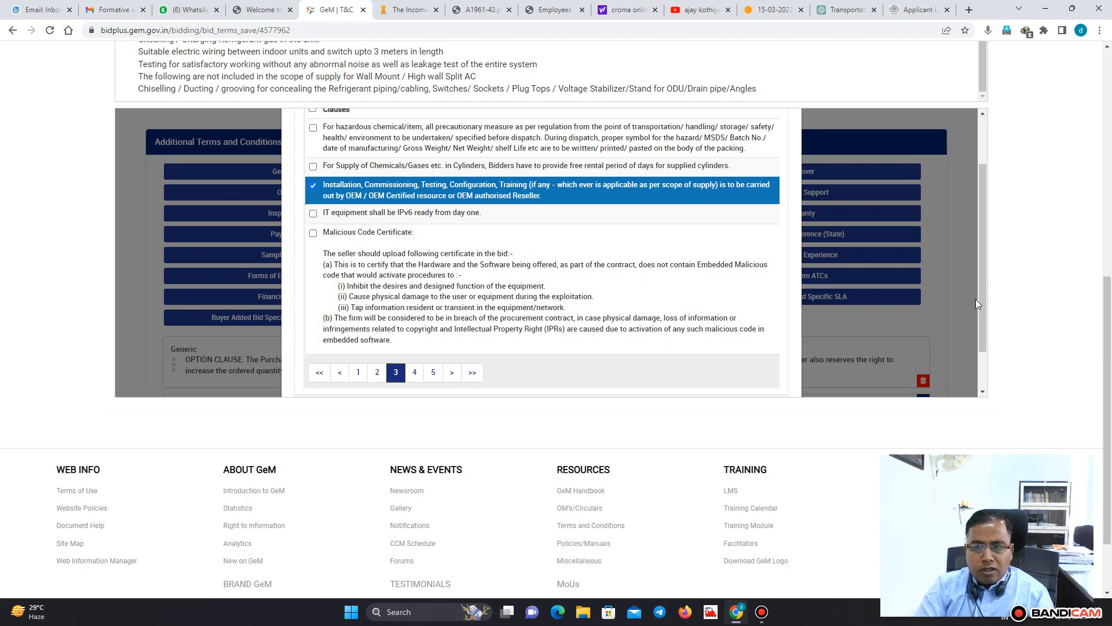
scroll(982, 311, down, 1)
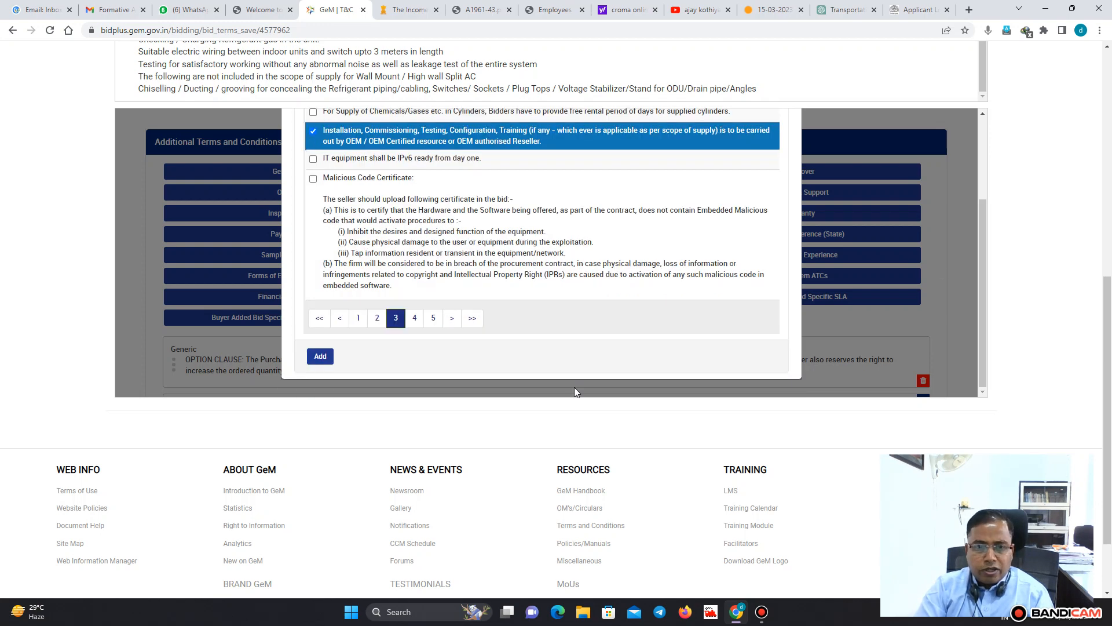
click(327, 360)
Tick and add the Manufacturer Authorization clause from the Generic clauses
click(301, 173)
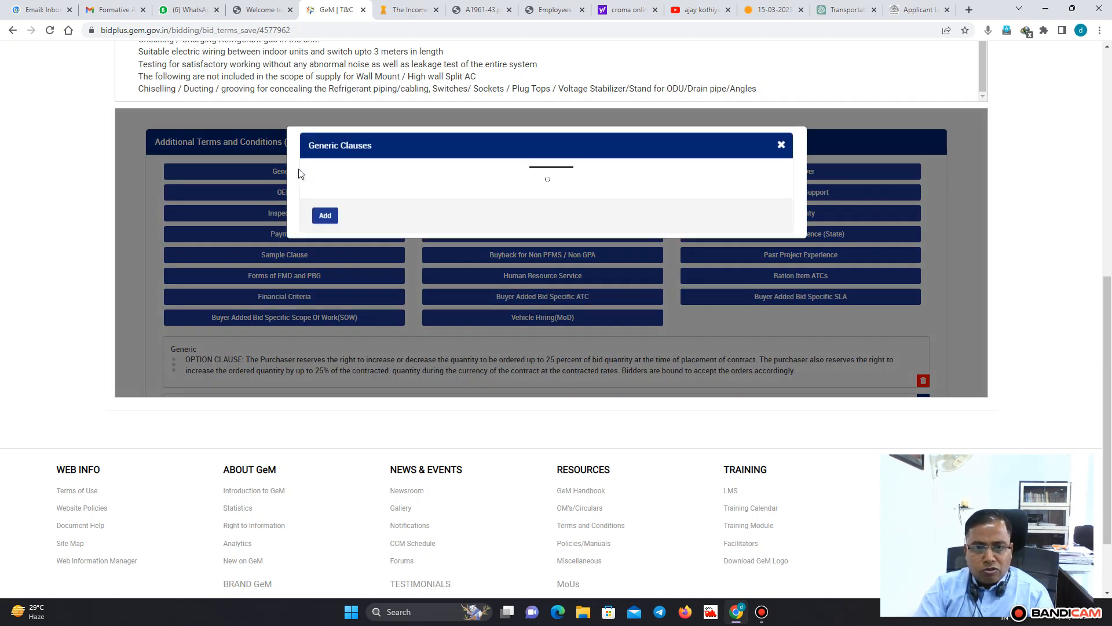
click(414, 370)
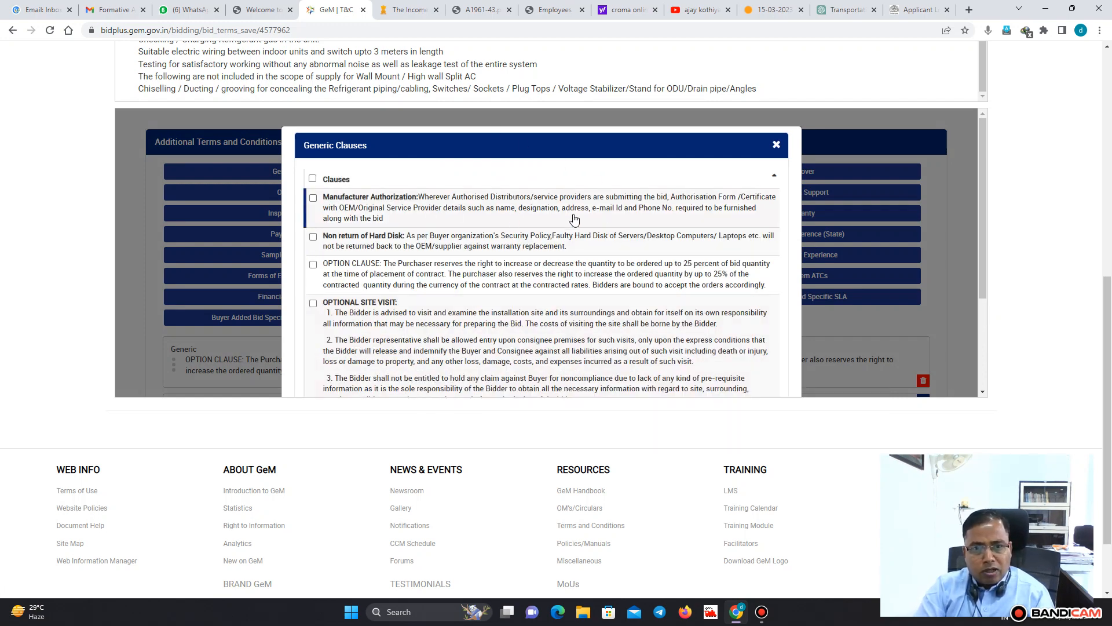
click(312, 198)
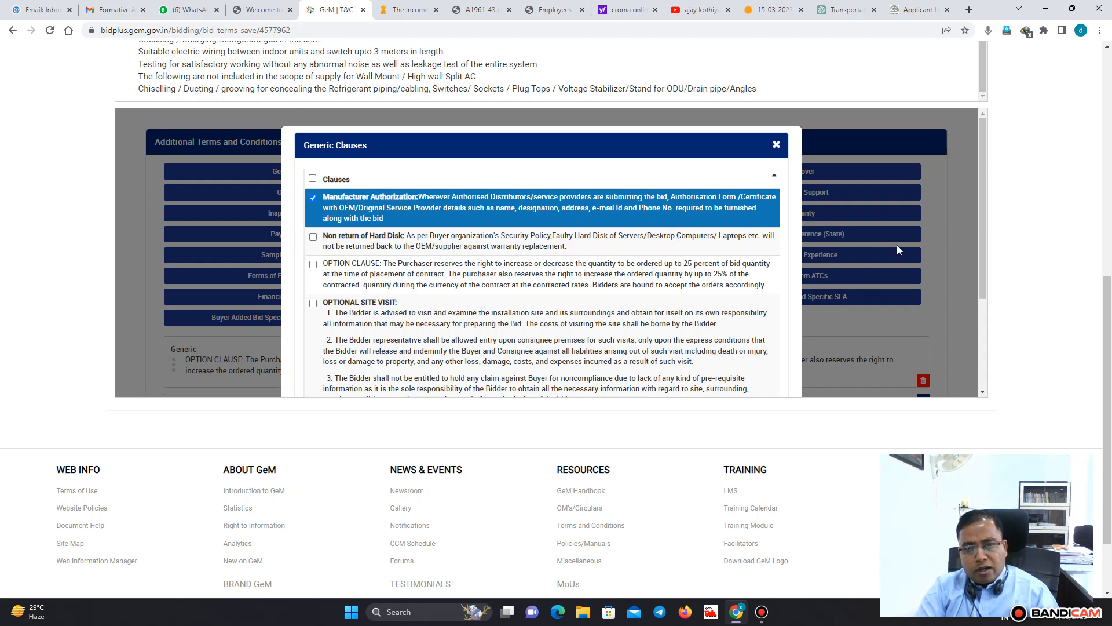
drag(982, 201, 998, 289)
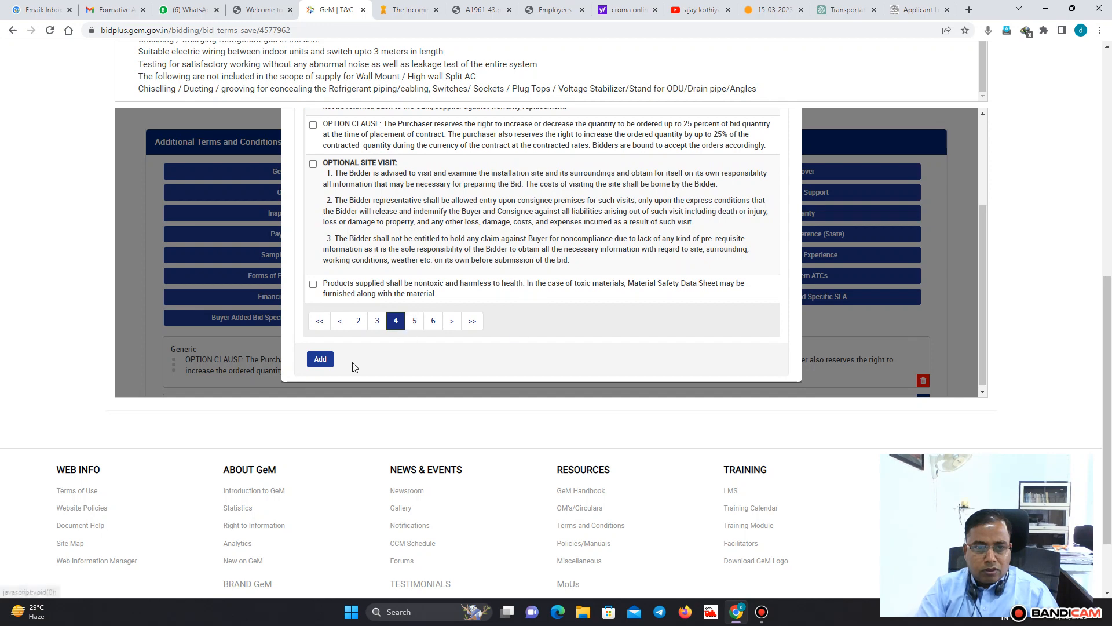
click(321, 360)
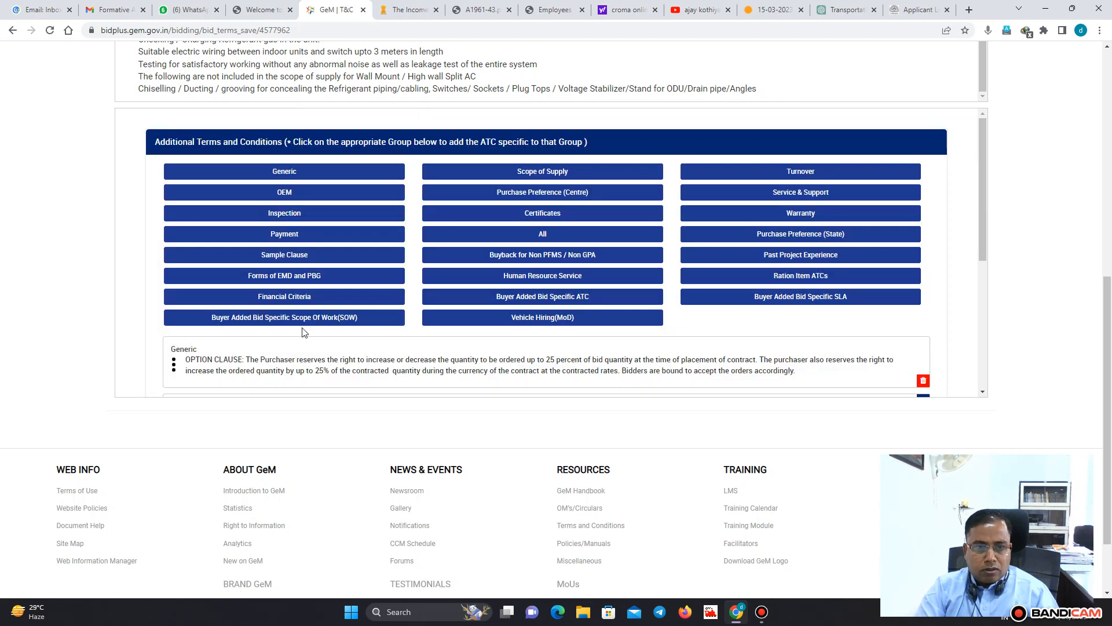
Add the essential-accessories clause from page 6 of the Generic clauses
click(307, 168)
click(433, 370)
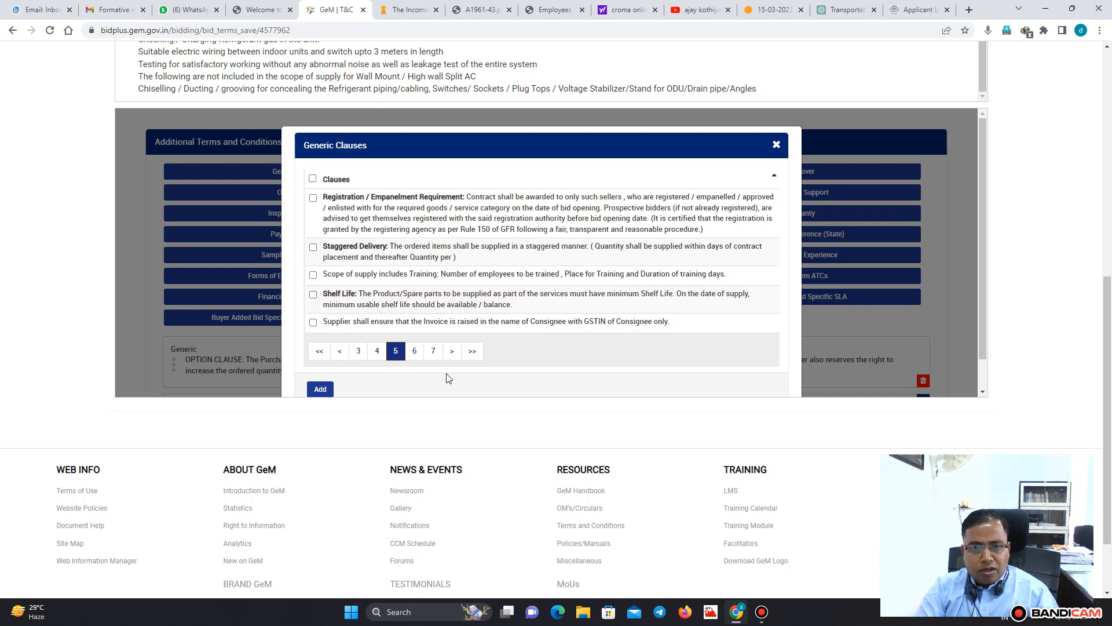
click(414, 350)
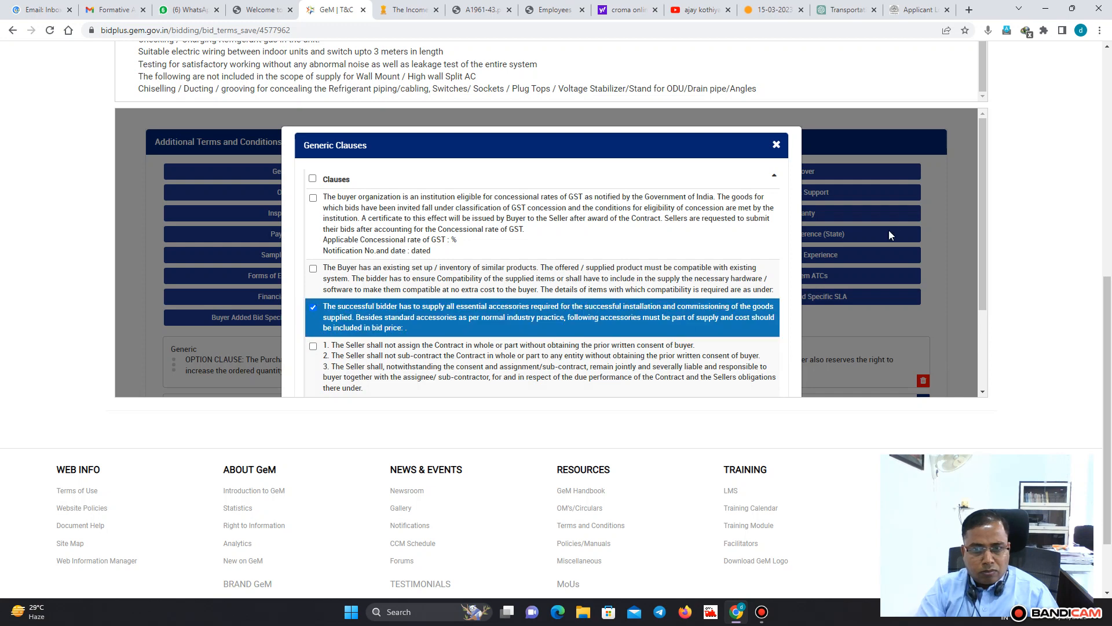
drag(978, 238, 985, 283)
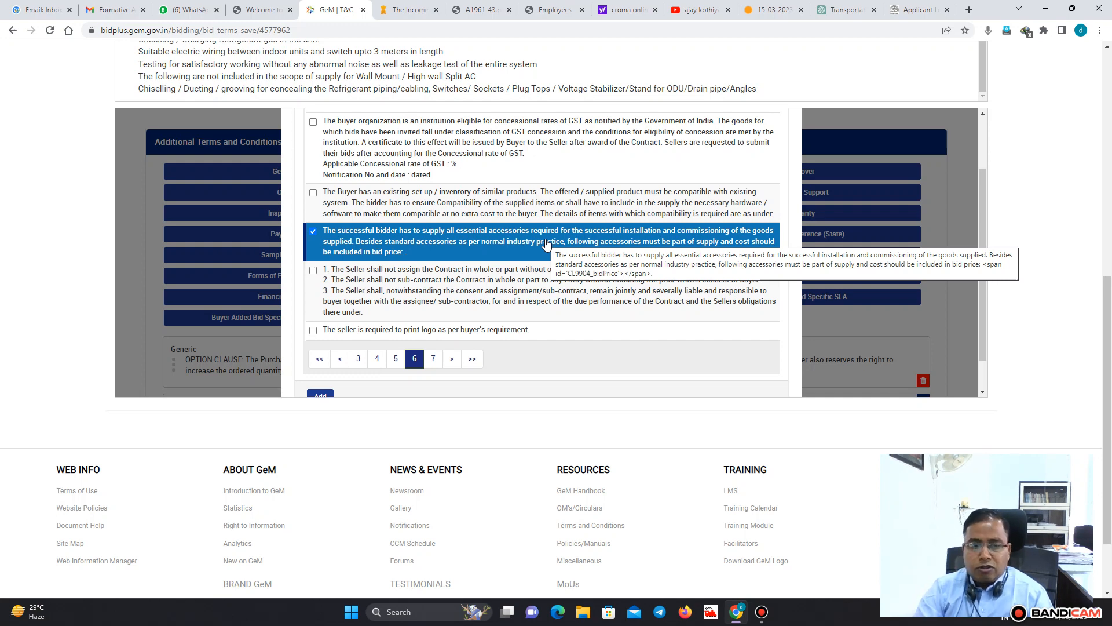
click(320, 395)
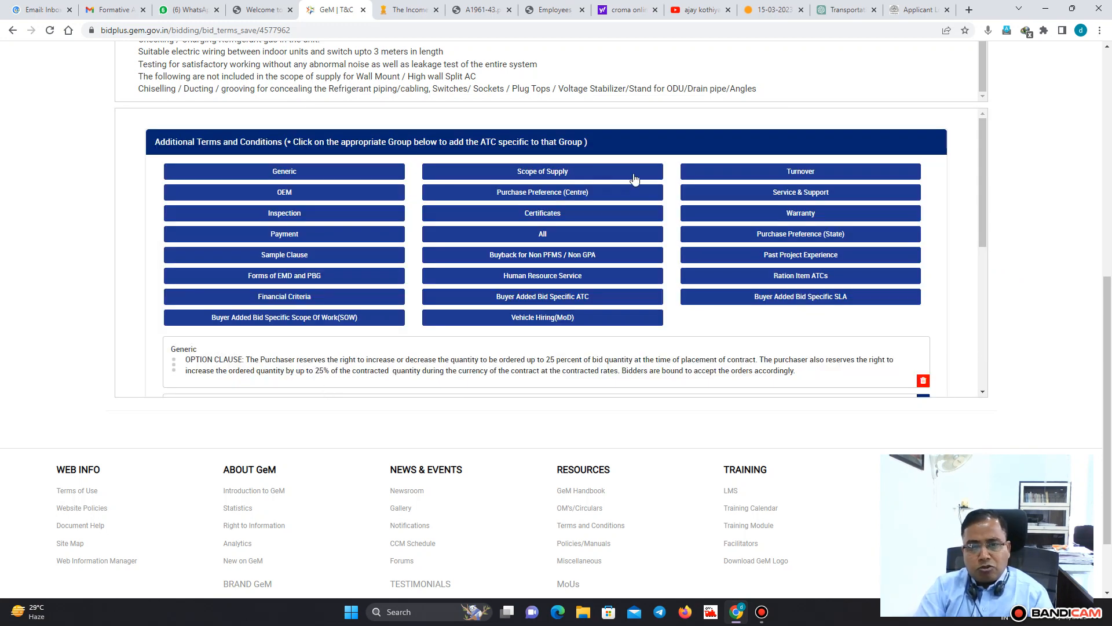
Browse the Generic clauses to page 7, close without adding, and bring up Scope of Supply clauses
click(300, 174)
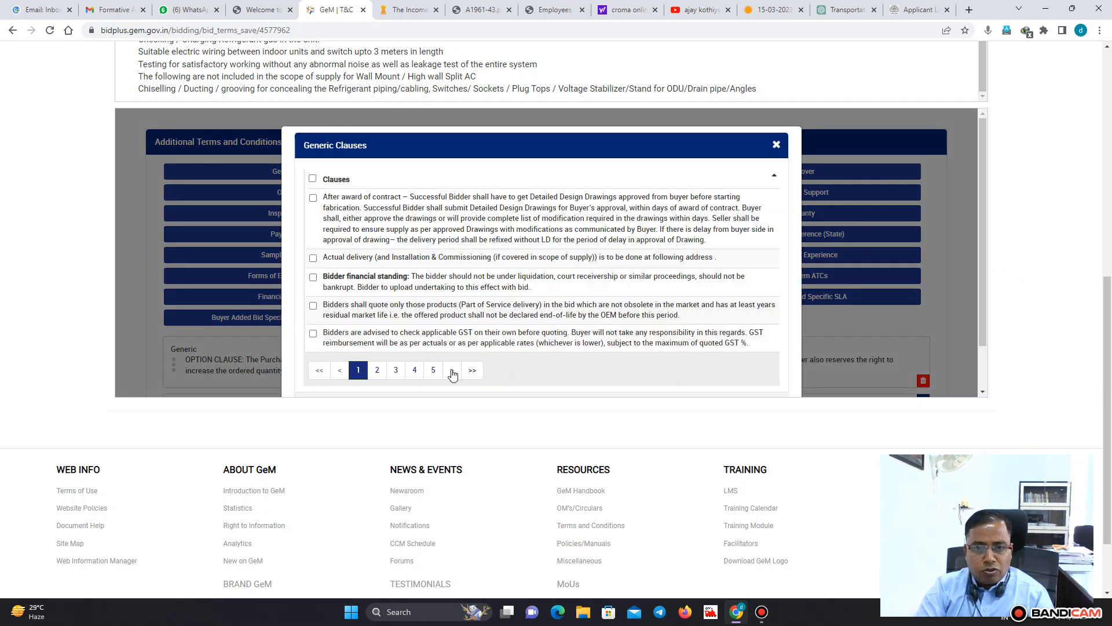
click(433, 370)
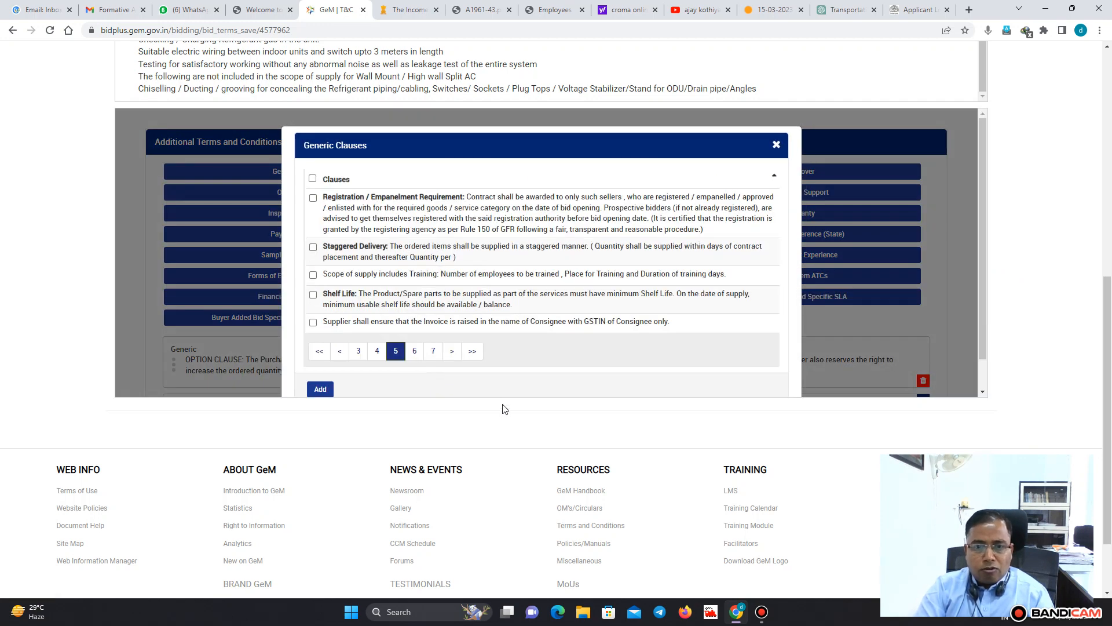
click(433, 350)
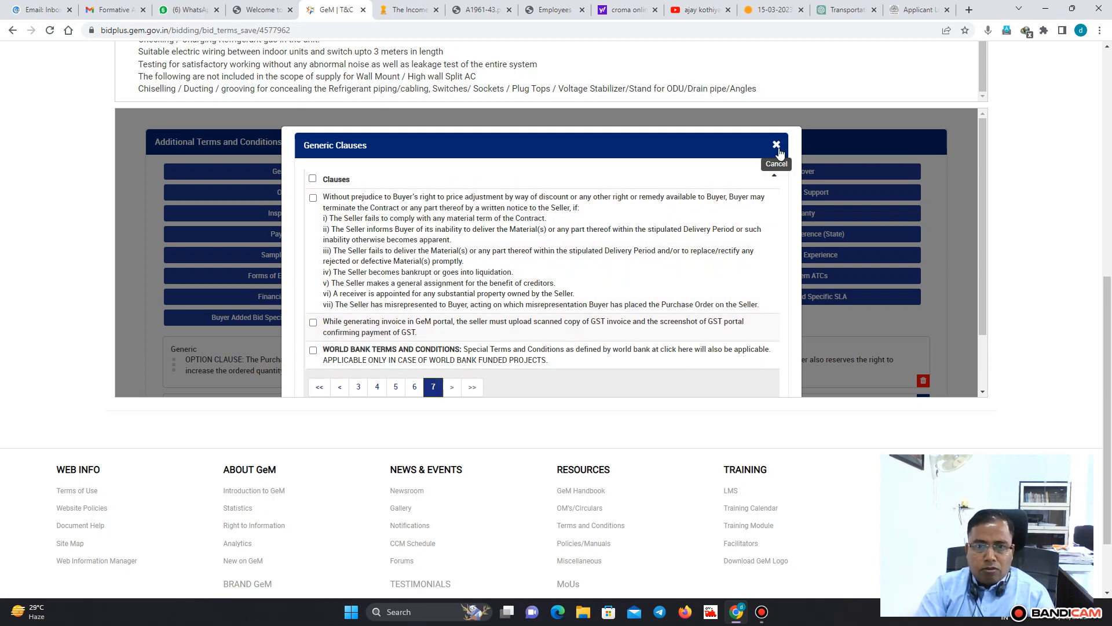
click(776, 145)
click(566, 174)
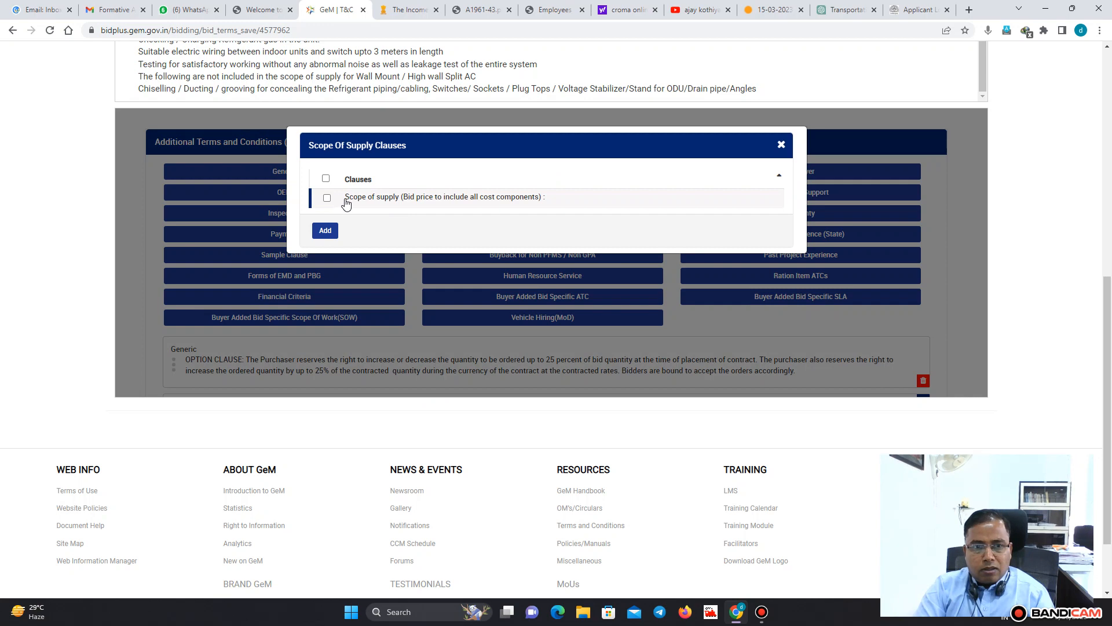
Add the Scope of supply clause, then the Service & Support service-centre availability clause
click(327, 198)
click(325, 230)
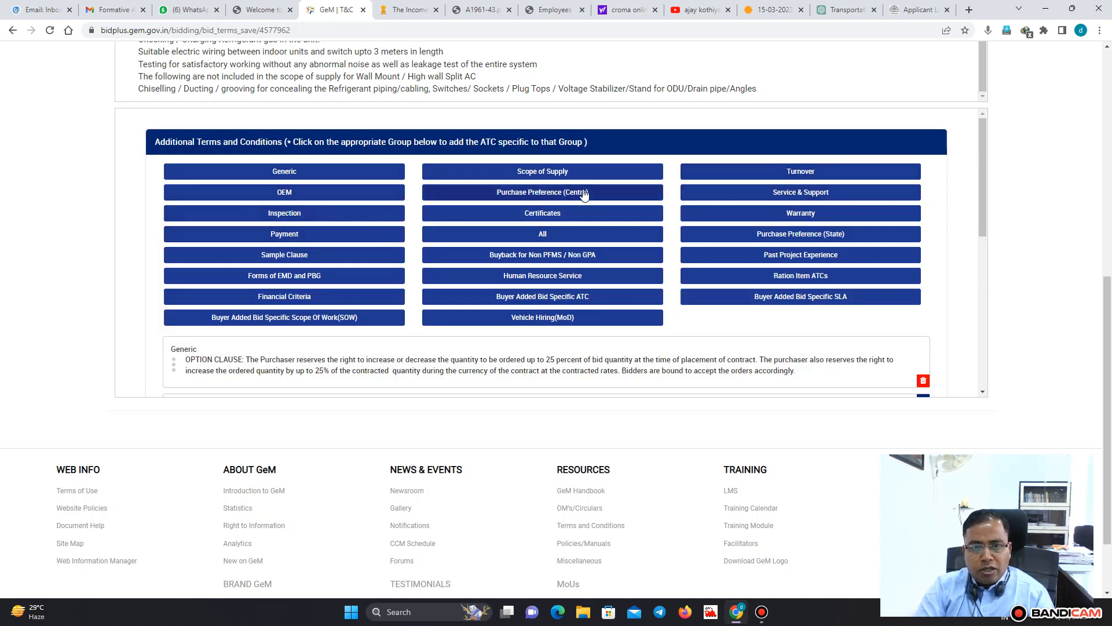
click(821, 194)
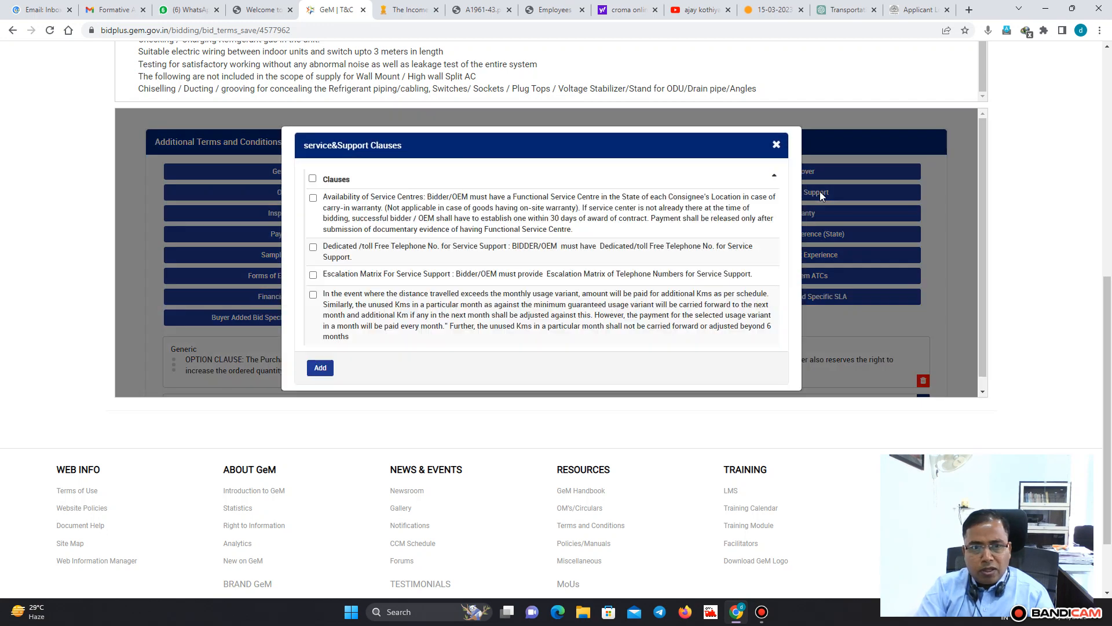
click(313, 199)
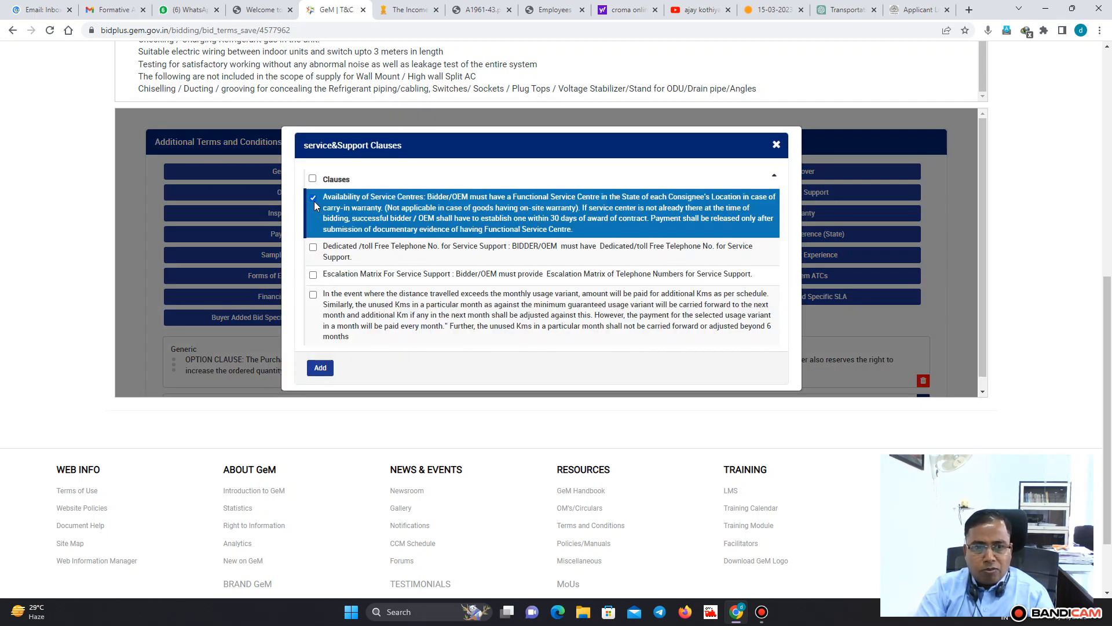
click(320, 368)
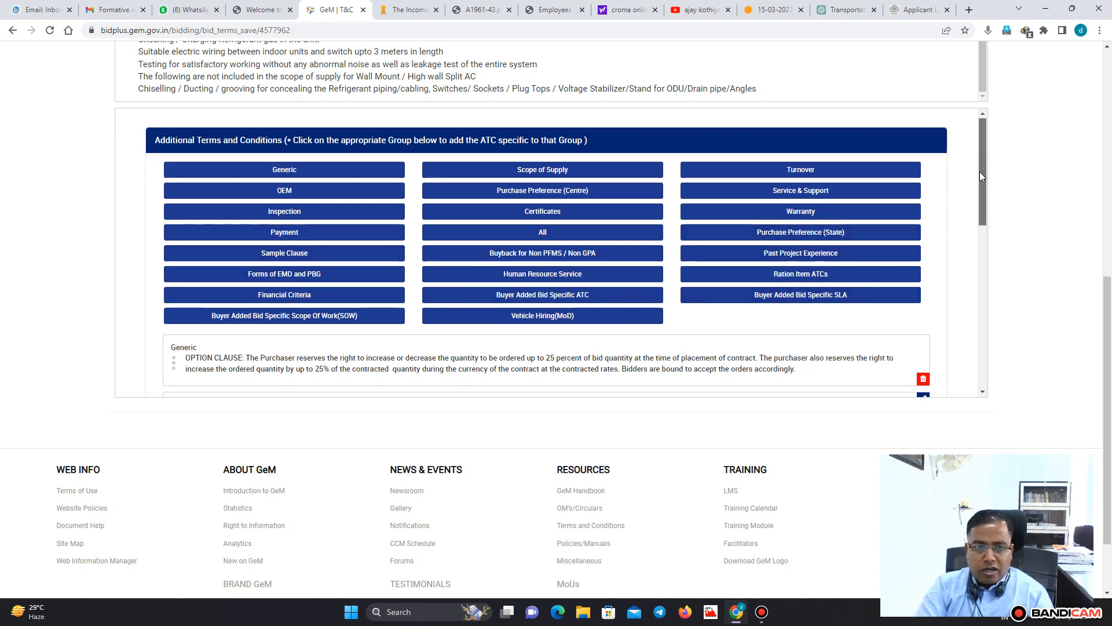
drag(978, 171, 1002, 216)
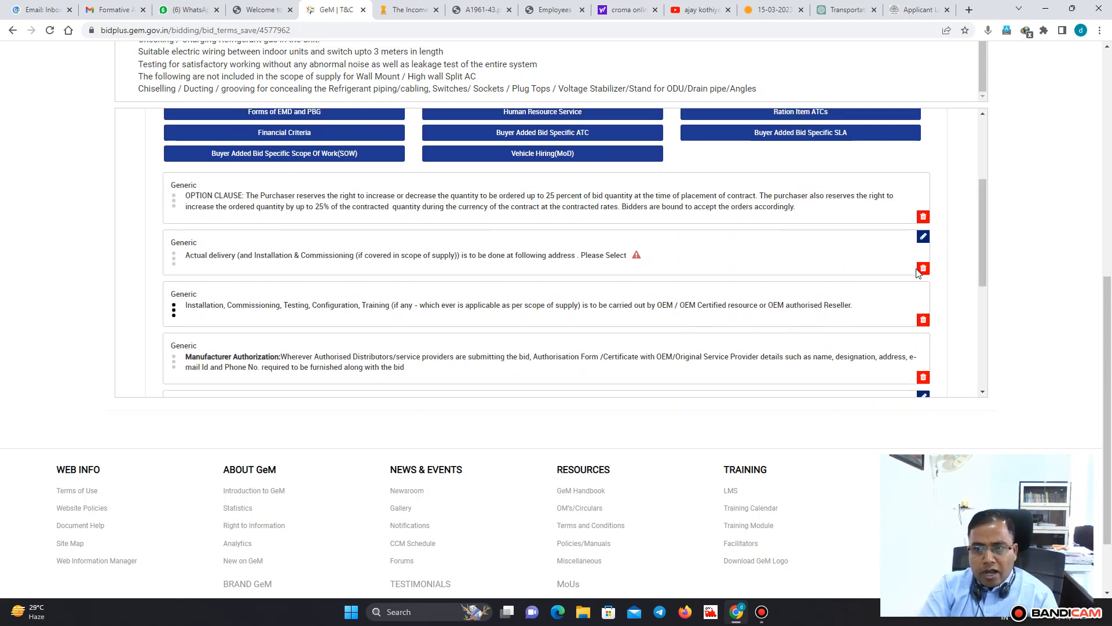
Enter the railway academy's five-line delivery address in the Actual delivery clause and update it
click(923, 237)
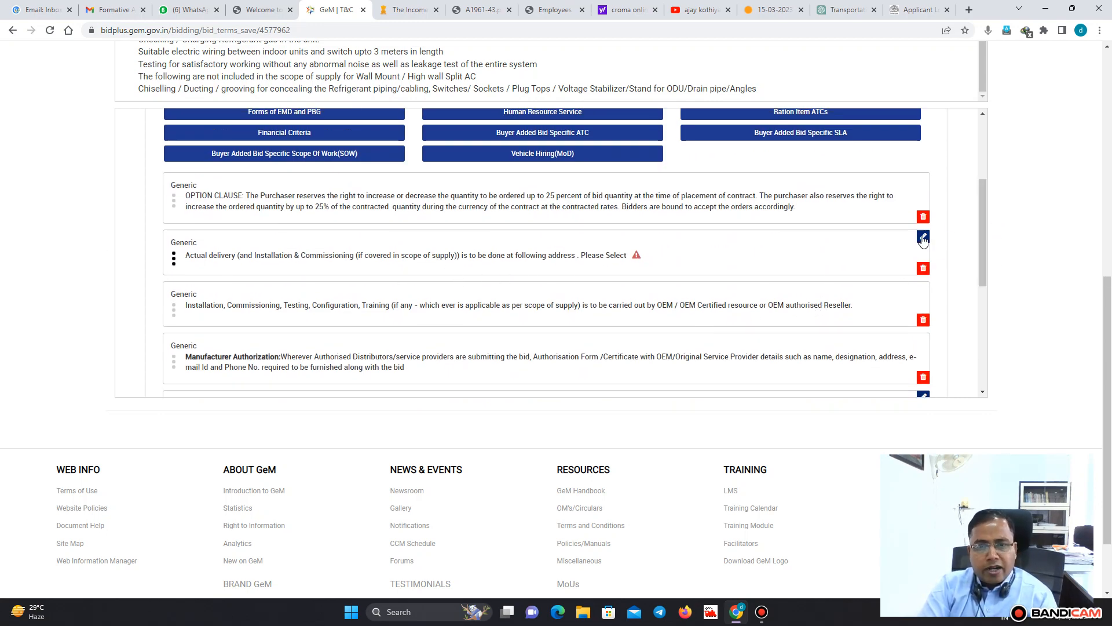
click(454, 208)
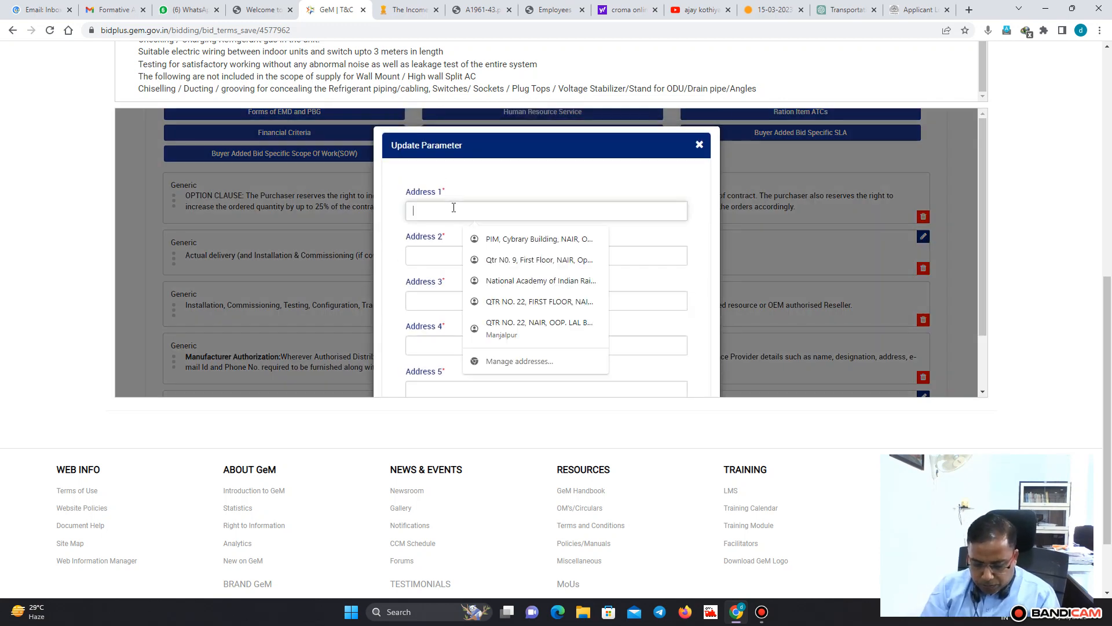
text(NATIO)
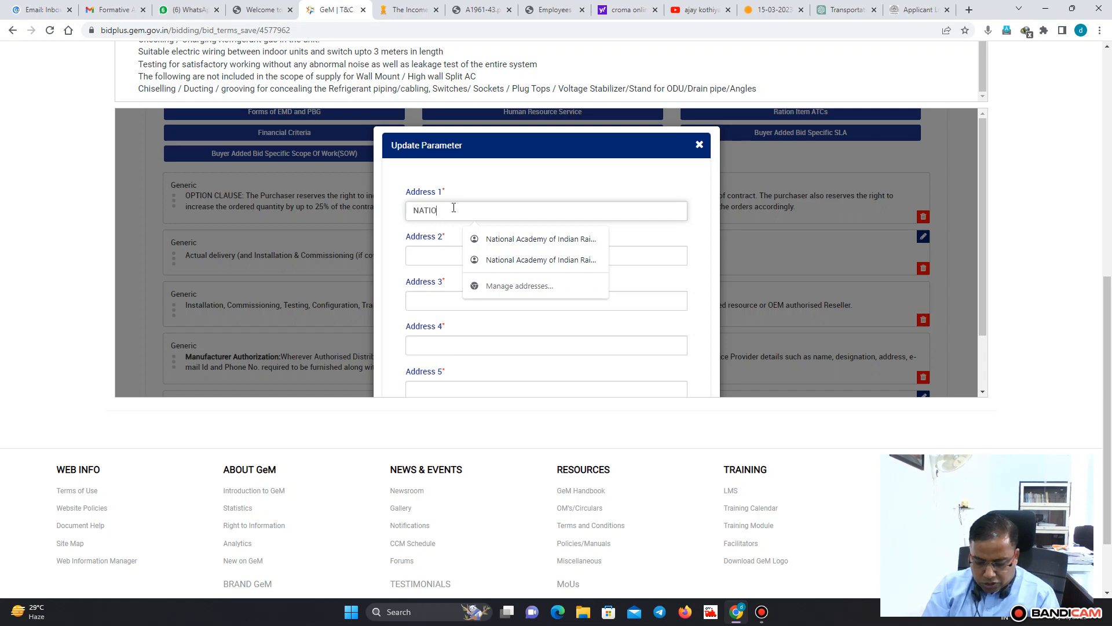
text(NAL)
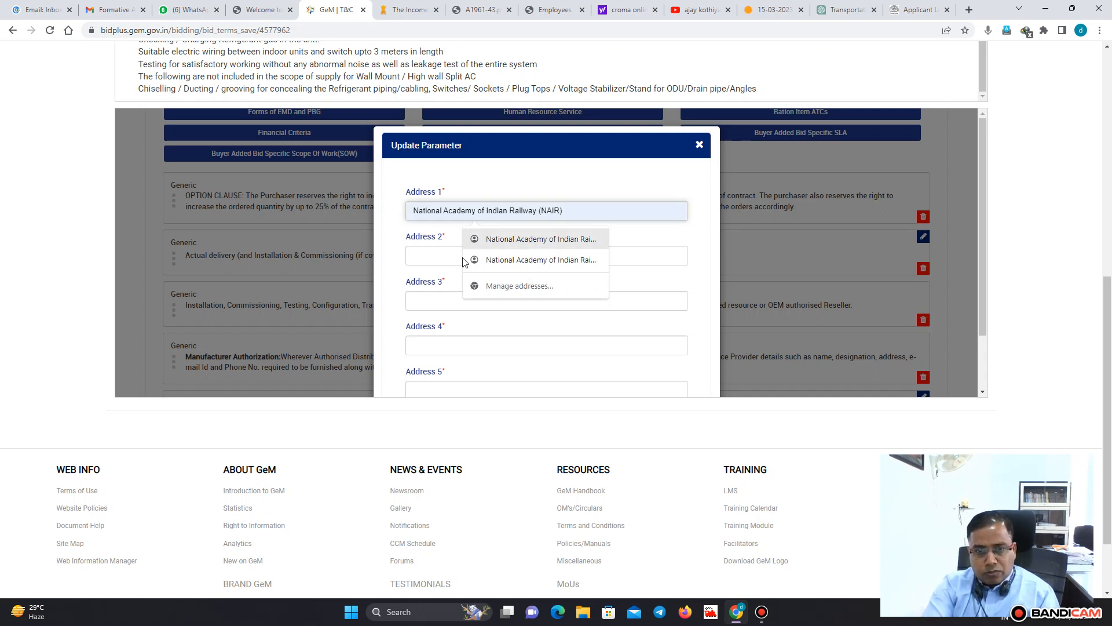
click(433, 255)
text(ACADEMY)
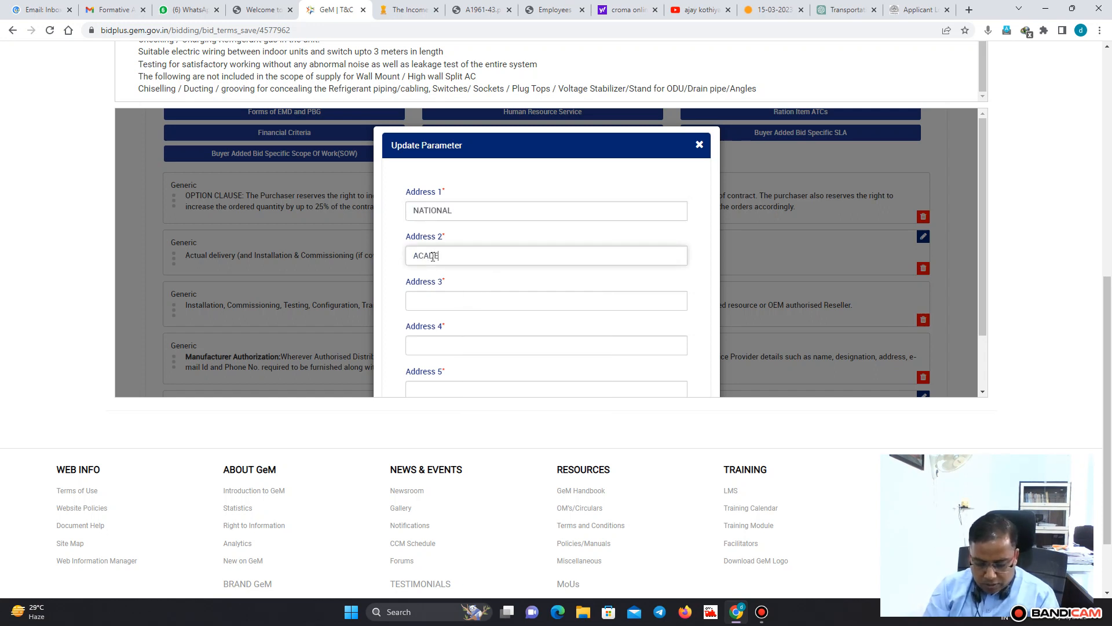
click(431, 297)
text(OF IND)
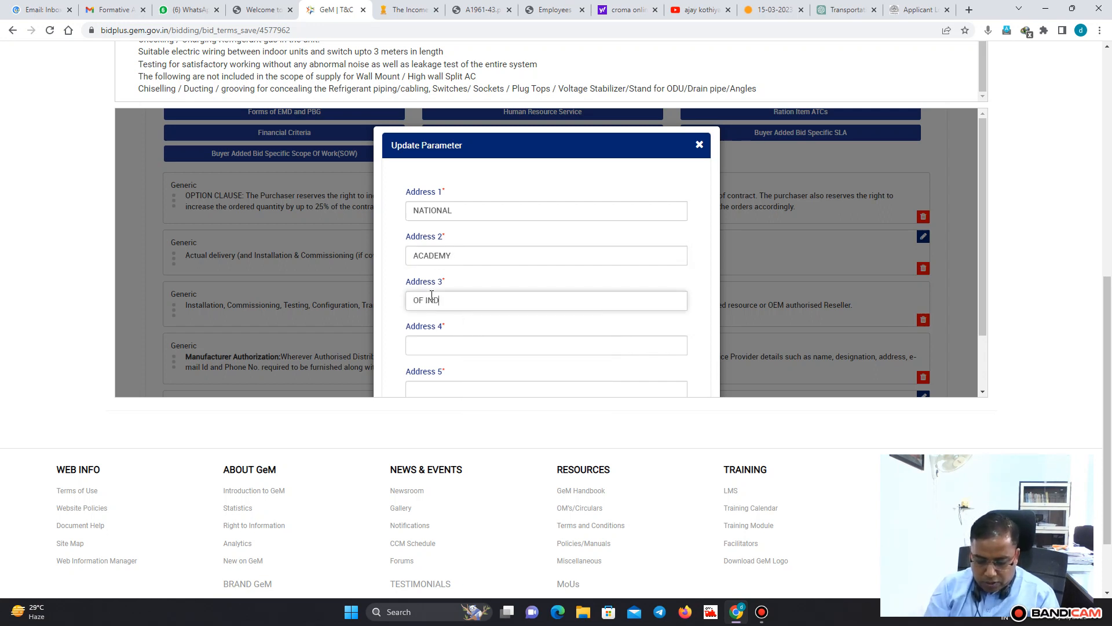
text(IAN RAILWAYS)
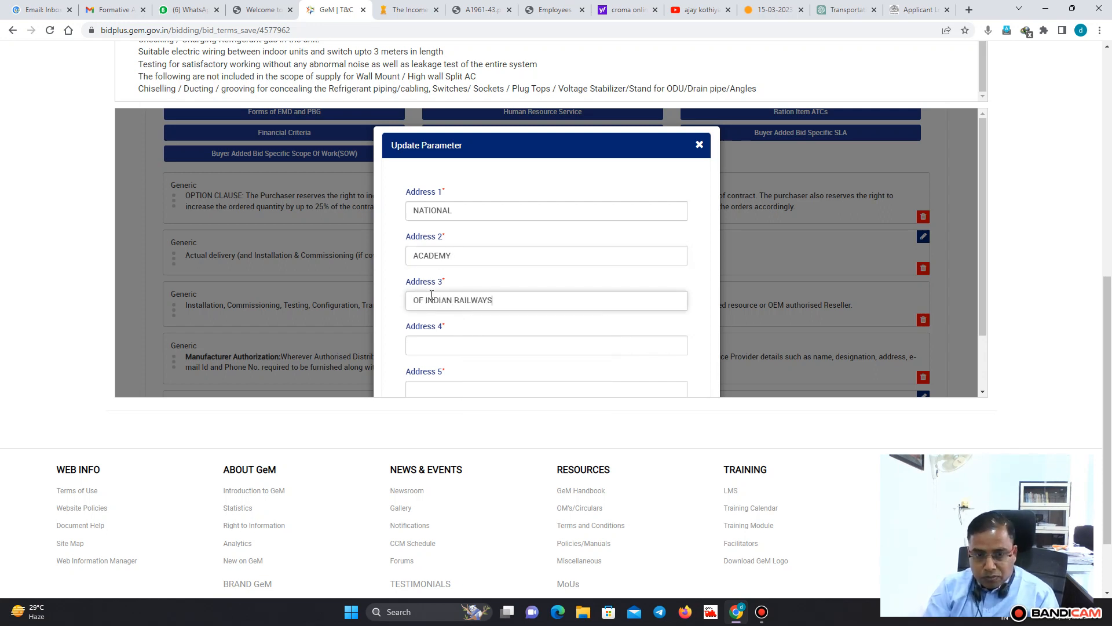
click(439, 346)
text(VA)
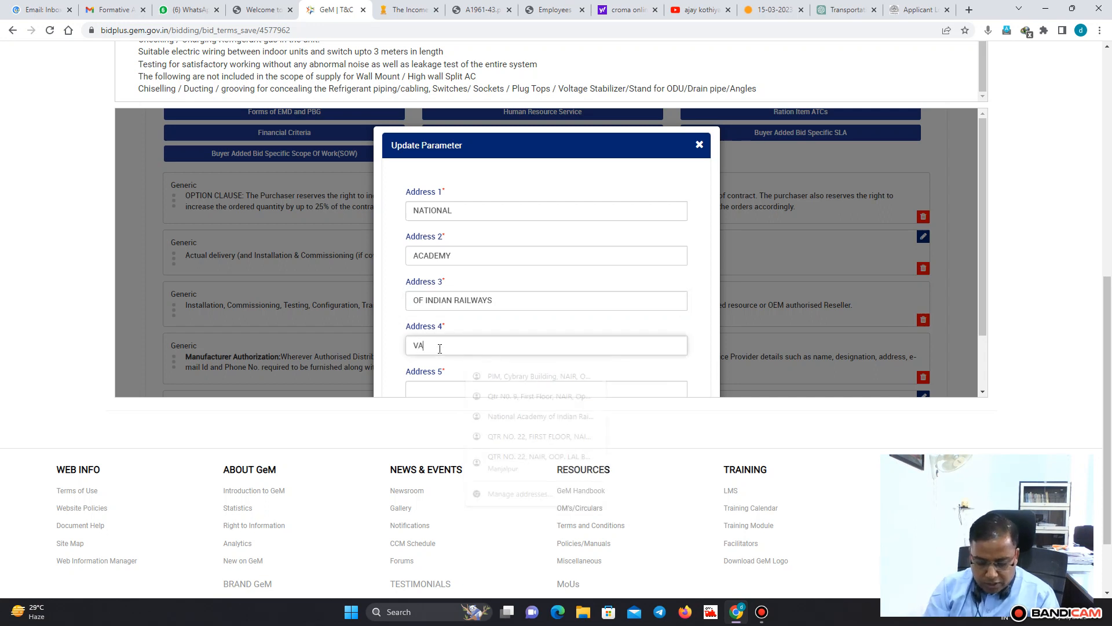
text(DODARA)
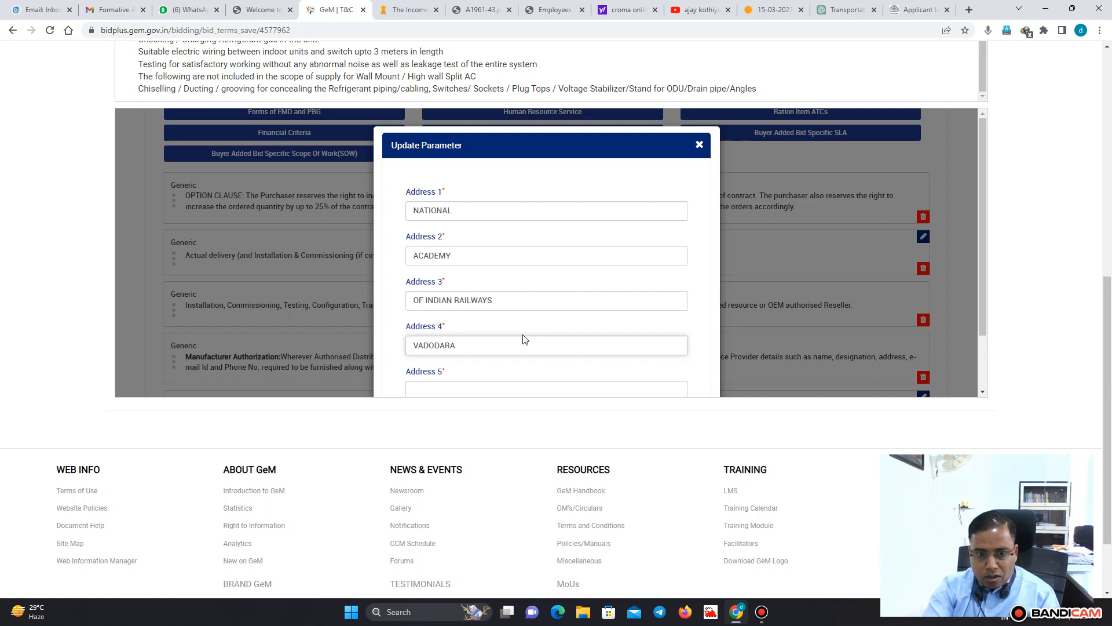
click(451, 387)
text(OP)
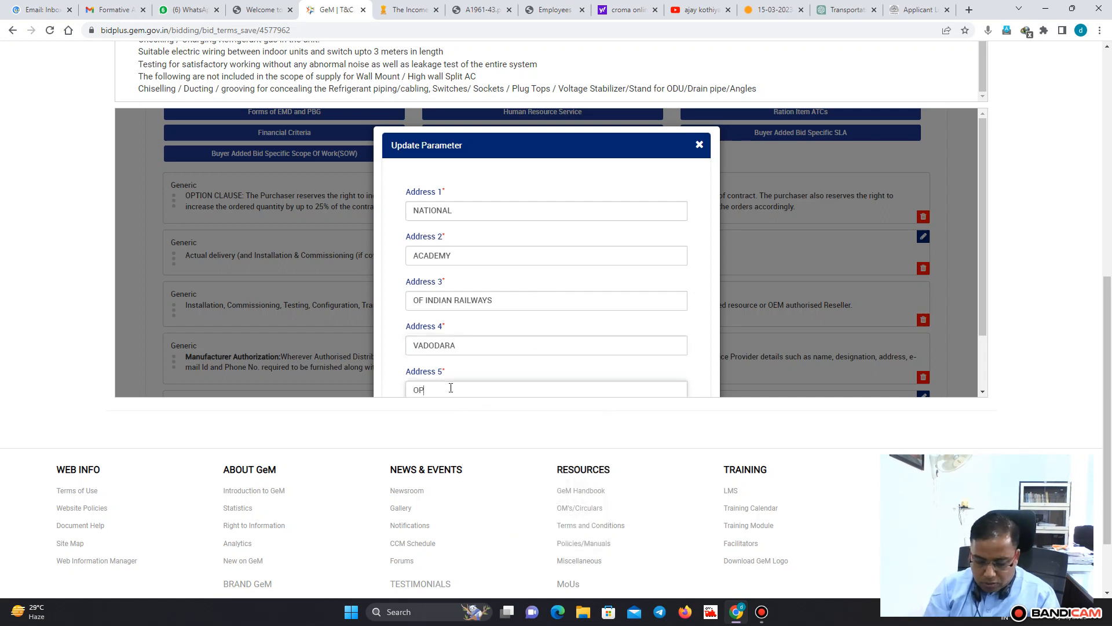
text(P LAL BAUG)
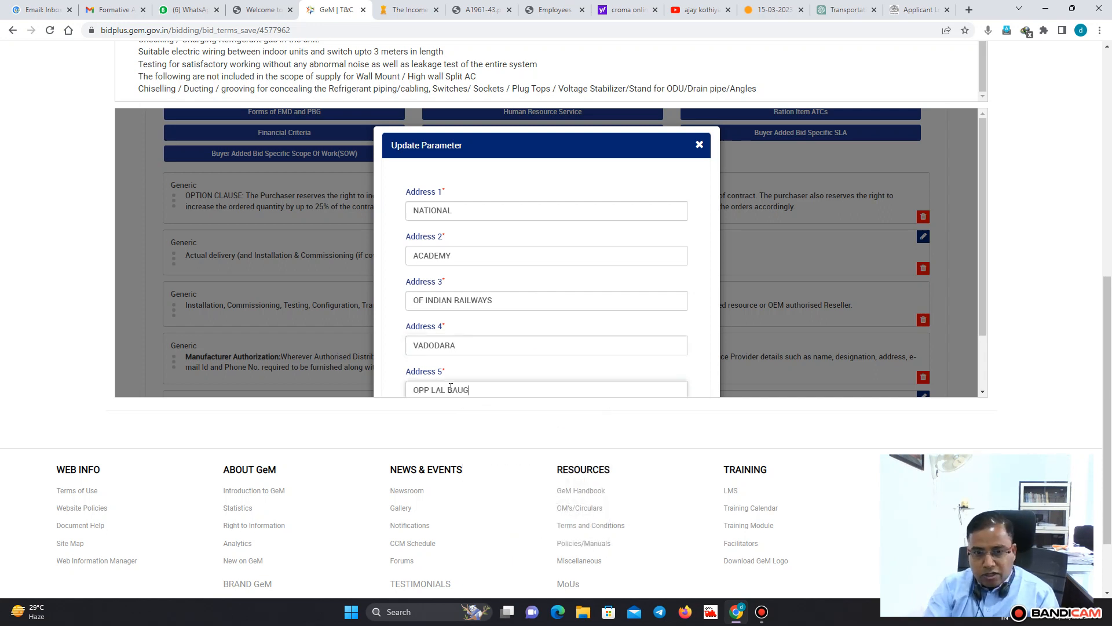
scroll(987, 323, down, 2)
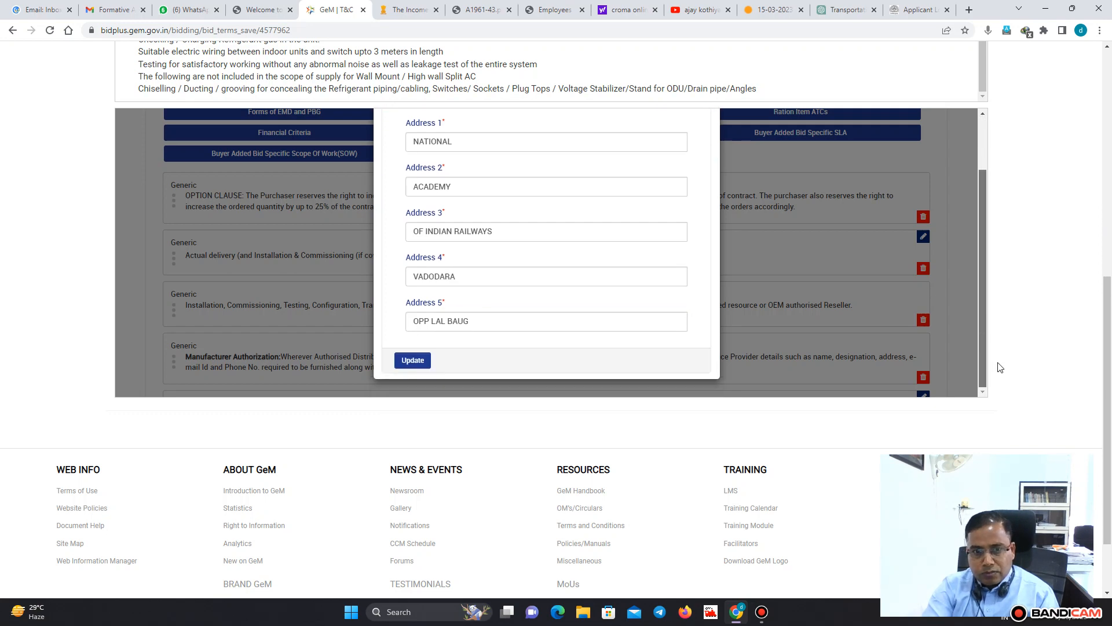
click(410, 363)
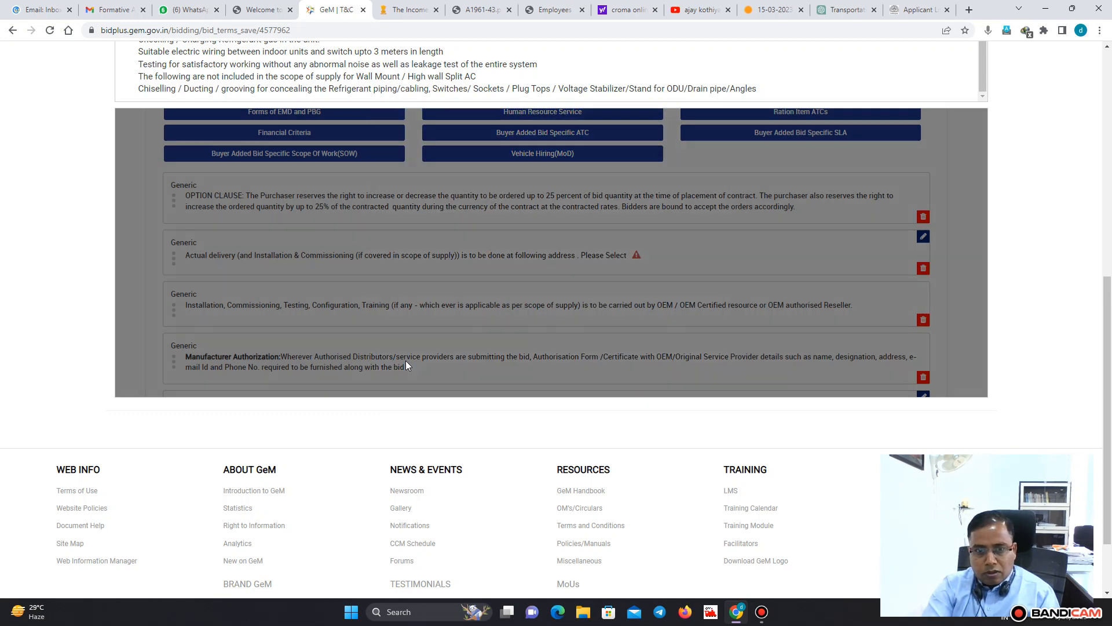
Set the accessories clause's cost item to 'COPPER PIPE TO CONNECT INDOOR AND OUTDOOE UNITS' and save
click(404, 200)
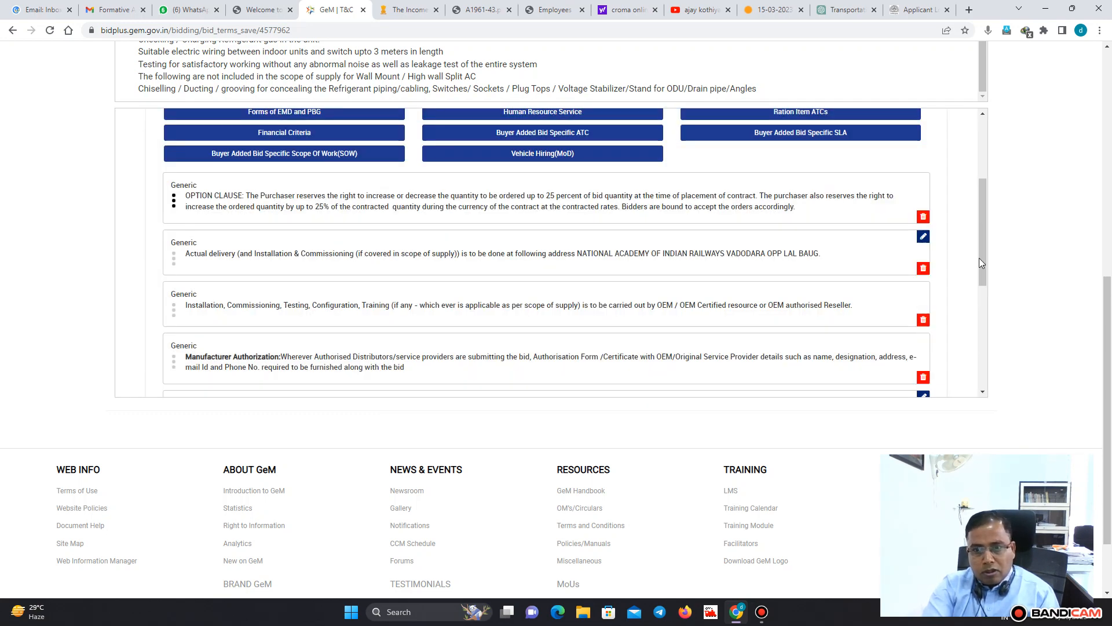
drag(982, 248, 988, 280)
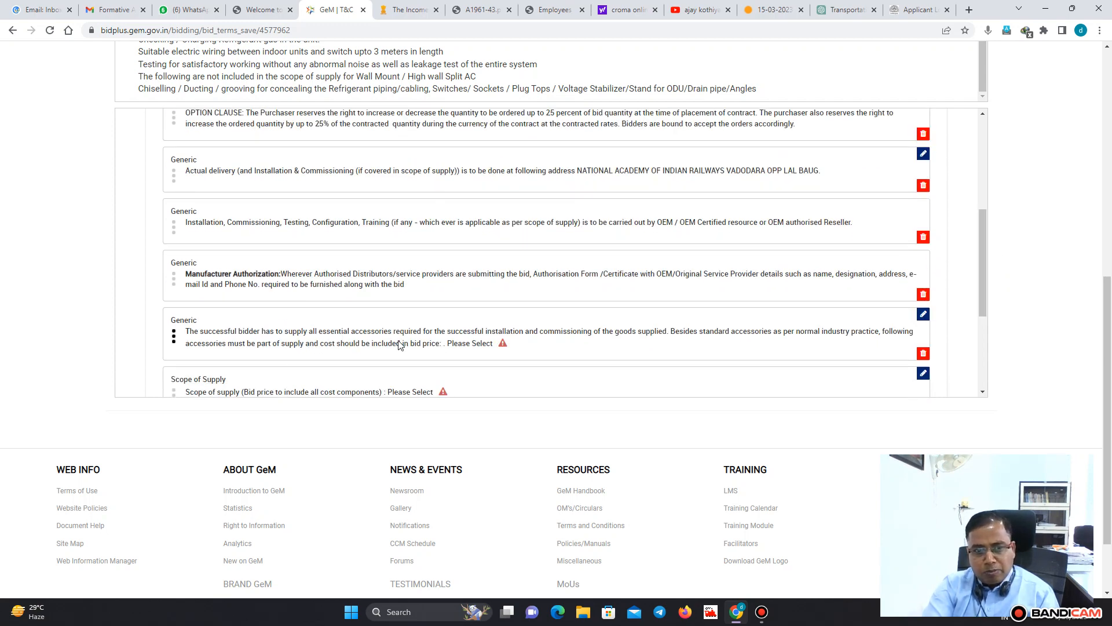
click(924, 314)
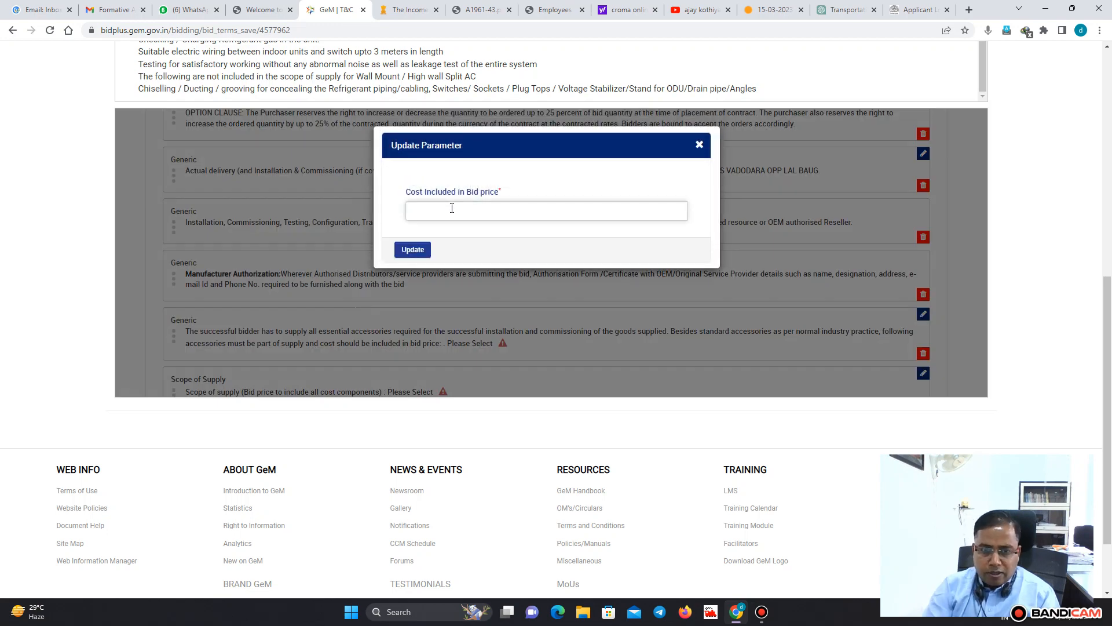
text(COPPER PIPE)
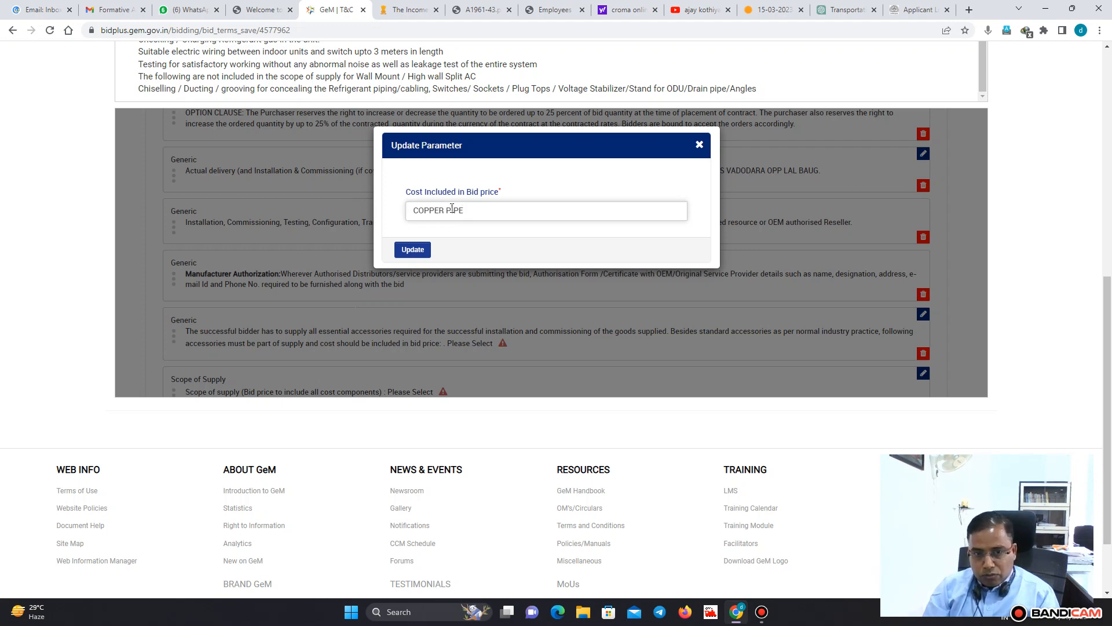
text( TO CON)
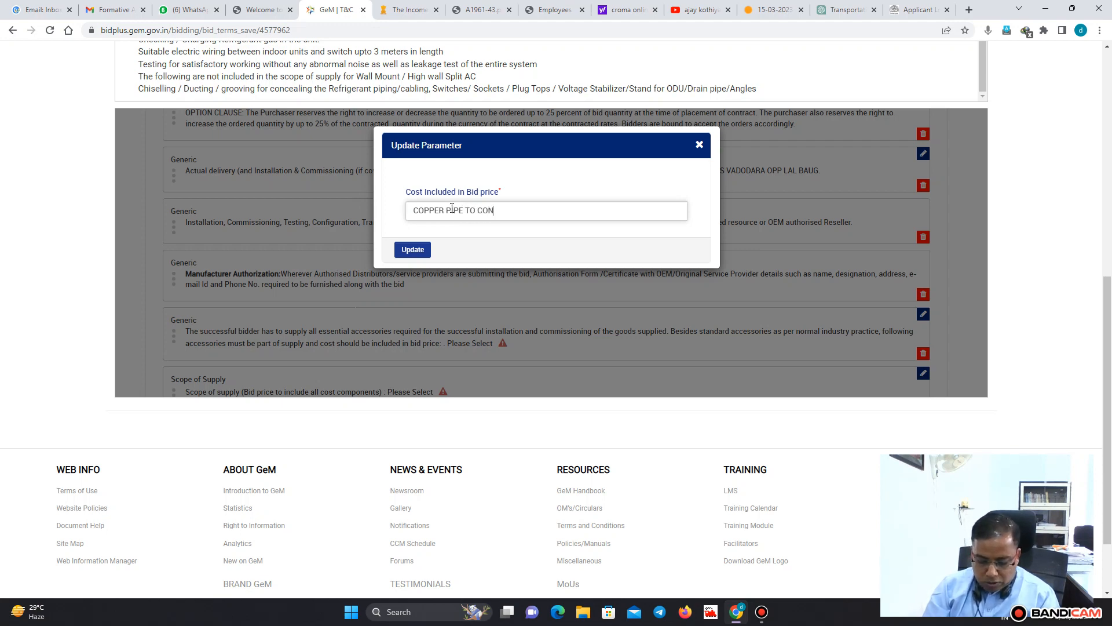
text(NECT INDOOR A)
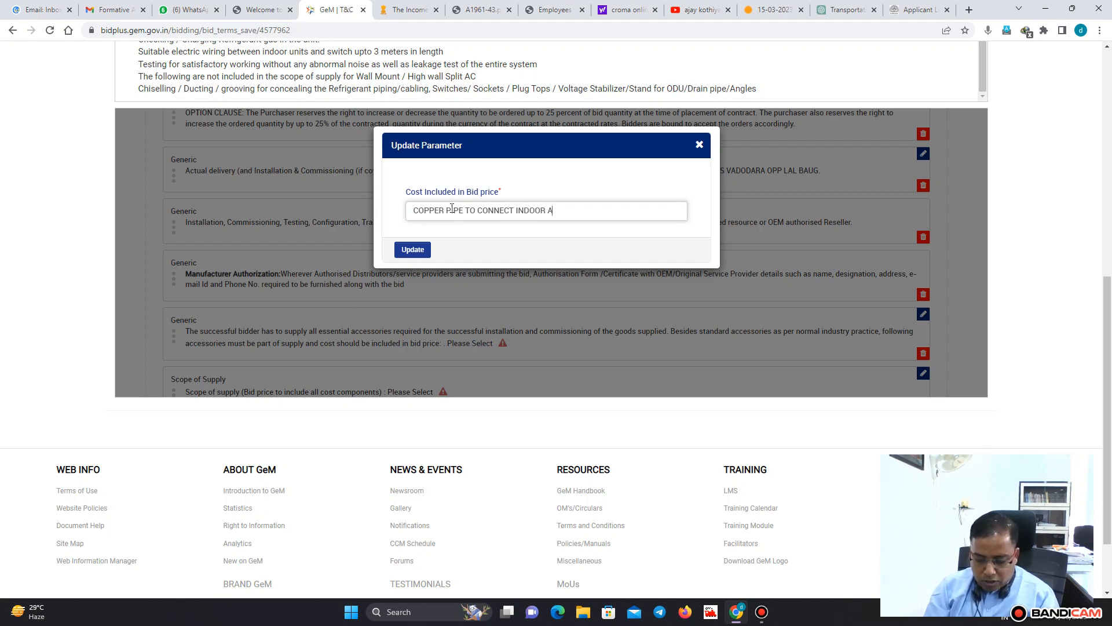
text(ND OUTDO)
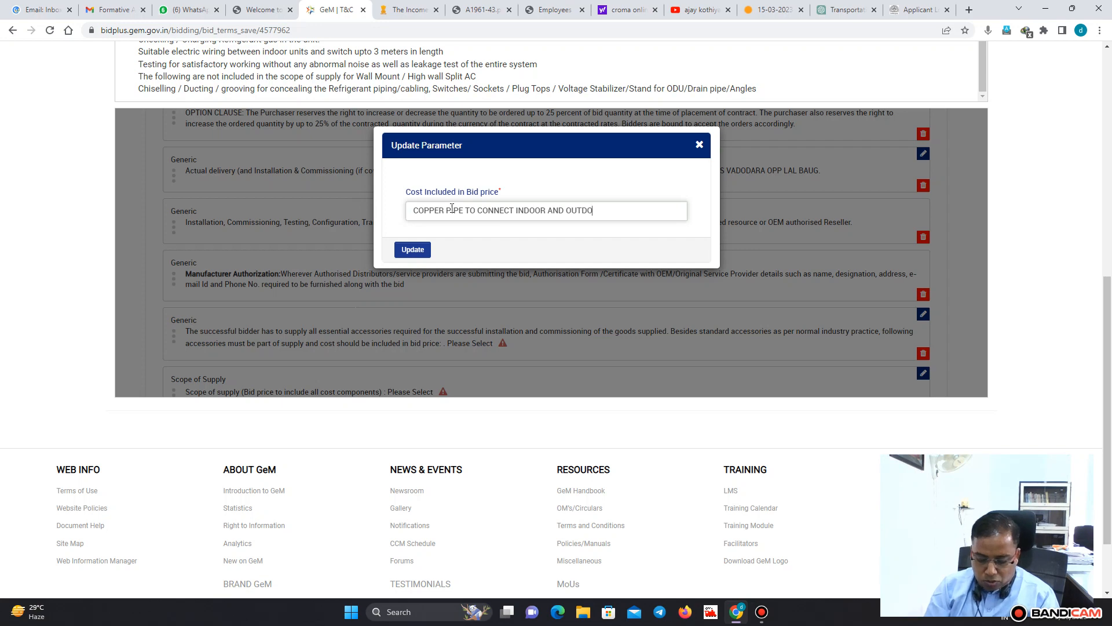
text(O)
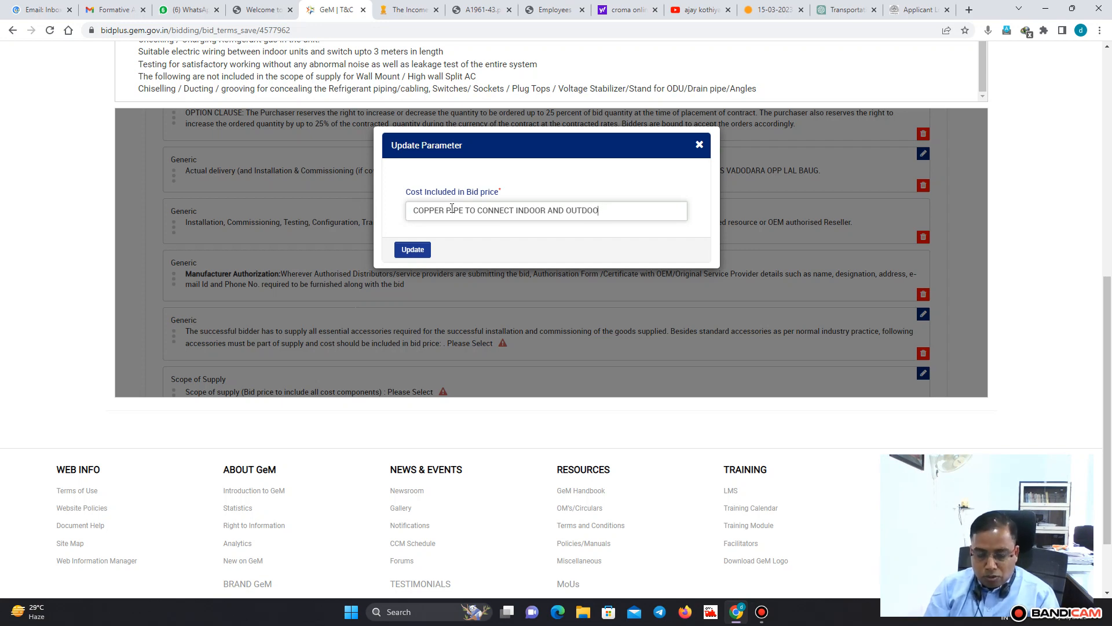
text(E UNITS)
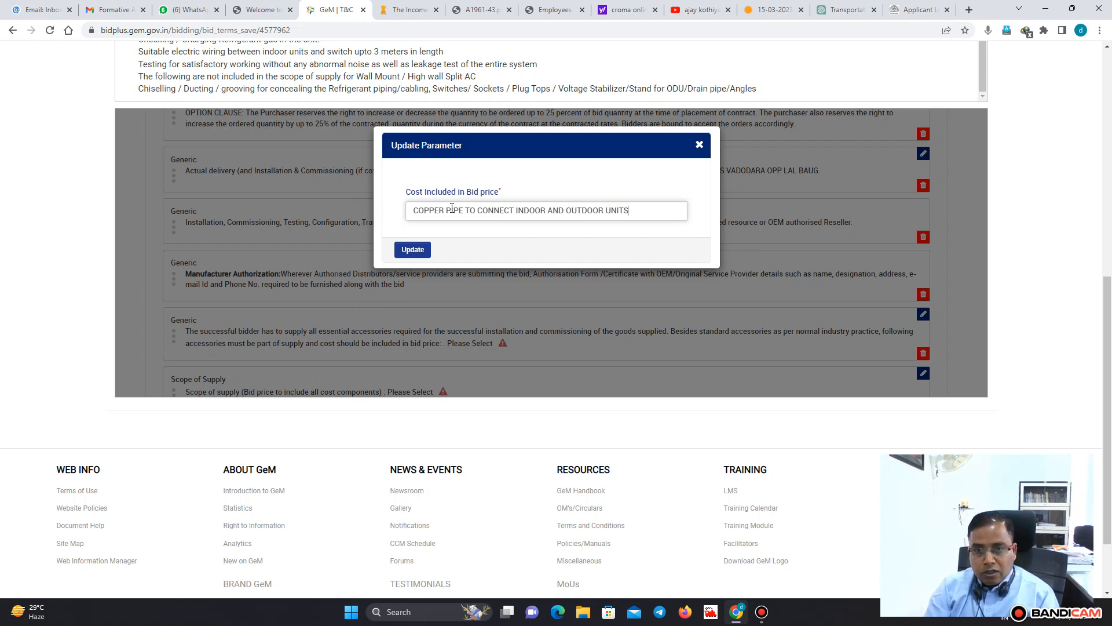
click(412, 248)
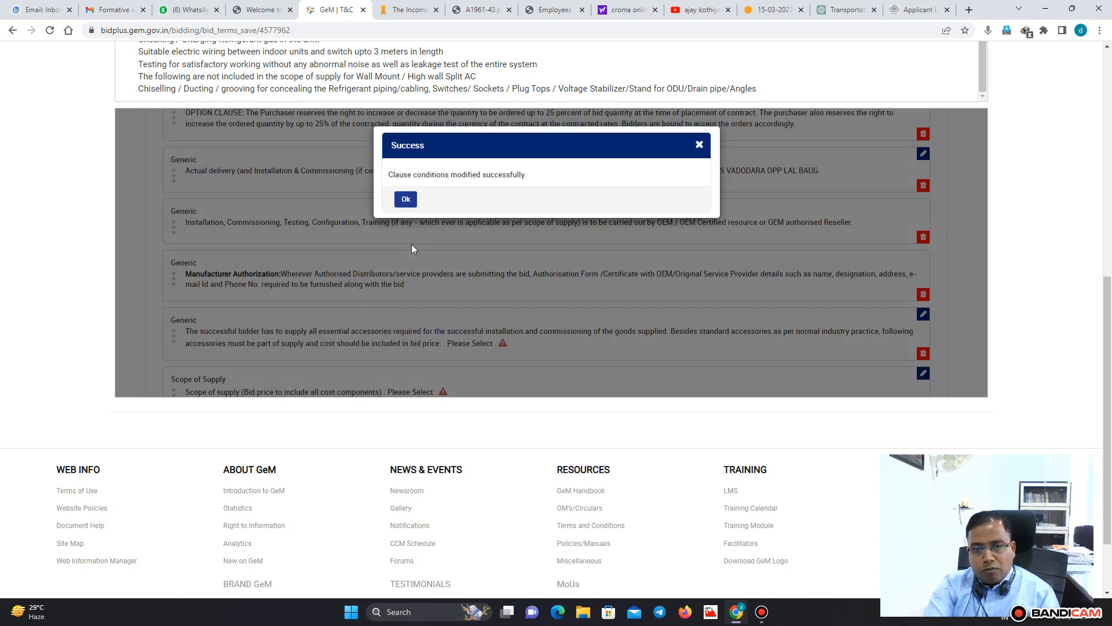
click(406, 200)
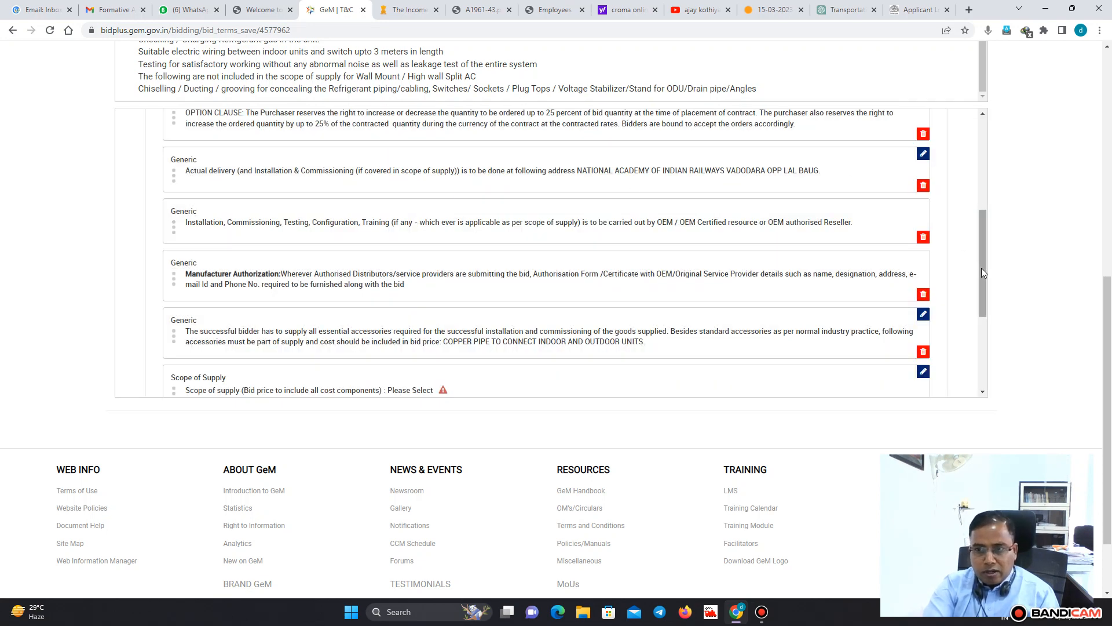
Change the Scope of Supply clause to 'Supply Installation Testing and Commissioning of Goods'
drag(981, 268, 1000, 318)
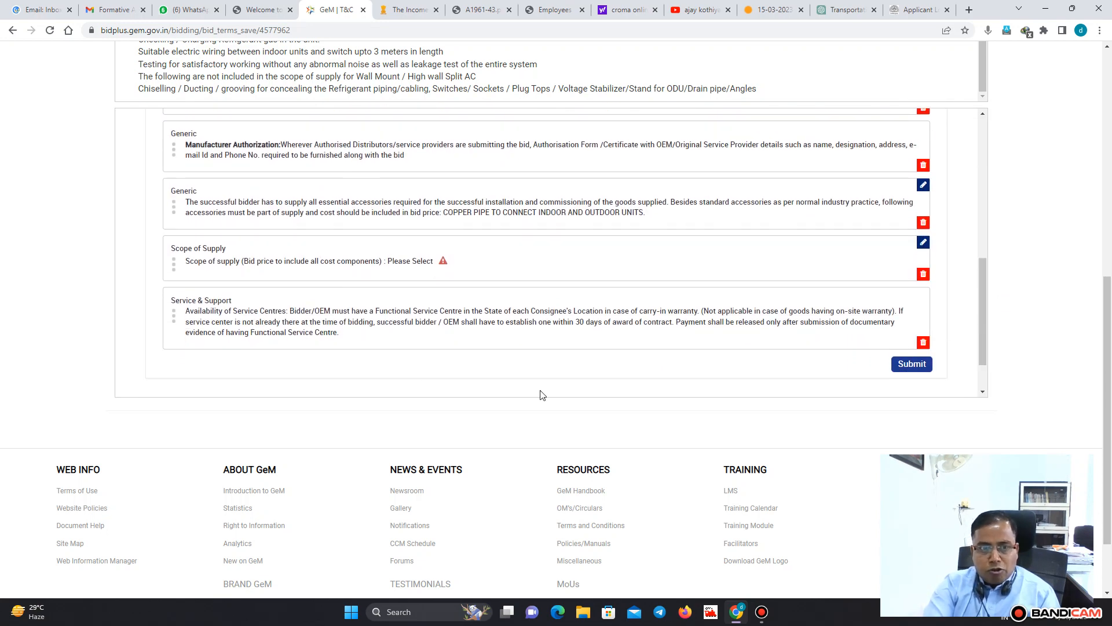
click(923, 242)
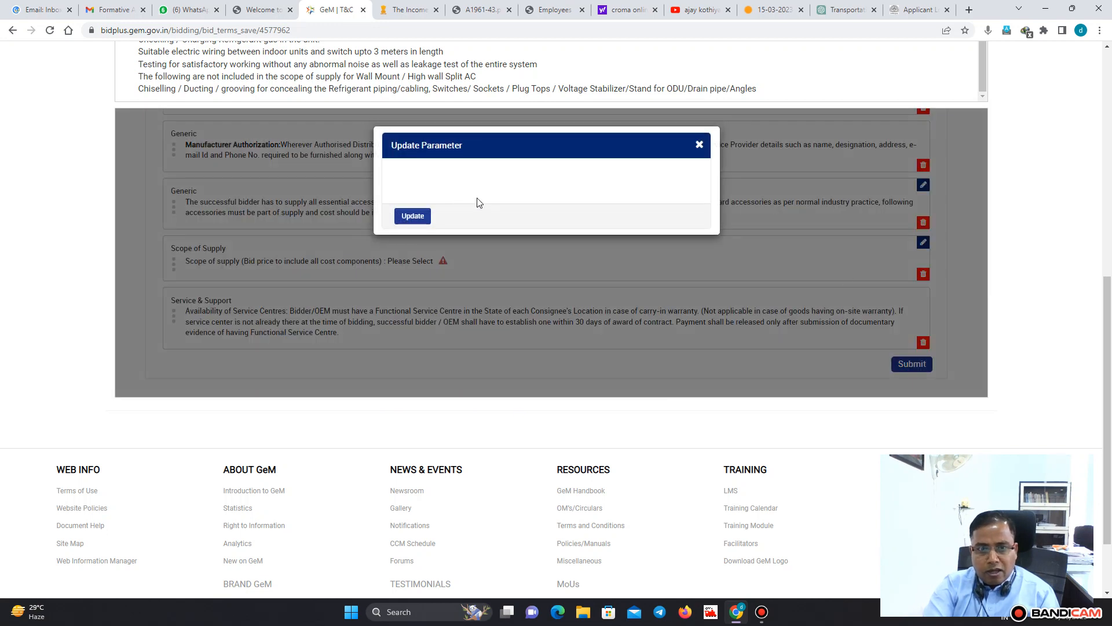
click(559, 216)
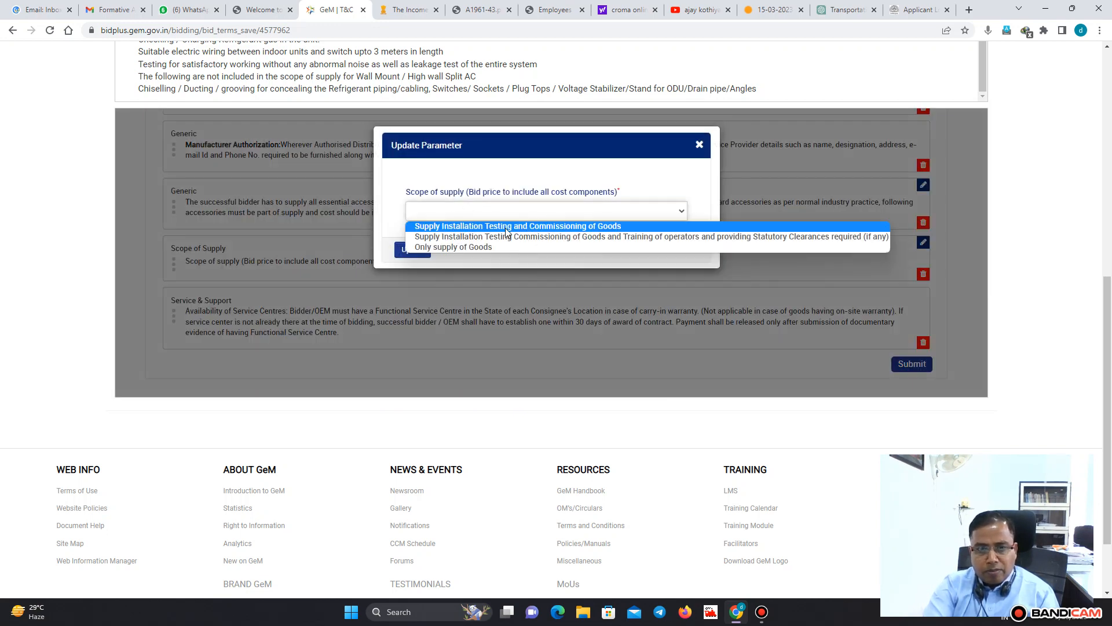
click(557, 225)
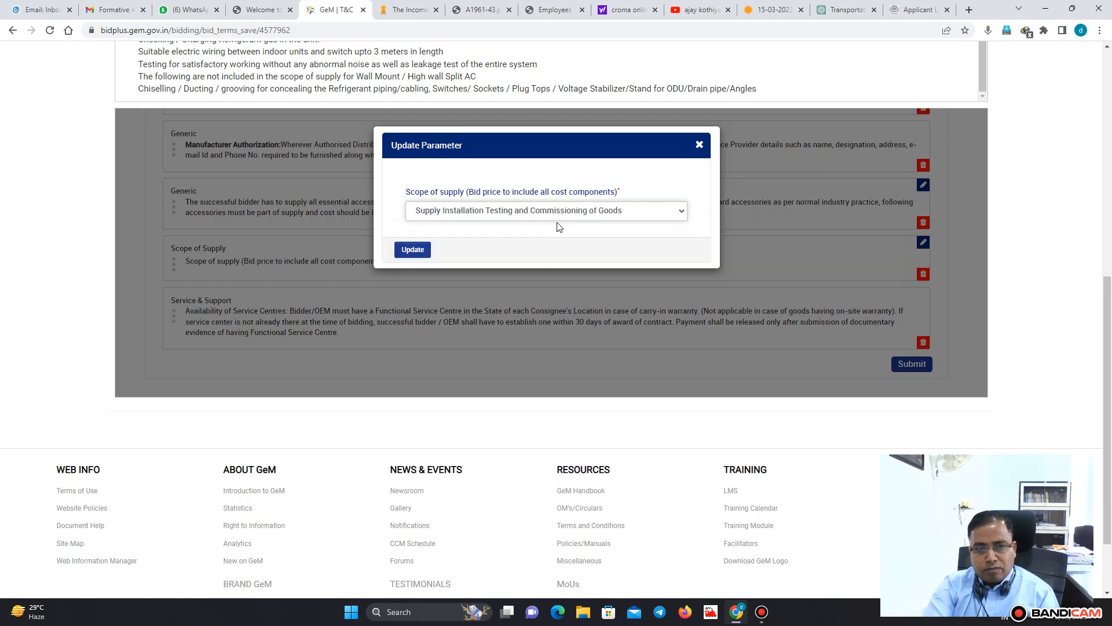
click(415, 250)
Acknowledge the clause update and submit all the bid terms and conditions
click(404, 199)
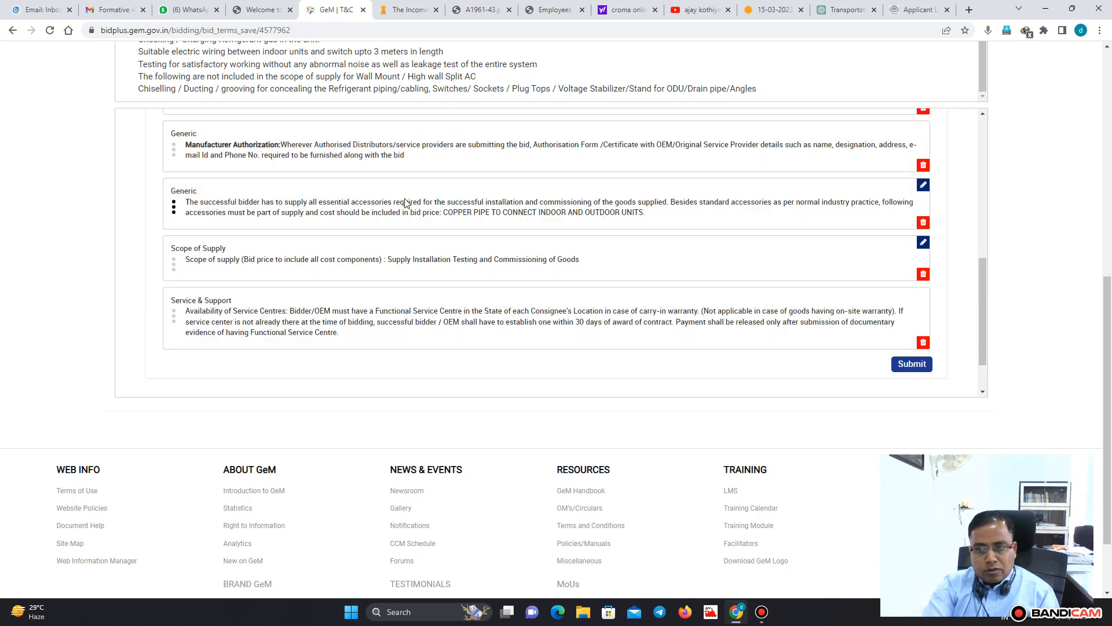
click(911, 364)
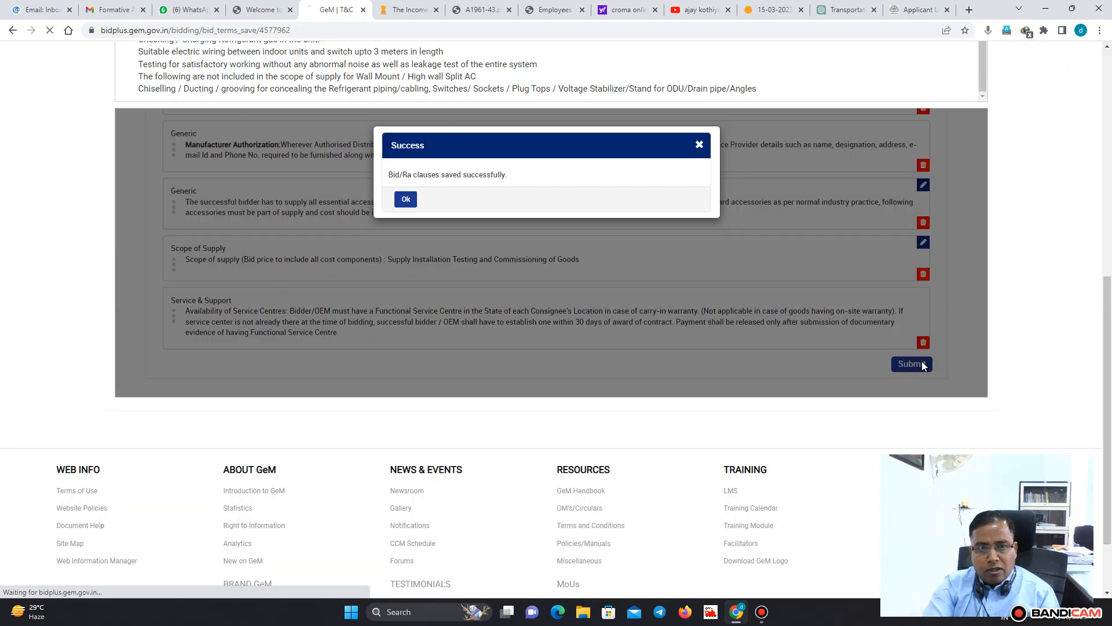
click(406, 199)
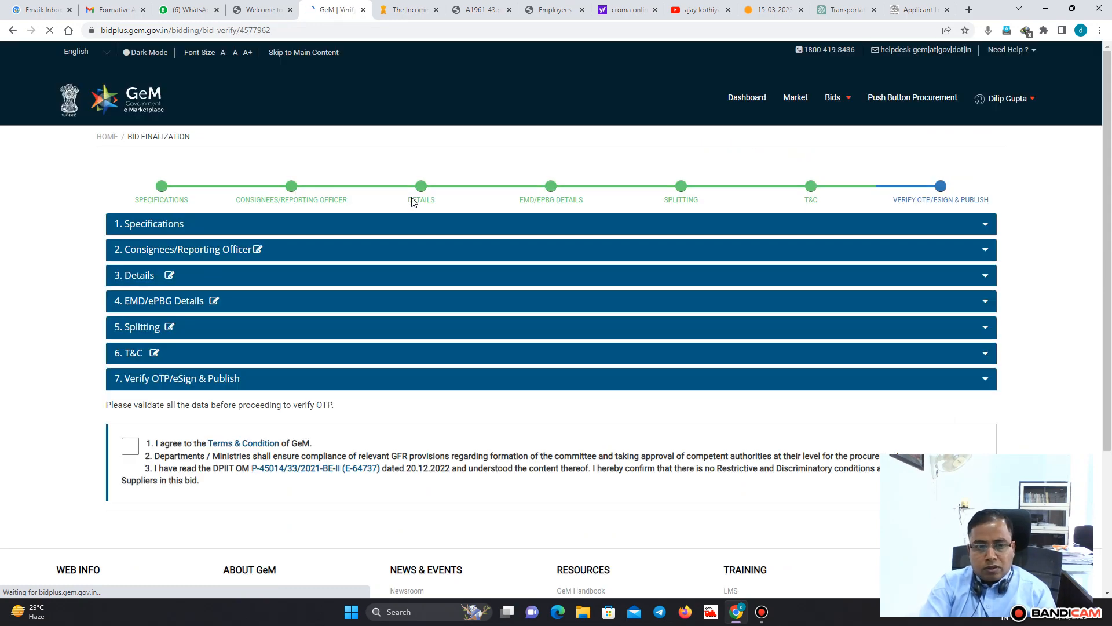
Agree to the GeM Terms & Conditions and request the publishing OTP via Verify OTP & Publish
click(130, 445)
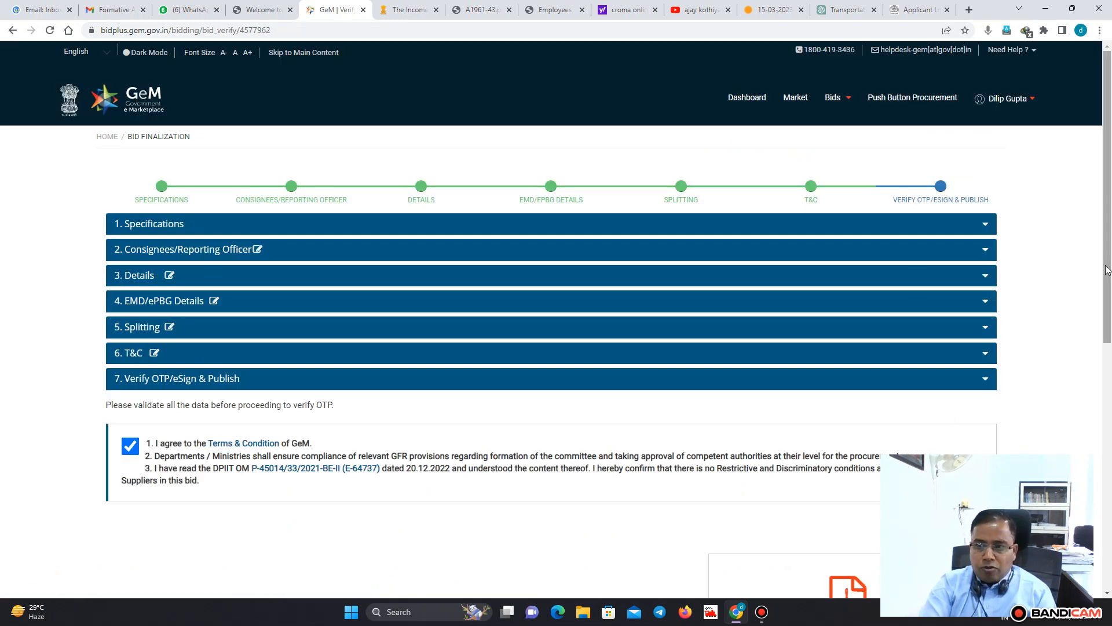
drag(1107, 278, 1107, 452)
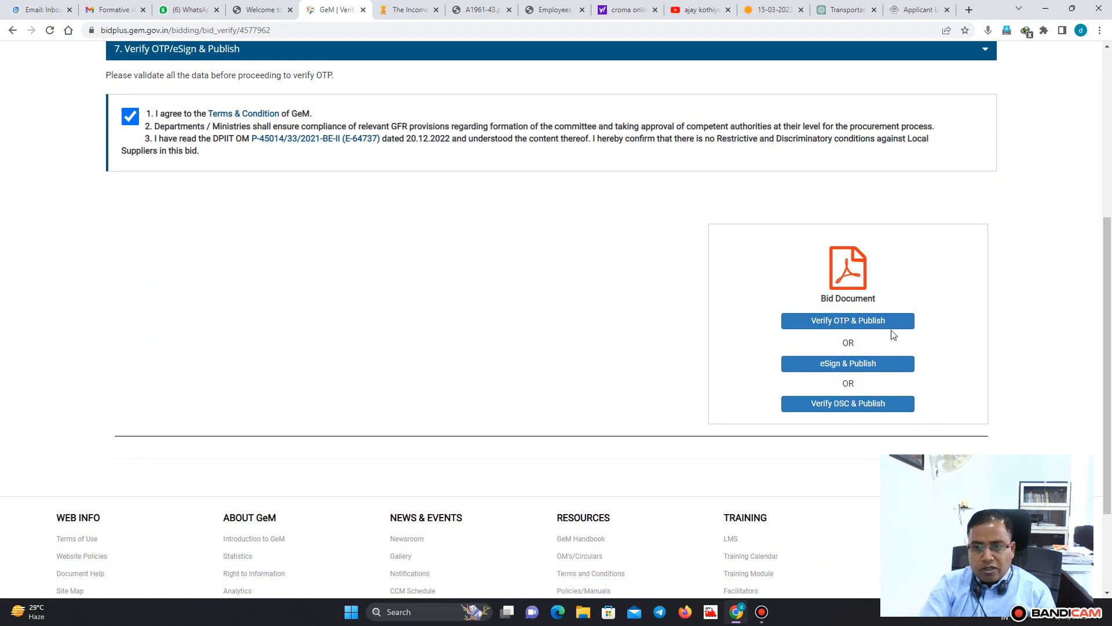
click(858, 327)
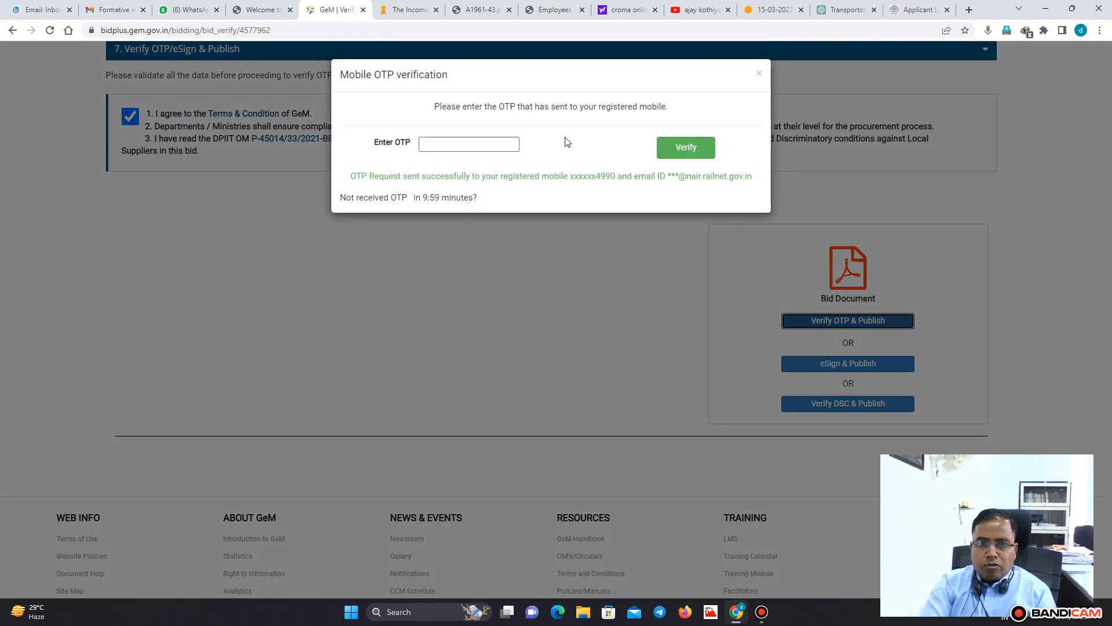
Enter the six-digit mobile OTP and verify it to publish the bid
click(481, 139)
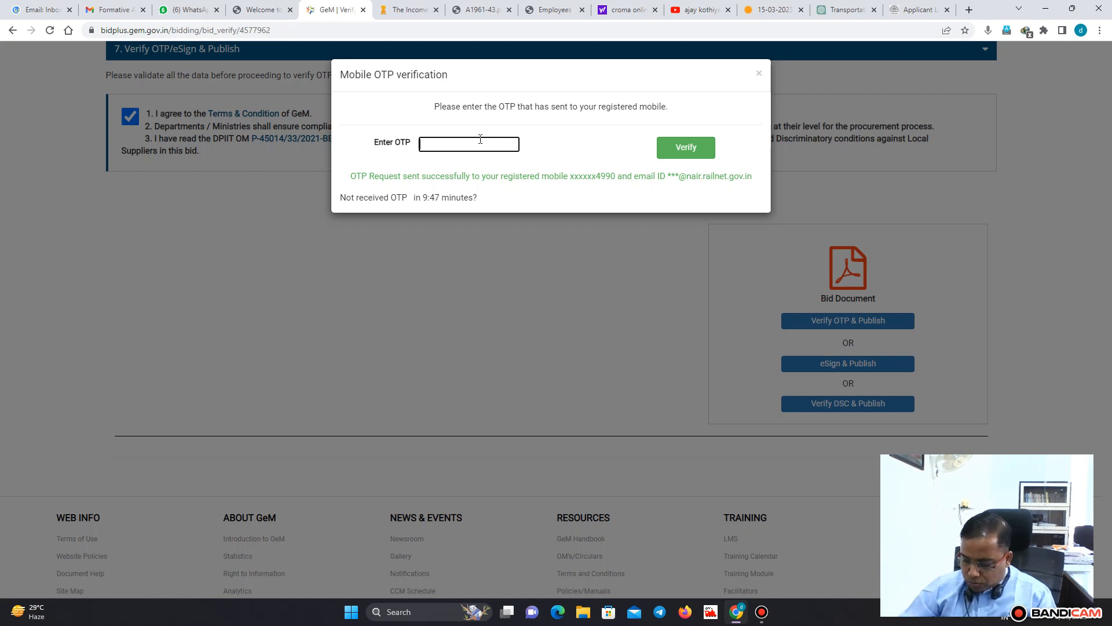
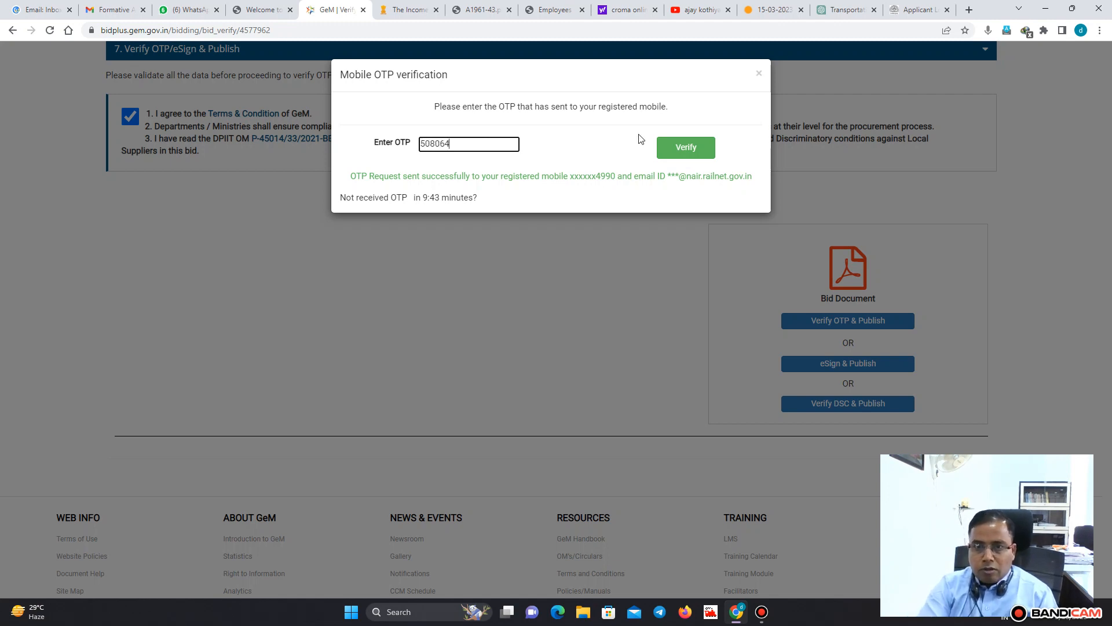
click(704, 153)
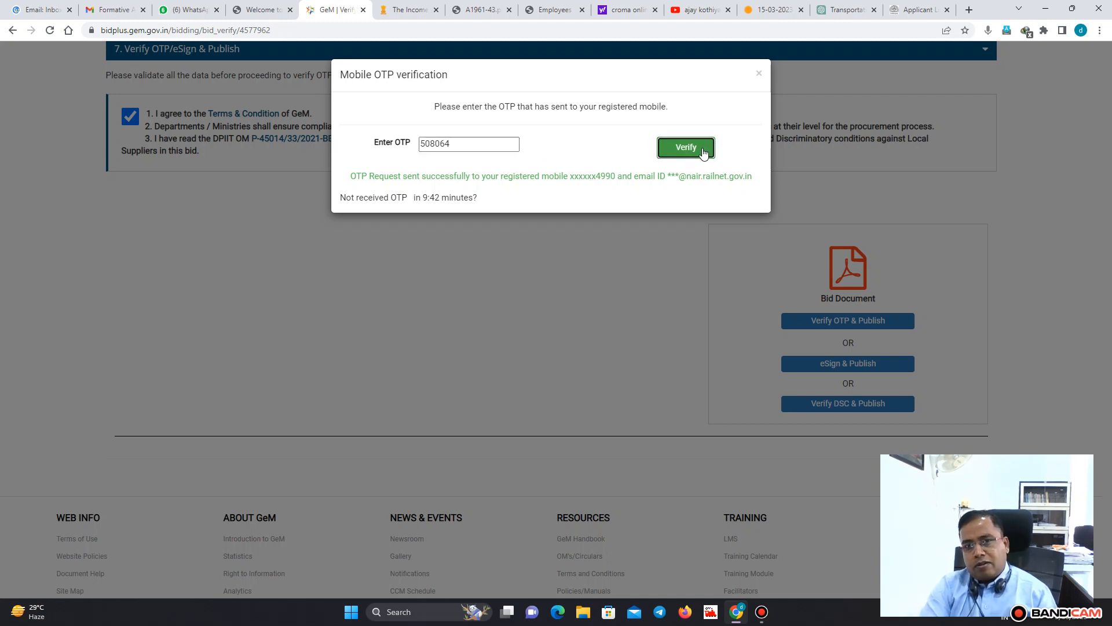
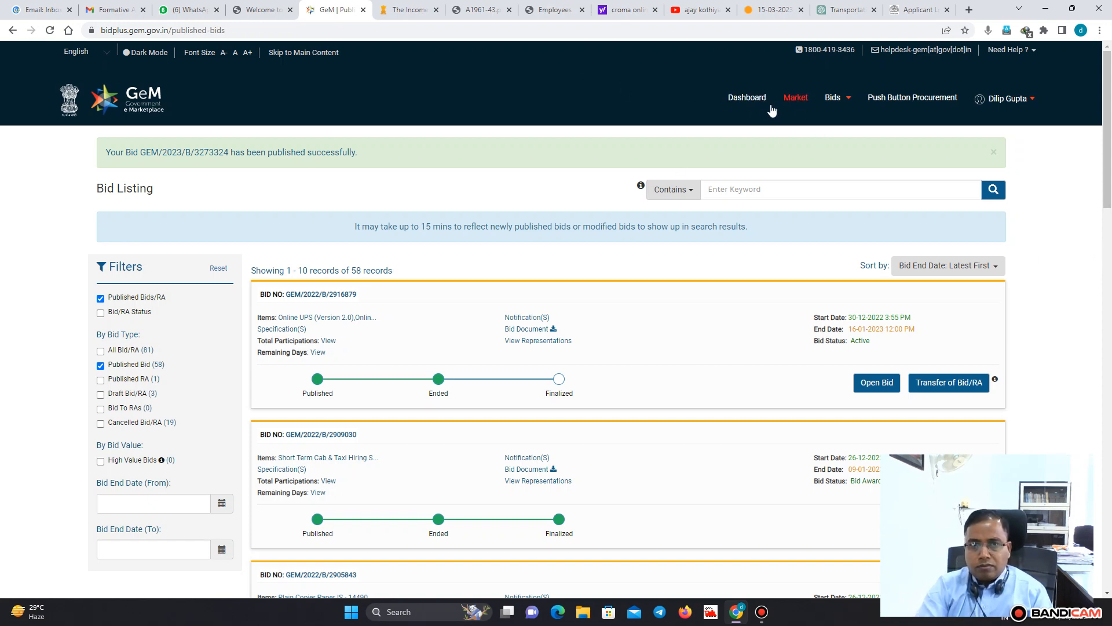
Open the Bid Listing of published bids from the Bids menu, with the split air conditioner bid first
click(761, 612)
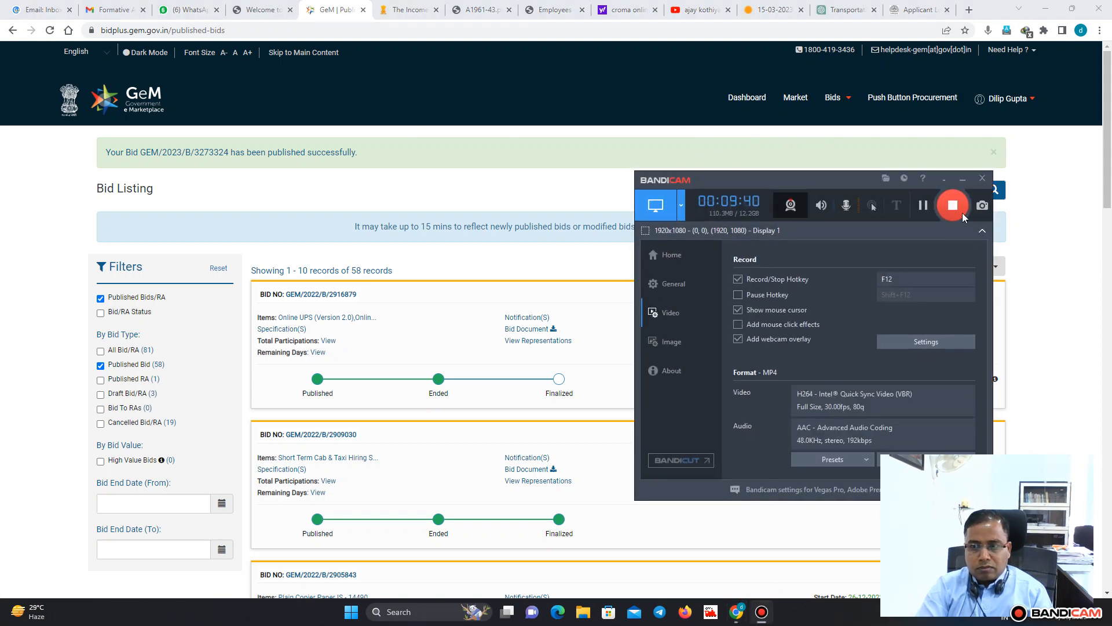
click(961, 213)
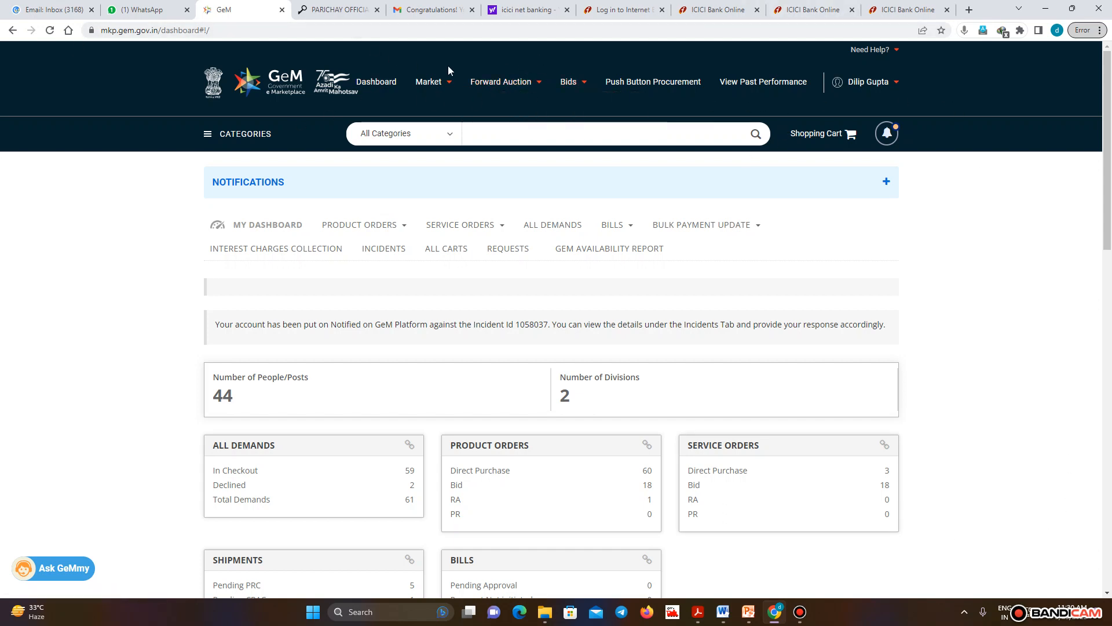
mouse_move(561, 90)
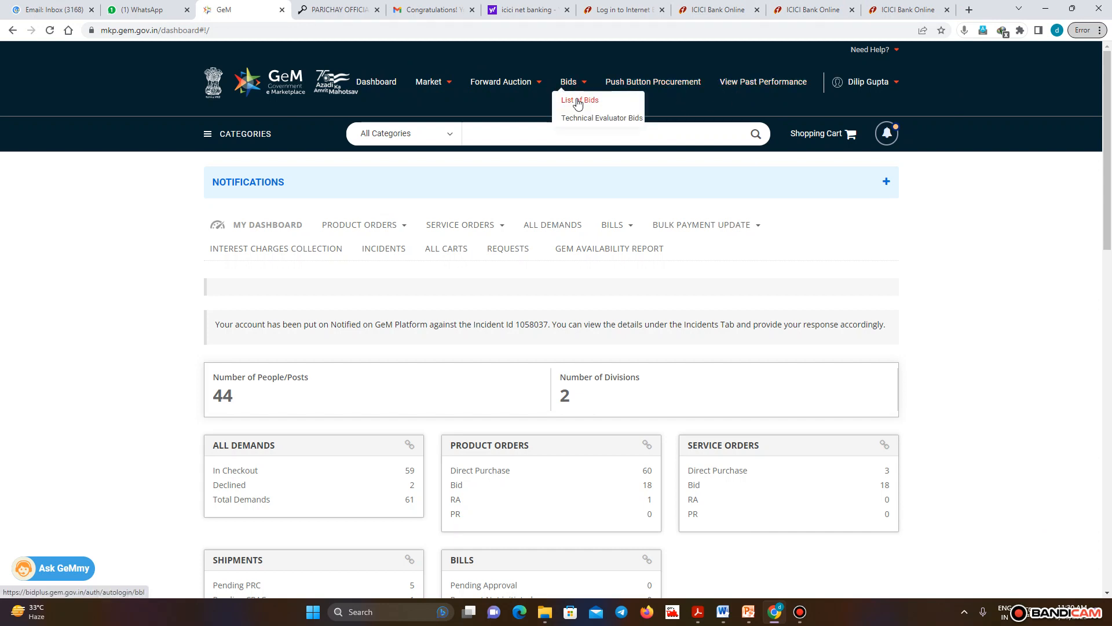
click(577, 101)
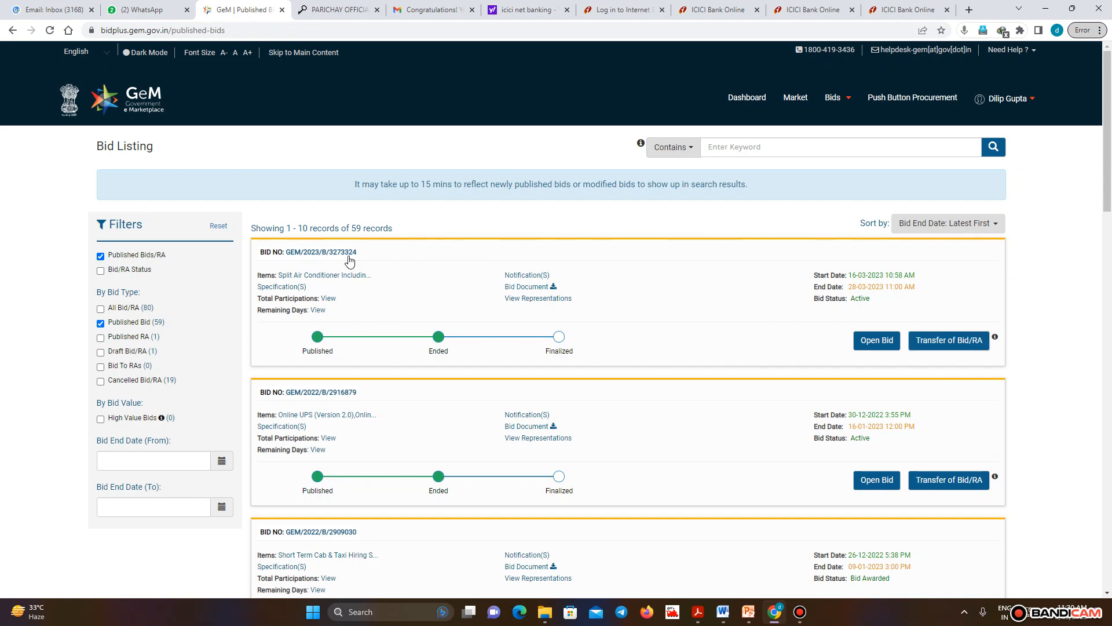
Reveal the bid's 10 total participations and zoom the page in two steps
click(328, 298)
key(ctrl+plus)
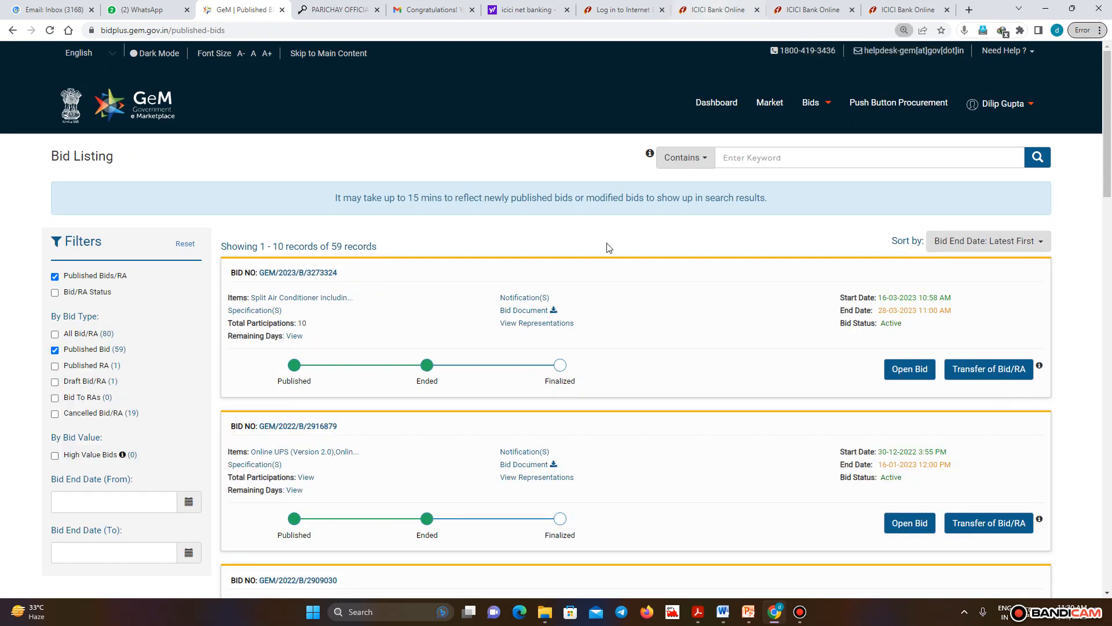
key(ctrl+plus)
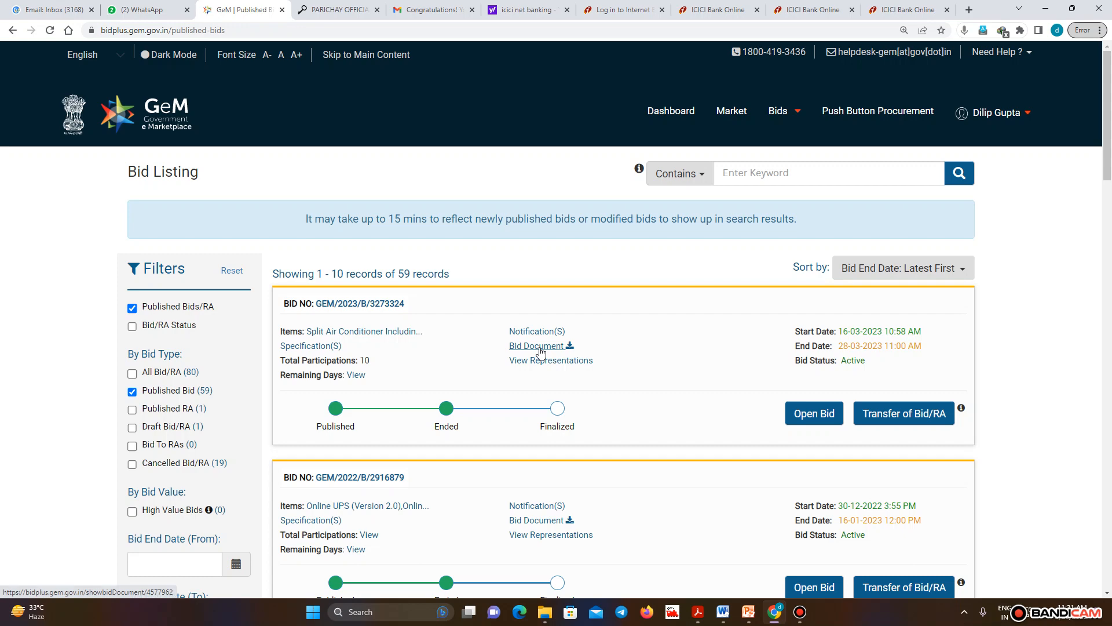
View the bid's seller representations, confirm there are none, and close the window
click(566, 362)
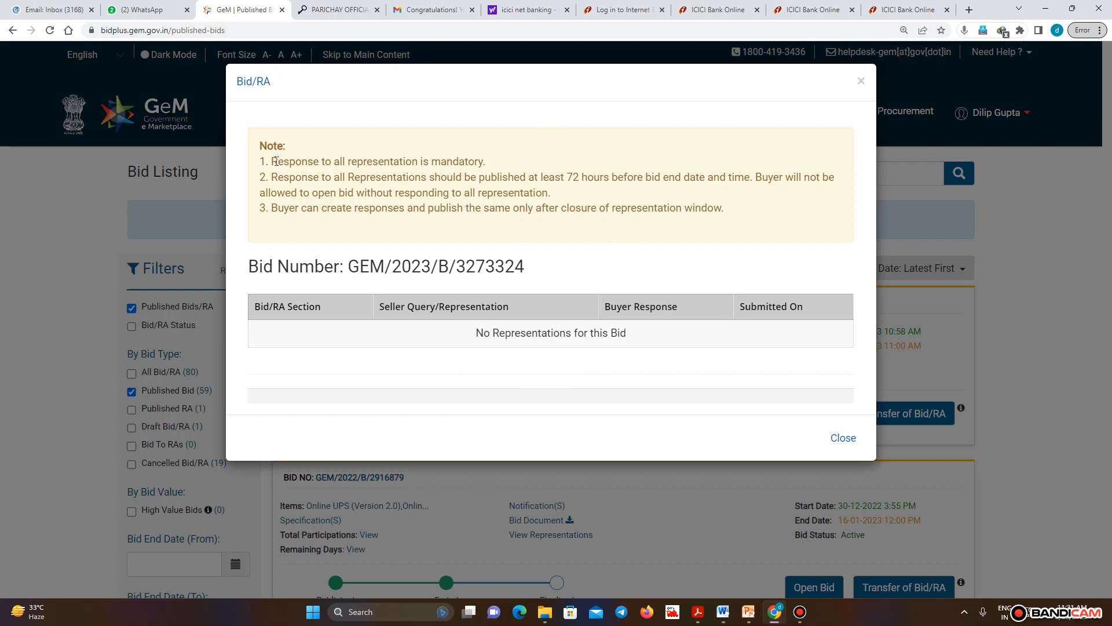
drag(272, 161, 494, 169)
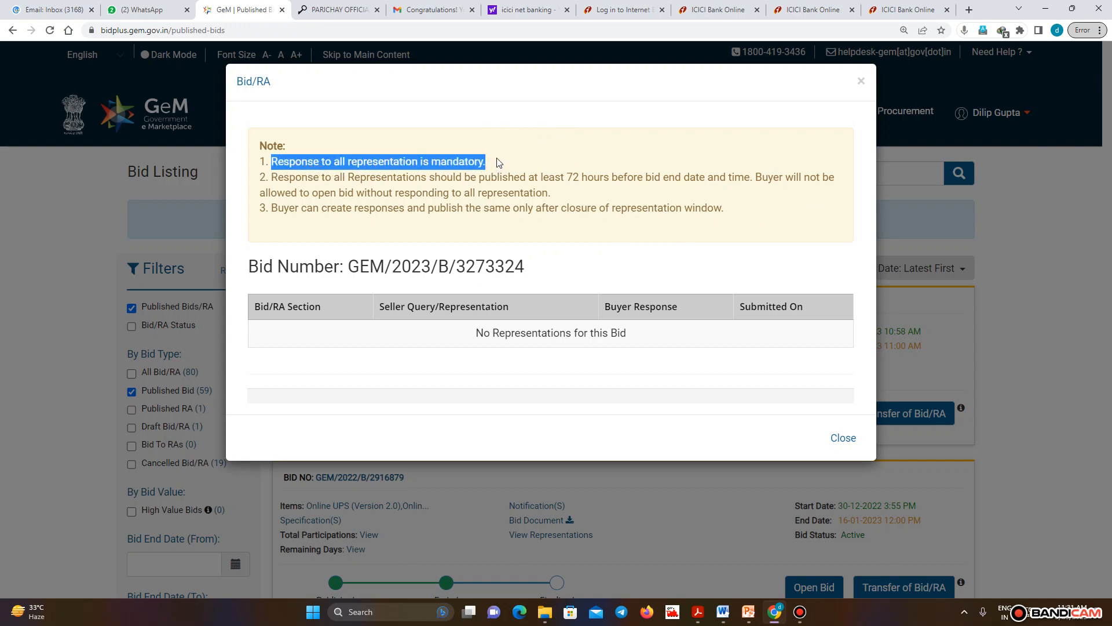
drag(278, 177, 561, 194)
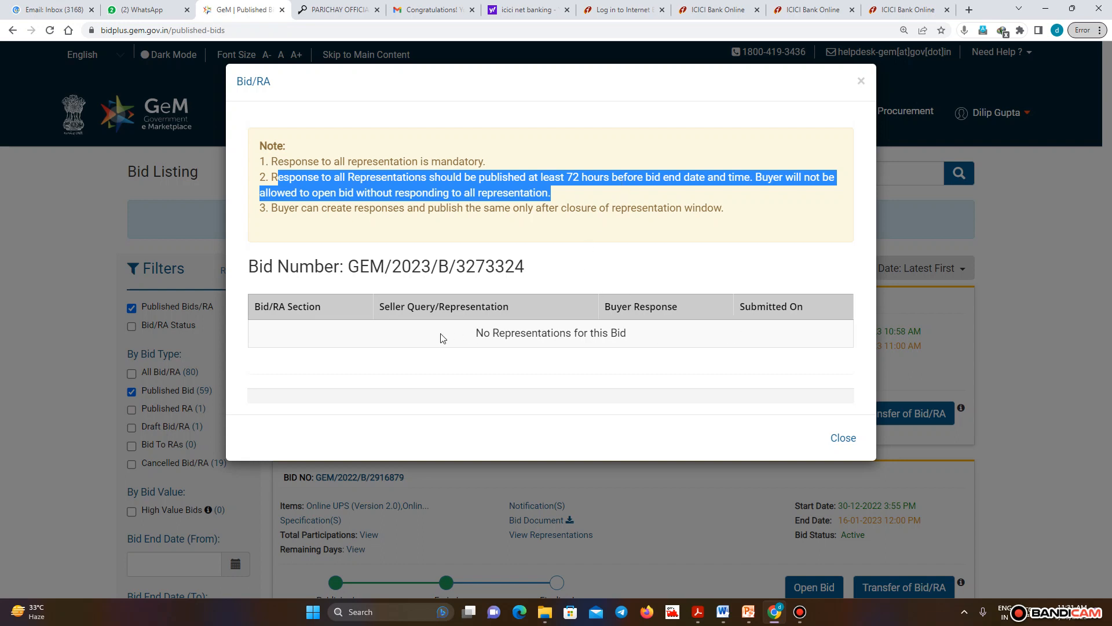
click(476, 338)
drag(476, 338, 645, 338)
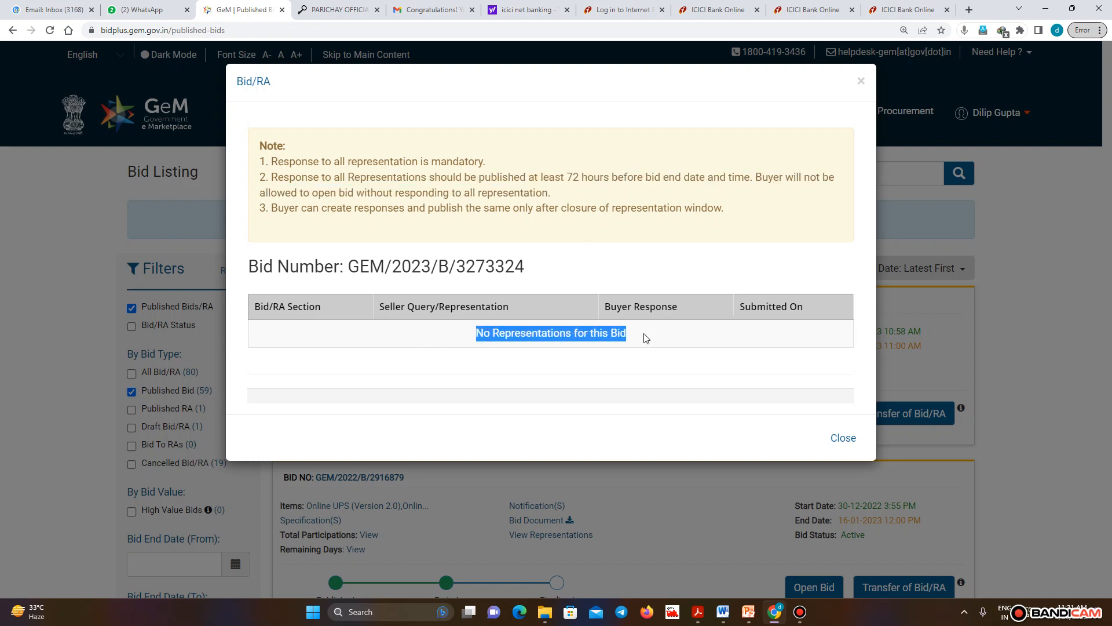
click(843, 438)
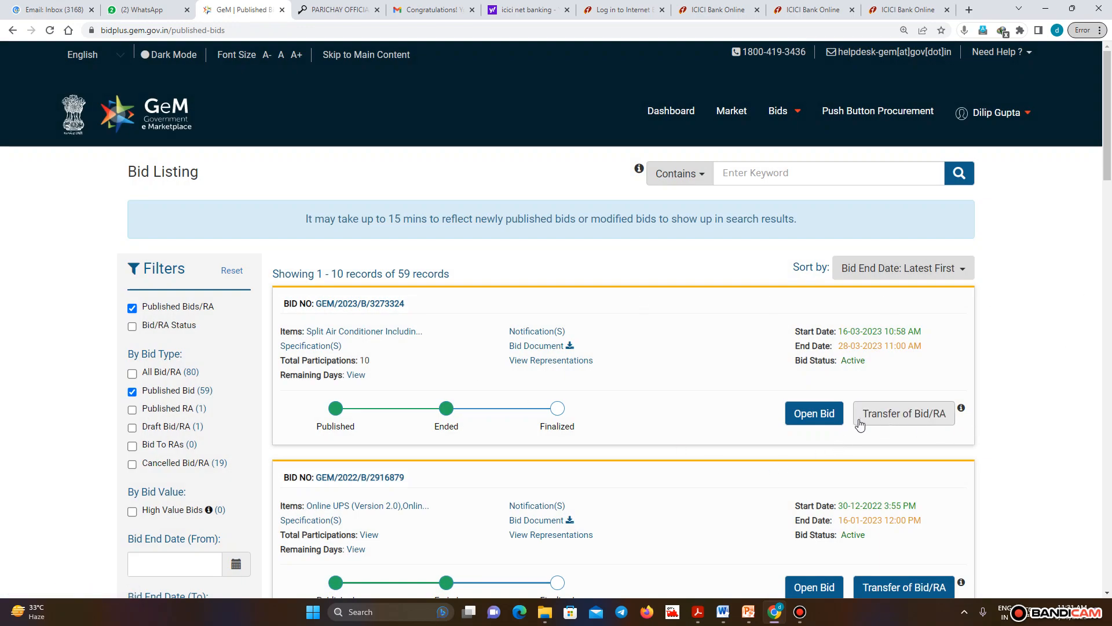
Open the split air conditioner bid for finalization and start Open Technical and Financial Bid
click(827, 419)
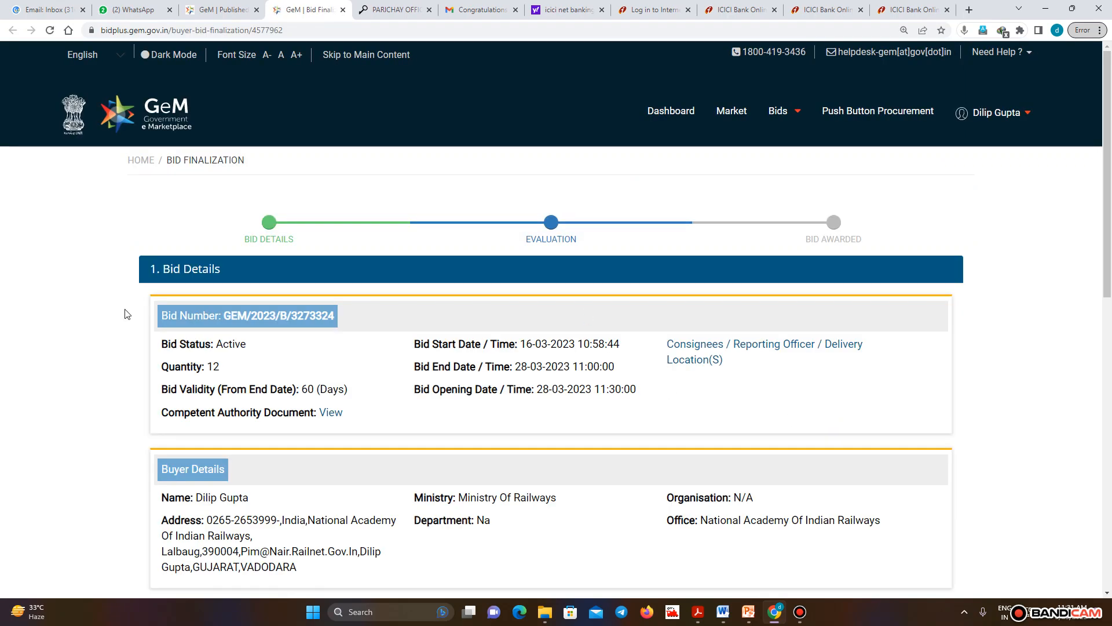
drag(1107, 196, 1110, 314)
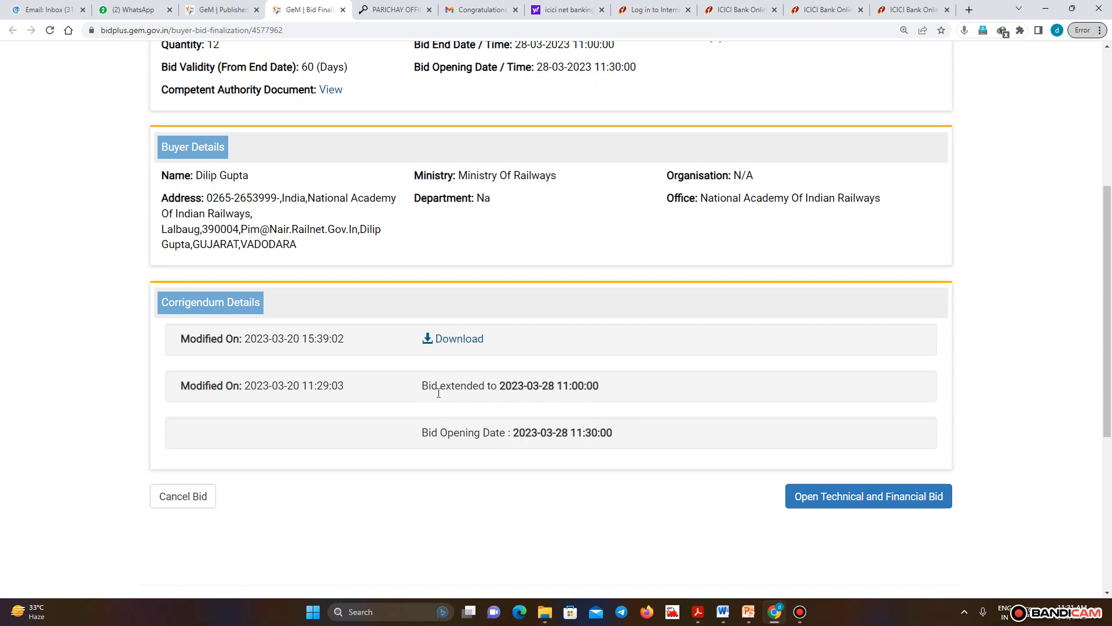
click(851, 498)
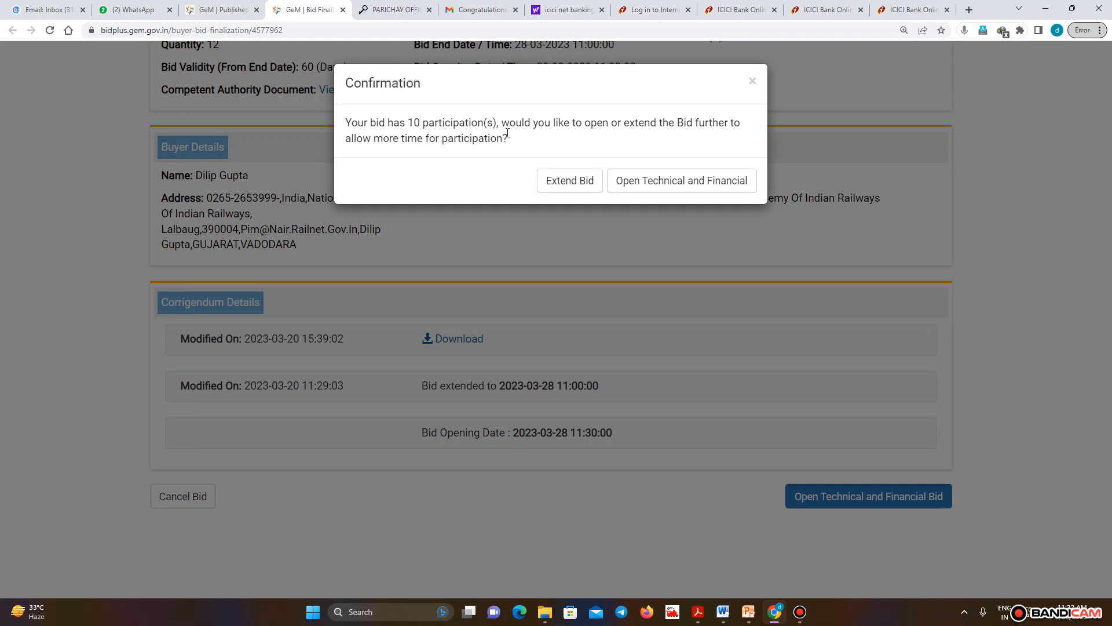
Choose Open Technical and Financial instead of extending, then enter and verify the one-time code
click(674, 190)
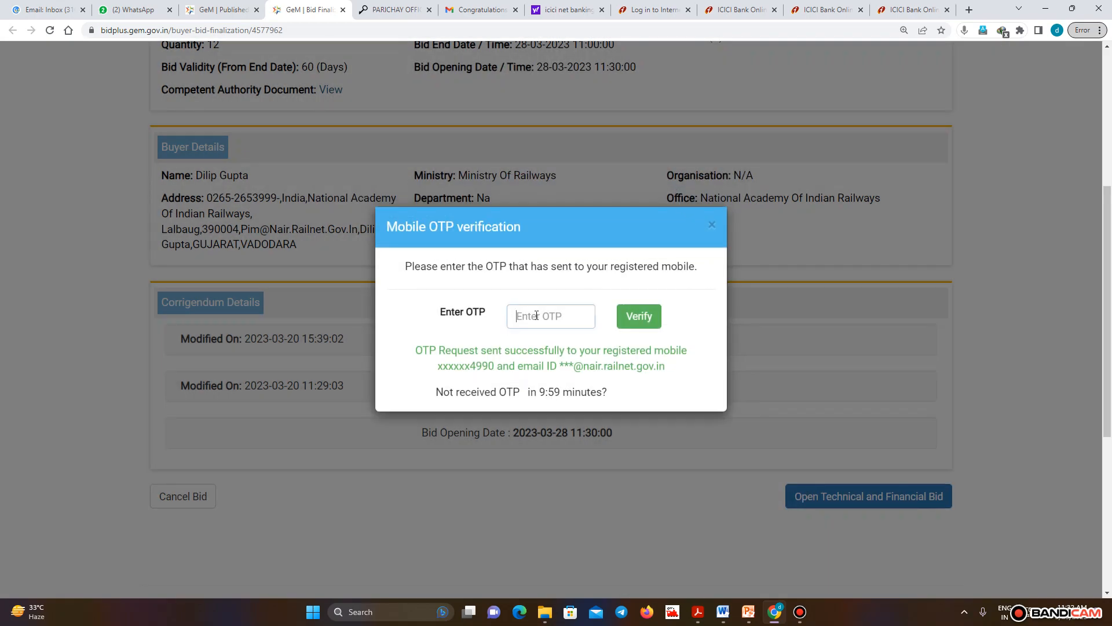
click(536, 315)
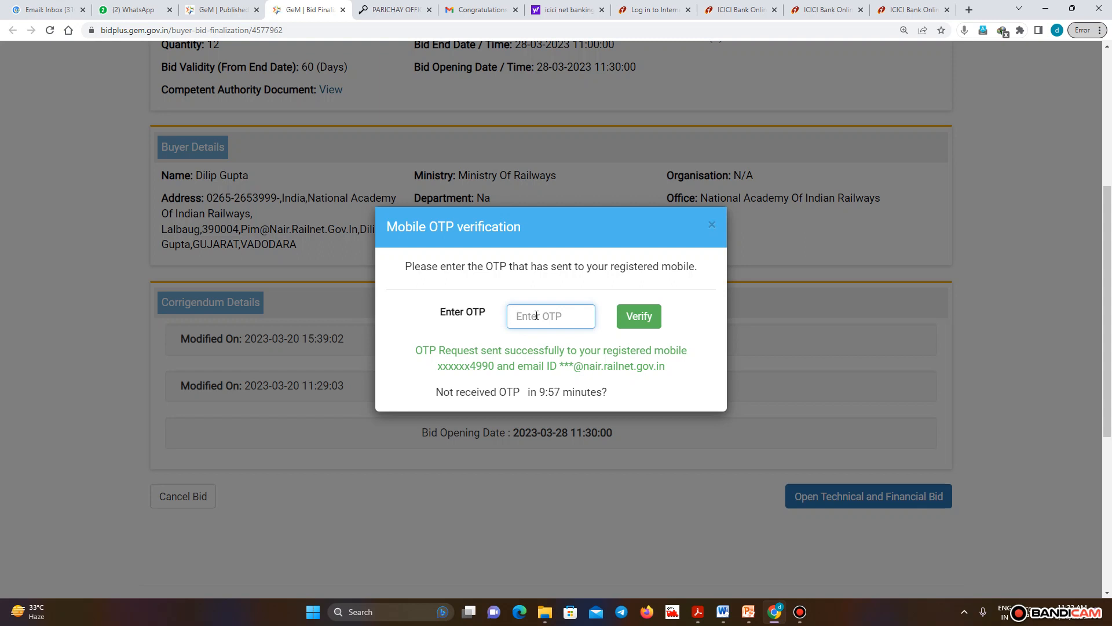
click(639, 317)
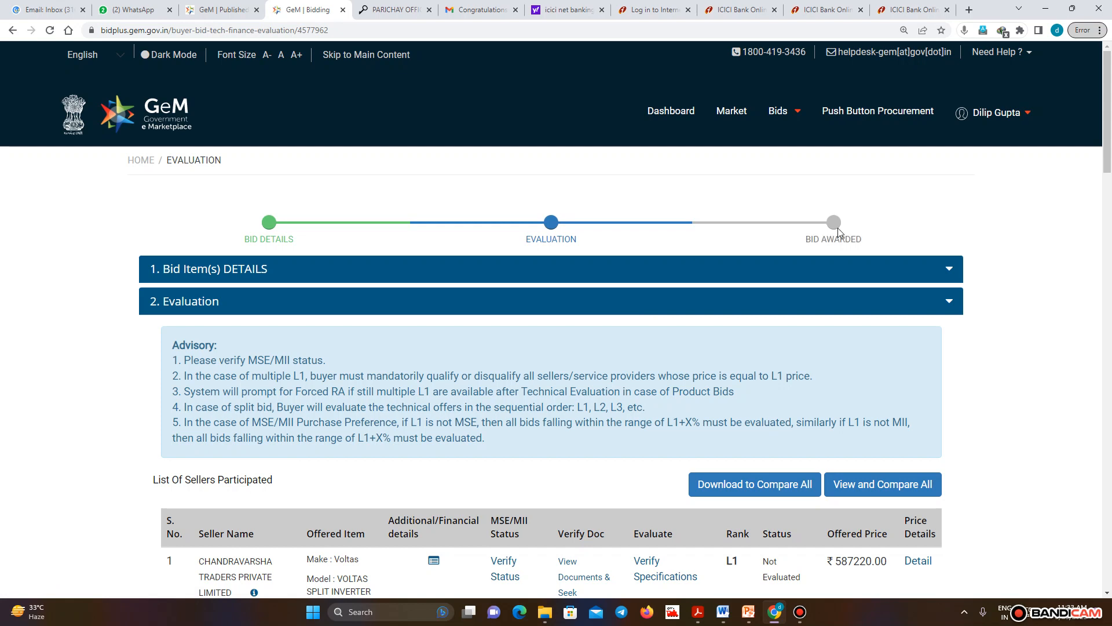
drag(1107, 82, 1110, 145)
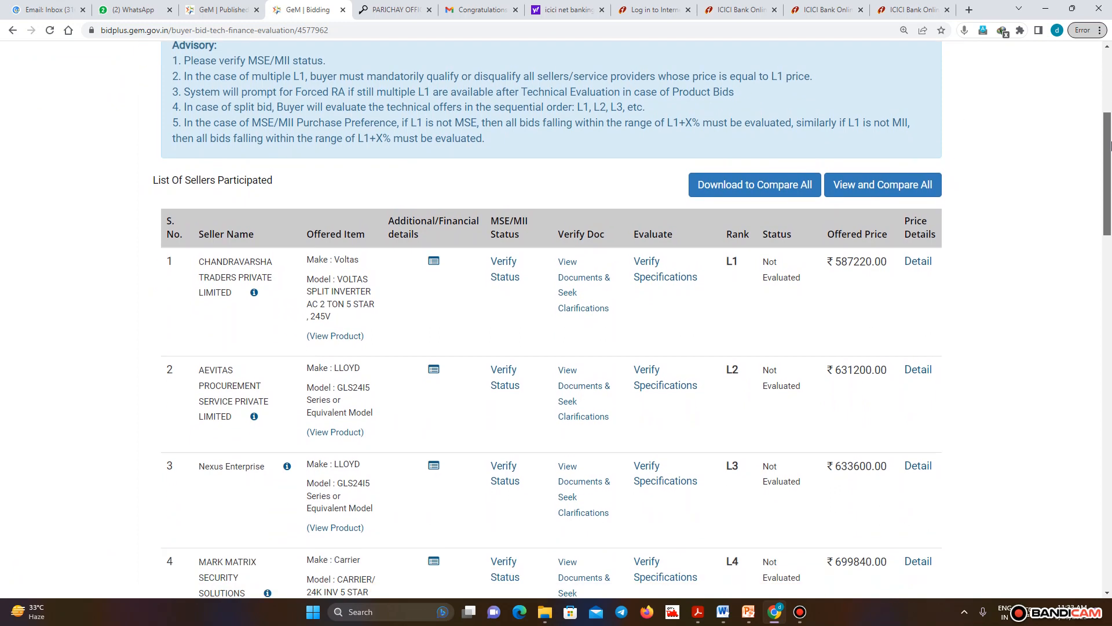
drag(1110, 144, 1110, 155)
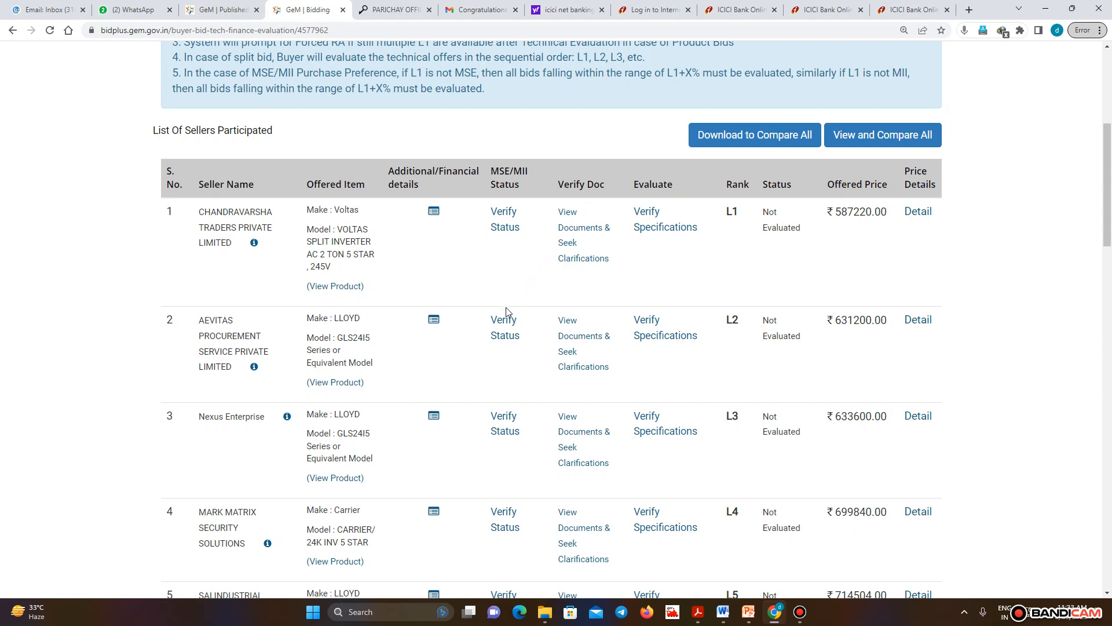
drag(1109, 185, 1110, 153)
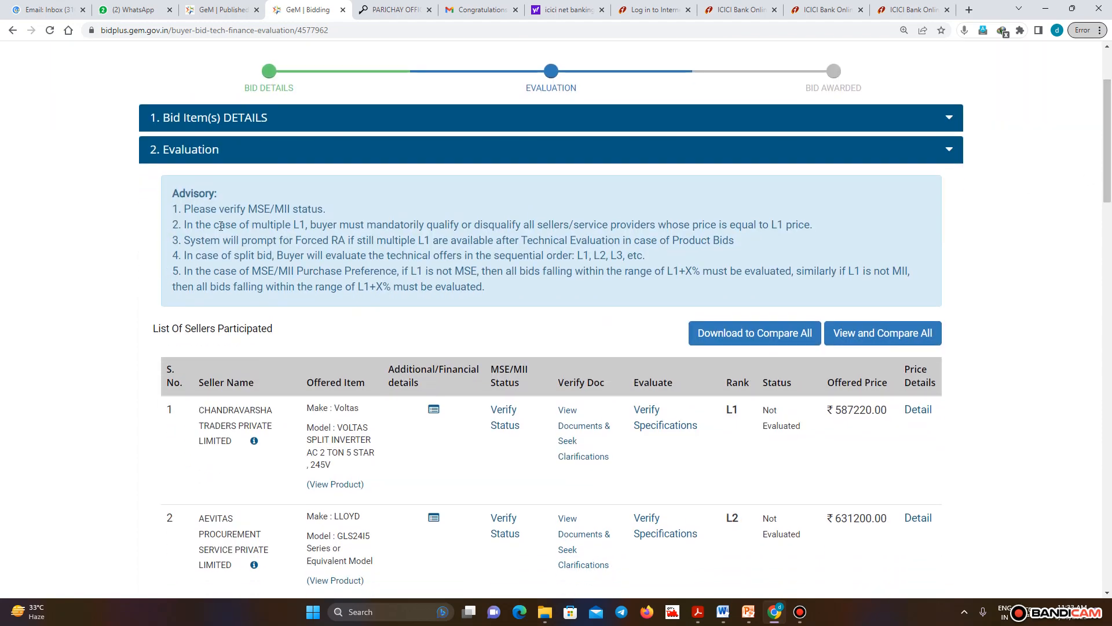
drag(185, 211, 335, 214)
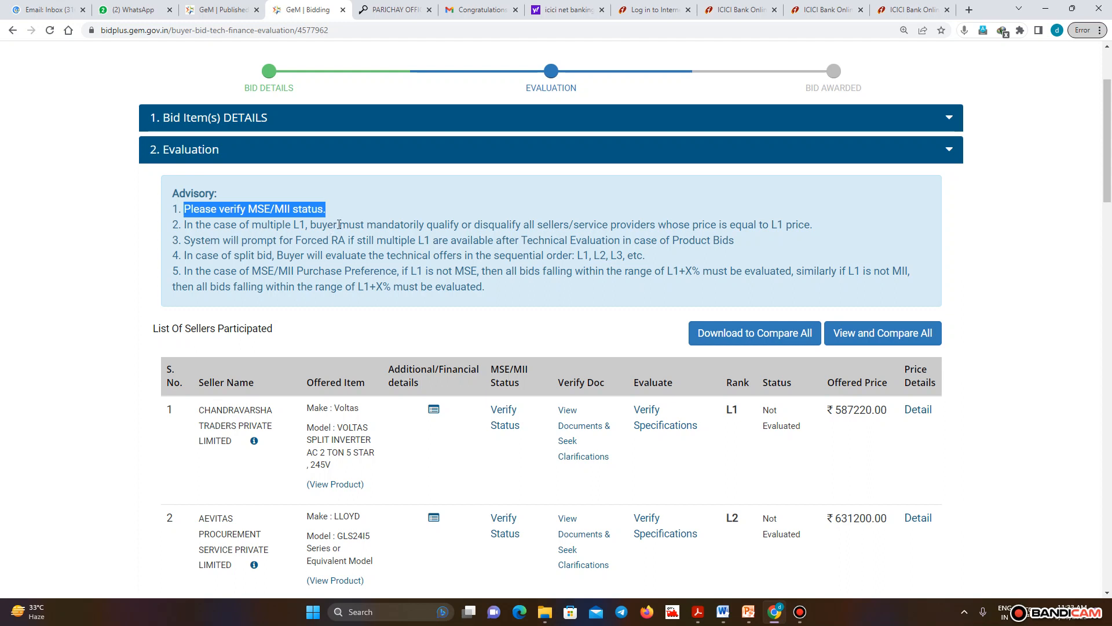
drag(330, 225, 438, 223)
drag(455, 221, 758, 222)
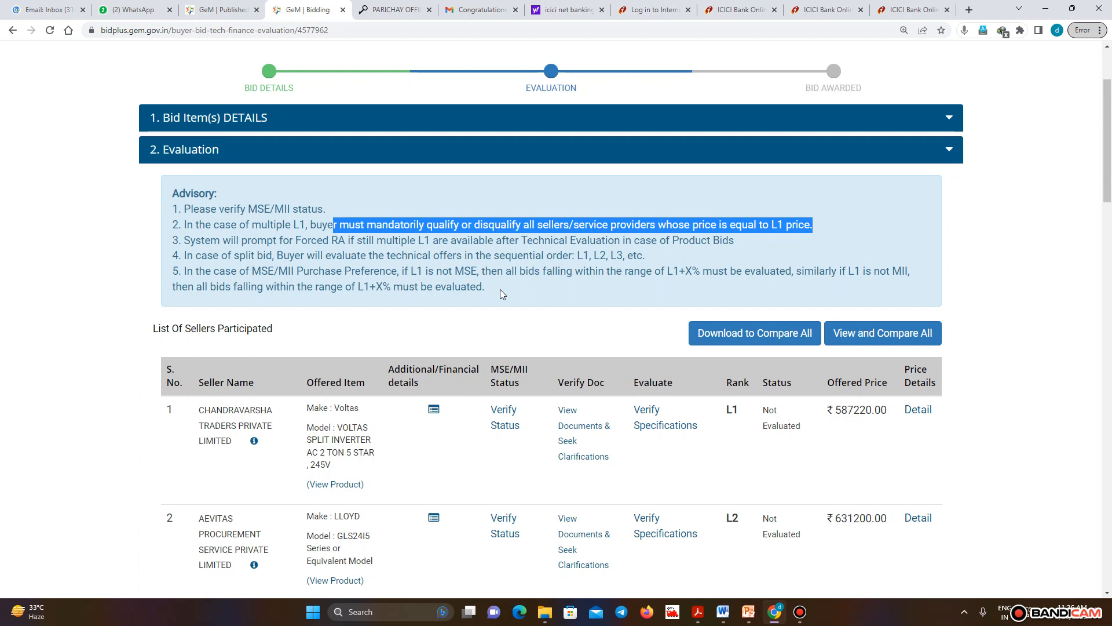
drag(1109, 144, 1110, 169)
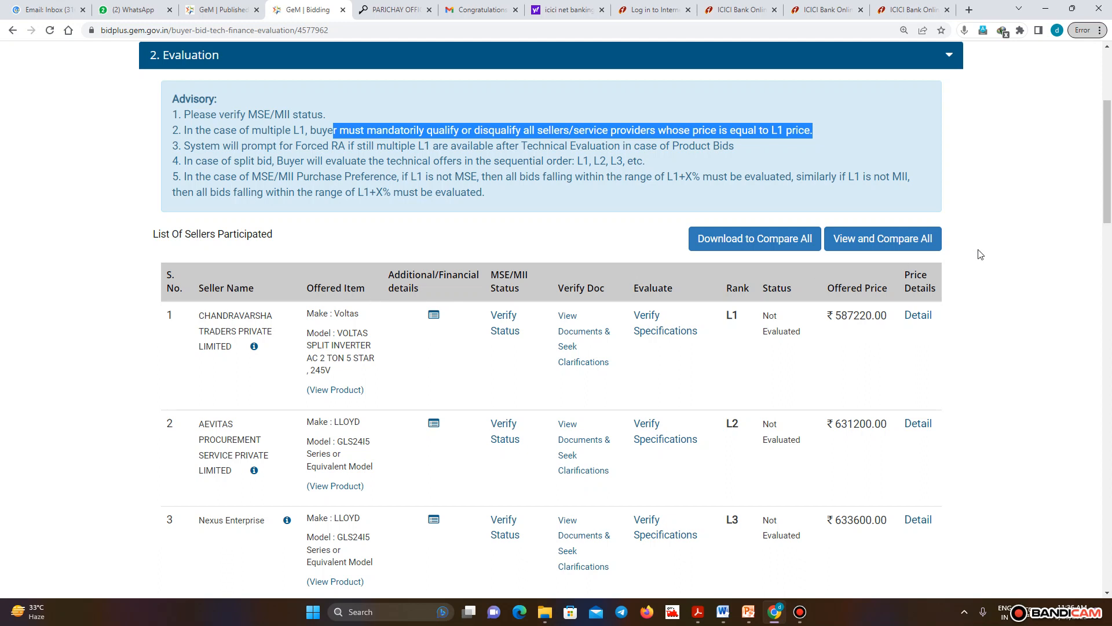
scroll(1110, 243, down, 2)
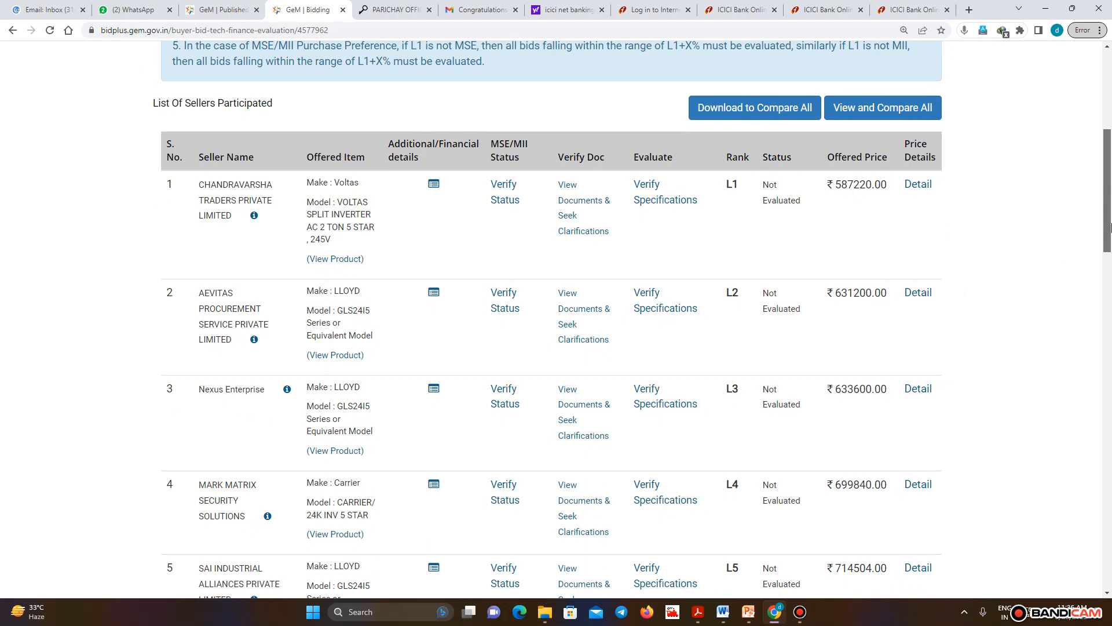
drag(1110, 226, 1107, 415)
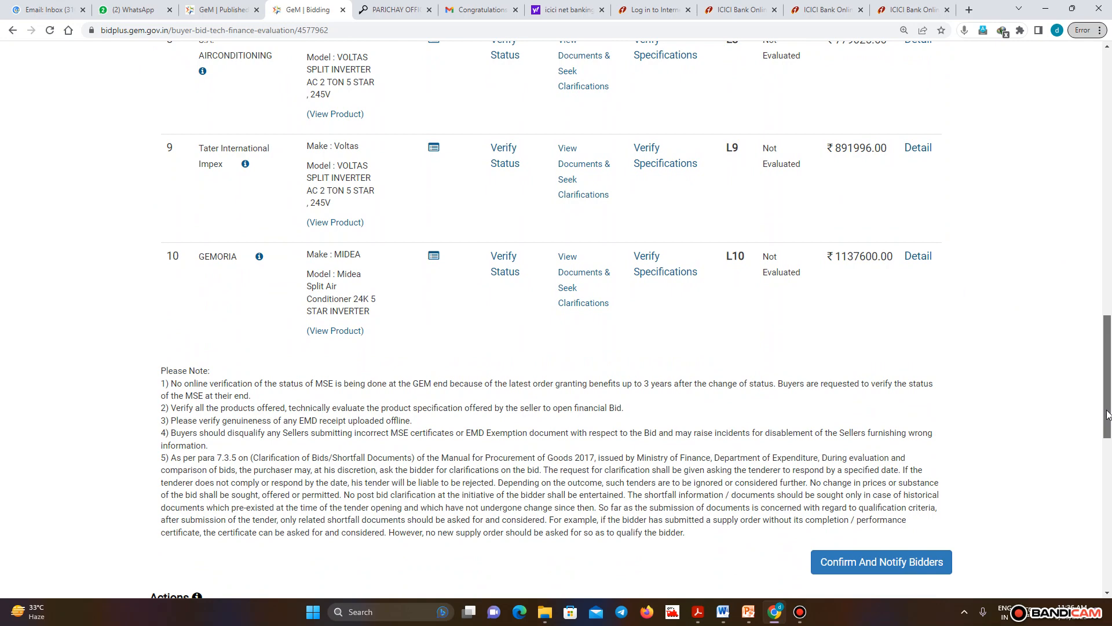
drag(1107, 411, 1107, 194)
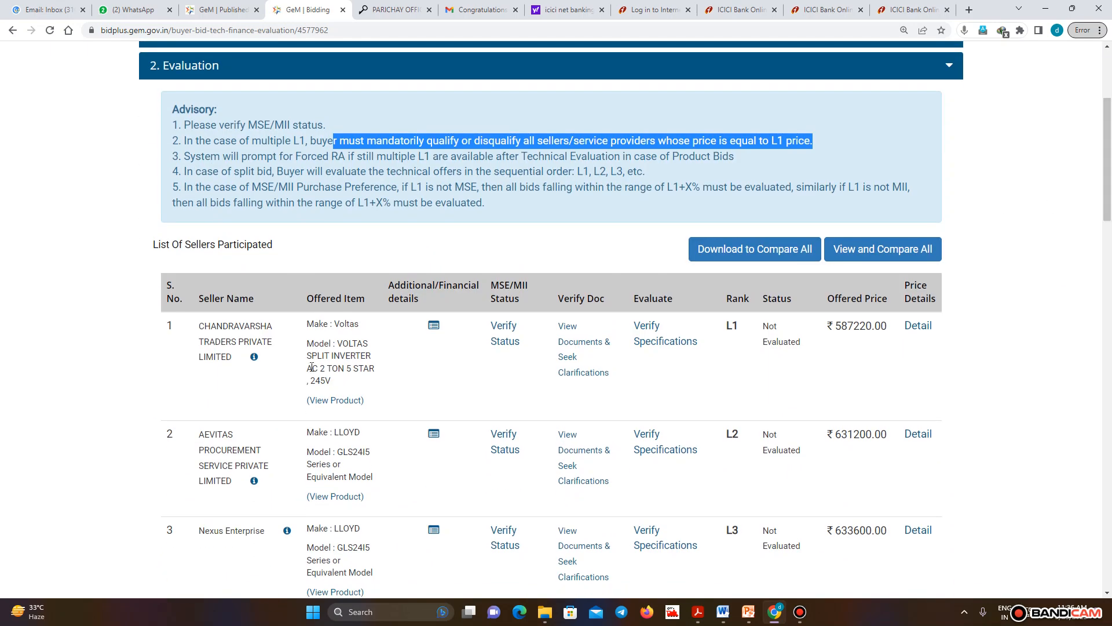
Check the L1 seller's MSE/MII status and download its Make in India local-content certificate
click(501, 330)
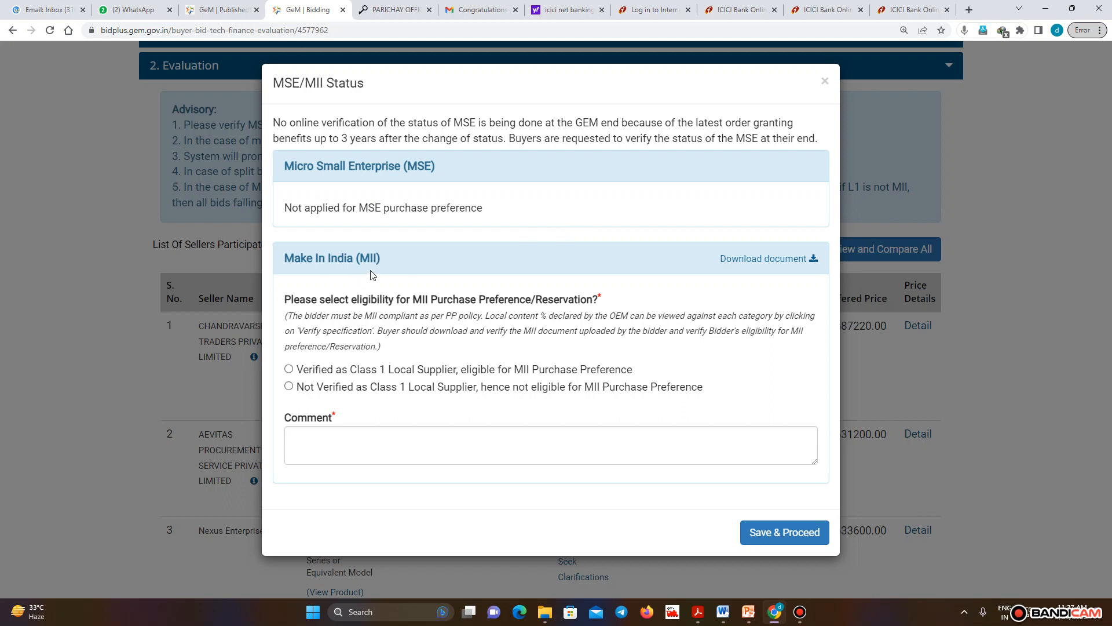
click(771, 262)
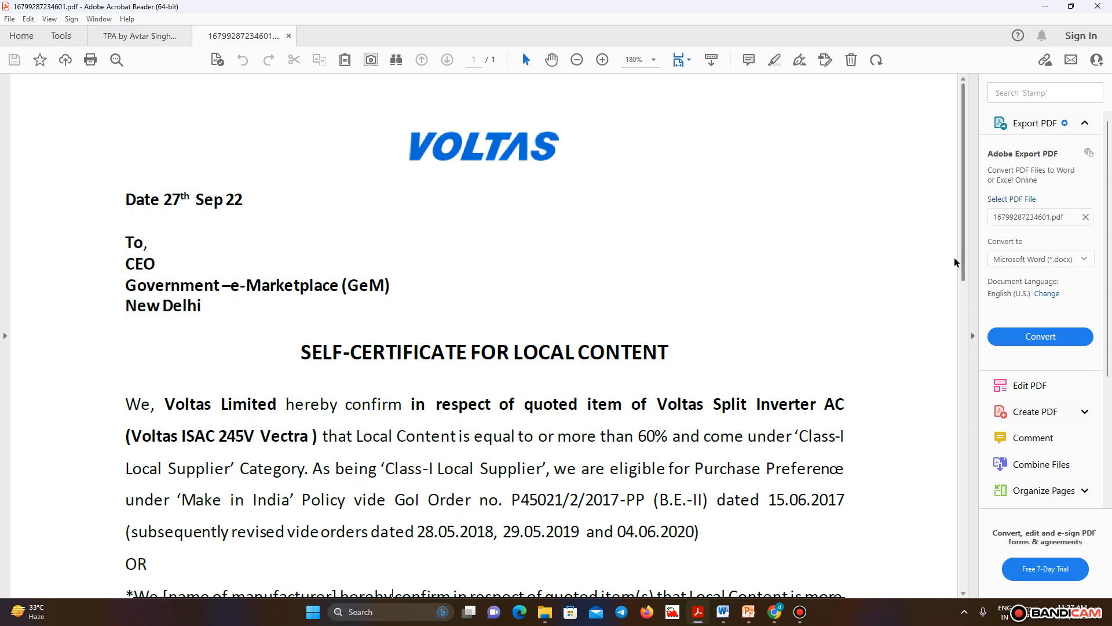
Scroll through the Voltas certificate, return to its top, and close Acrobat with all tabs
scroll(963, 267, down, 5)
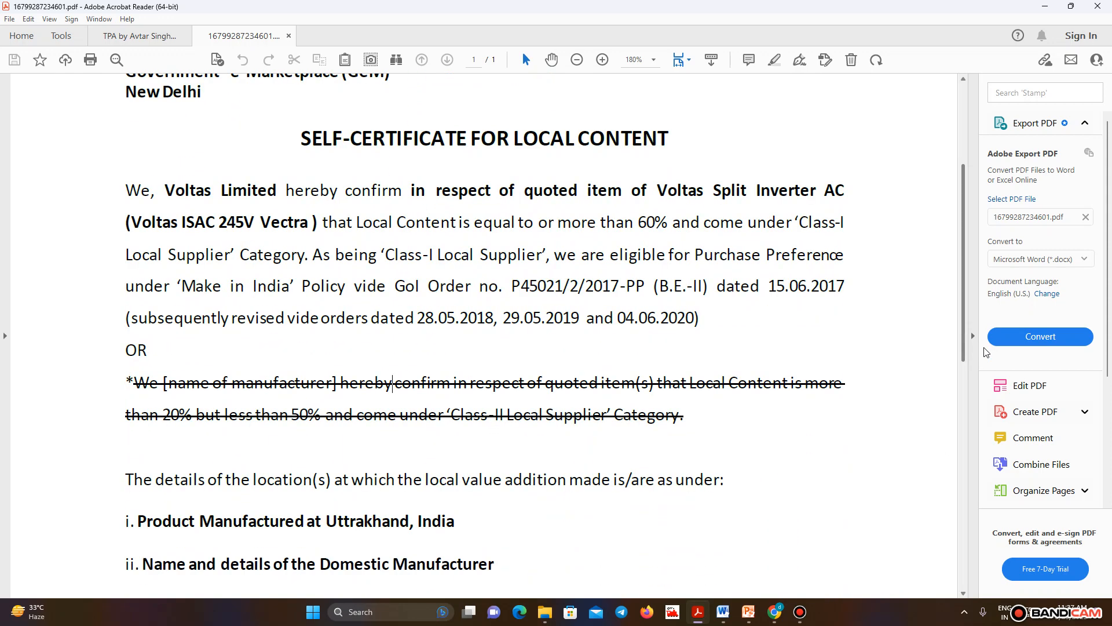
scroll(988, 382, down, 2)
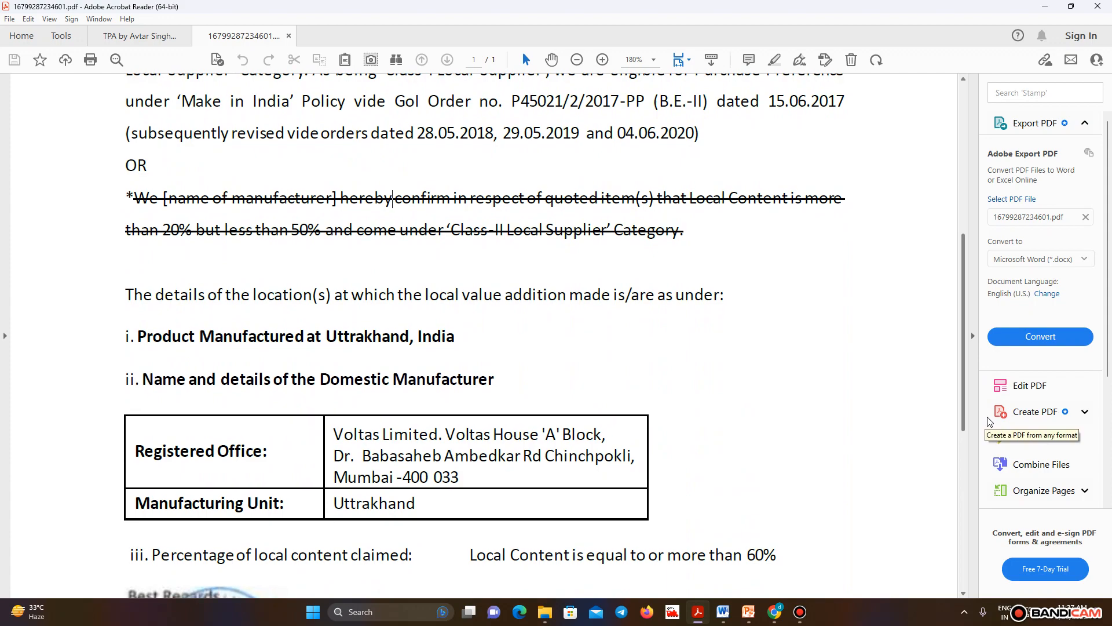
scroll(991, 421, down, 7)
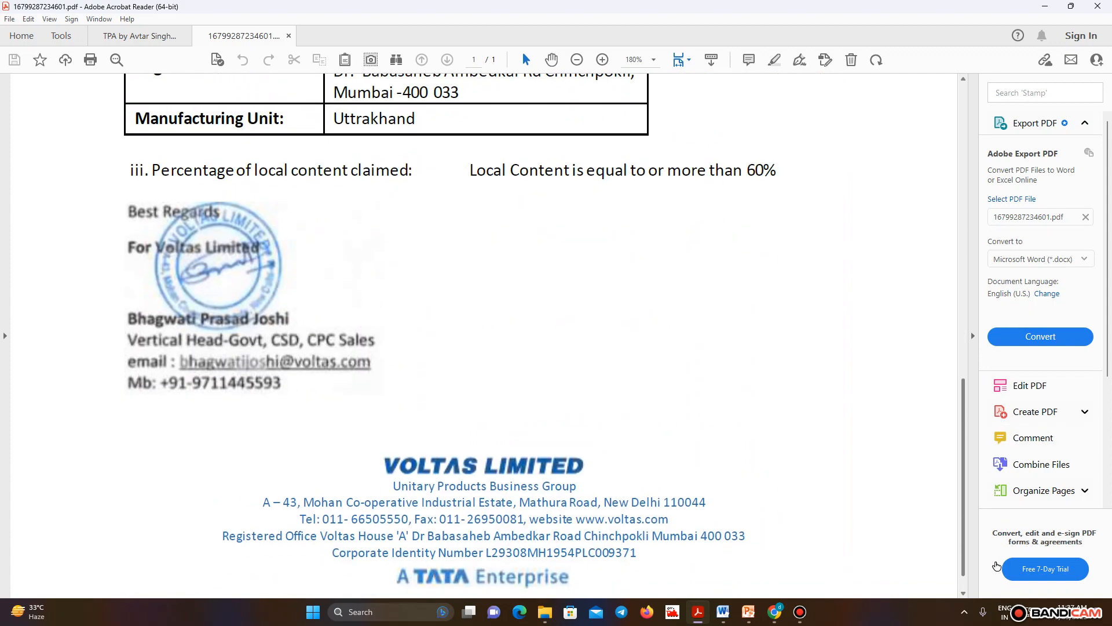
key(Home)
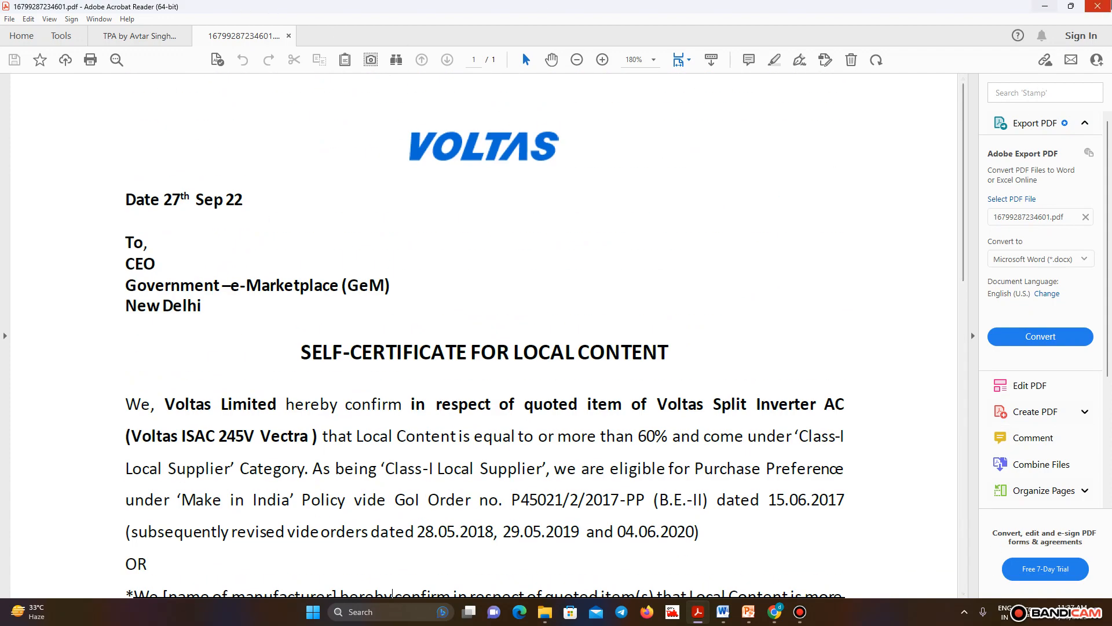
click(1104, 5)
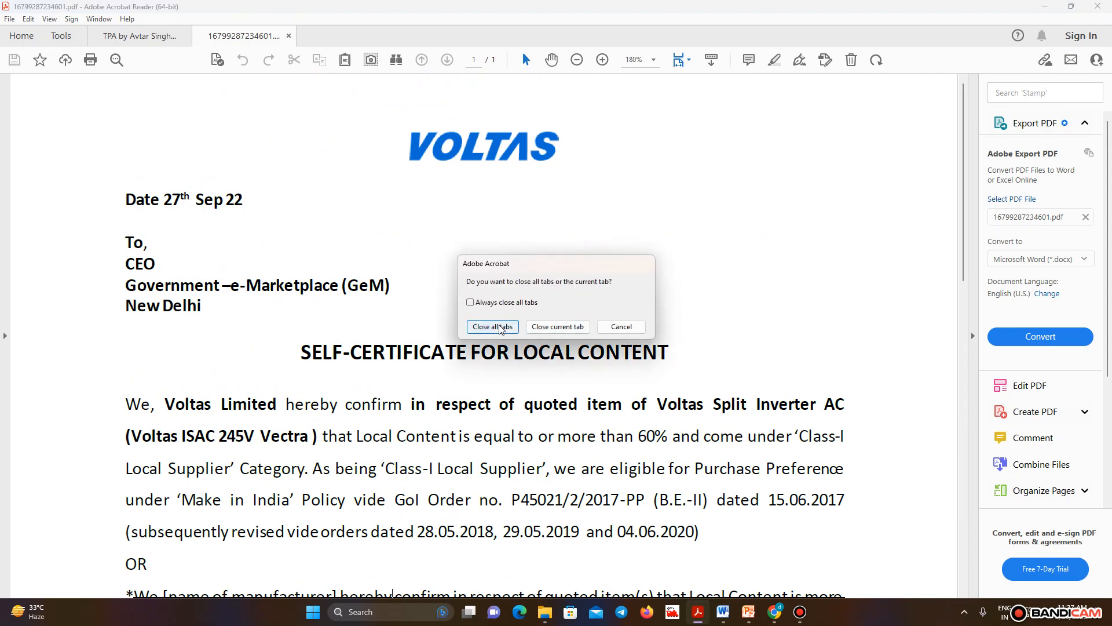
click(500, 328)
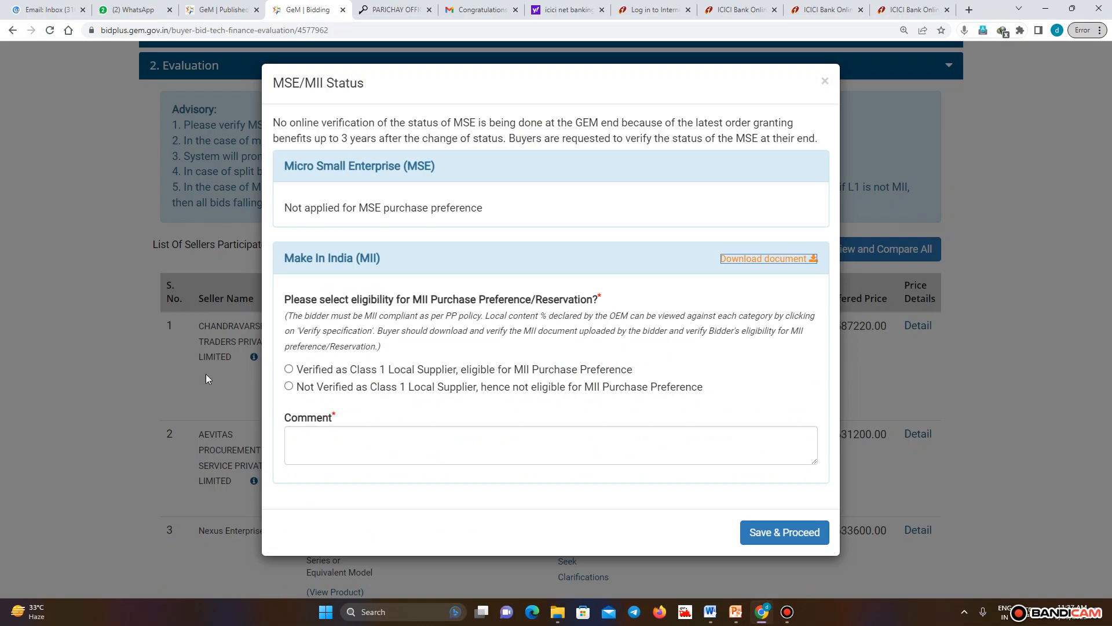
Mark seller 1 as verified Class 1 Local Supplier and comment 'VENDOR HAS SUBMITTED DECLARATION AS' plus eligibility wording
click(288, 369)
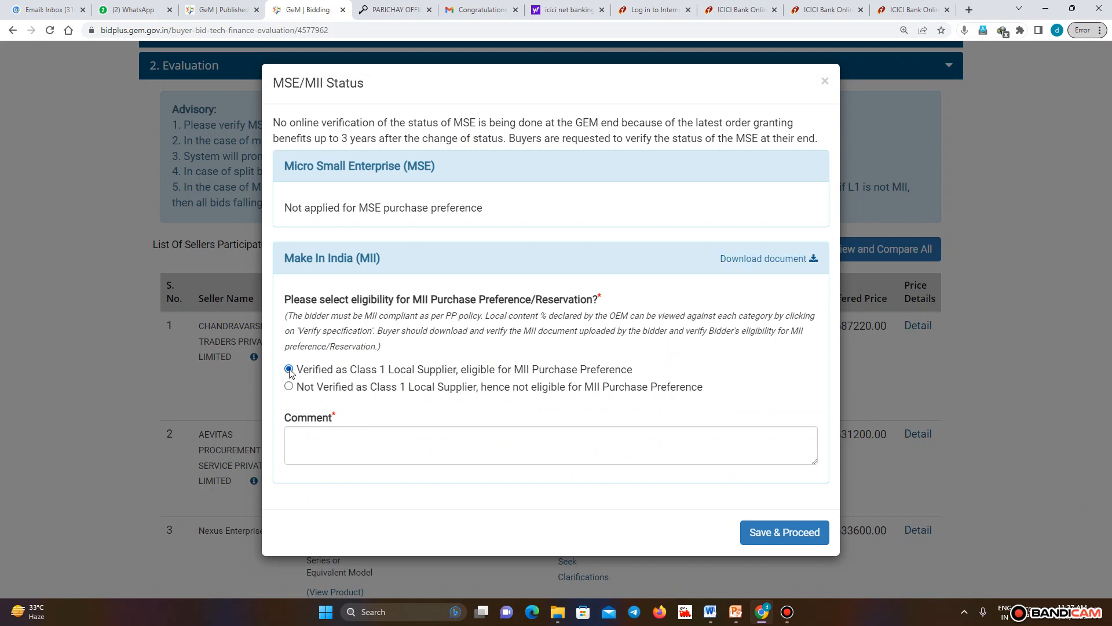
click(542, 435)
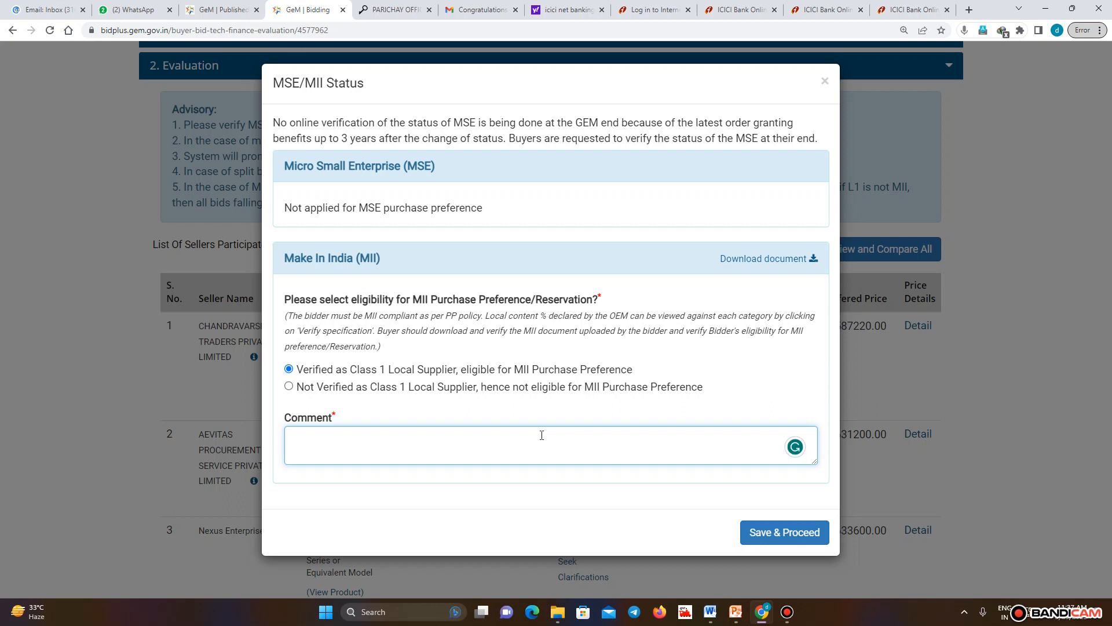
text(VENDOR HAS SUBMITTED)
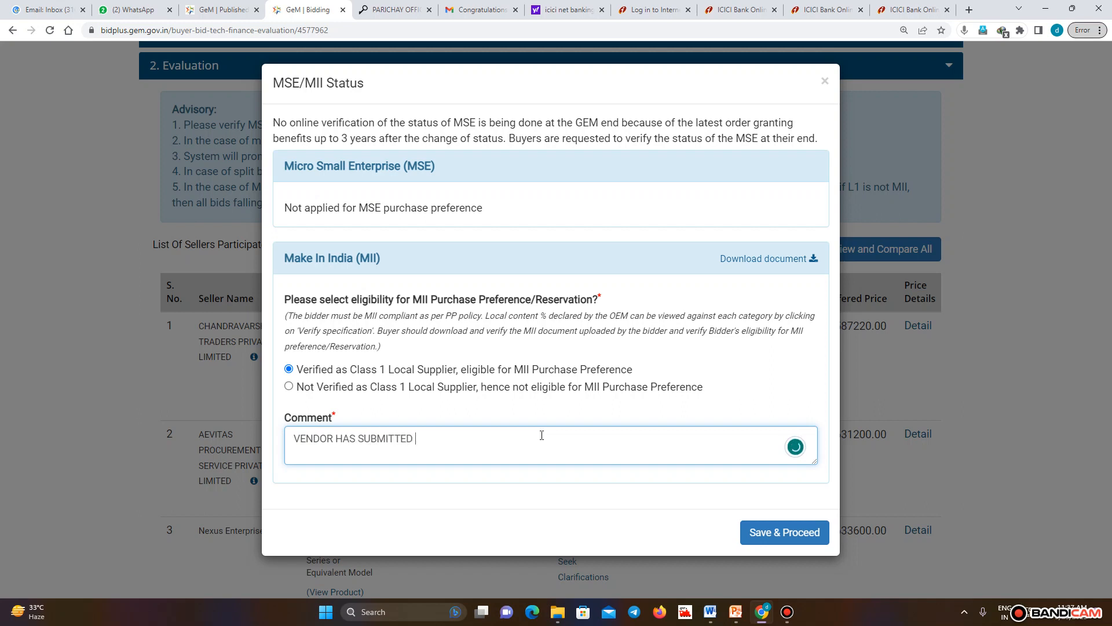
text( DECLARATION AS)
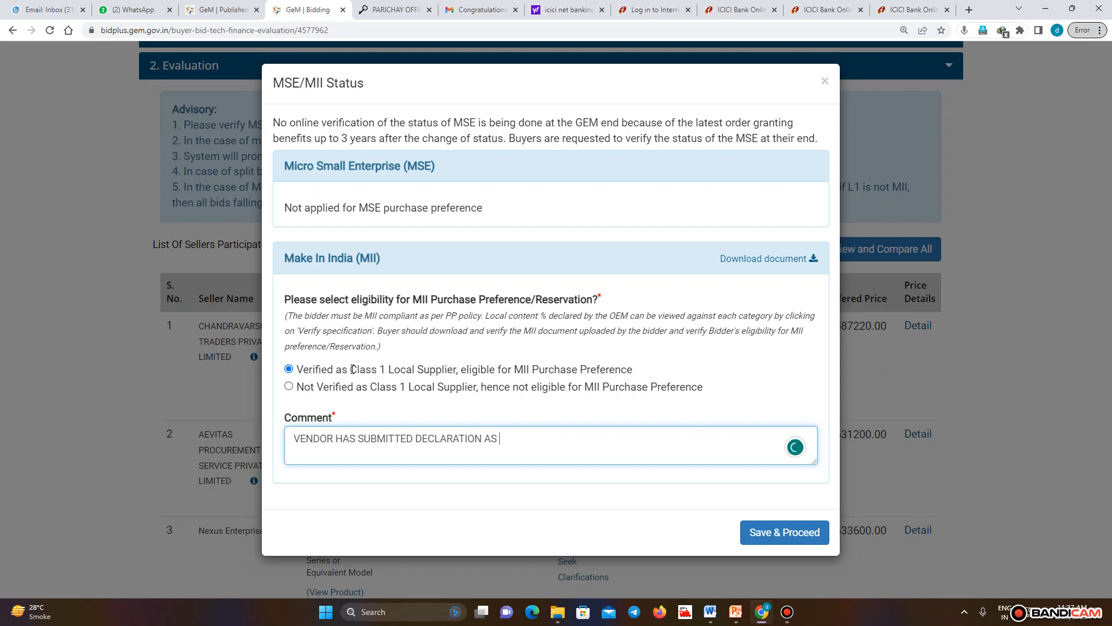
drag(353, 369, 646, 377)
key(ctrl+c)
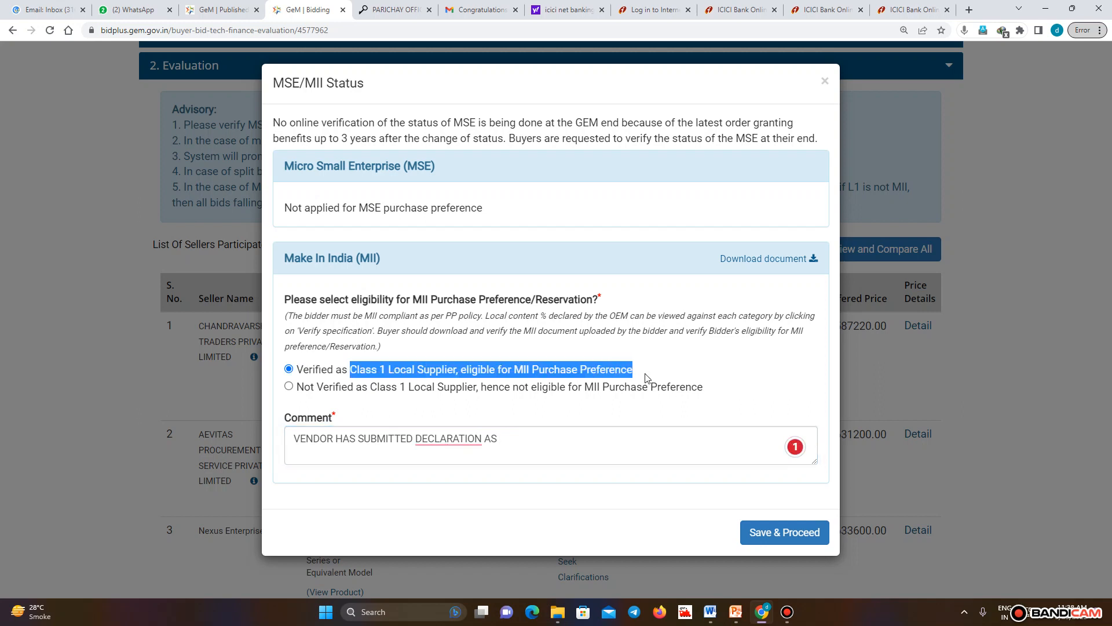
click(542, 443)
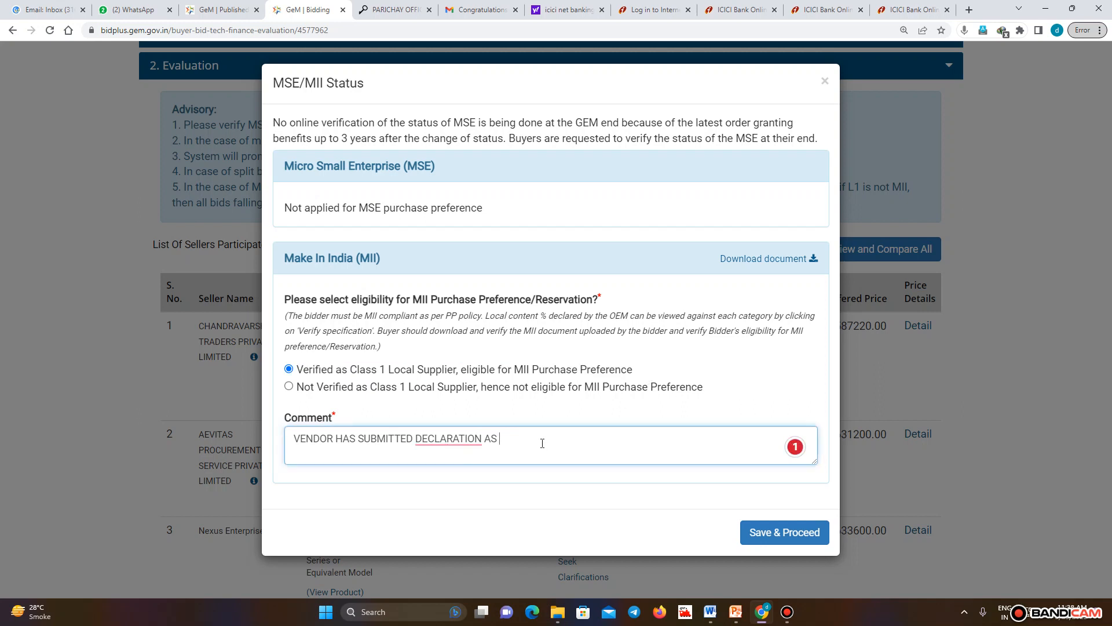
key(ctrl+v)
Refine the comment with 'A' and 'THEREFORE,', then save the first seller's MII verification
mouse_move(449, 441)
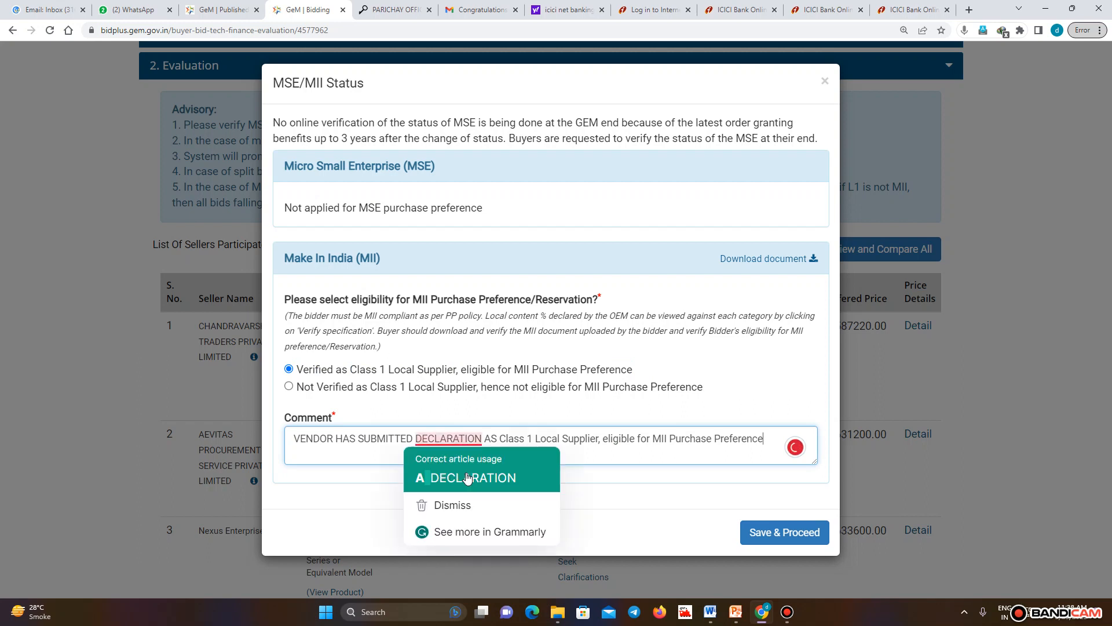
click(468, 477)
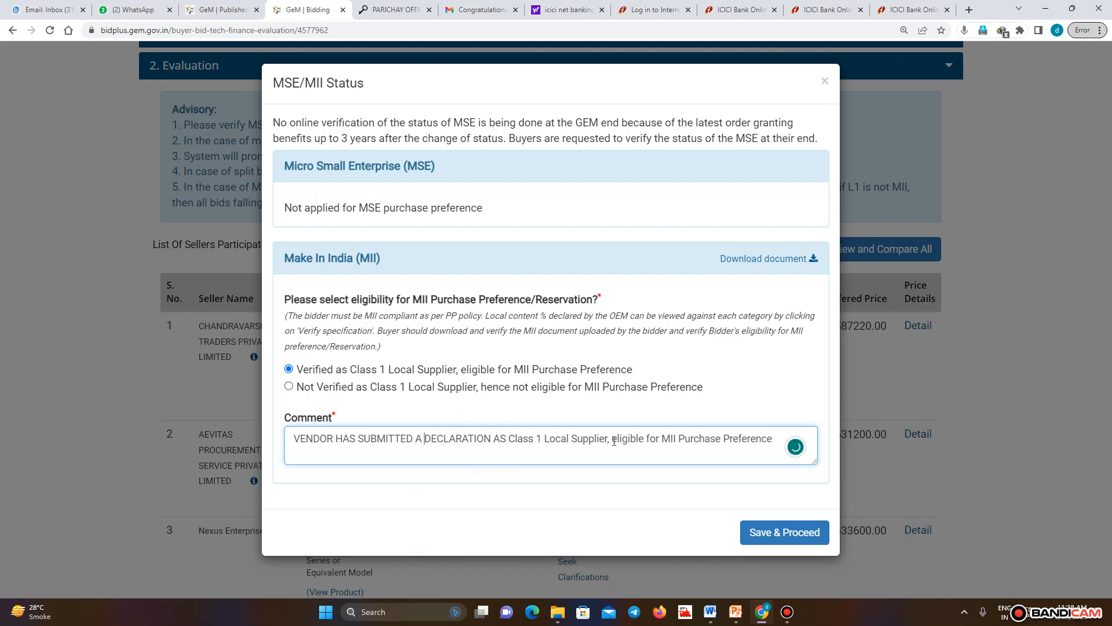
text(HENCE )
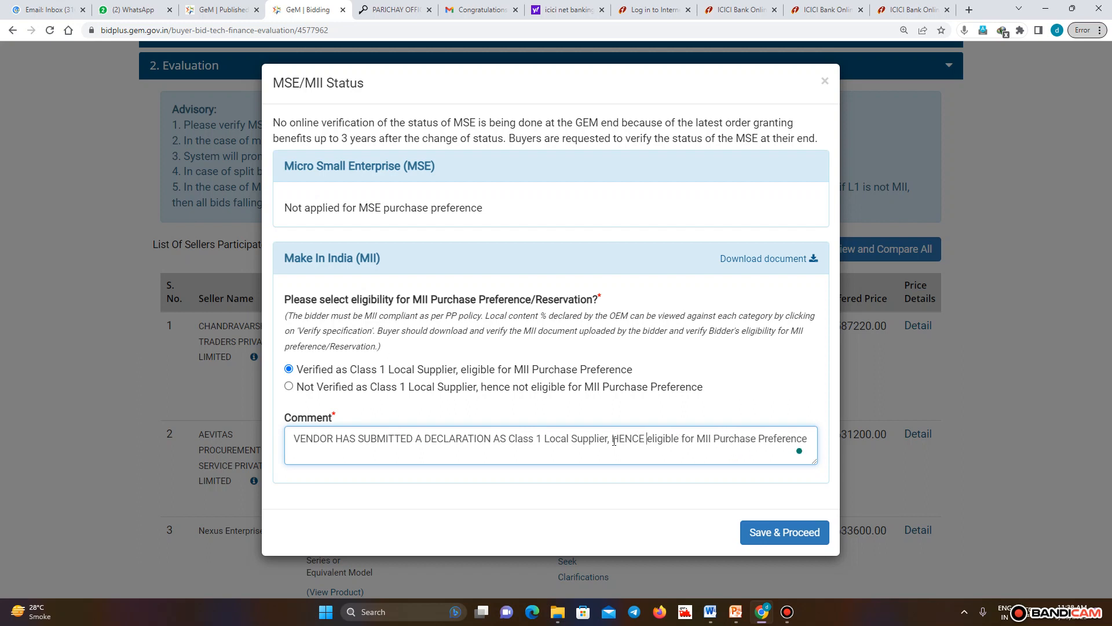
text(\\\)
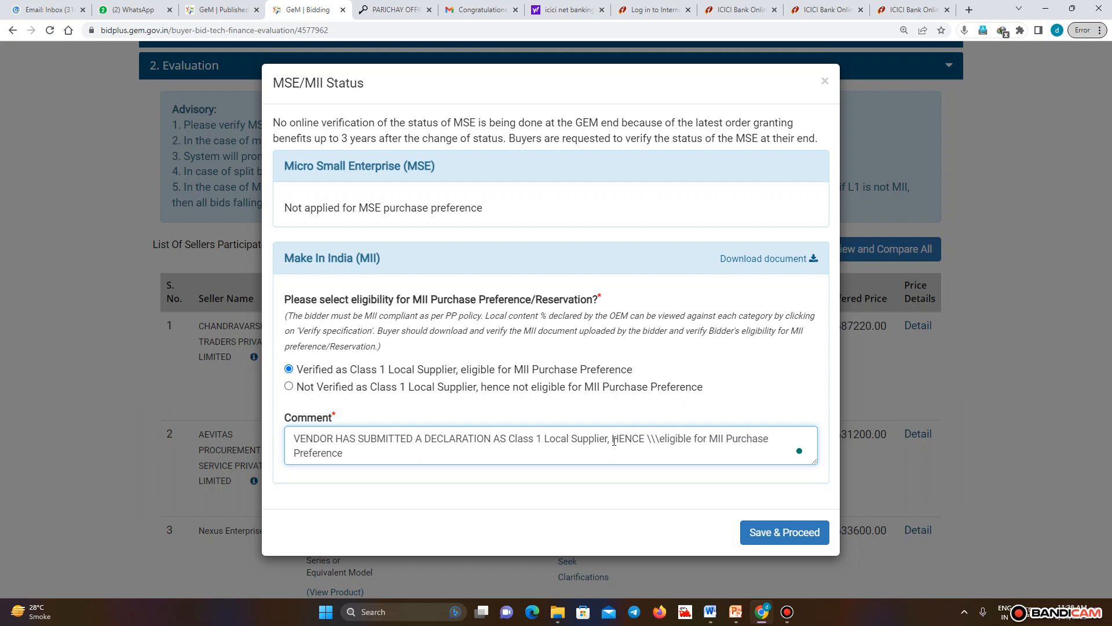
key(BackSpace)
key(BackSpace)
key(BackSpace)
key(BackSpace)
key(BackSpace)
key(BackSpace)
key(BackSpace)
key(BackSpace)
key(BackSpace)
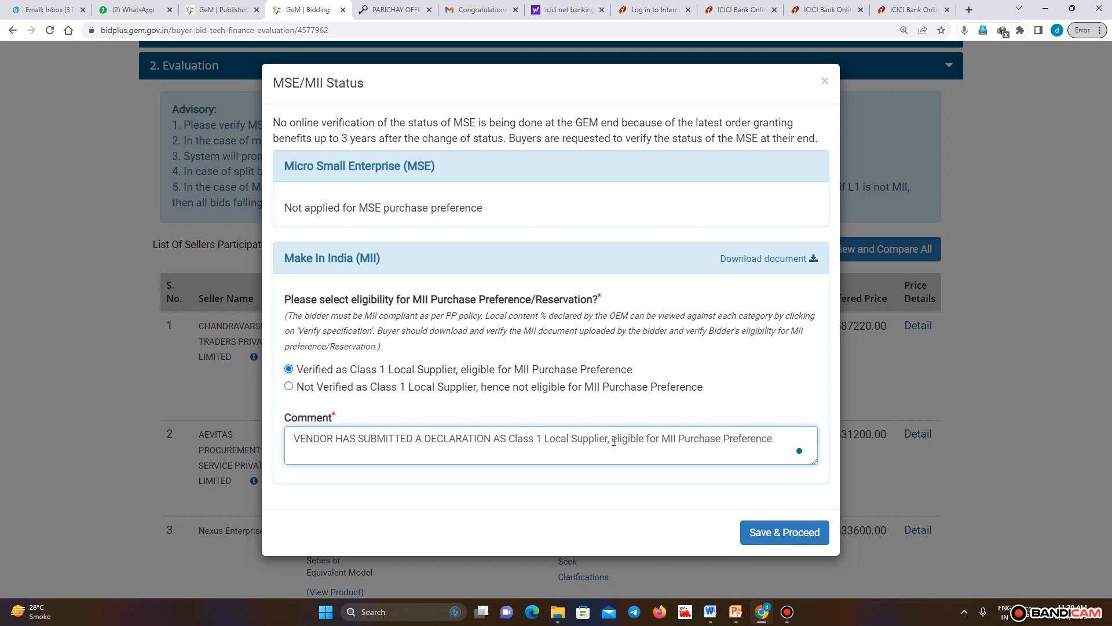
text(THEREFORE)
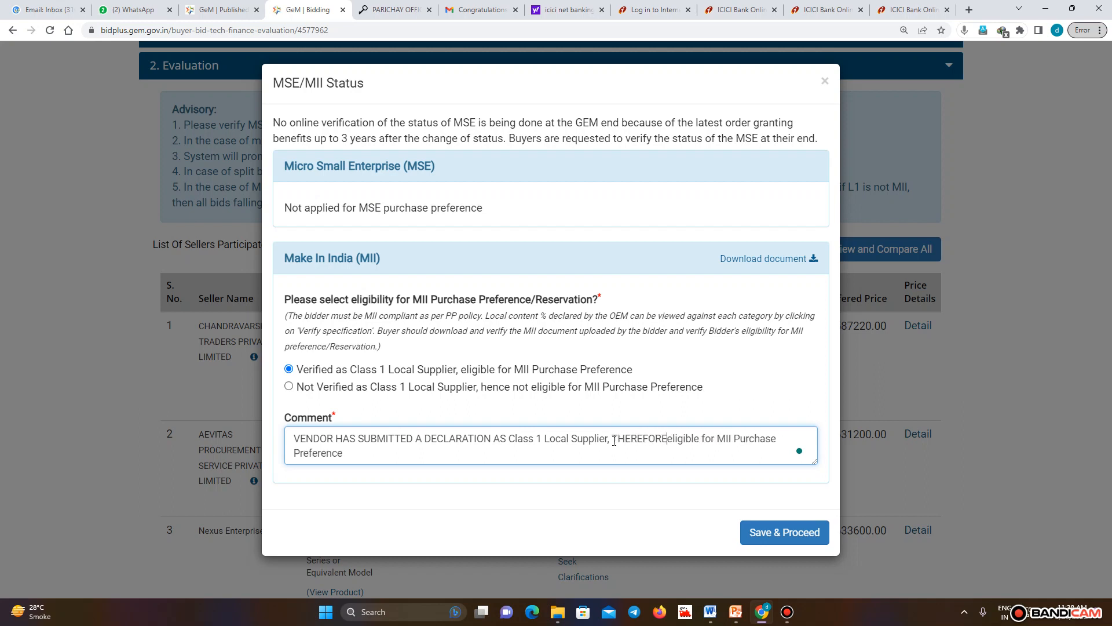
text(,)
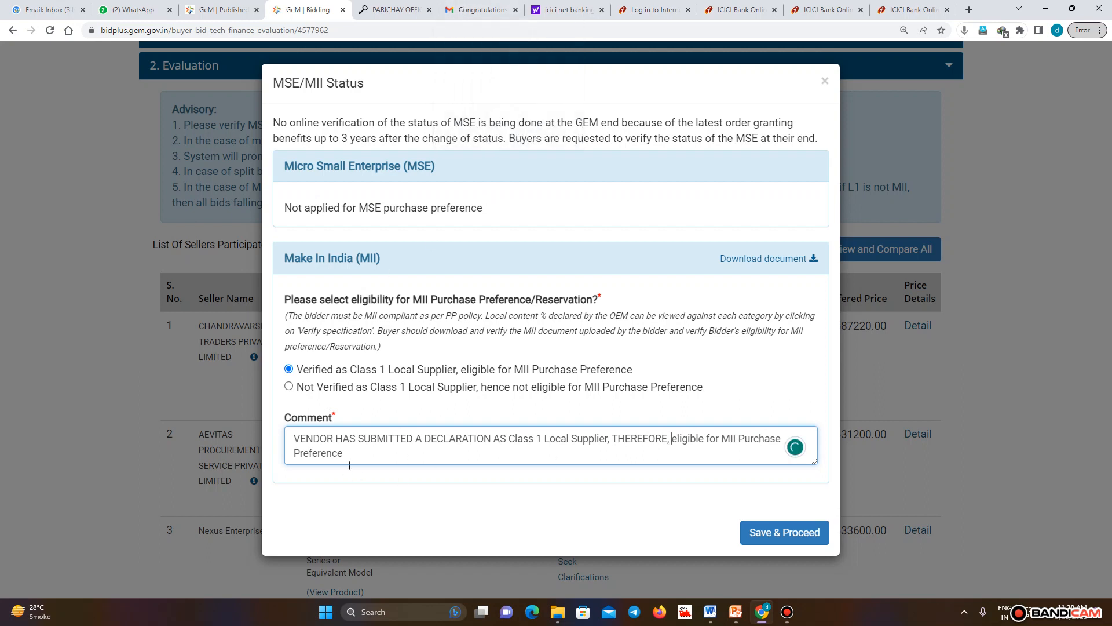
drag(355, 454, 289, 440)
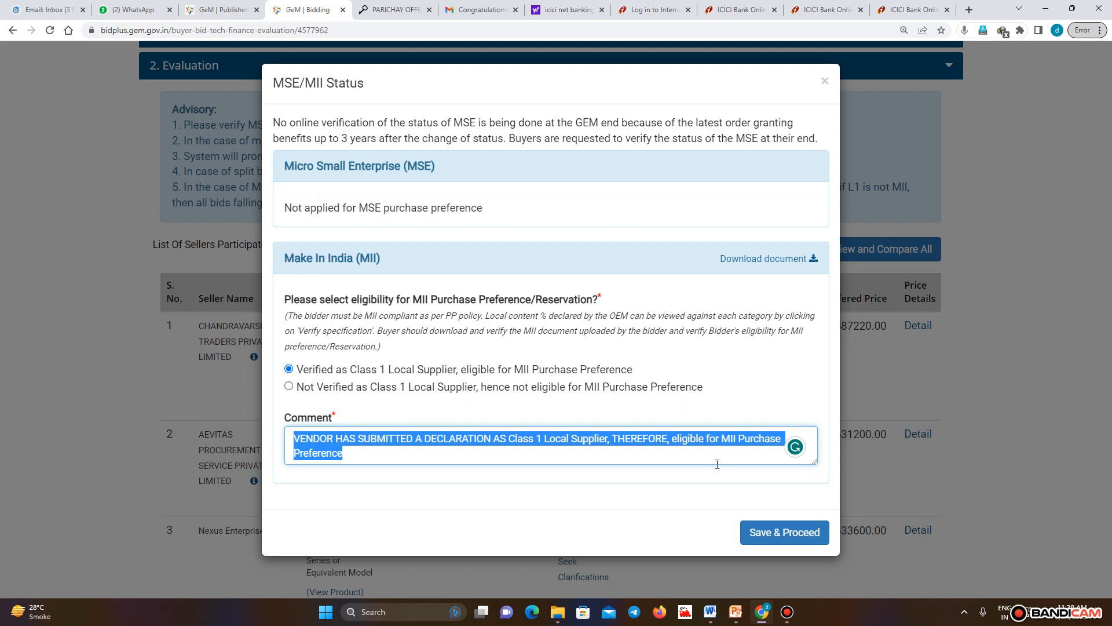
click(802, 538)
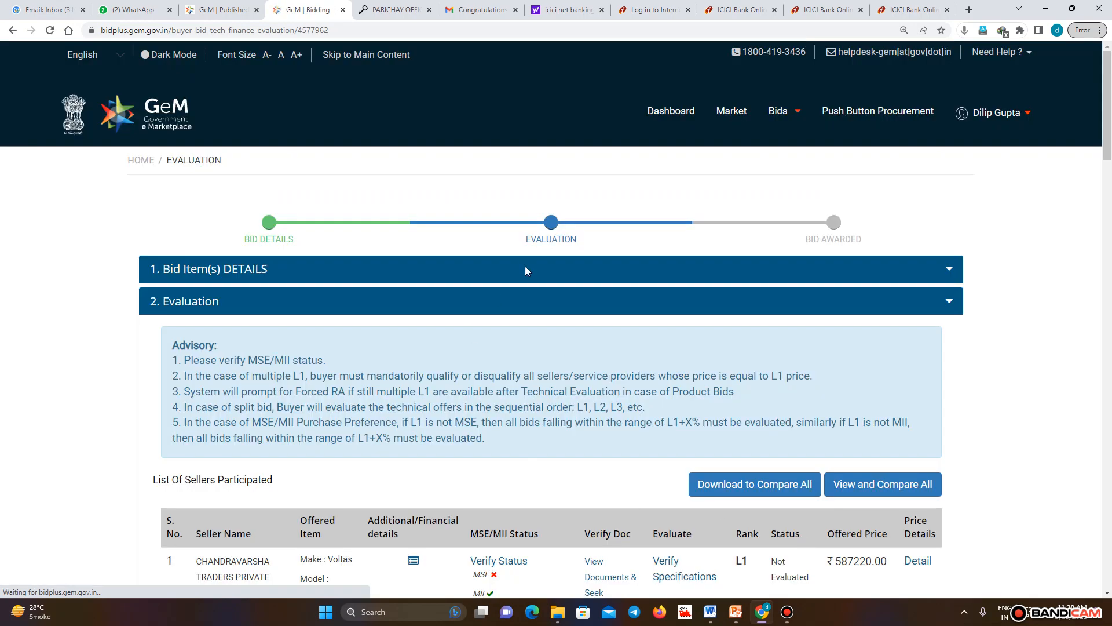
Scroll to AEVITAS PROCUREMENT SERVICE PRIVATE LIMITED and open its MSE/MII status check
scroll(1108, 154, down, 4)
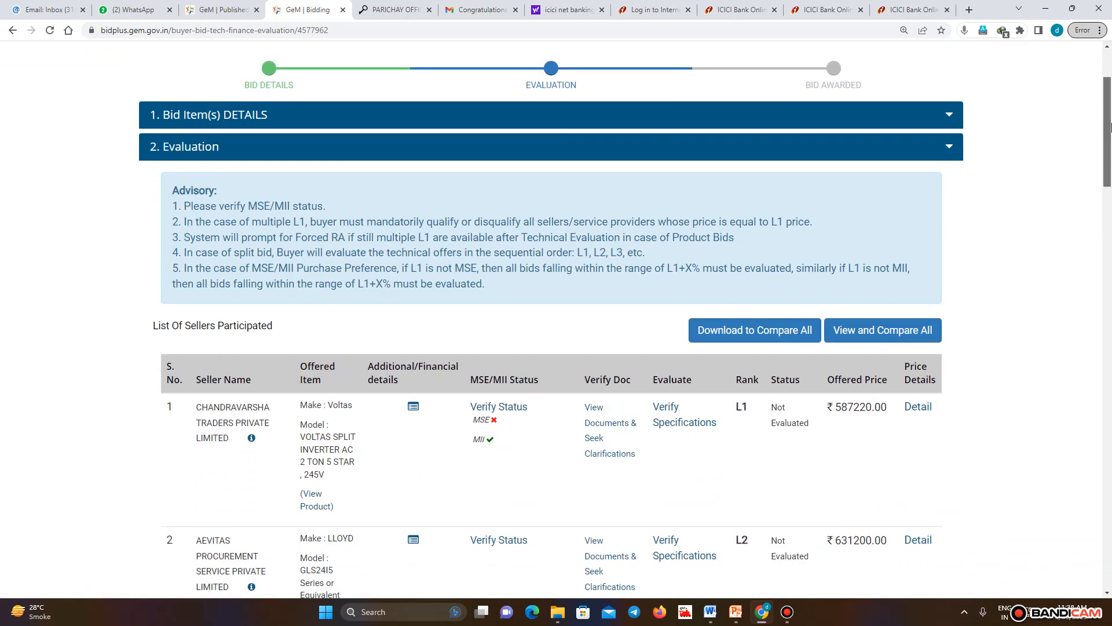
scroll(1111, 148, down, 2)
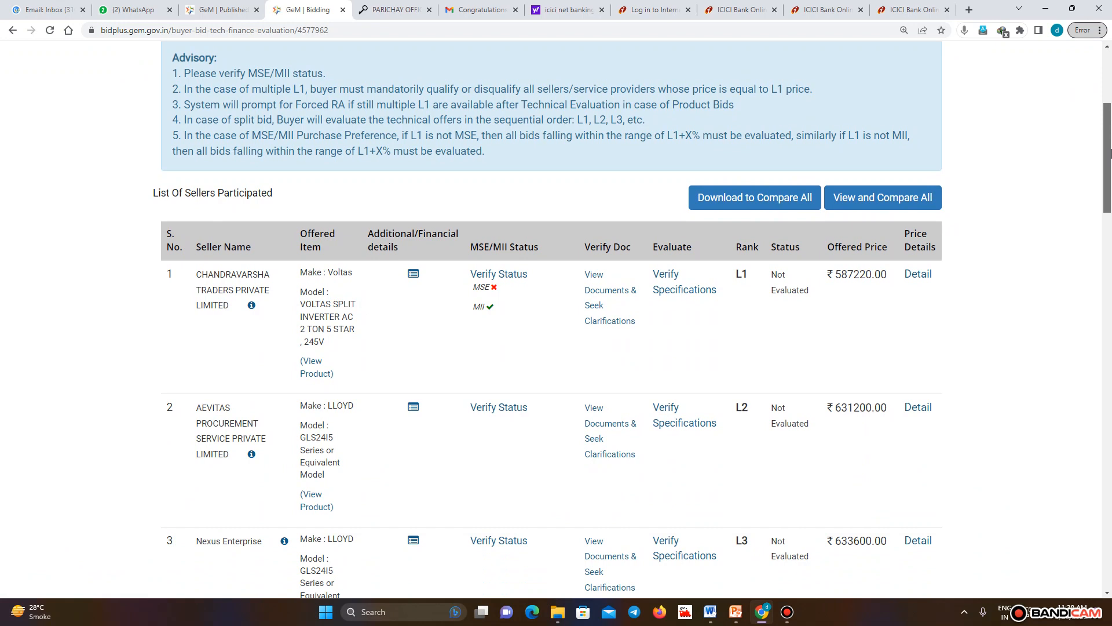
scroll(1110, 153, down, 1)
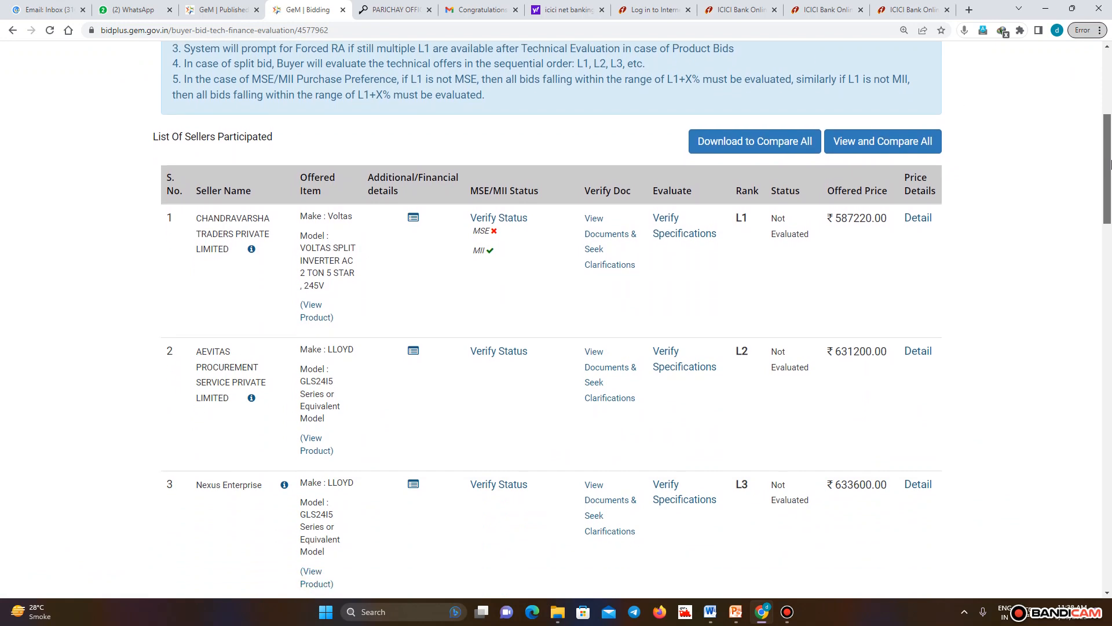
click(501, 357)
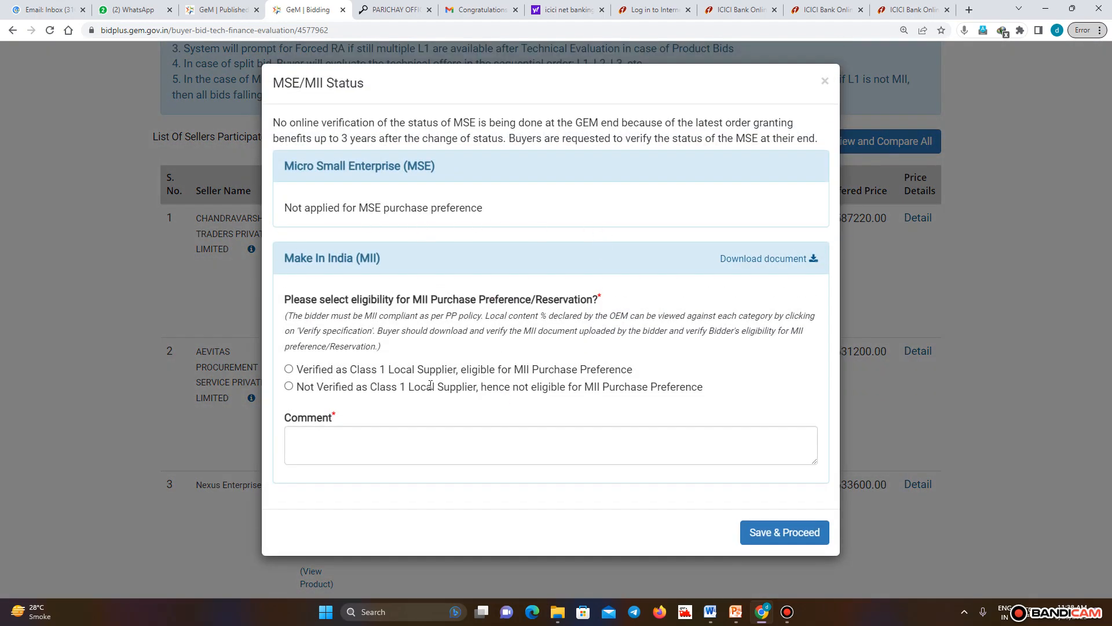
Download and review the second seller's Havells 60% local-content certificate, then close Acrobat
click(782, 264)
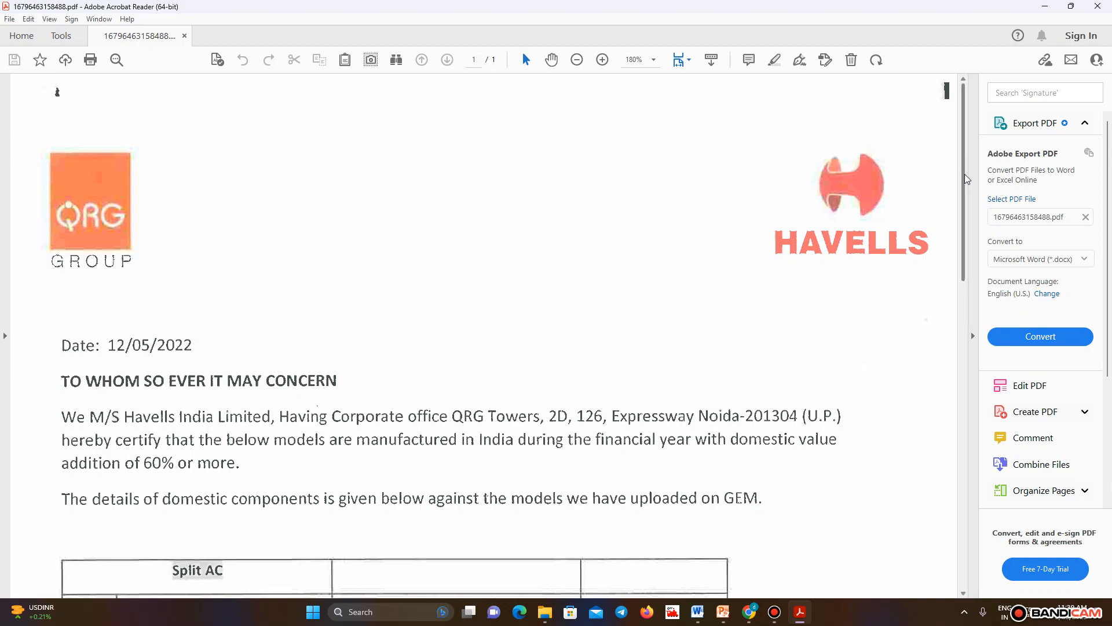
mouse_move(964, 174)
mouse_down()
mouse_move(982, 301)
mouse_move(969, 511)
mouse_move(1018, 2)
mouse_up()
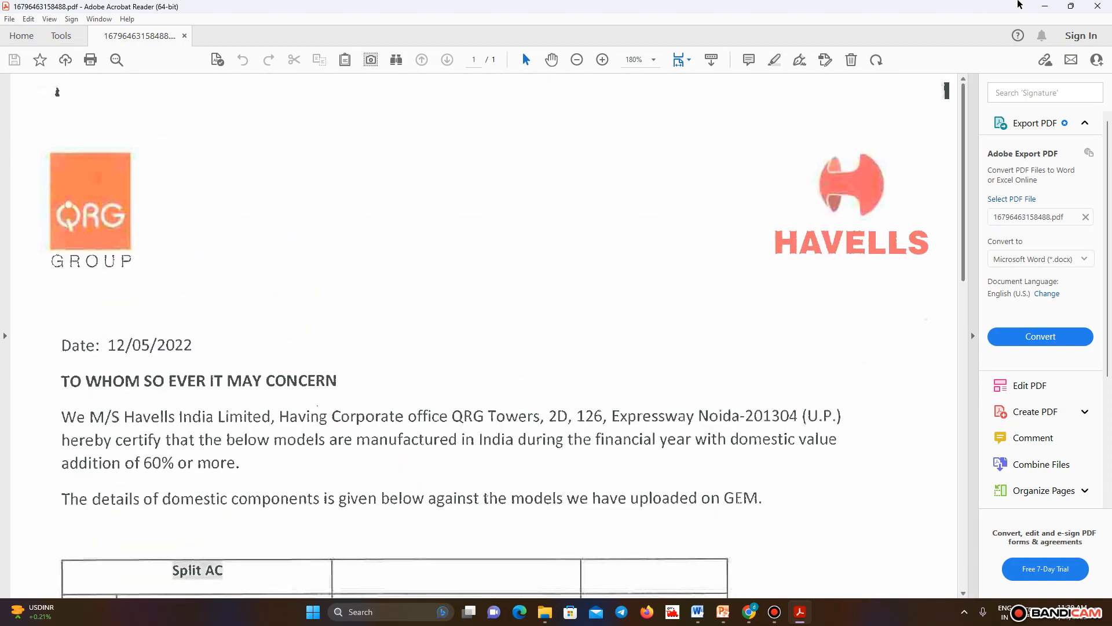
click(1099, 6)
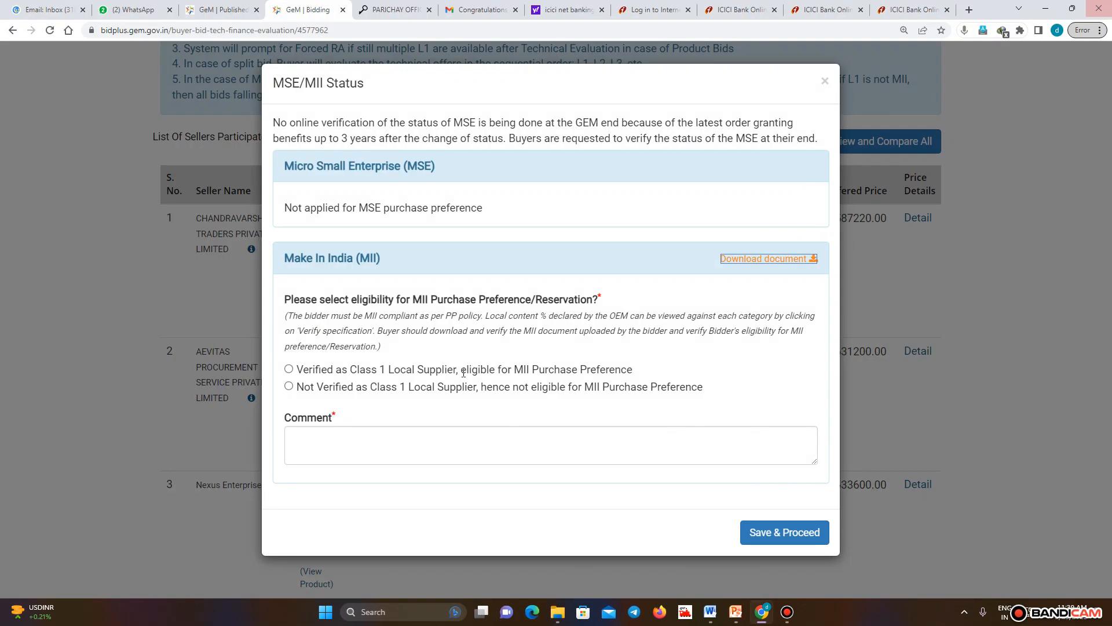
Mark seller 2 as verified Class 1 Local Supplier with the same pasted comment and save
click(289, 368)
click(309, 430)
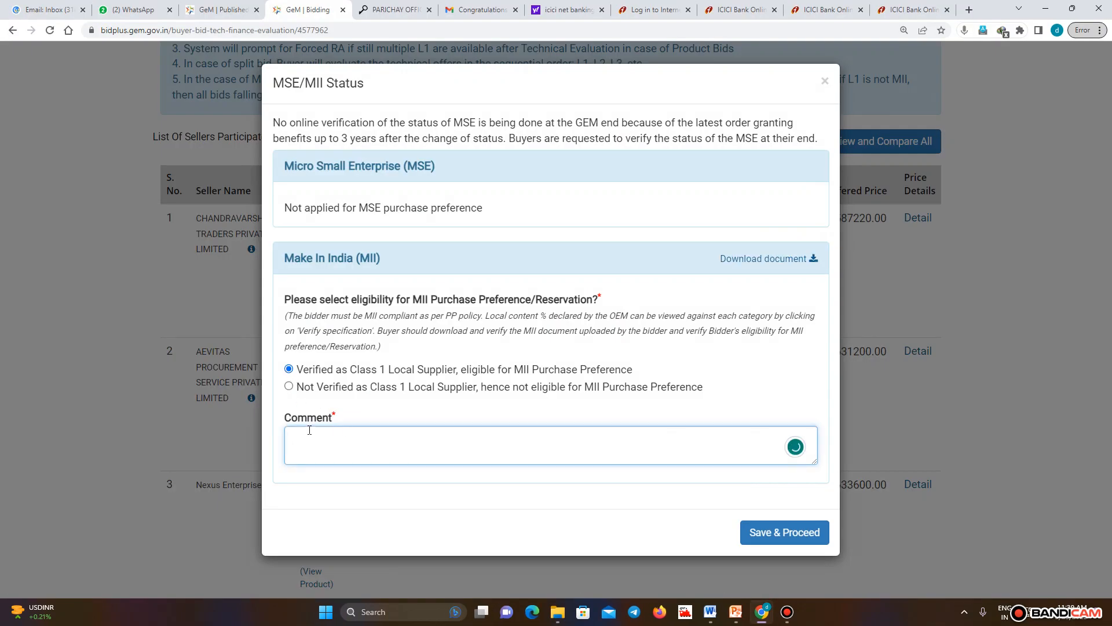
text(VENDOR HAS SUBMITTED A DECLARATION AS Class 1 Local Supplier, THEREFORE, eligible for MII Purchase Preference)
click(794, 536)
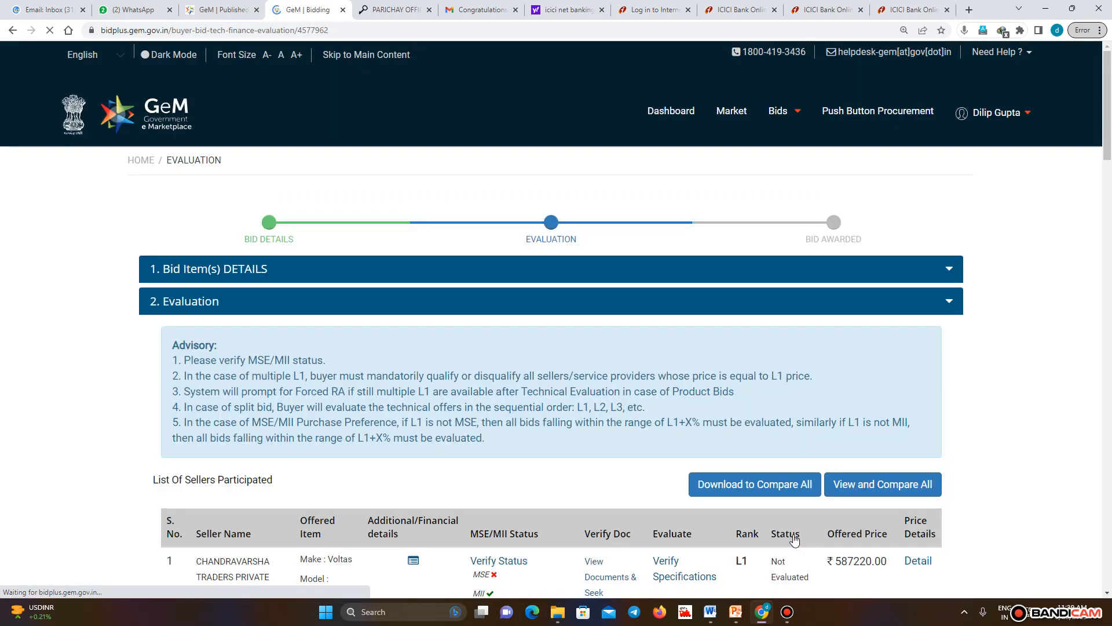
Expand the Bid Item(s) Details section and select the bid number GEM/2023/B/3273324 line
drag(1110, 150, 1110, 196)
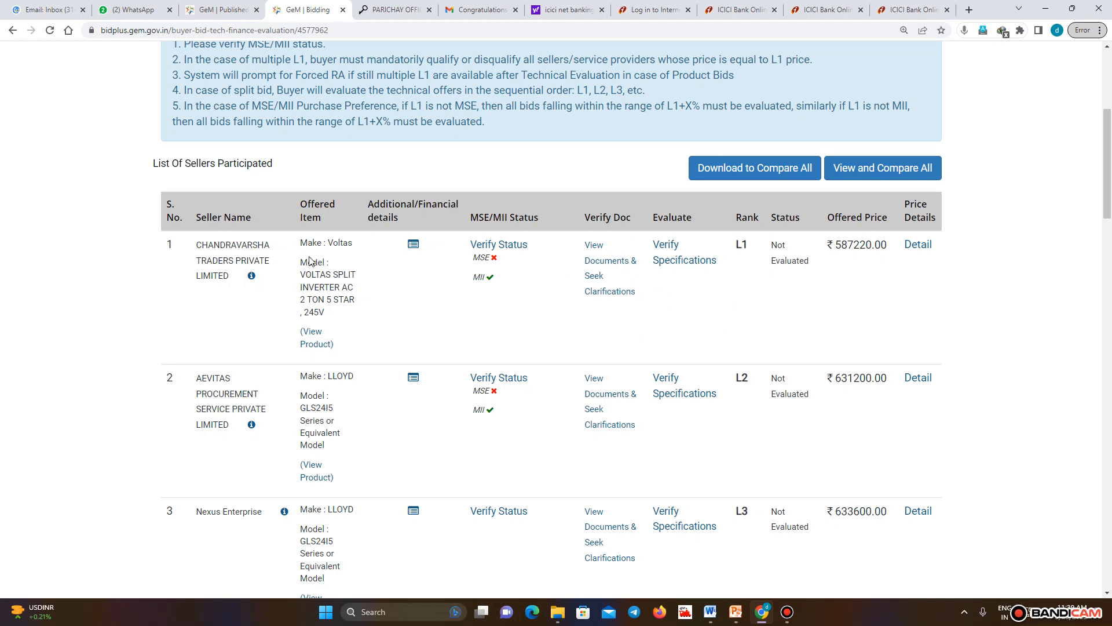
drag(1107, 193, 1109, 120)
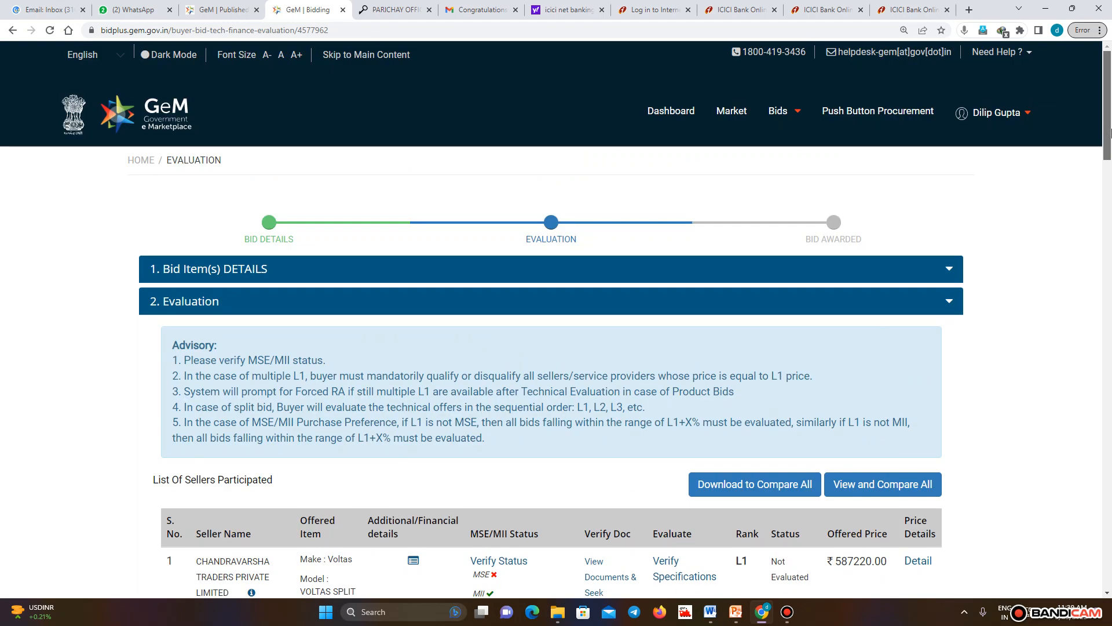
click(232, 267)
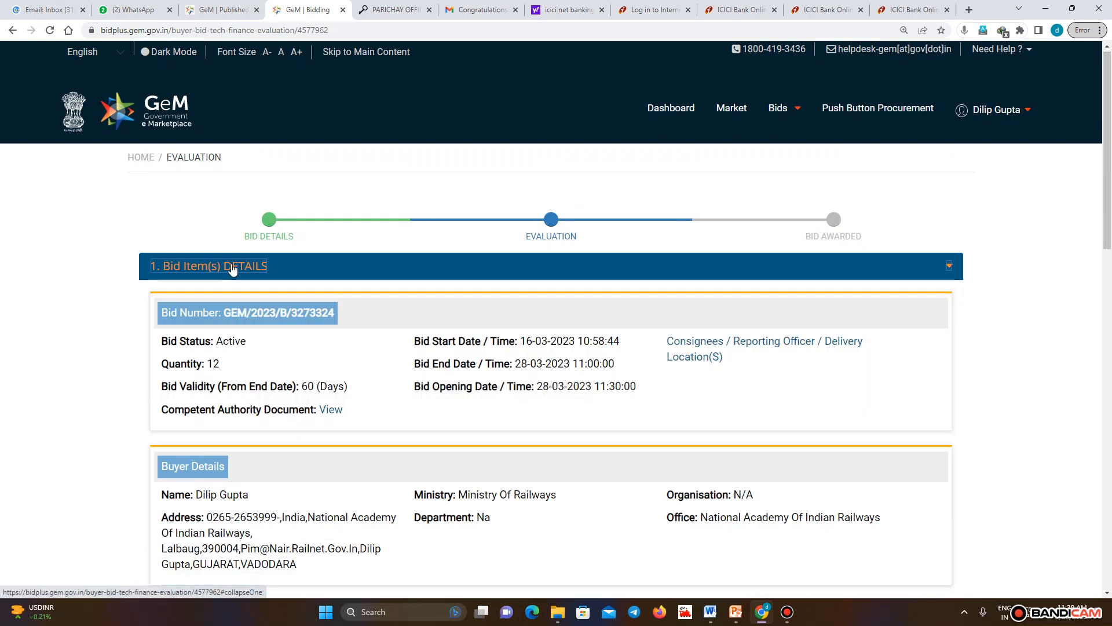
triple_click(253, 316)
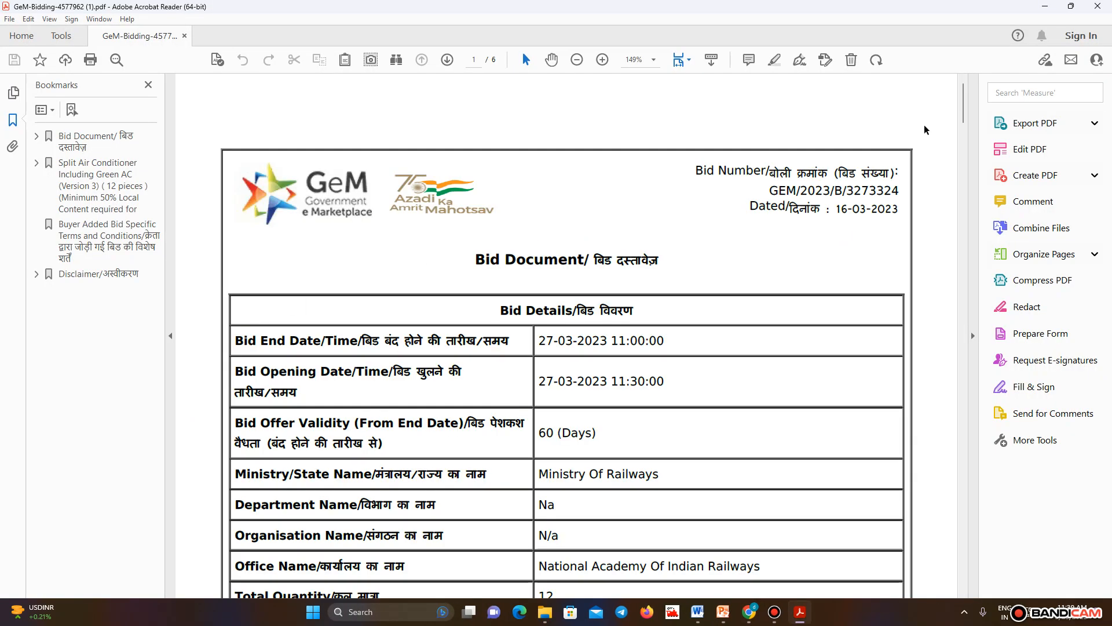
Scroll to page 2 and select the 'Reserved for Make In India products: Yes' row
drag(965, 103, 990, 199)
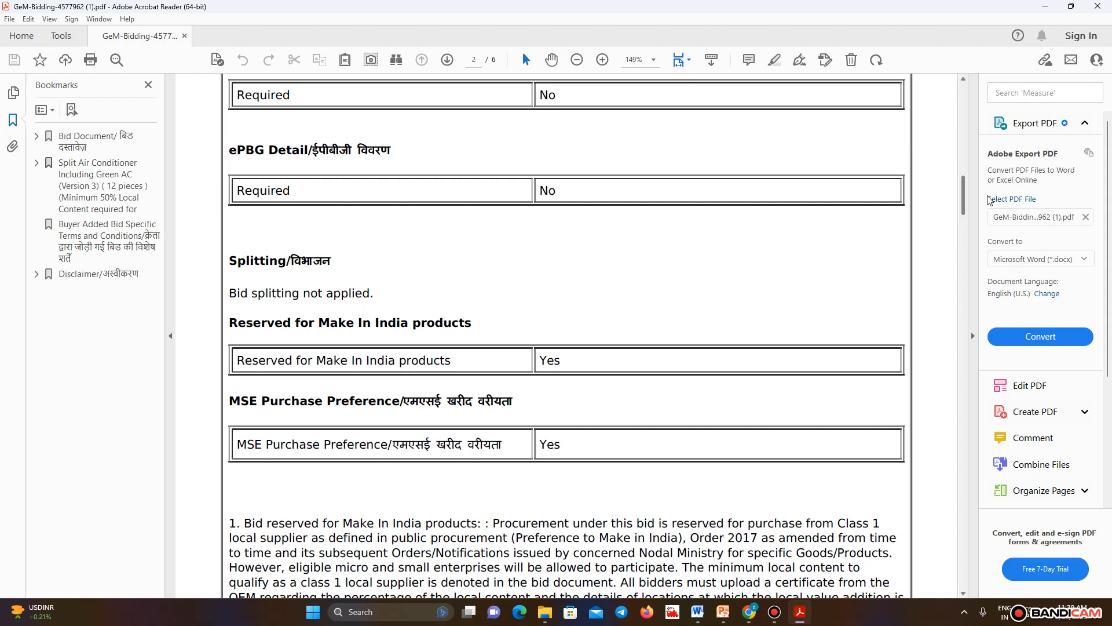
drag(988, 196, 994, 169)
scroll(993, 197, down, 7)
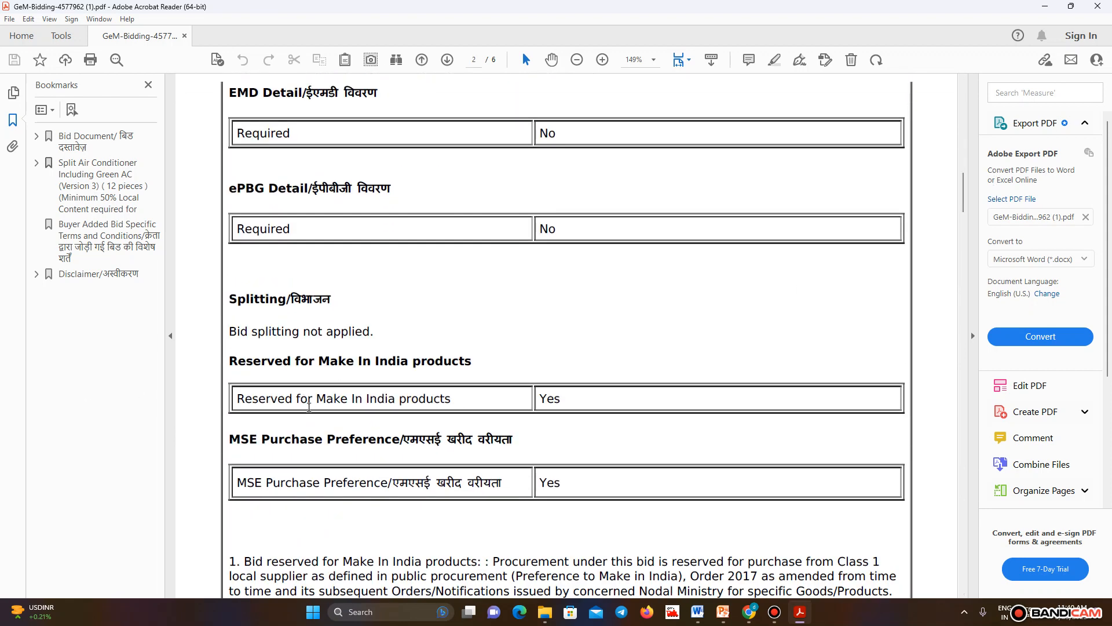
drag(239, 399, 471, 398)
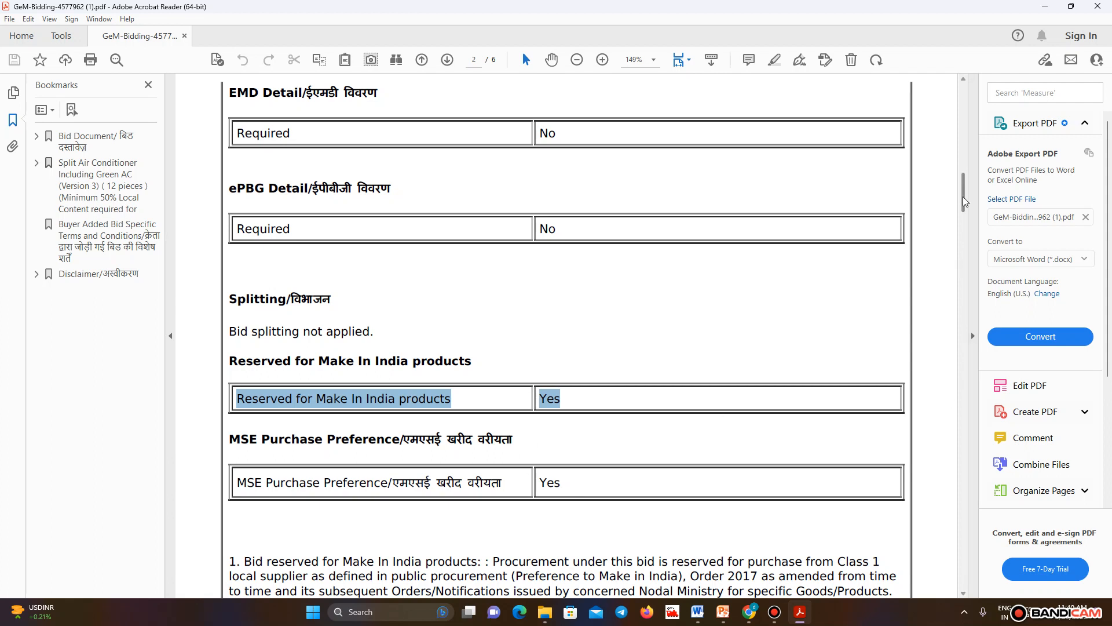
drag(964, 195, 967, 201)
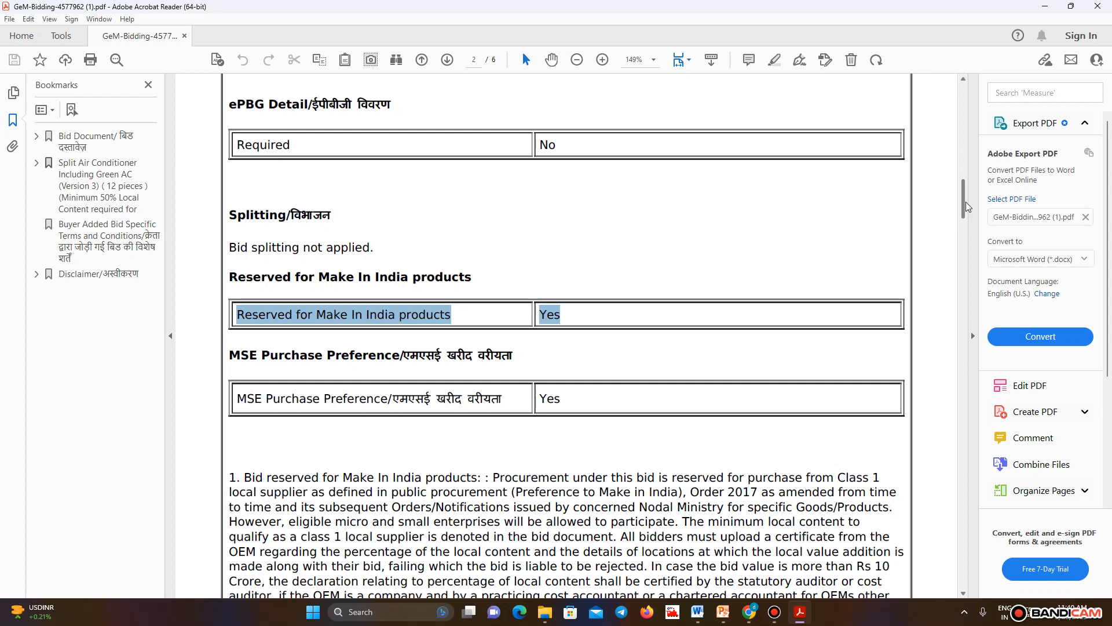
Select the clause 2 sentence ending 'within L-1+ 15%', then move on to page 4
drag(965, 202, 967, 221)
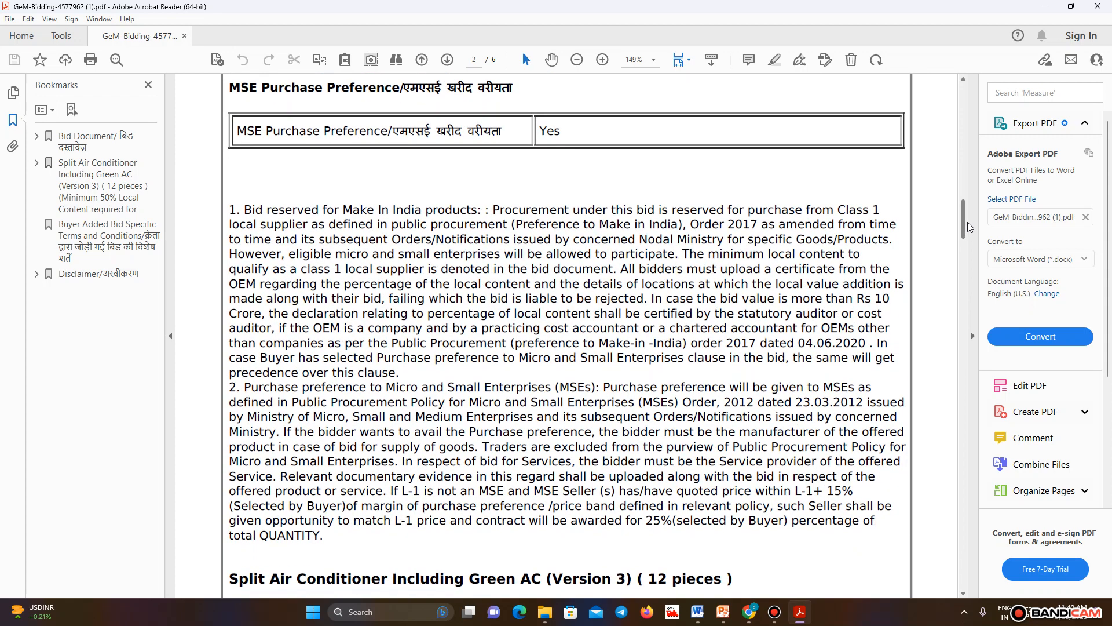
drag(790, 491, 861, 486)
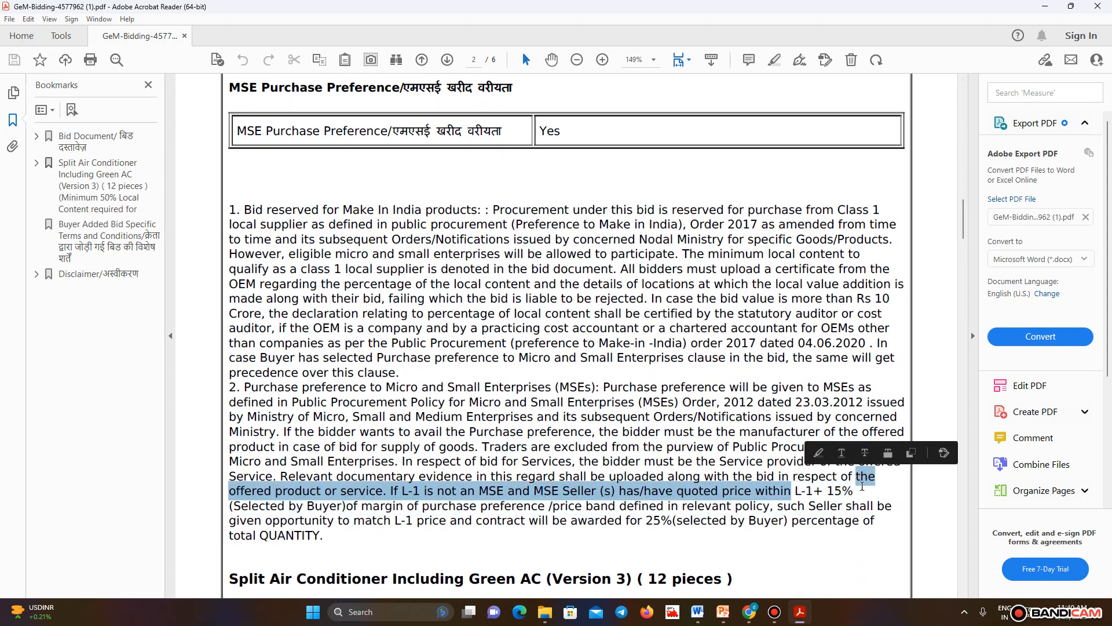
drag(862, 490, 835, 502)
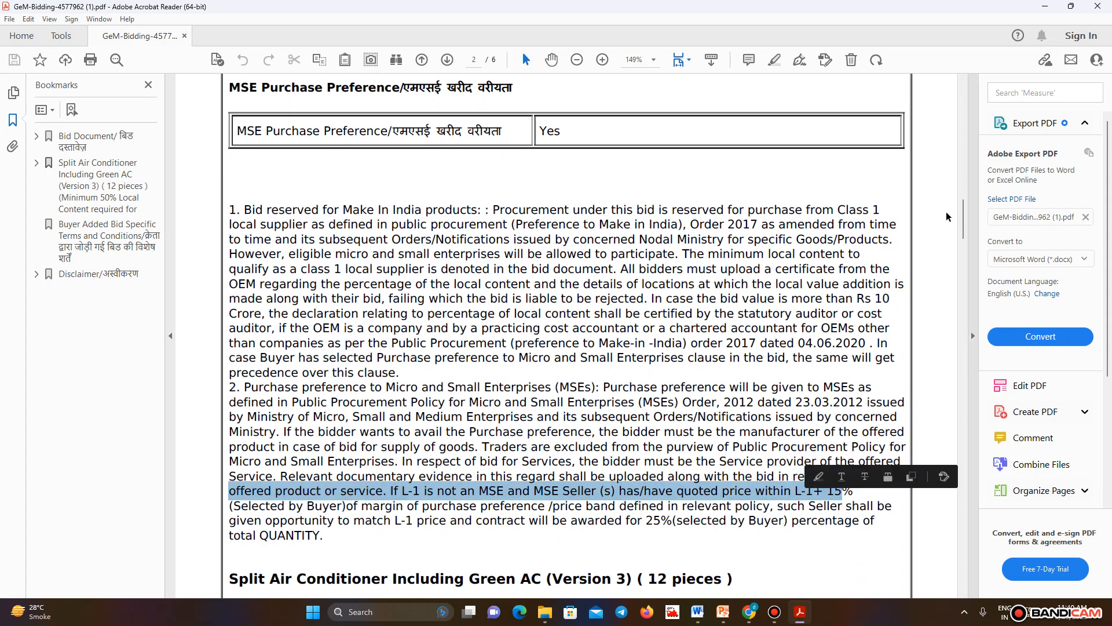
drag(964, 214, 1018, 407)
Scroll through the buyer-added terms on pages 4 and 5 to the page 6 Disclaimer
scroll(1020, 410, down, 10)
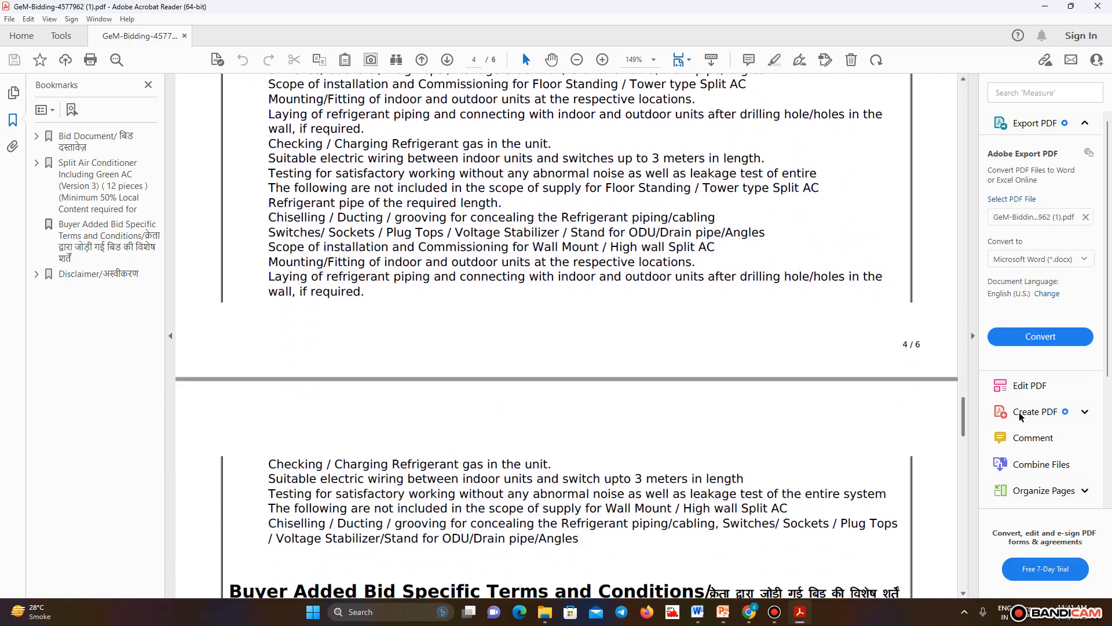
scroll(1020, 451, down, 5)
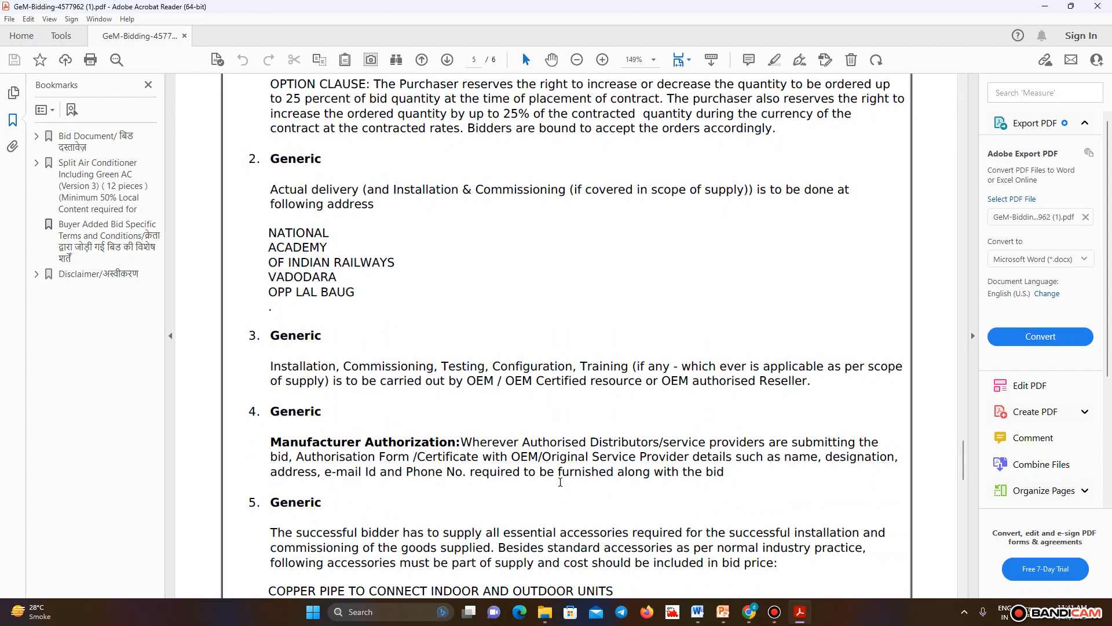
drag(961, 446, 974, 491)
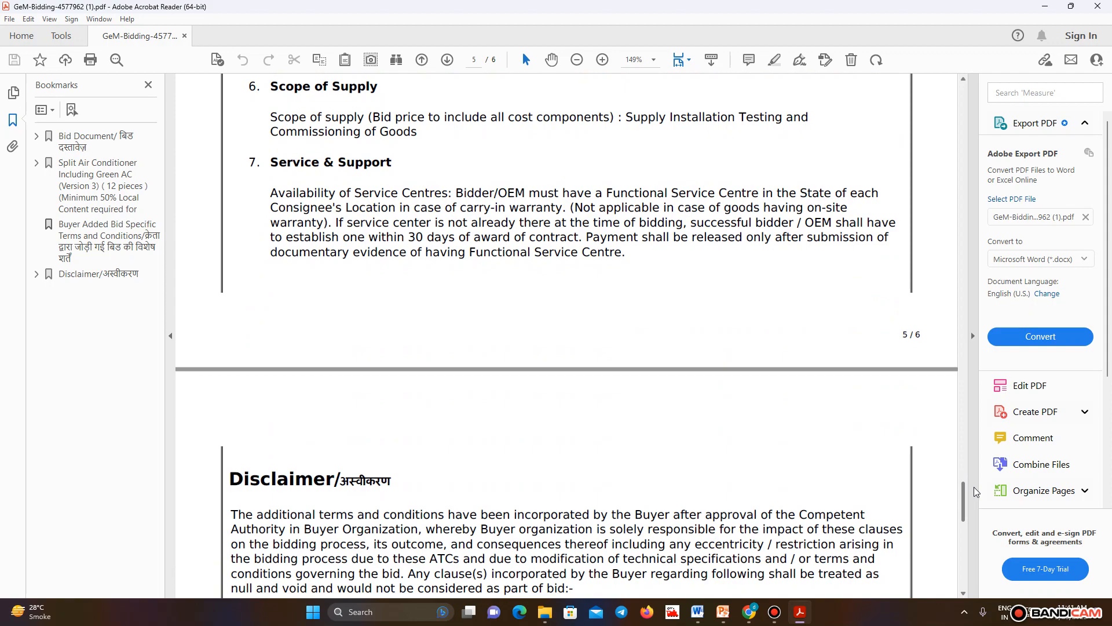
drag(976, 491, 978, 509)
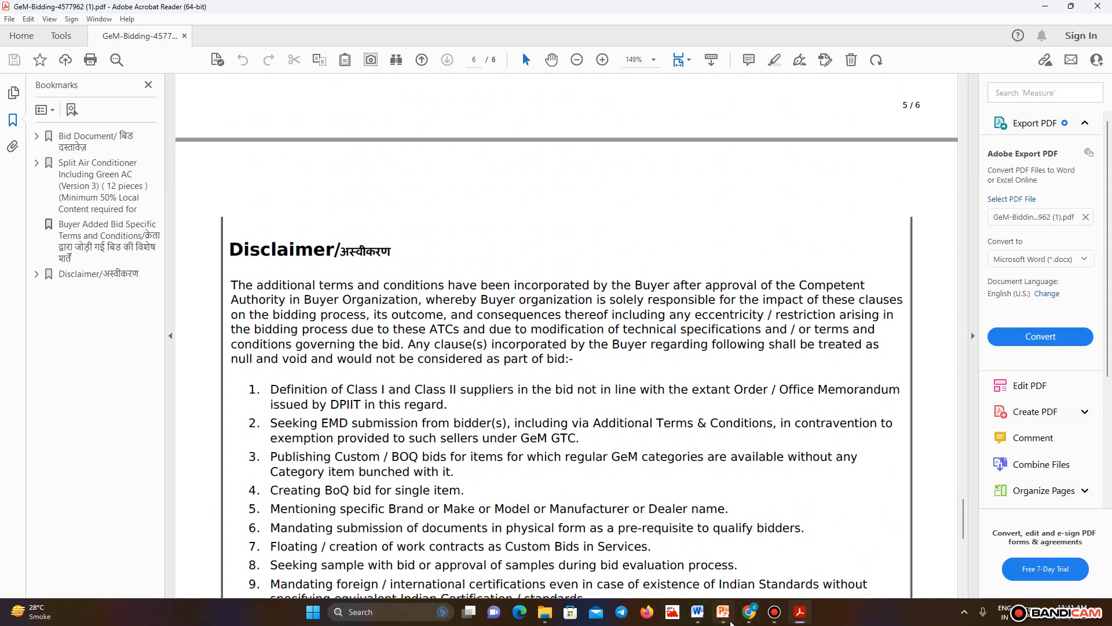
Back in GeM, collapse Bid Item(s) details and expand '2. Evaluation' to show the L1–L3 sellers
click(752, 619)
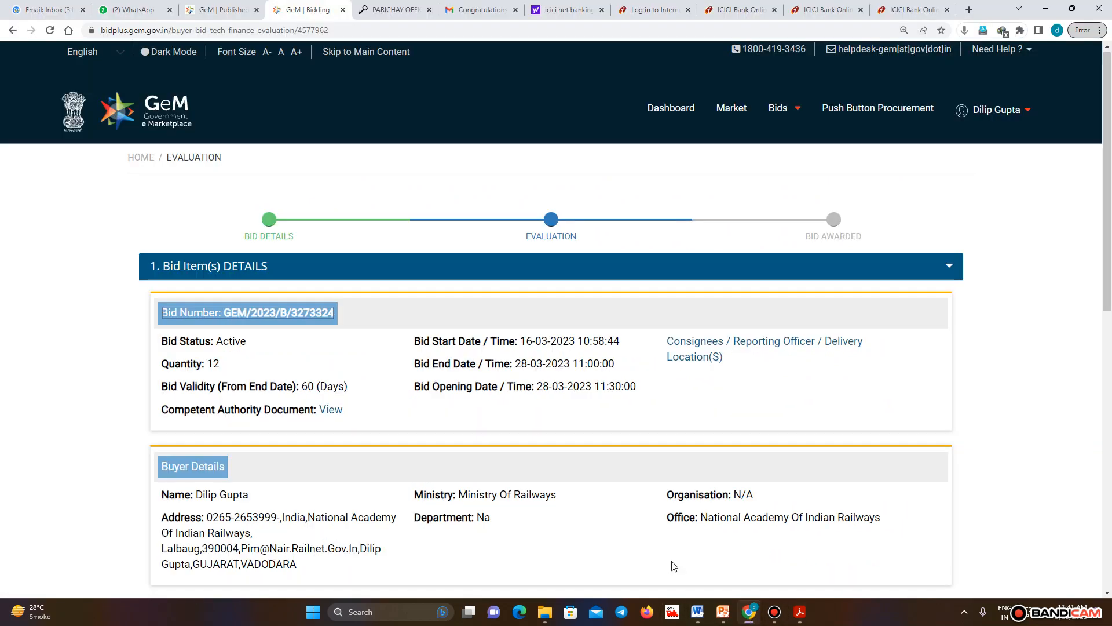
click(731, 269)
click(949, 266)
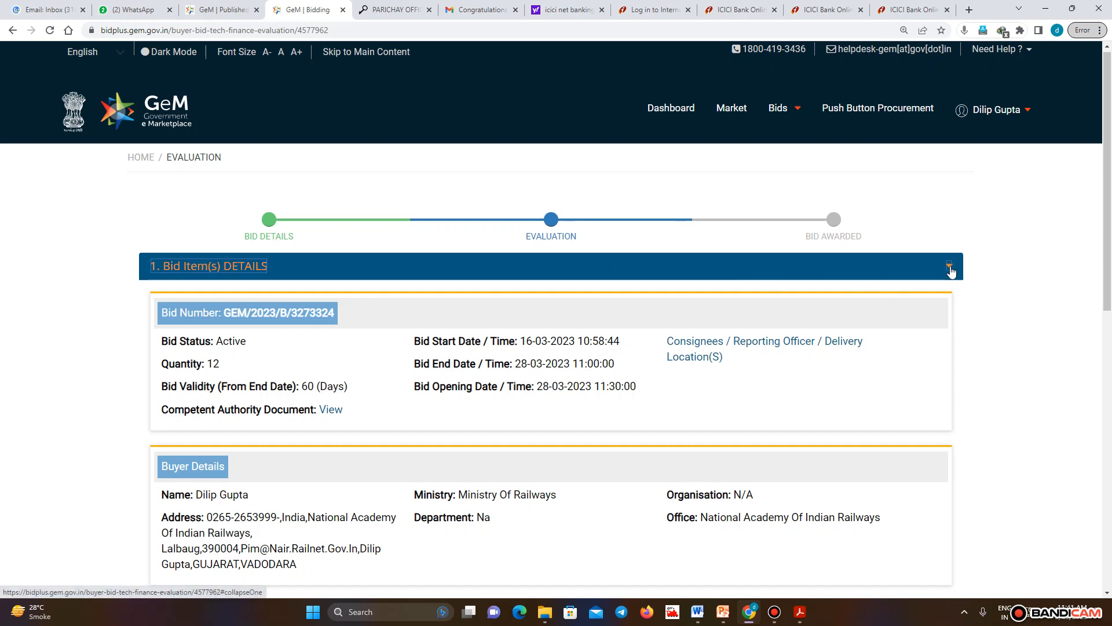
click(217, 297)
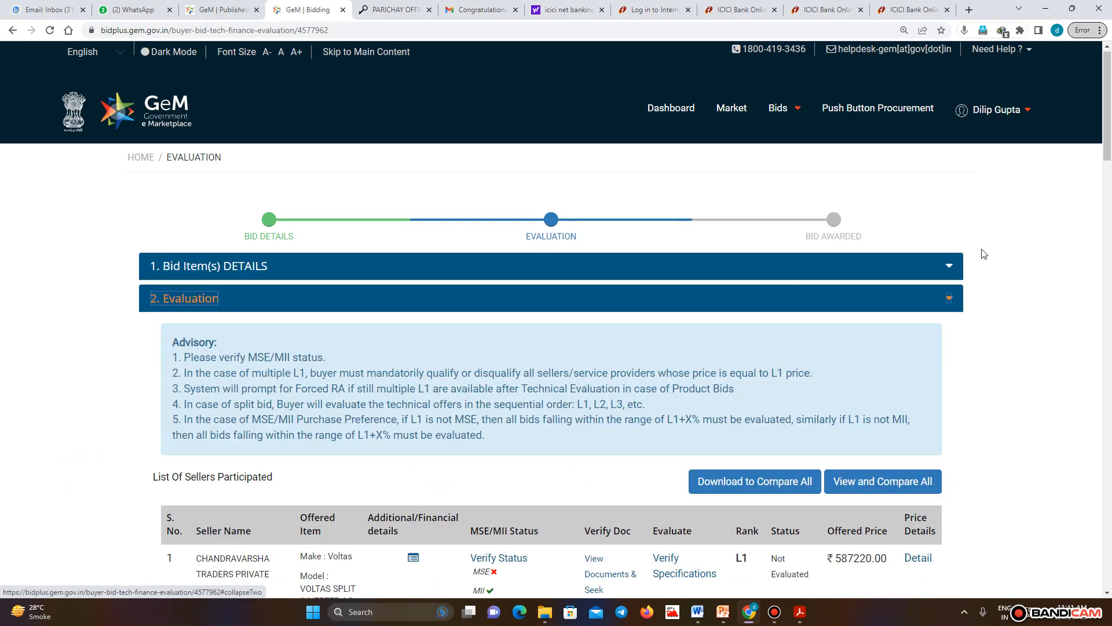
drag(1109, 132, 1110, 192)
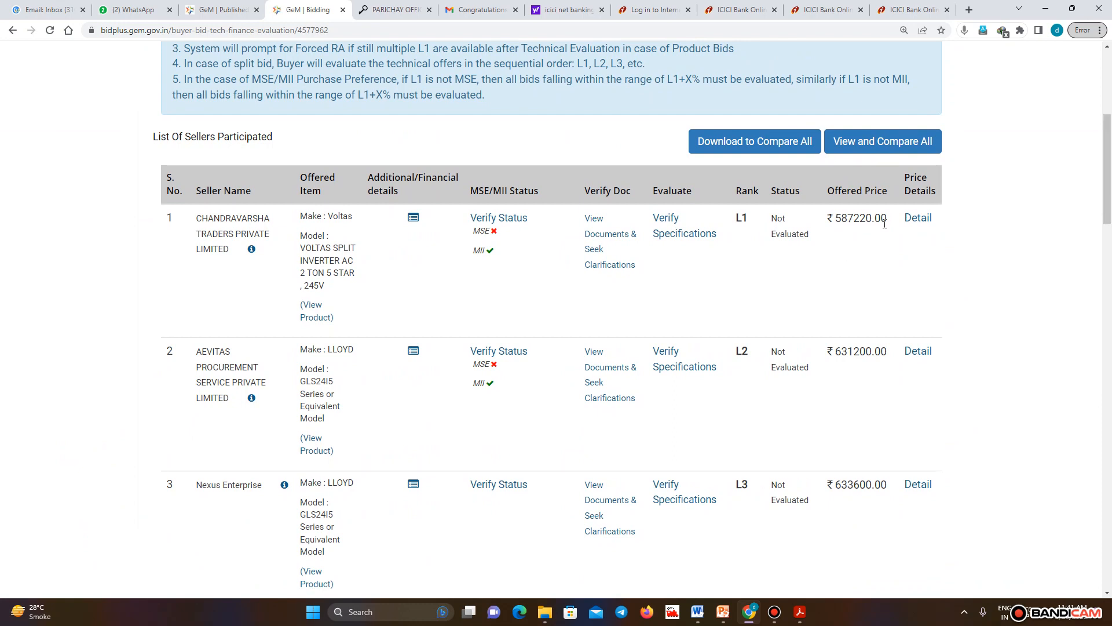
Launch Windows Calculator and place it over the sellers table
click(408, 617)
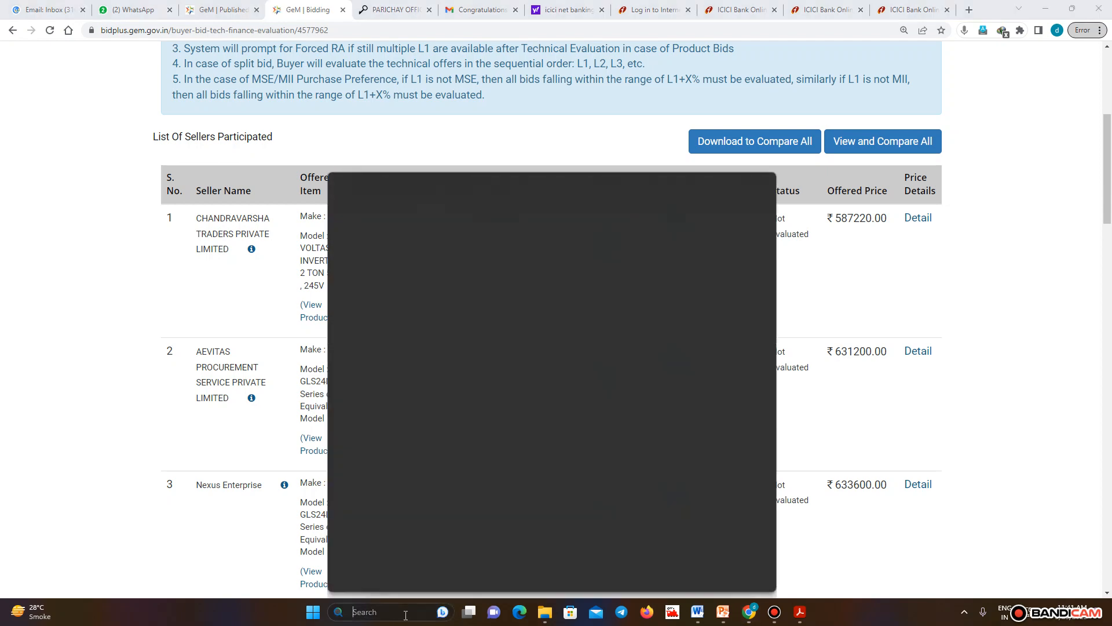
text(c)
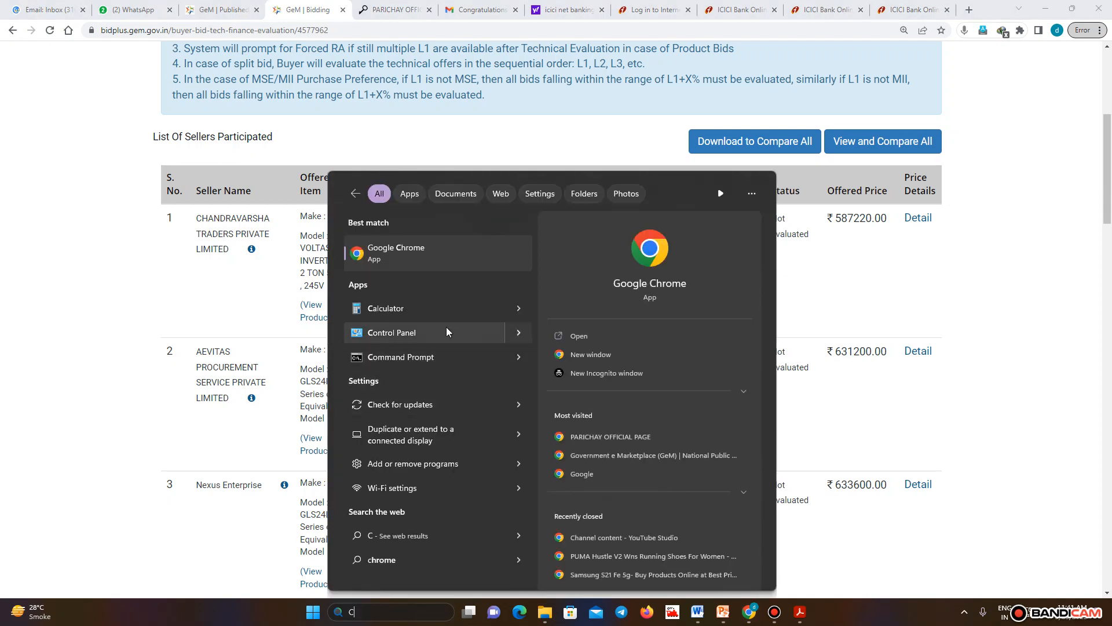
click(446, 310)
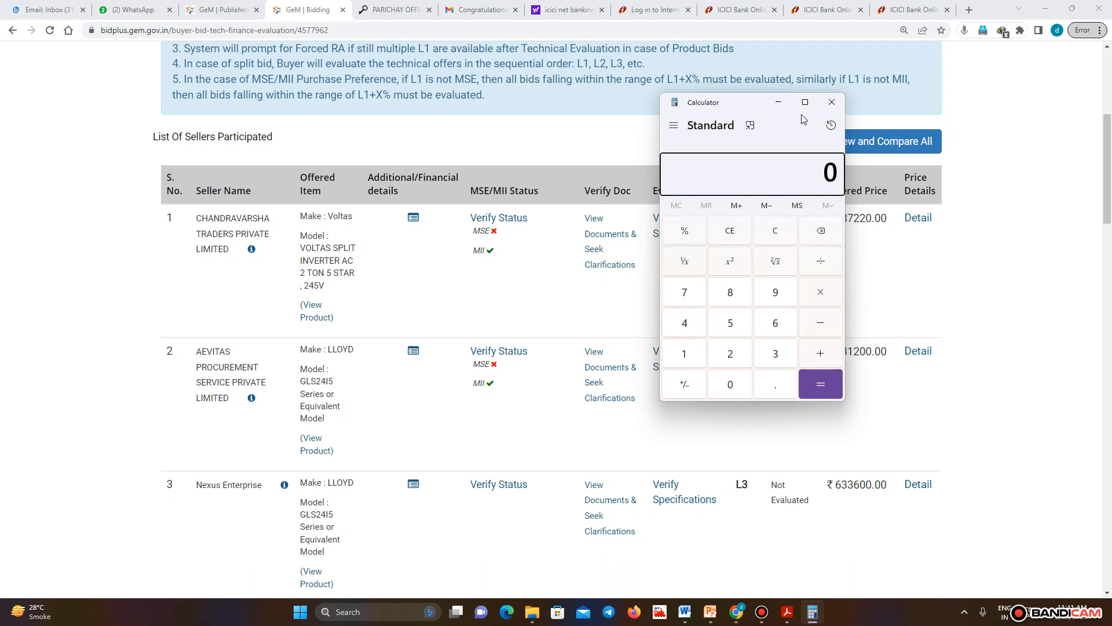
drag(756, 103, 666, 111)
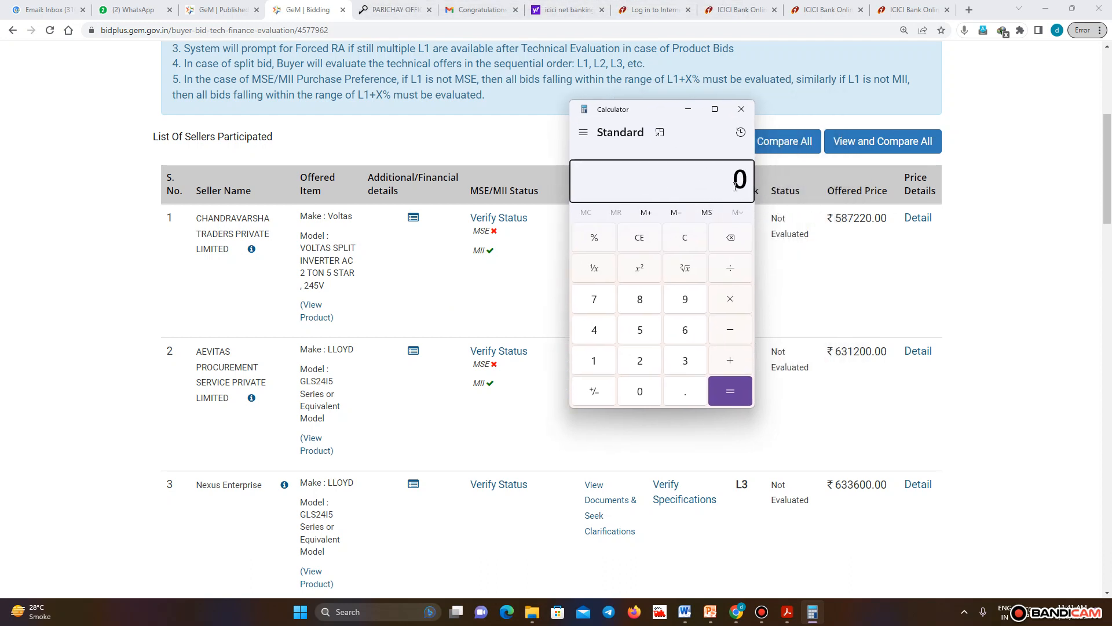
Compute 587220 × 1.15 = 675,303 and select the result
text(5)
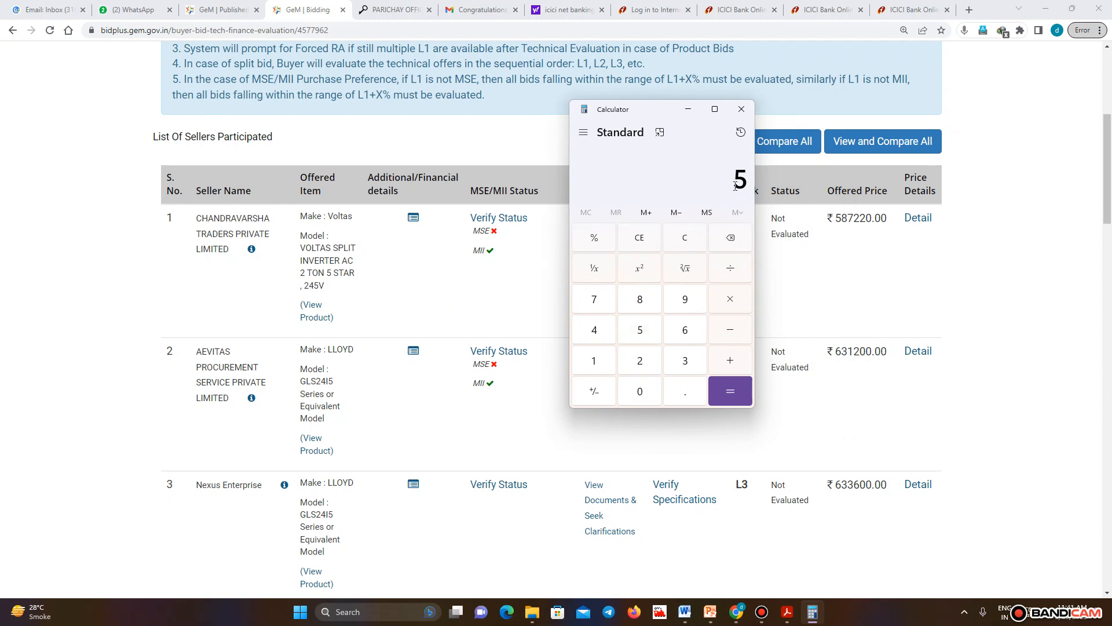
text(87,220)
click(730, 298)
click(594, 360)
click(675, 394)
click(597, 371)
click(643, 329)
click(729, 391)
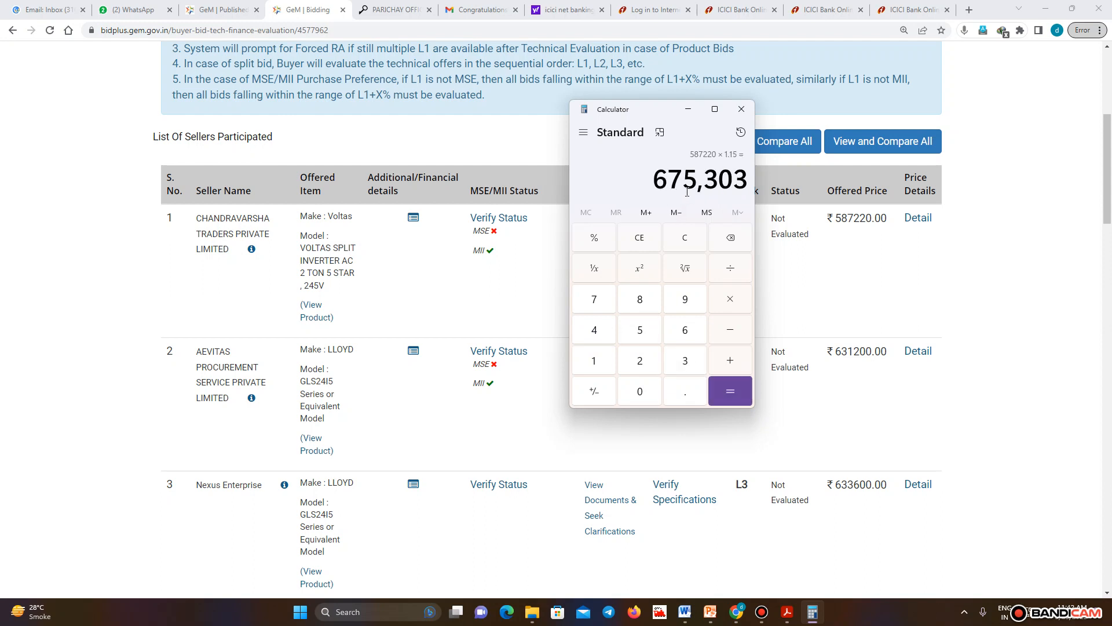
drag(657, 180, 749, 173)
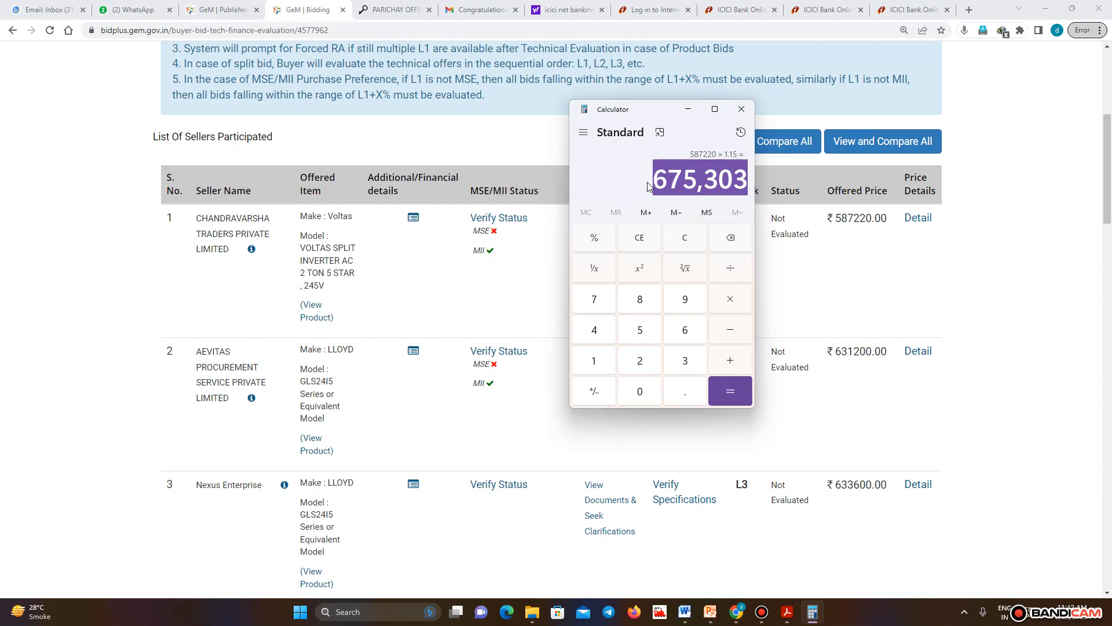
drag(1109, 143, 1108, 171)
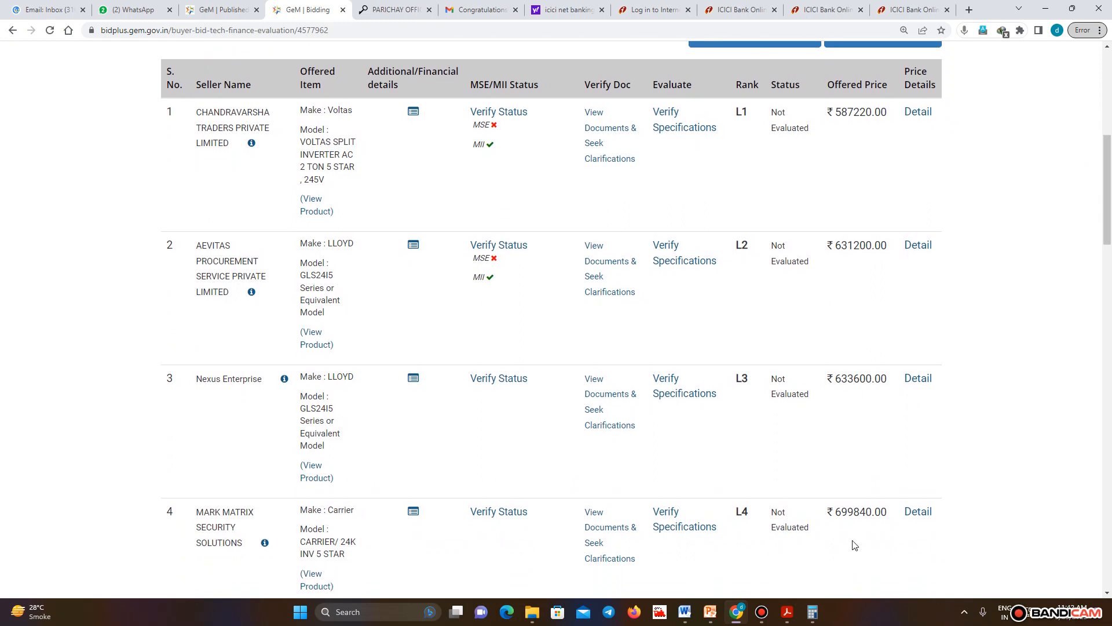
Close Calculator and download the third seller's MII document from its Verify Status
click(812, 612)
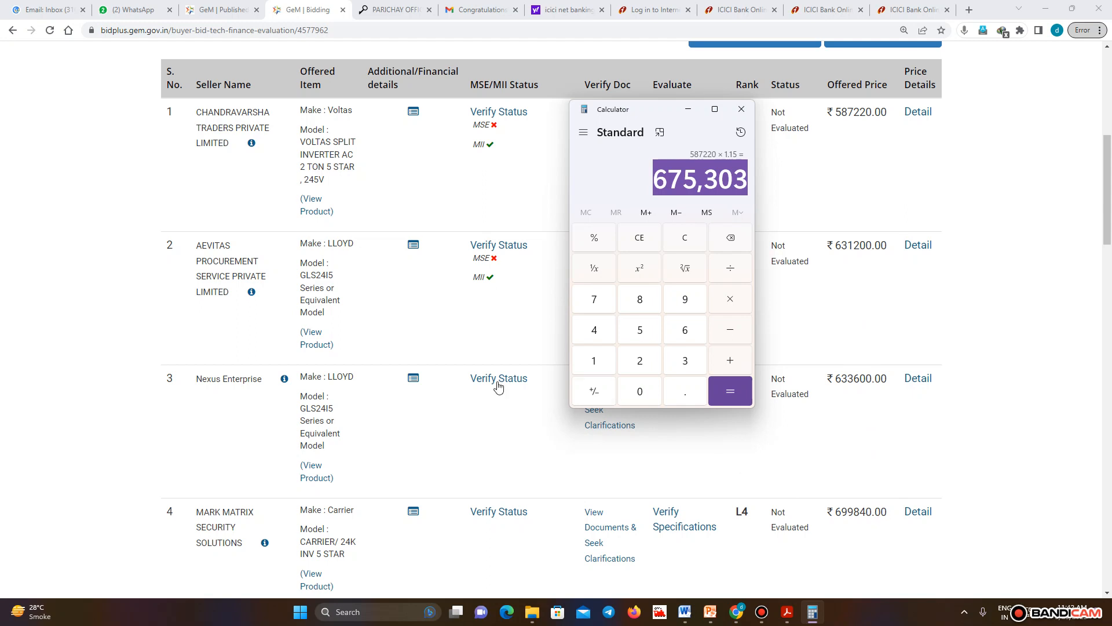
click(742, 109)
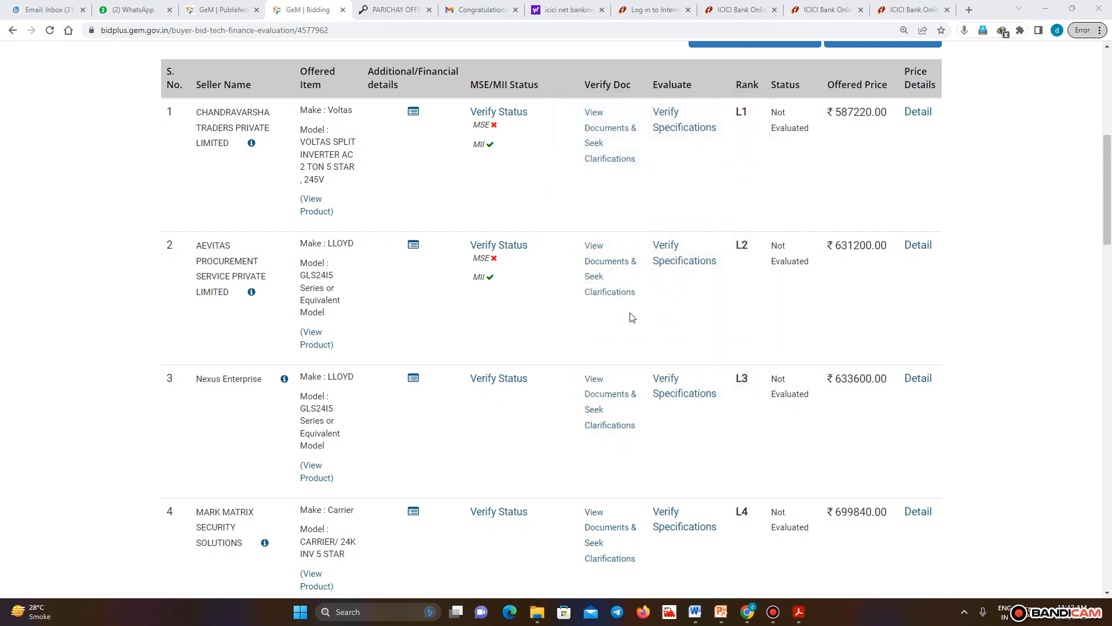
click(525, 382)
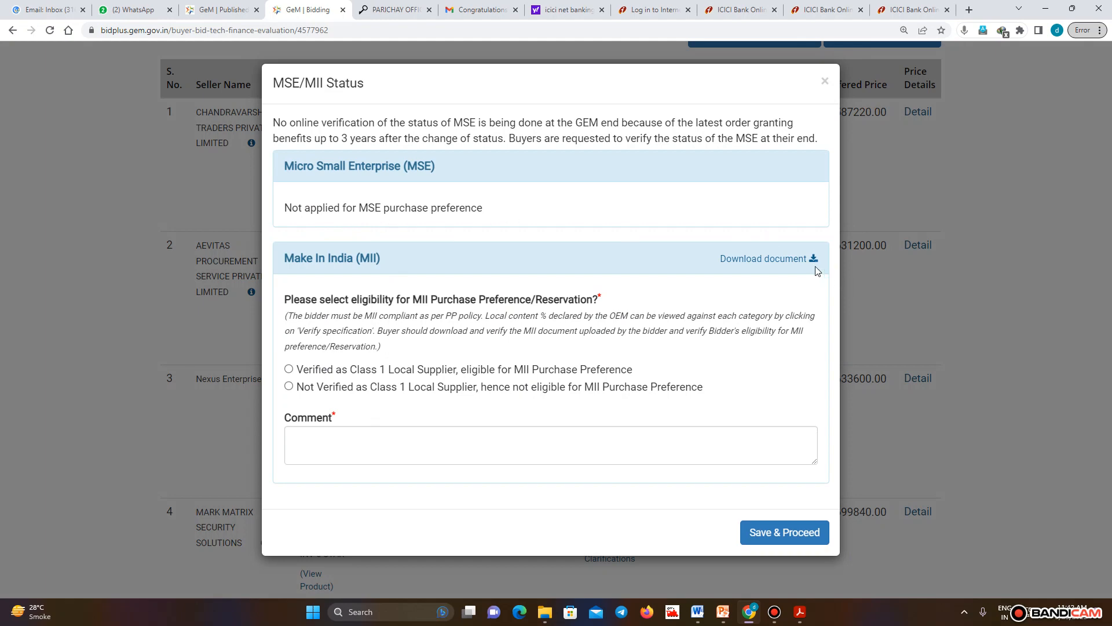
click(795, 261)
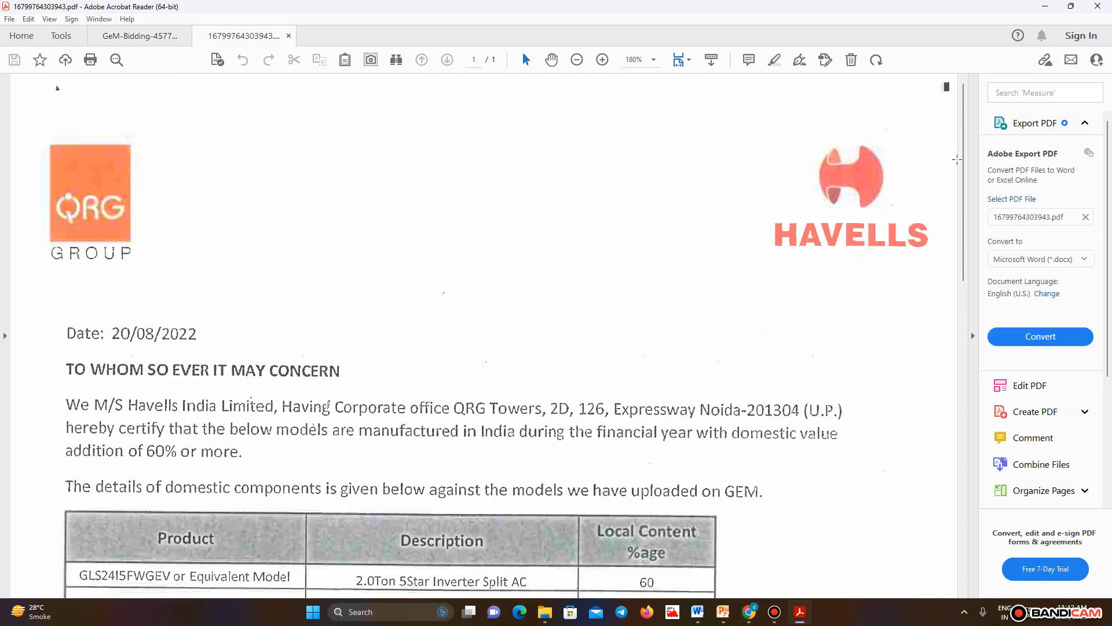
Review the Havells declaration showing 60% local content, then close Acrobat
drag(956, 159, 932, 331)
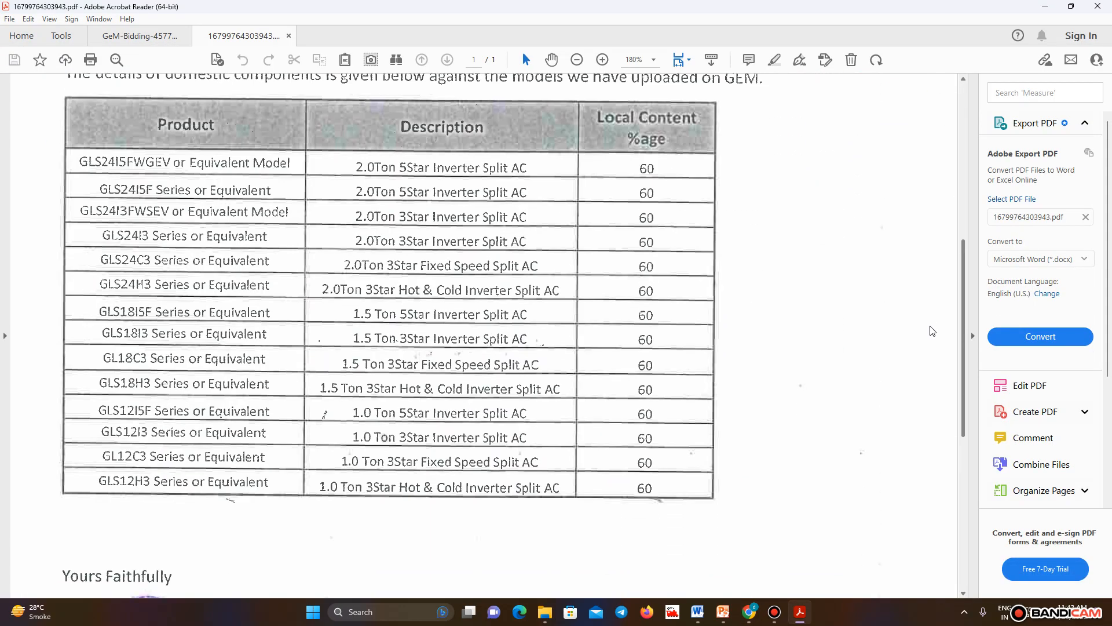
scroll(931, 330, down, 3)
scroll(926, 380, up, 10)
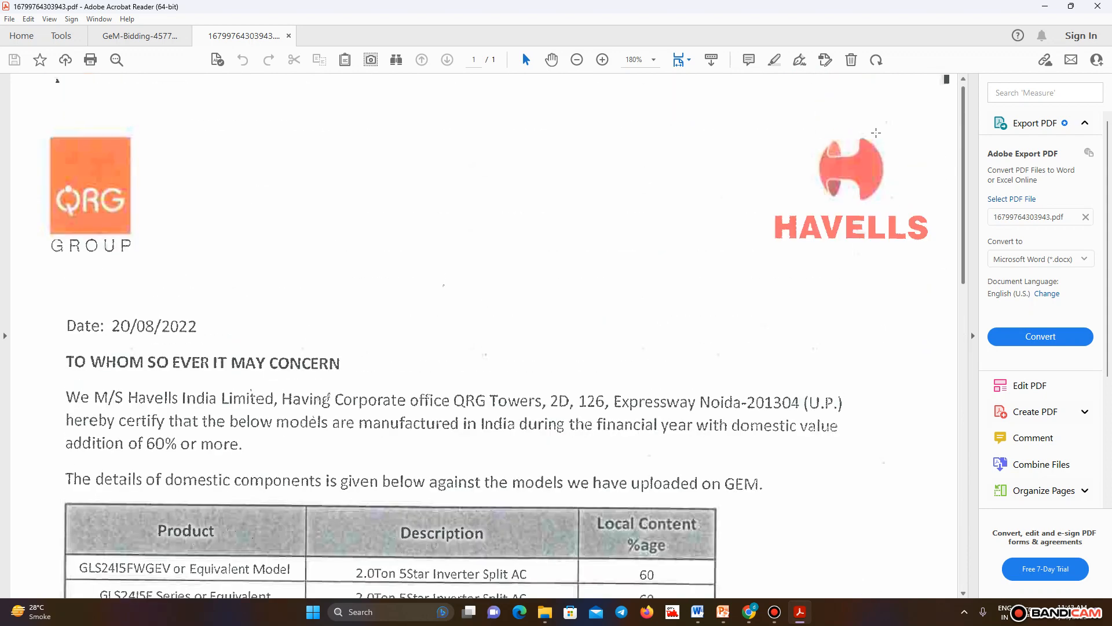
click(1097, 7)
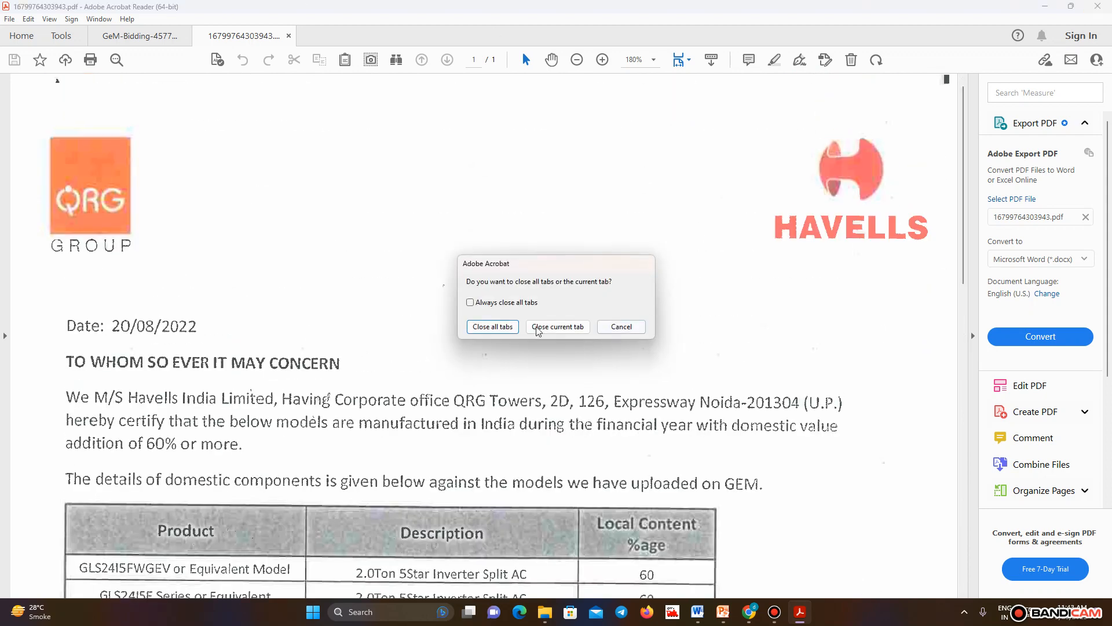
Mark Nexus Enterprise 'Verified as Class 1 Local Supplier' with the pasted comment and save
click(509, 328)
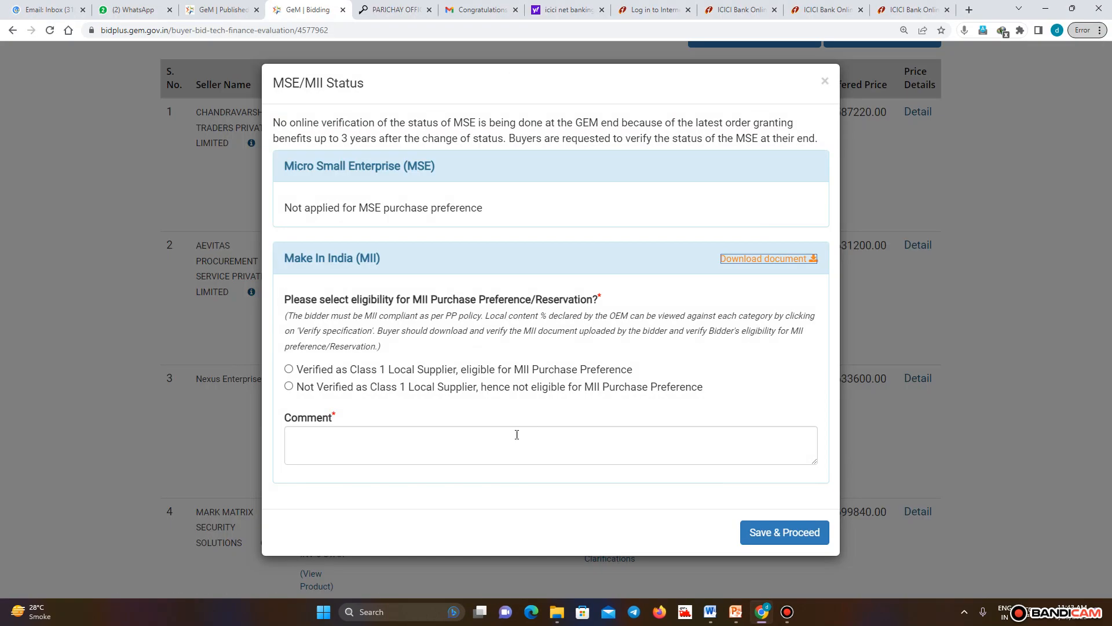
click(288, 369)
click(317, 441)
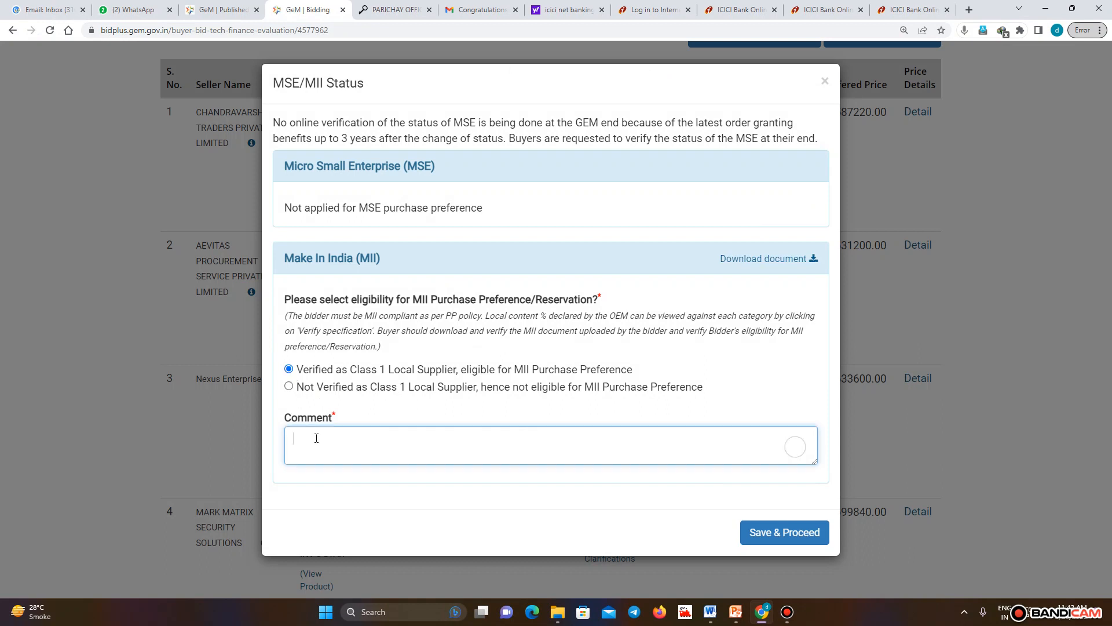
text(VENDOR HAS SUBMITTED A DECLARATION AS Class 1 Local Supplier, THEREFORE, eligible for MII Purchase Preference)
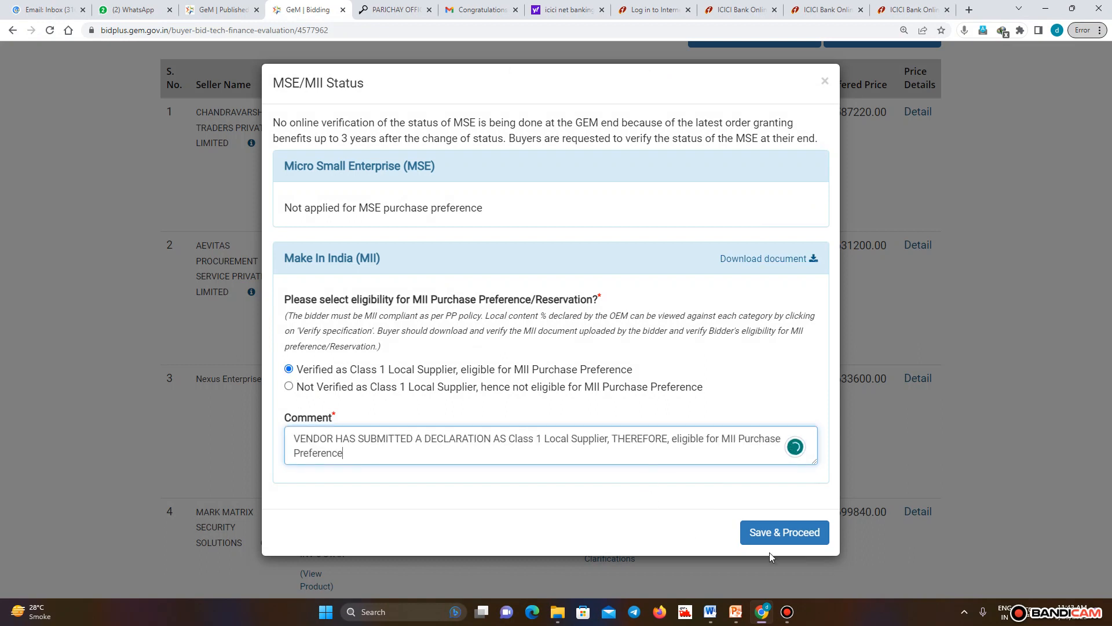
click(770, 537)
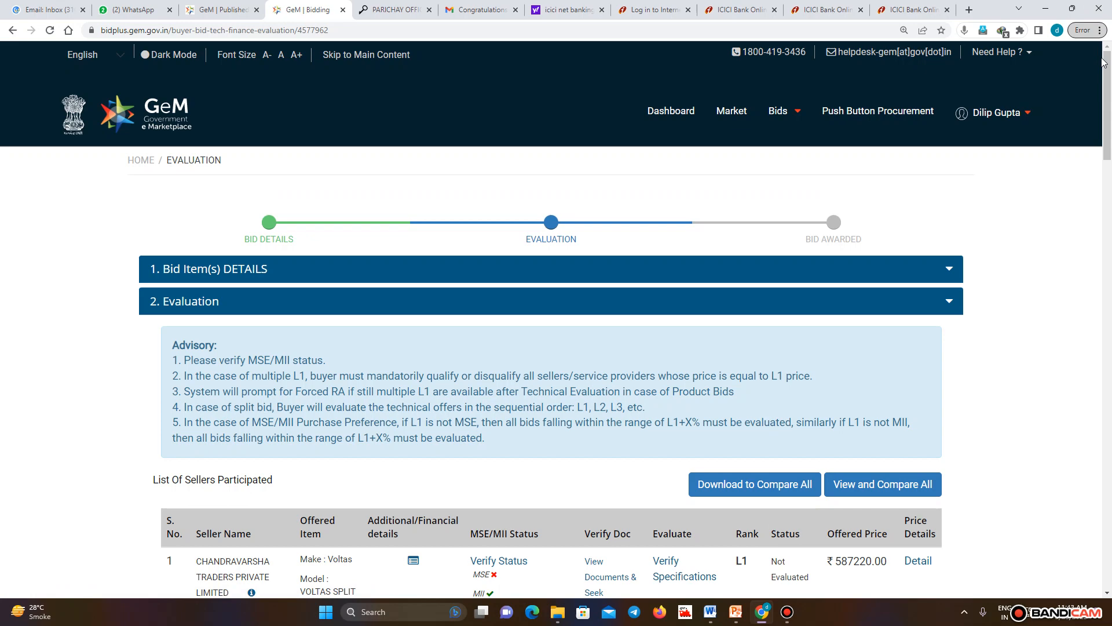
drag(1103, 62, 1110, 134)
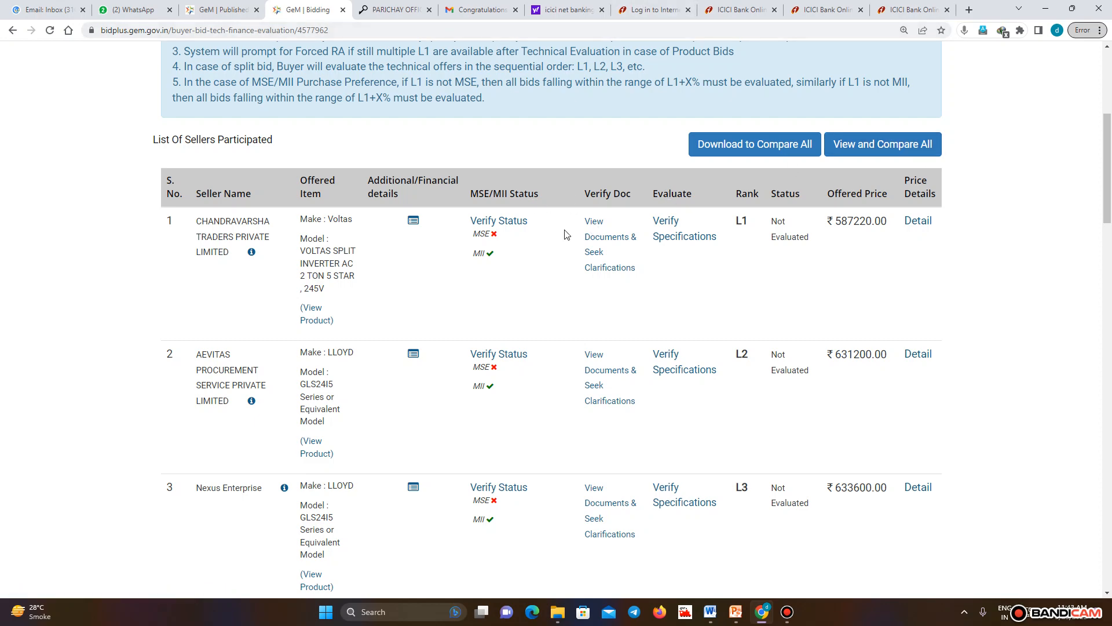
Open the L1 seller's Certificate PDF from its uploaded Bid Documents
click(603, 242)
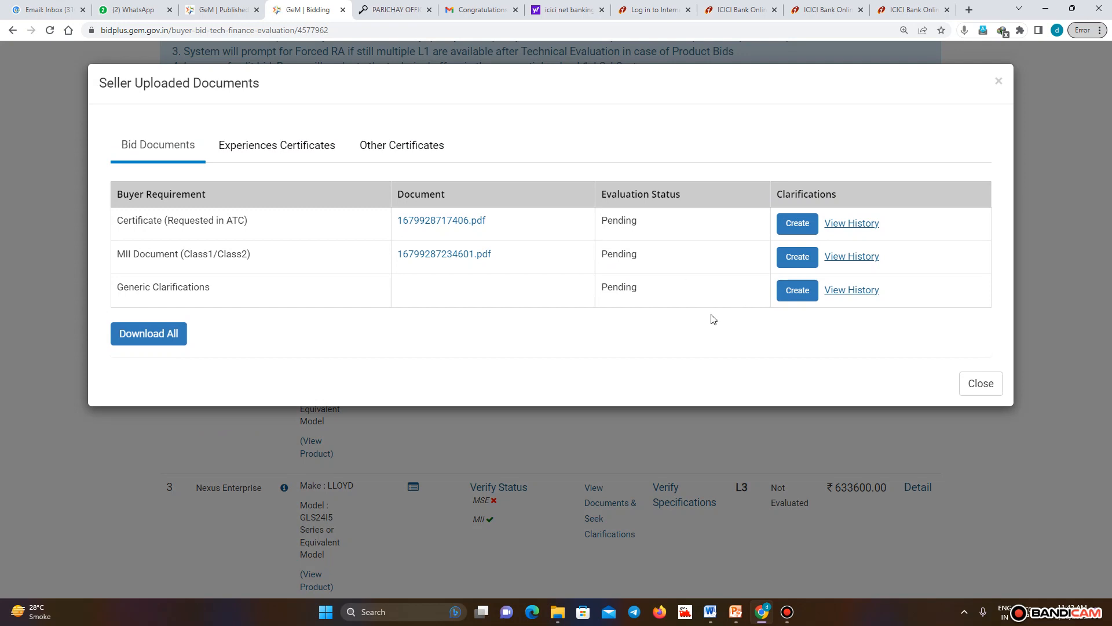
click(423, 224)
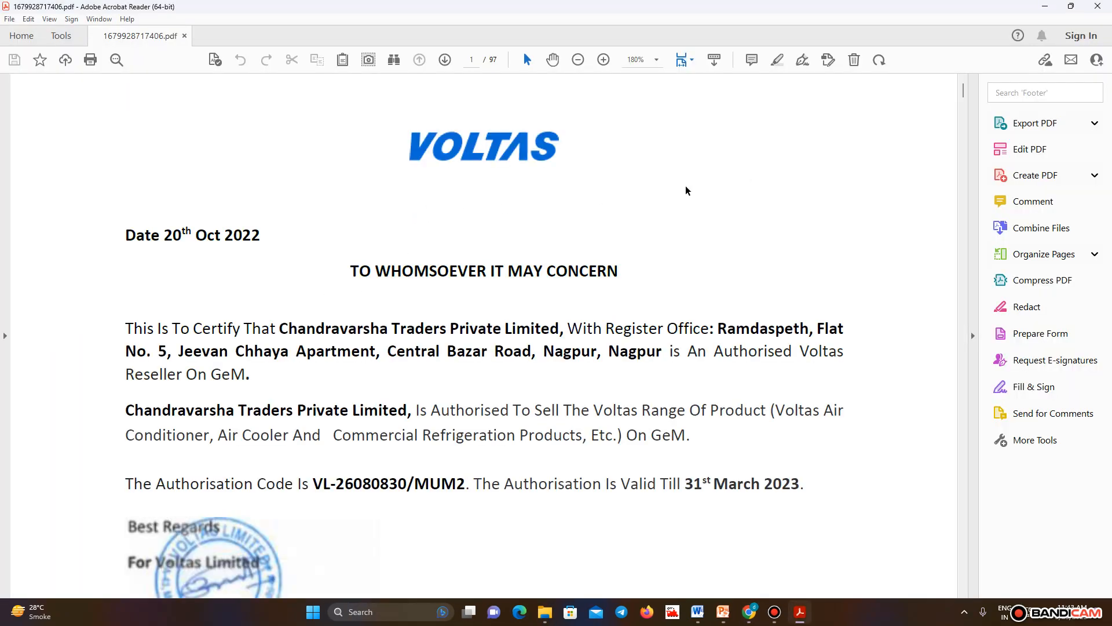
Select the Voltas authorised-reseller paragraphs, then scroll on into the tax invoices
drag(965, 93, 967, 81)
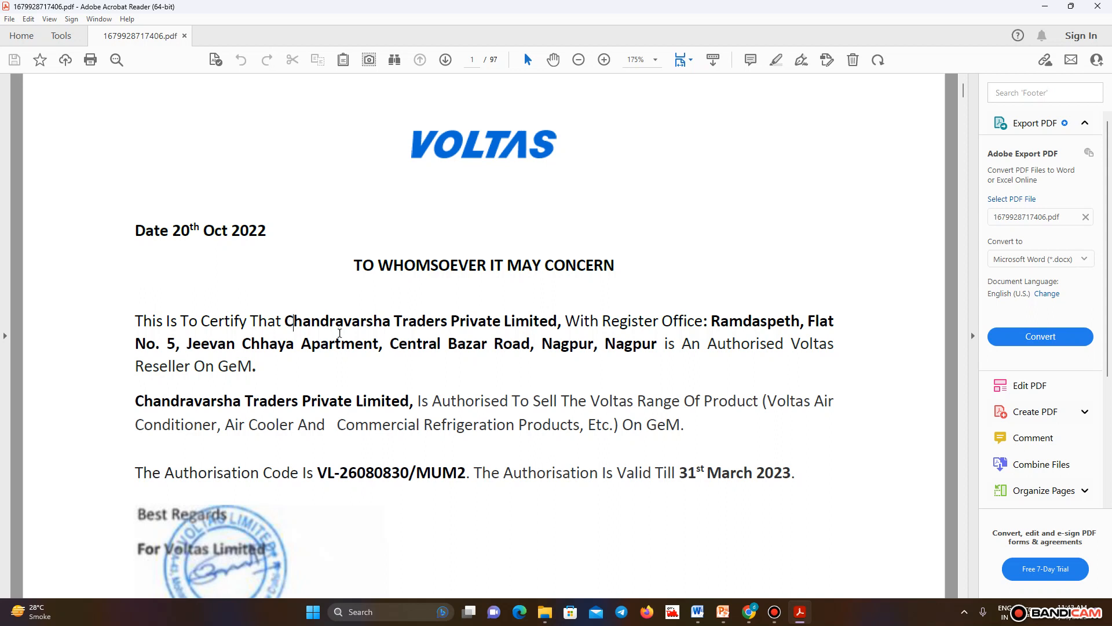
drag(289, 322, 813, 500)
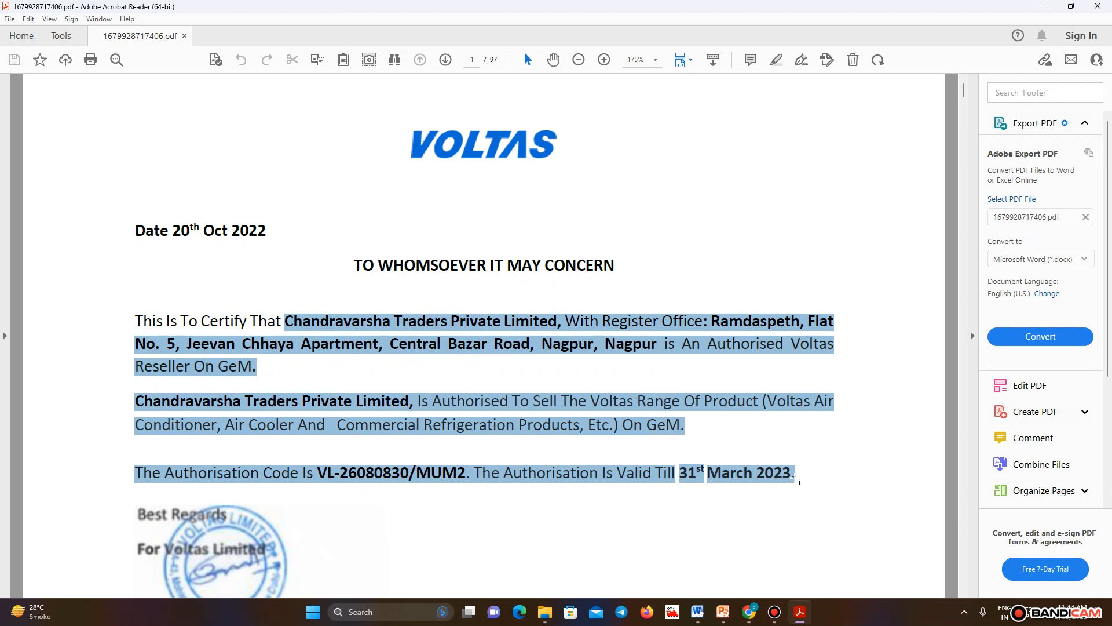
click(963, 594)
scroll(963, 596, down, 4)
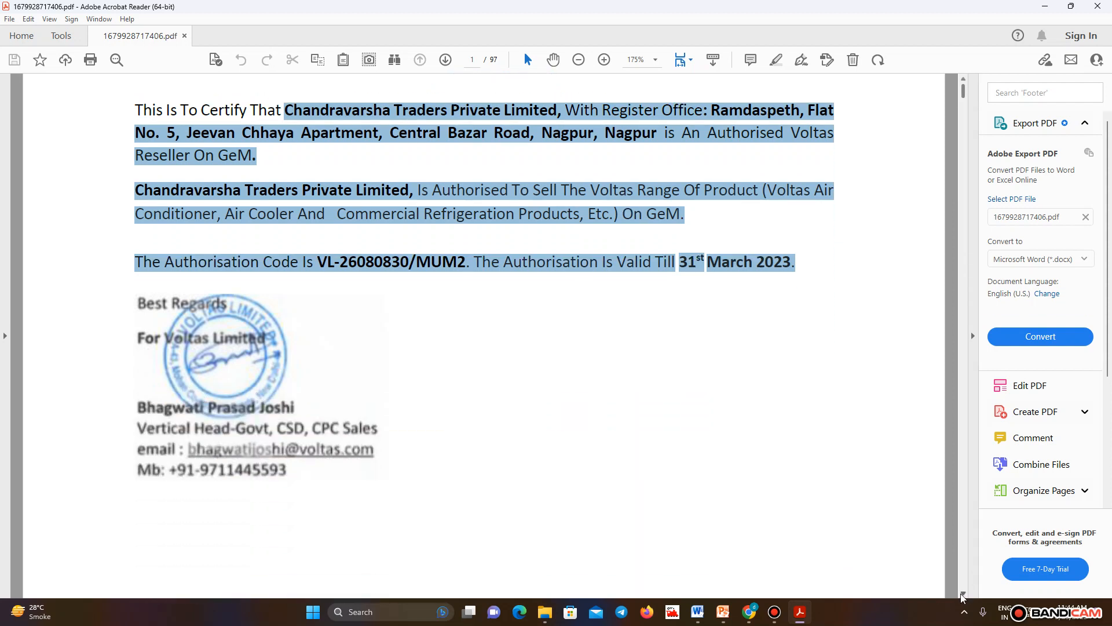
scroll(963, 597, down, 10)
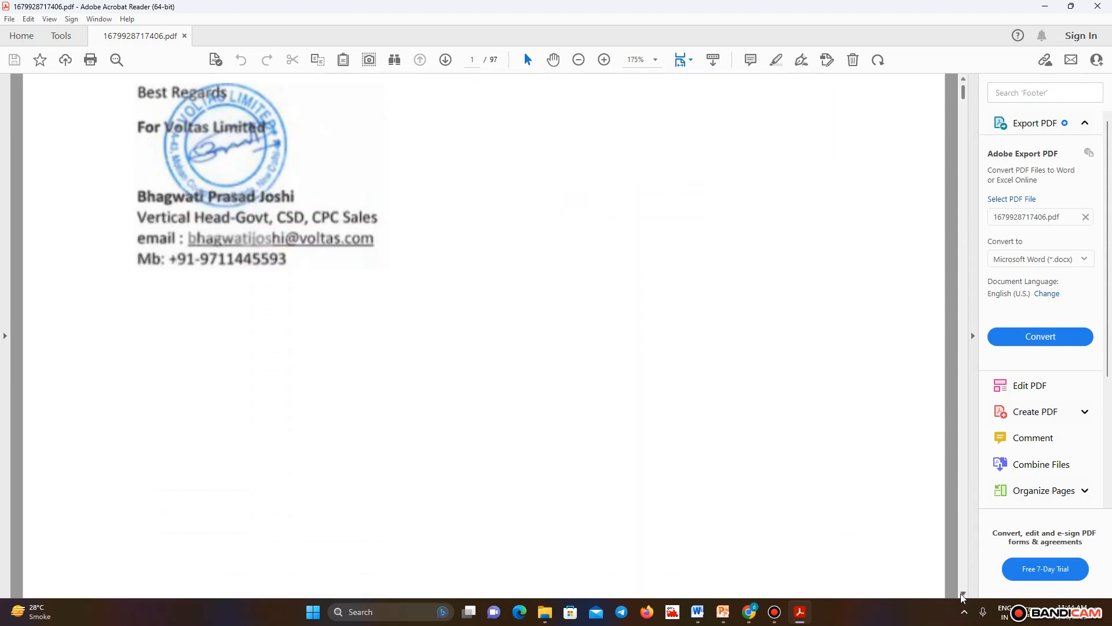
scroll(962, 597, down, 10)
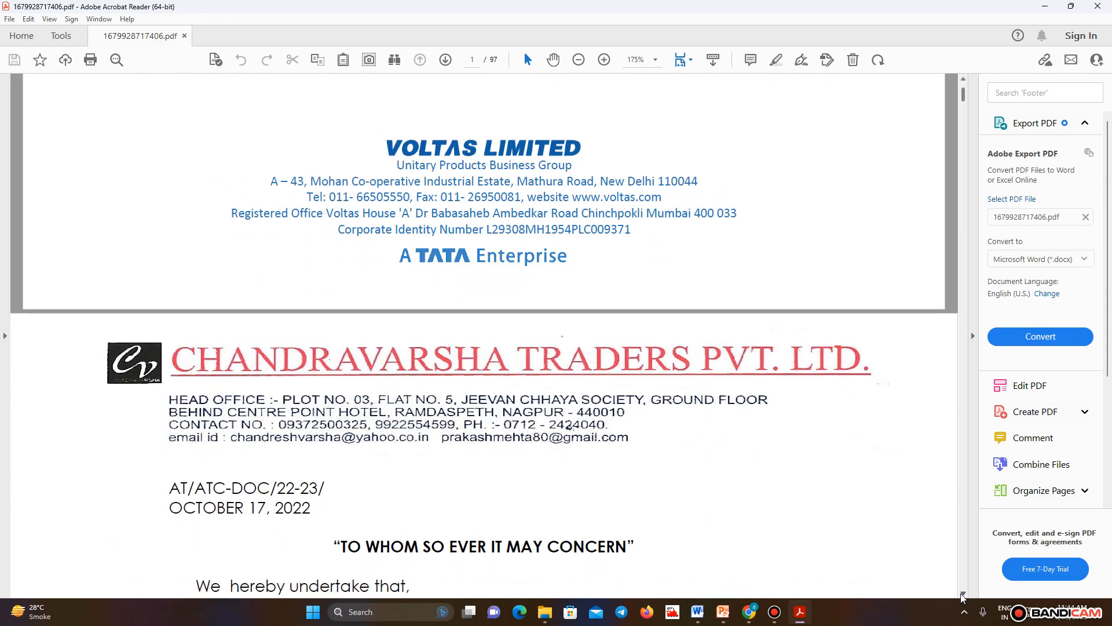
scroll(962, 597, down, 3)
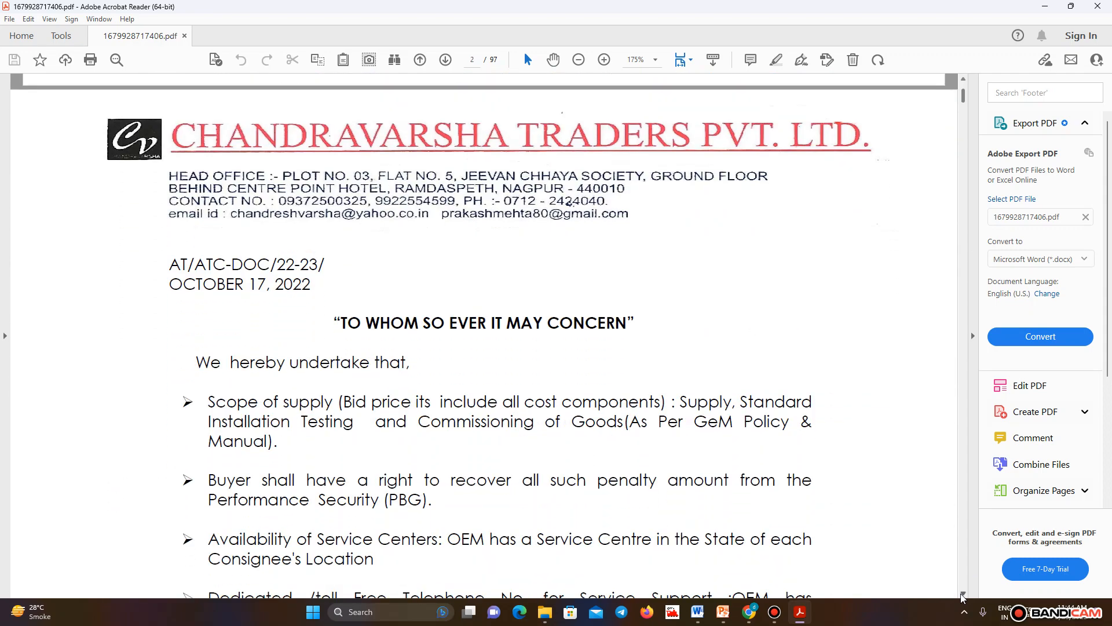
scroll(962, 597, down, 1)
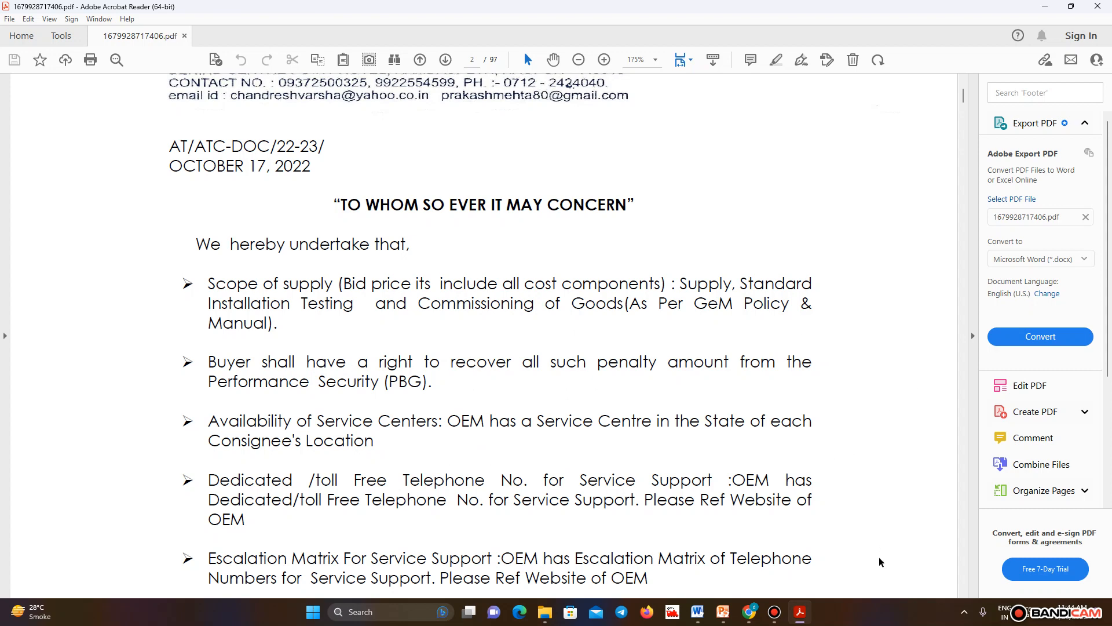
Page through the Chandravarsha Traders invoices up to page 10, the 19-Dec-2019 invoice
click(963, 594)
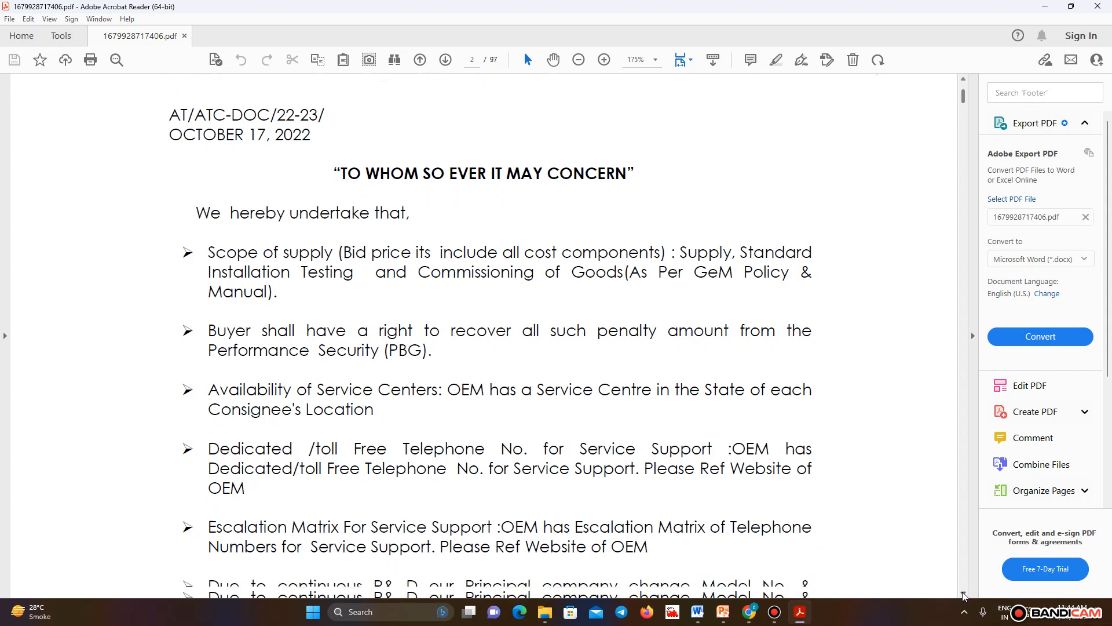
click(963, 594)
click(963, 594)
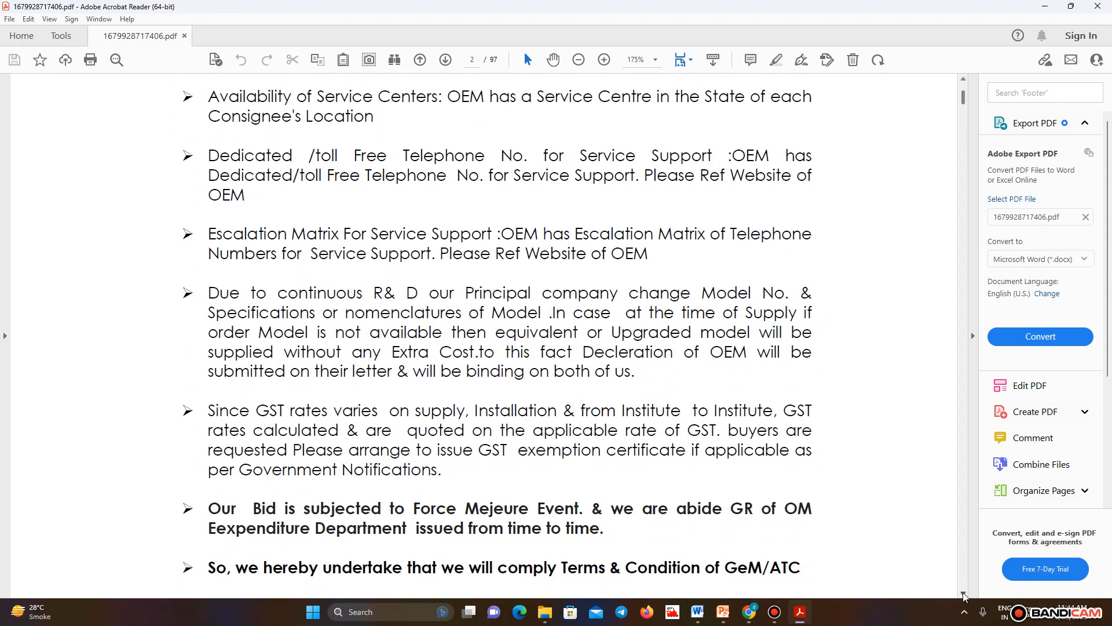
click(963, 595)
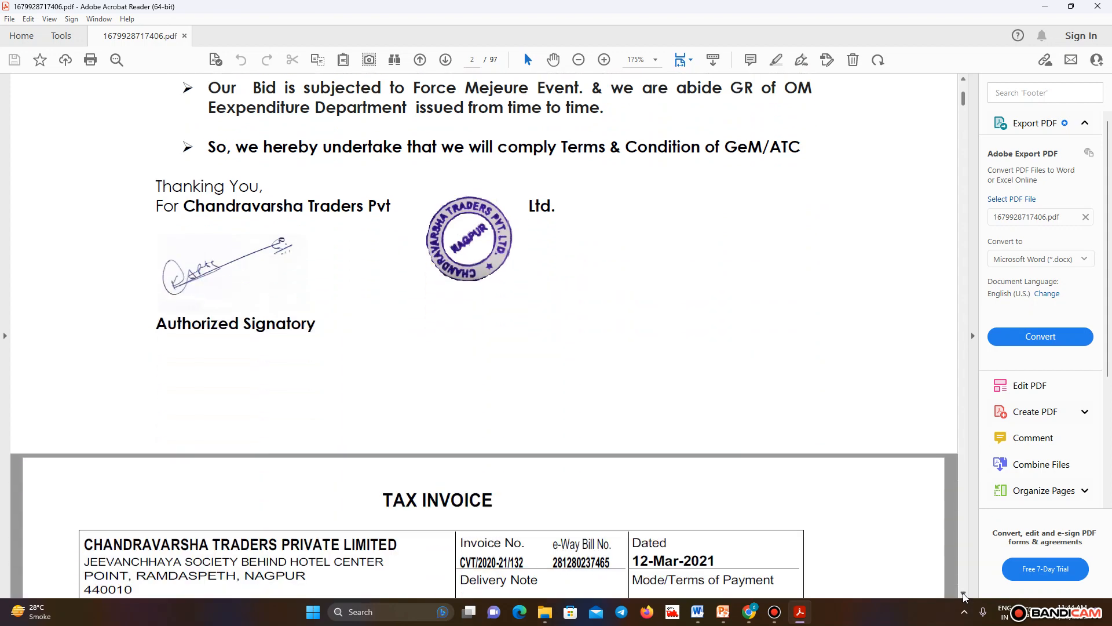
click(964, 595)
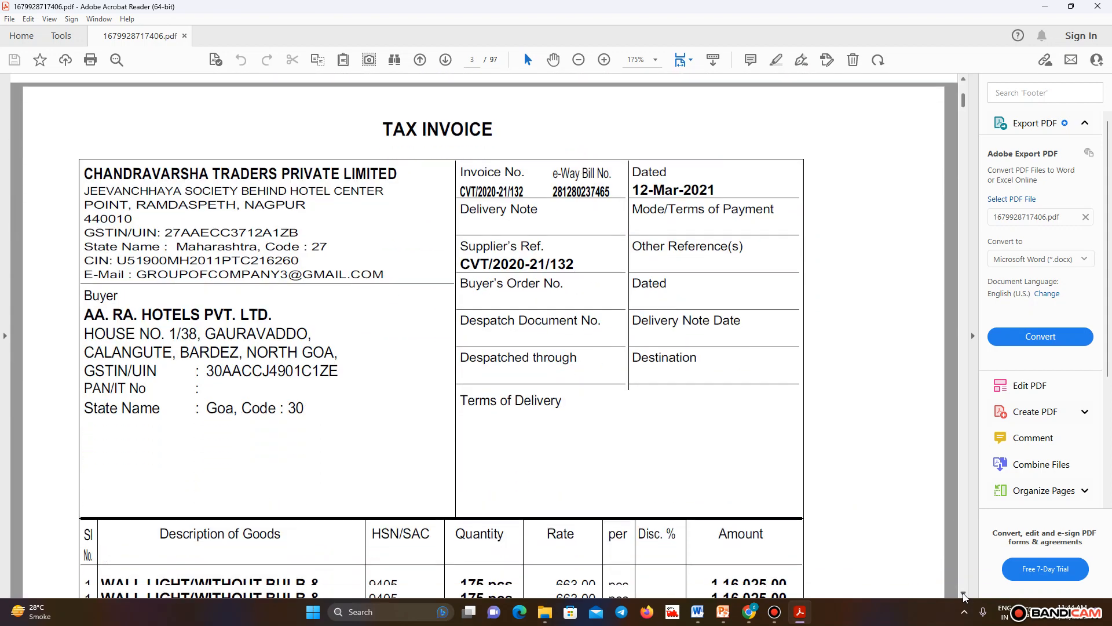
click(964, 593)
click(964, 593)
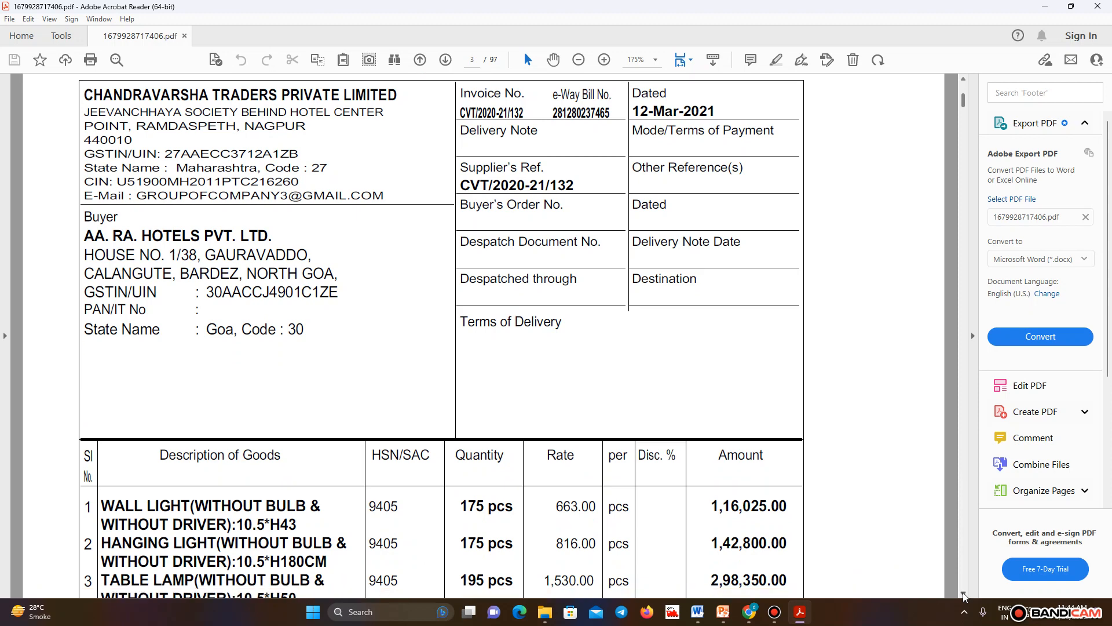
click(963, 594)
click(963, 593)
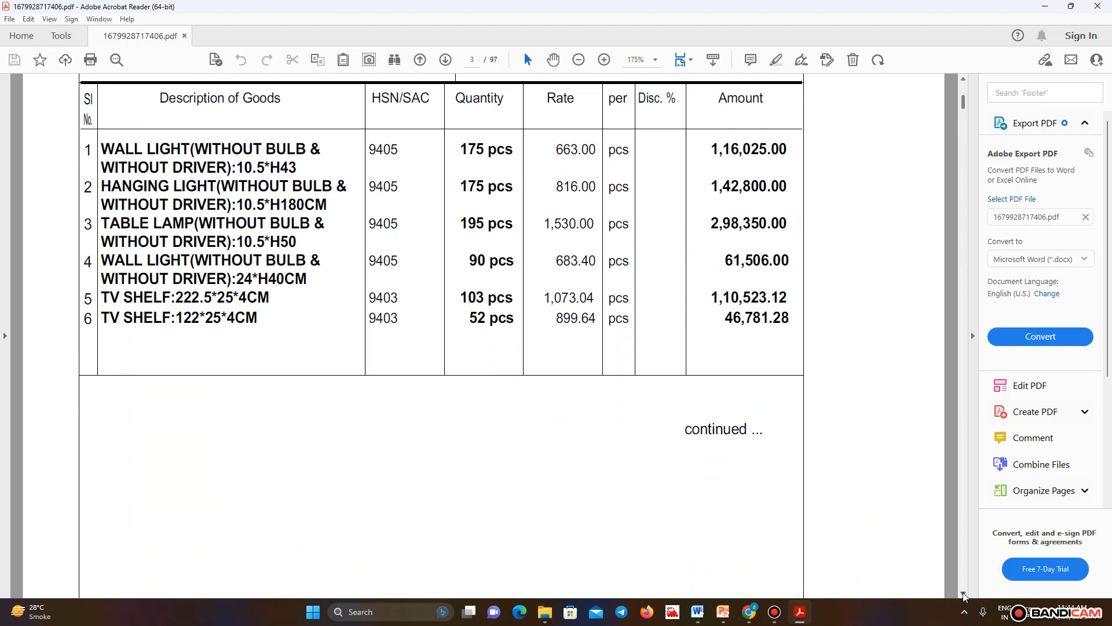
click(963, 593)
click(963, 593)
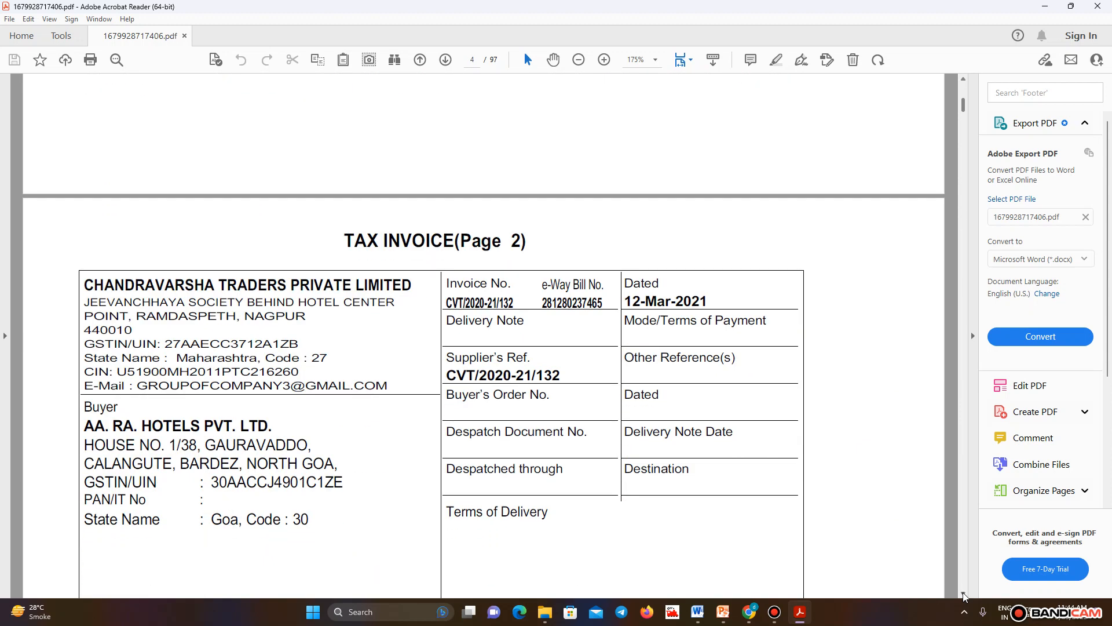
click(963, 593)
click(963, 593)
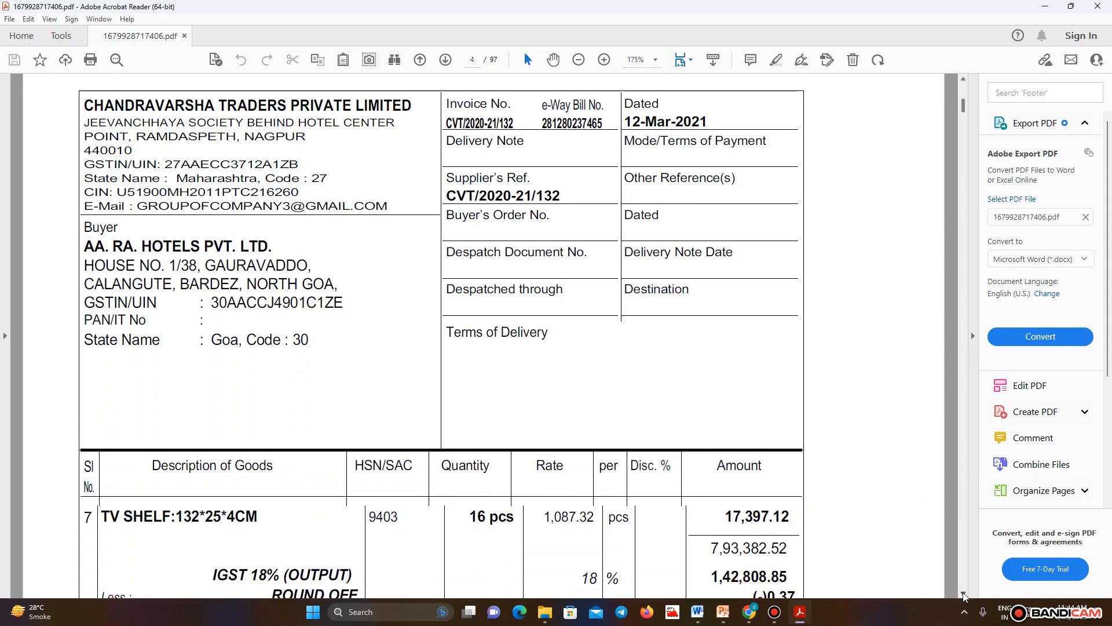
click(964, 594)
click(964, 593)
click(963, 593)
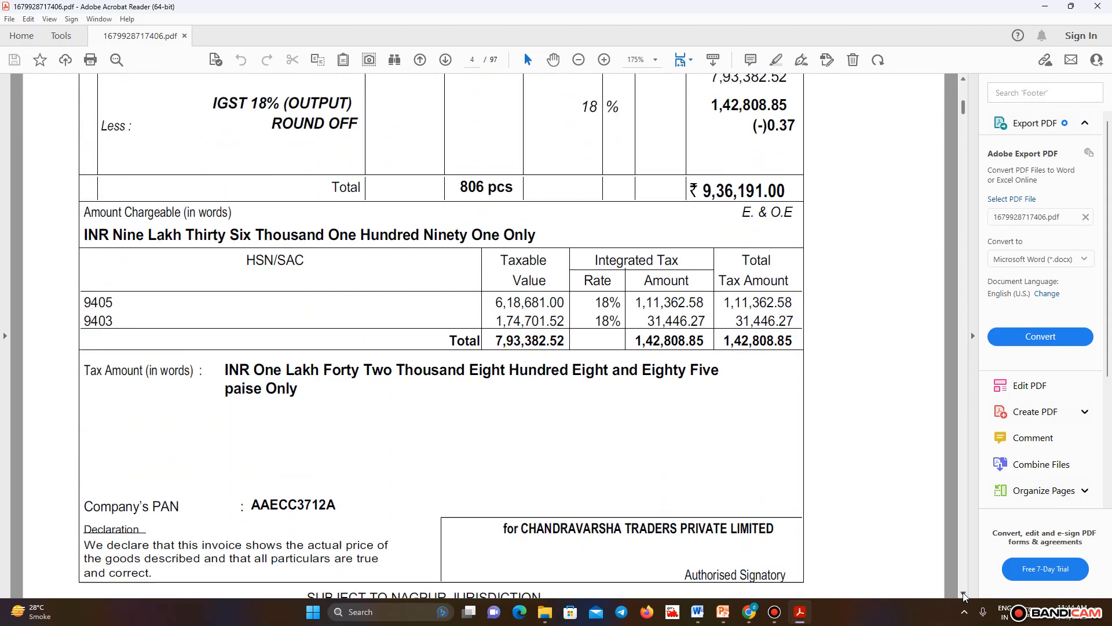
click(963, 593)
click(963, 593)
click(963, 593)
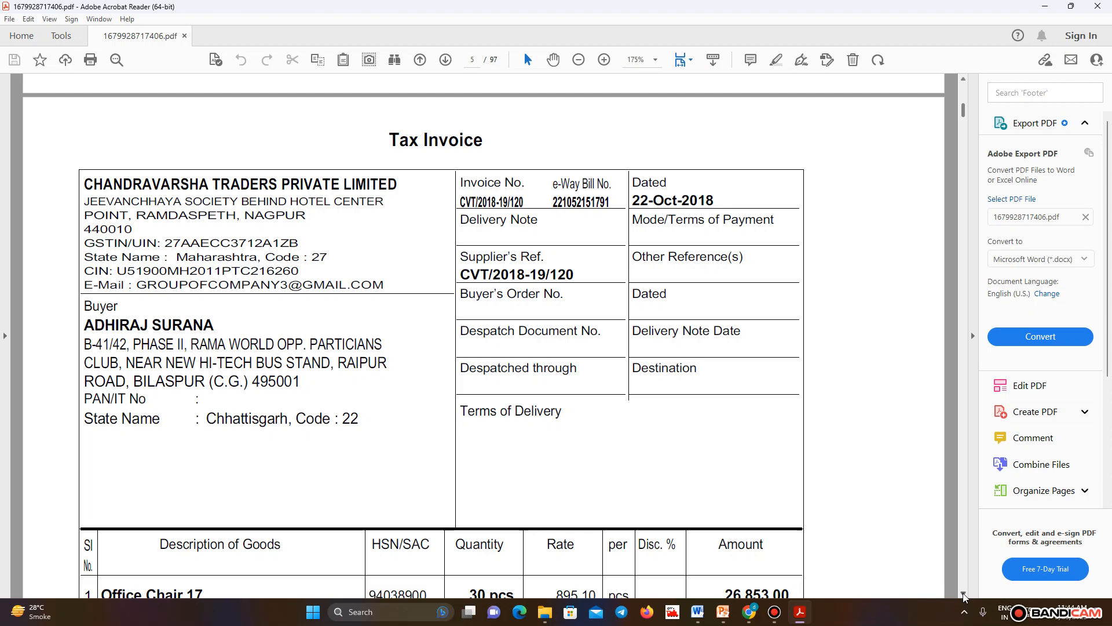
click(963, 593)
click(963, 593)
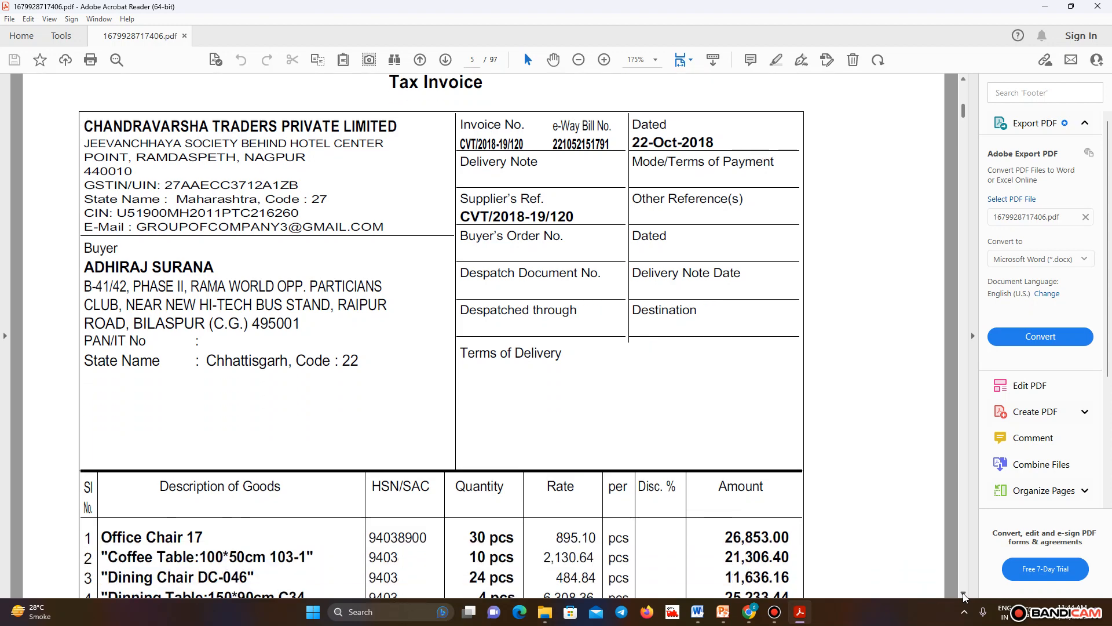
click(963, 594)
click(963, 593)
click(964, 593)
click(963, 593)
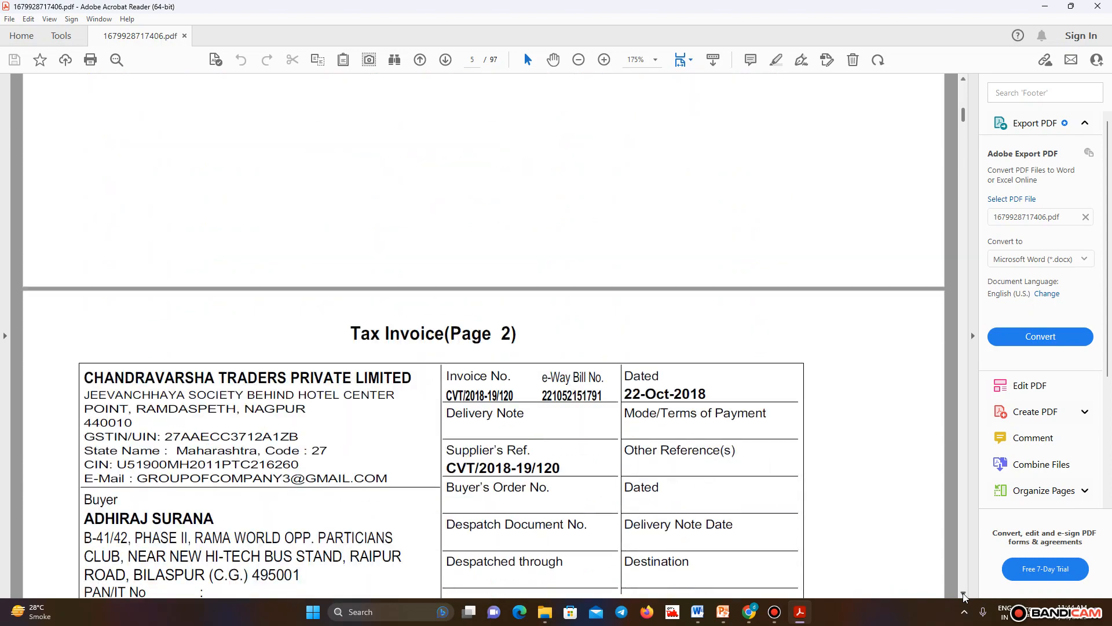
click(963, 594)
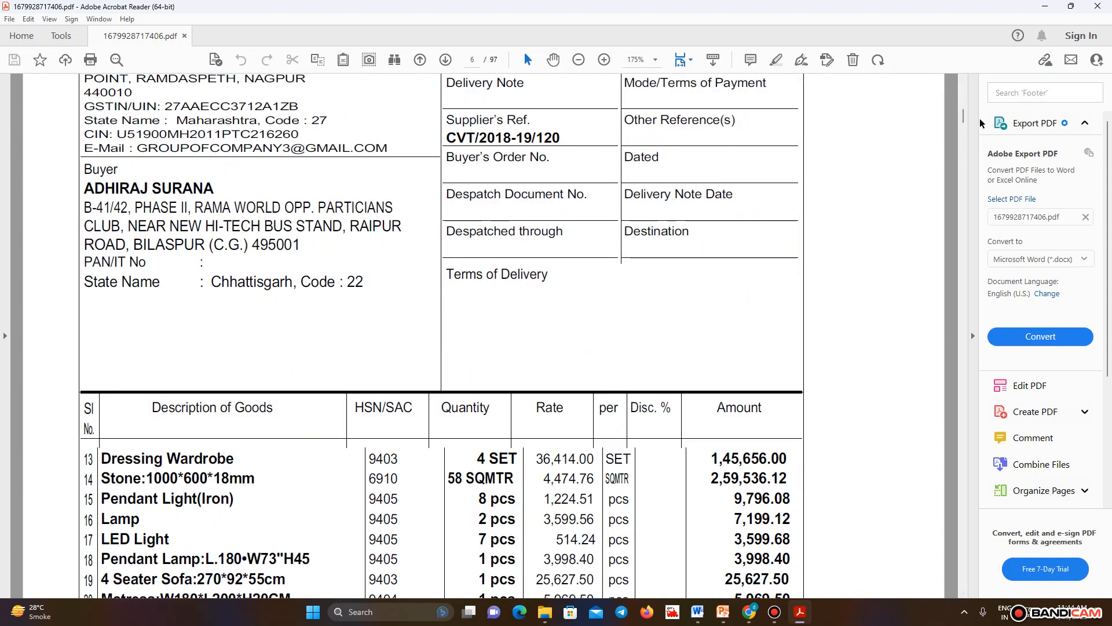
scroll(972, 127, down, 3)
drag(970, 123, 981, 137)
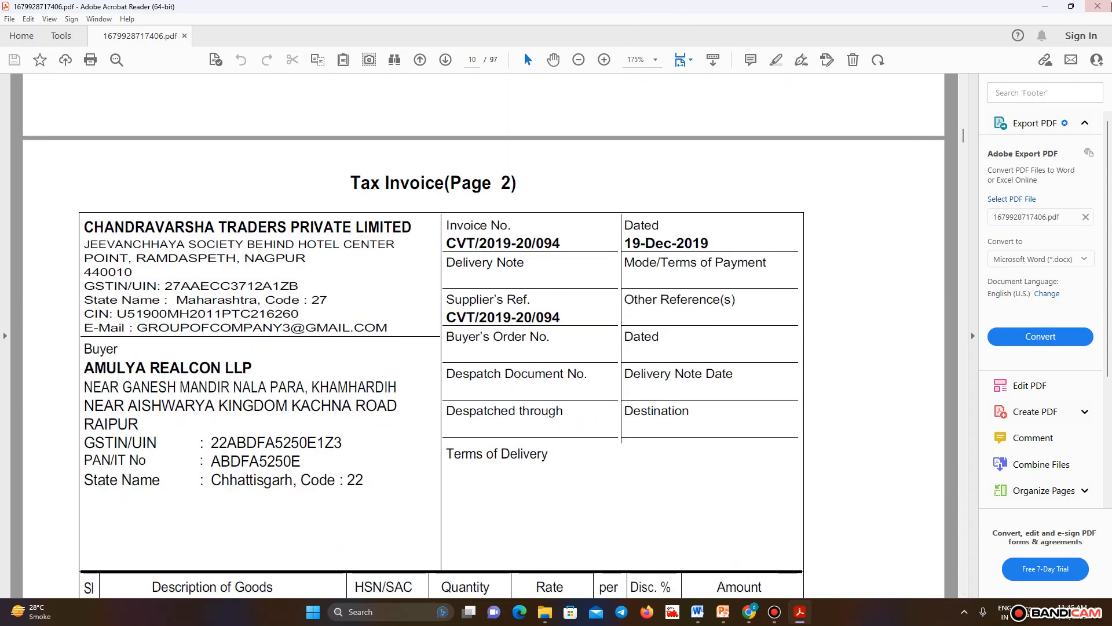
View L1's Voltas 2 Ton 5 Star AC listing at ₹51,560, then return to the bid evaluation
click(1047, 9)
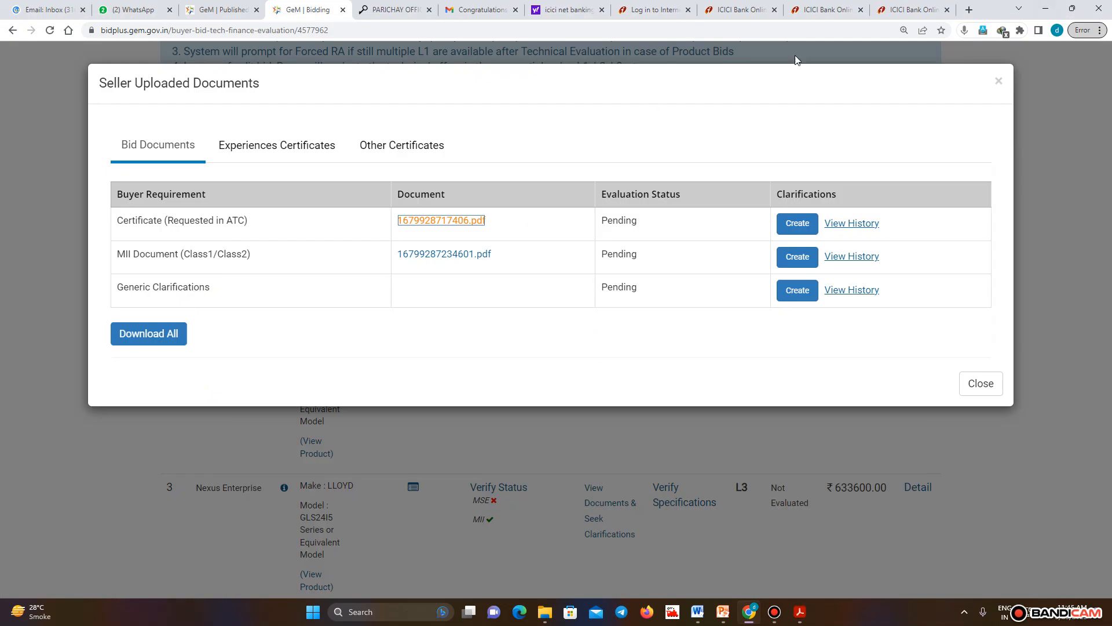
click(1001, 84)
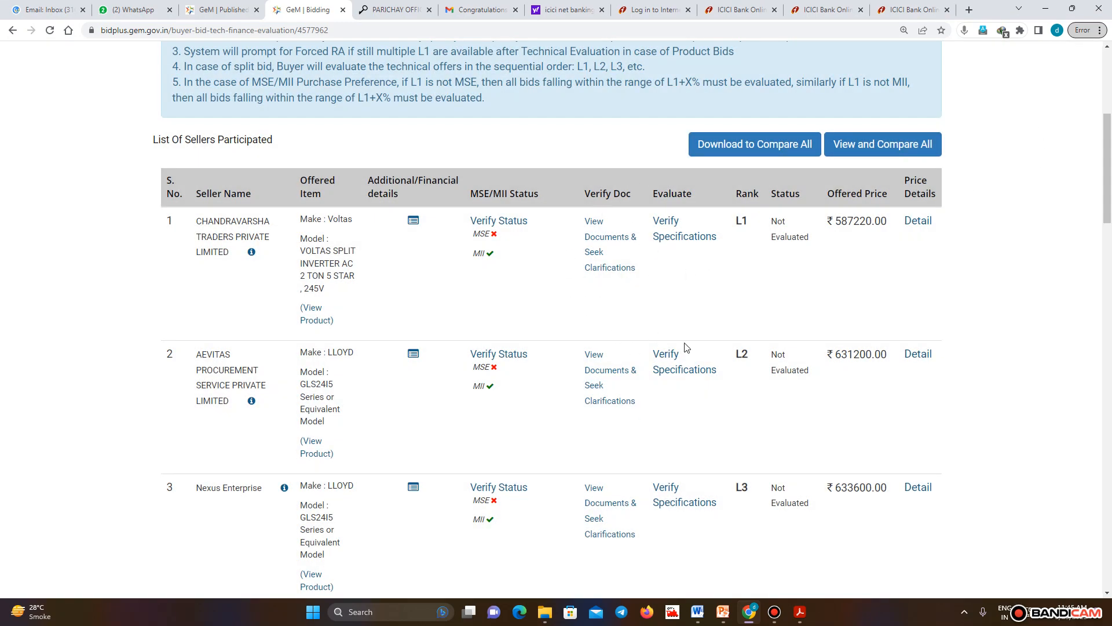
click(312, 310)
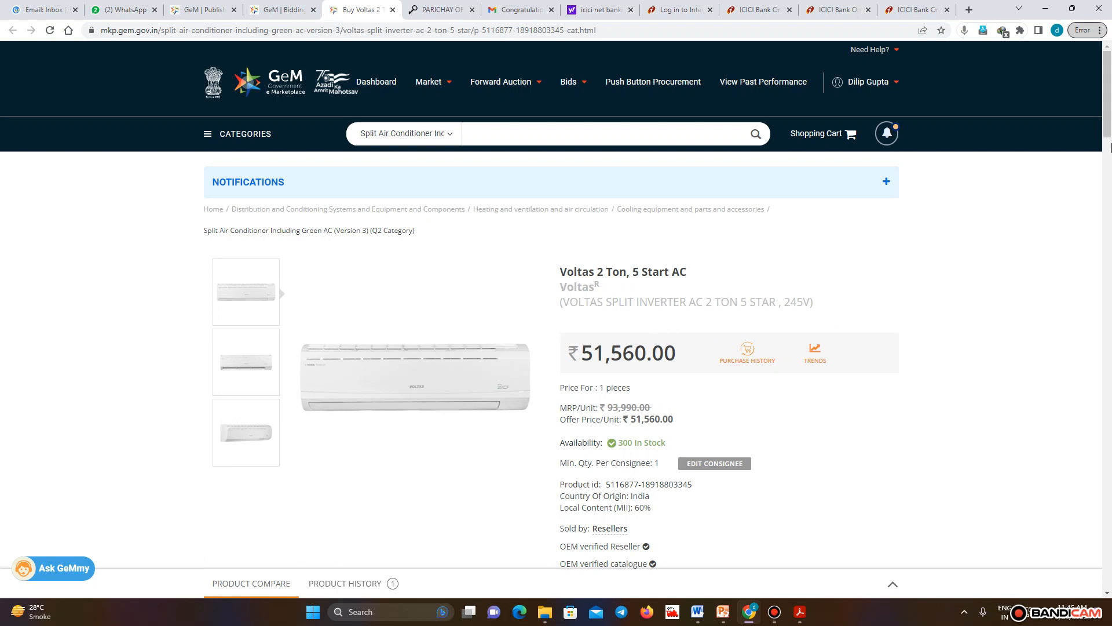
drag(1108, 97, 1109, 148)
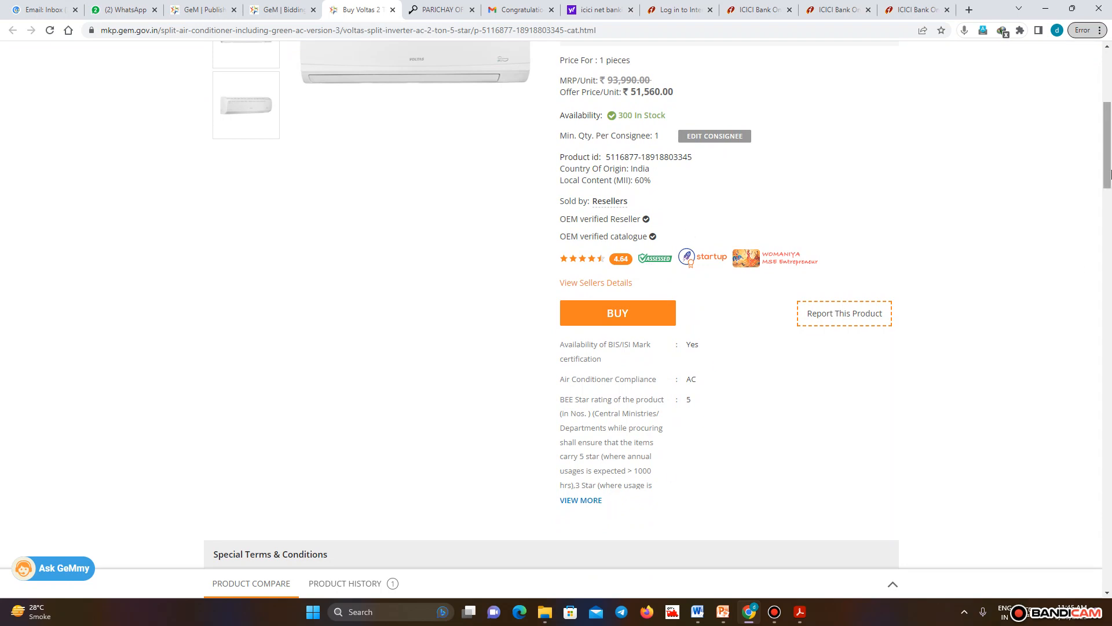
click(268, 12)
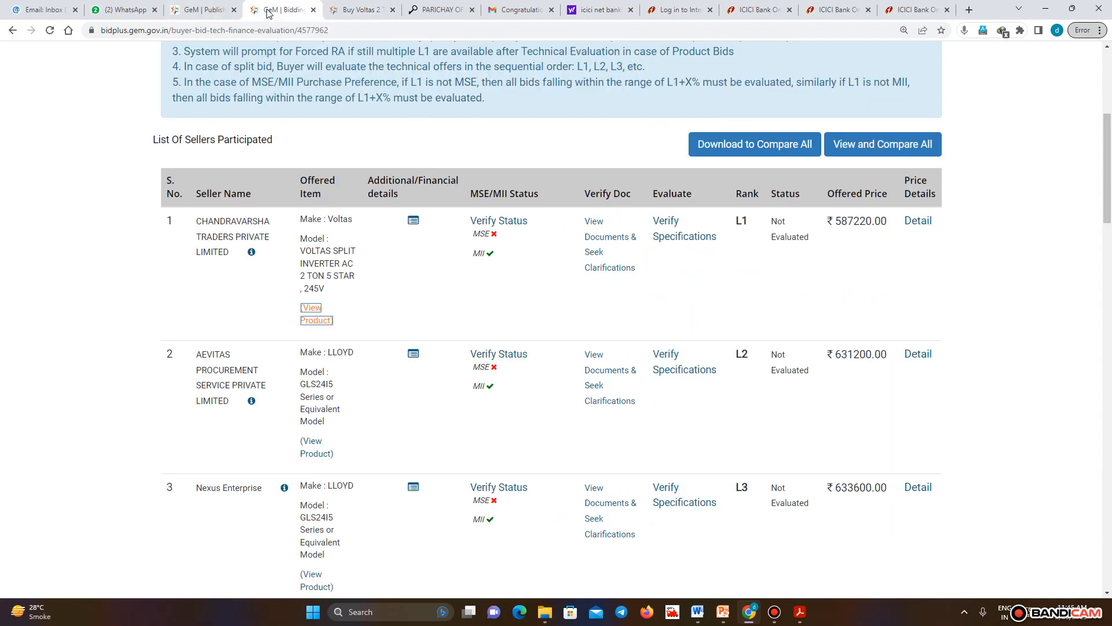
Check Chandravarsha Traders' offered 2 Ton inverter wall-mount split AC specs against the bid requirements
click(685, 236)
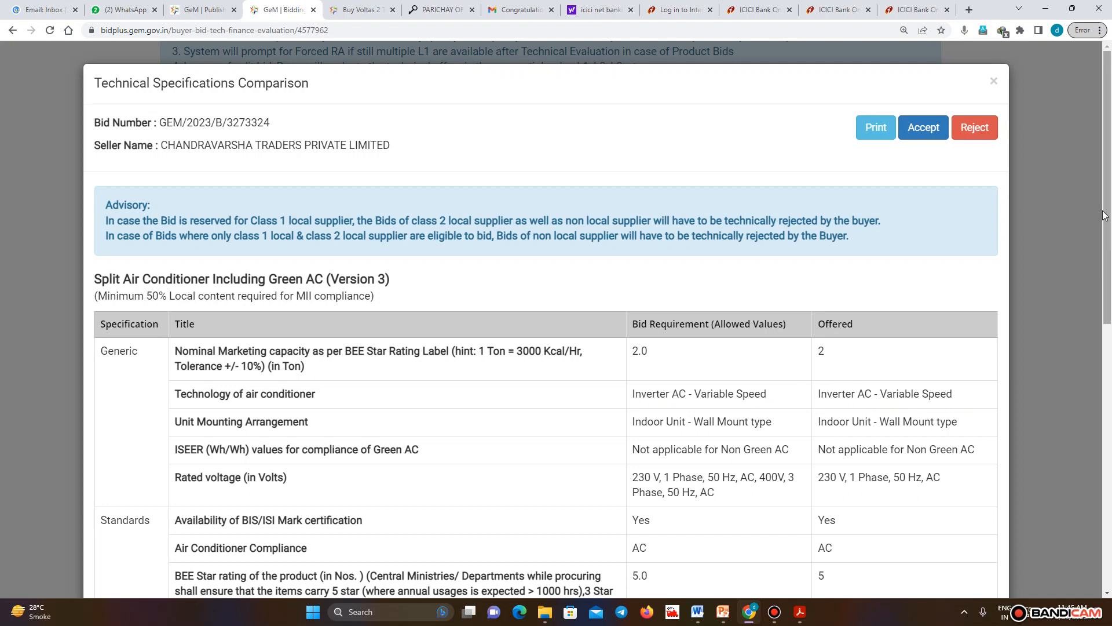
drag(1107, 215, 1111, 264)
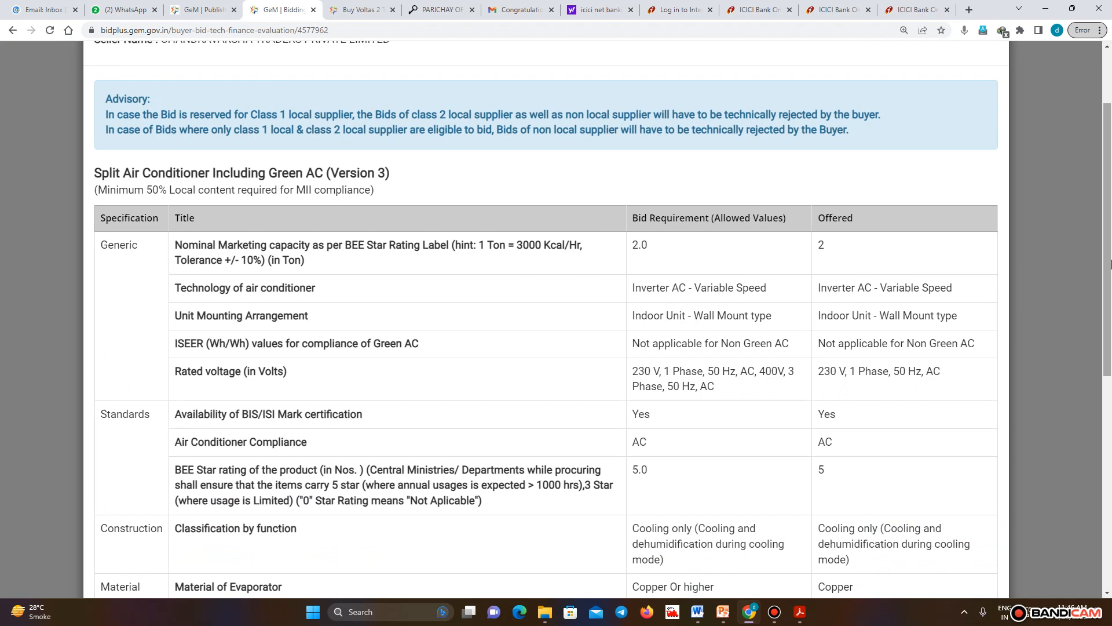
scroll(1111, 264, up, 3)
scroll(1111, 166, down, 1)
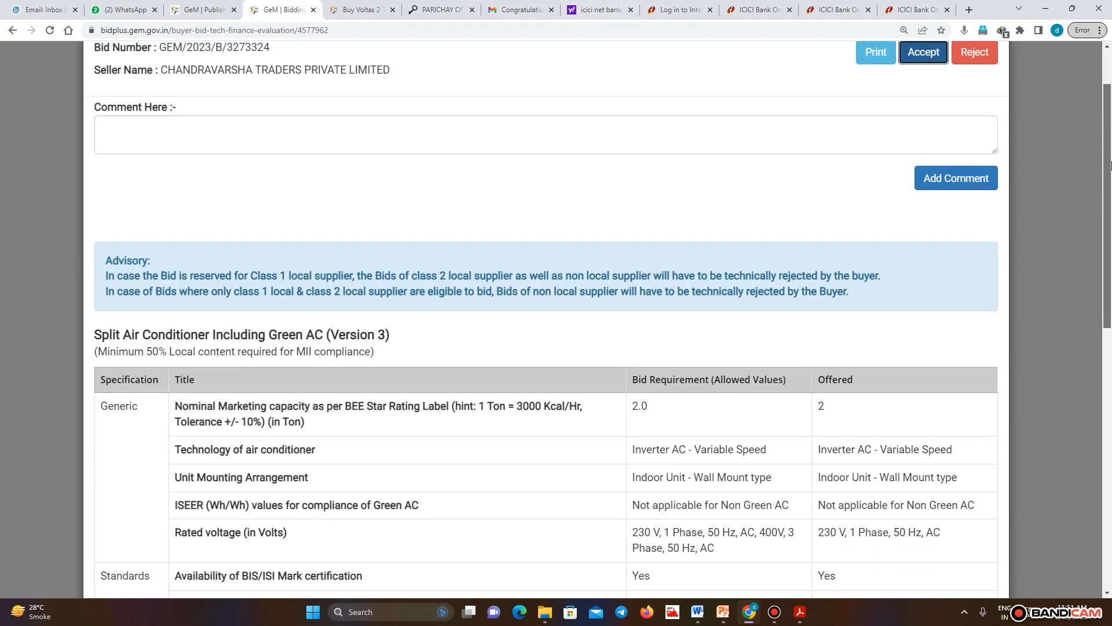
scroll(1111, 165, down, 2)
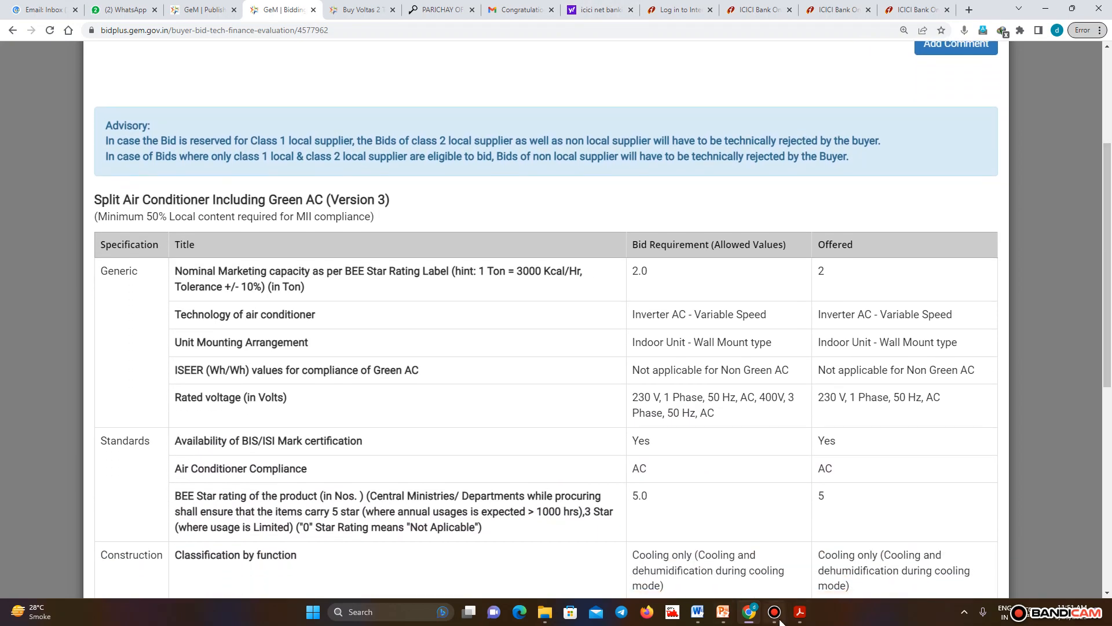
mouse_move(775, 619)
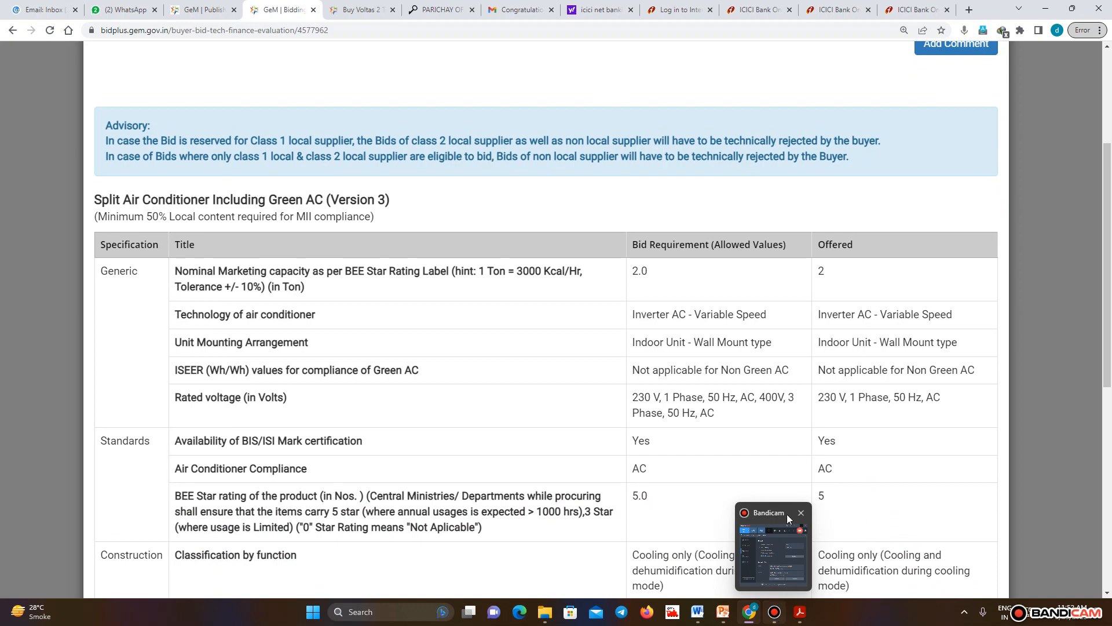
scroll(1110, 382, down, 1)
scroll(1110, 382, down, 1)
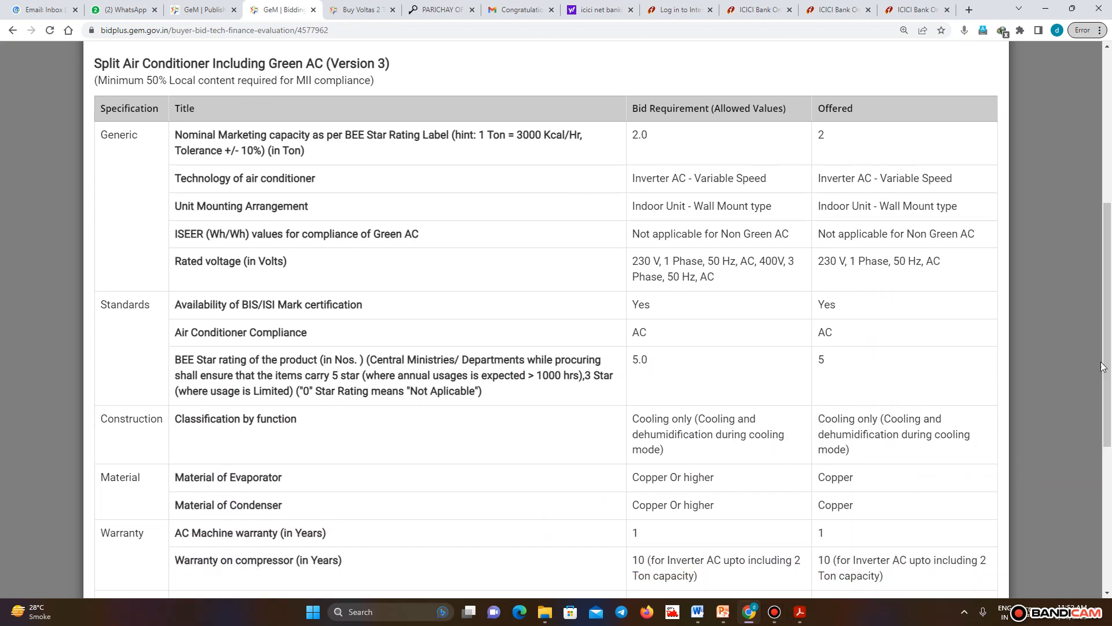
drag(1108, 368, 1111, 236)
scroll(1111, 237, up, 4)
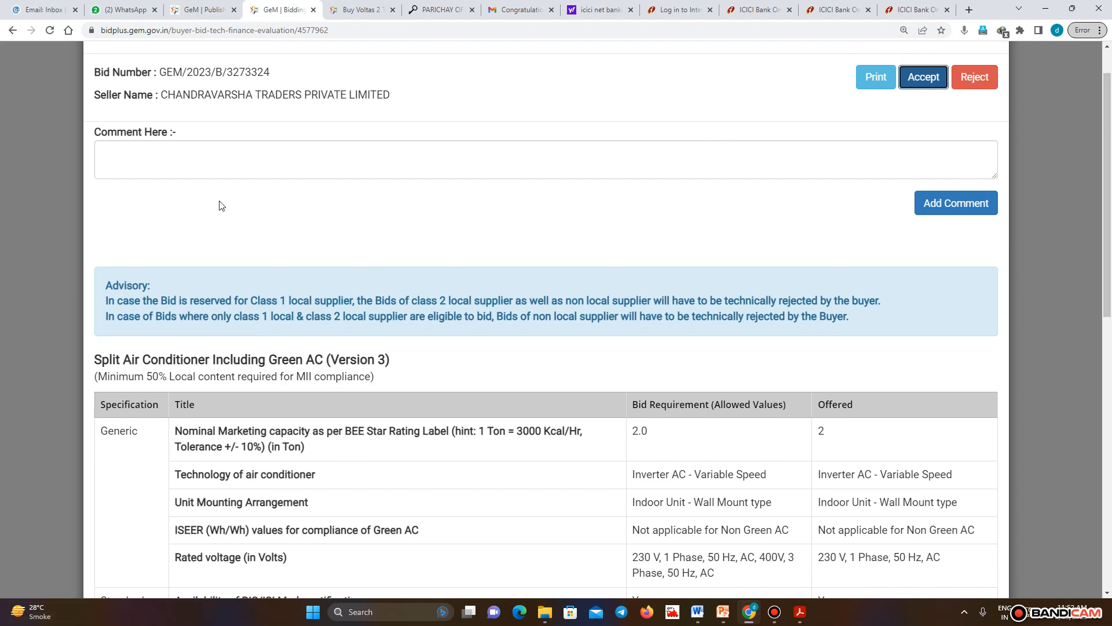
click(240, 161)
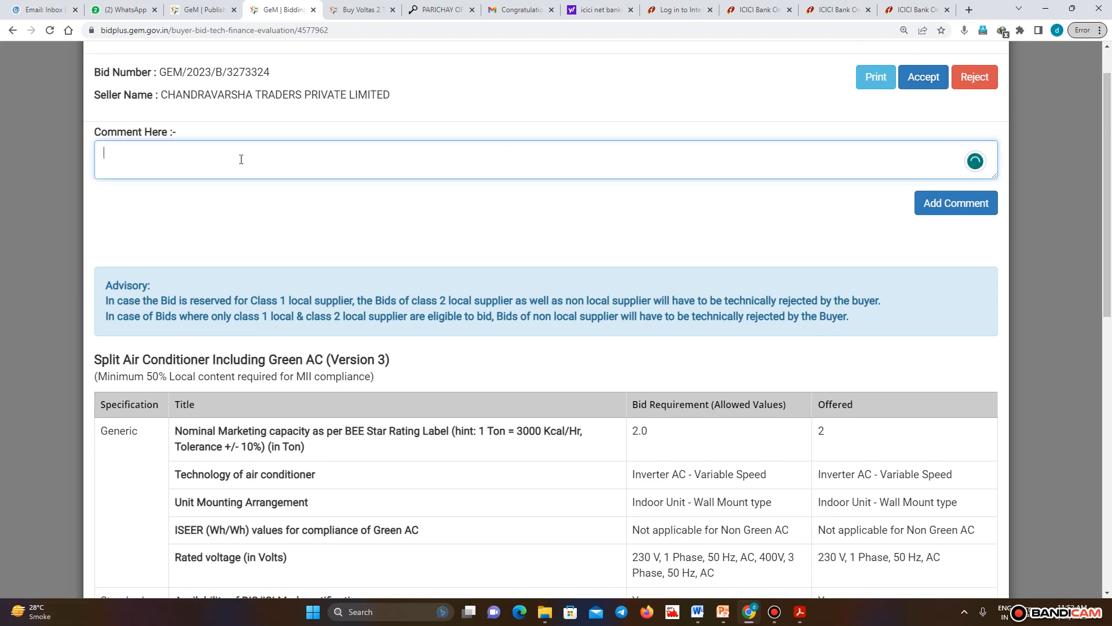
Write the remark 'As per documents submitted by vendor, Firm is class I local supplier' and fix typos
text(Firm has submitte)
key(ctrl+BackSpace)
text(ss I local supplier)
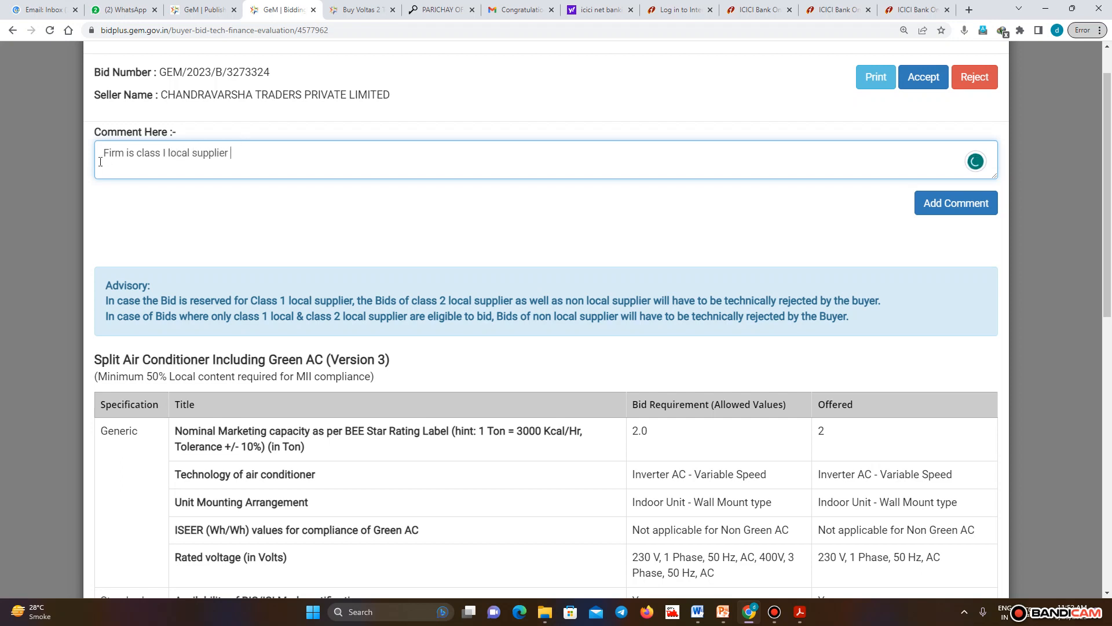
text(As per )
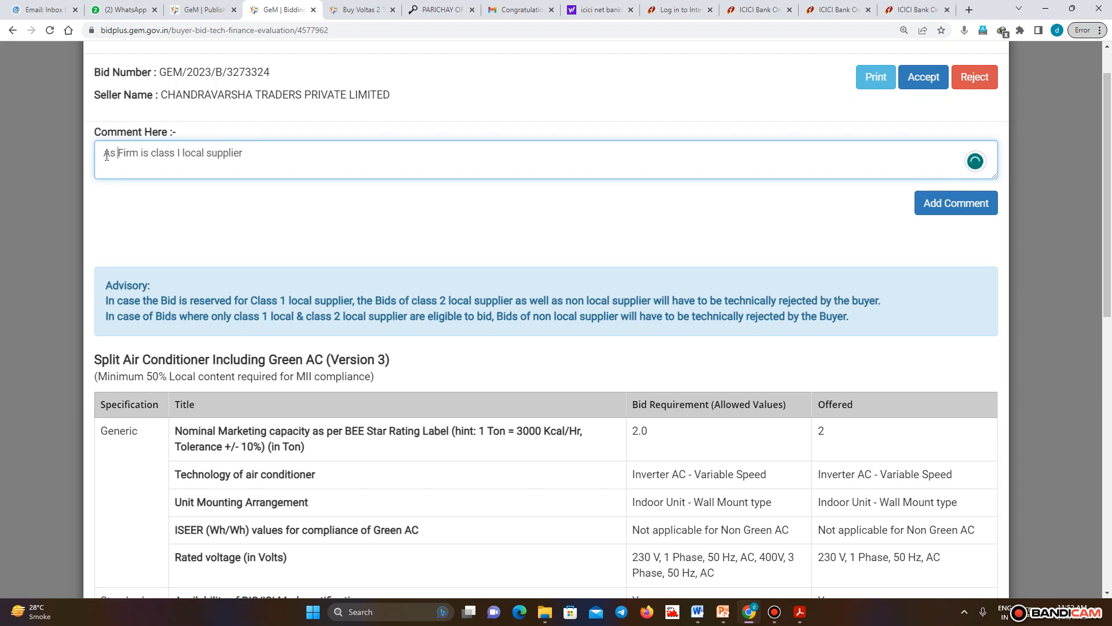
text(documents sa)
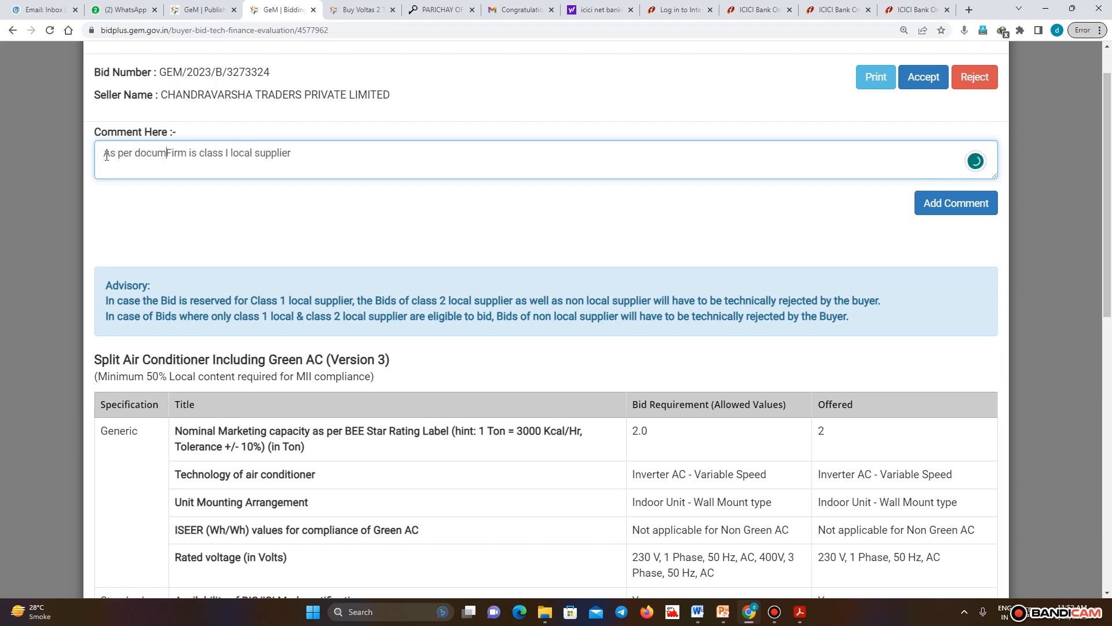
text(ubmitted )
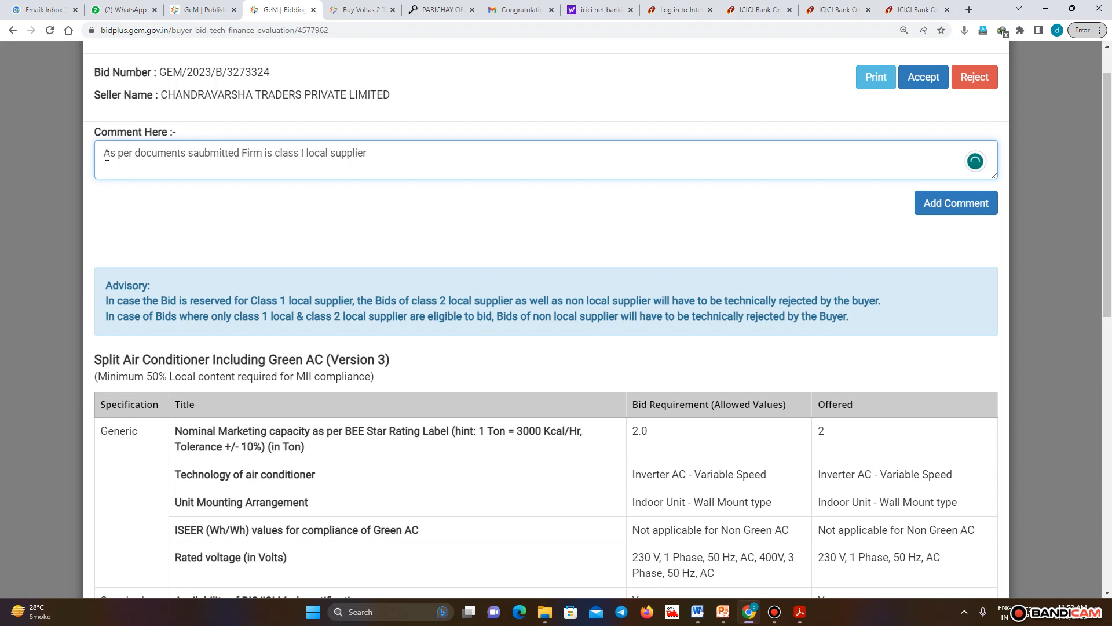
text(vy vend)
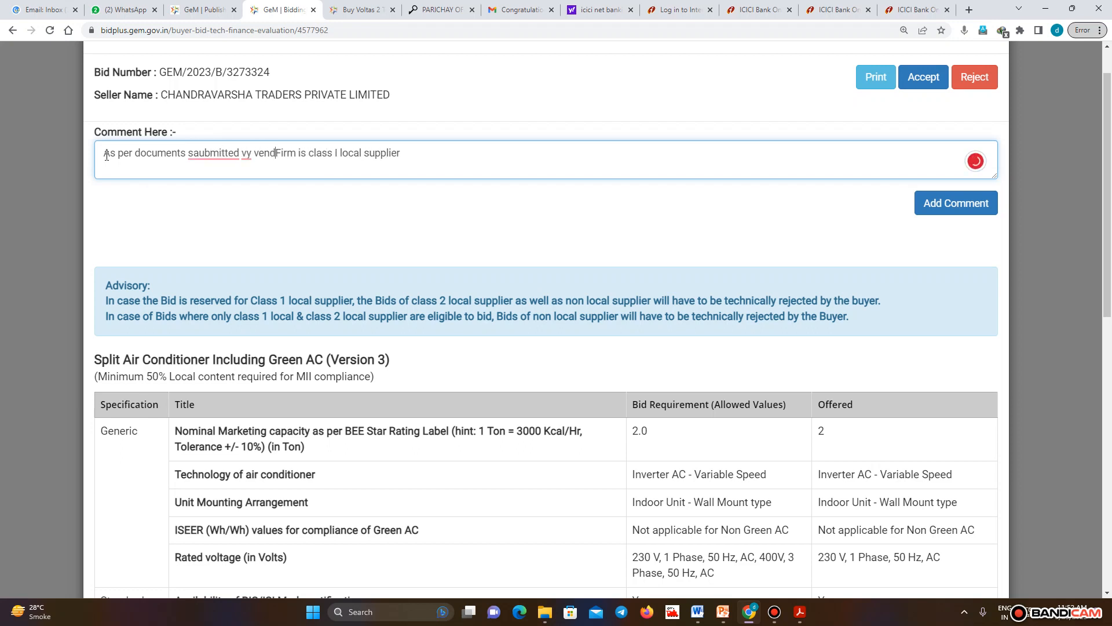
text(or,)
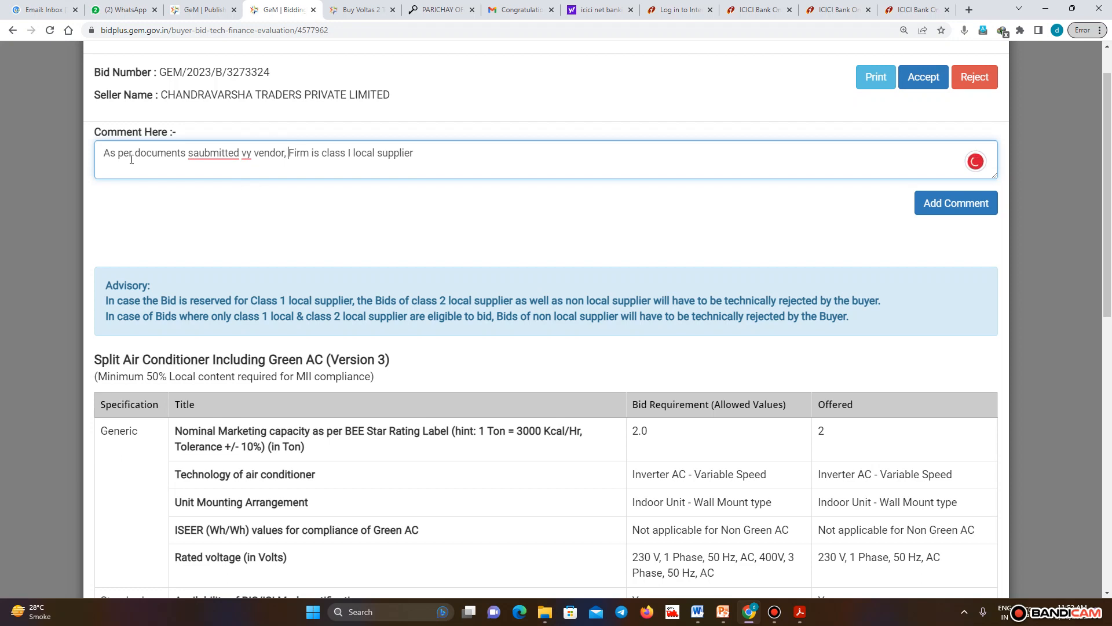
mouse_move(208, 147)
click(213, 179)
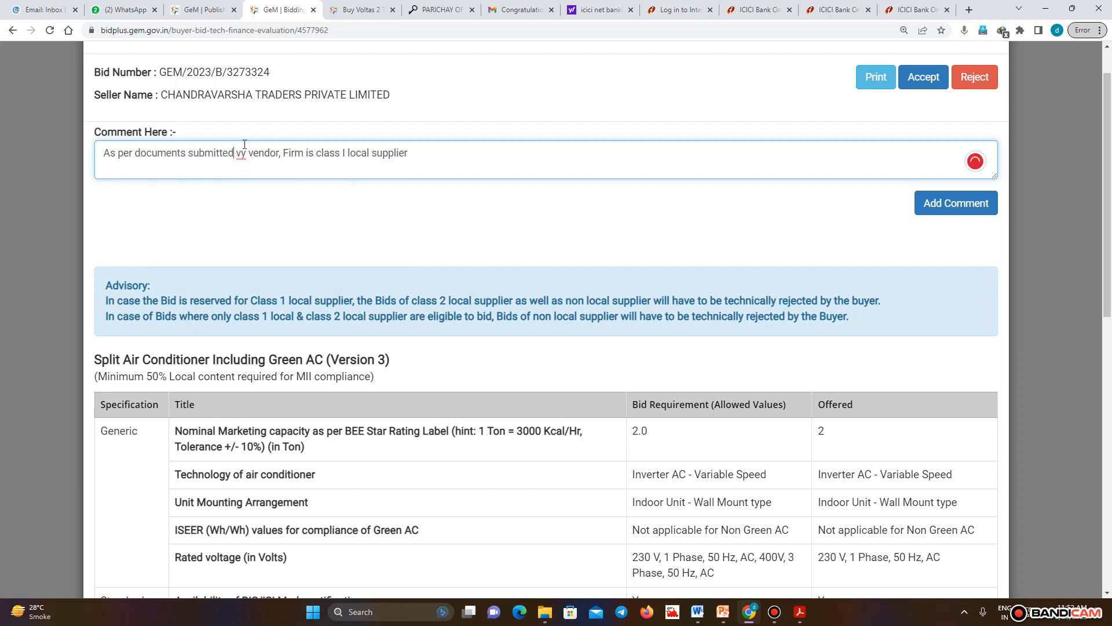
key(BackSpace)
text(b)
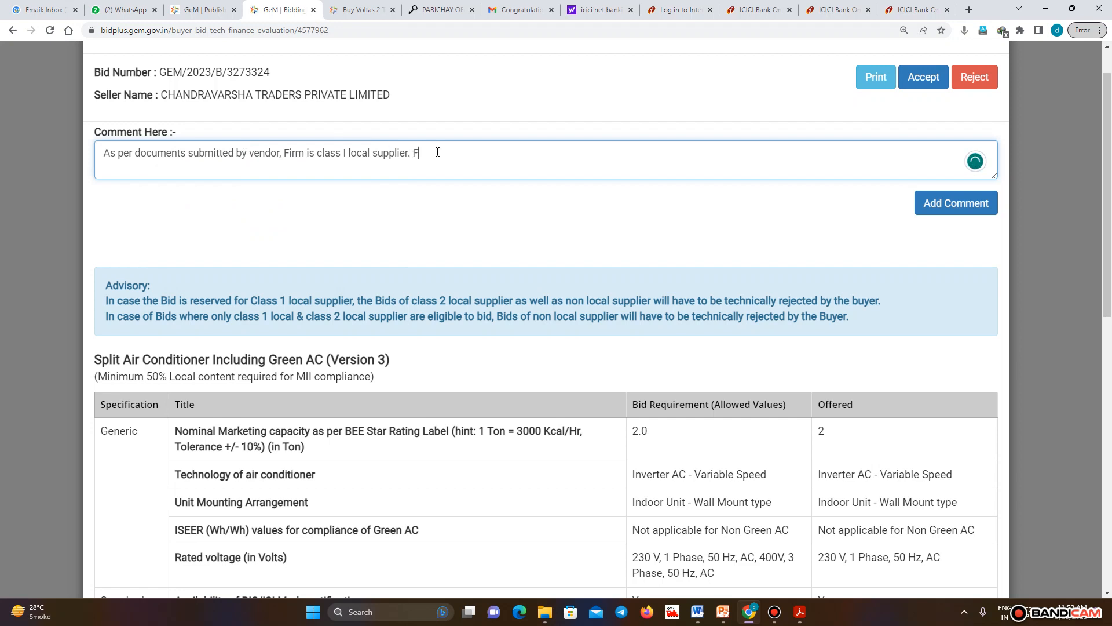
text(im has s)
text(ubmitted)
Accept the article fixes and extend the remark with the OEM authorization and an acceptable offer
mouse_move(263, 154)
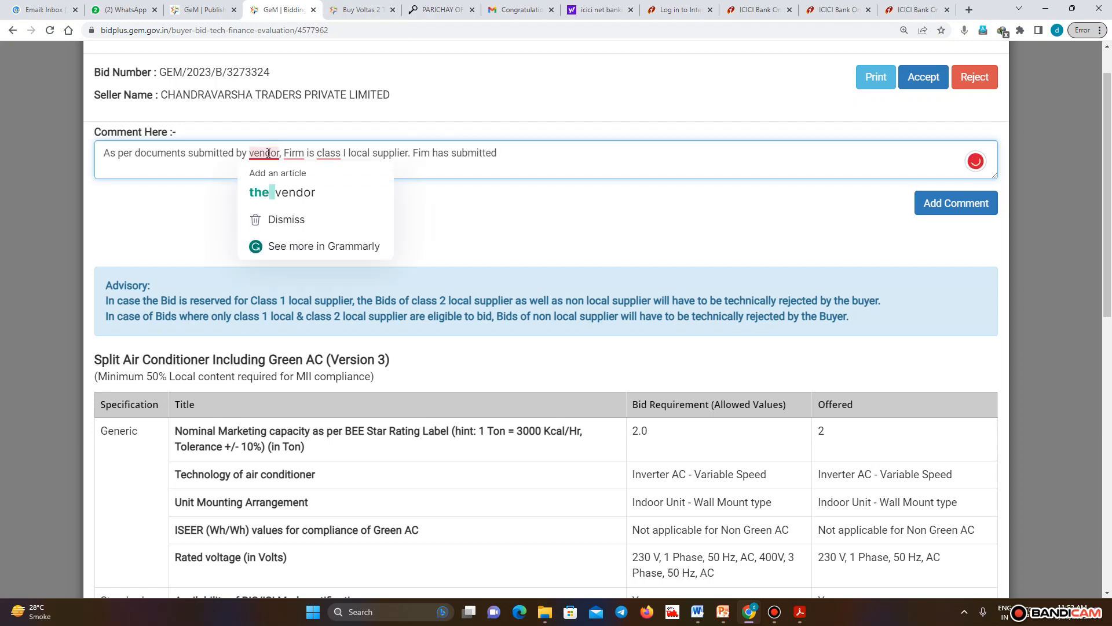
click(281, 191)
mouse_move(317, 154)
click(325, 188)
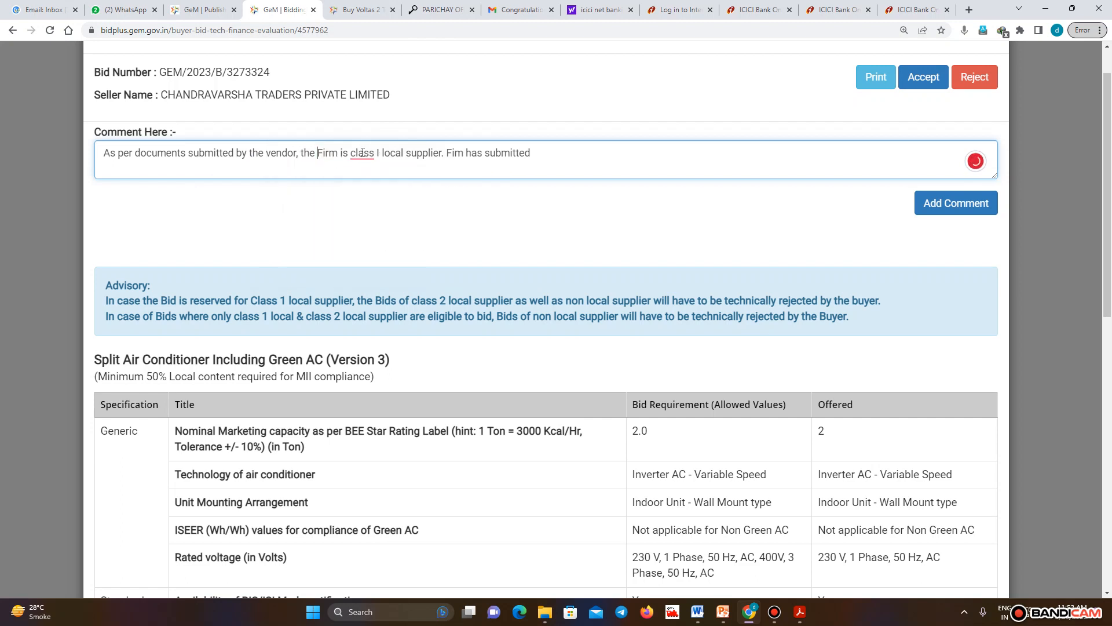
mouse_move(362, 154)
click(376, 188)
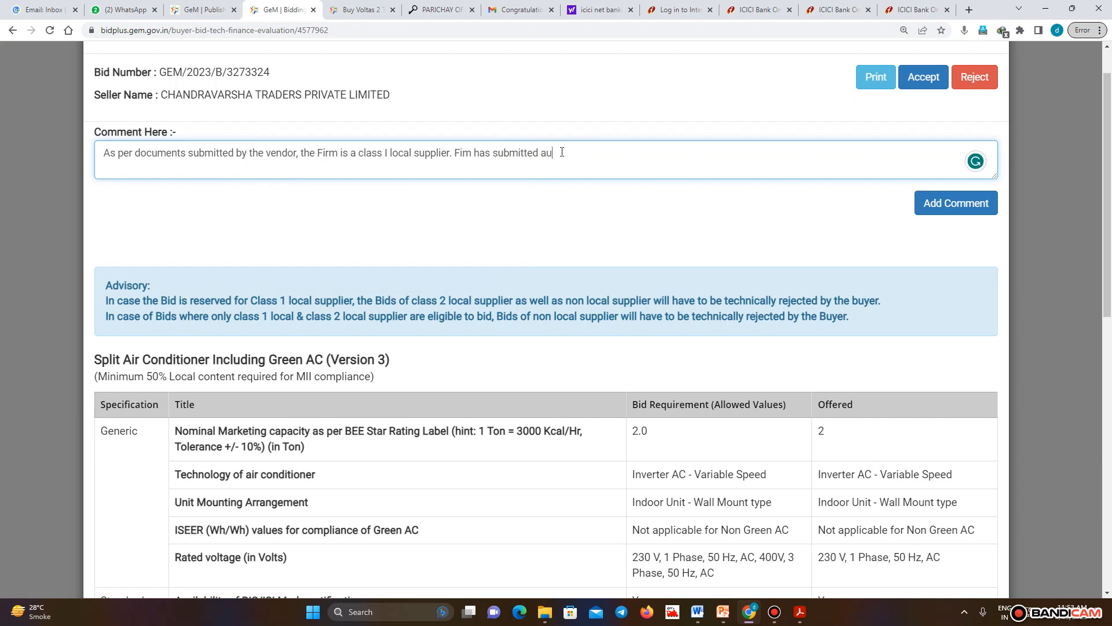
text(thorisation from OEM. Fi)
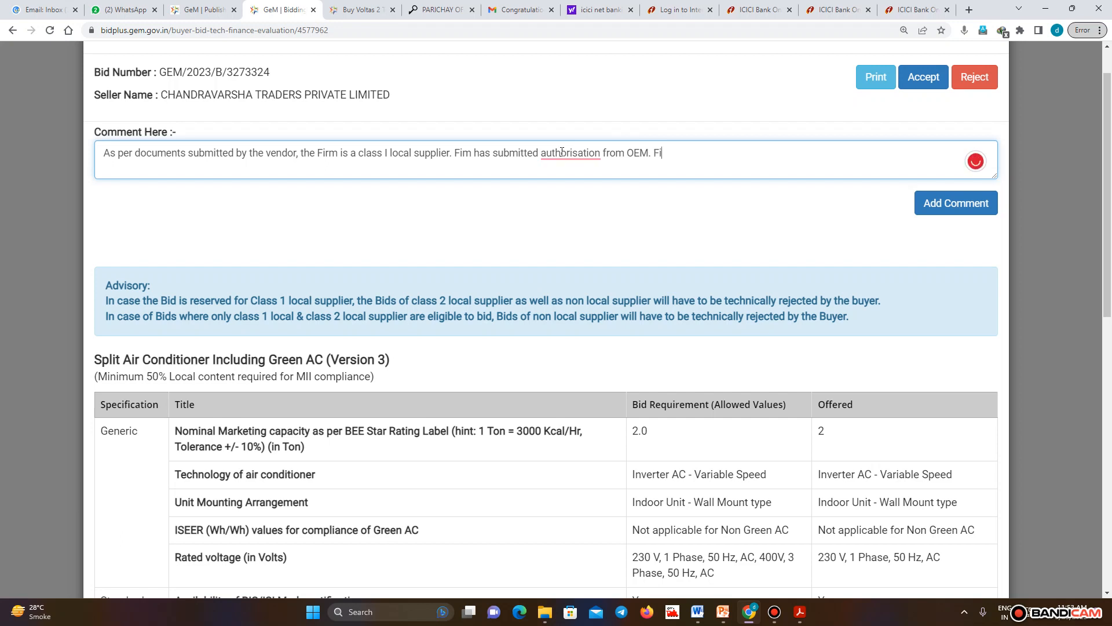
text(rm has offered products as)
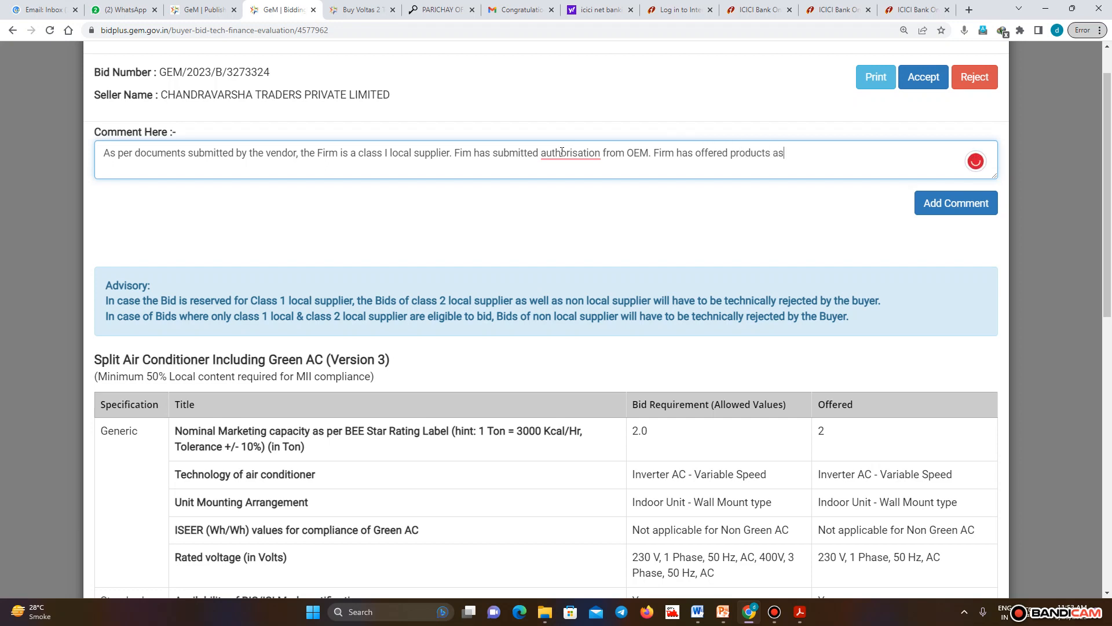
key(BackSpace)
key(BackSpace)
key(BackSpace)
key(BackSpace)
text(as per bid requirement hence )
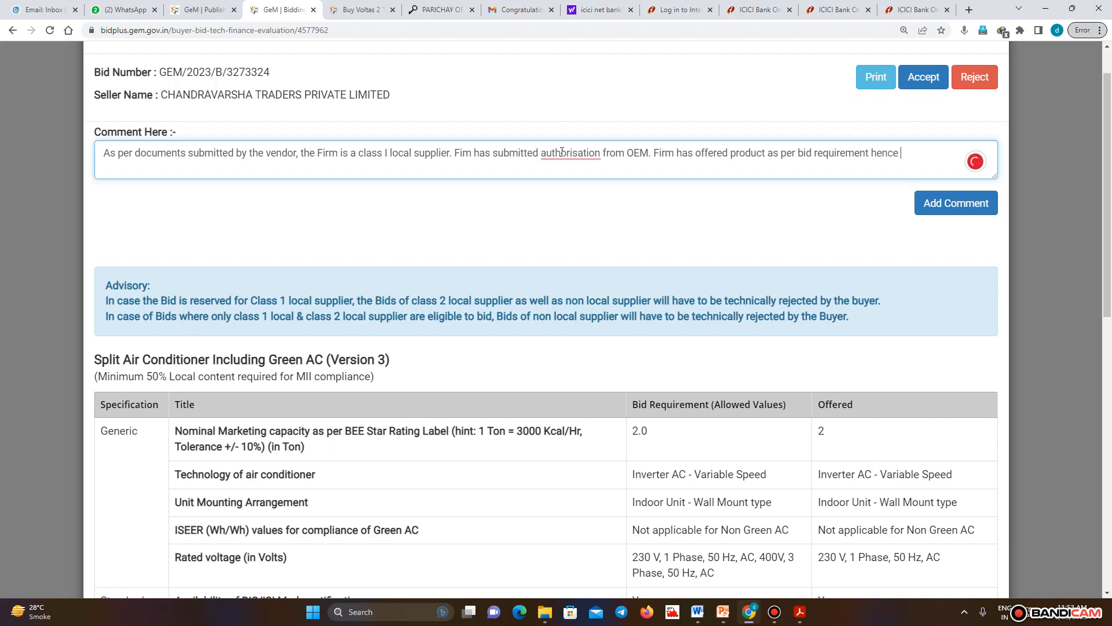
text(of)
text(fer is acceptable.)
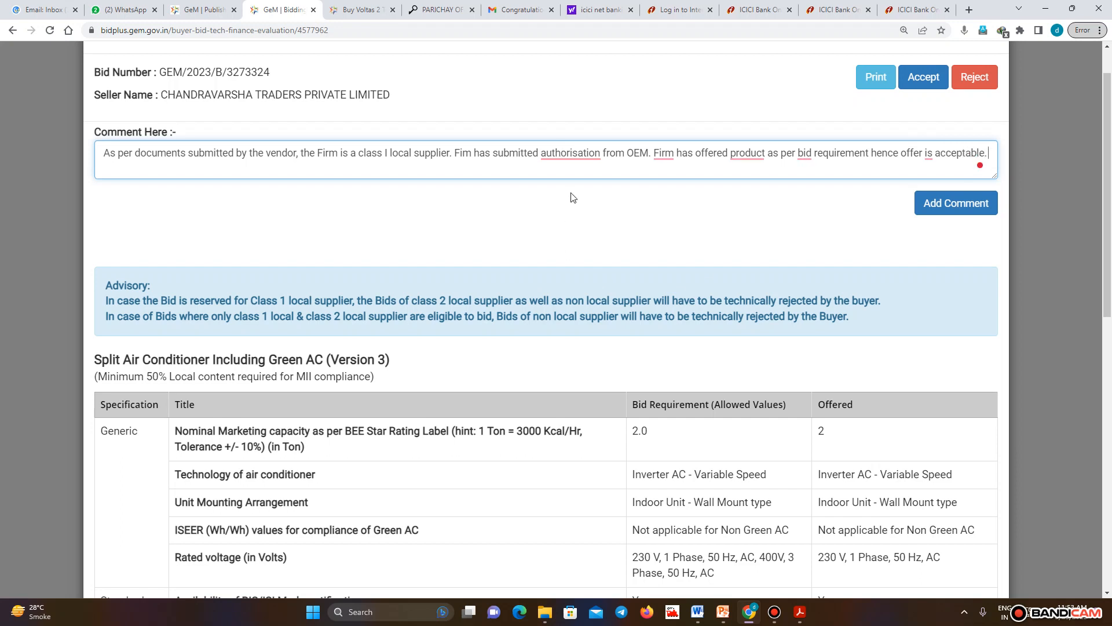
Apply the authorization, 'The firm' and 'requirements' corrections, then save the L1 comment
mouse_move(575, 153)
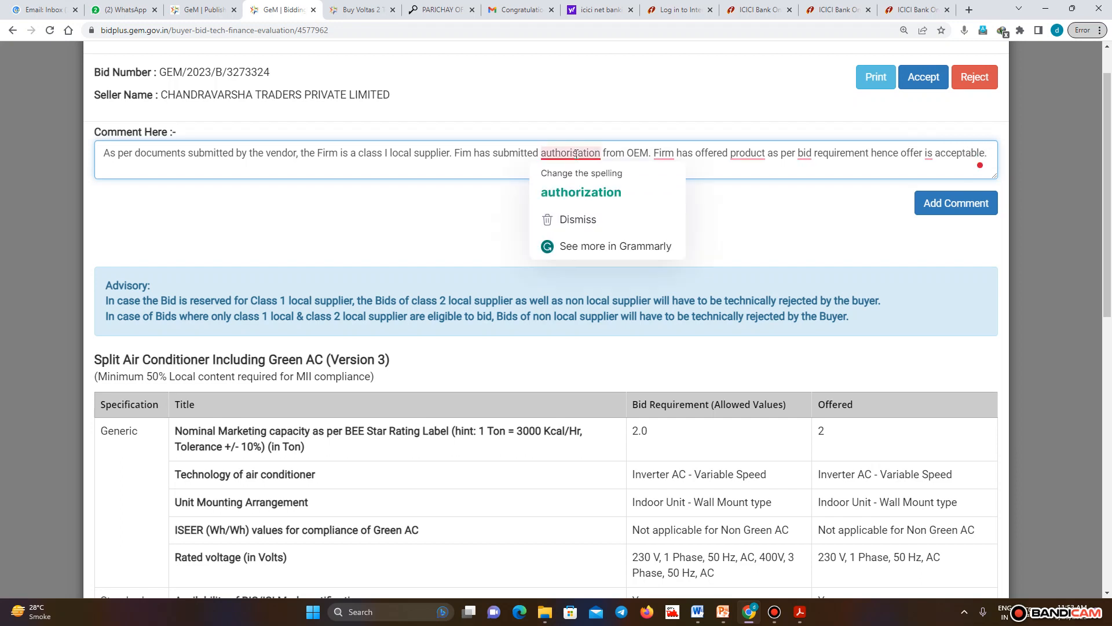
click(582, 187)
mouse_move(669, 160)
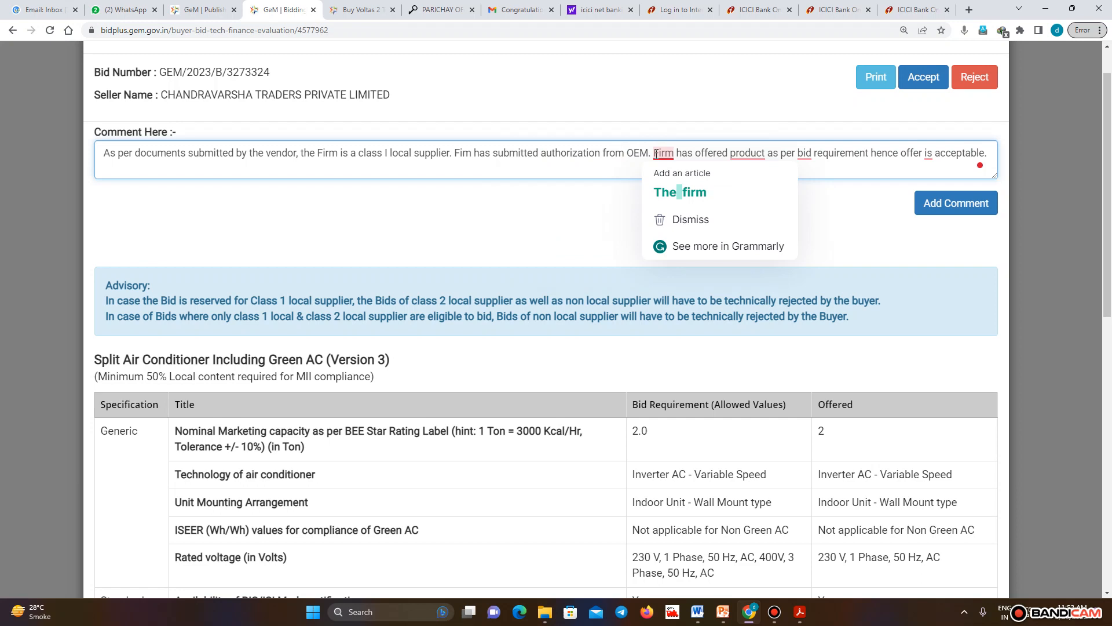
click(680, 191)
mouse_move(764, 154)
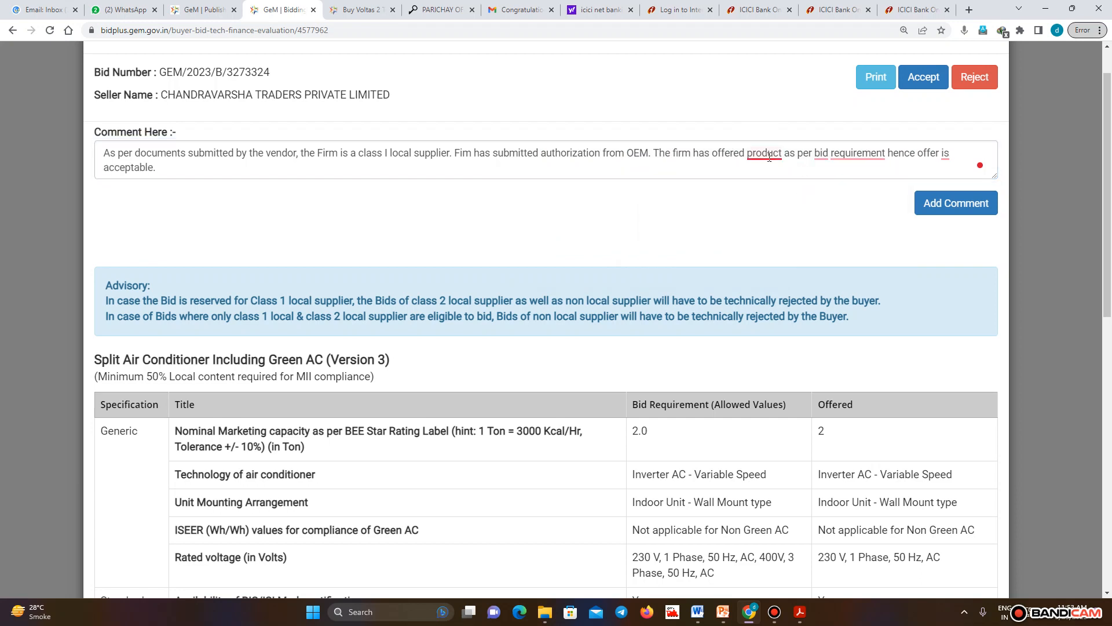
click(776, 192)
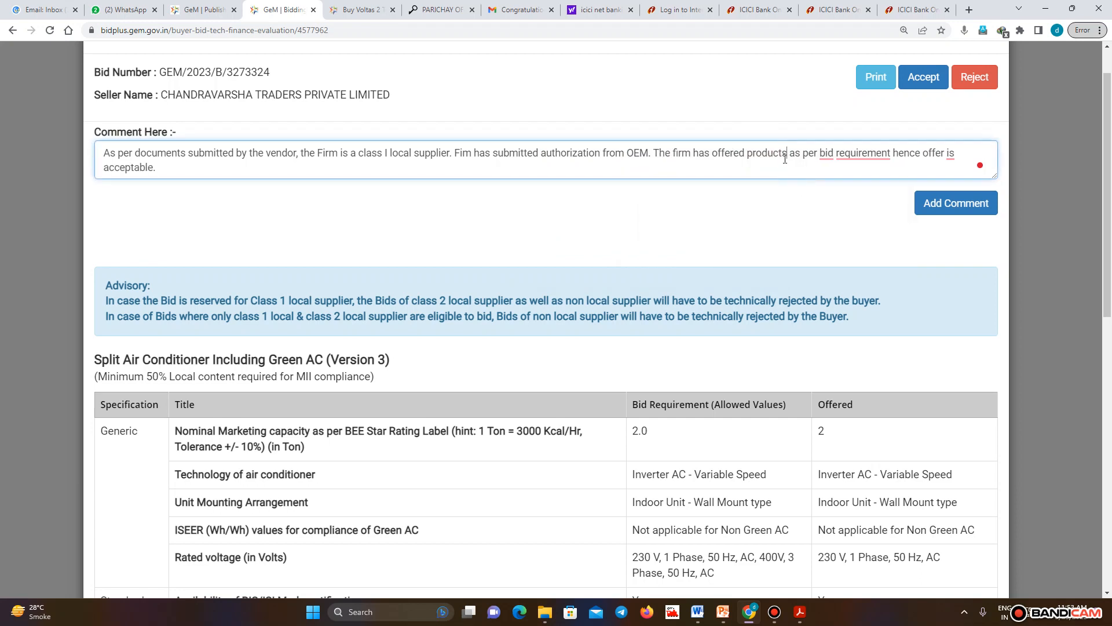
key(BackSpace)
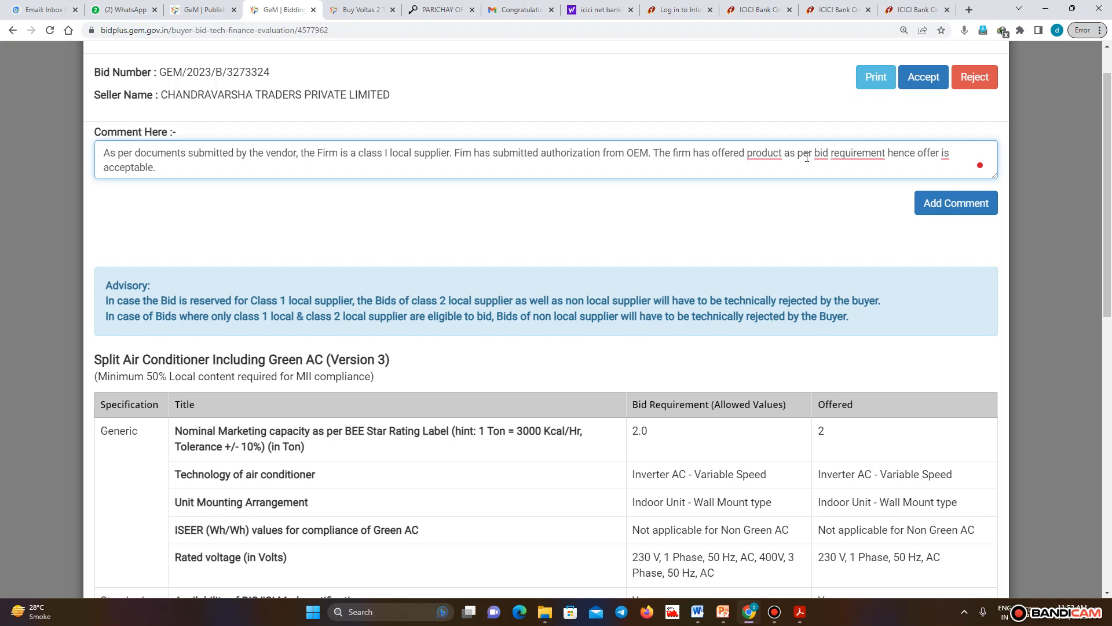
mouse_move(841, 154)
click(867, 198)
click(960, 207)
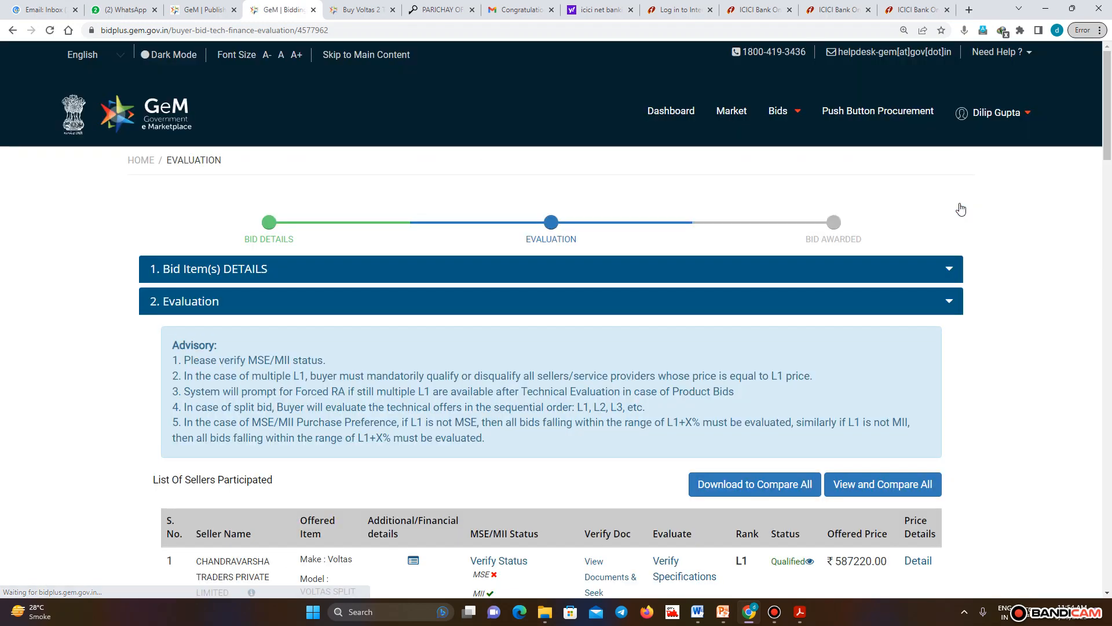
Attempt Confirm And Notify Bidders and dismiss the warning to evaluate all eligible MSE/MII bidders first
drag(1107, 119, 1110, 167)
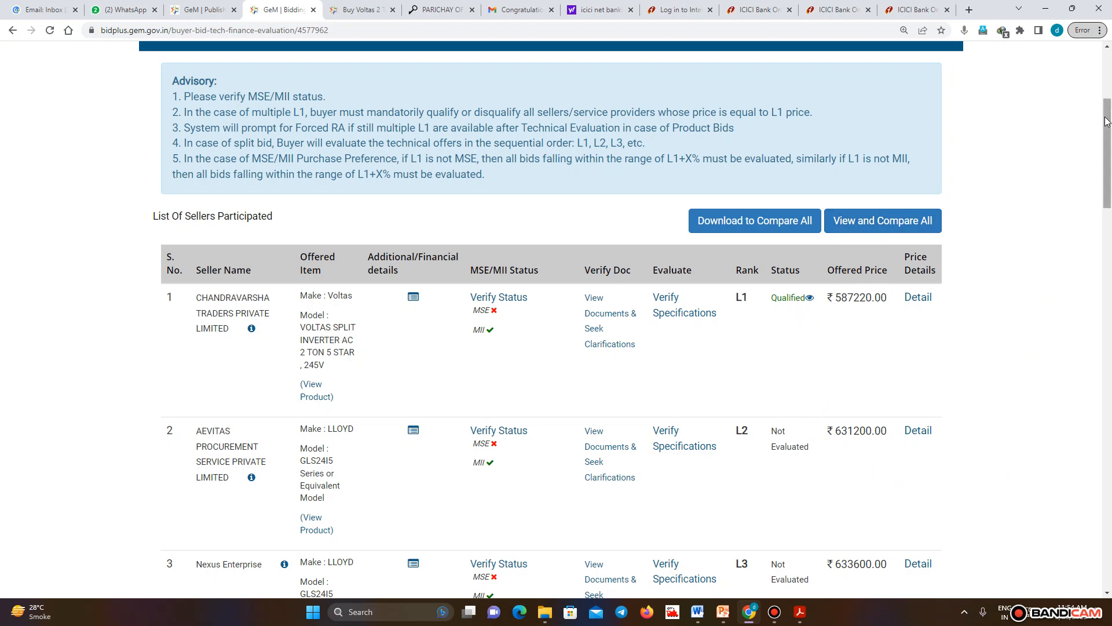
drag(1107, 121, 1110, 382)
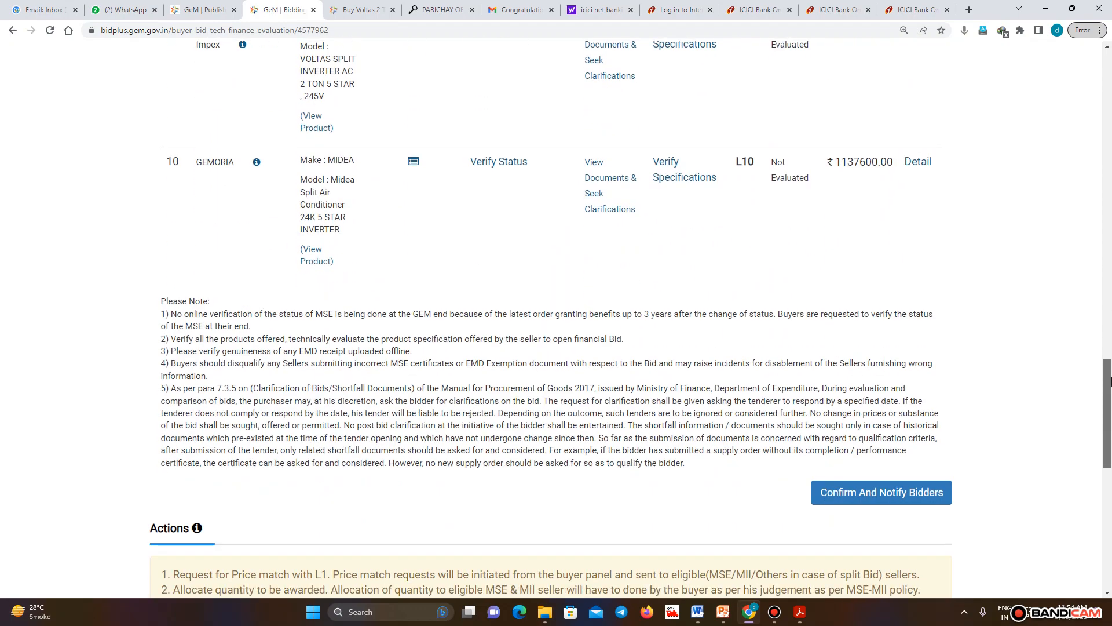
click(862, 502)
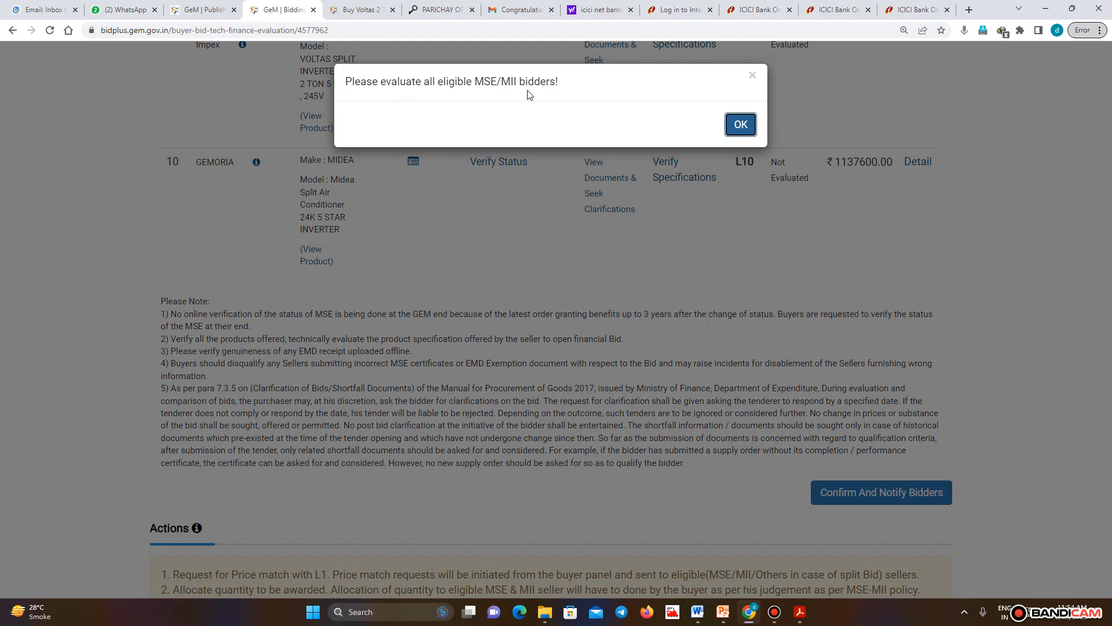
click(741, 125)
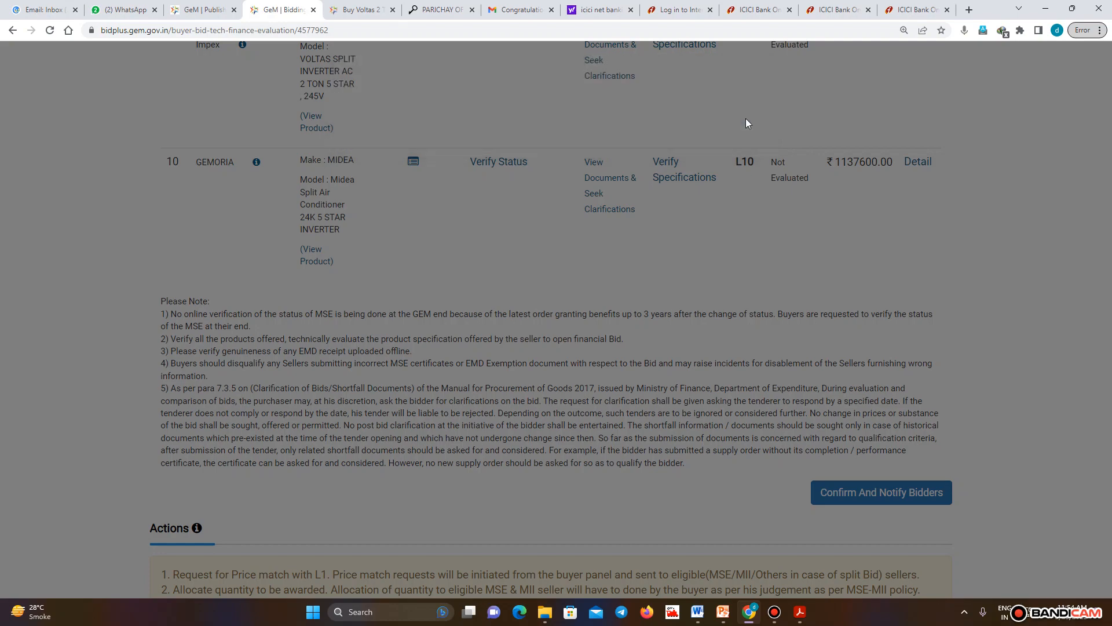
drag(1108, 425, 1108, 199)
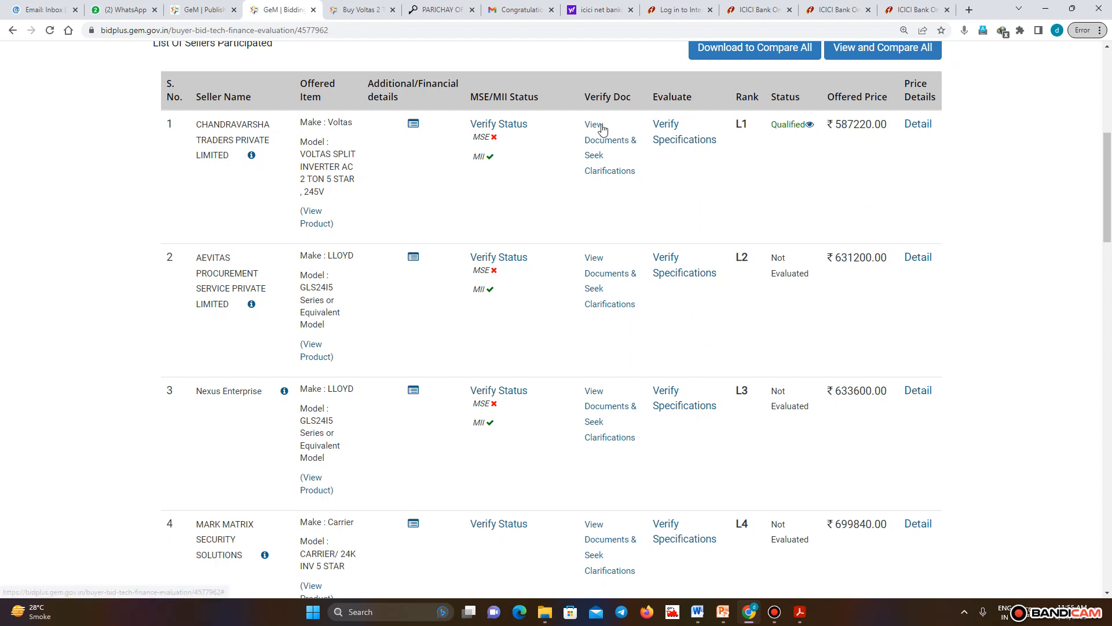
click(809, 126)
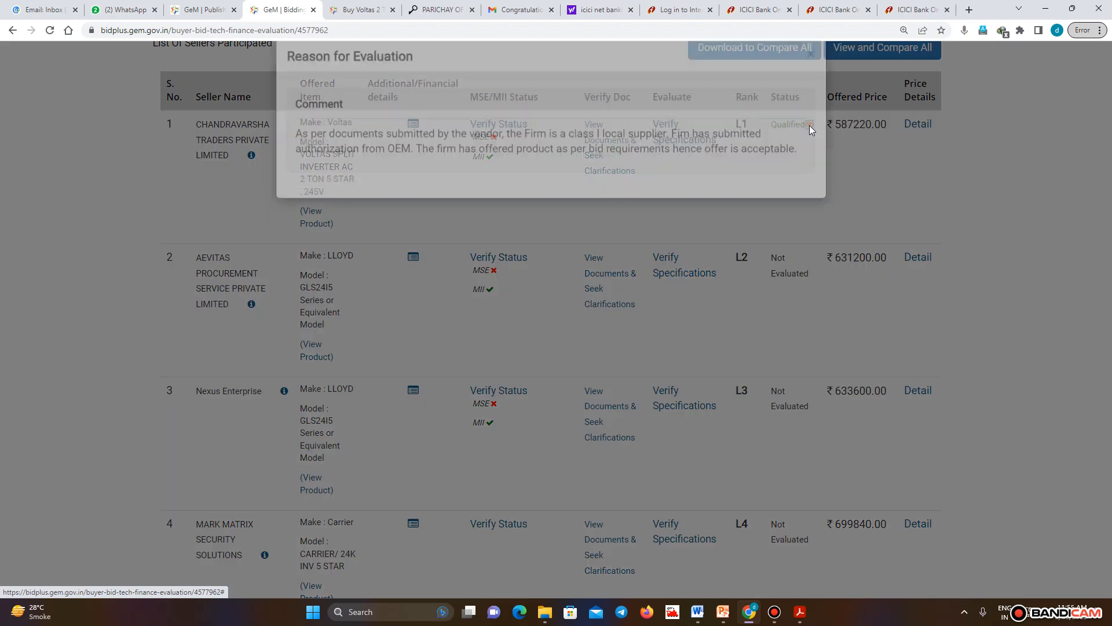
drag(303, 157, 813, 190)
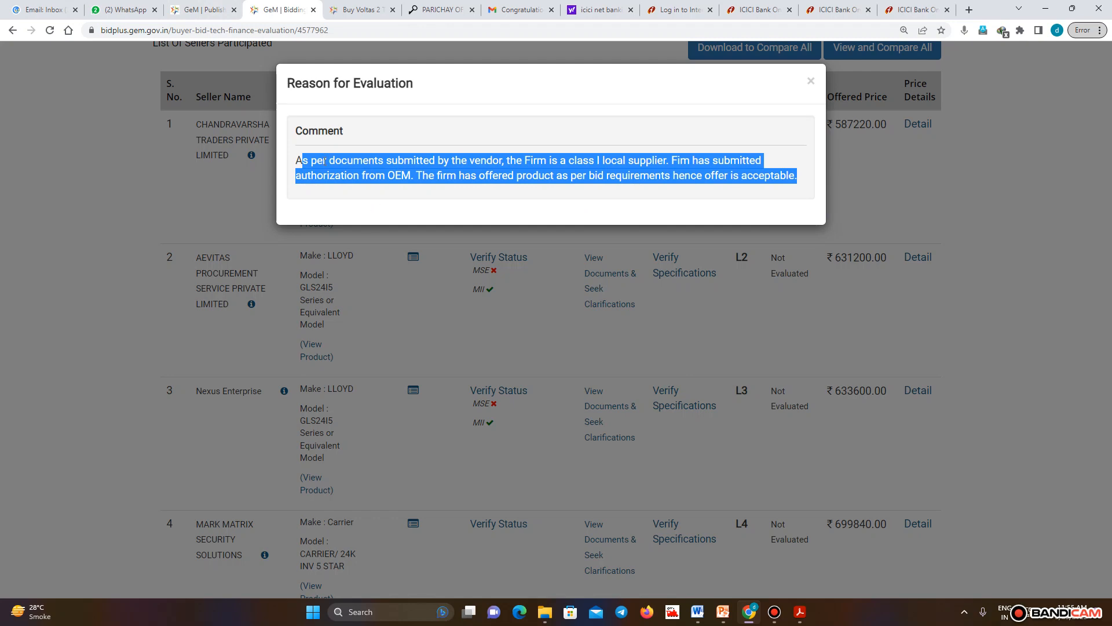
click(278, 155)
drag(298, 161, 238, 155)
click(811, 82)
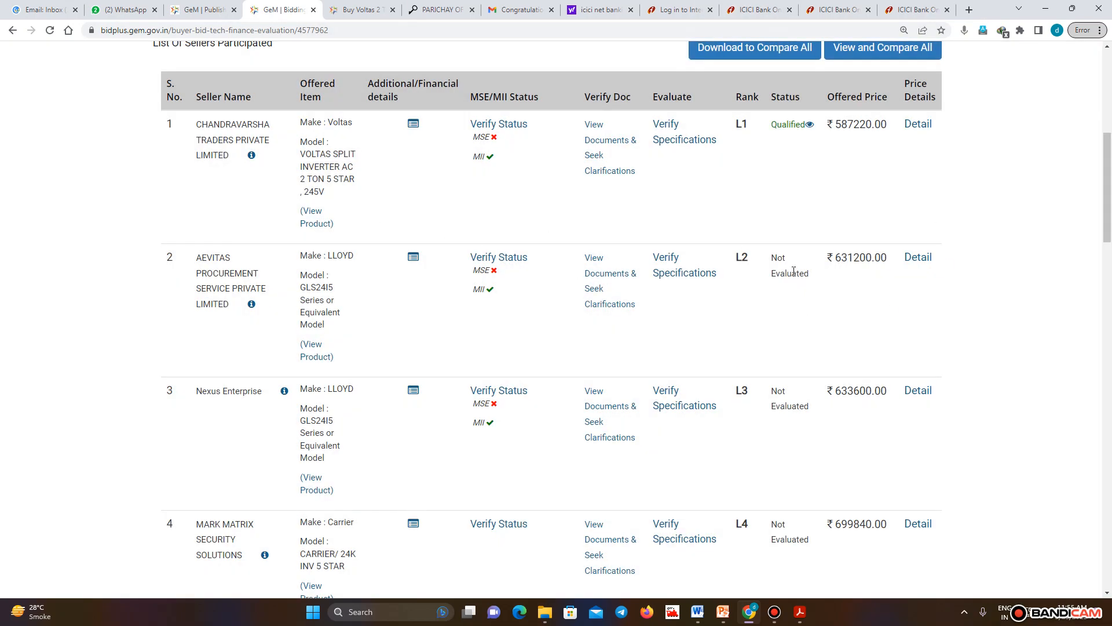
Review the L2 seller's specification comparison, then bring up its uploaded documents list
click(673, 259)
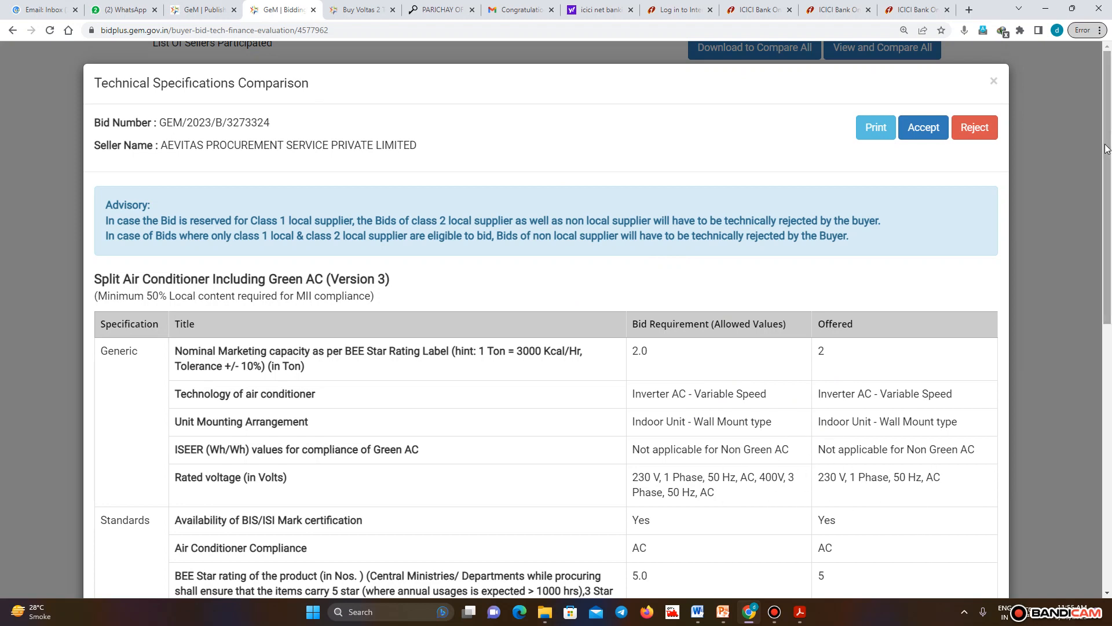
mouse_move(1108, 149)
mouse_down()
mouse_move(1110, 452)
mouse_move(1111, 142)
mouse_up()
click(995, 80)
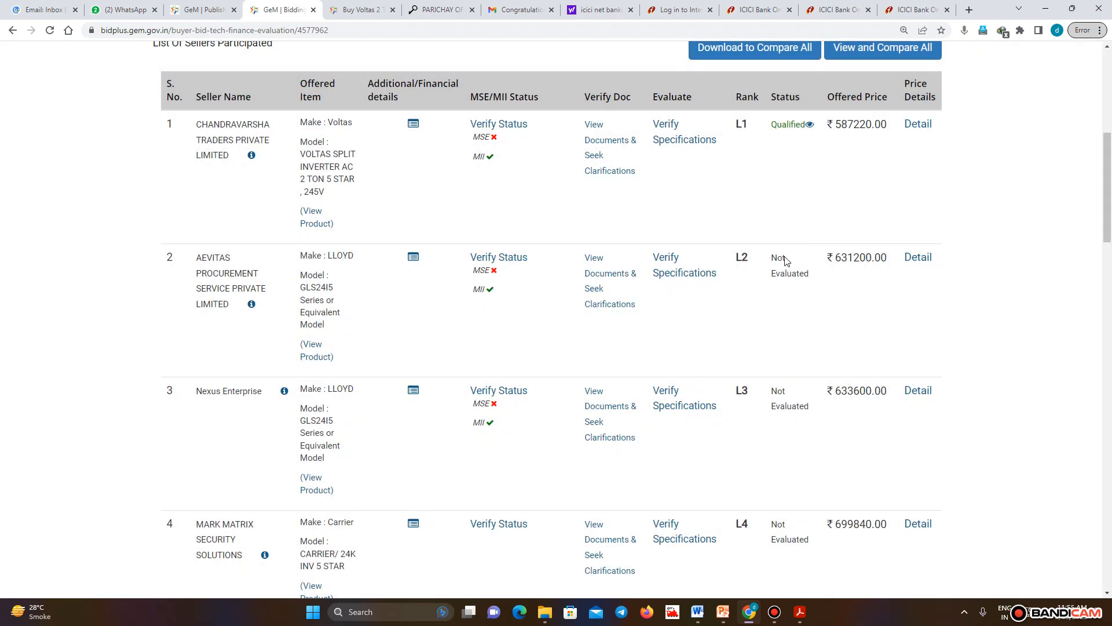
click(594, 278)
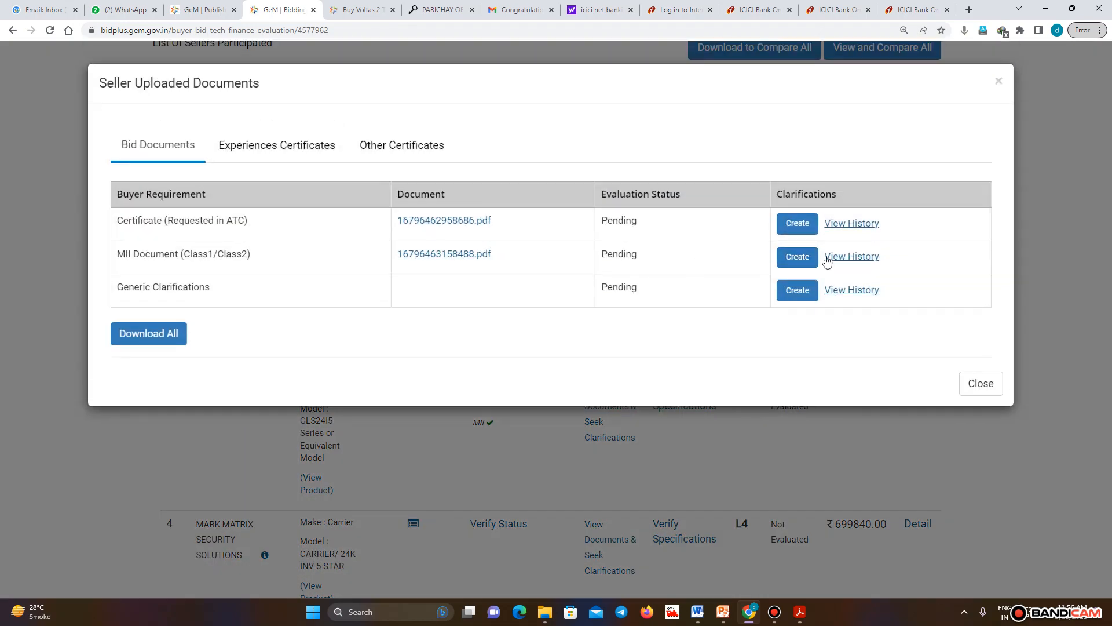
Read the Havells manufacturer's authorization in 16796462958686.pdf, then close all PDF tabs
click(422, 223)
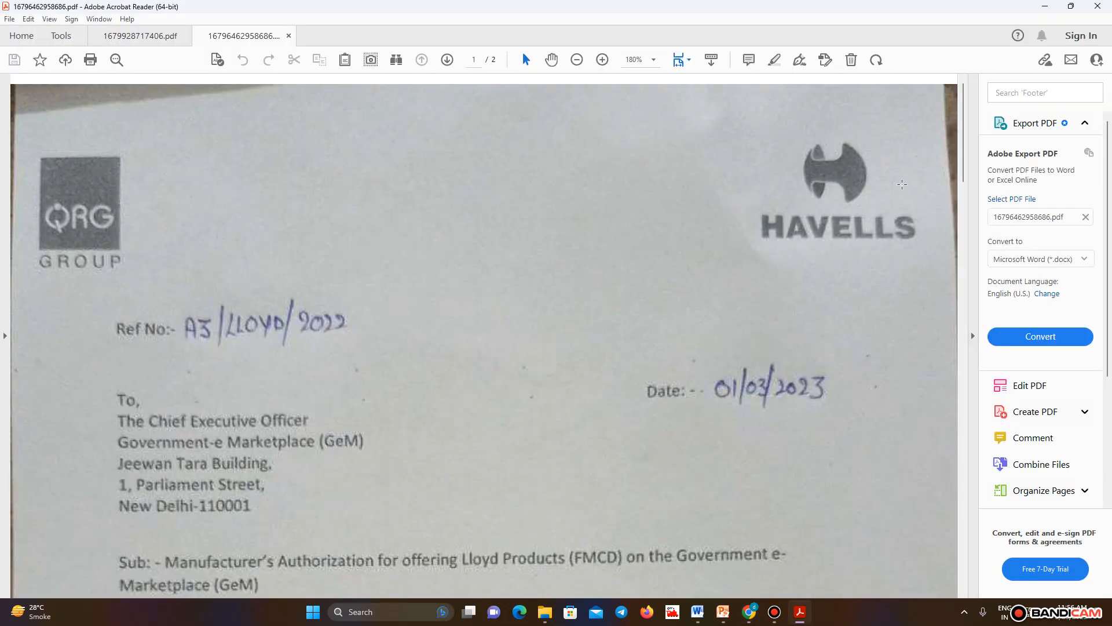
mouse_move(966, 136)
mouse_down()
mouse_move(978, 358)
mouse_move(989, 194)
mouse_up()
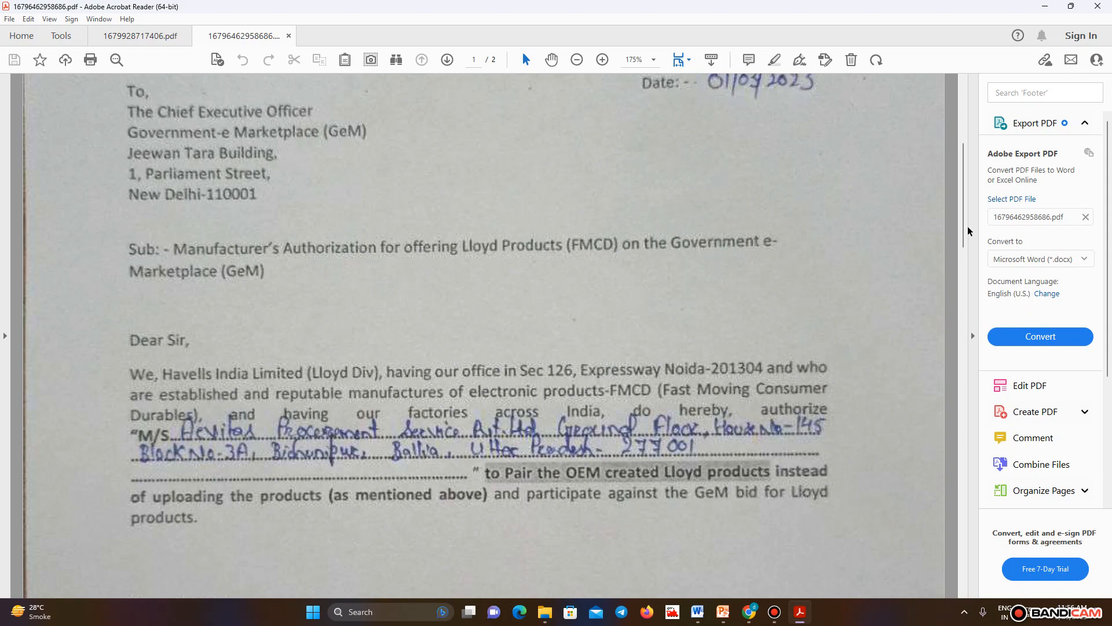
scroll(961, 210, up, 3)
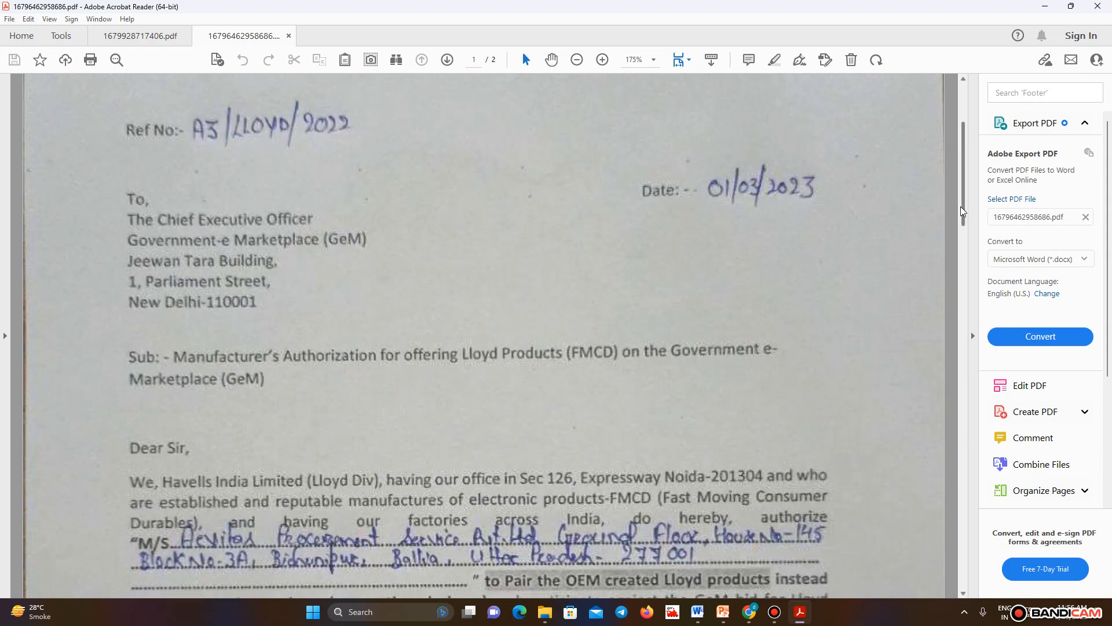
drag(960, 207, 986, 183)
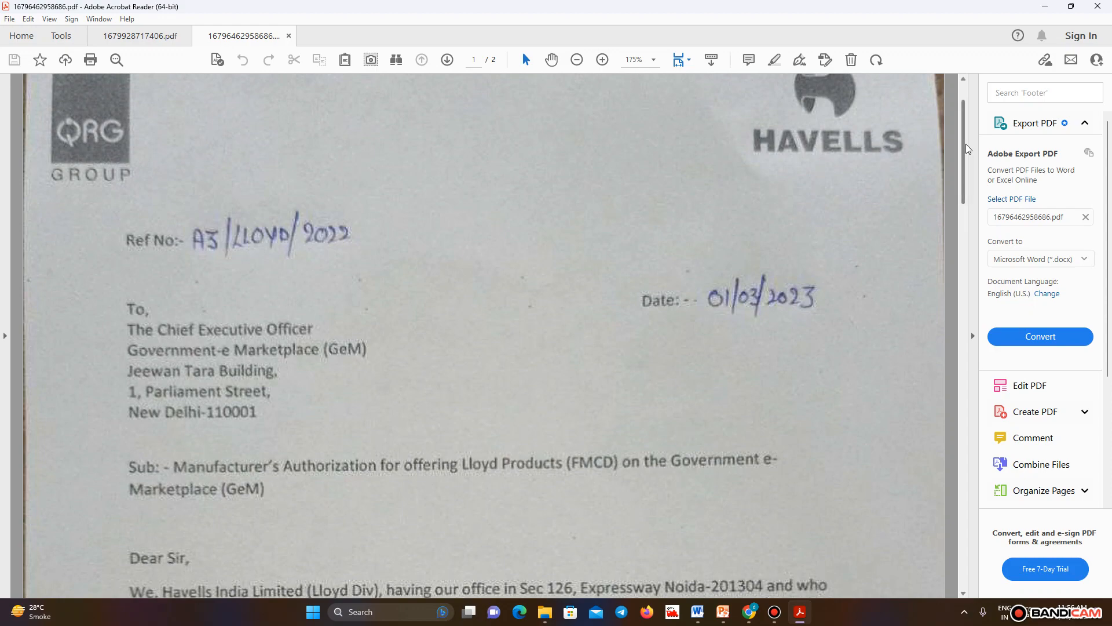
mouse_move(966, 145)
mouse_down()
mouse_move(949, 335)
mouse_move(958, 539)
mouse_move(1001, 209)
mouse_up()
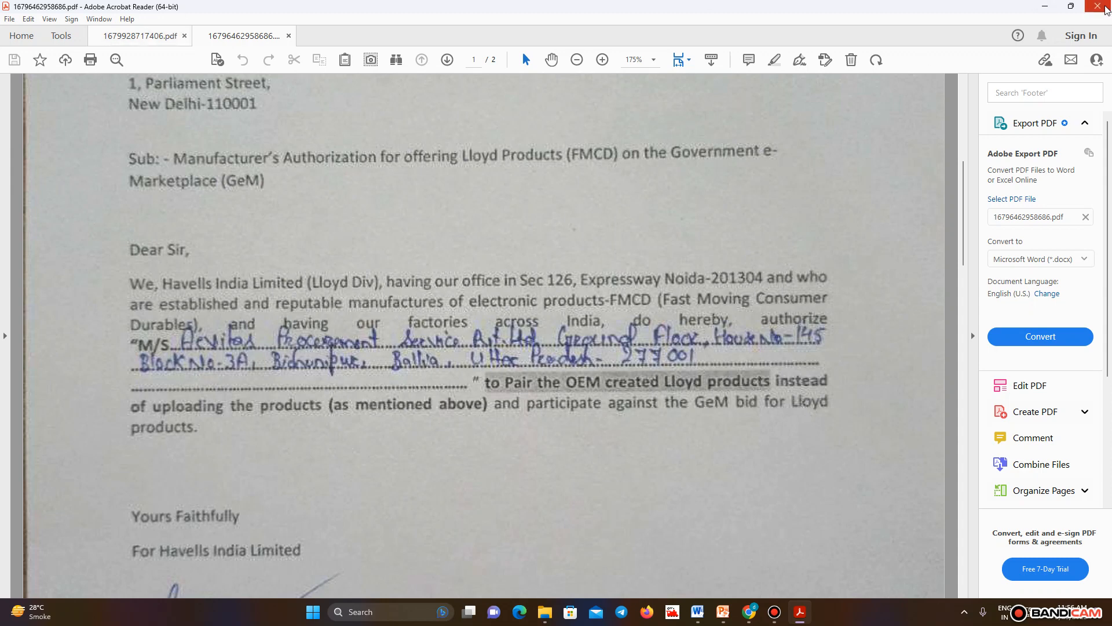
click(1105, 7)
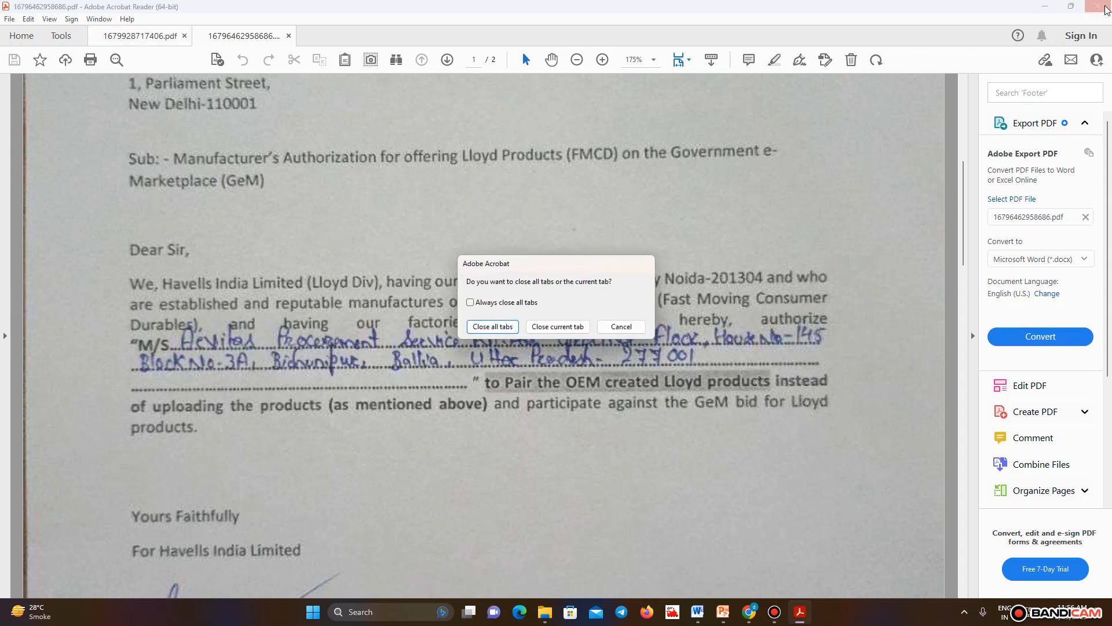
click(505, 328)
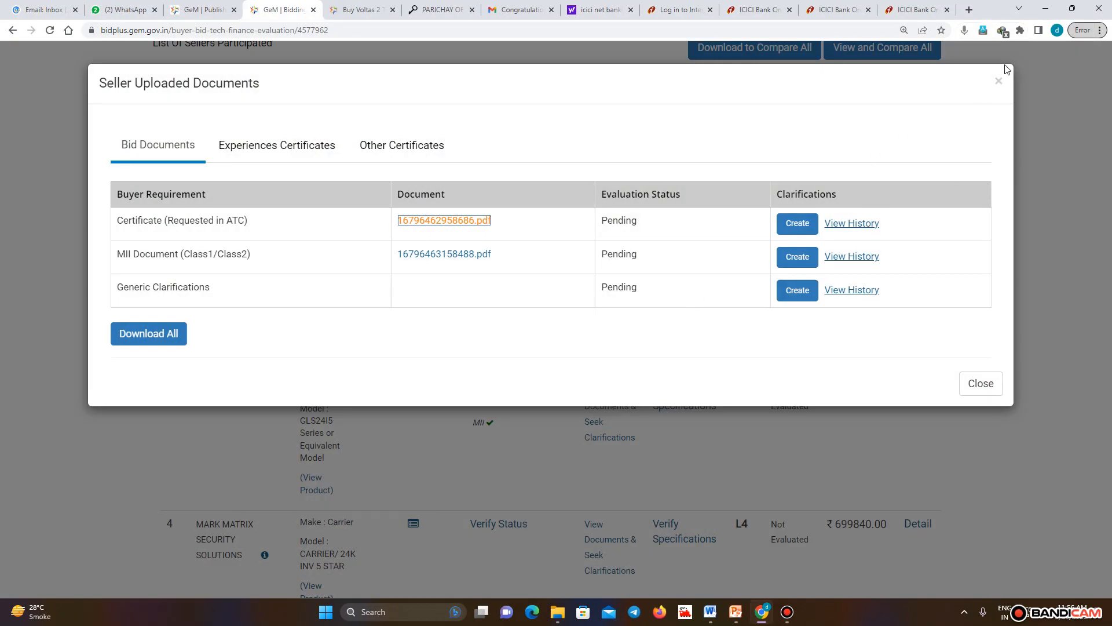
Accept AEVITAS's L2 technical offer with the pasted class I local supplier and OEM authorization comment
click(999, 81)
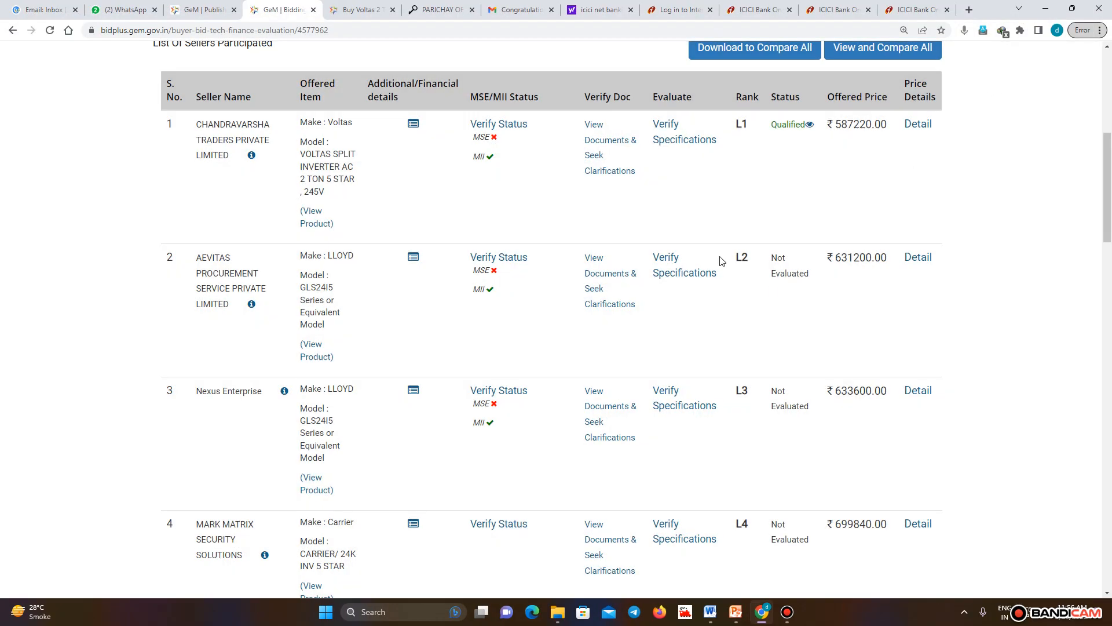
click(666, 257)
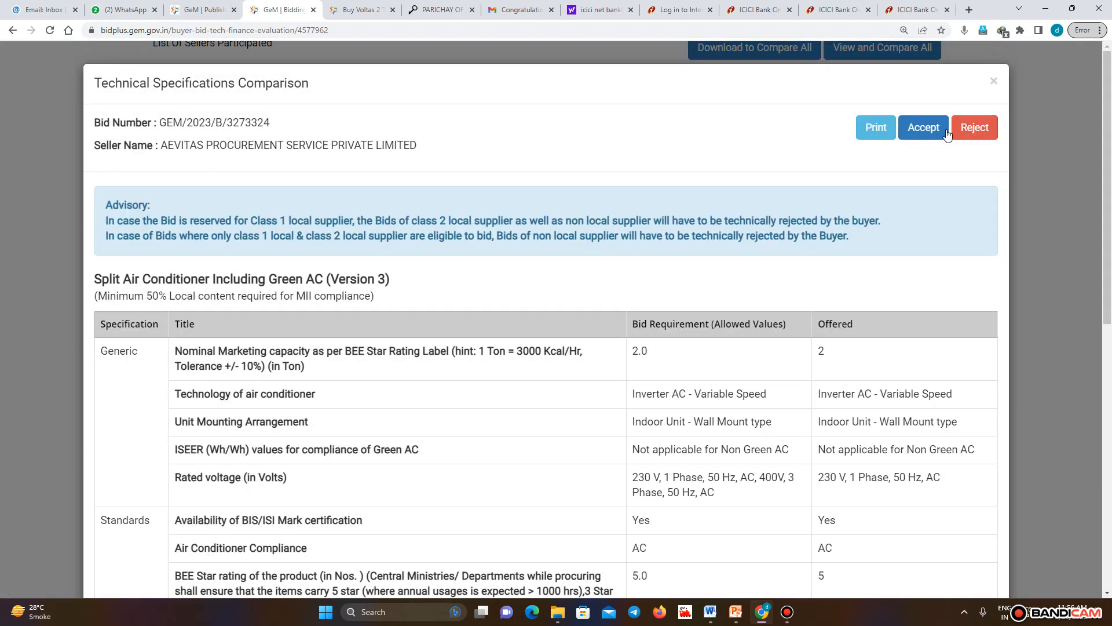
click(913, 132)
click(311, 218)
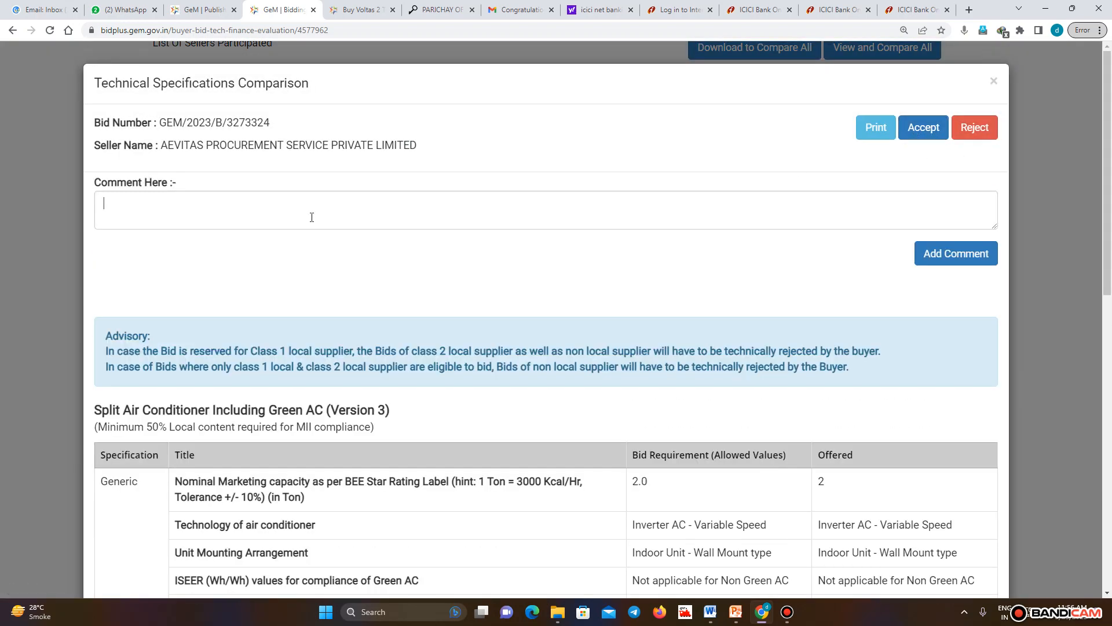
text(As per documents submitted by the vendor, the Firm is a class I local supplier. Fim has submitted authorization from OEM. The firm has offered product as per bid requirements hence offer is acceptable.)
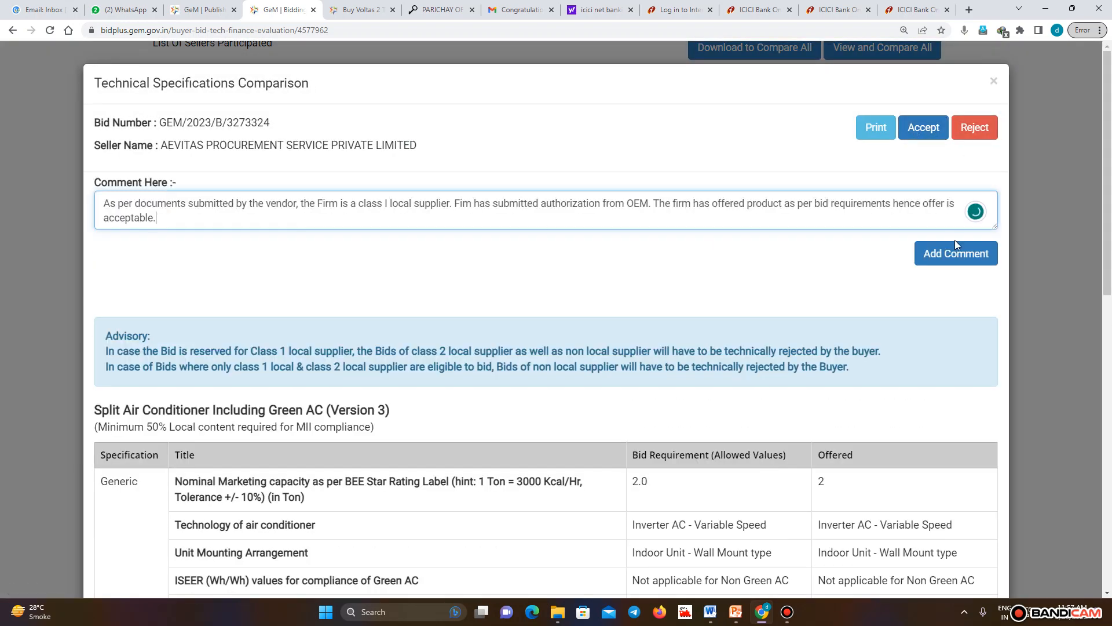
click(954, 255)
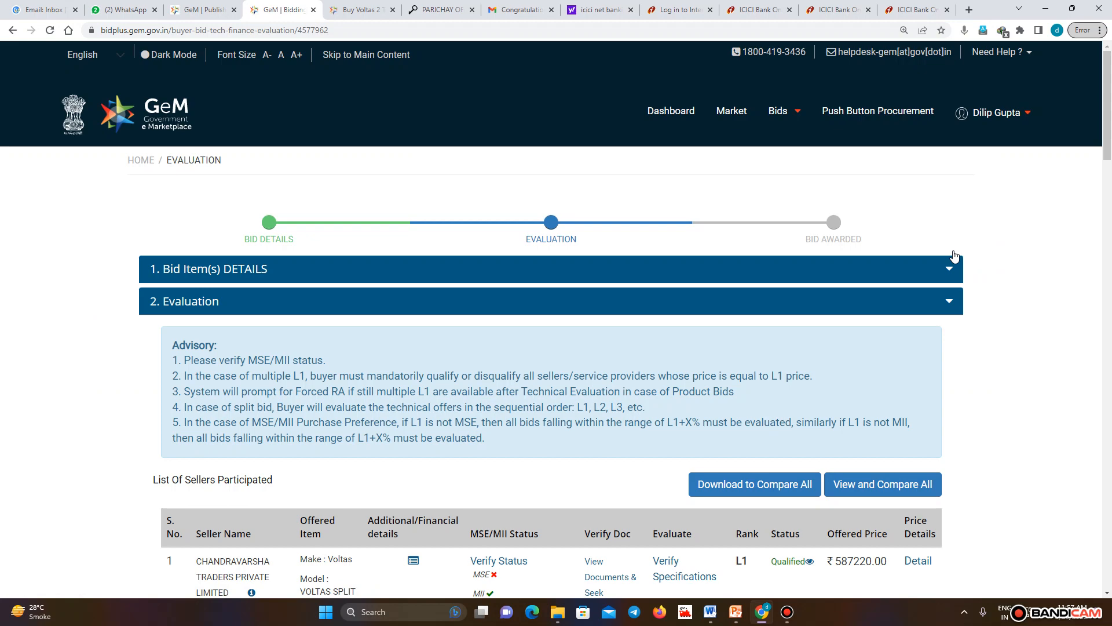
scroll(1111, 174, down, 4)
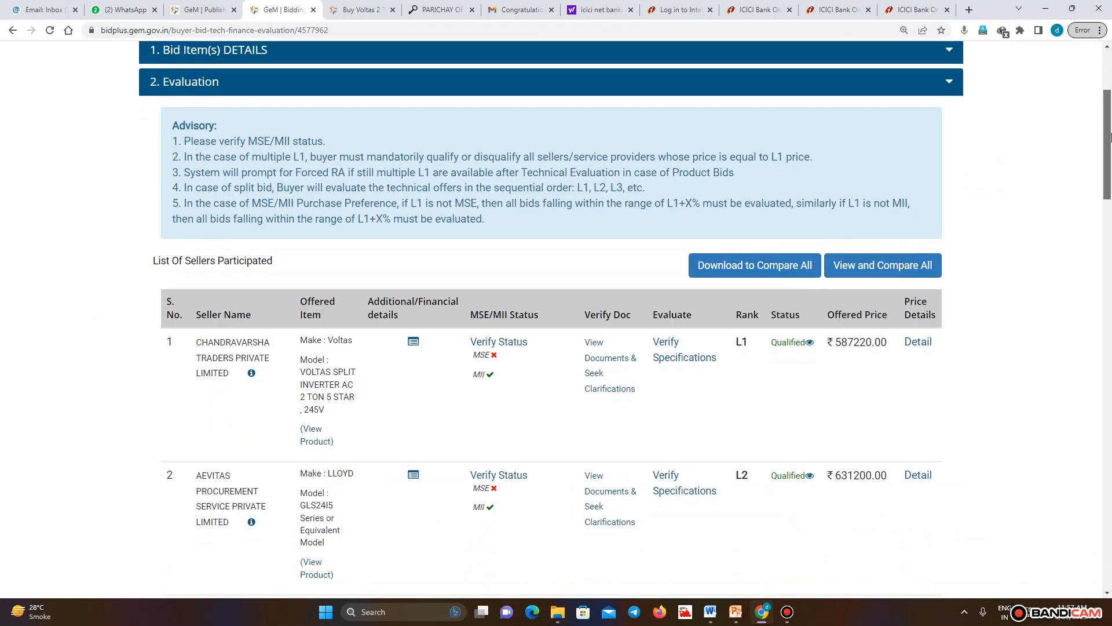
drag(1110, 137, 1108, 407)
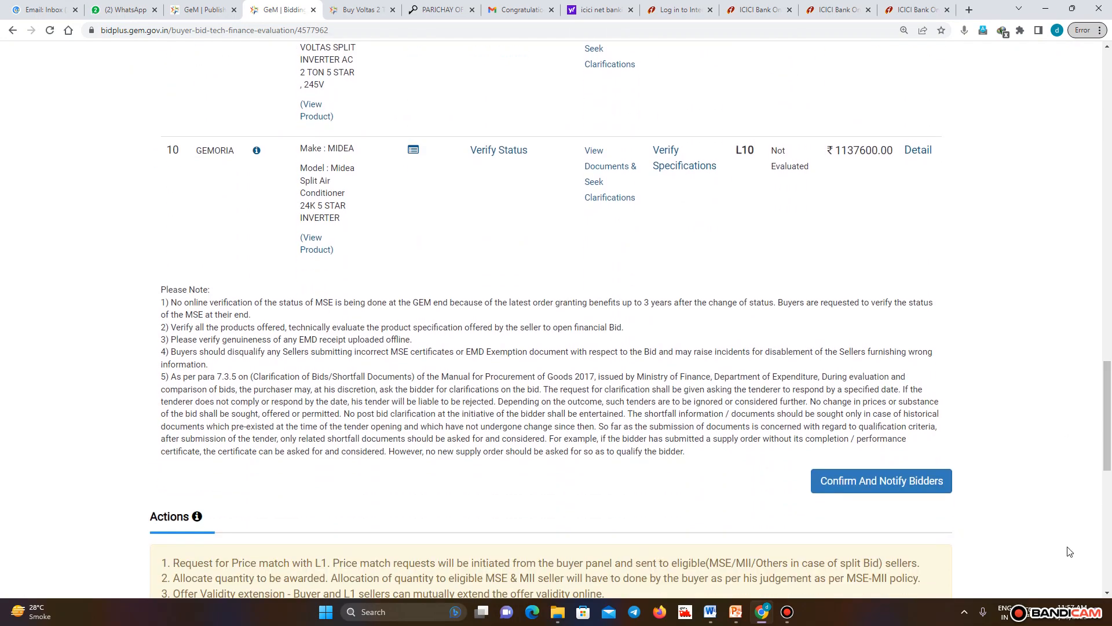
click(888, 487)
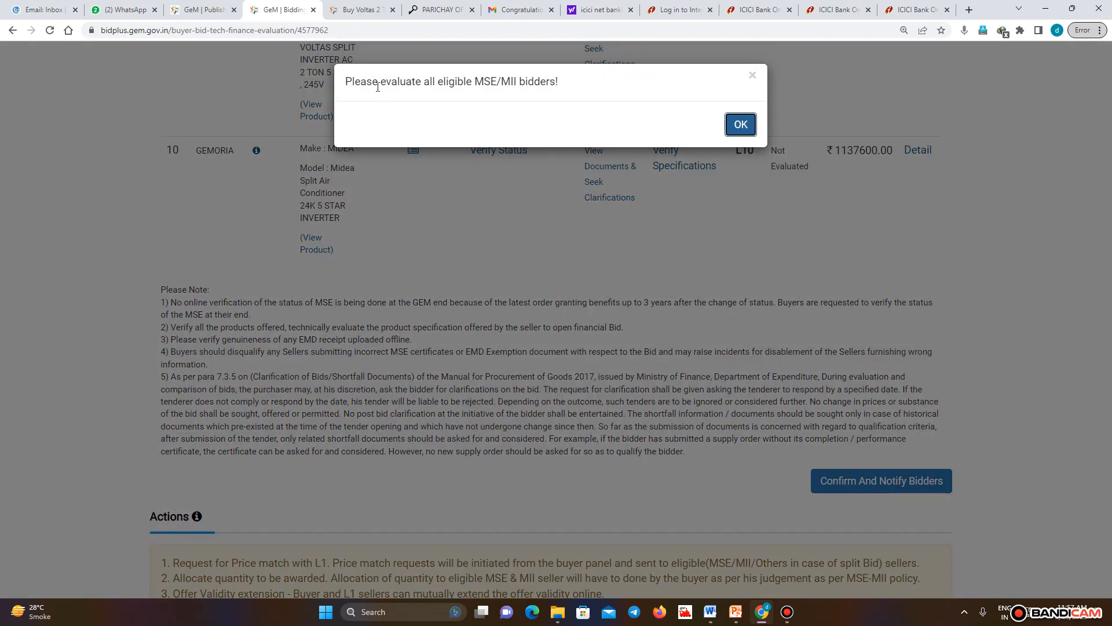
click(750, 127)
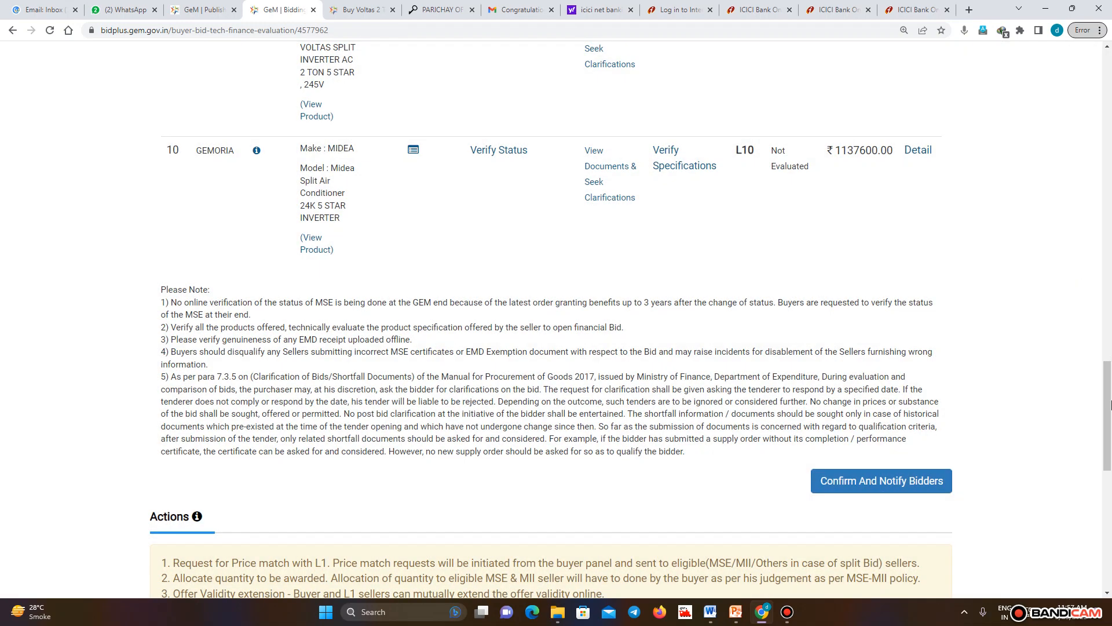
drag(1110, 434, 1110, 187)
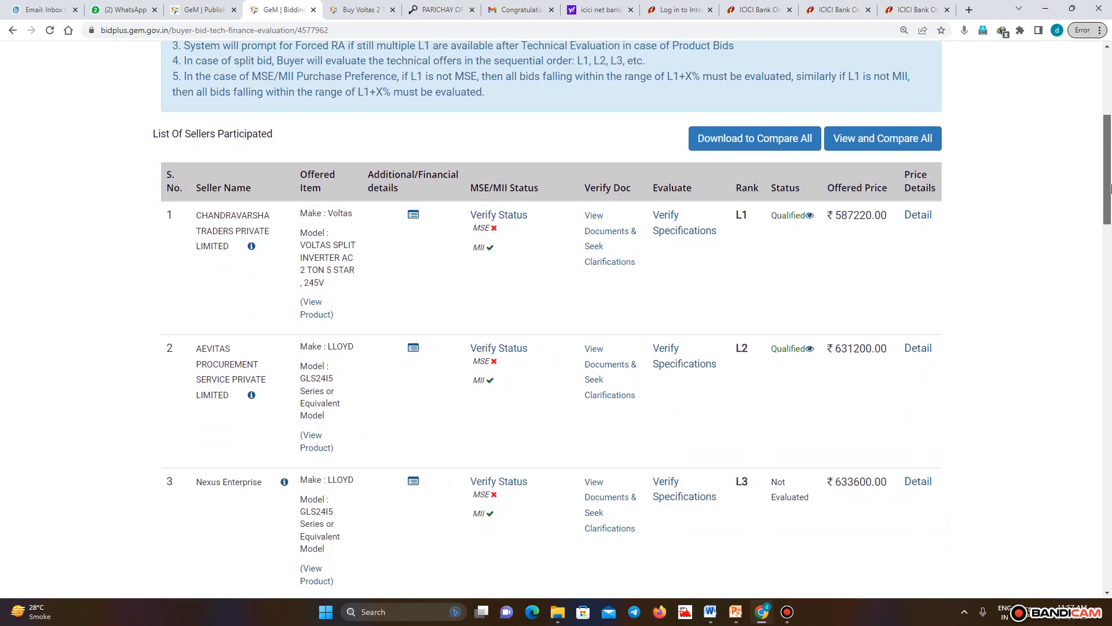
scroll(1110, 187, down, 1)
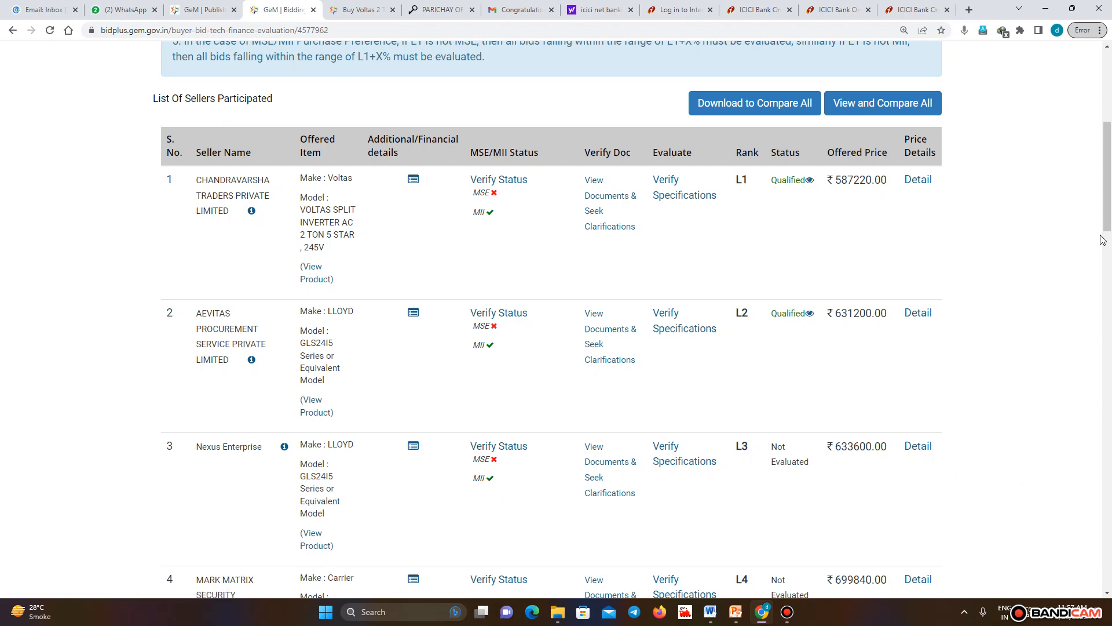
drag(1107, 124, 1105, 177)
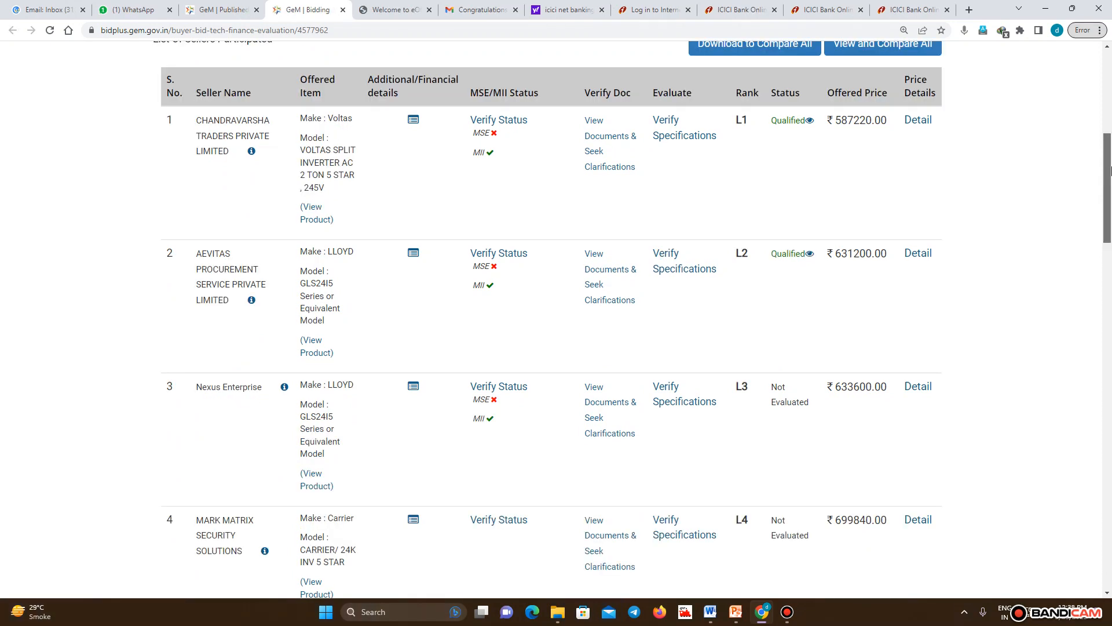
drag(1108, 174, 1109, 178)
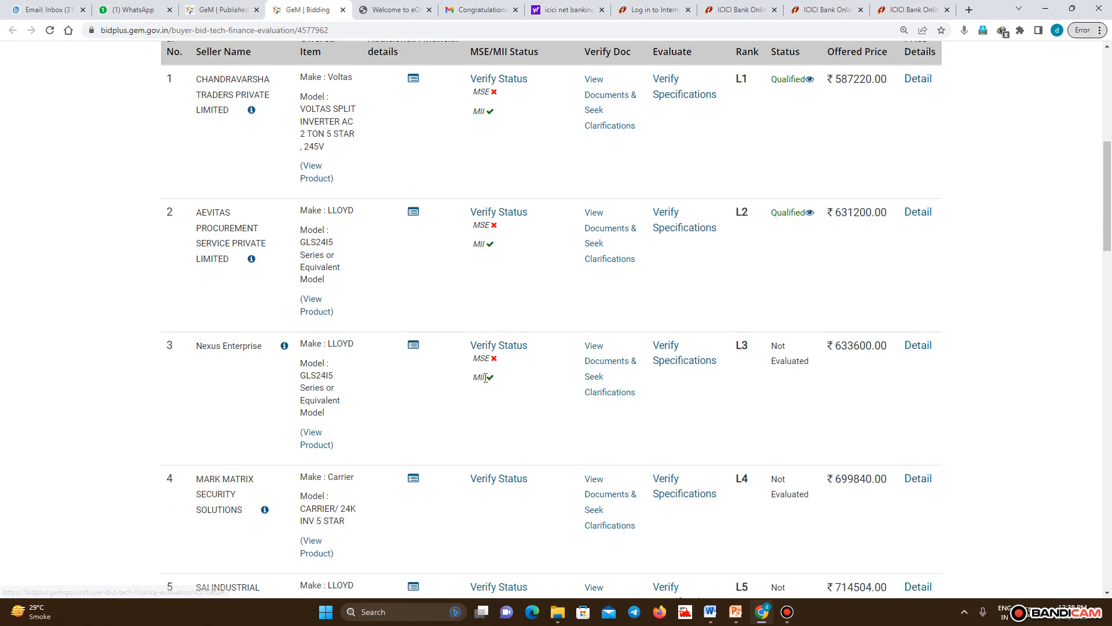
Read Nexus Enterprise's certificate PDF through page 4's Turnover Certificate, then close Acrobat
click(597, 348)
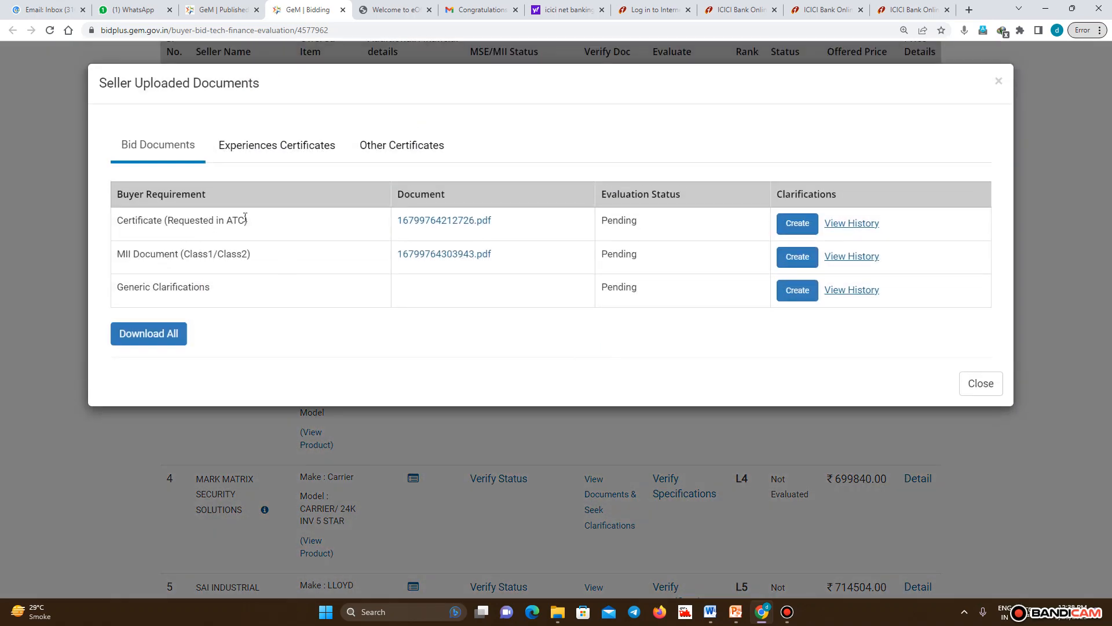
click(445, 222)
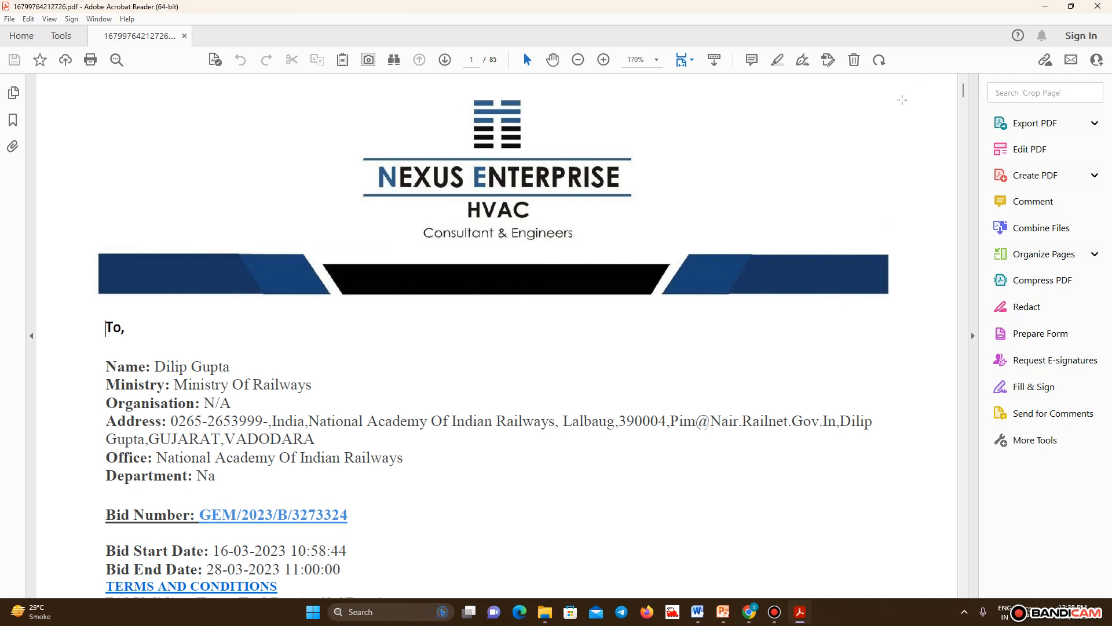
drag(965, 92, 969, 39)
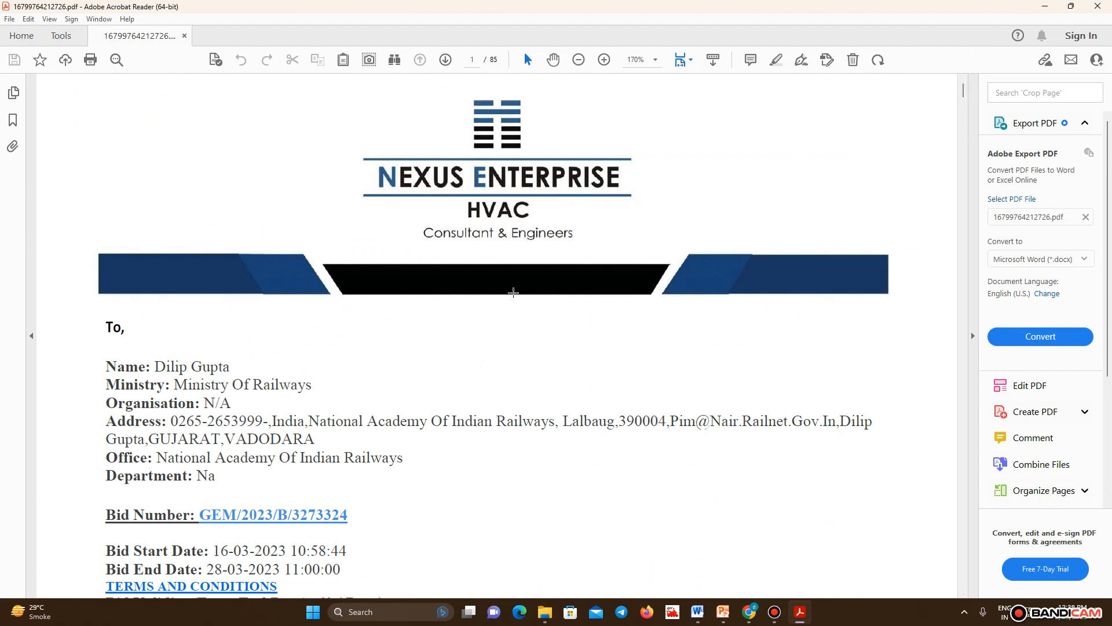
click(963, 594)
scroll(963, 596, down, 8)
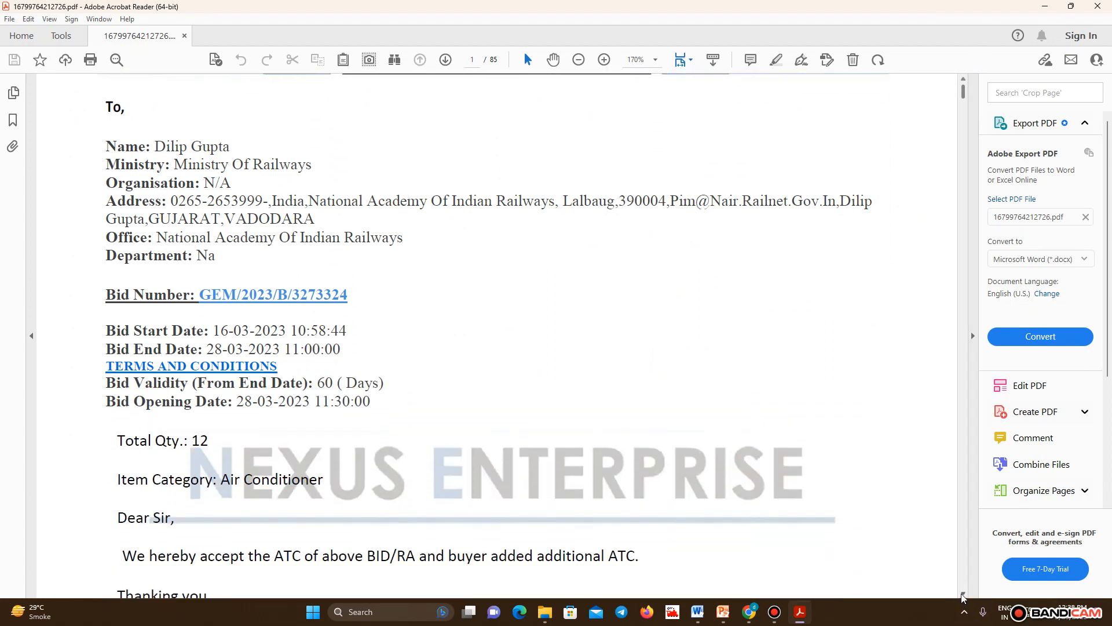
scroll(962, 597, down, 9)
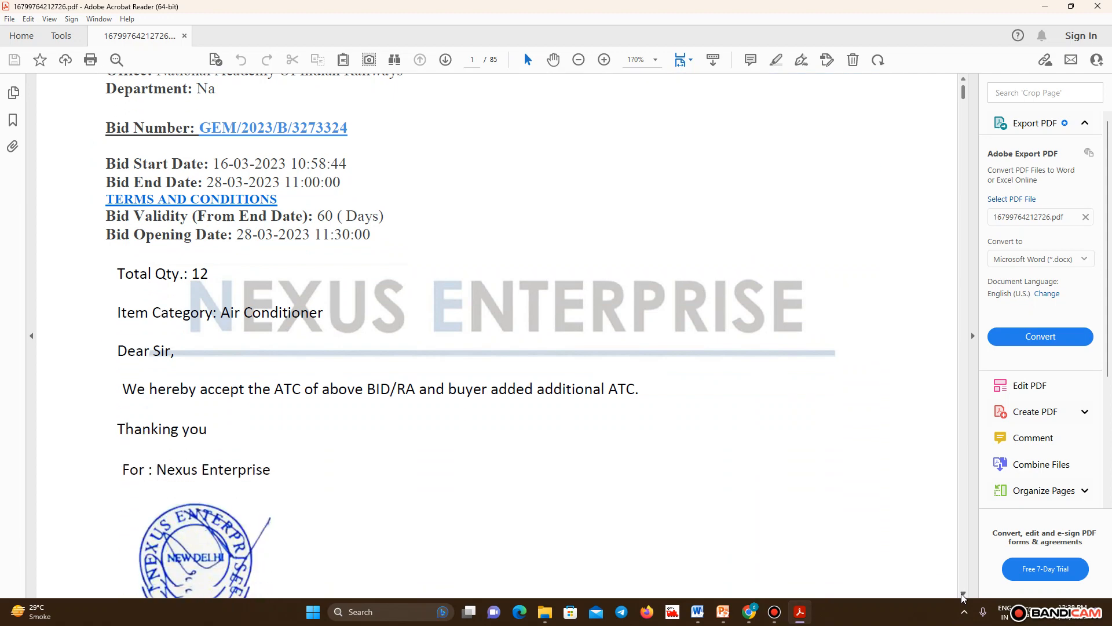
scroll(963, 597, down, 20)
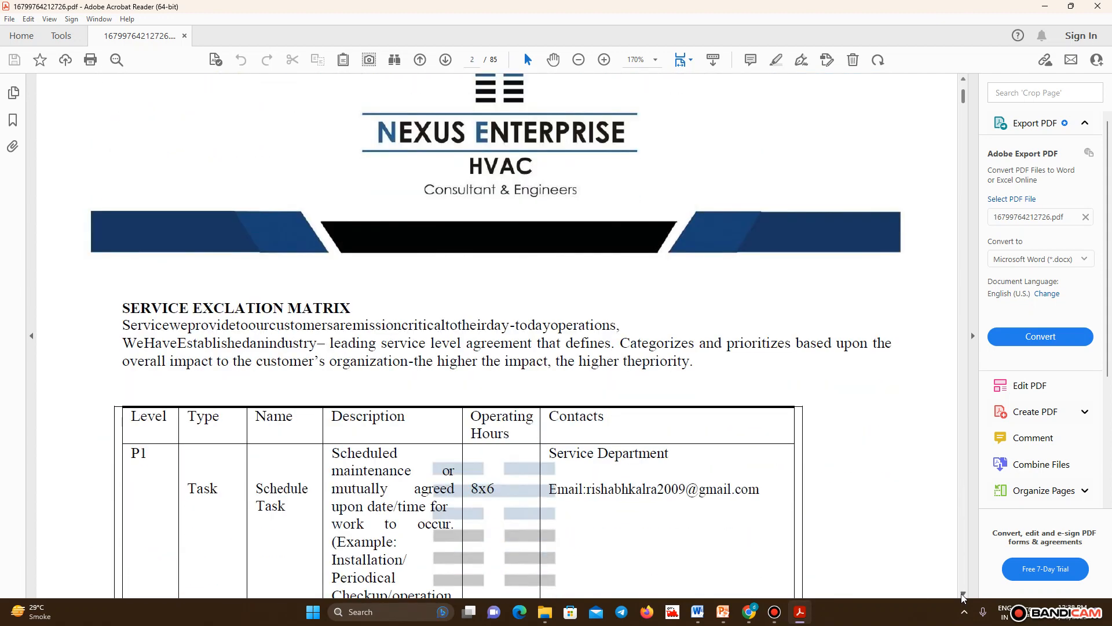
scroll(963, 597, down, 10)
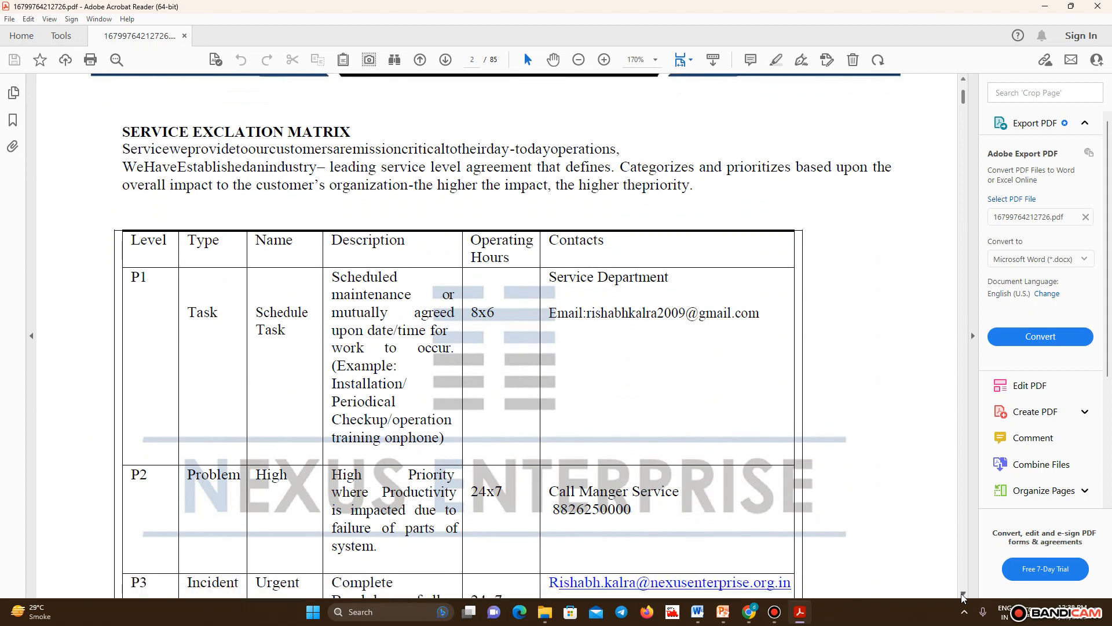
scroll(963, 596, down, 15)
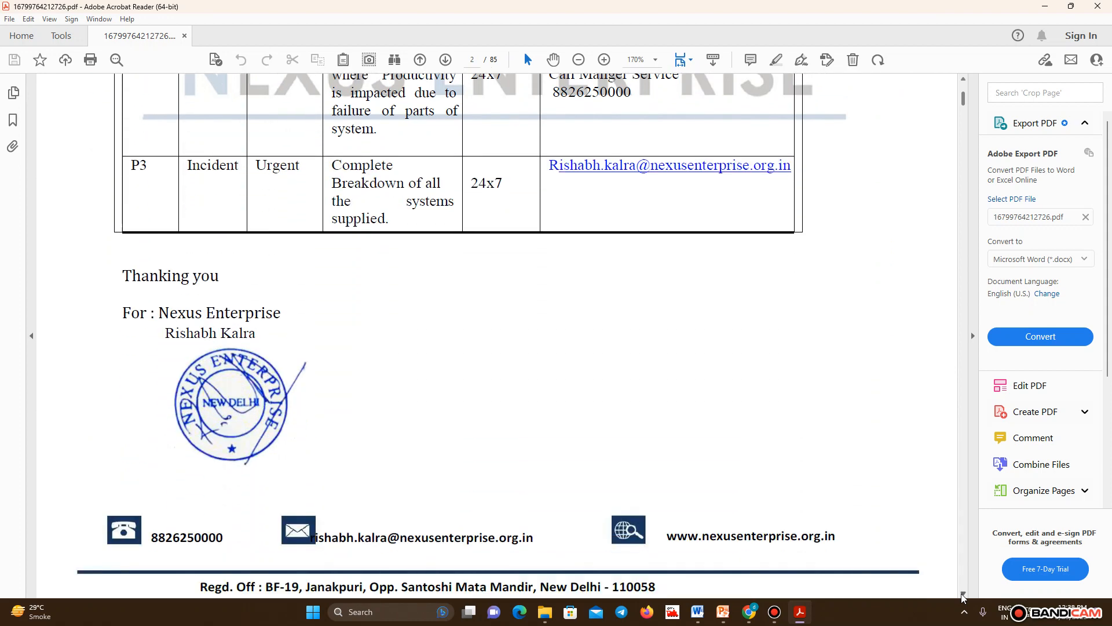
scroll(963, 597, down, 15)
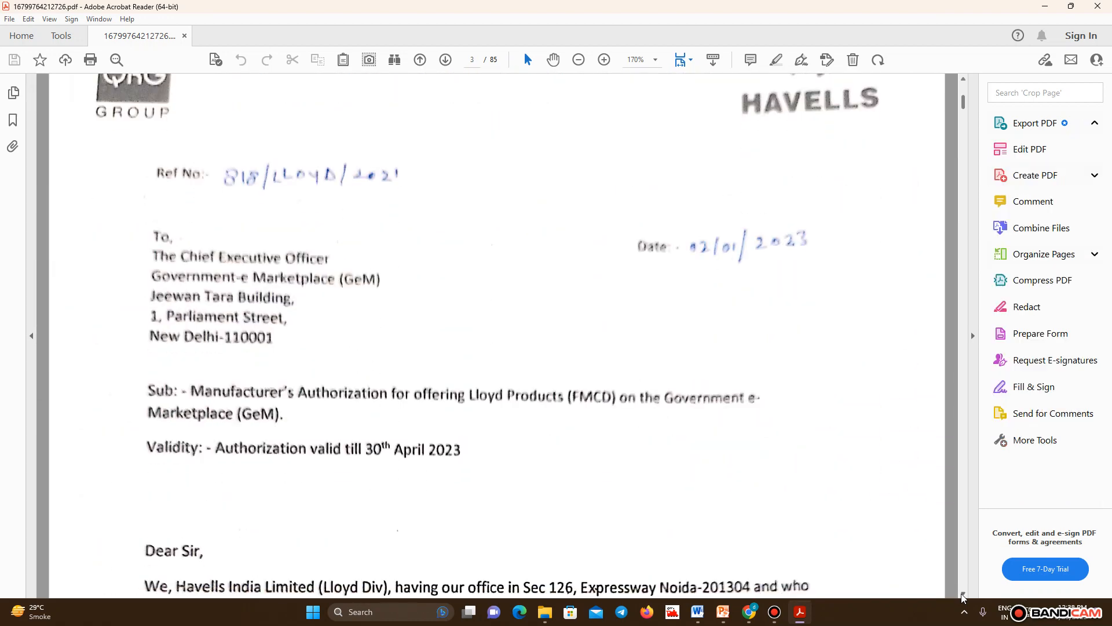
scroll(963, 597, down, 9)
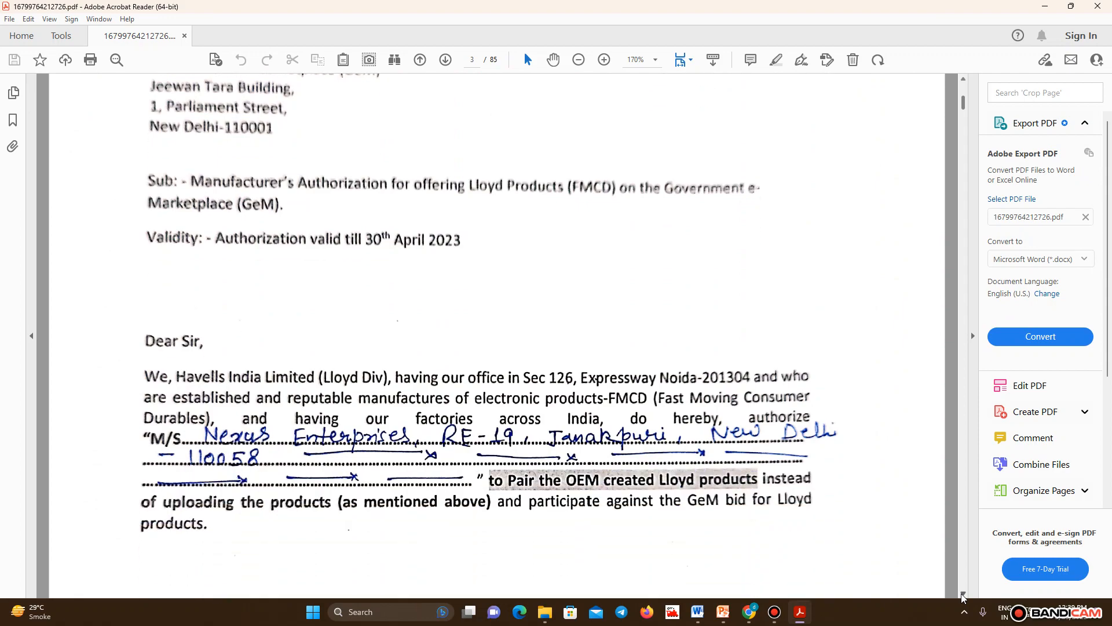
scroll(964, 596, down, 20)
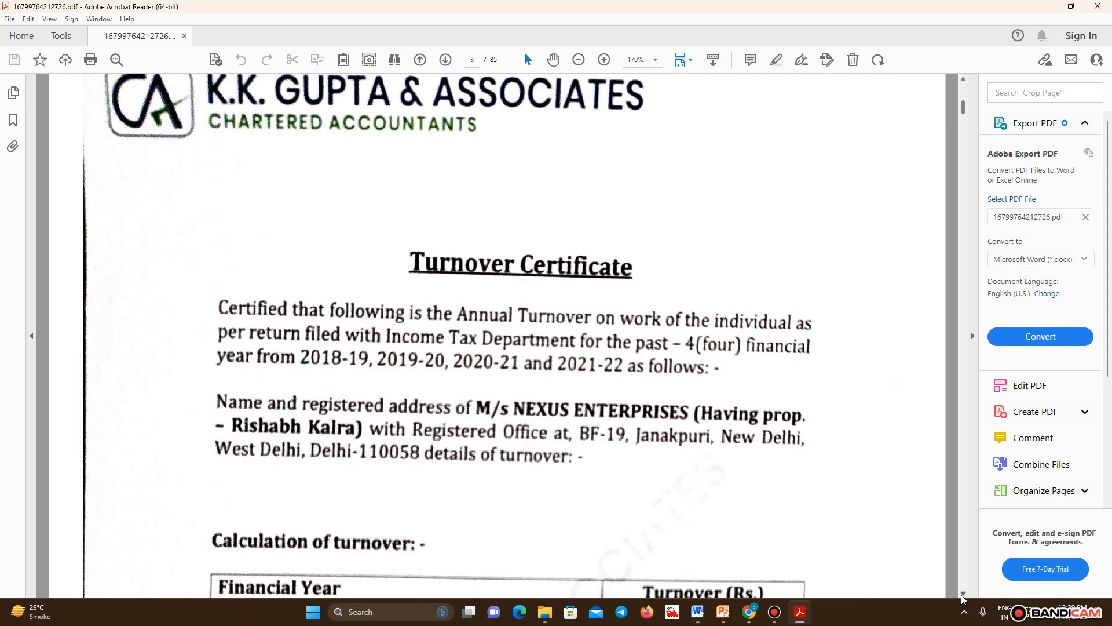
scroll(963, 596, down, 5)
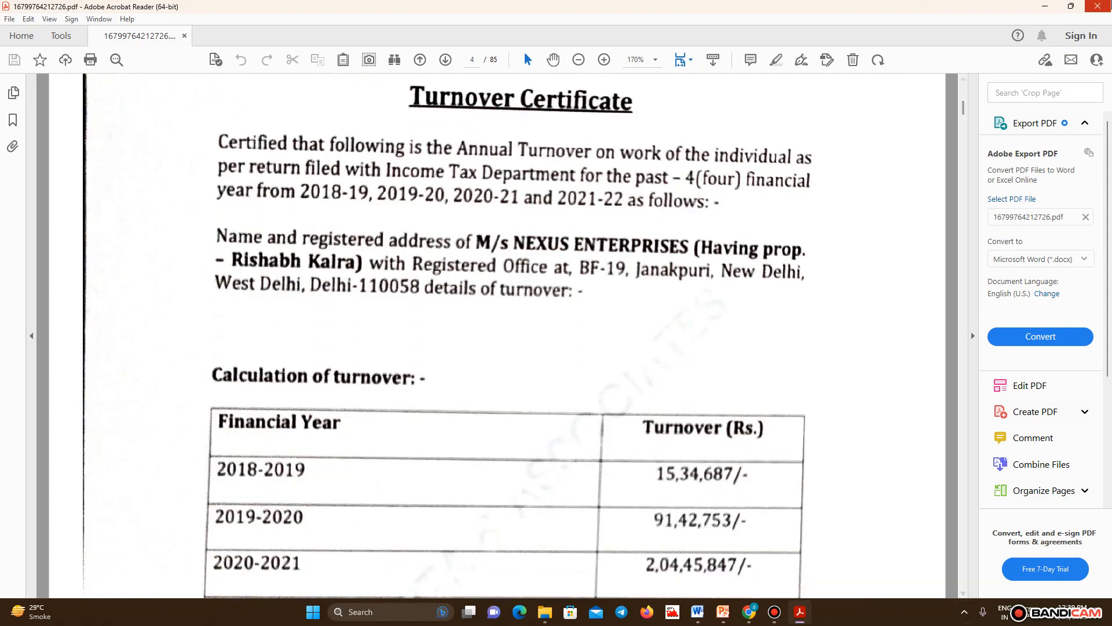
click(1108, 7)
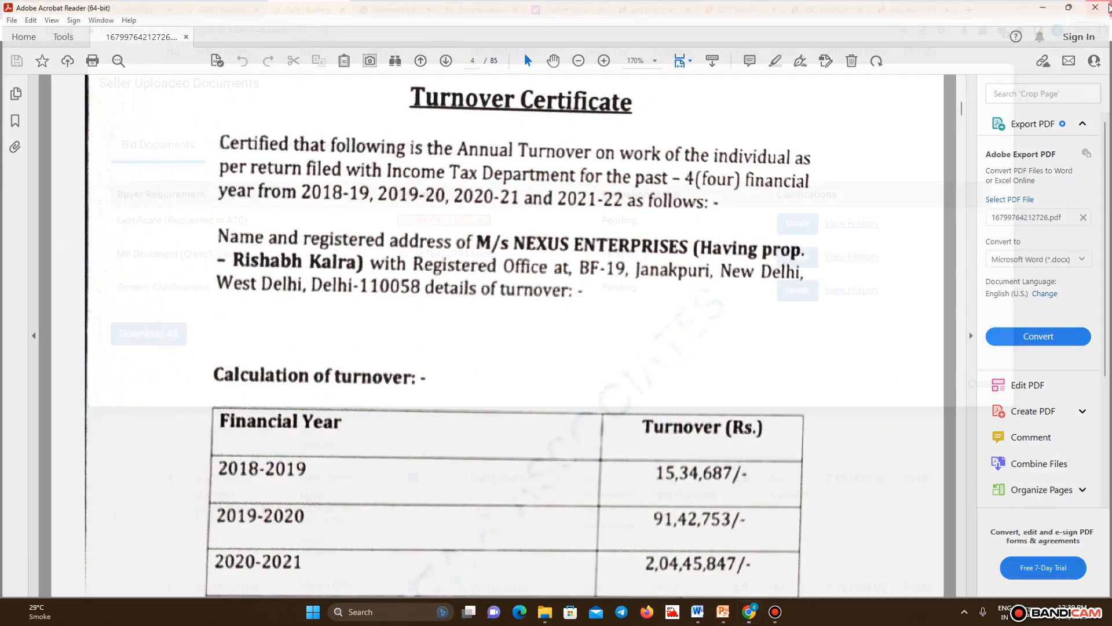
Select the L2 seller's recorded qualification comment to reuse as justification
click(1001, 84)
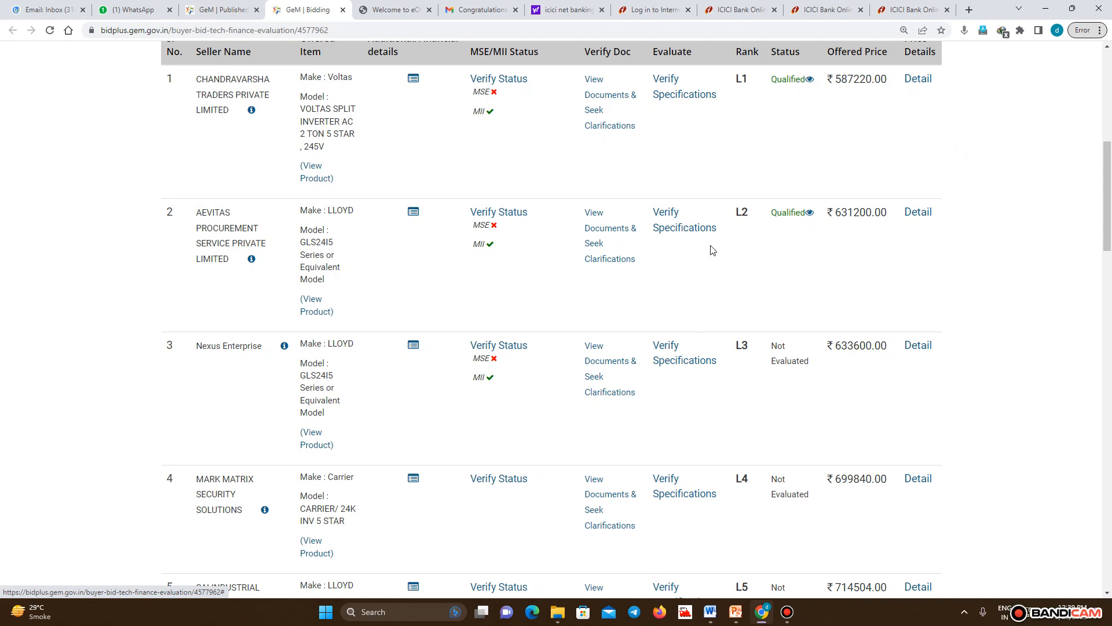
click(812, 213)
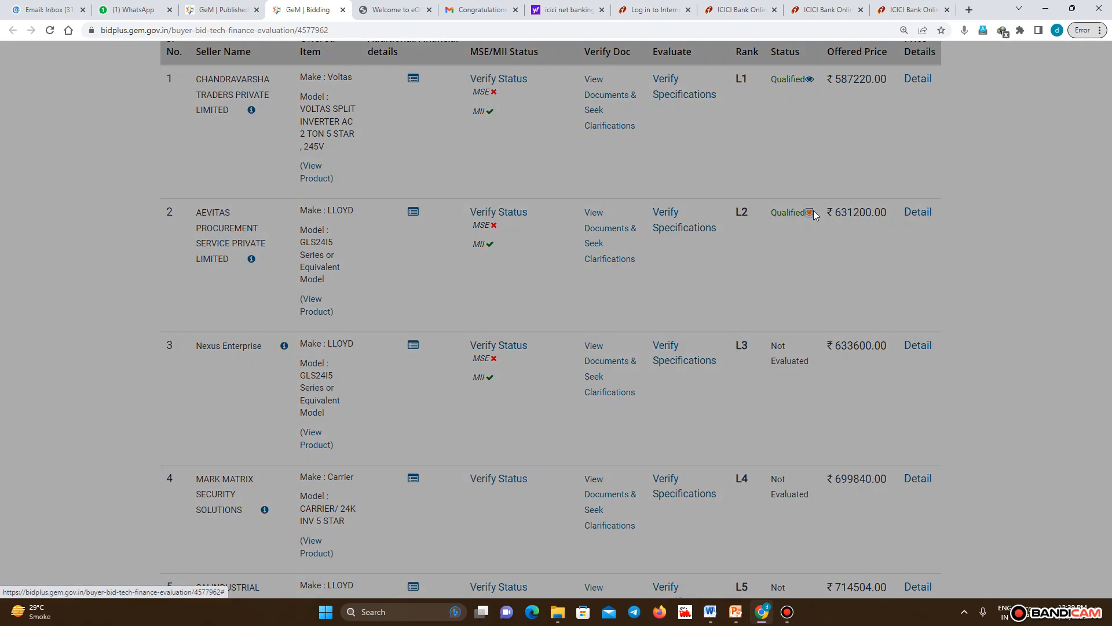
drag(297, 162, 815, 209)
key(ctrl+c)
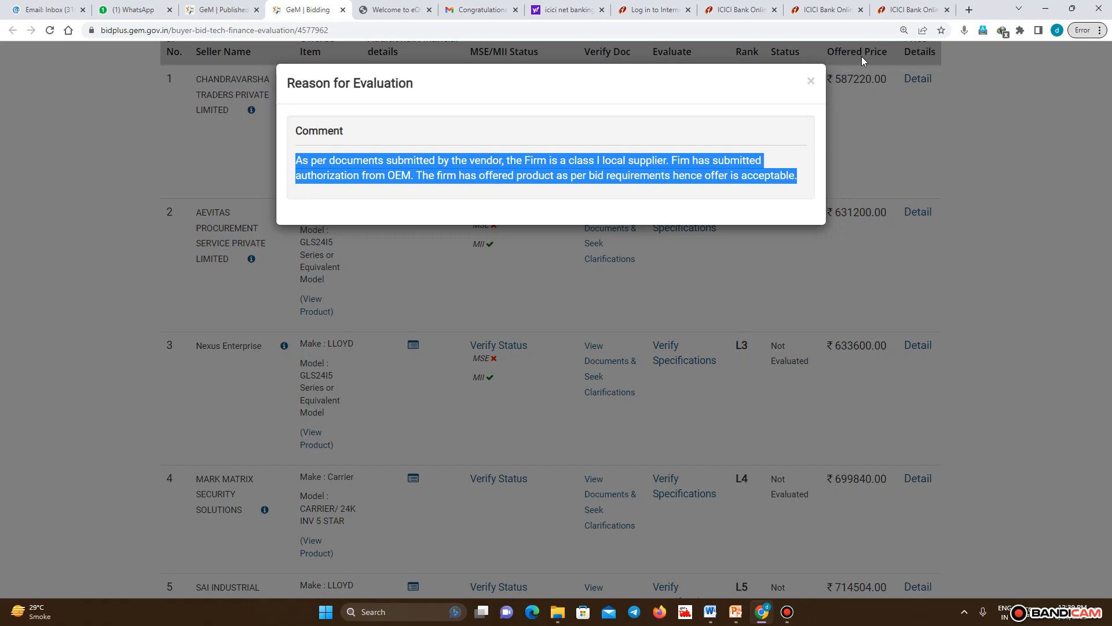
click(812, 81)
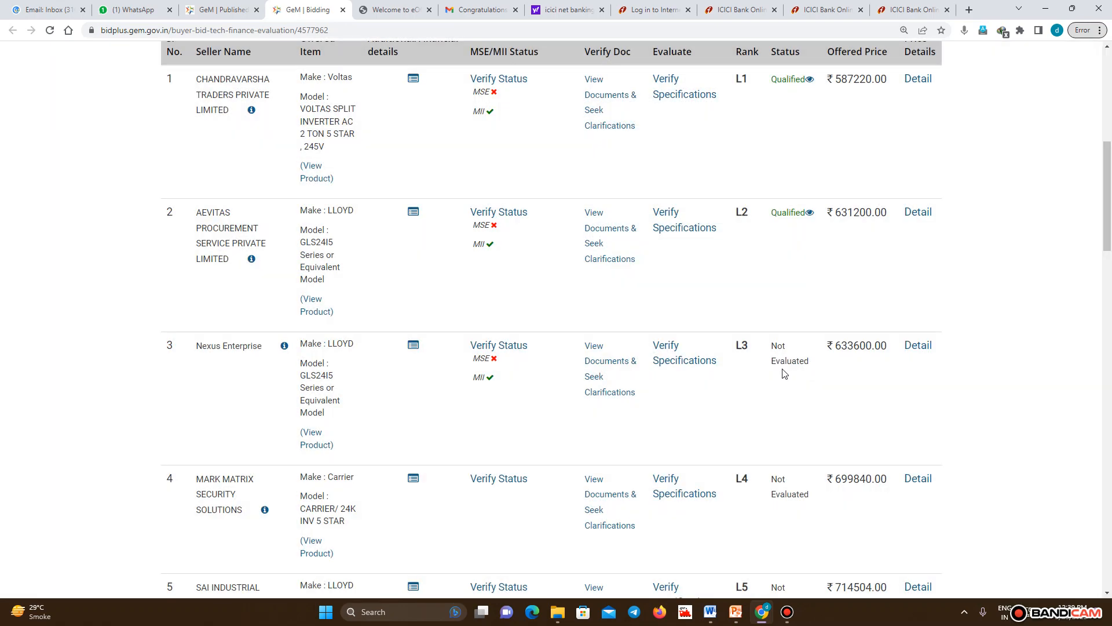
Accept Nexus Enterprise's specifications with the pasted class I local supplier justification
click(667, 347)
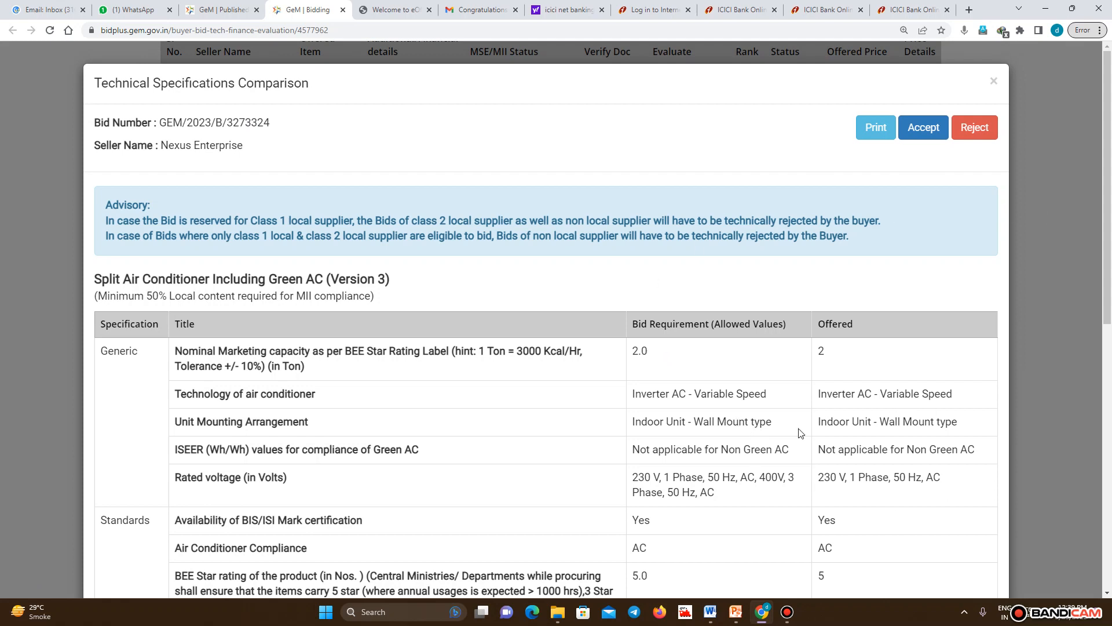
mouse_move(1107, 184)
mouse_down()
mouse_move(1111, 332)
mouse_move(1109, 173)
mouse_up()
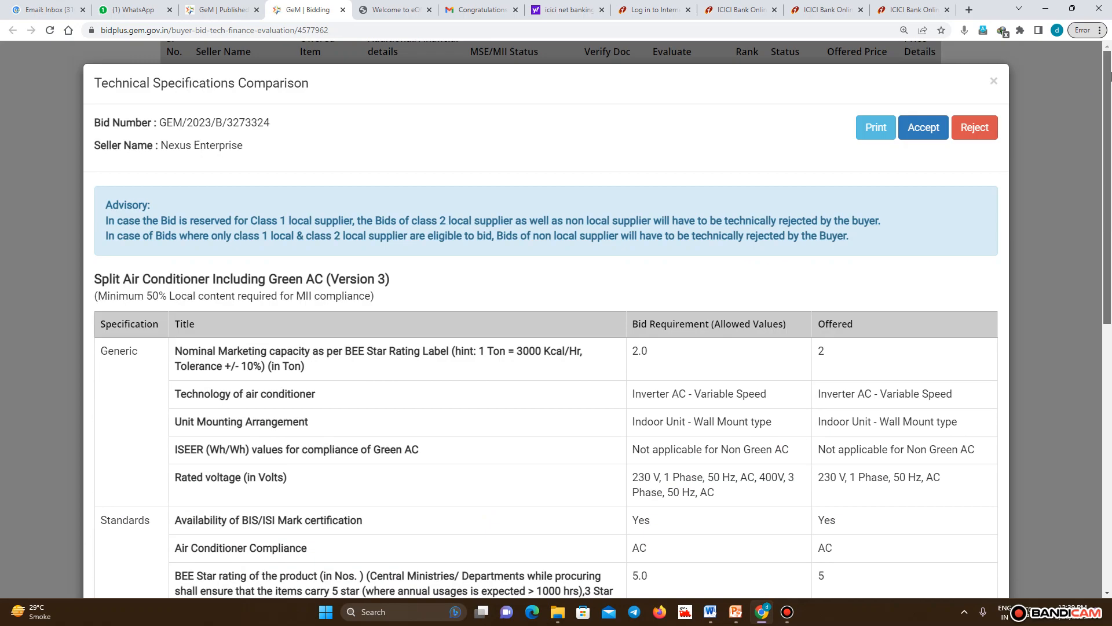
click(933, 138)
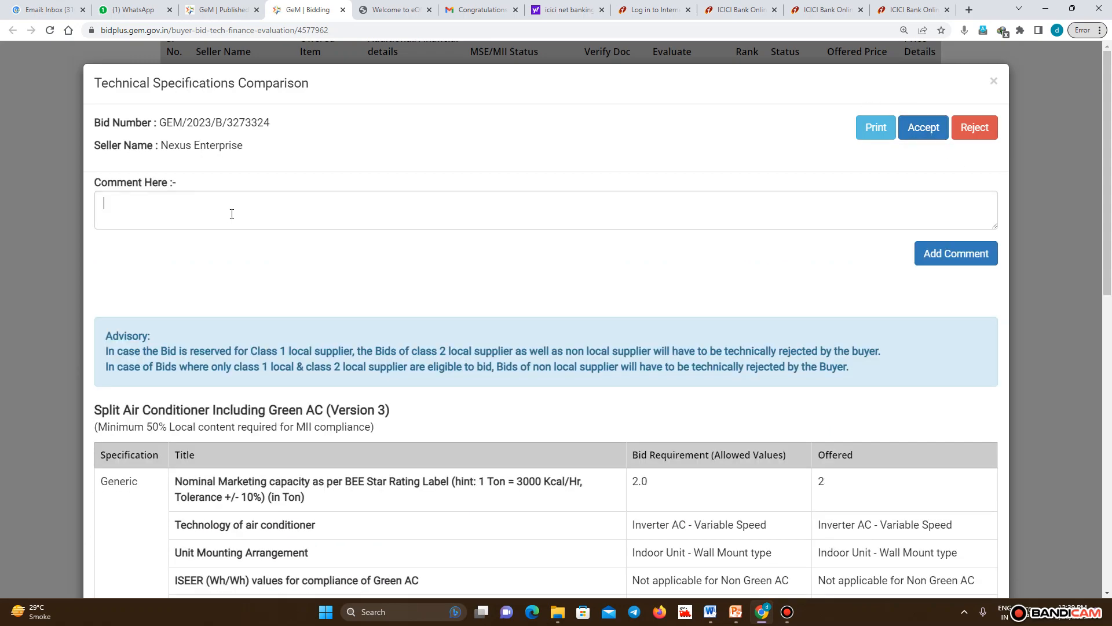
click(231, 215)
key(ctrl+v)
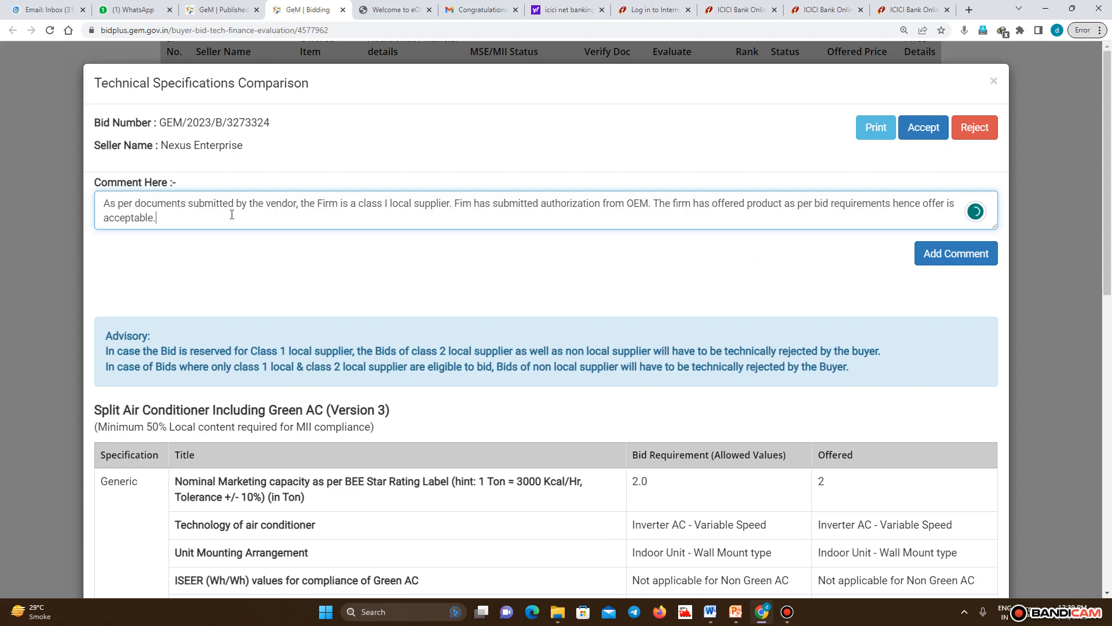
click(958, 253)
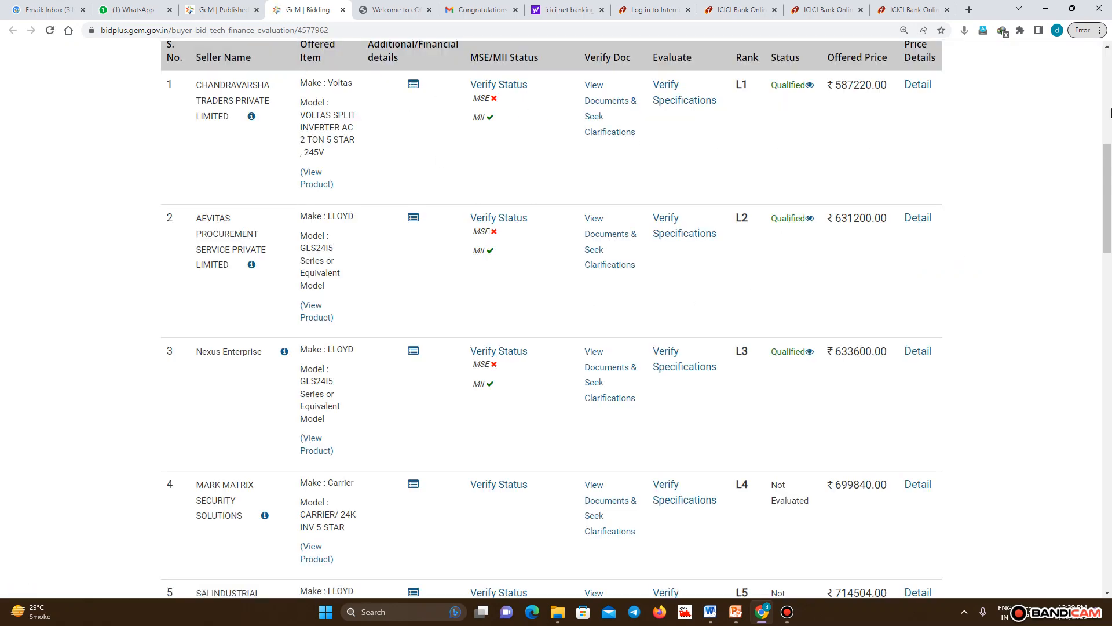
drag(1106, 155, 1106, 406)
click(914, 329)
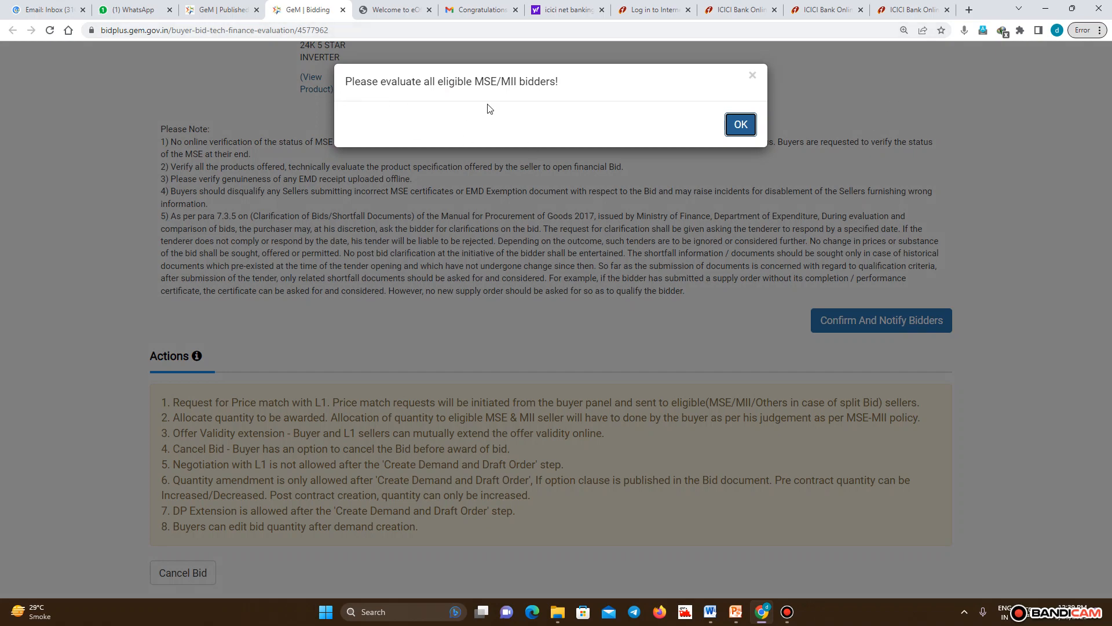
click(741, 125)
drag(1108, 407, 1110, 149)
scroll(1110, 150, up, 1)
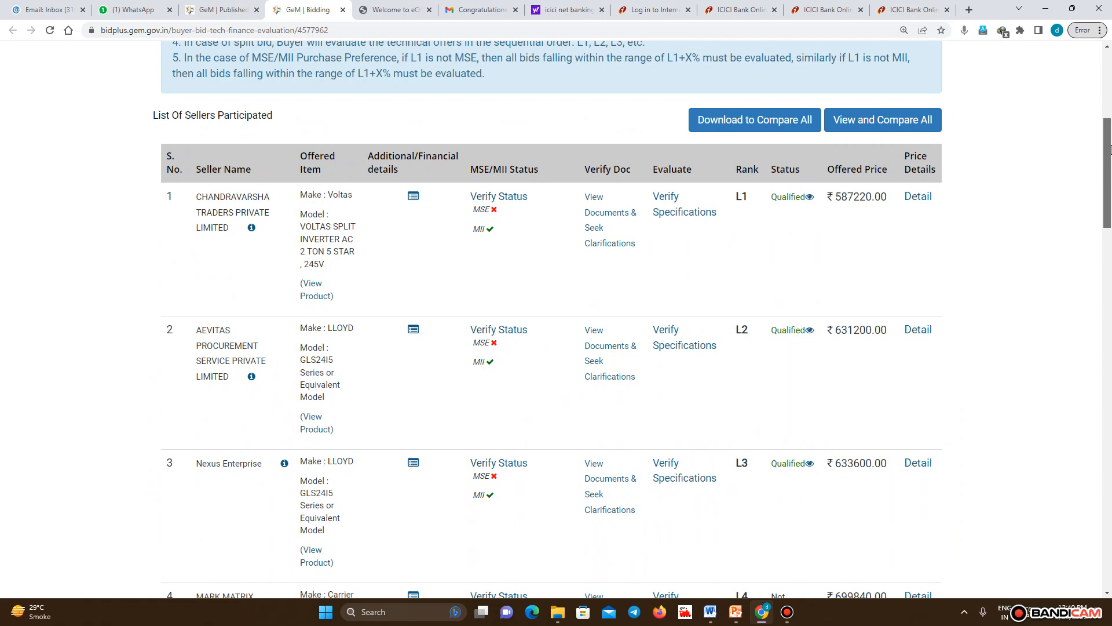
drag(1110, 149, 1110, 197)
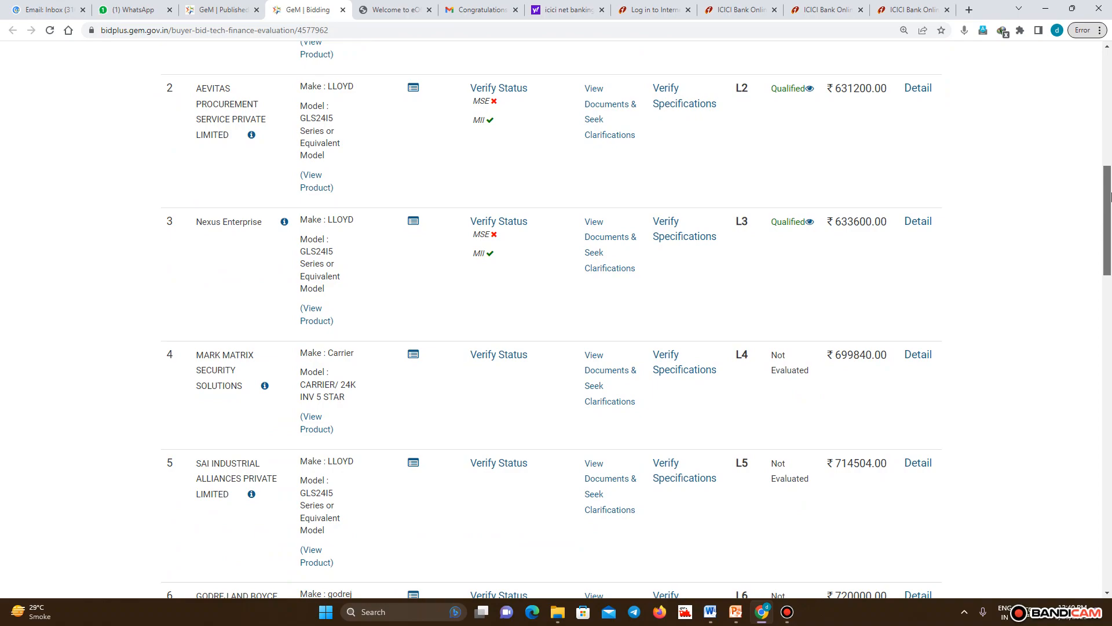
drag(1109, 197, 1110, 169)
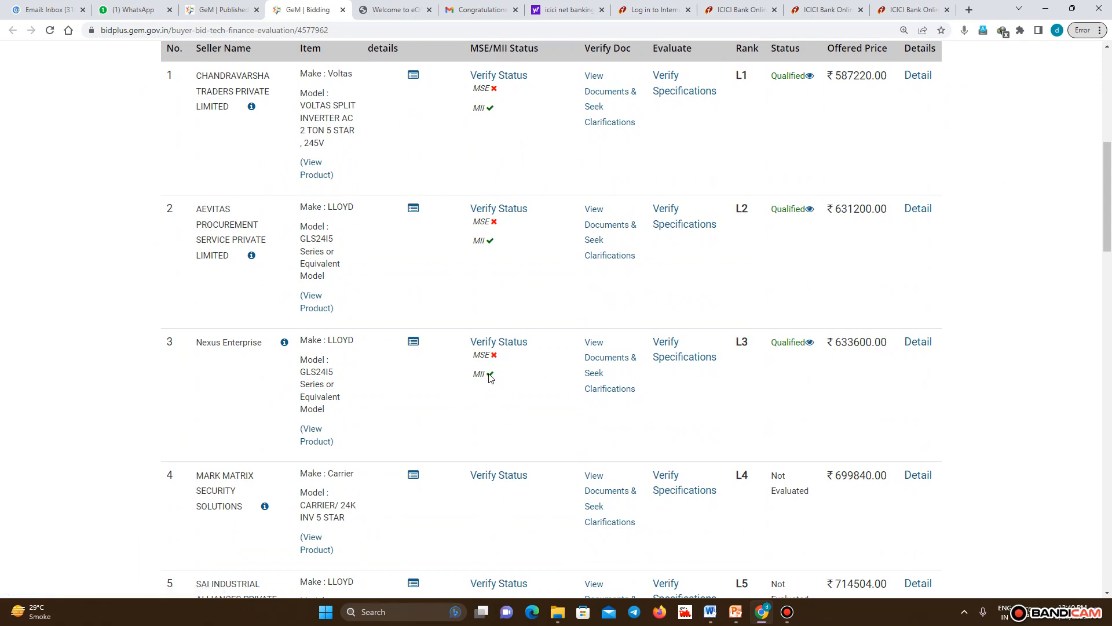
Select Nexus Enterprise's MII comment, then download Mark Matrix Security Solutions' Make in India declaration
click(506, 343)
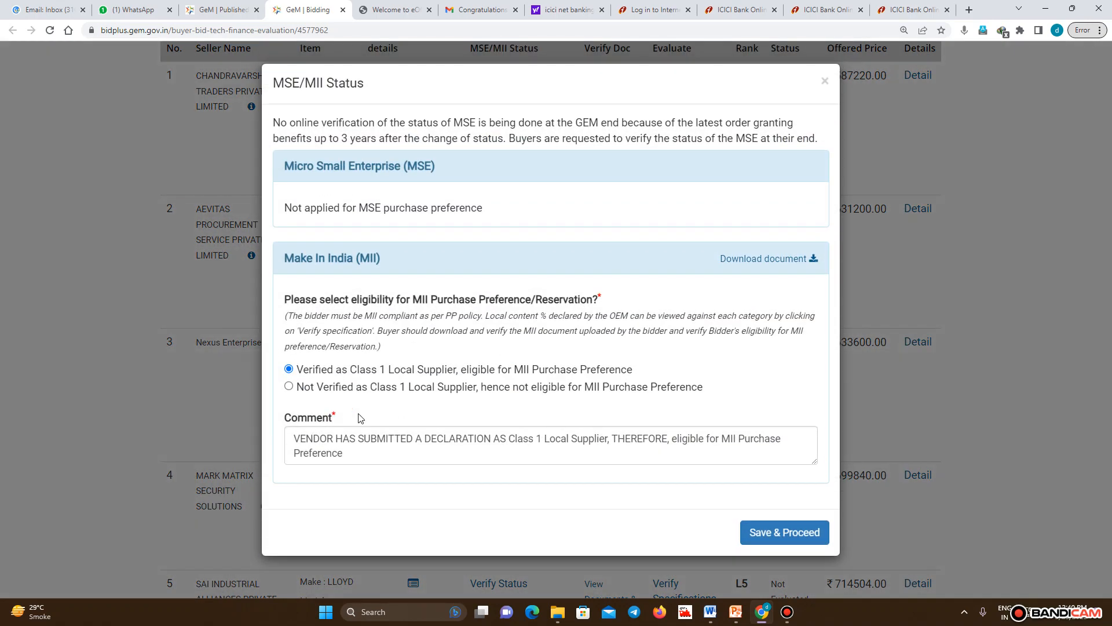
key(ctrl+a)
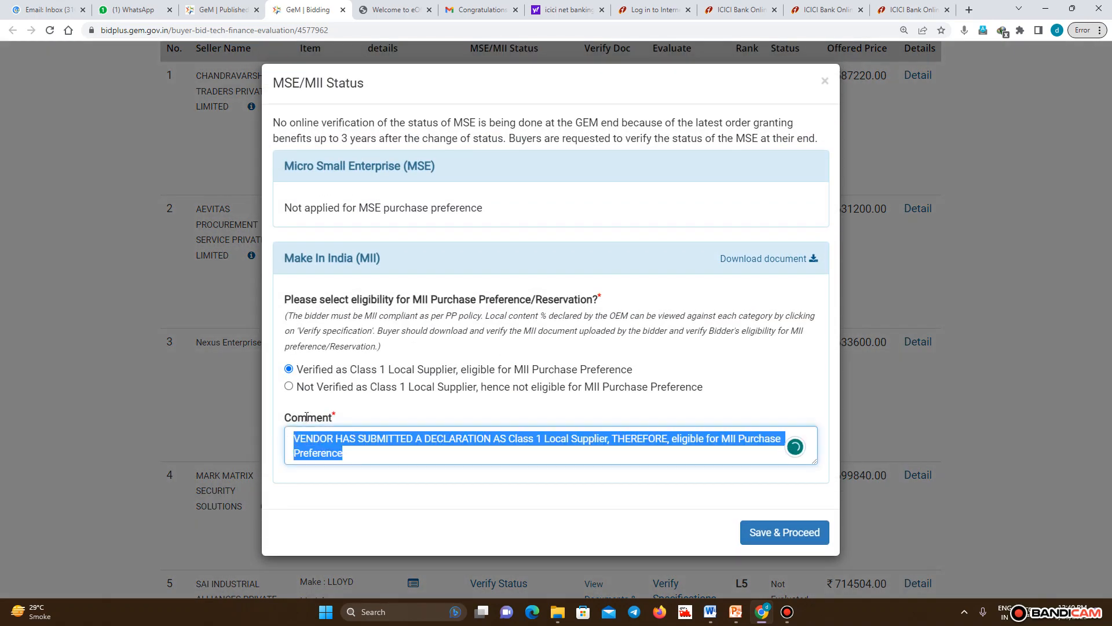
click(825, 83)
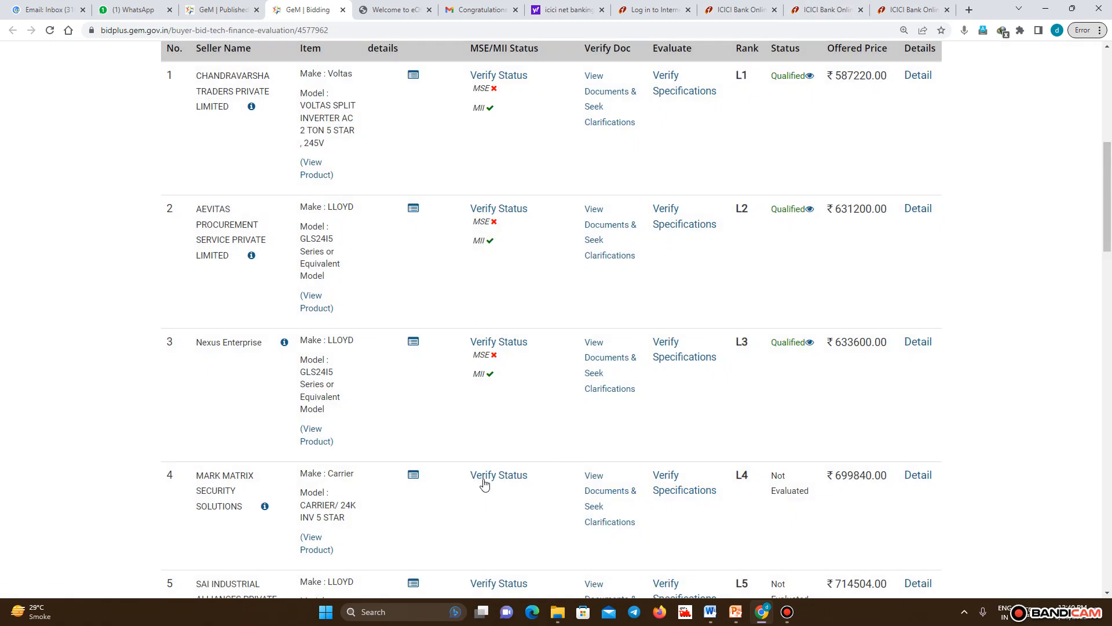
click(485, 480)
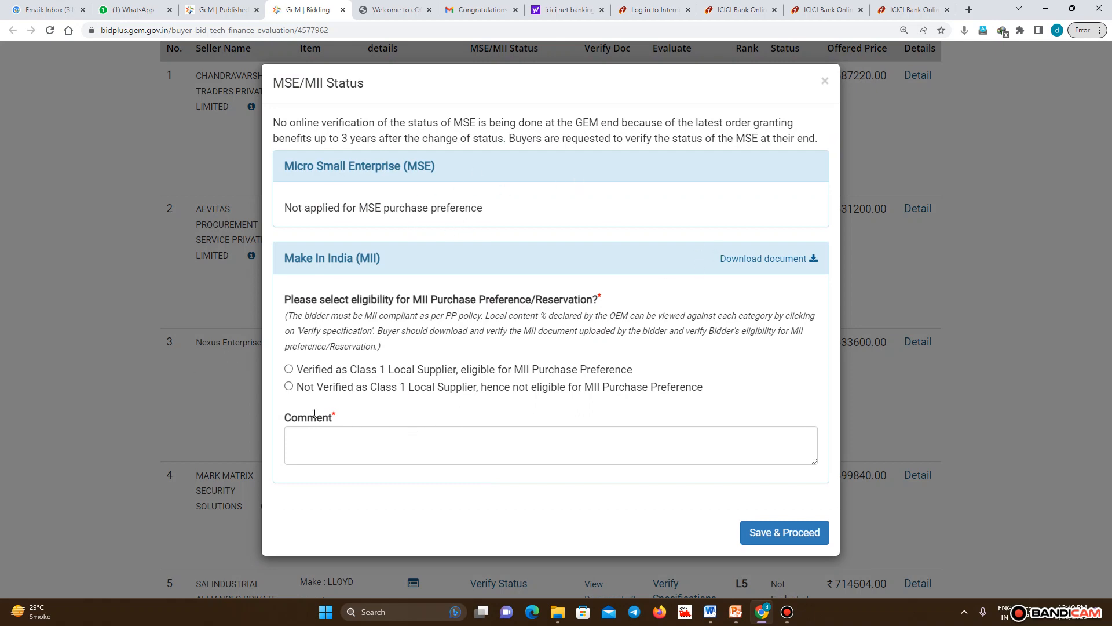
click(765, 258)
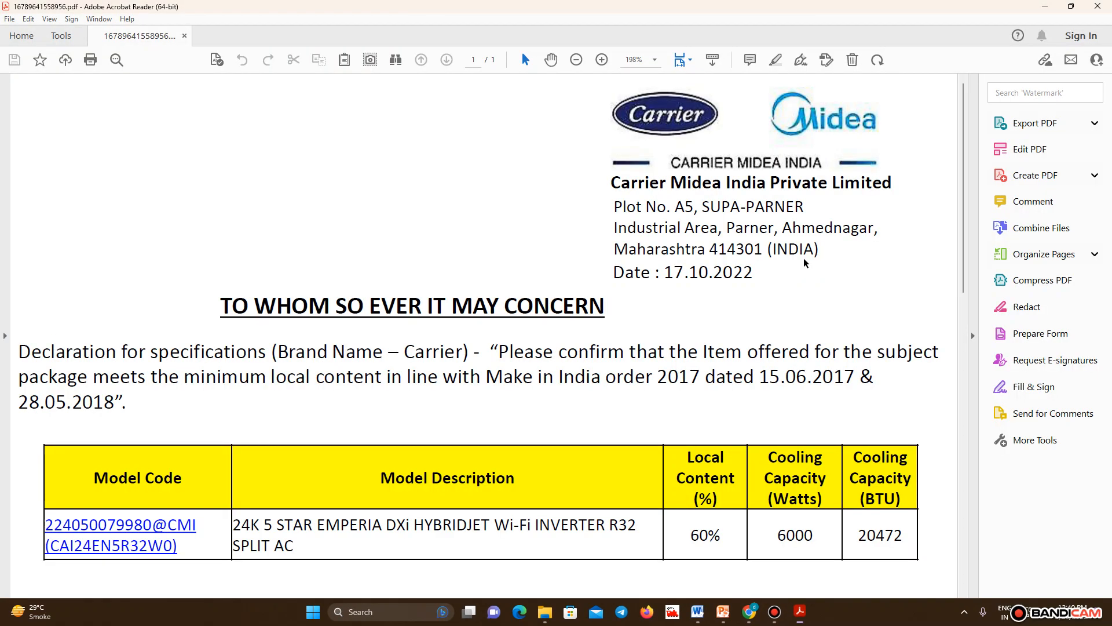
Review Carrier's 60% local content declaration PDF, then close Acrobat Reader to return to GeM
drag(966, 183, 978, 151)
click(1097, 7)
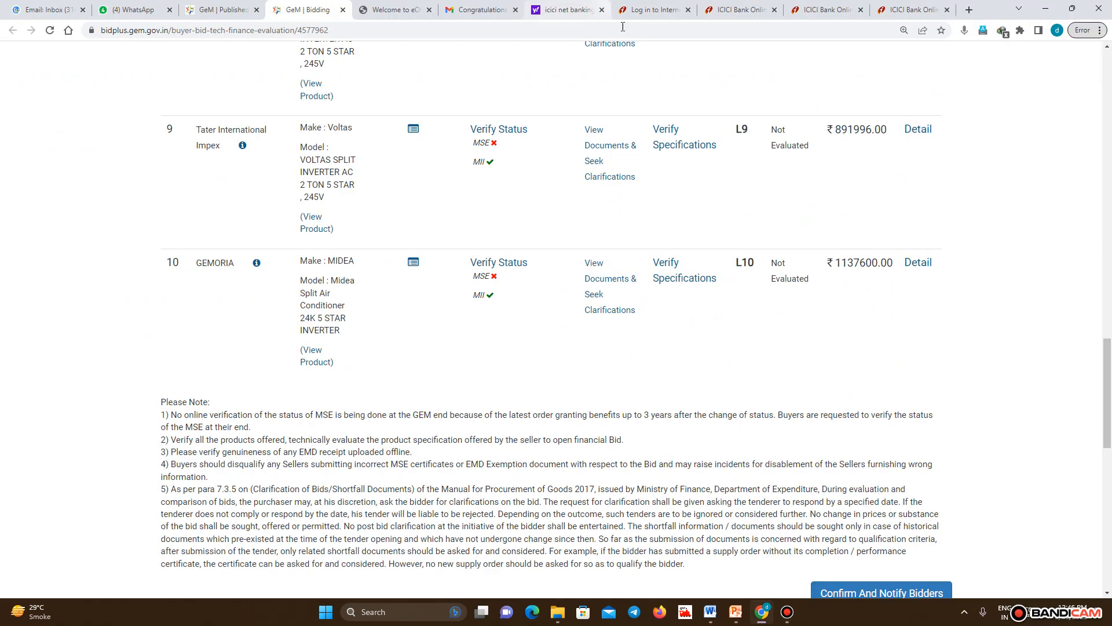
End the technical evaluation with Confirm And Notify Bidders and confirm publishing the results
scroll(1107, 400, down, 1)
drag(1110, 409, 1110, 480)
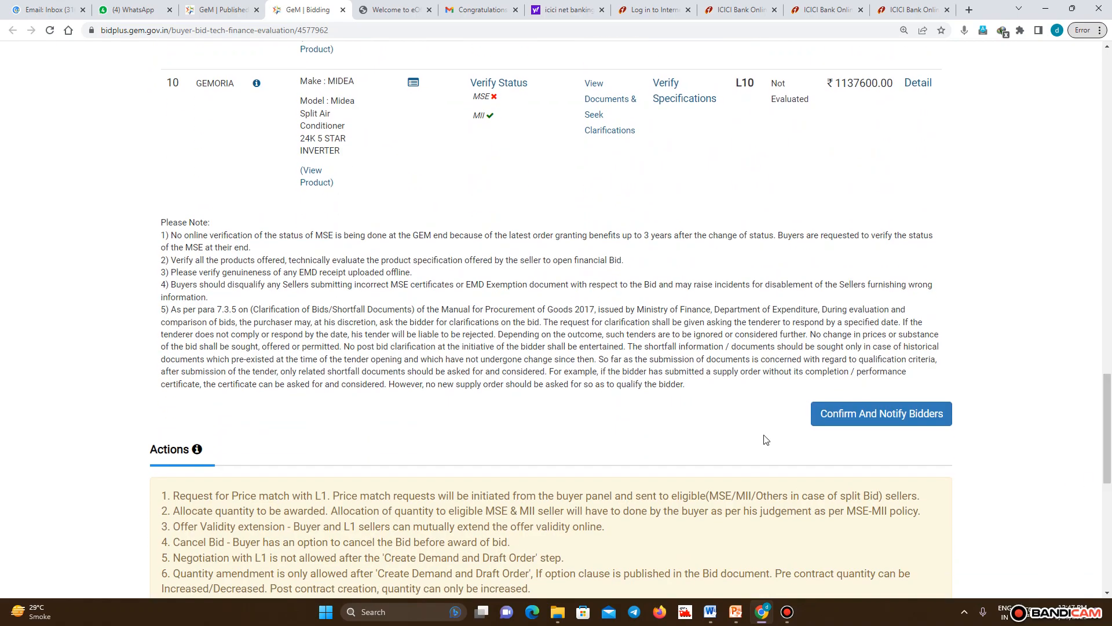
click(883, 418)
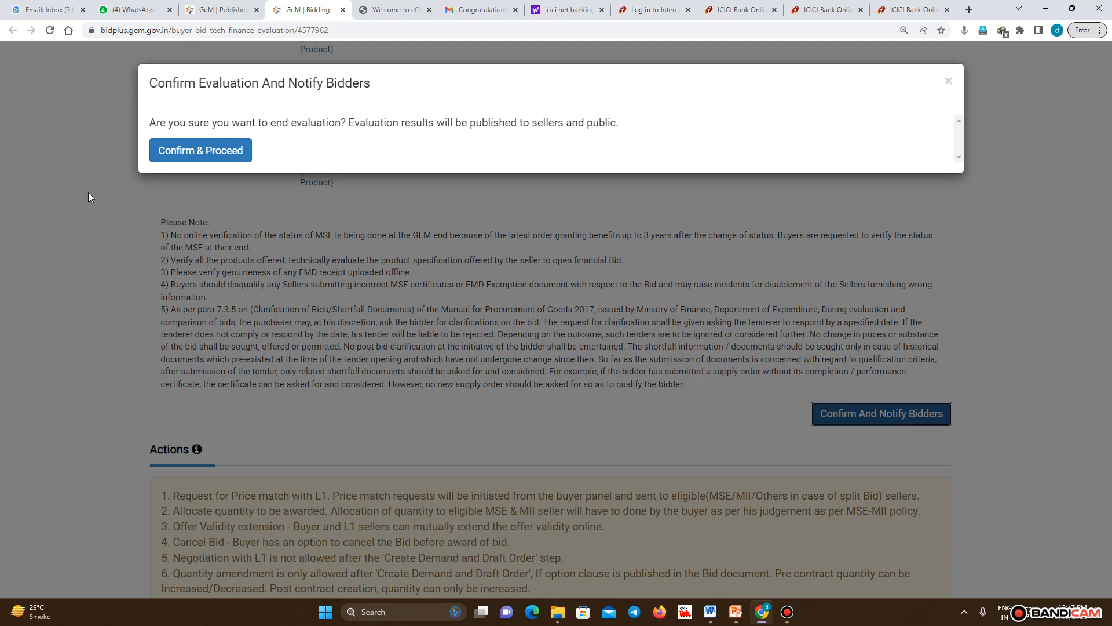
click(193, 152)
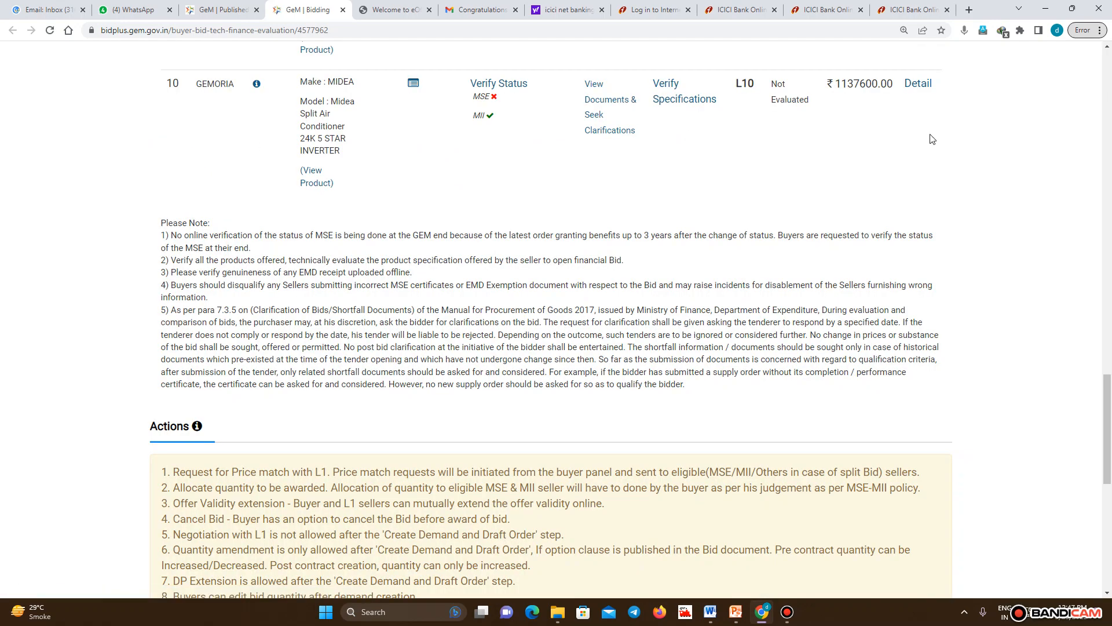
Open the Price Details for the L1 seller, qualified at ₹587220.00
drag(1109, 399, 1109, 466)
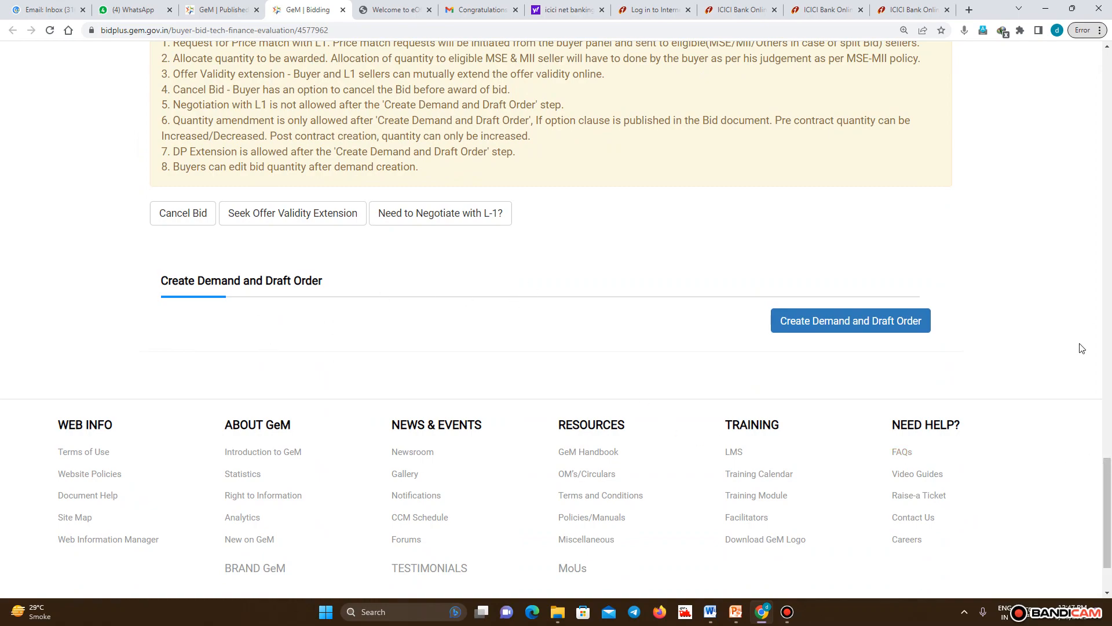
drag(1108, 503, 1109, 267)
scroll(764, 230, up, 9)
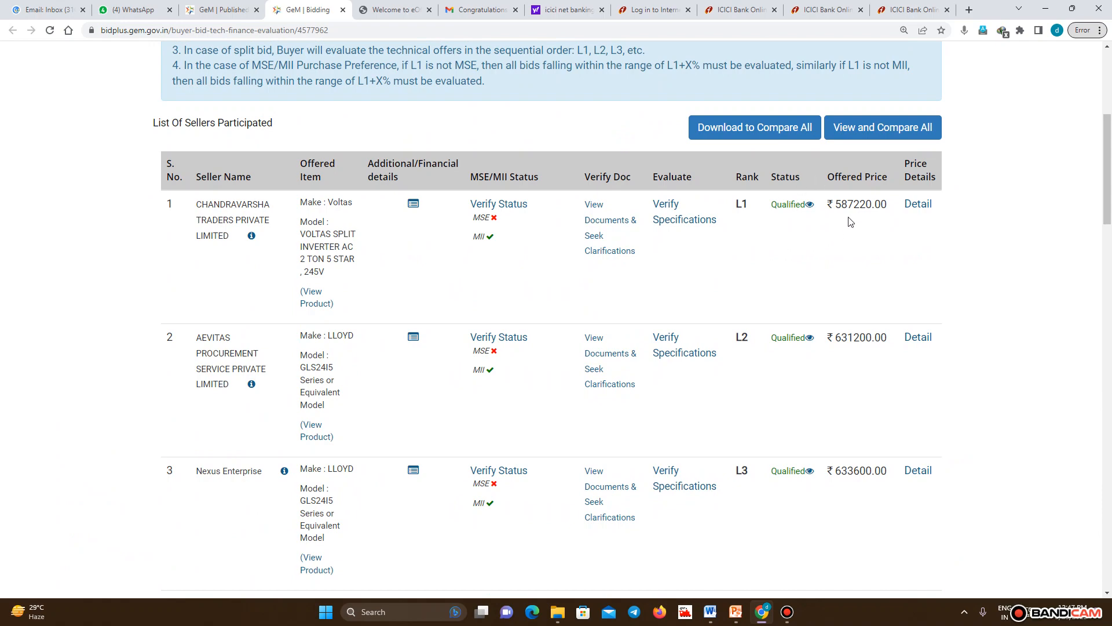
click(921, 204)
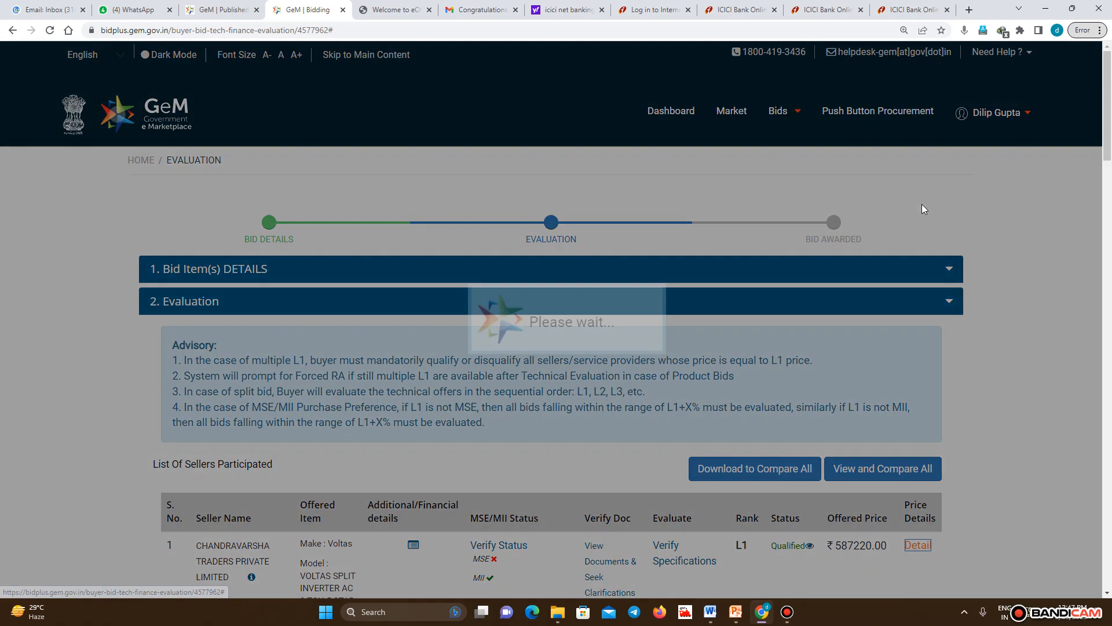
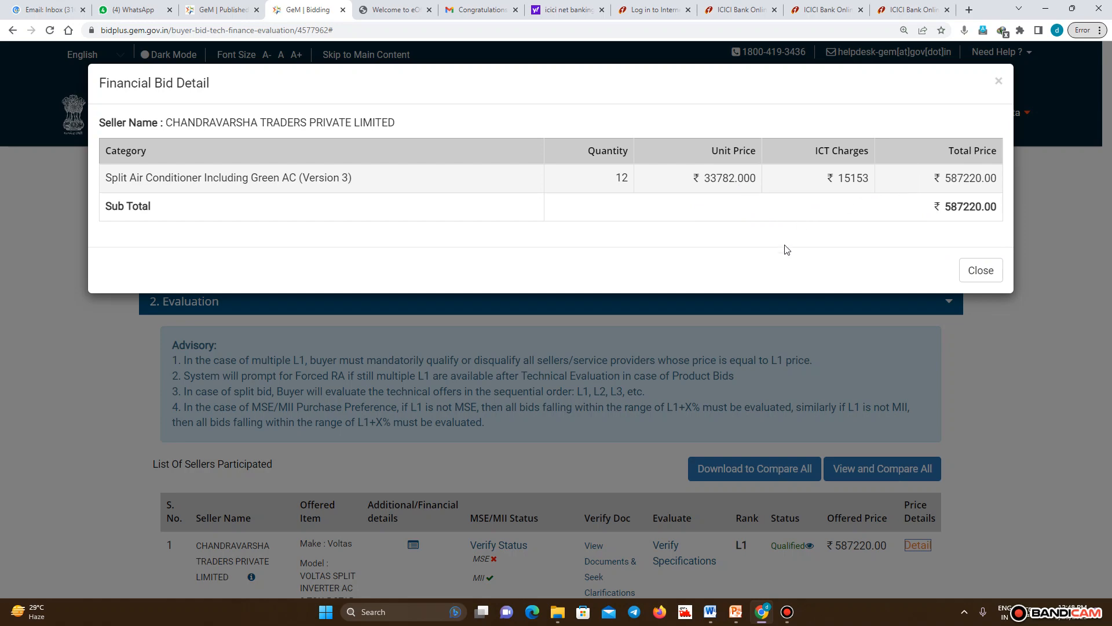
Close the L1 seller's financial bid details and return to the sellers table showing ₹587220.00
click(998, 82)
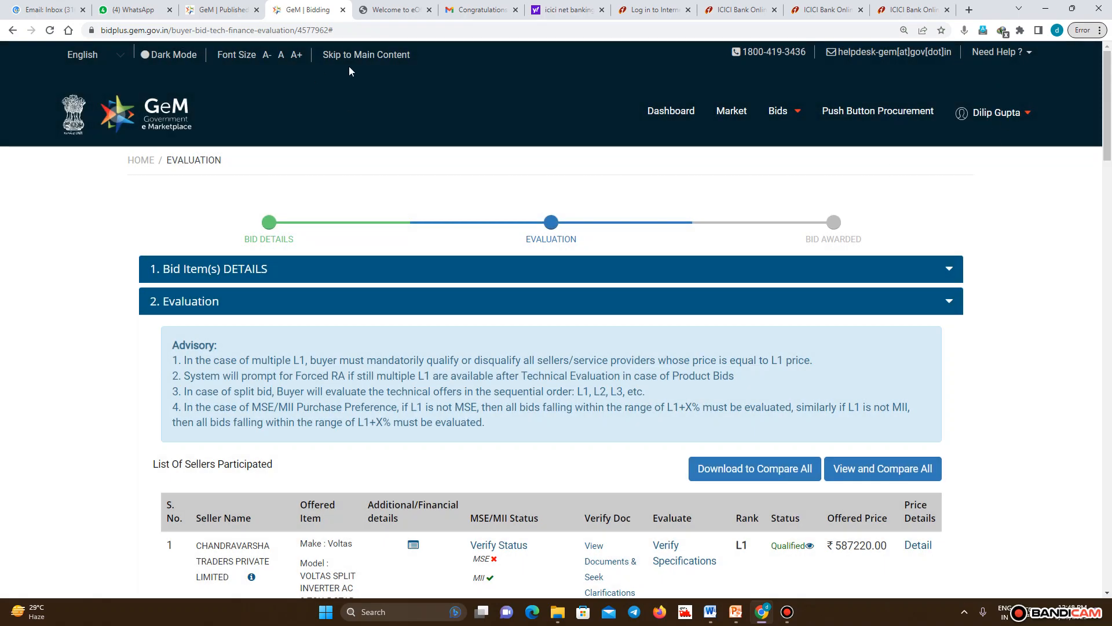
click(404, 12)
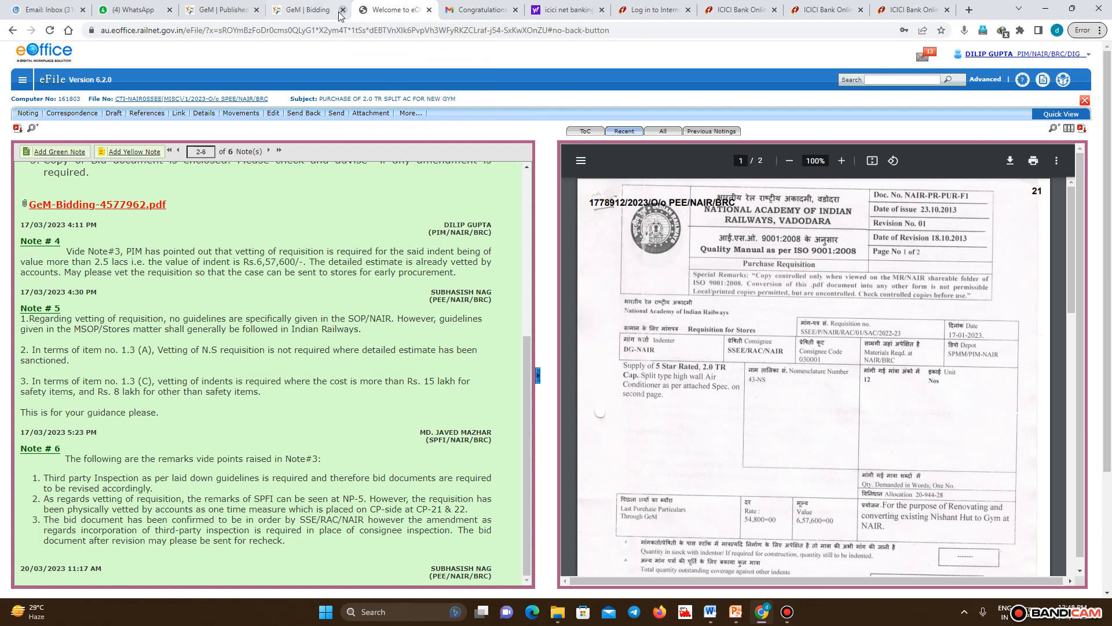
click(304, 15)
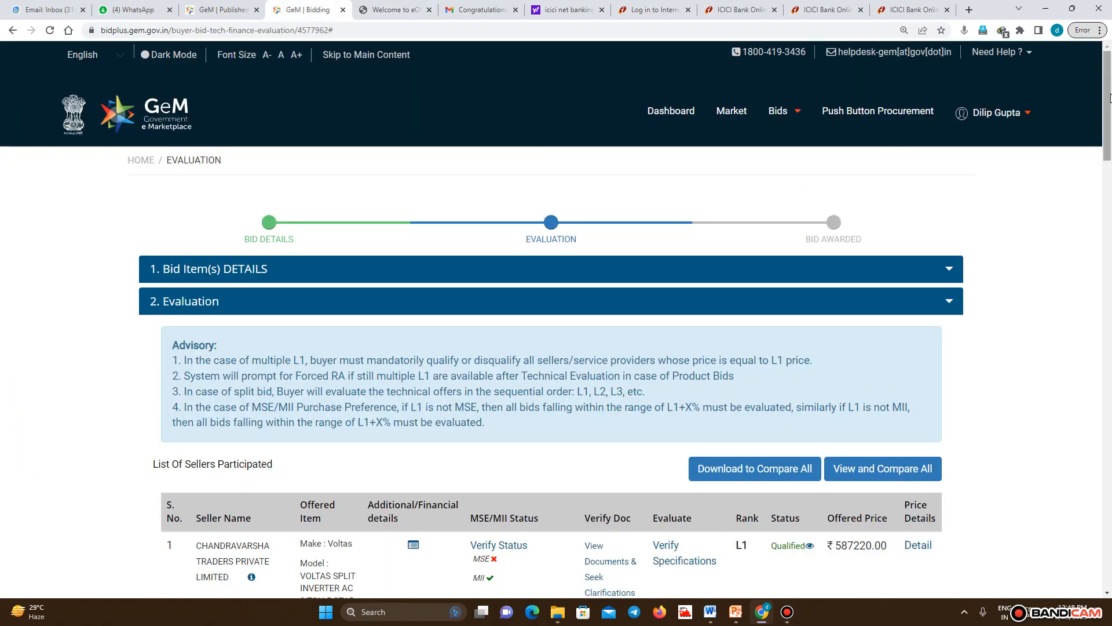
drag(1107, 104, 1103, 487)
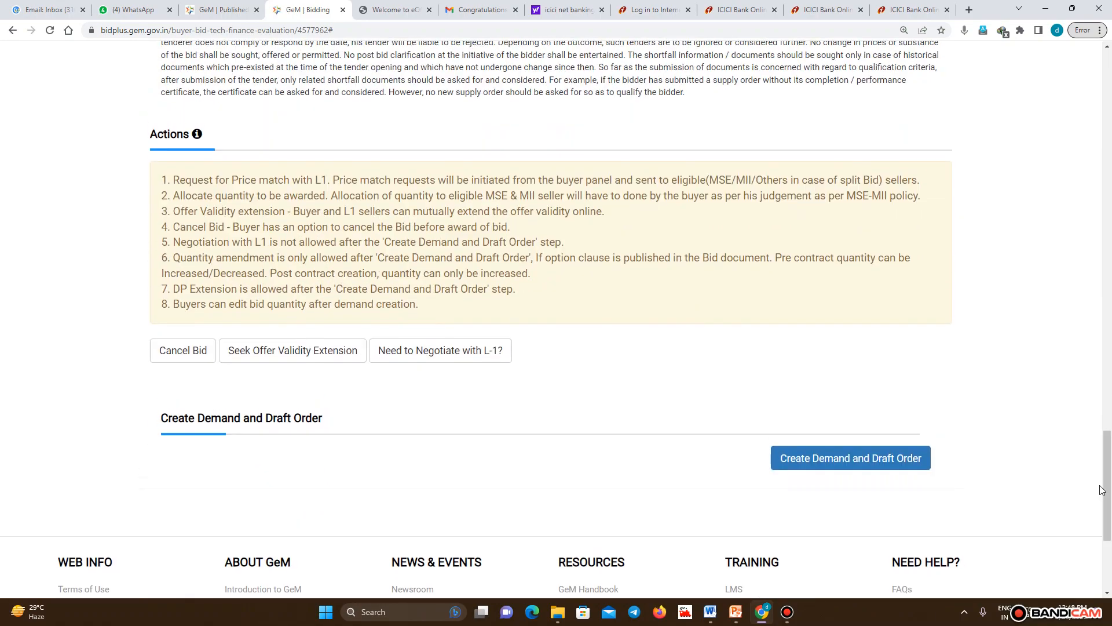
Create the demand and draft order for the L1 seller, confirming the rates are reasonable
click(867, 447)
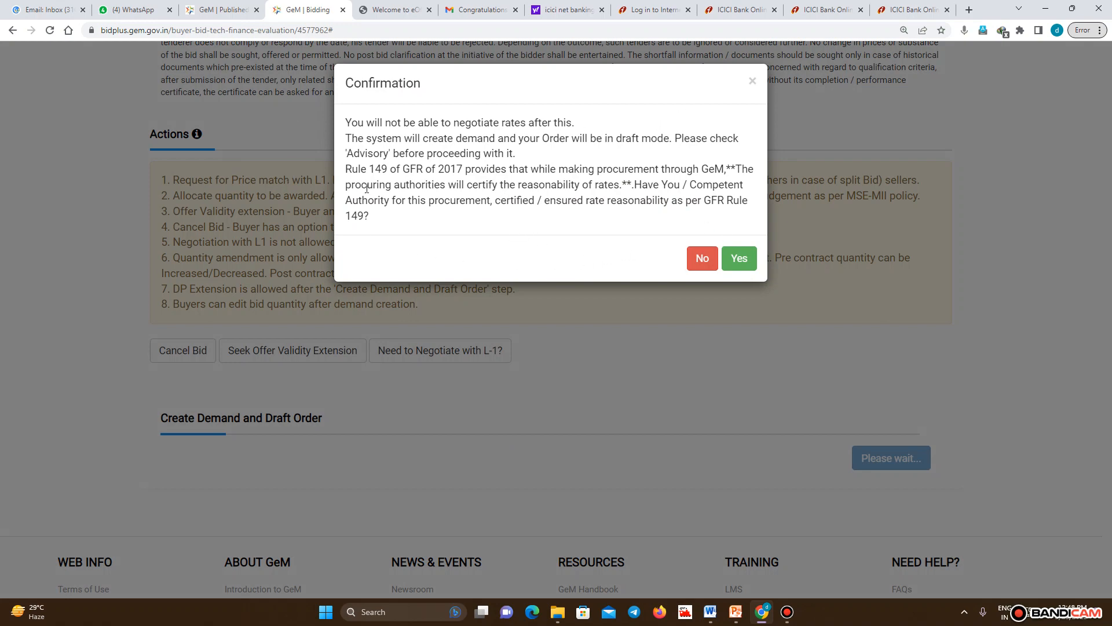
click(745, 255)
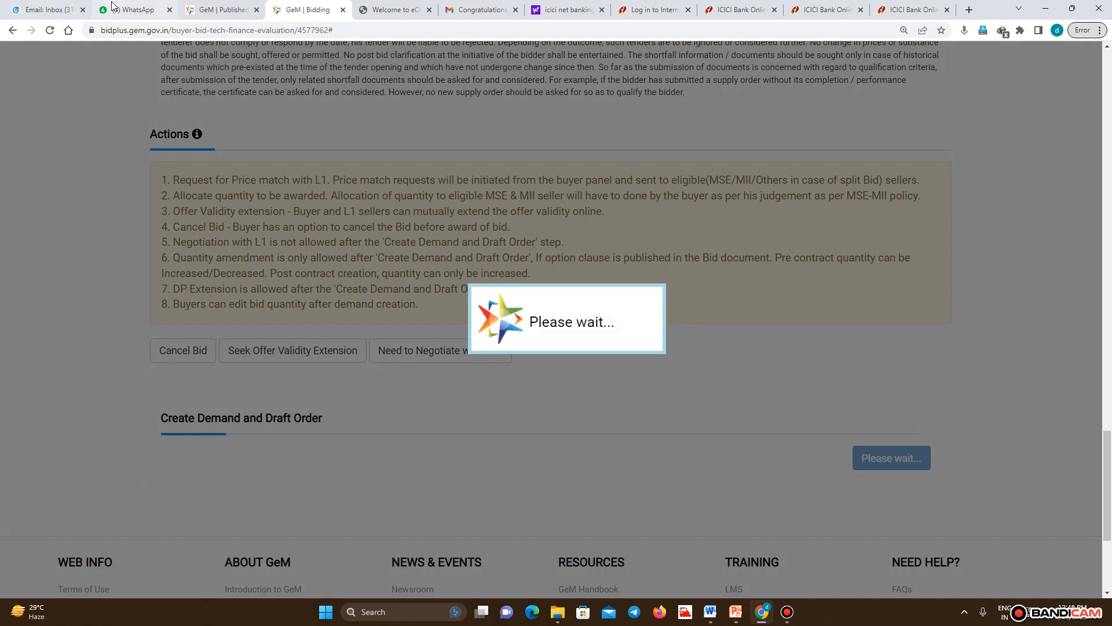
click(394, 10)
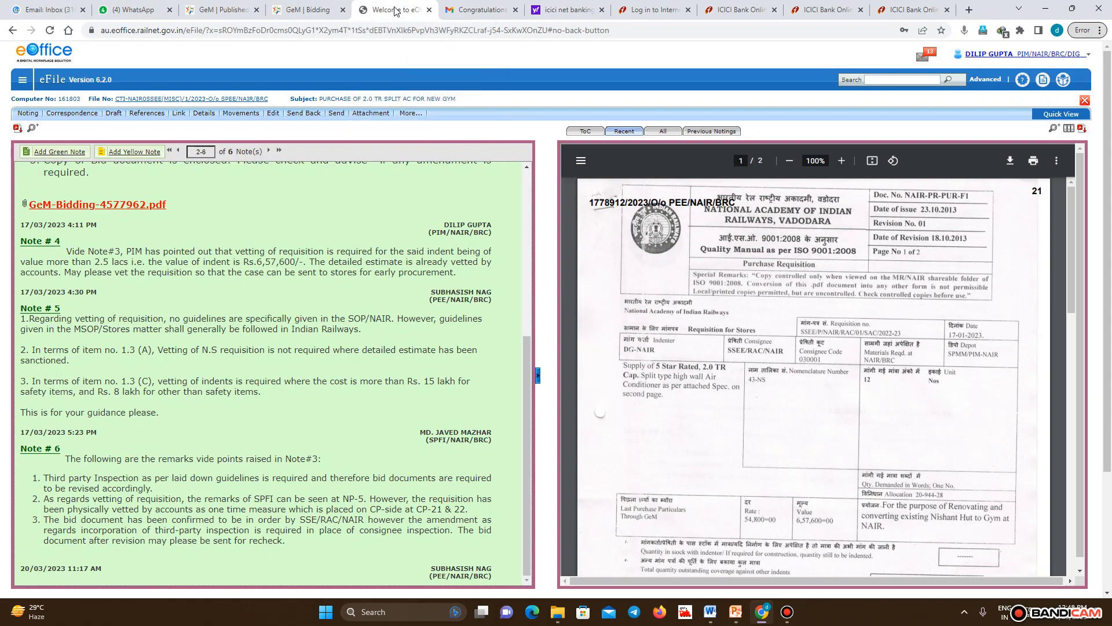
Export the complete eOffice file as a PDF with a reason, then minimize Acrobat Reader
click(17, 129)
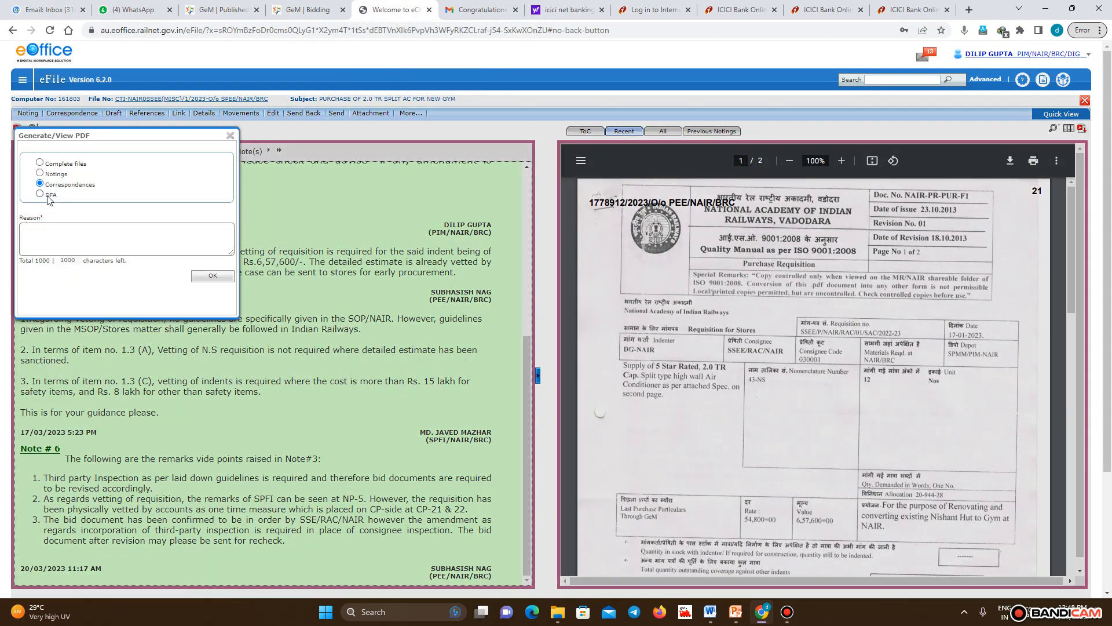
click(40, 162)
click(37, 227)
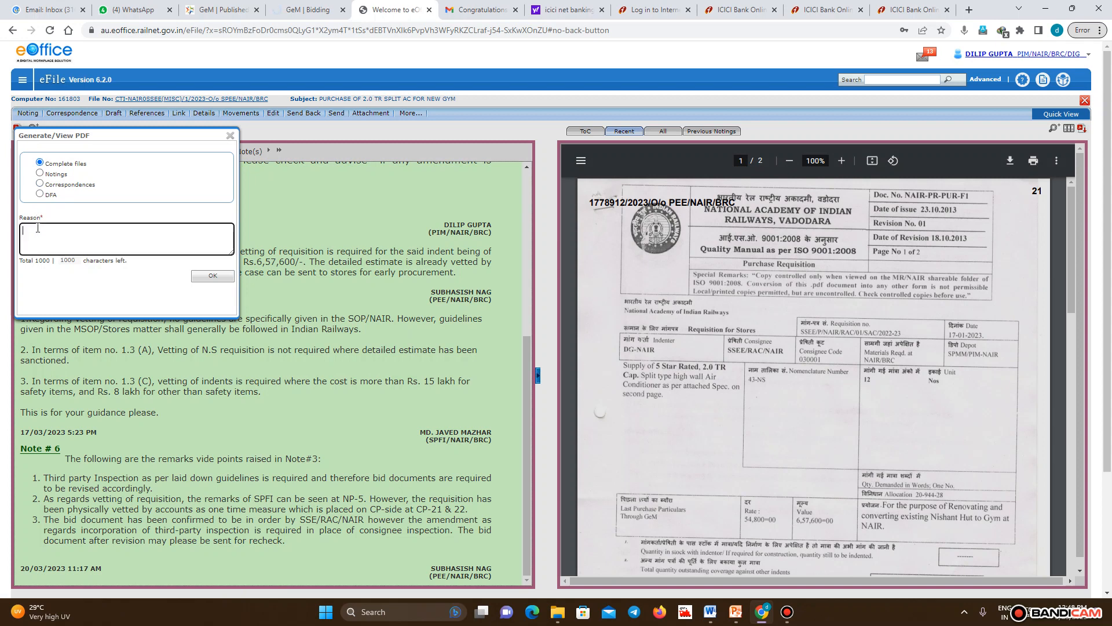
click(222, 277)
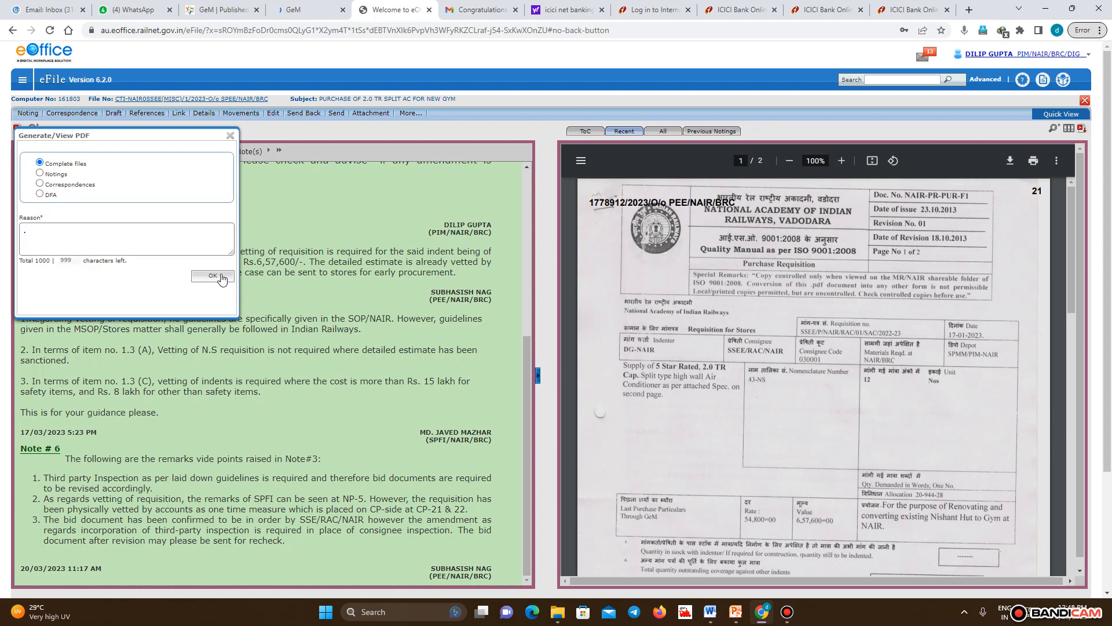
click(307, 9)
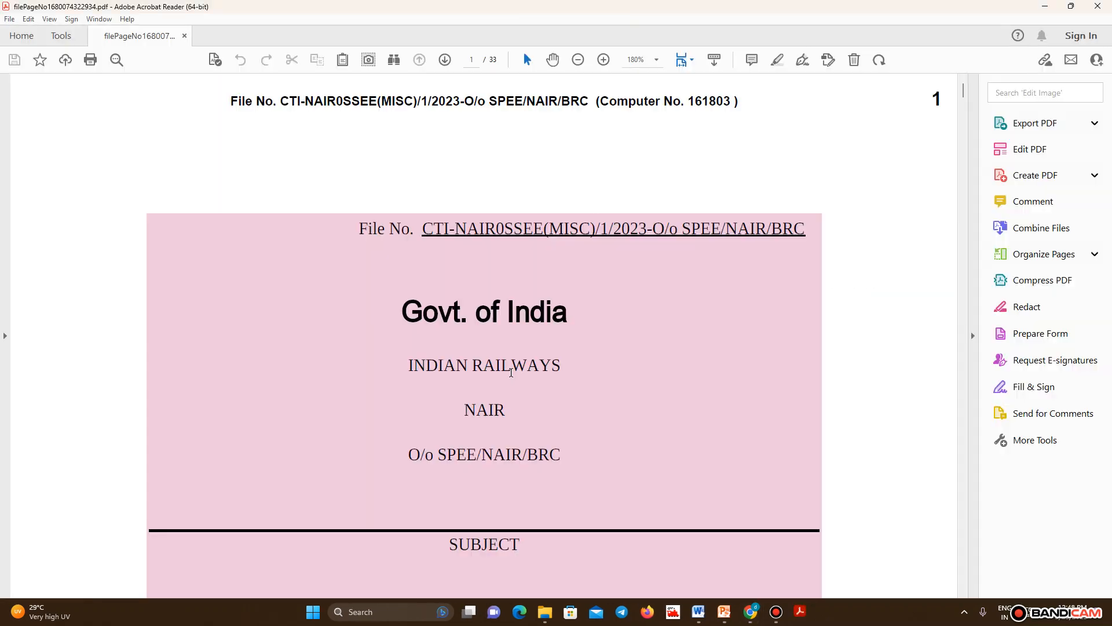
click(1045, 6)
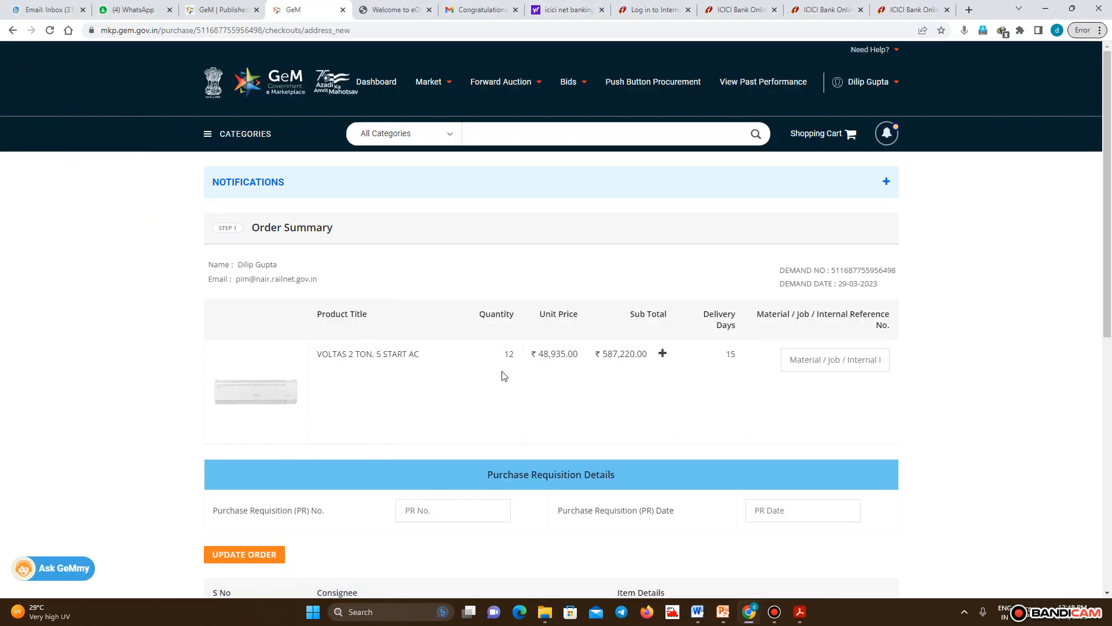
Expand the sub total to show 12 Voltas 2 Ton ACs at ₹48,935 each, ₹587,220
click(663, 355)
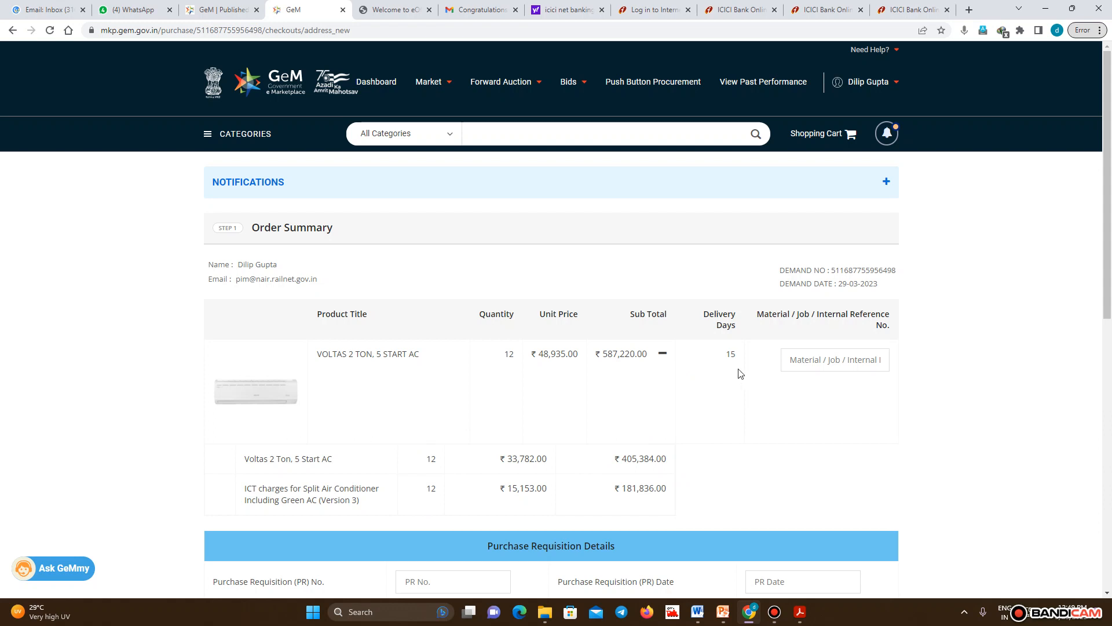
click(845, 362)
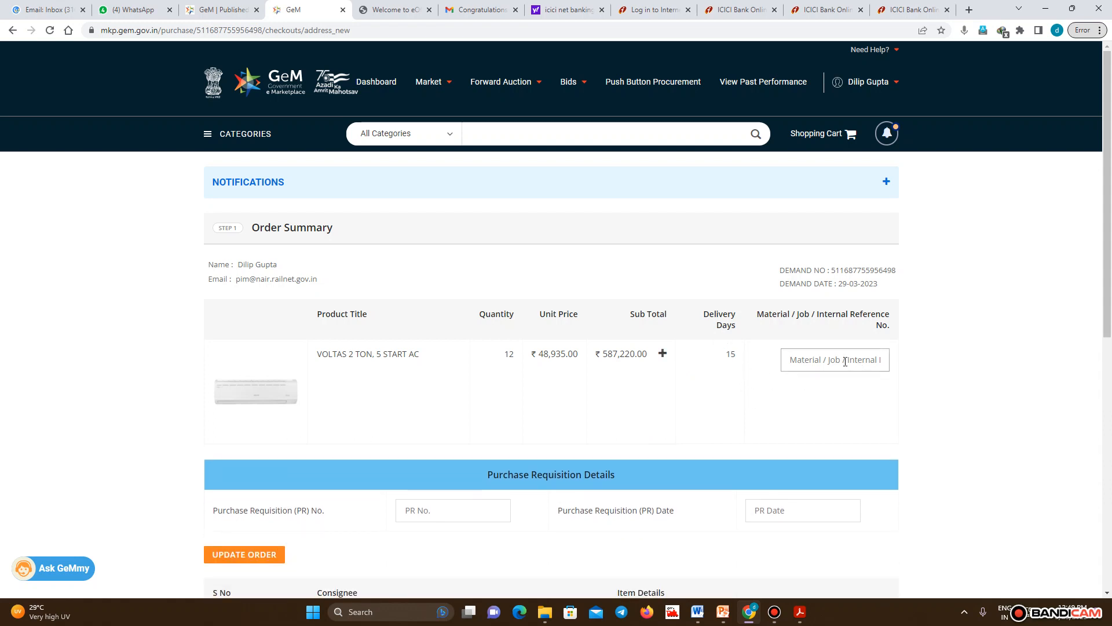
click(406, 8)
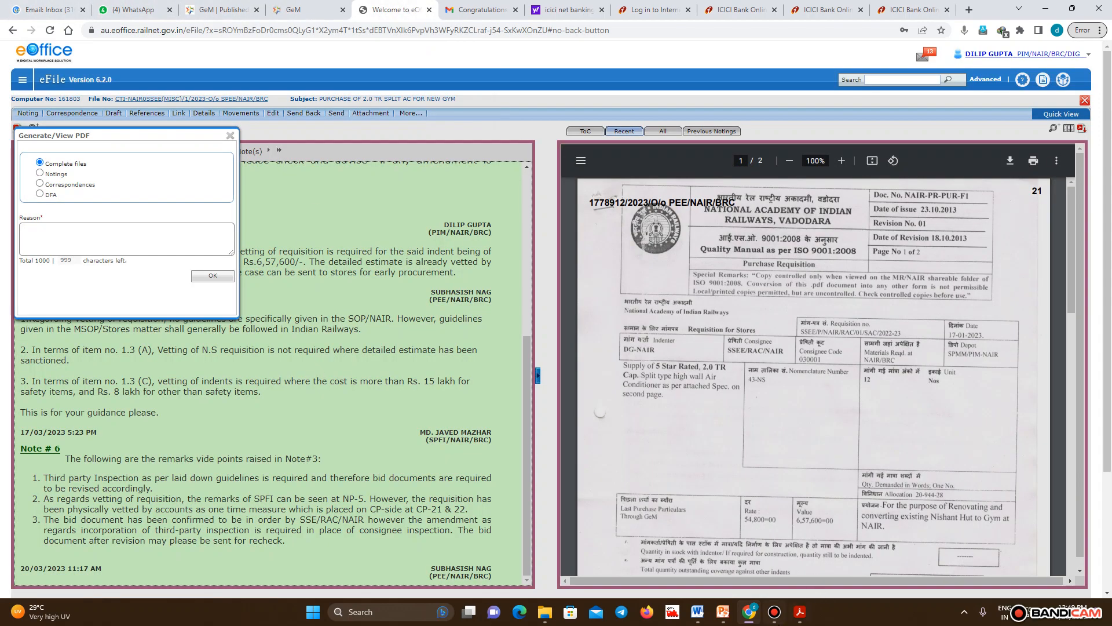
Copy file number CTI-NAIR0SSEE(MISC)/1/2023-O/o SPEE/NAIR/BRC from page 1 of the generated PDF
click(800, 612)
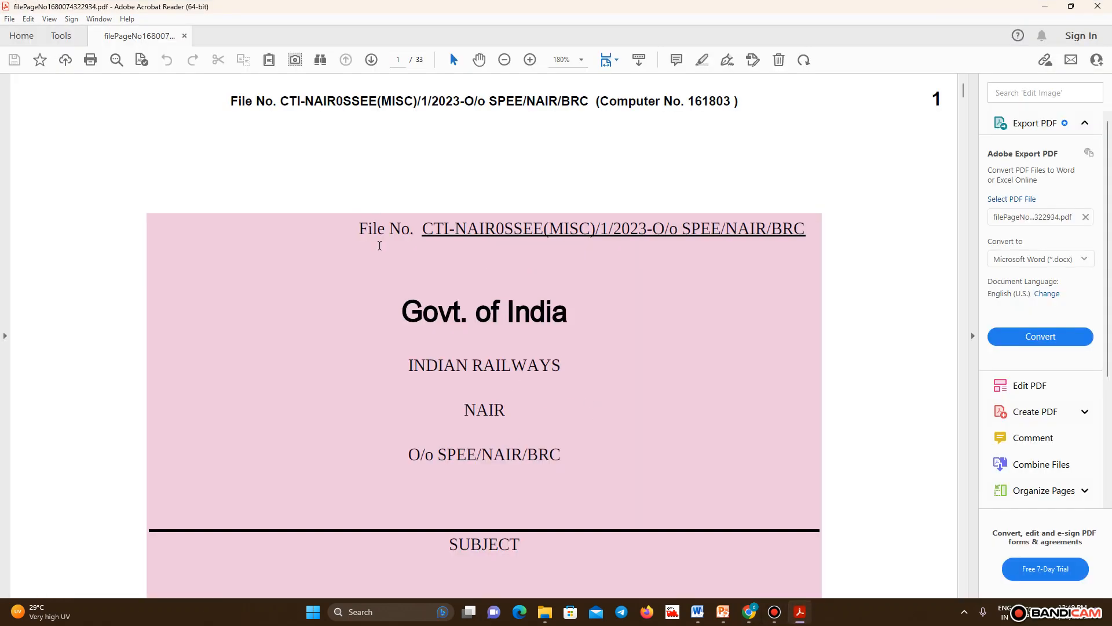
drag(421, 229, 799, 223)
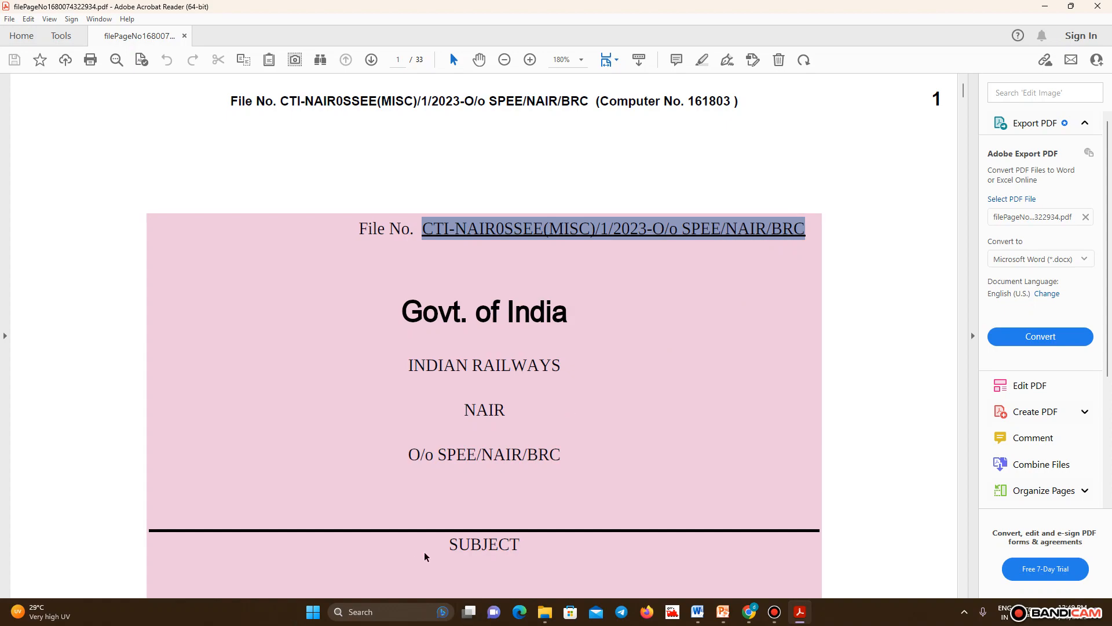
click(749, 611)
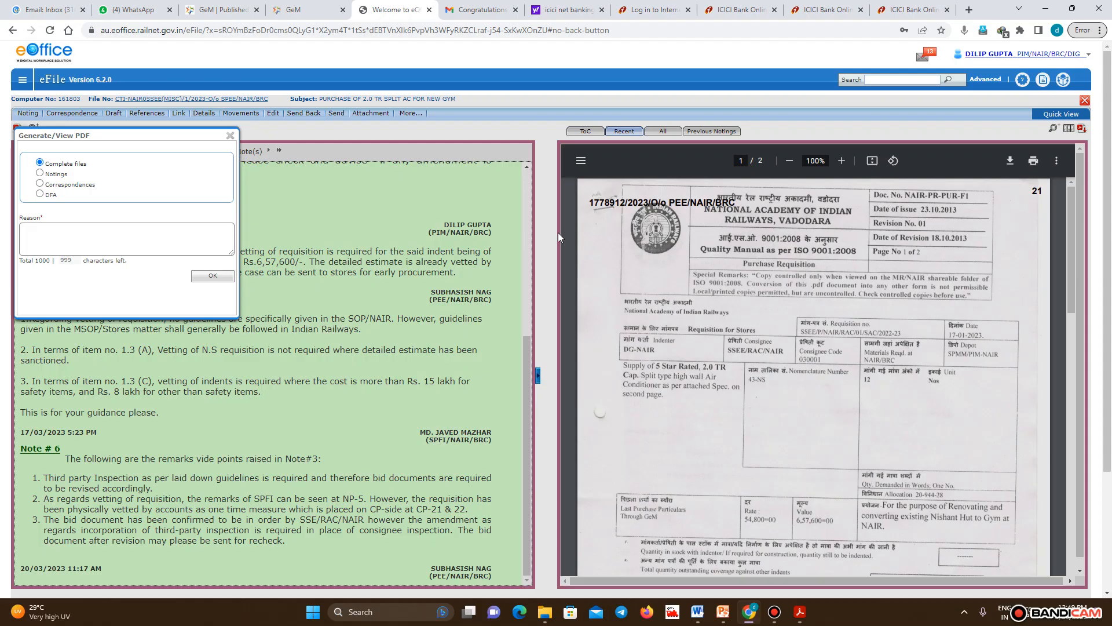
Paste the eOffice file number into the Material/Job/Internal Reference No. field
click(298, 10)
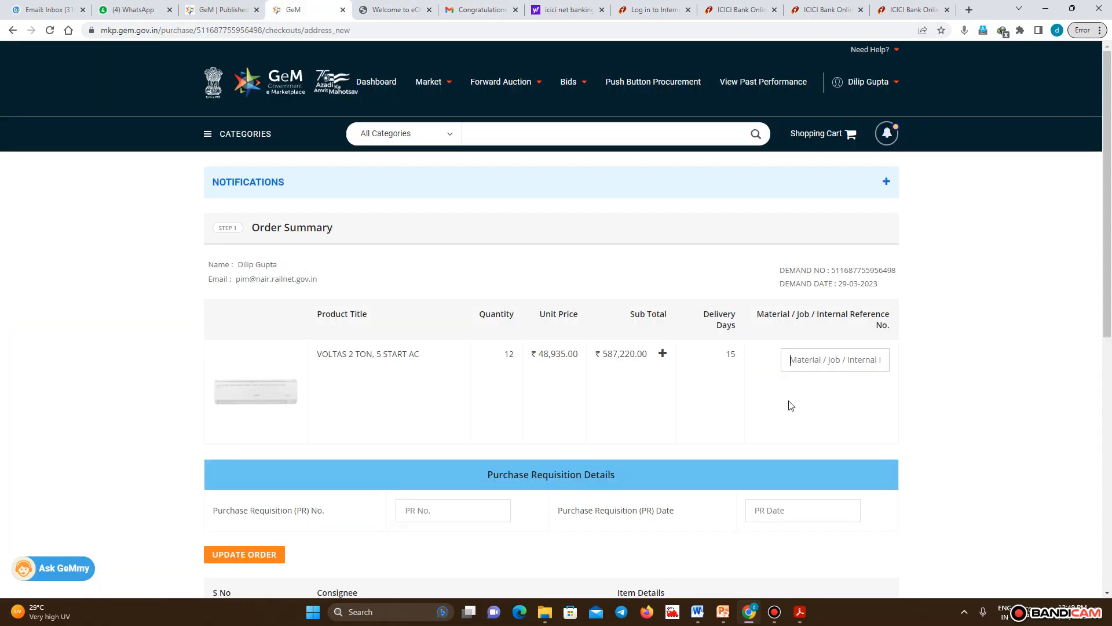
click(822, 358)
key(ctrl+v)
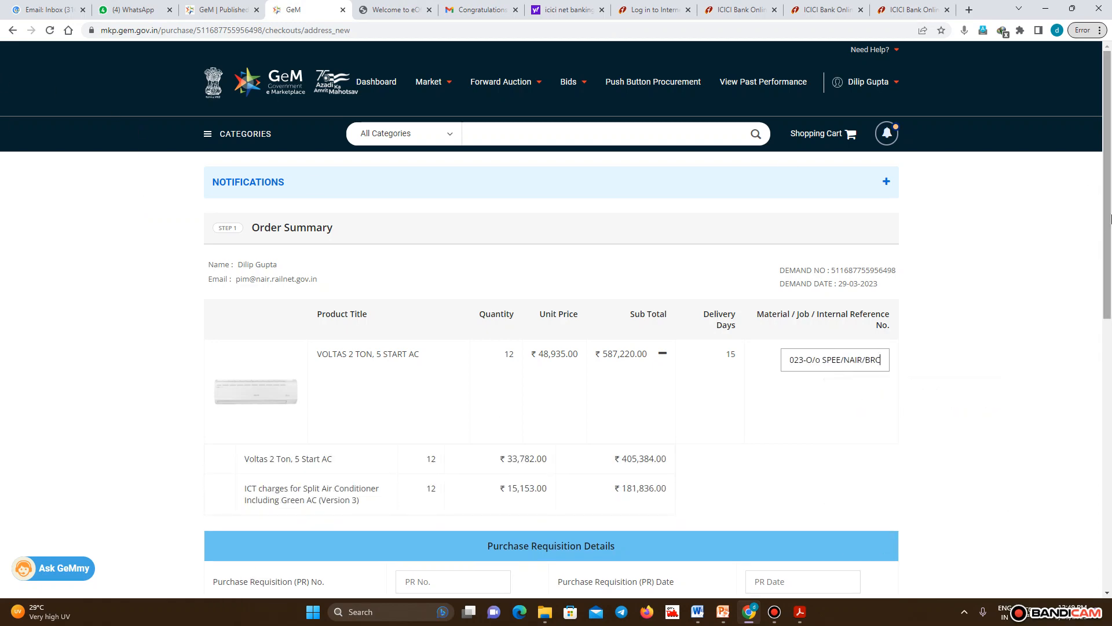
drag(1107, 197, 1110, 336)
click(396, 372)
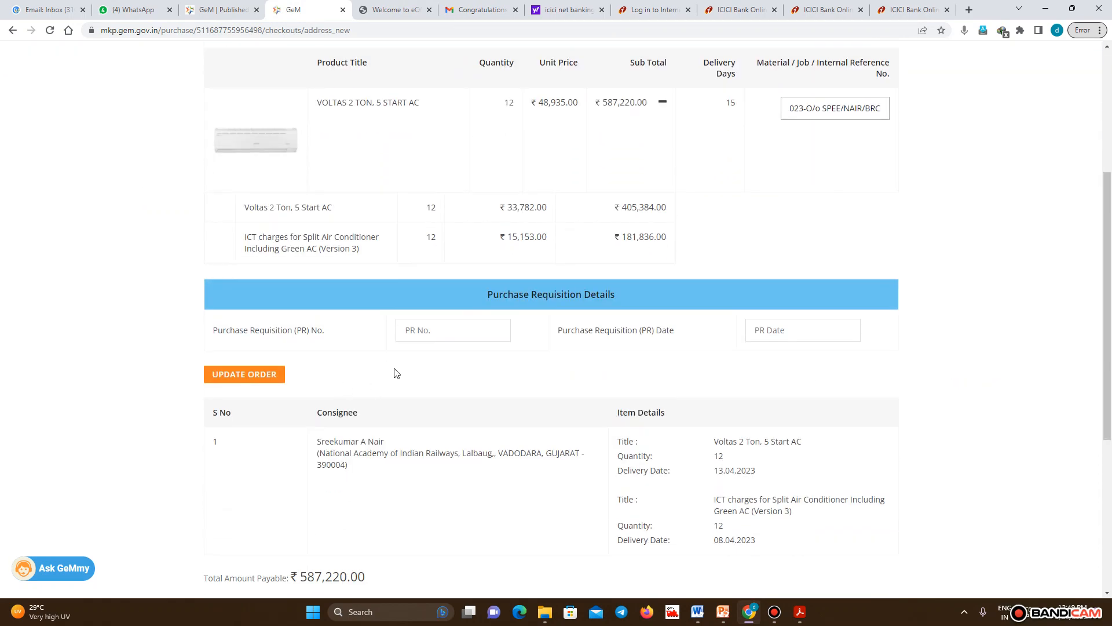
click(427, 328)
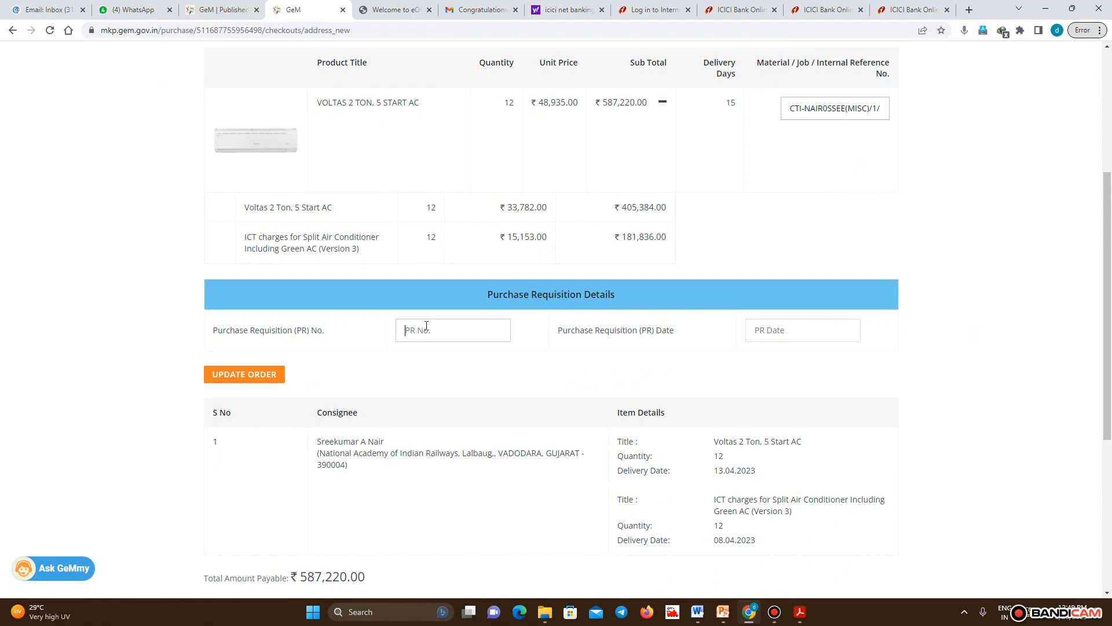
click(383, 12)
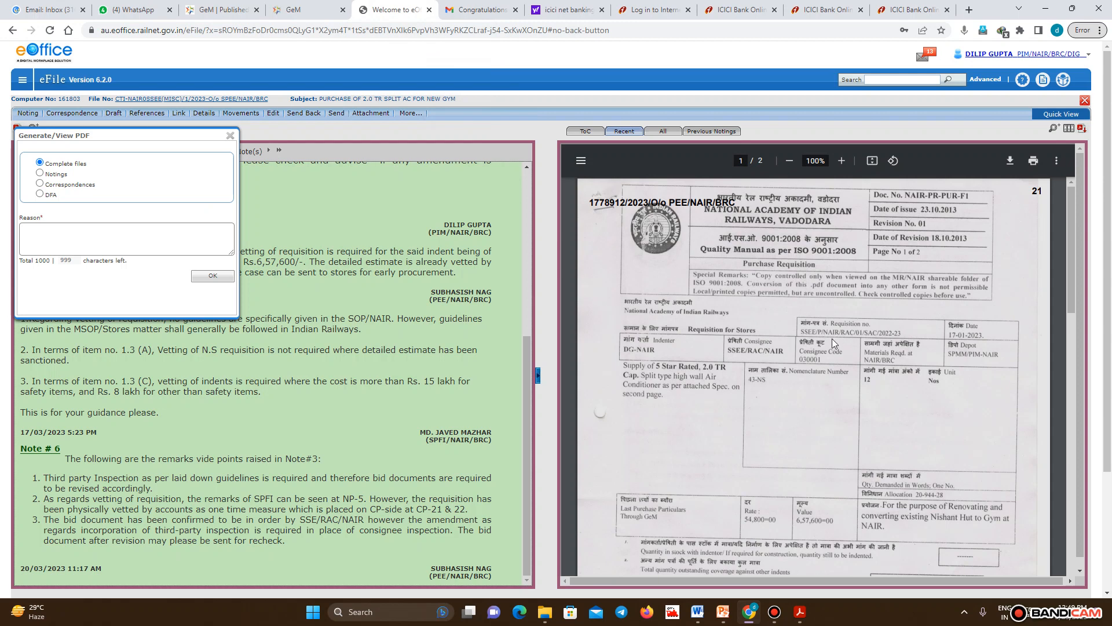
click(296, 12)
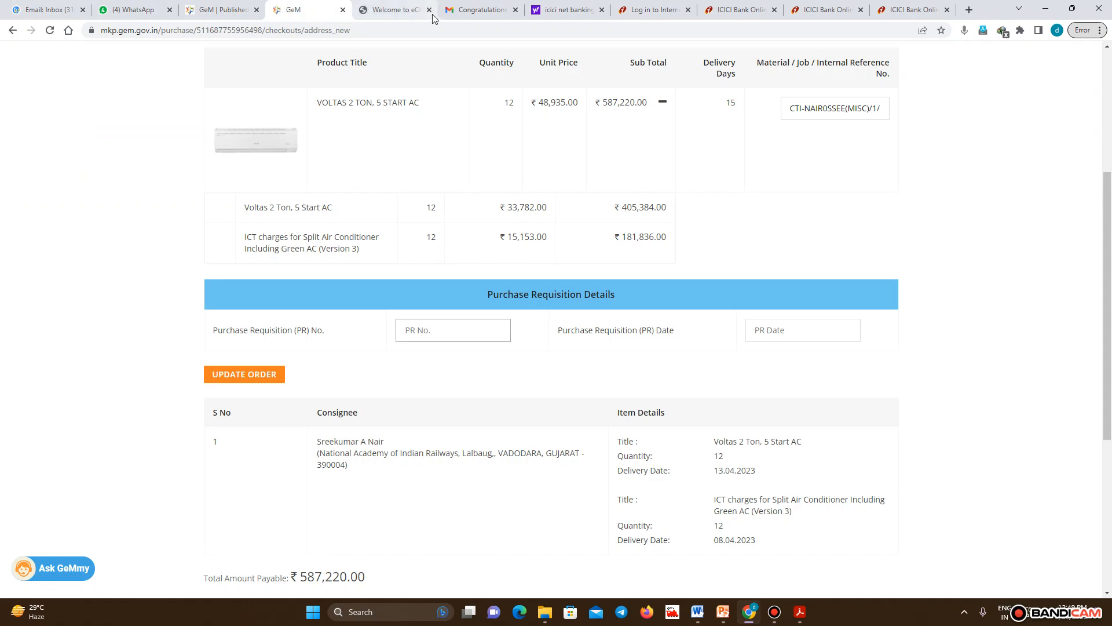
click(397, 13)
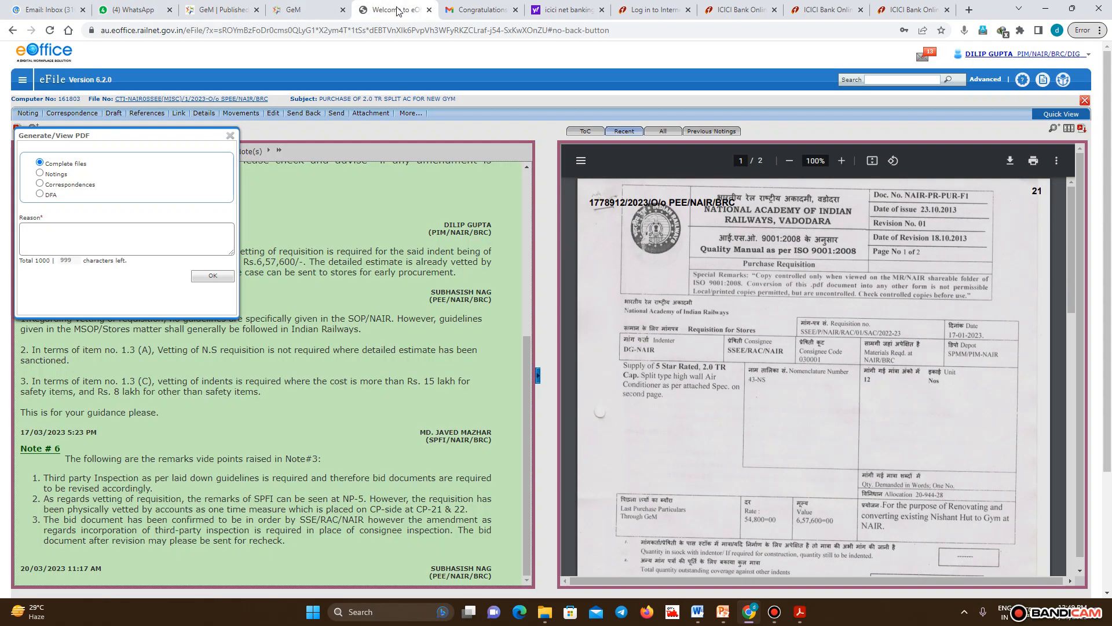
Enter PR number SSEE/P/NAIR/RAC/01/SAC/2022-23, checking it against the eOffice requisition
click(307, 10)
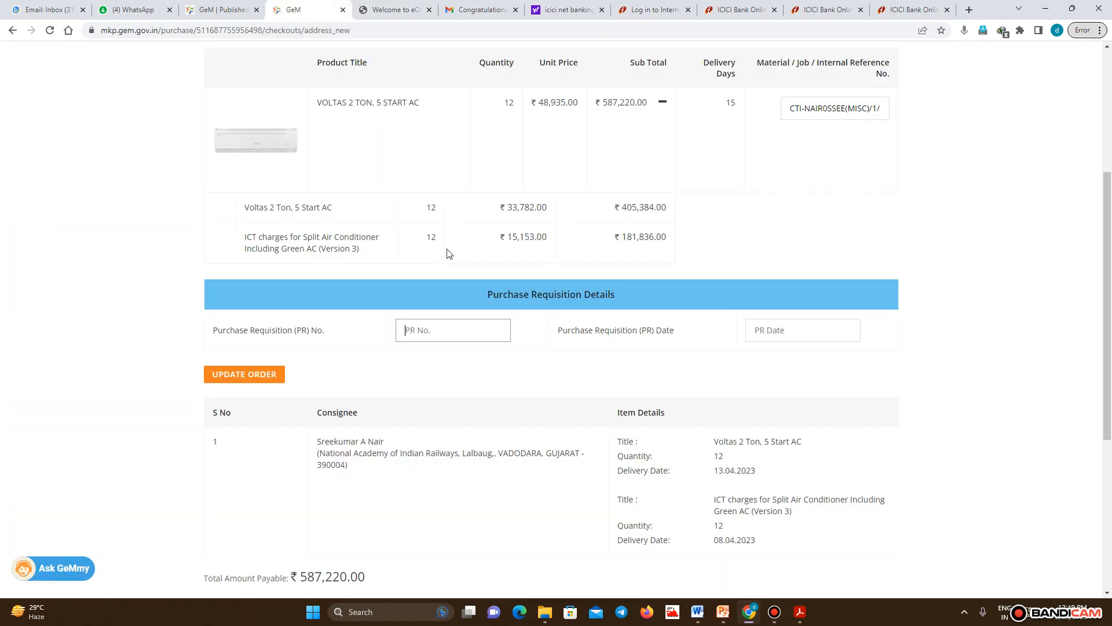
text(SSEE/)
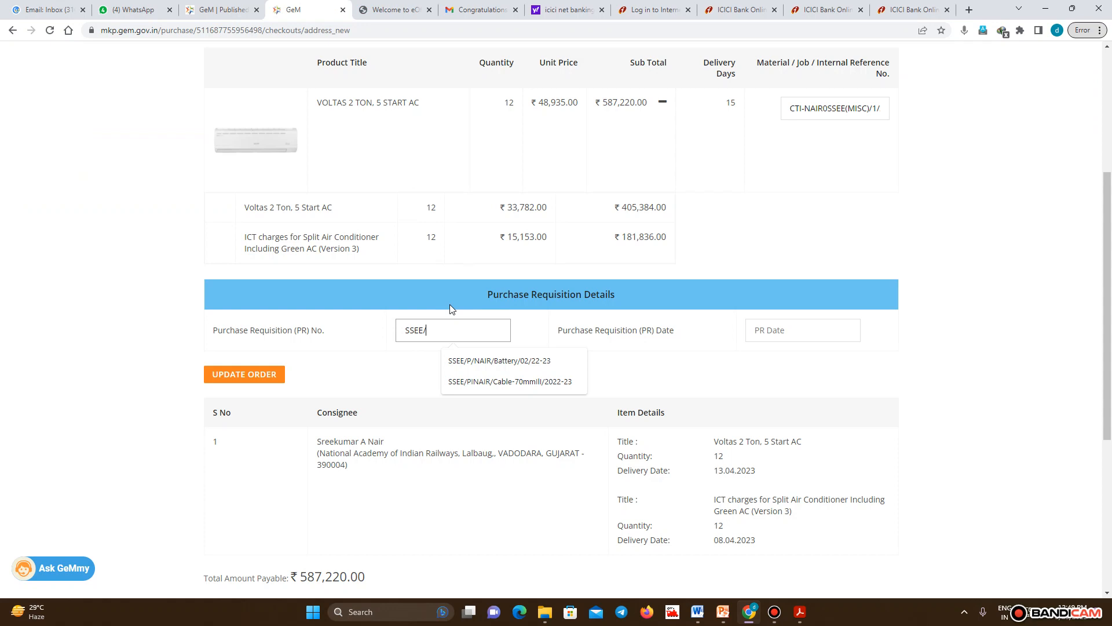
text(P/NAIR/)
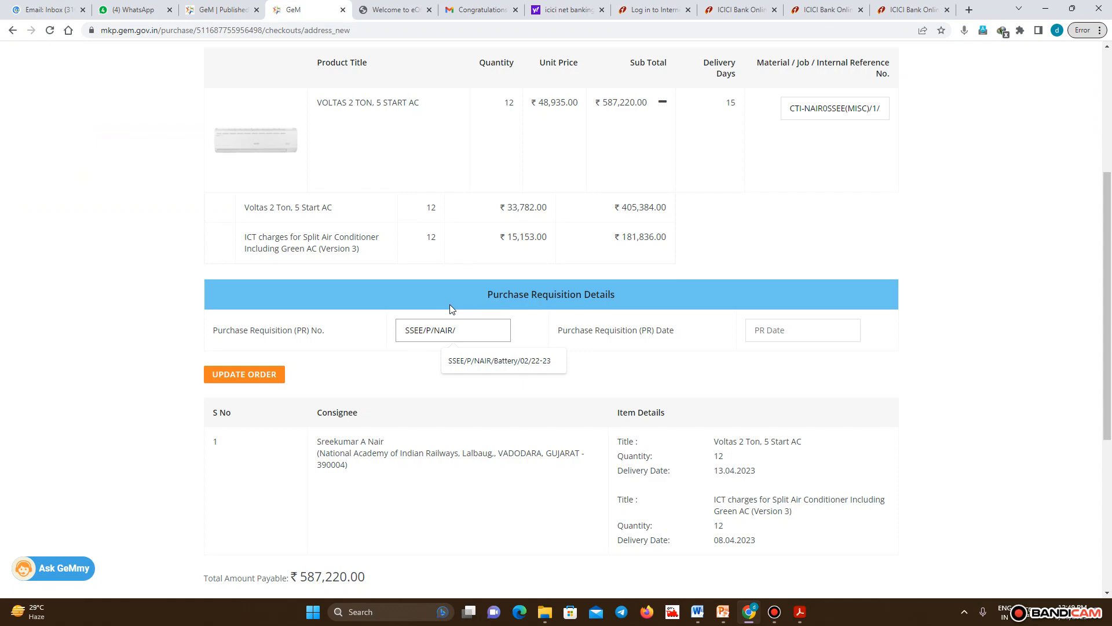
click(404, 10)
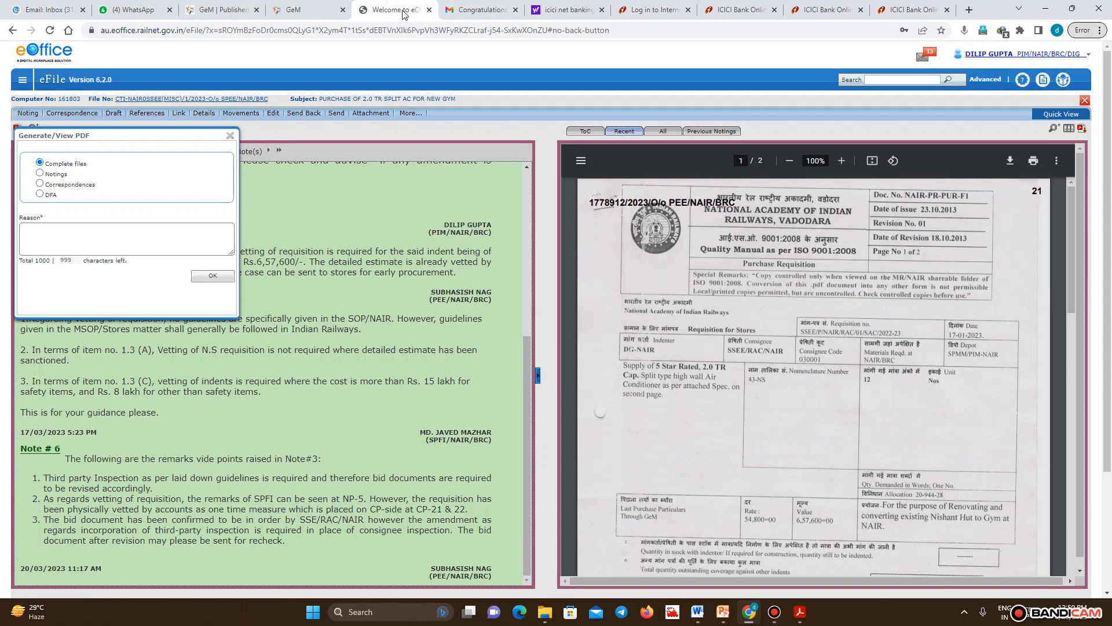
click(308, 8)
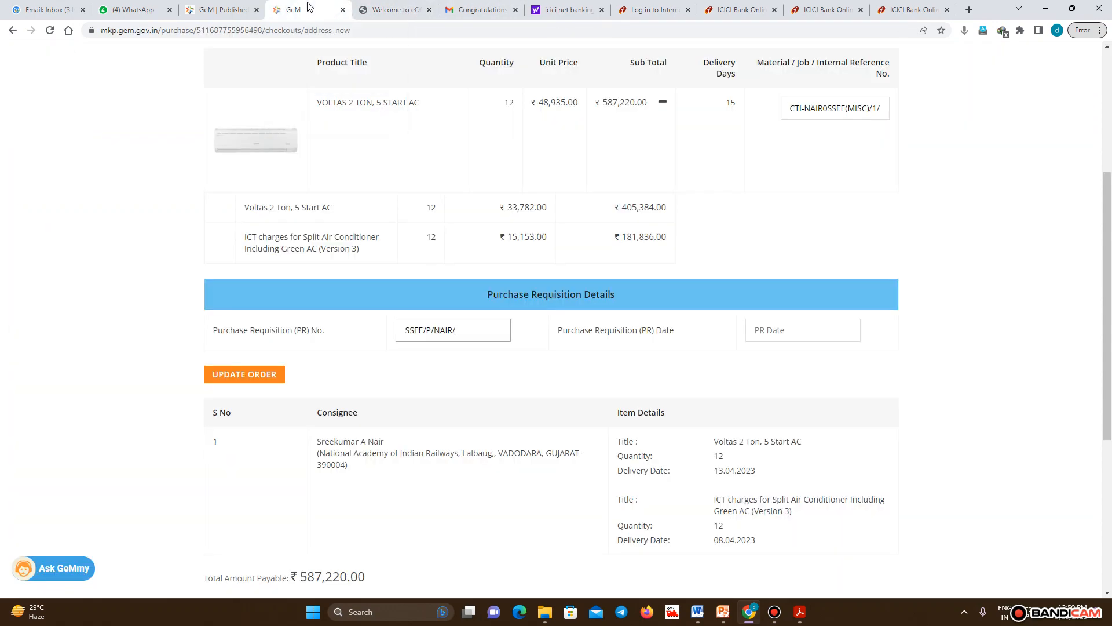
text(01/SAC)
click(394, 12)
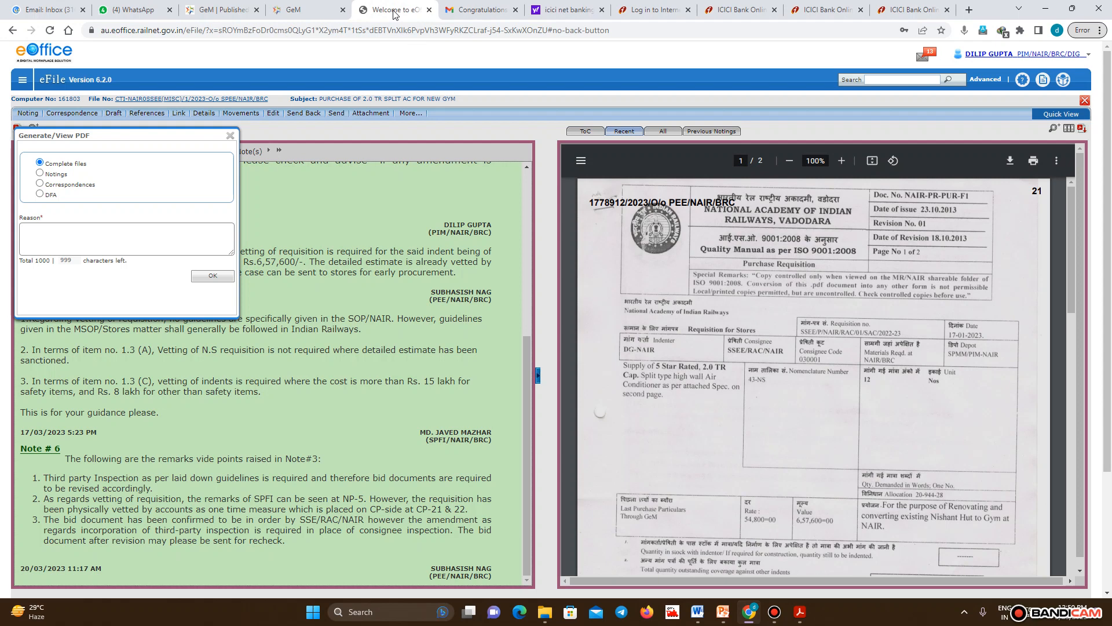
click(297, 9)
text(1/SAC)
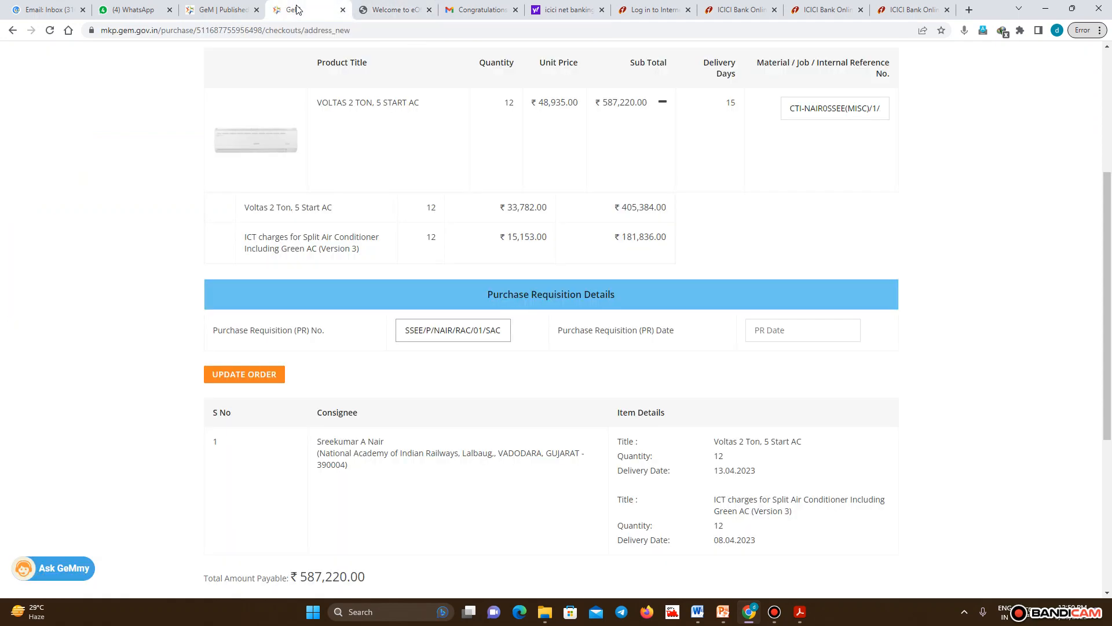
text(/2022-23)
Pick 17.01.2023 as the PR date, update the order and continue to the payment step
click(234, 11)
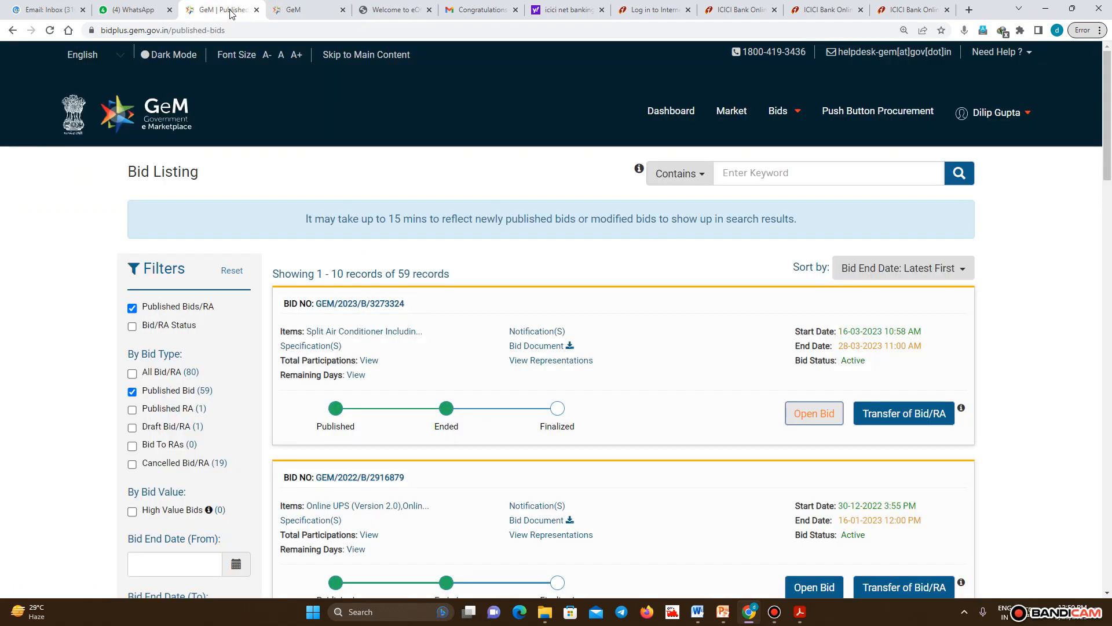
click(317, 11)
click(384, 10)
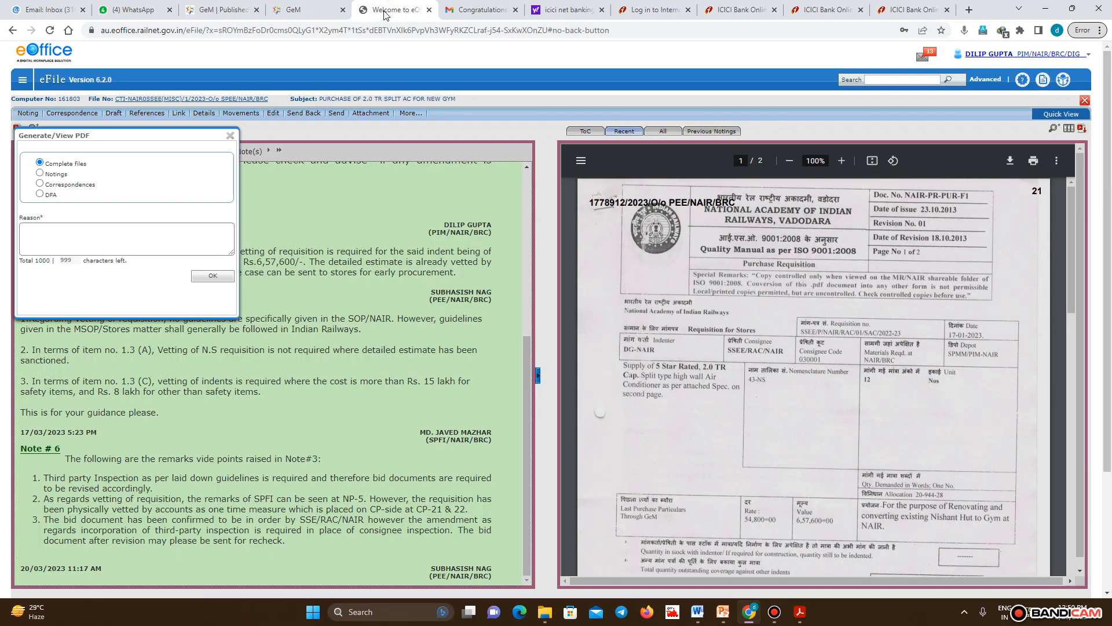
click(318, 10)
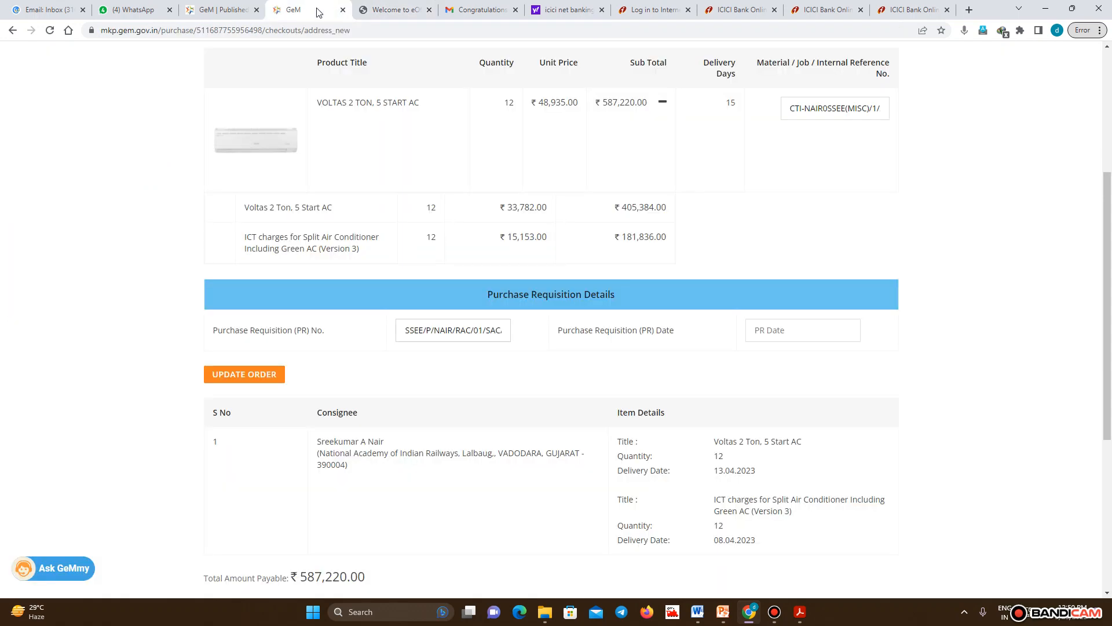
click(784, 329)
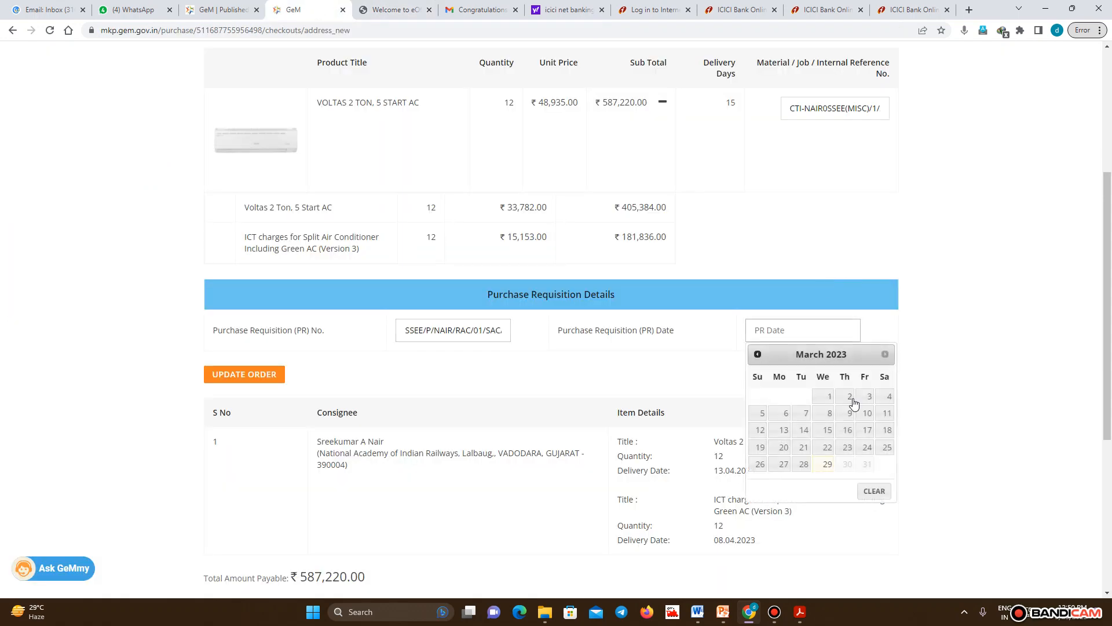
click(757, 354)
click(757, 356)
click(804, 429)
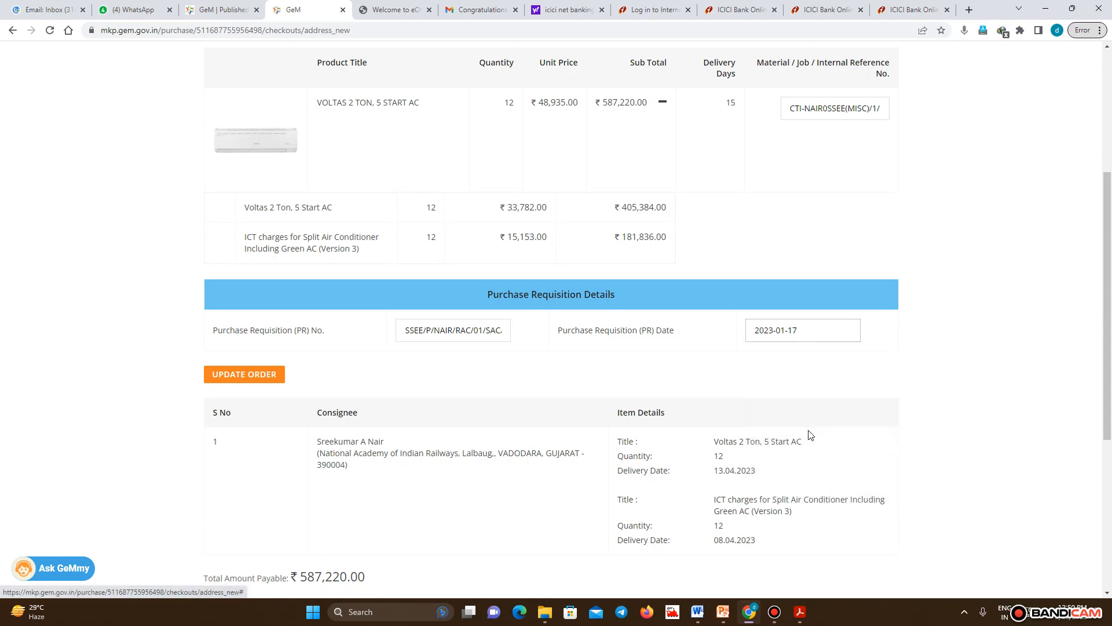
scroll(1110, 256, down, 5)
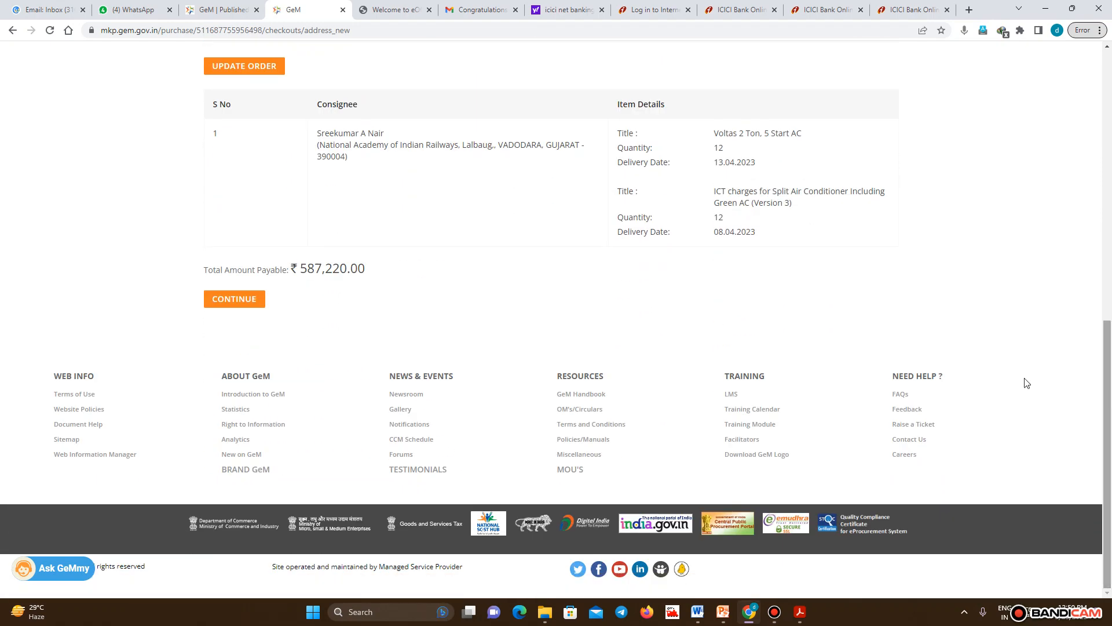
click(237, 69)
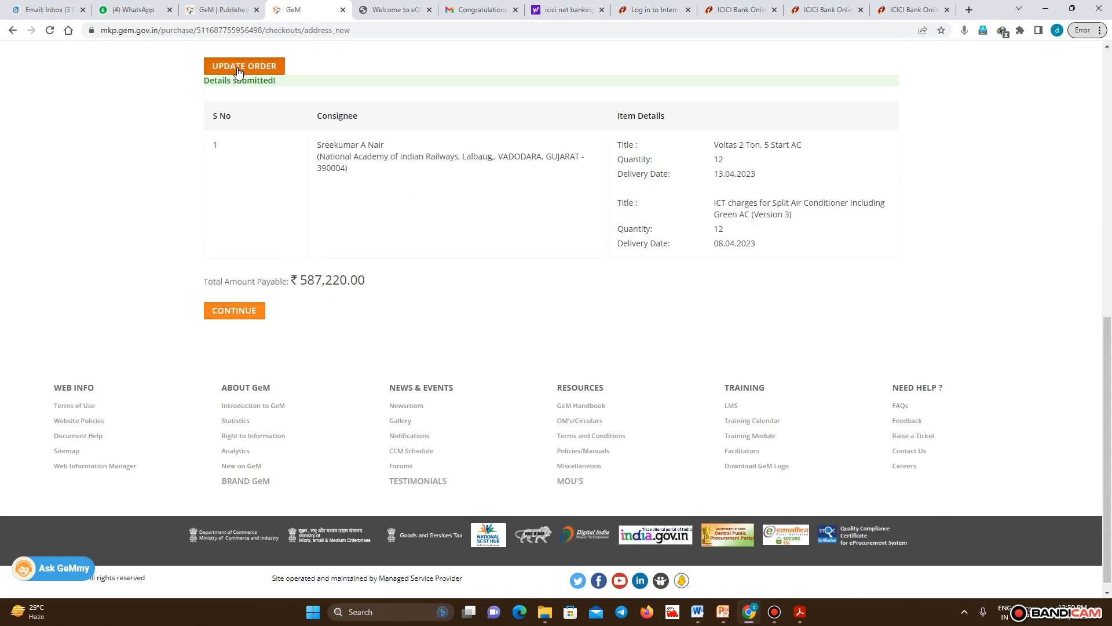
click(243, 312)
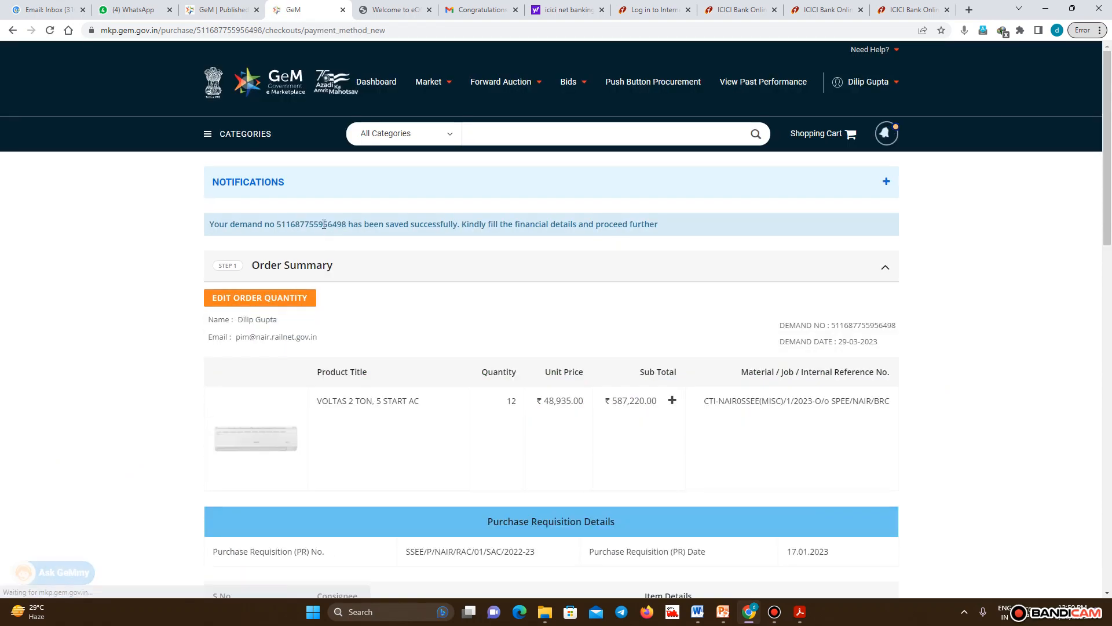
Enter DG/NAIR for administration approval, SPFI for financial approval, and Consignee for the tax invoice
scroll(1108, 290, down, 8)
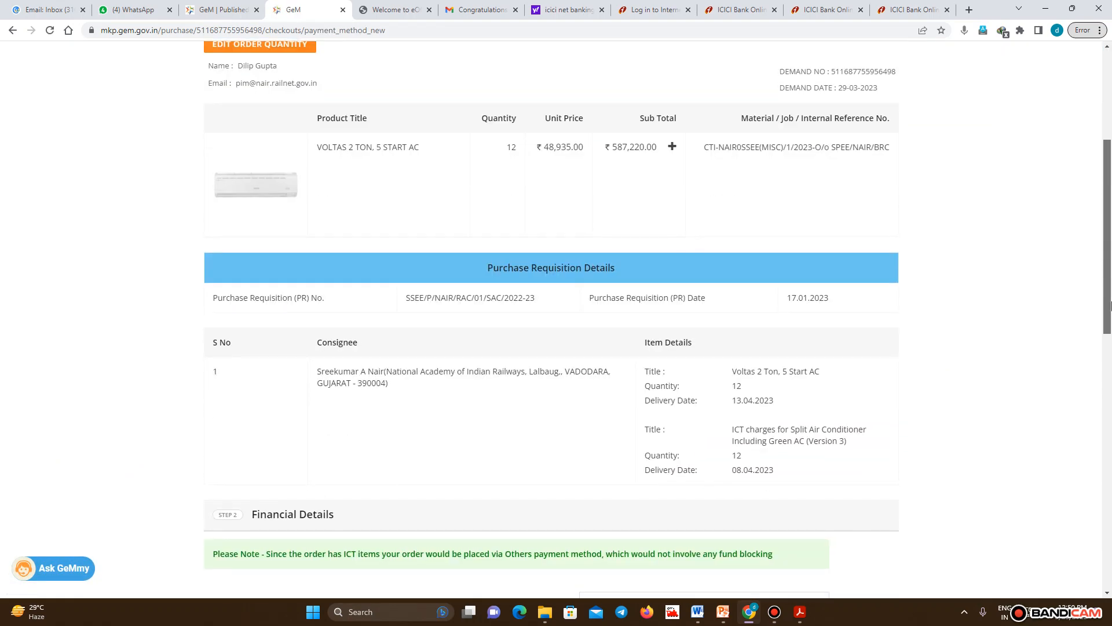
scroll(1110, 311, down, 3)
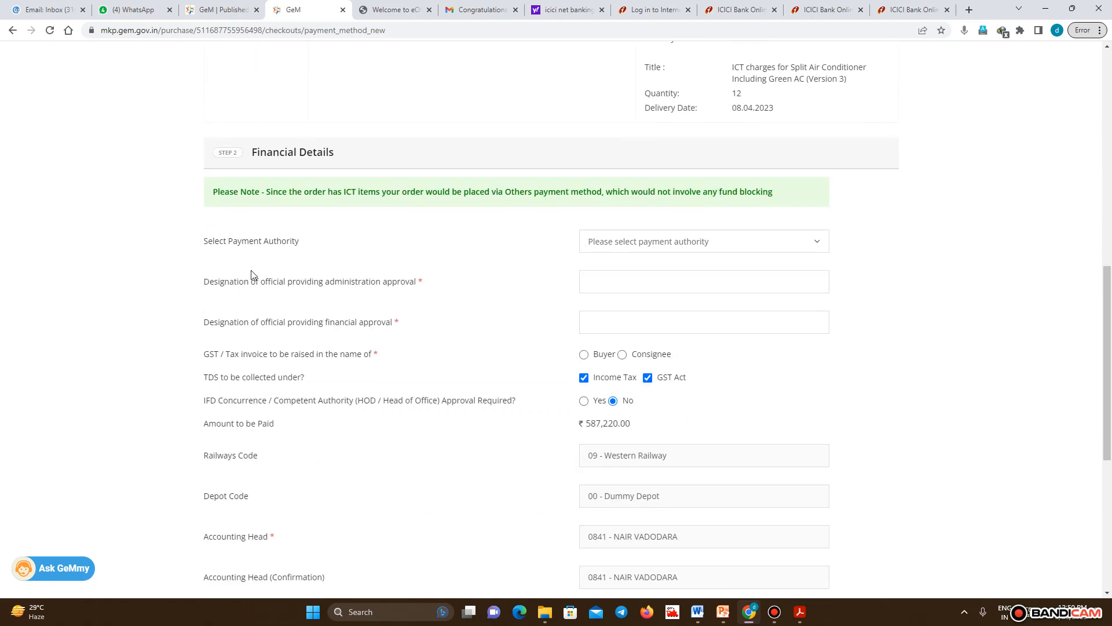
click(718, 241)
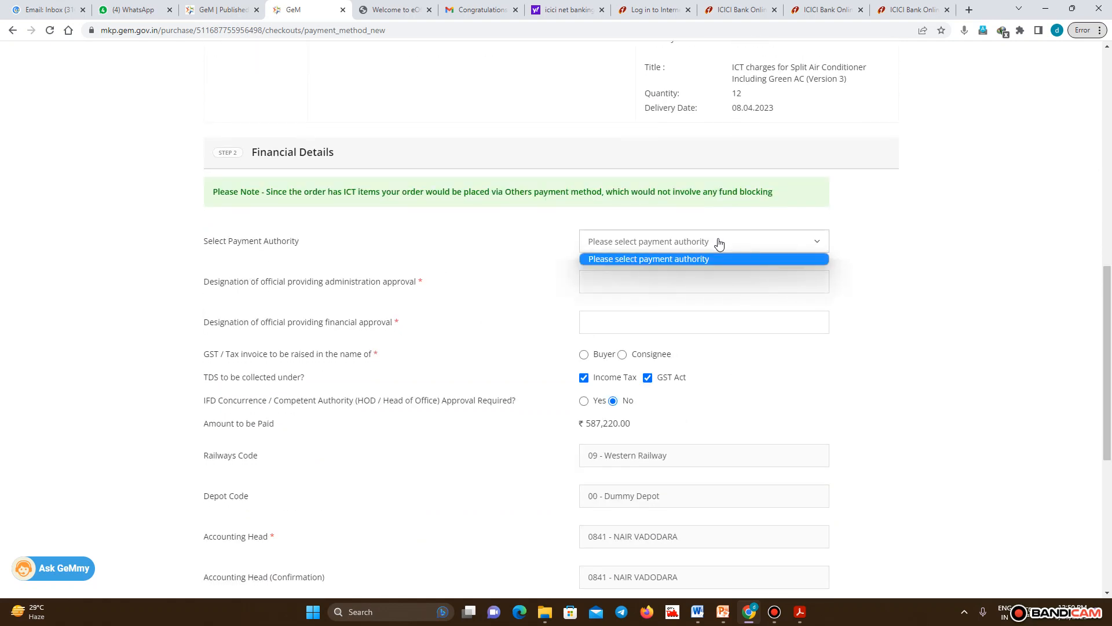
click(707, 262)
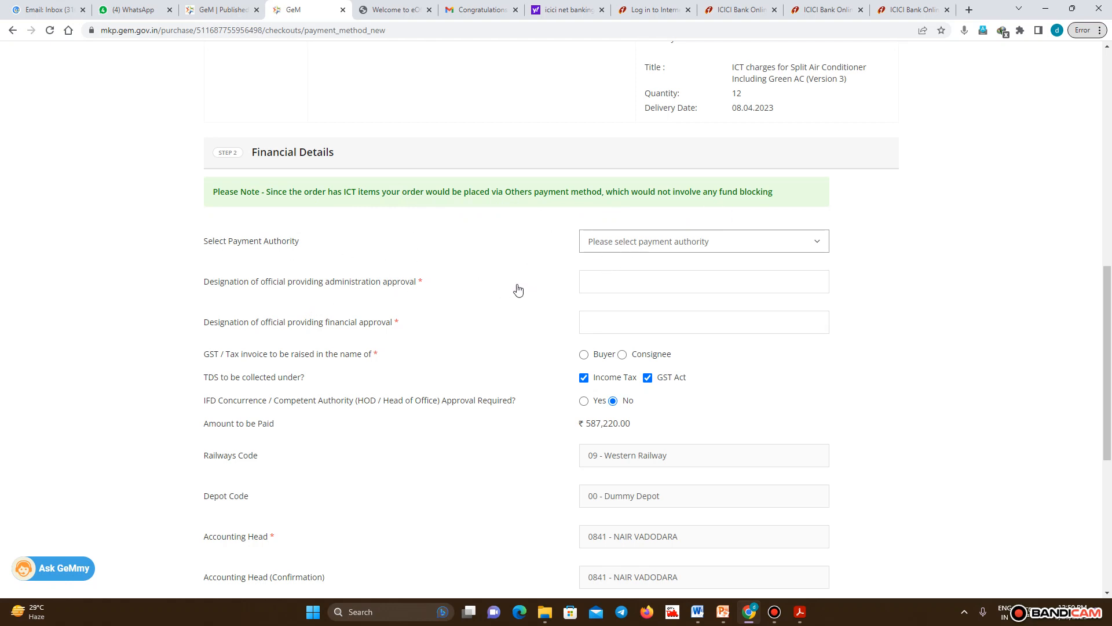
click(659, 239)
click(614, 282)
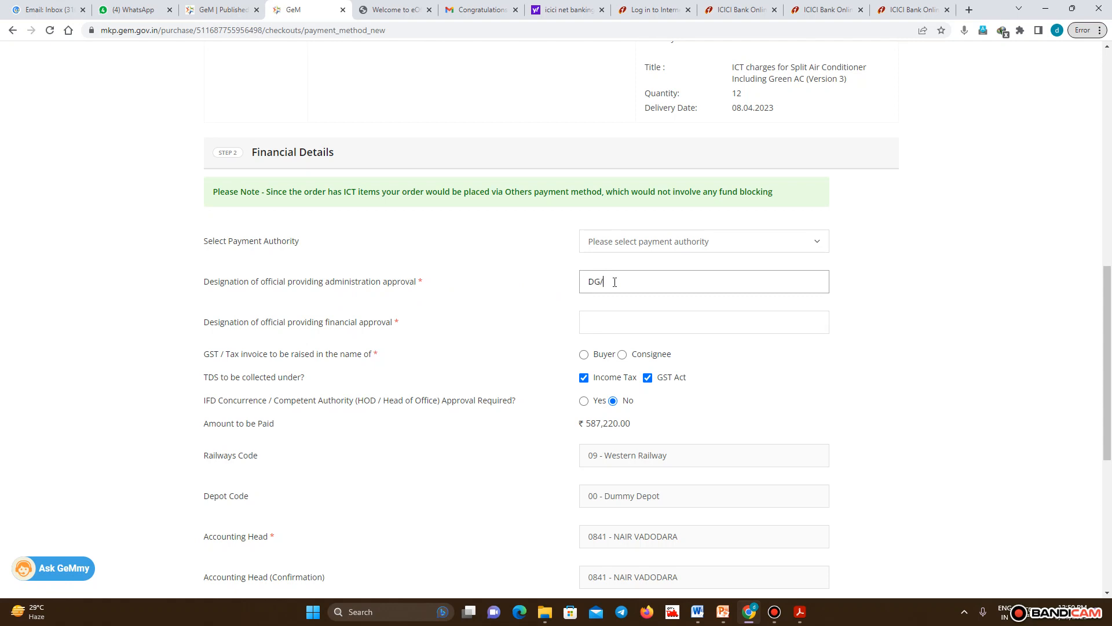
text(DG/NAIR)
click(595, 325)
text(S)
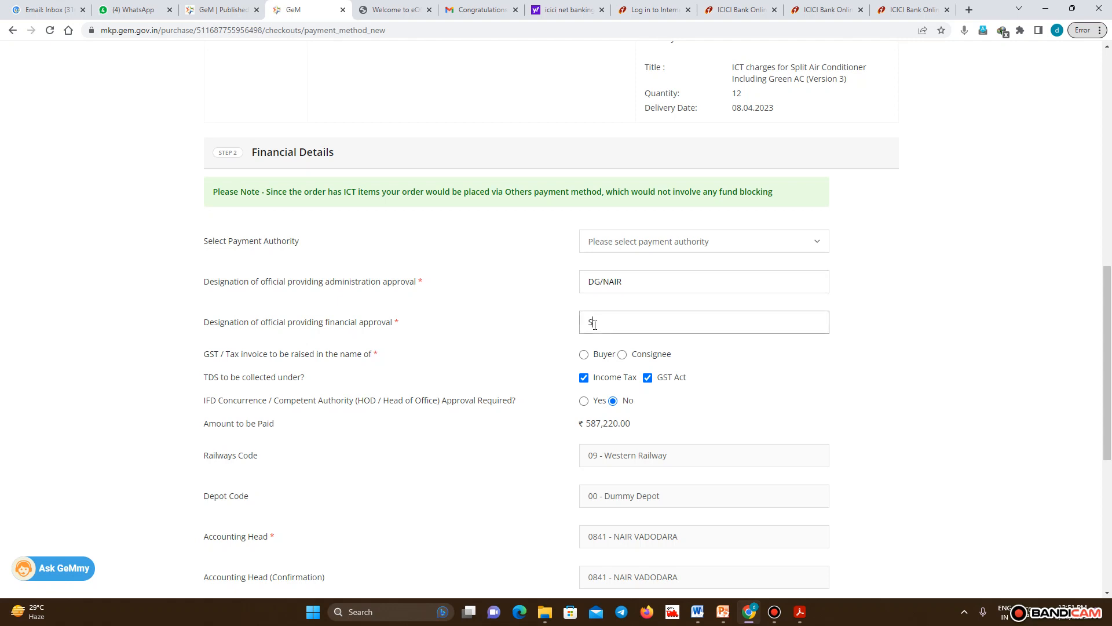
text(PFI)
click(623, 355)
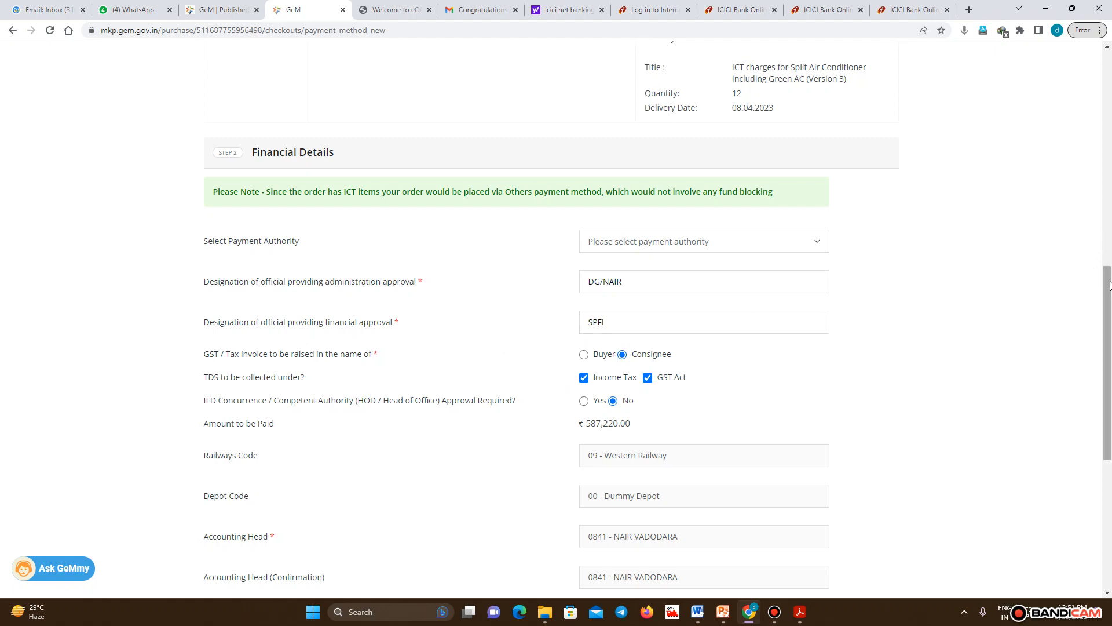
scroll(1095, 252, down, 4)
click(604, 374)
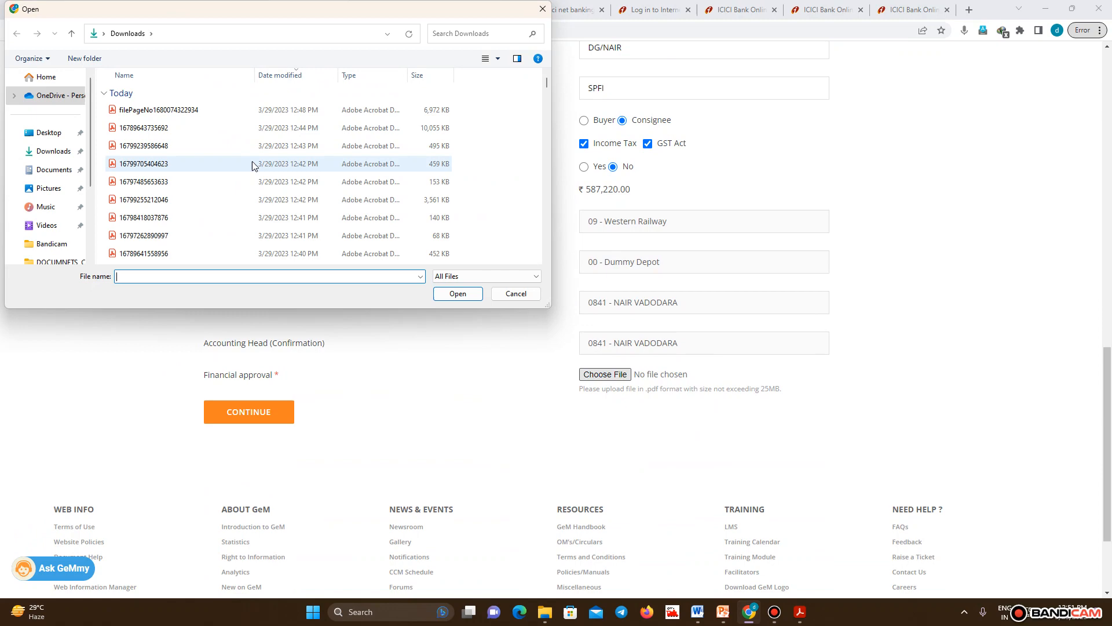
click(168, 110)
click(457, 294)
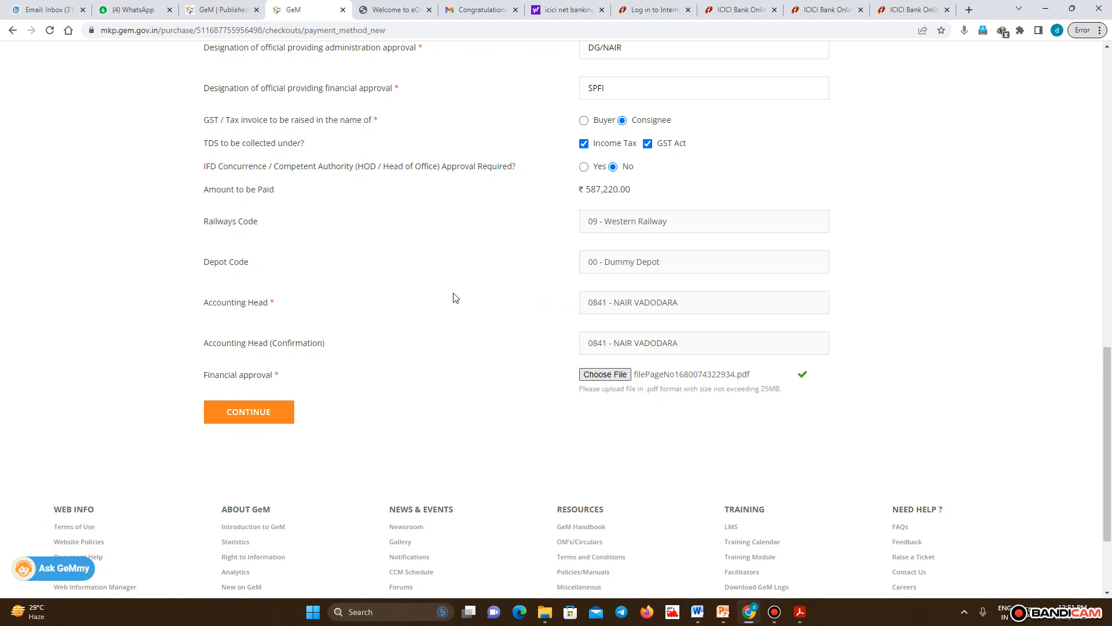
click(249, 413)
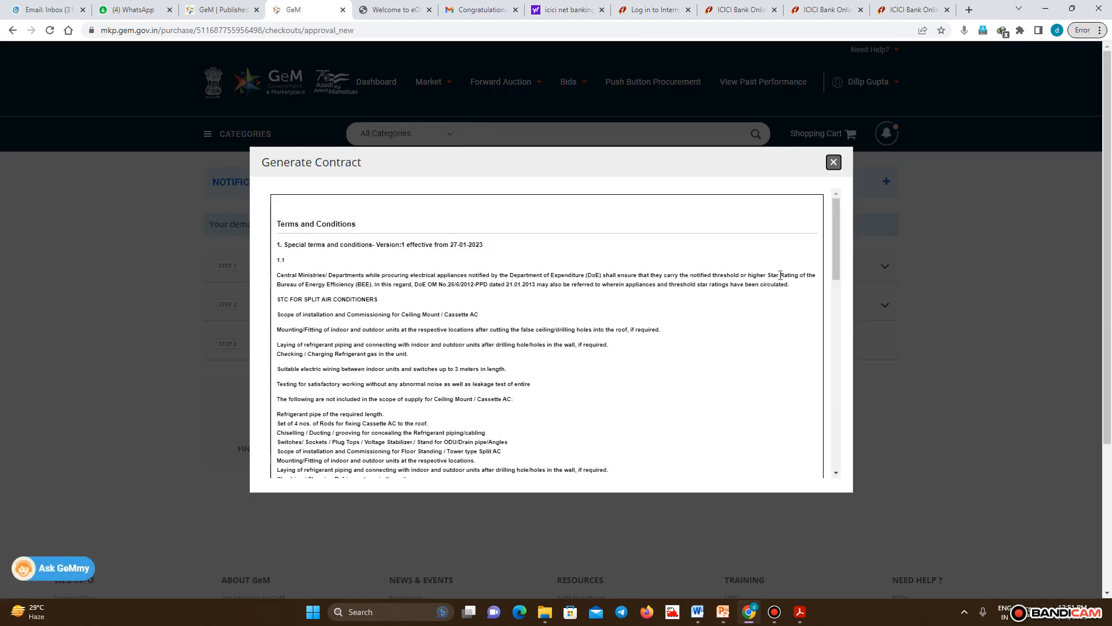
Accept and save the contract terms, then consent to e-signing the document
drag(835, 228, 860, 417)
click(542, 451)
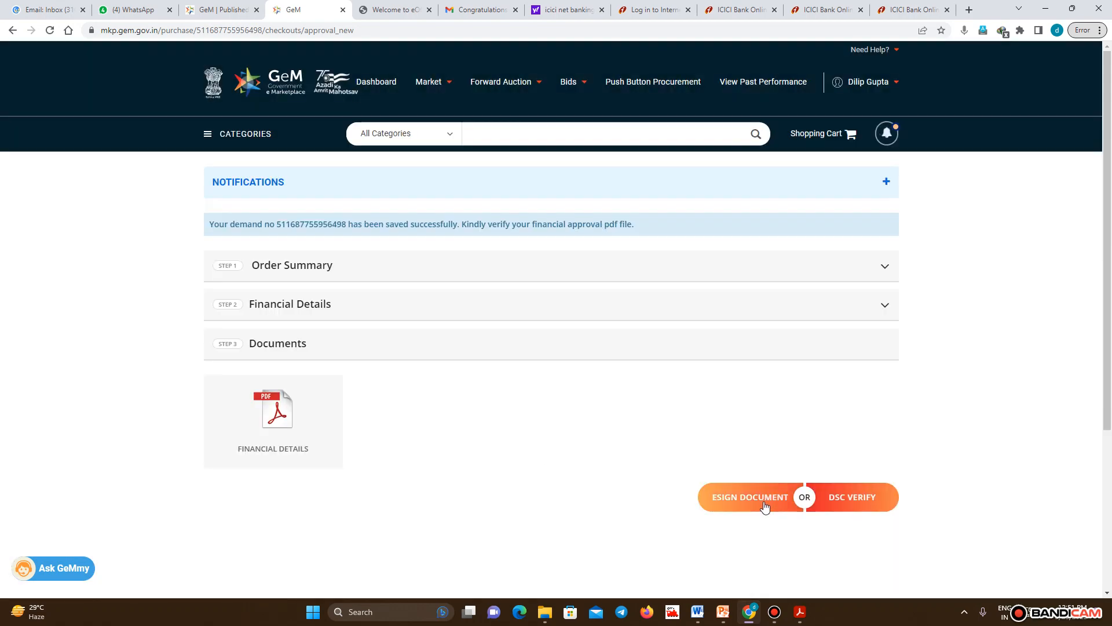
click(765, 506)
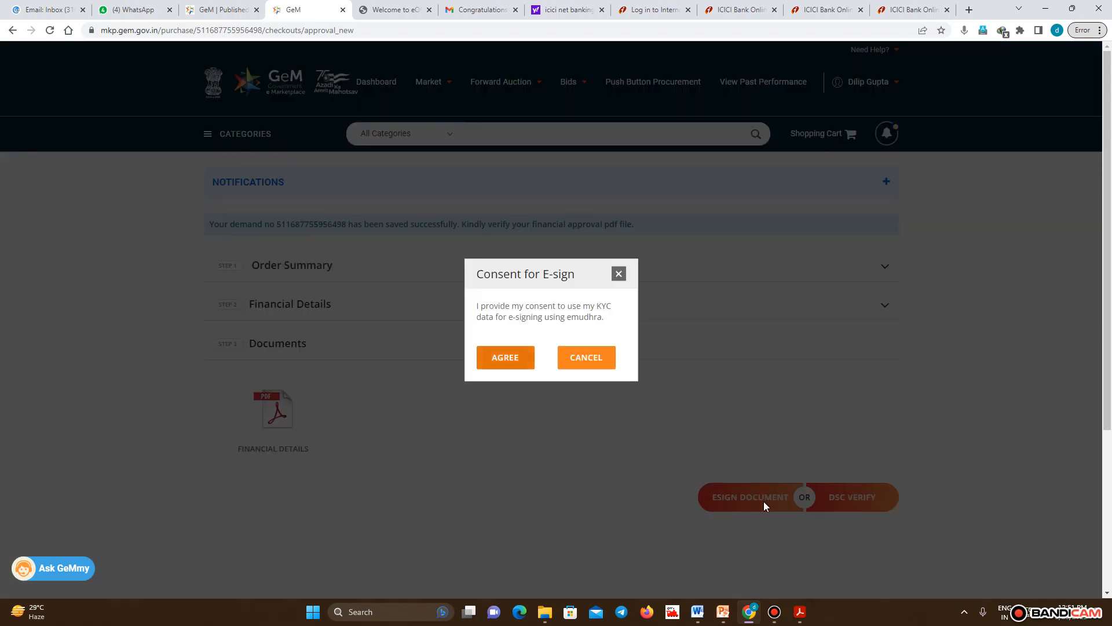
click(507, 359)
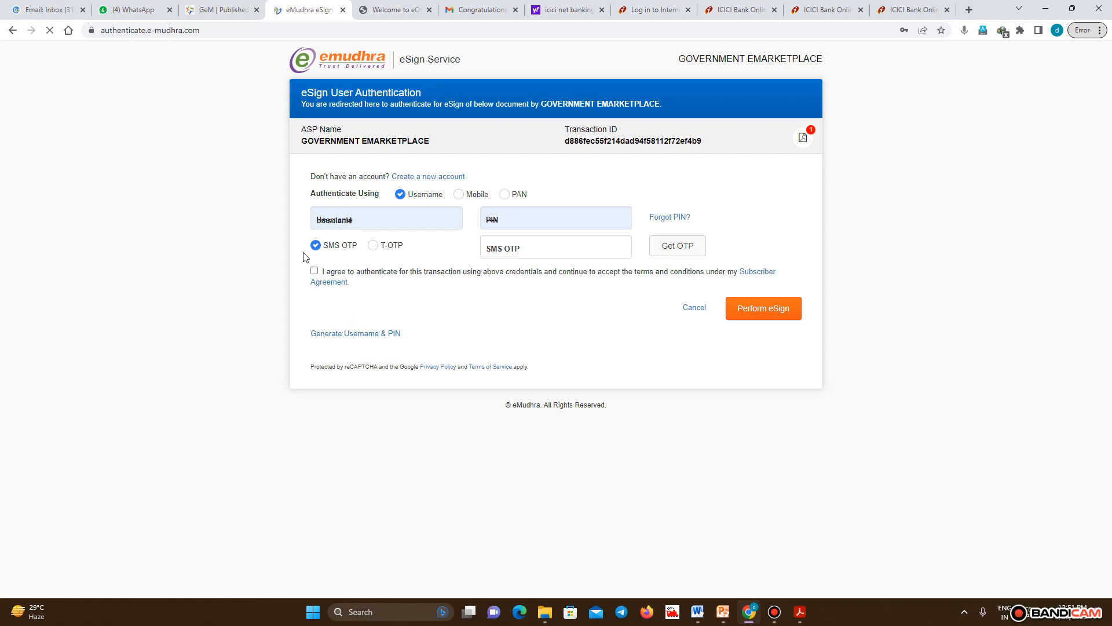
Fill in the signer's username and PIN from a saved login and request an SMS OTP
click(425, 220)
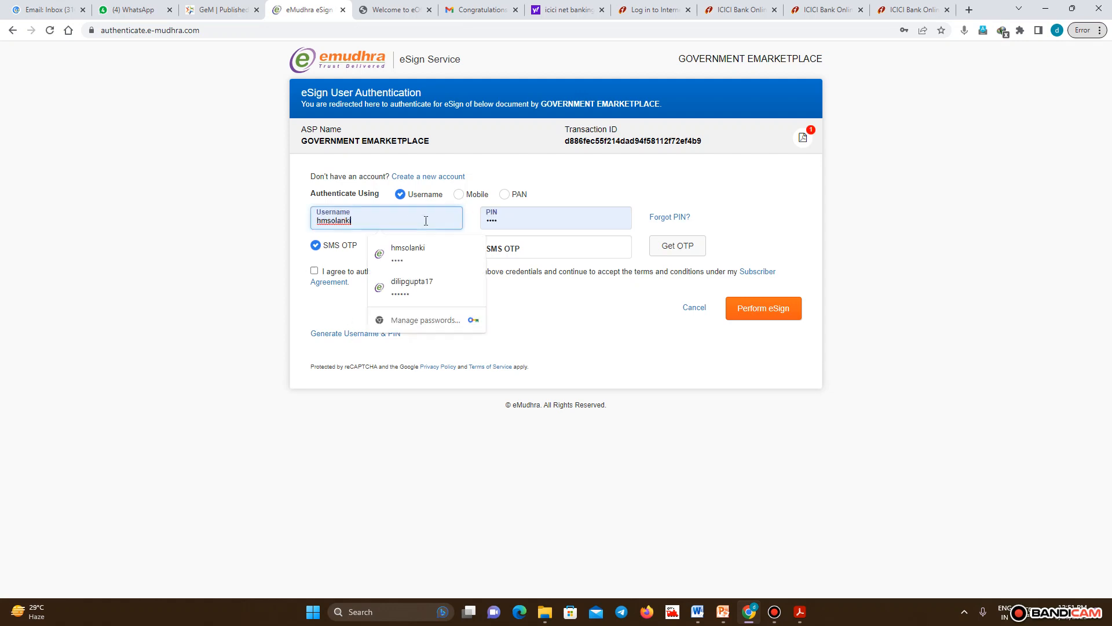
click(443, 290)
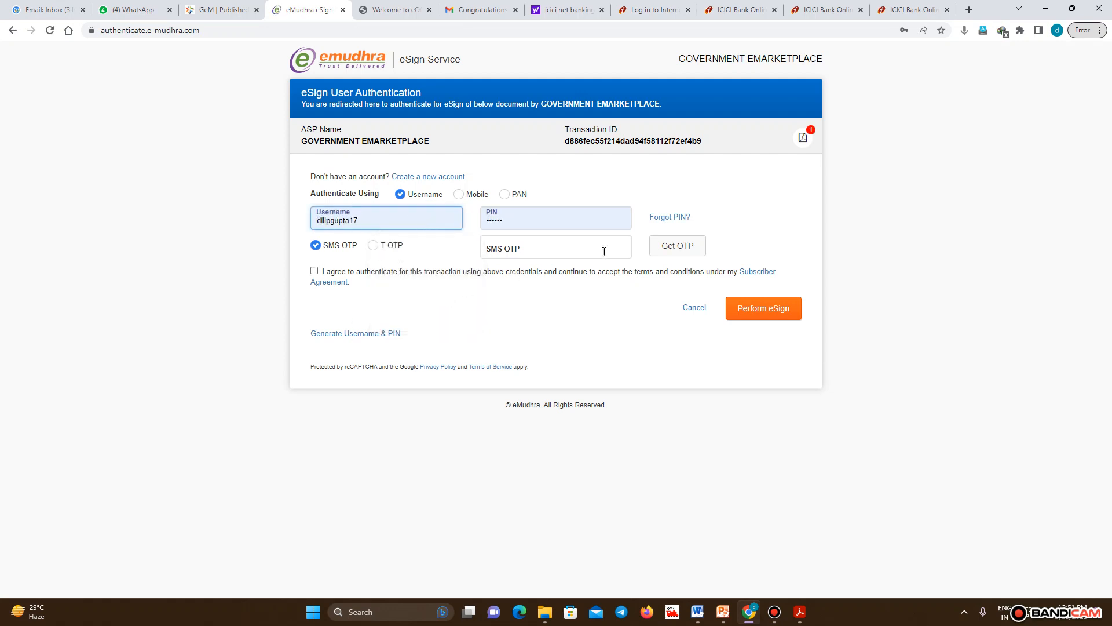
click(675, 247)
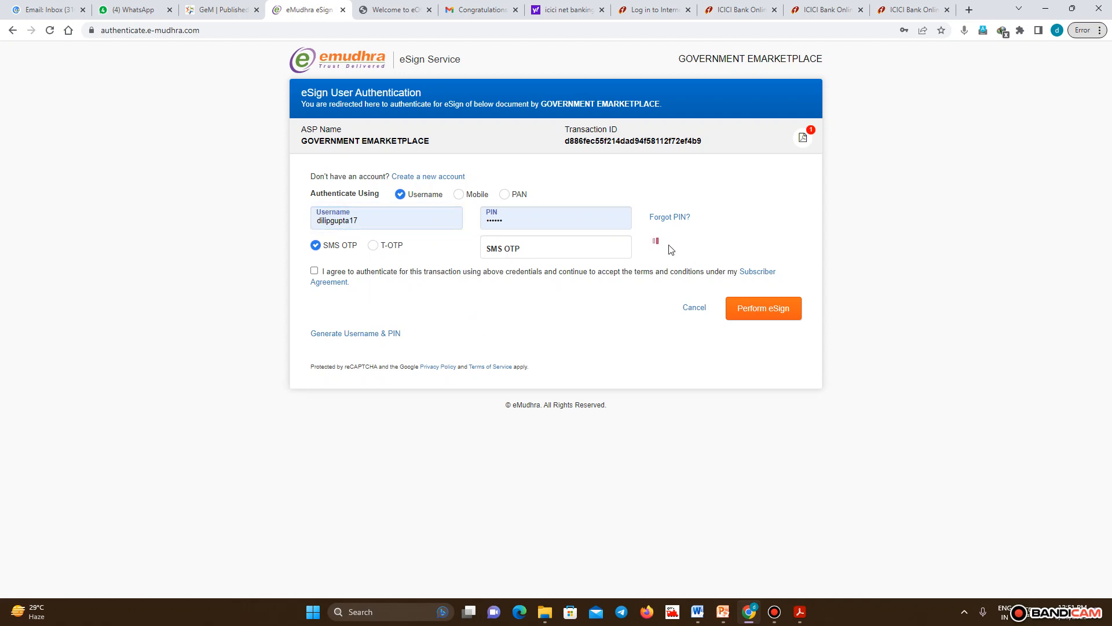
Re-request the SMS OTP and open the GeM-Contract document for viewing in Acrobat Reader
click(509, 253)
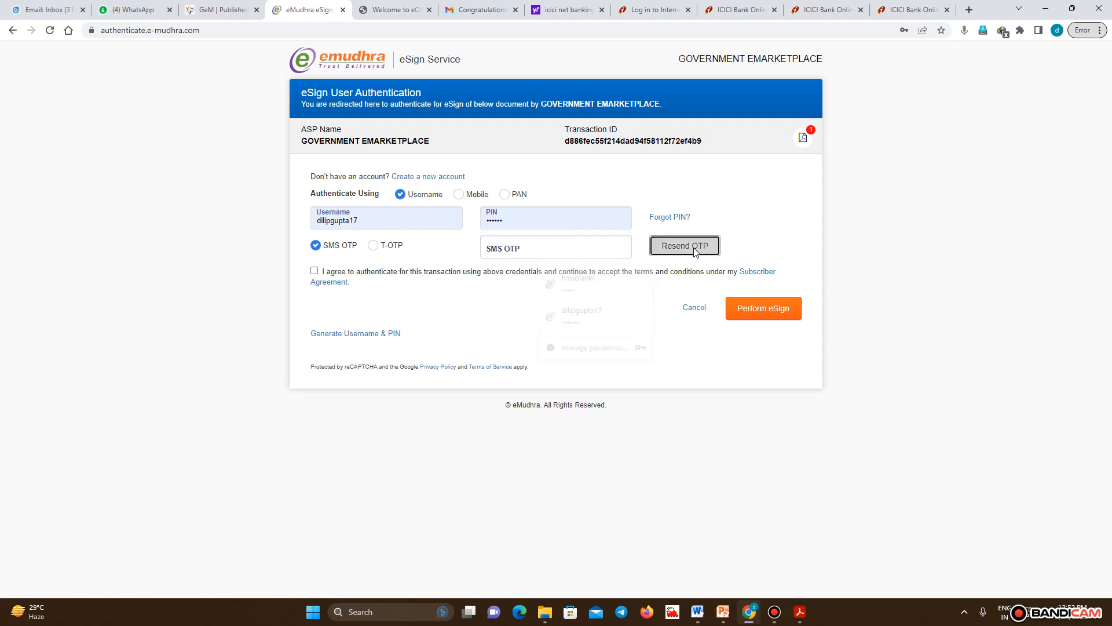
click(695, 249)
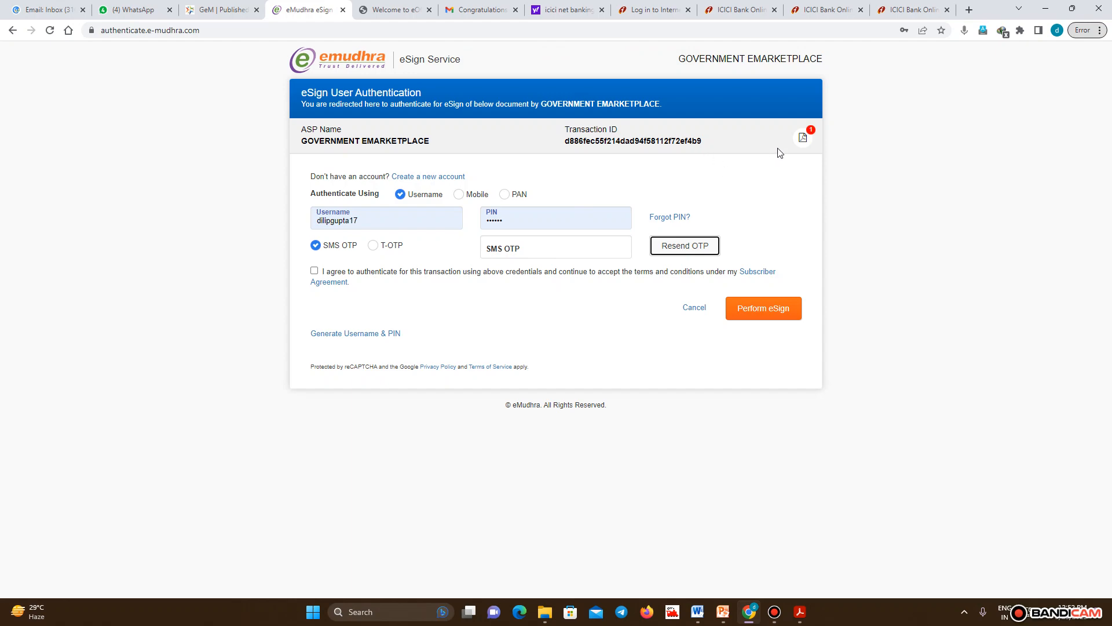
click(803, 140)
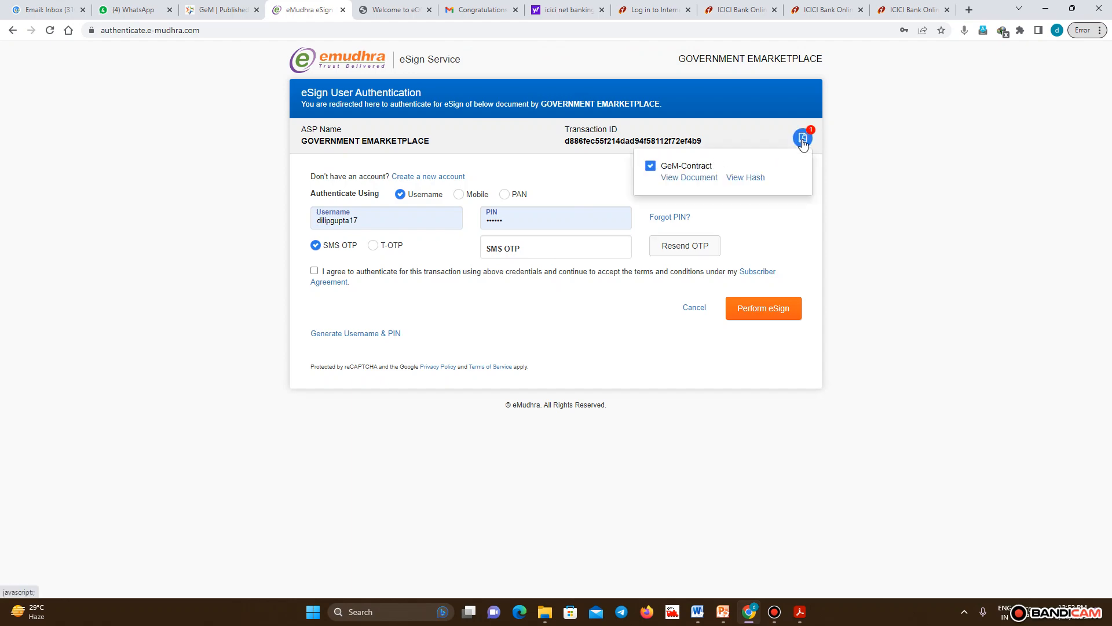
click(707, 179)
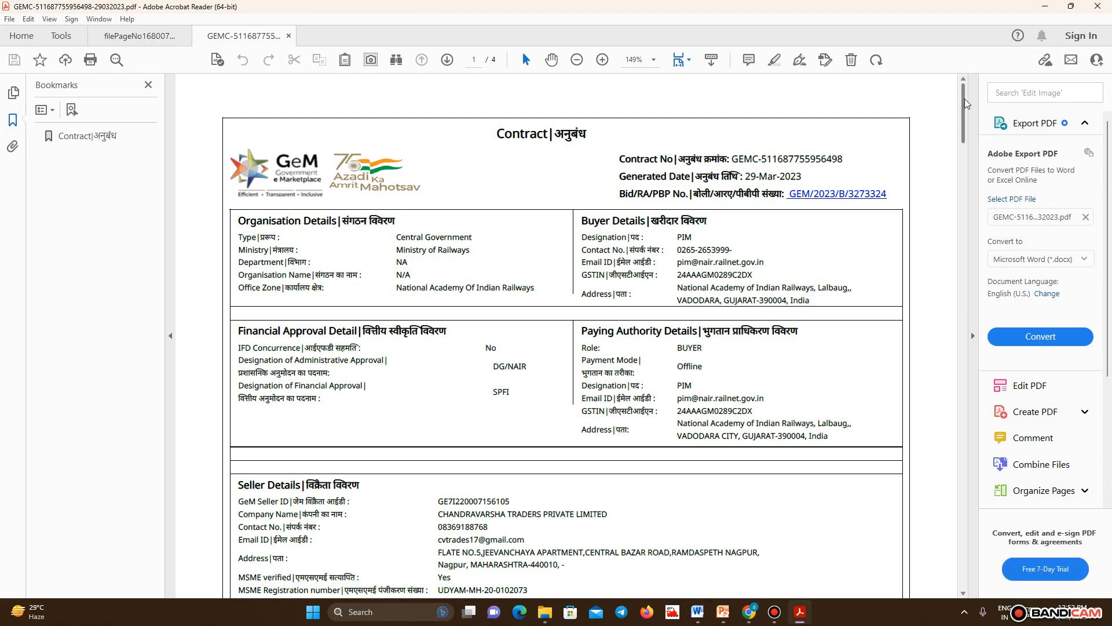
Review the contract's Product Details for the 12 Voltas ACs (total 587,220), then minimize Acrobat Reader
scroll(971, 116, down, 2)
drag(970, 112, 991, 173)
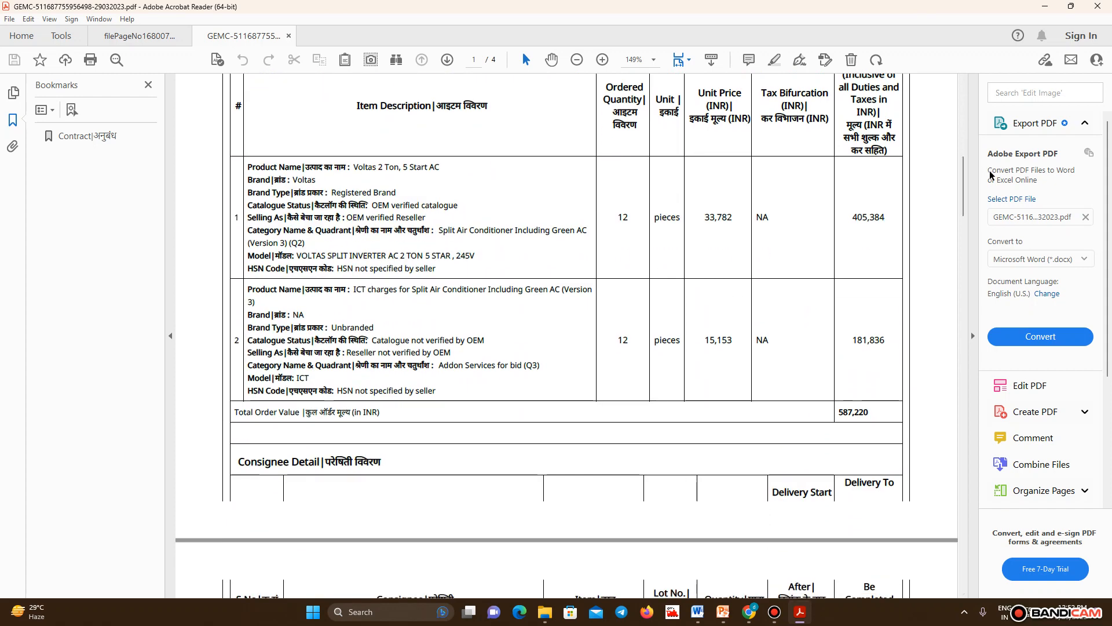
click(1045, 8)
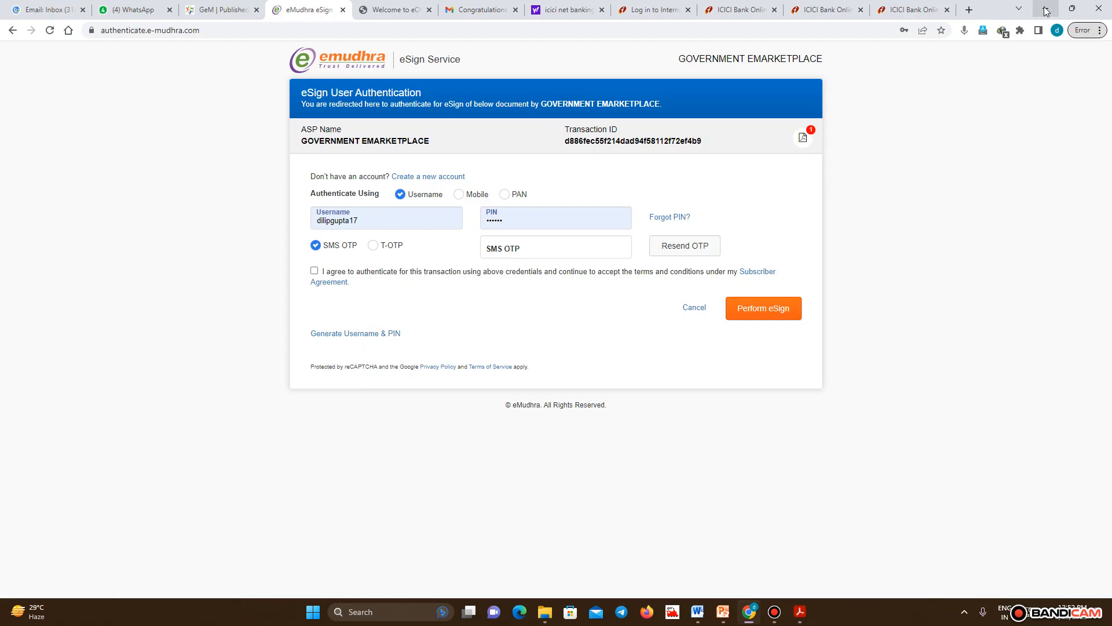
Resend the OTP, enter it from the mail inbox, accept the subscriber agreement and perform eSign
click(696, 248)
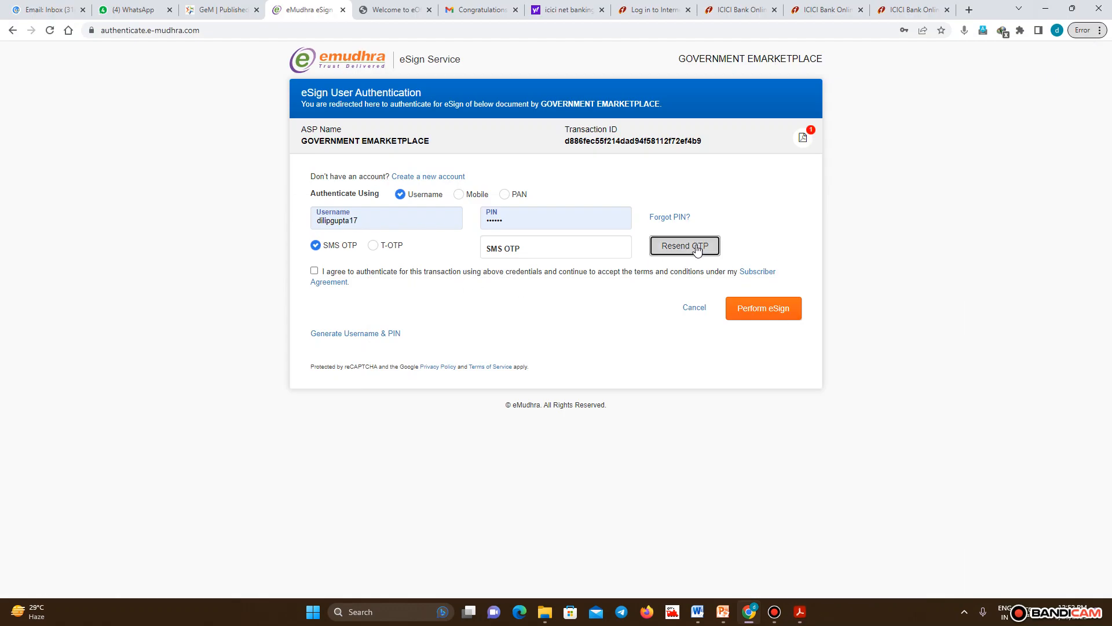
click(501, 251)
click(51, 10)
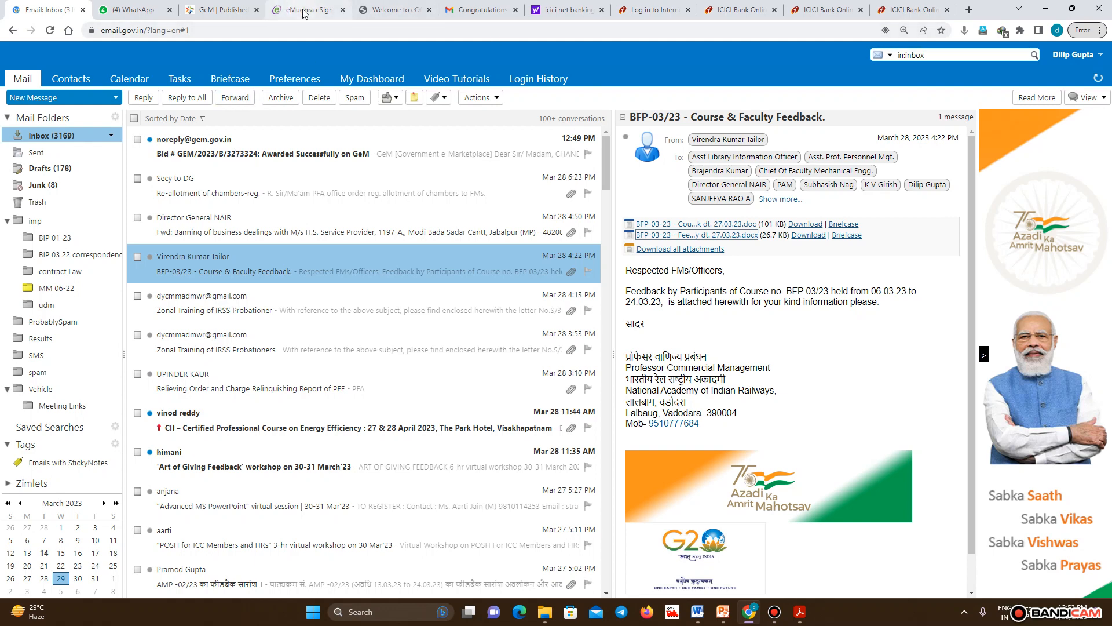
click(247, 13)
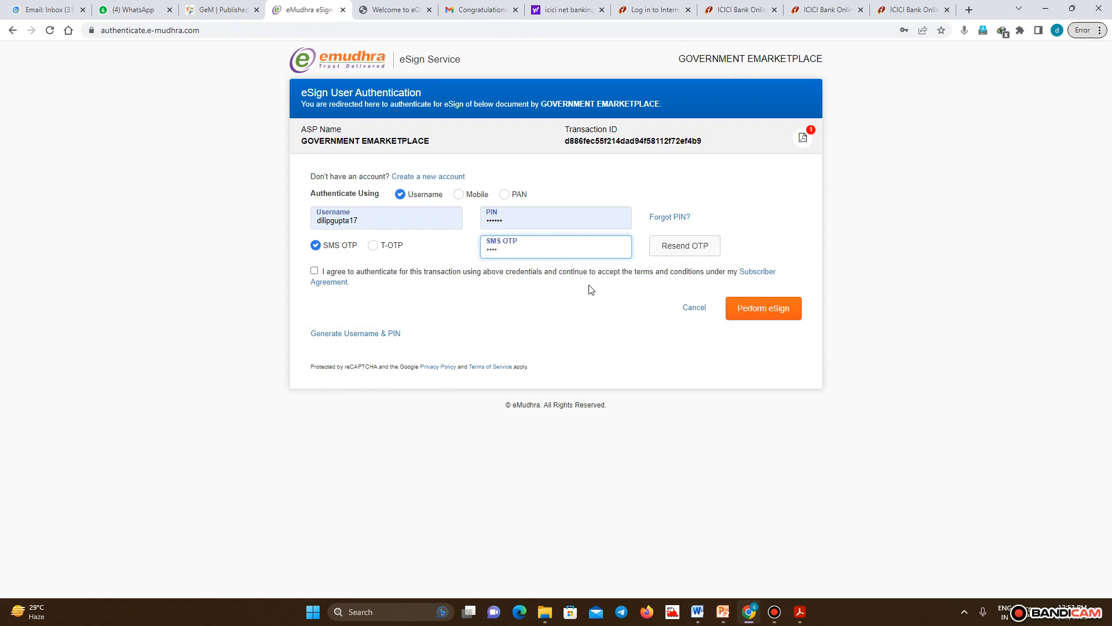
click(316, 271)
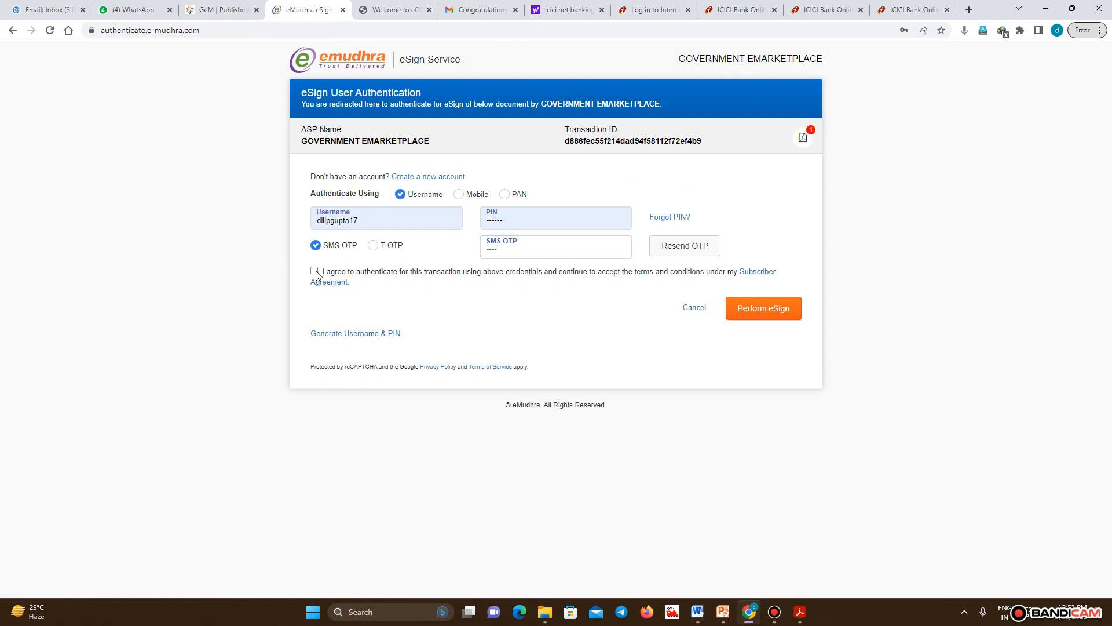
click(769, 307)
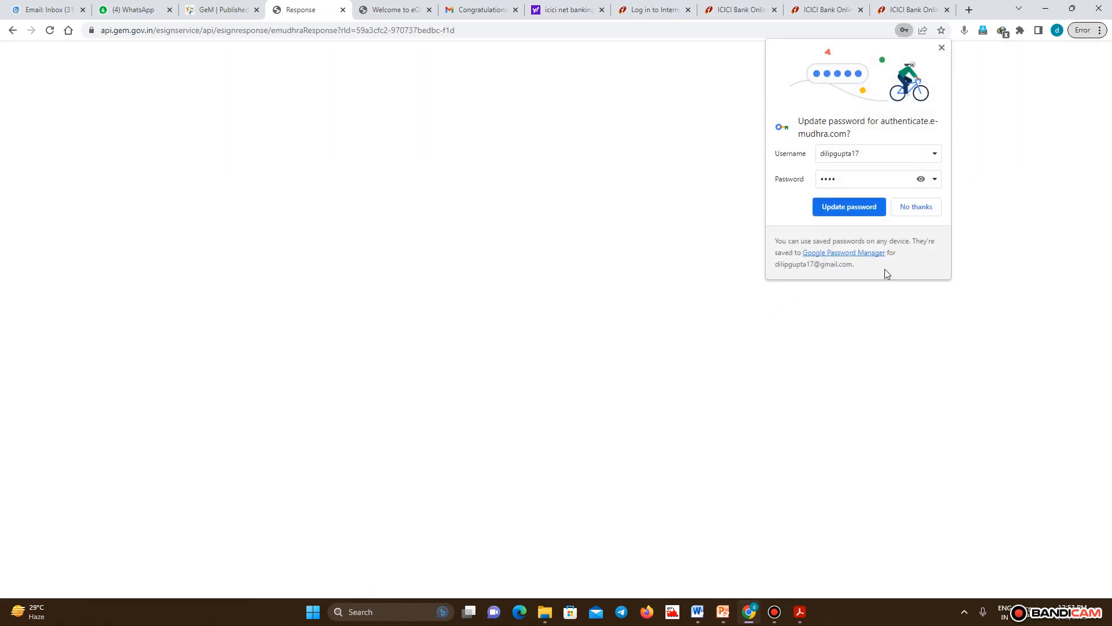
Dismiss the password prompt and open the signed Contract Order PDF from the order's Documents
click(927, 210)
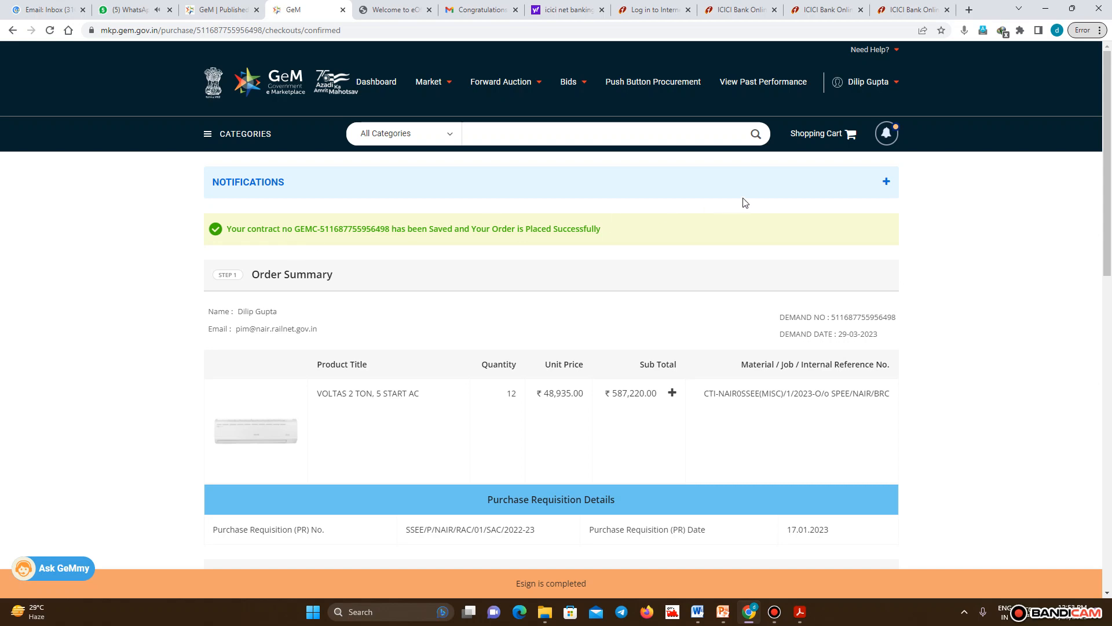
drag(1110, 165, 1111, 440)
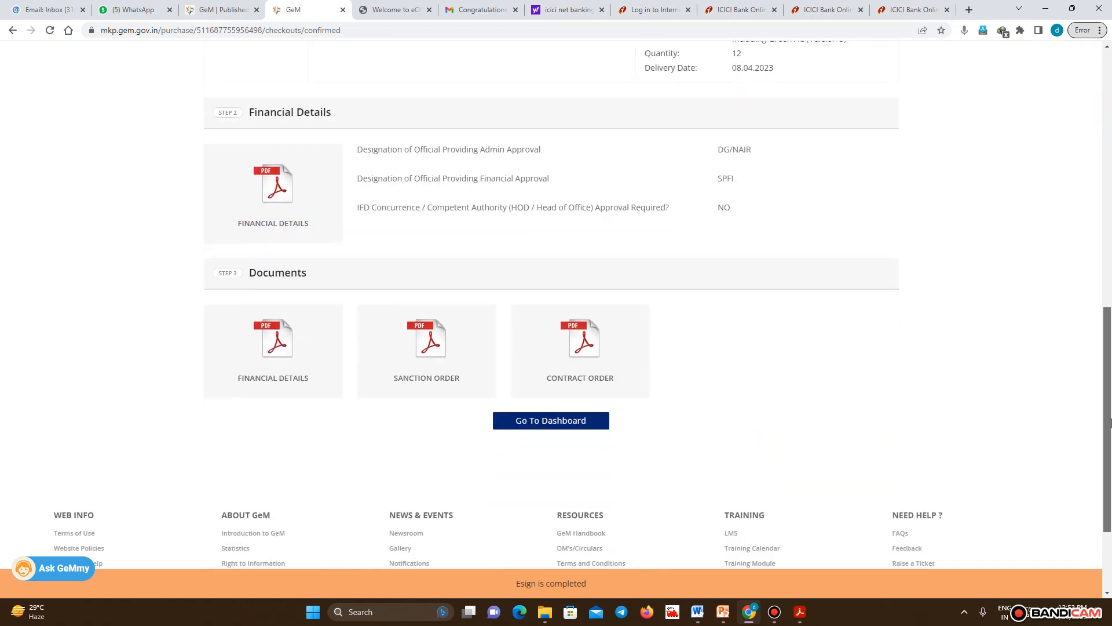
click(581, 346)
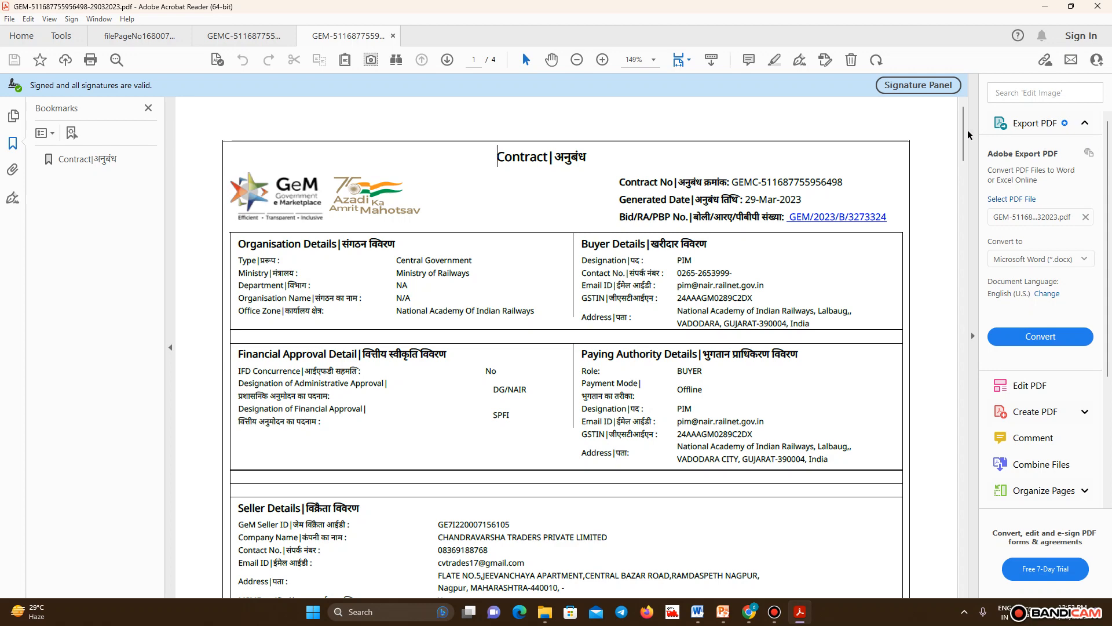
Scroll through all 4 pages of the validly signed contract, then minimize Acrobat Reader
drag(966, 132, 966, 189)
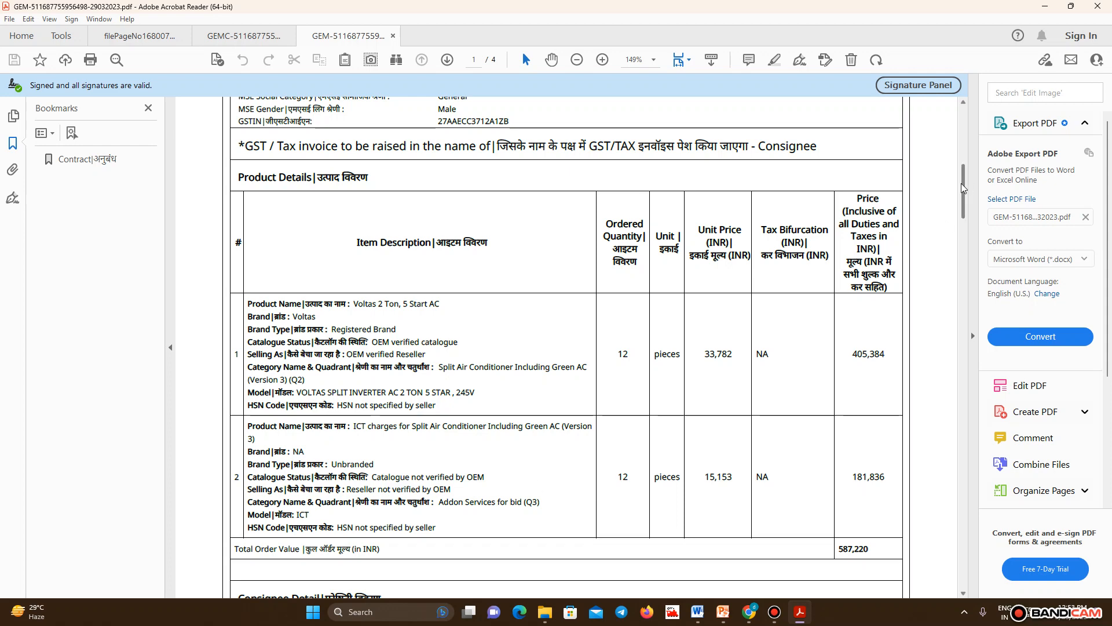
drag(965, 189, 965, 245)
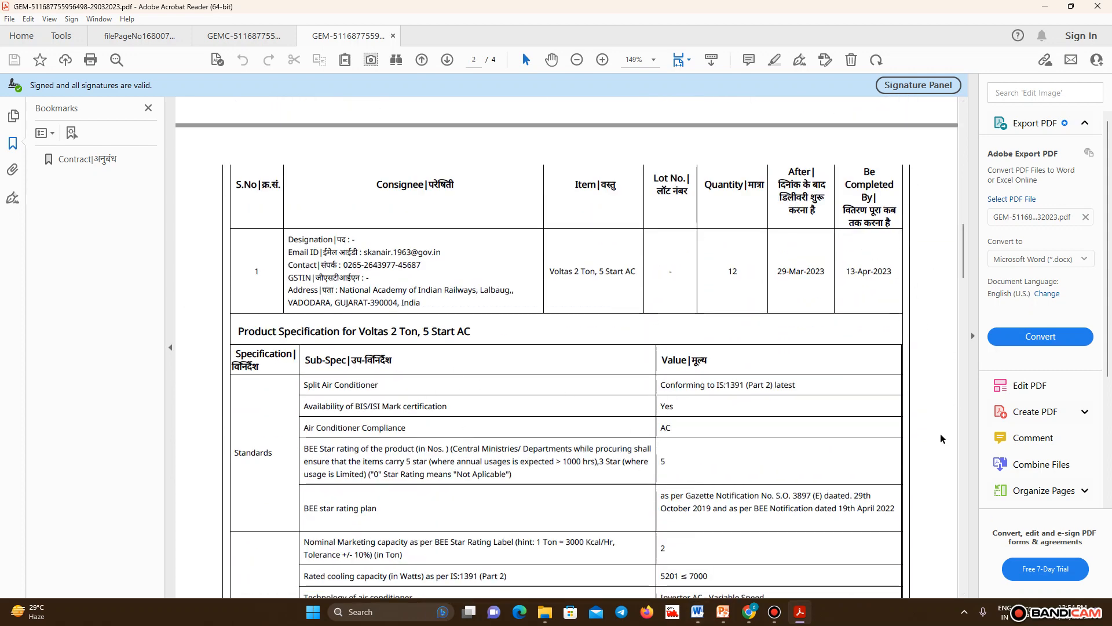
drag(966, 236, 969, 244)
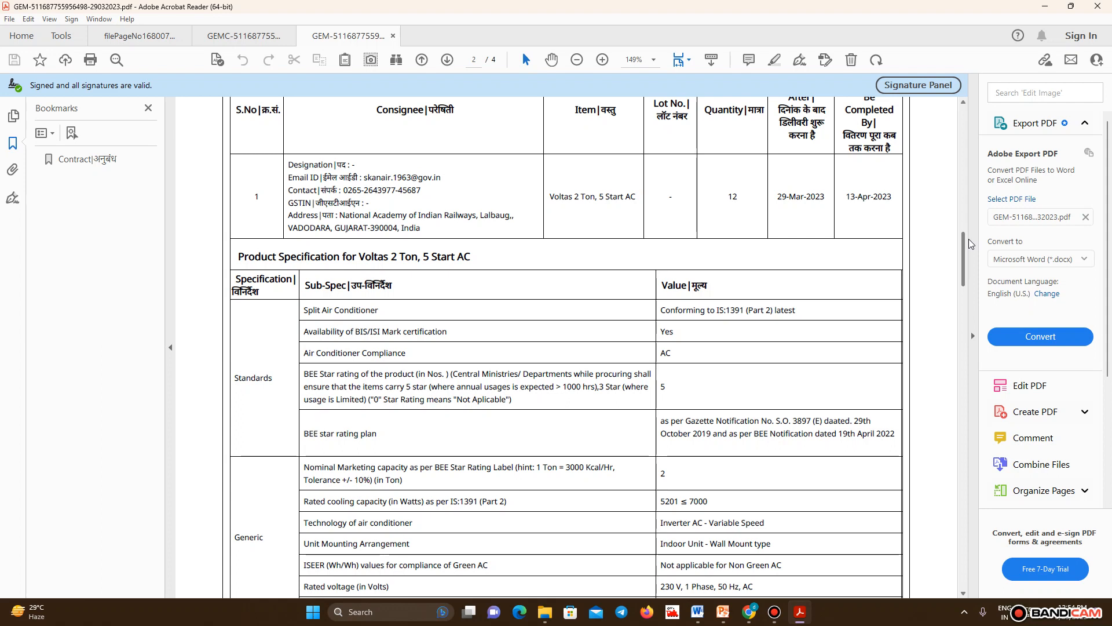
scroll(971, 243, down, 2)
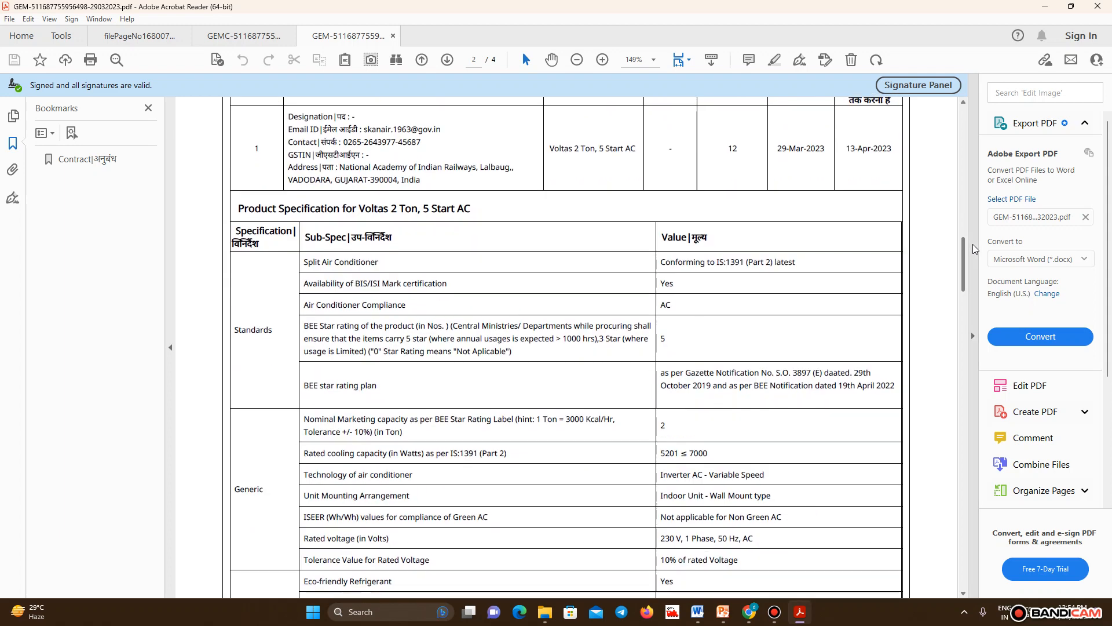
scroll(975, 248, down, 5)
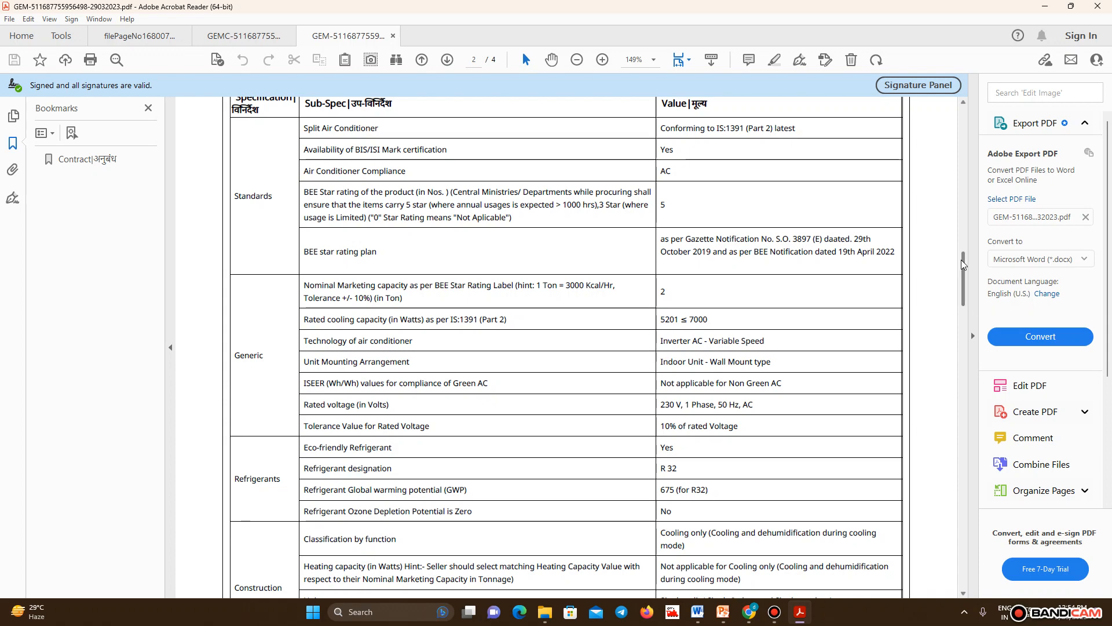
drag(963, 264, 966, 412)
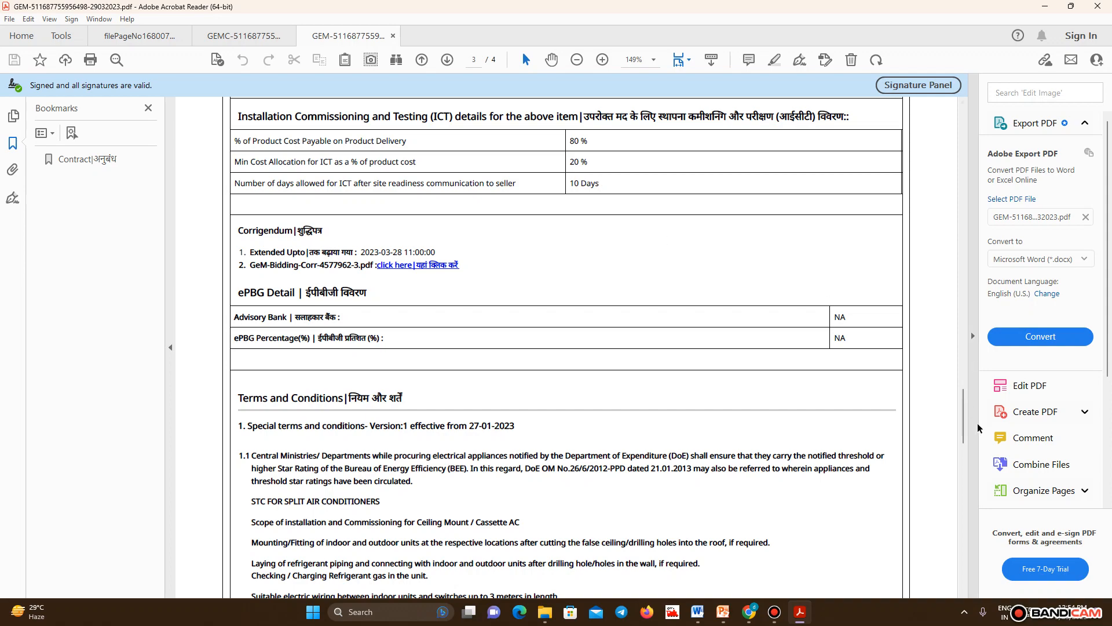
drag(965, 420, 973, 559)
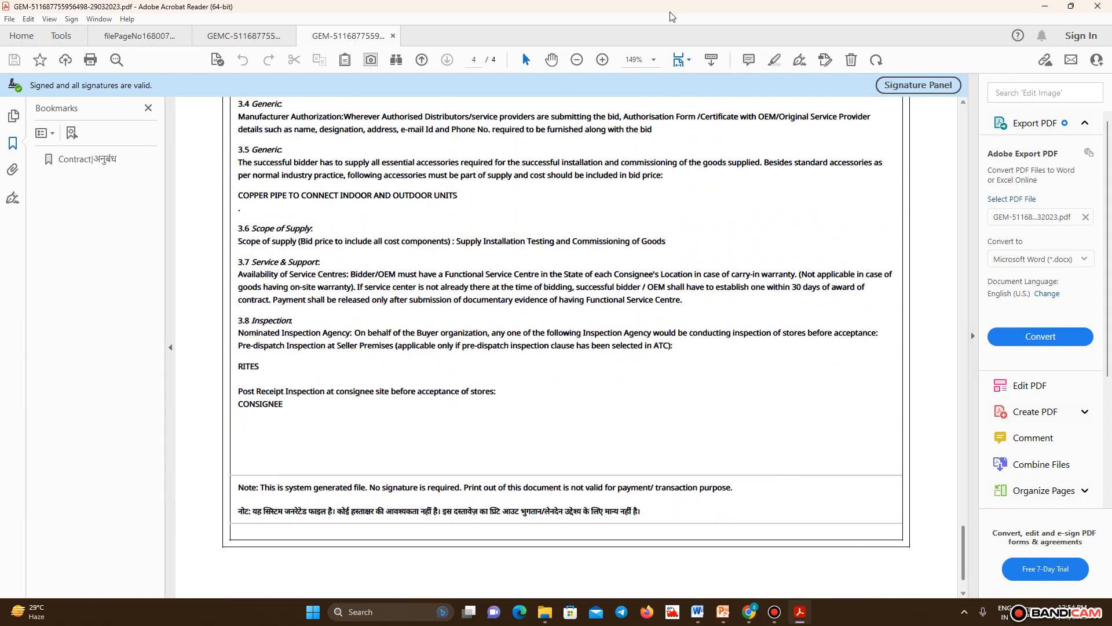
click(1043, 7)
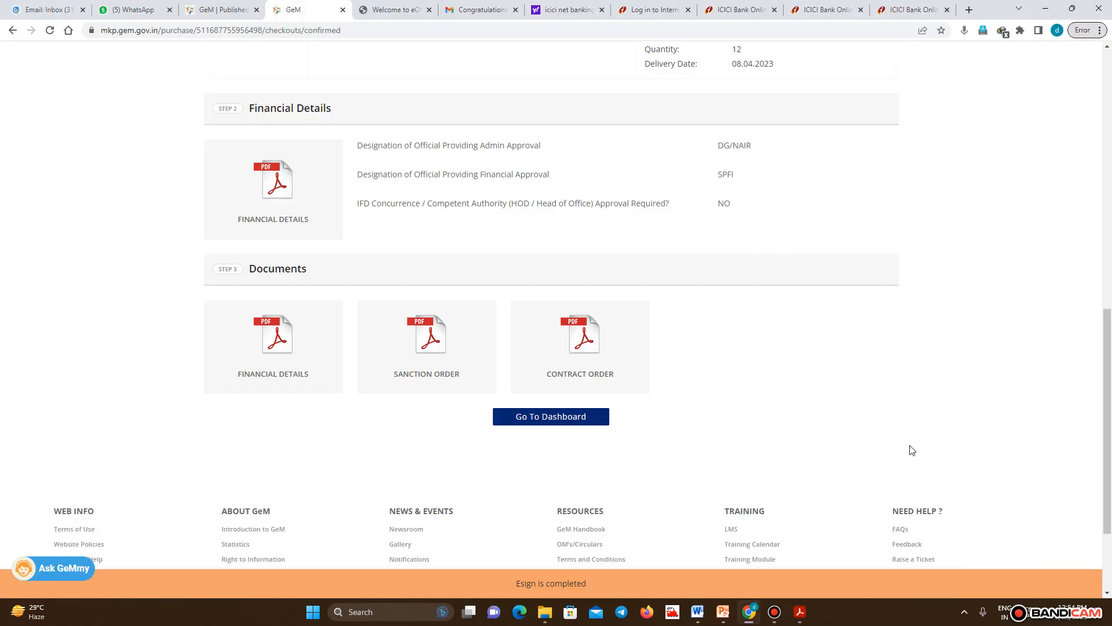